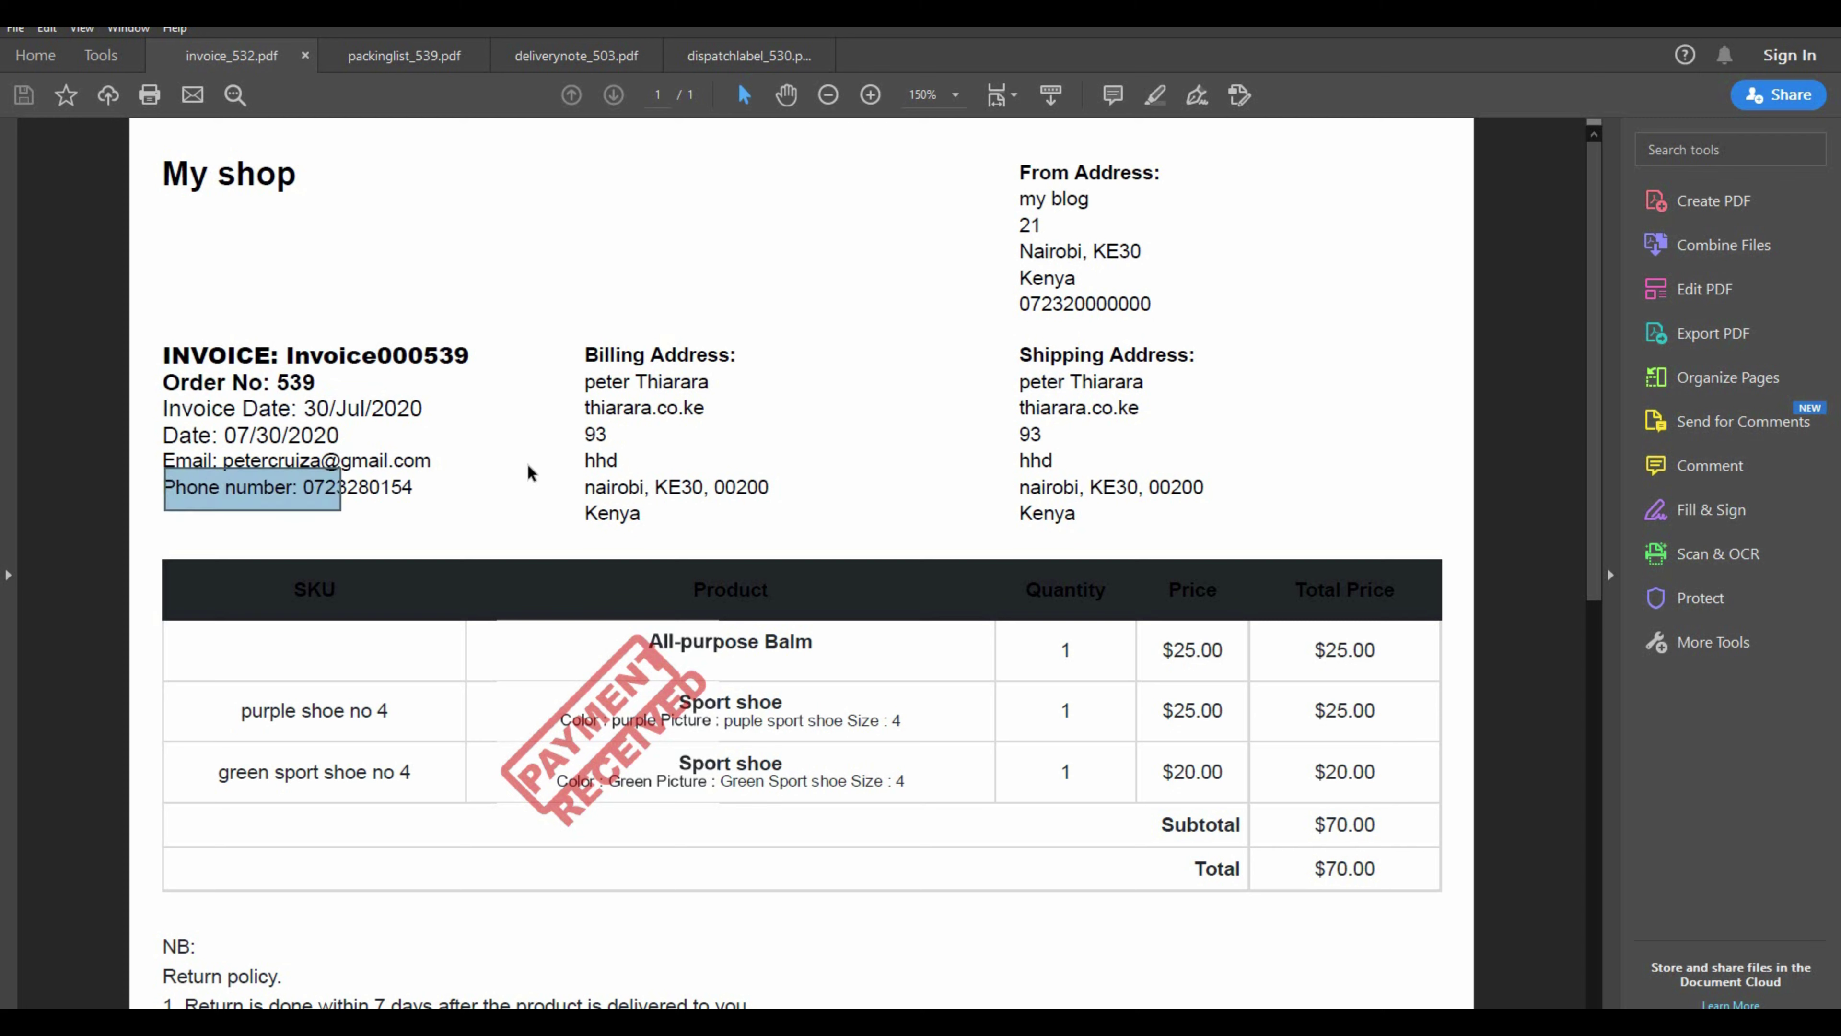
Examine the invoice's billing, shipping and sender addresses, its payment stamp and the return policy notes
drag(587, 314, 805, 540)
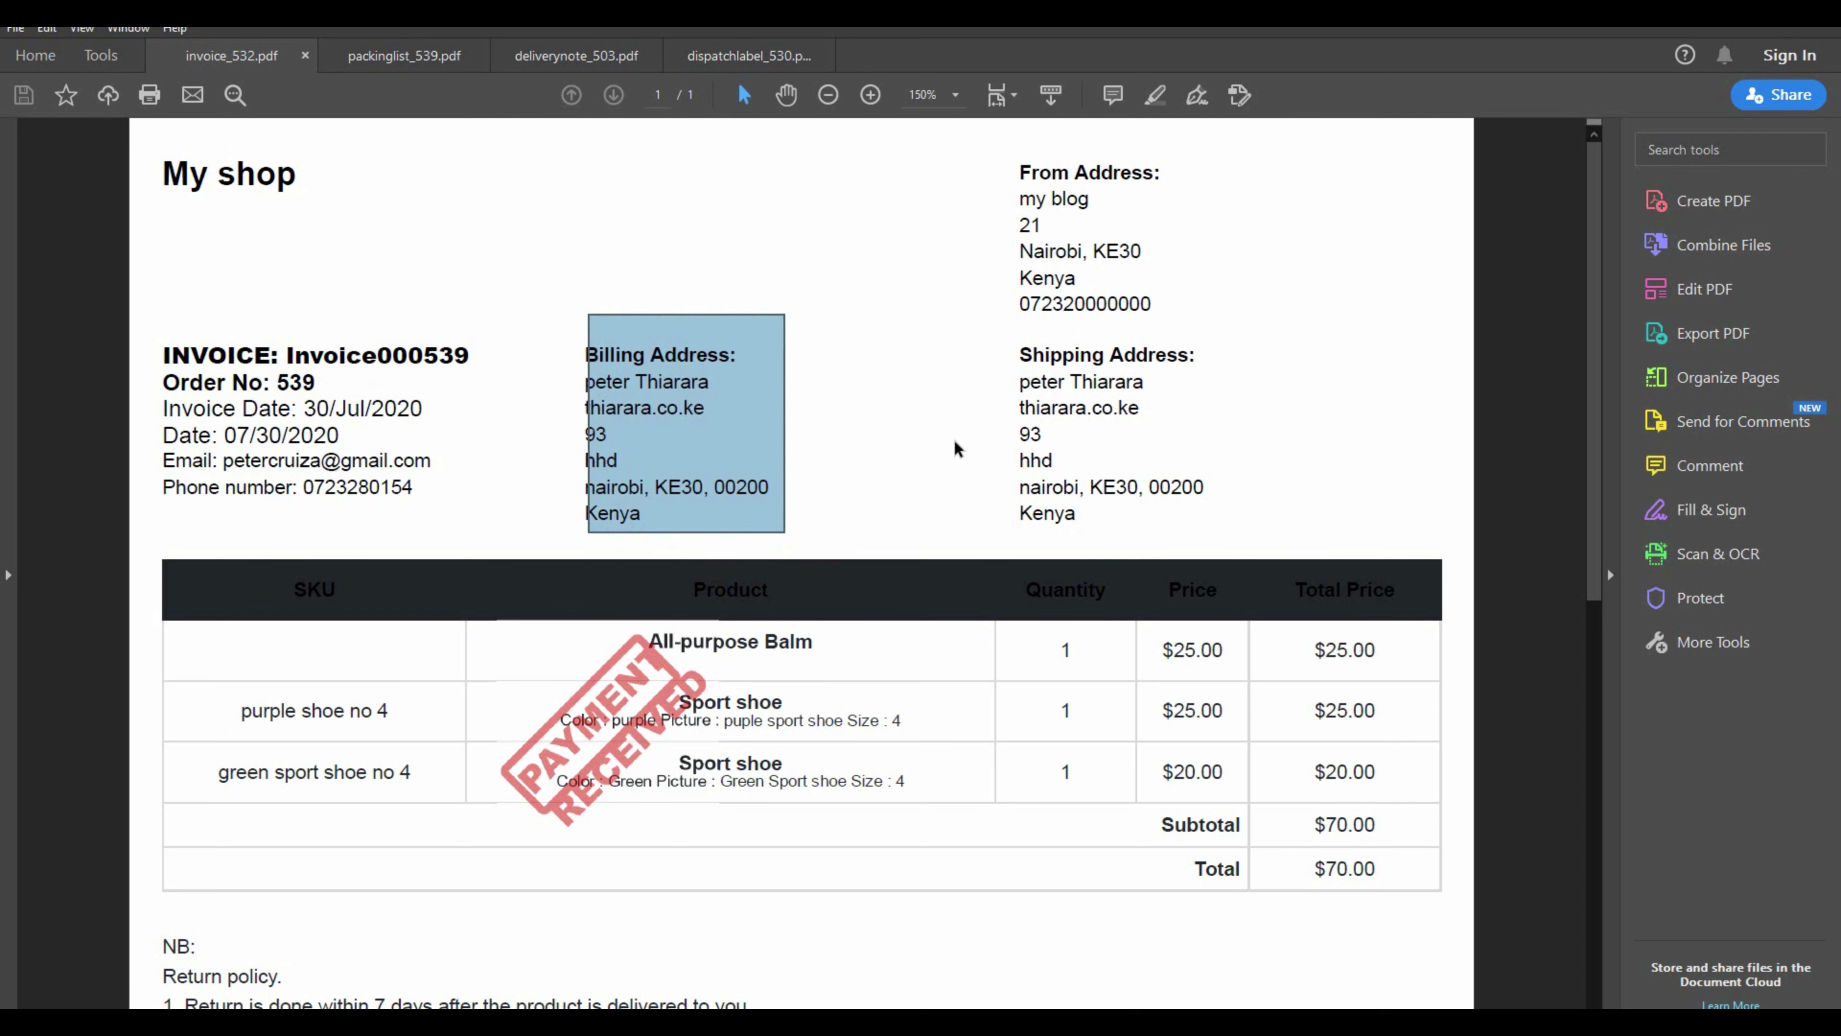
drag(996, 340, 1237, 499)
drag(1011, 177, 1211, 333)
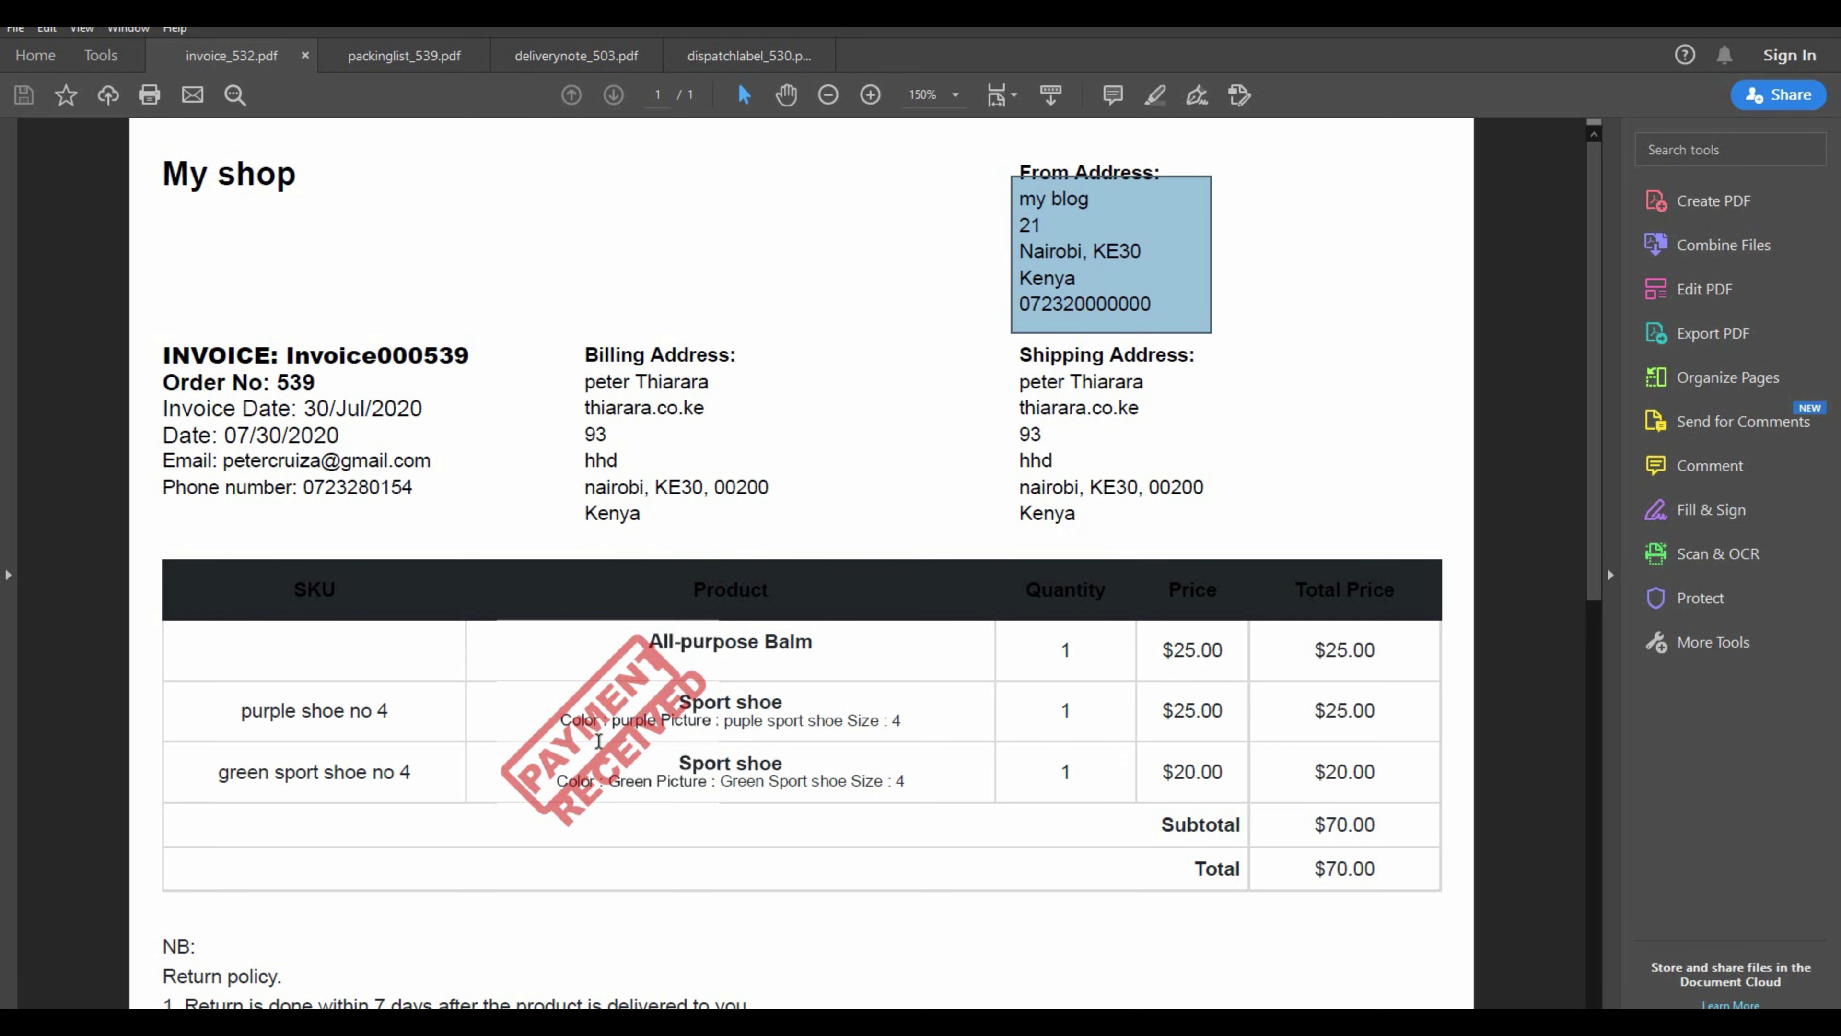
click(582, 781)
scroll(547, 653, down, 1)
scroll(546, 654, down, 3)
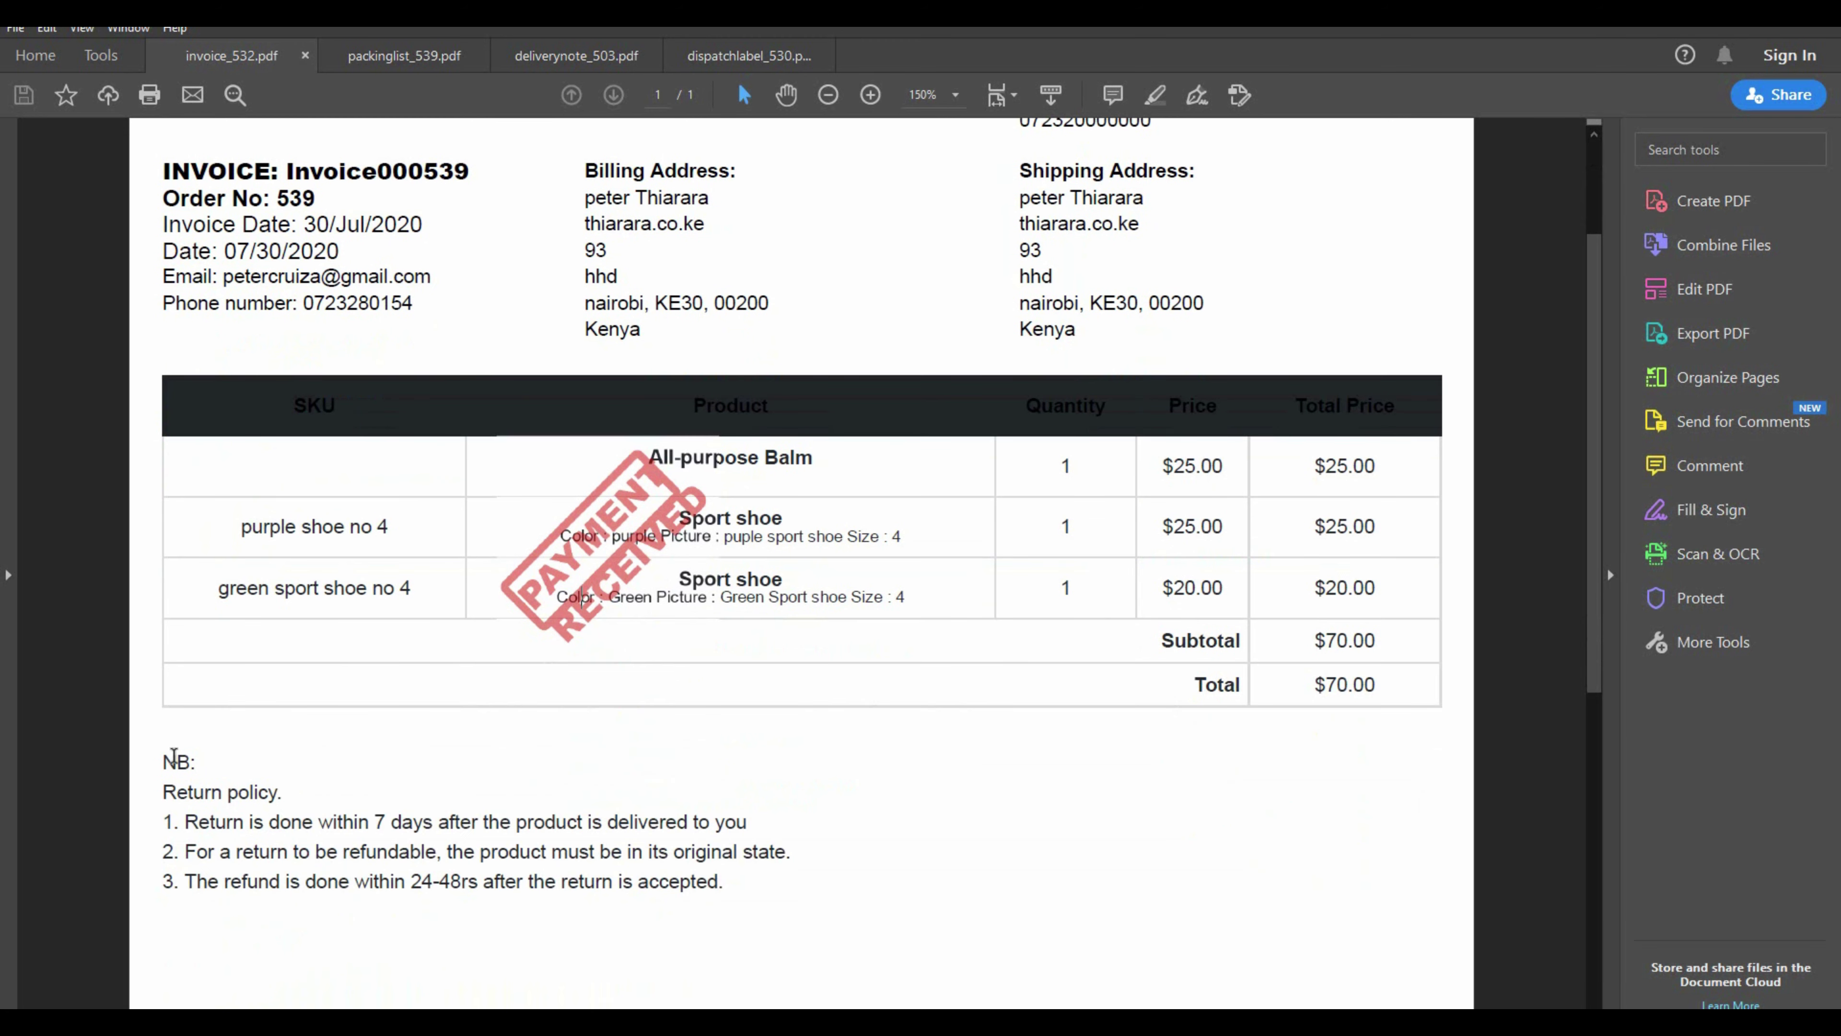
drag(157, 754, 407, 914)
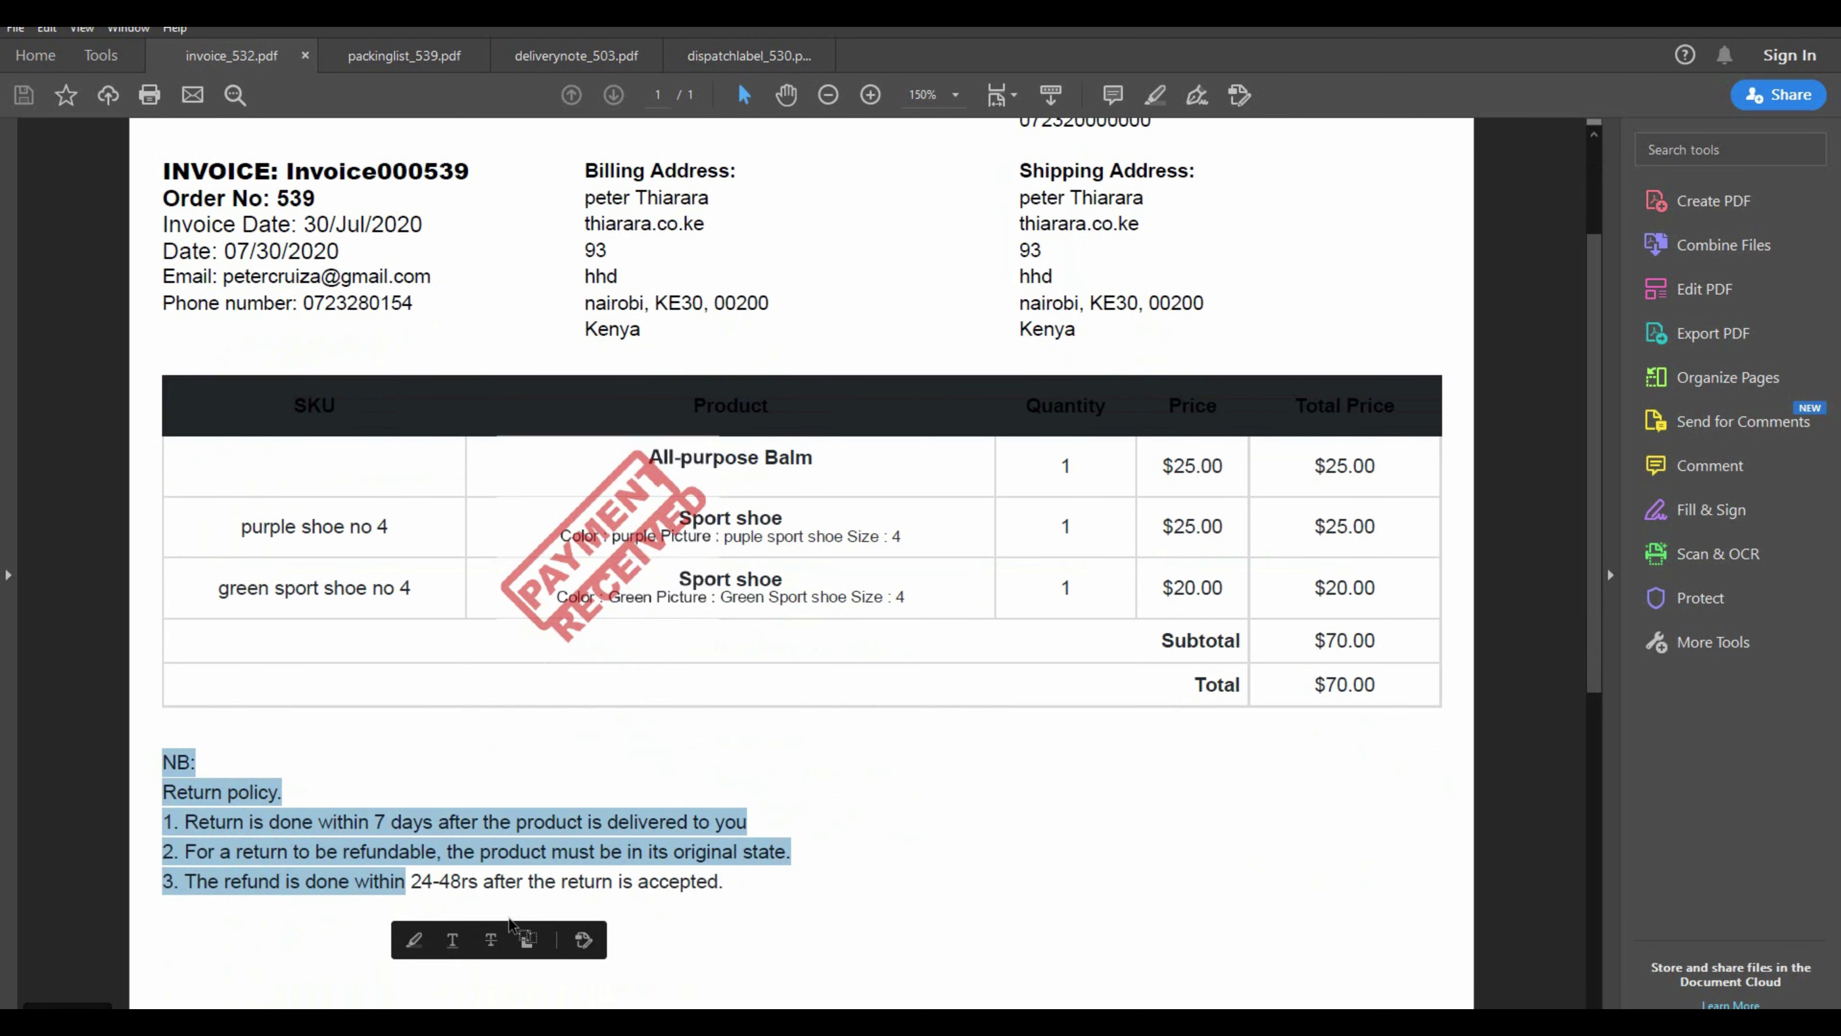
click(614, 926)
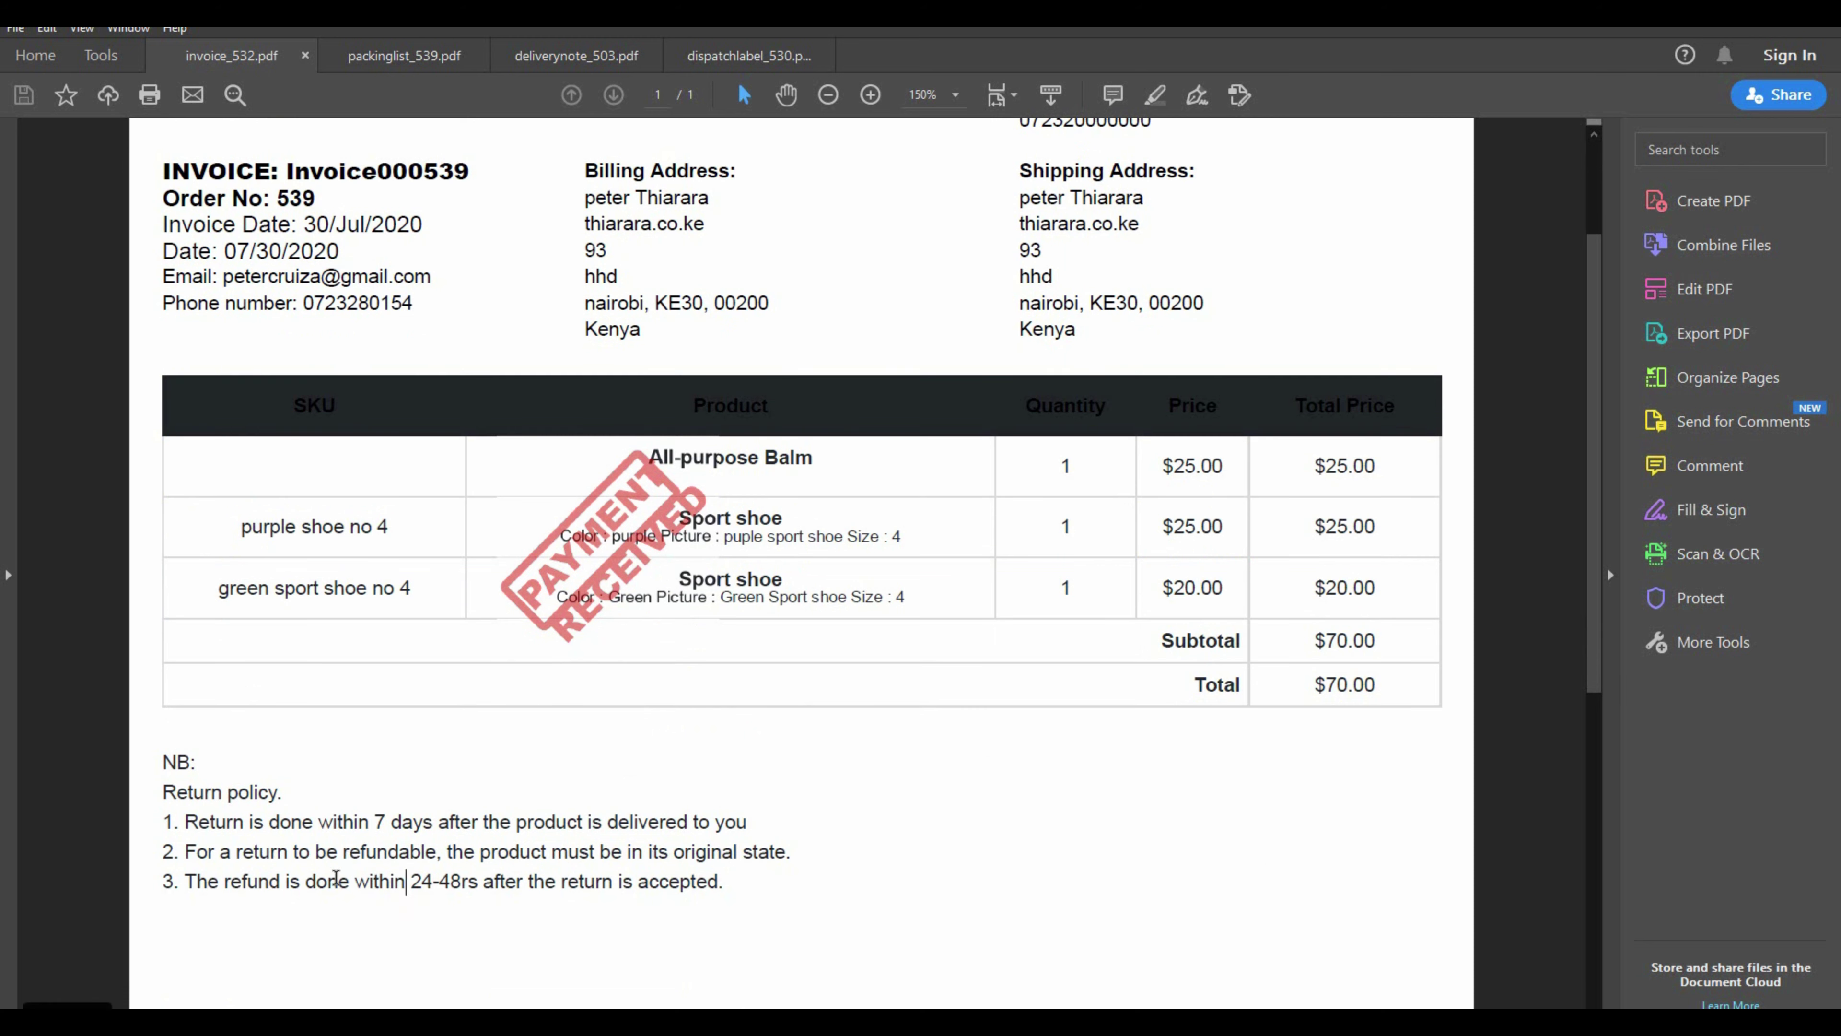
drag(721, 881, 168, 758)
click(494, 775)
scroll(571, 972, up, 3)
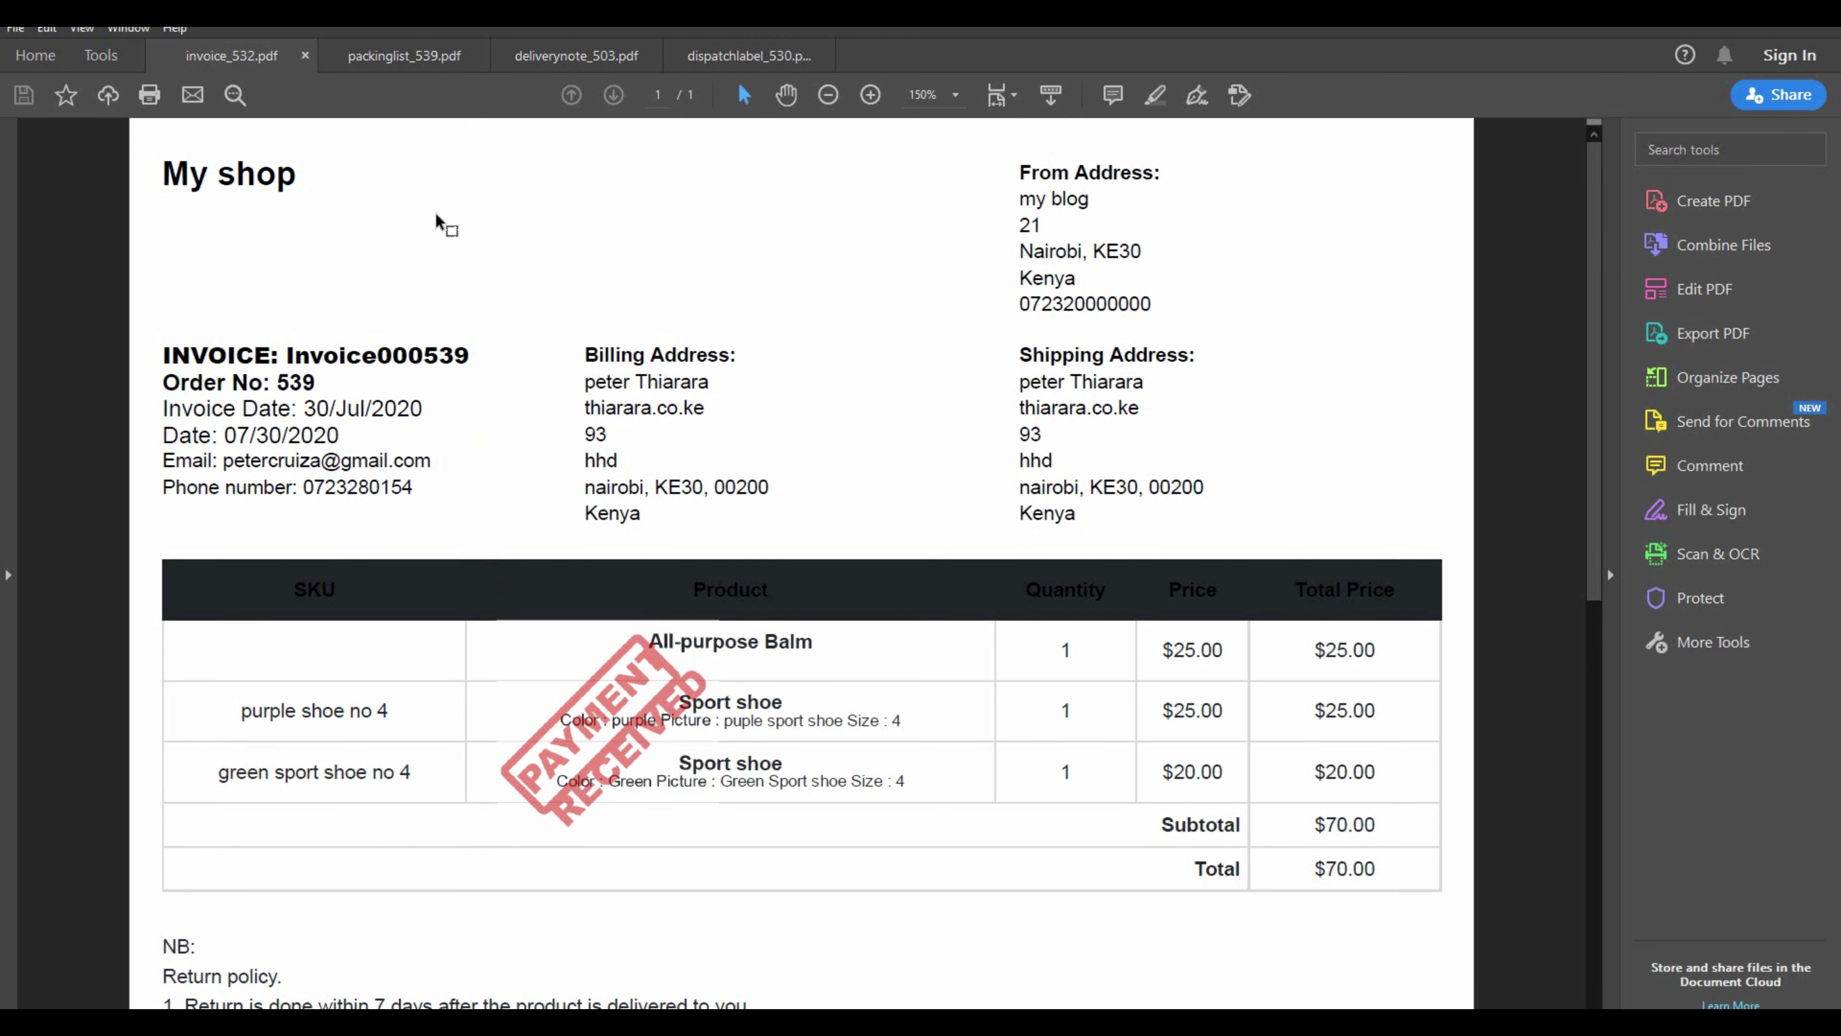
View the packing list, delivery note and dispatch label PDFs one after another
click(406, 57)
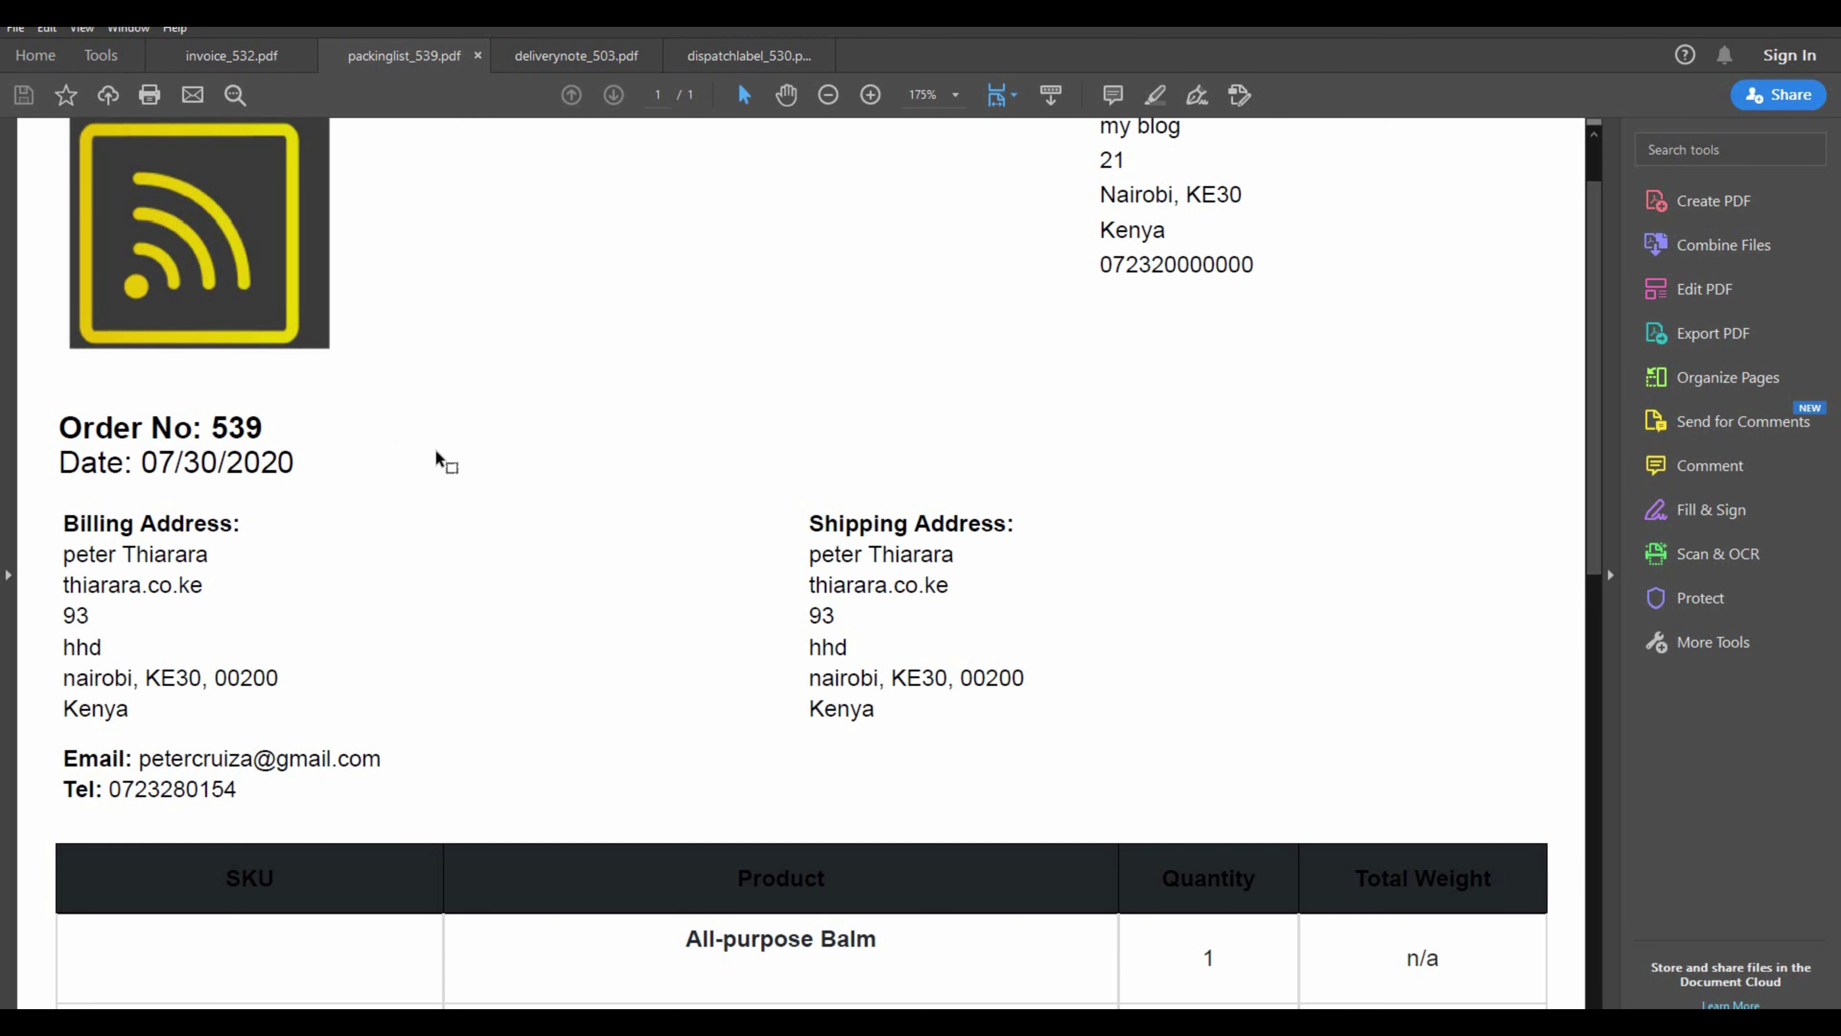
scroll(466, 508, up, 2)
click(553, 59)
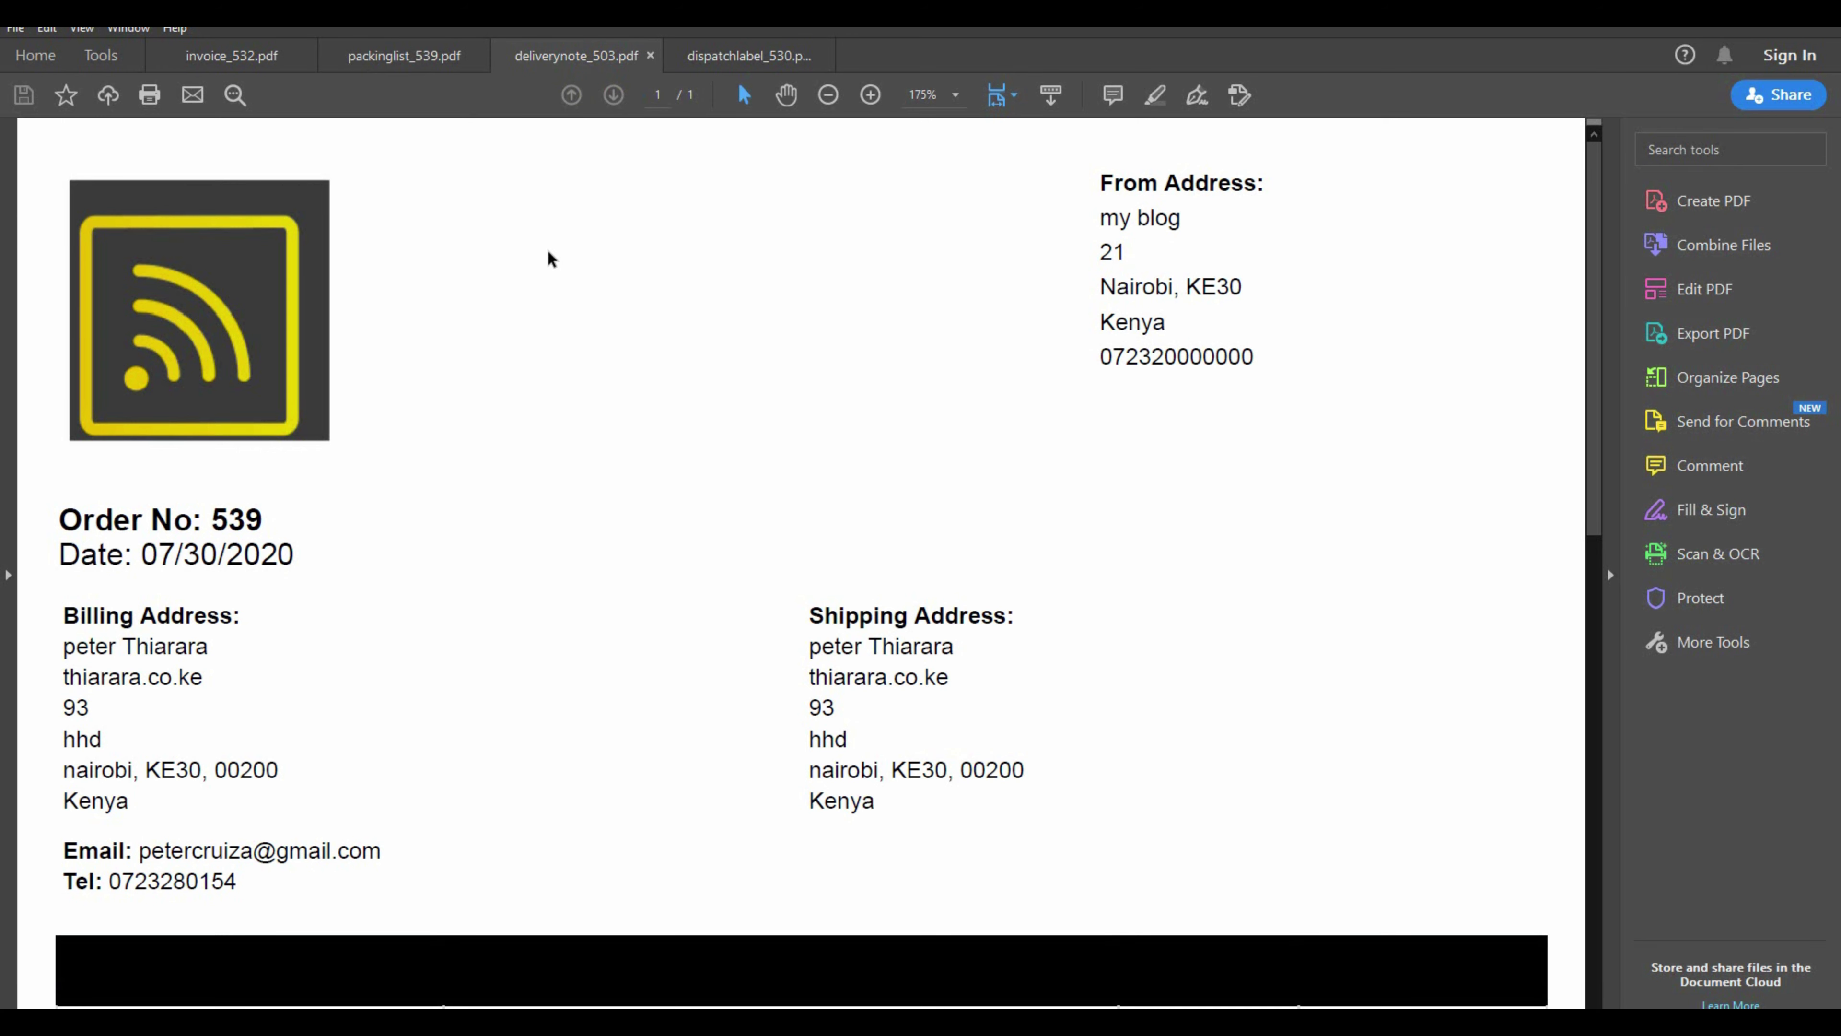
click(724, 69)
scroll(721, 134, up, 3)
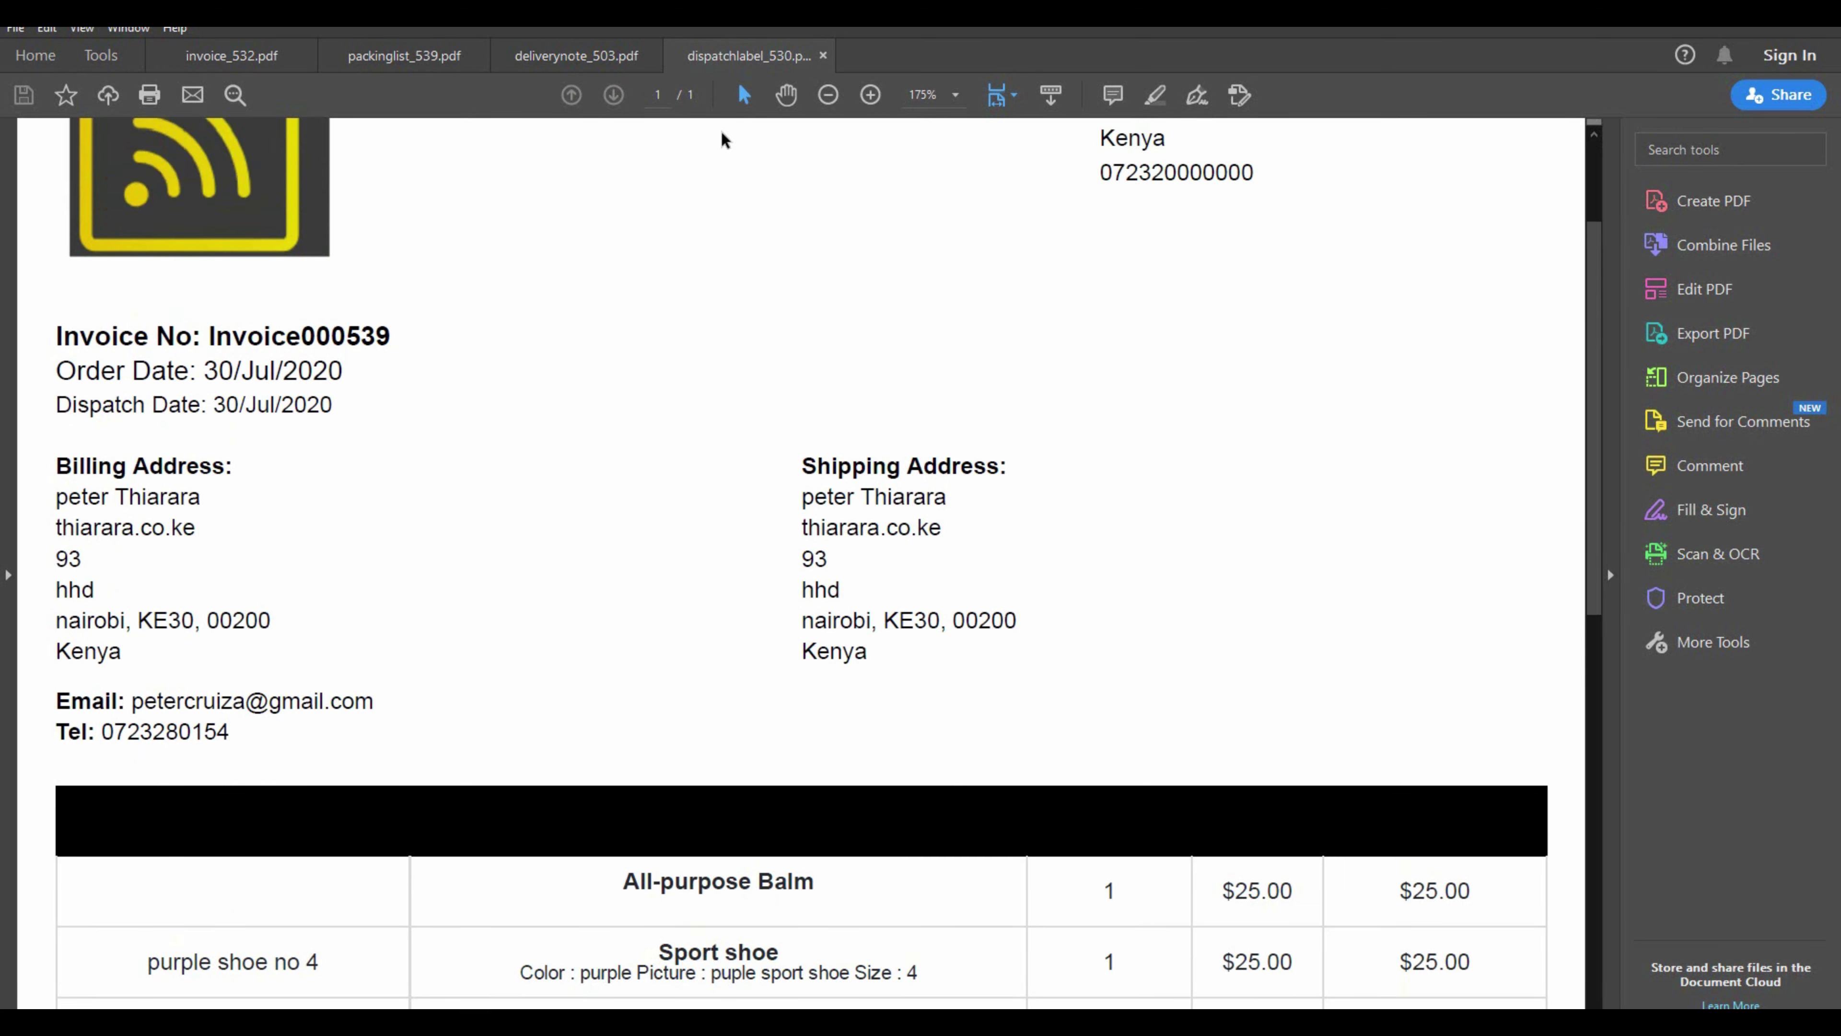
scroll(768, 214, up, 1)
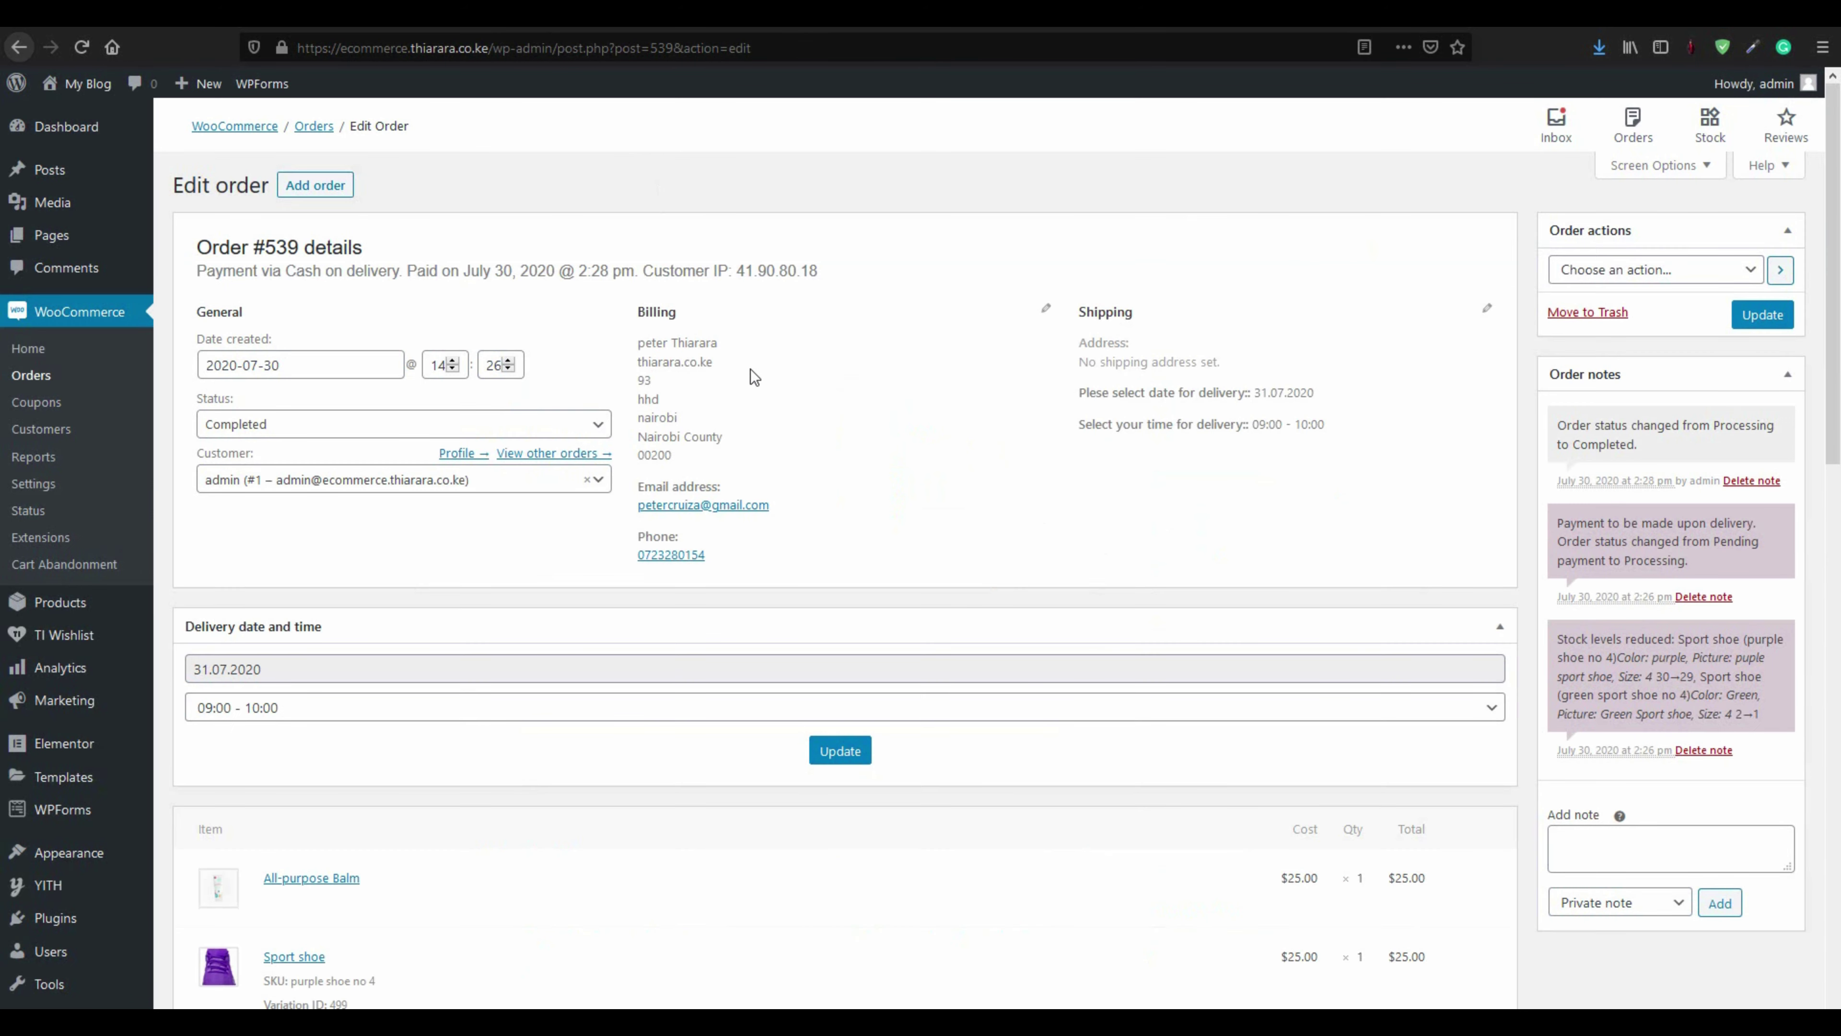
Look through the WooCommerce order's details and list its available order actions
scroll(452, 382, down, 8)
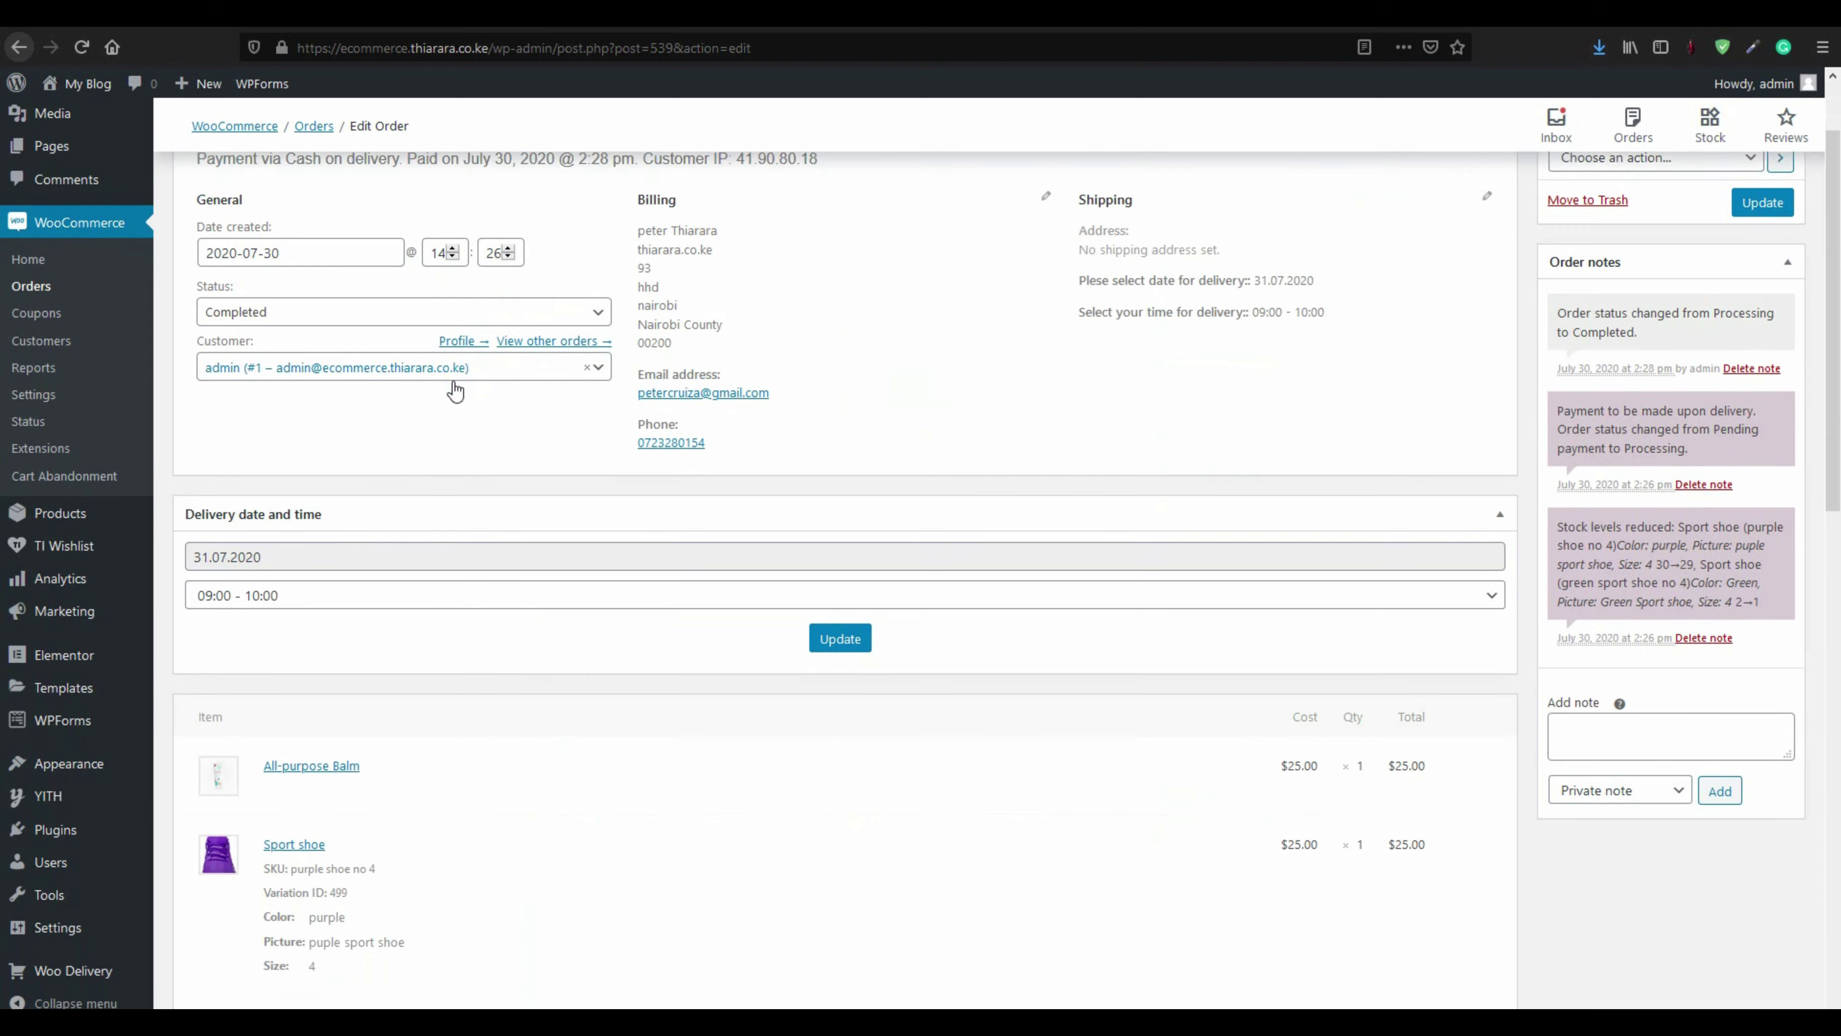
scroll(1550, 659, up, 8)
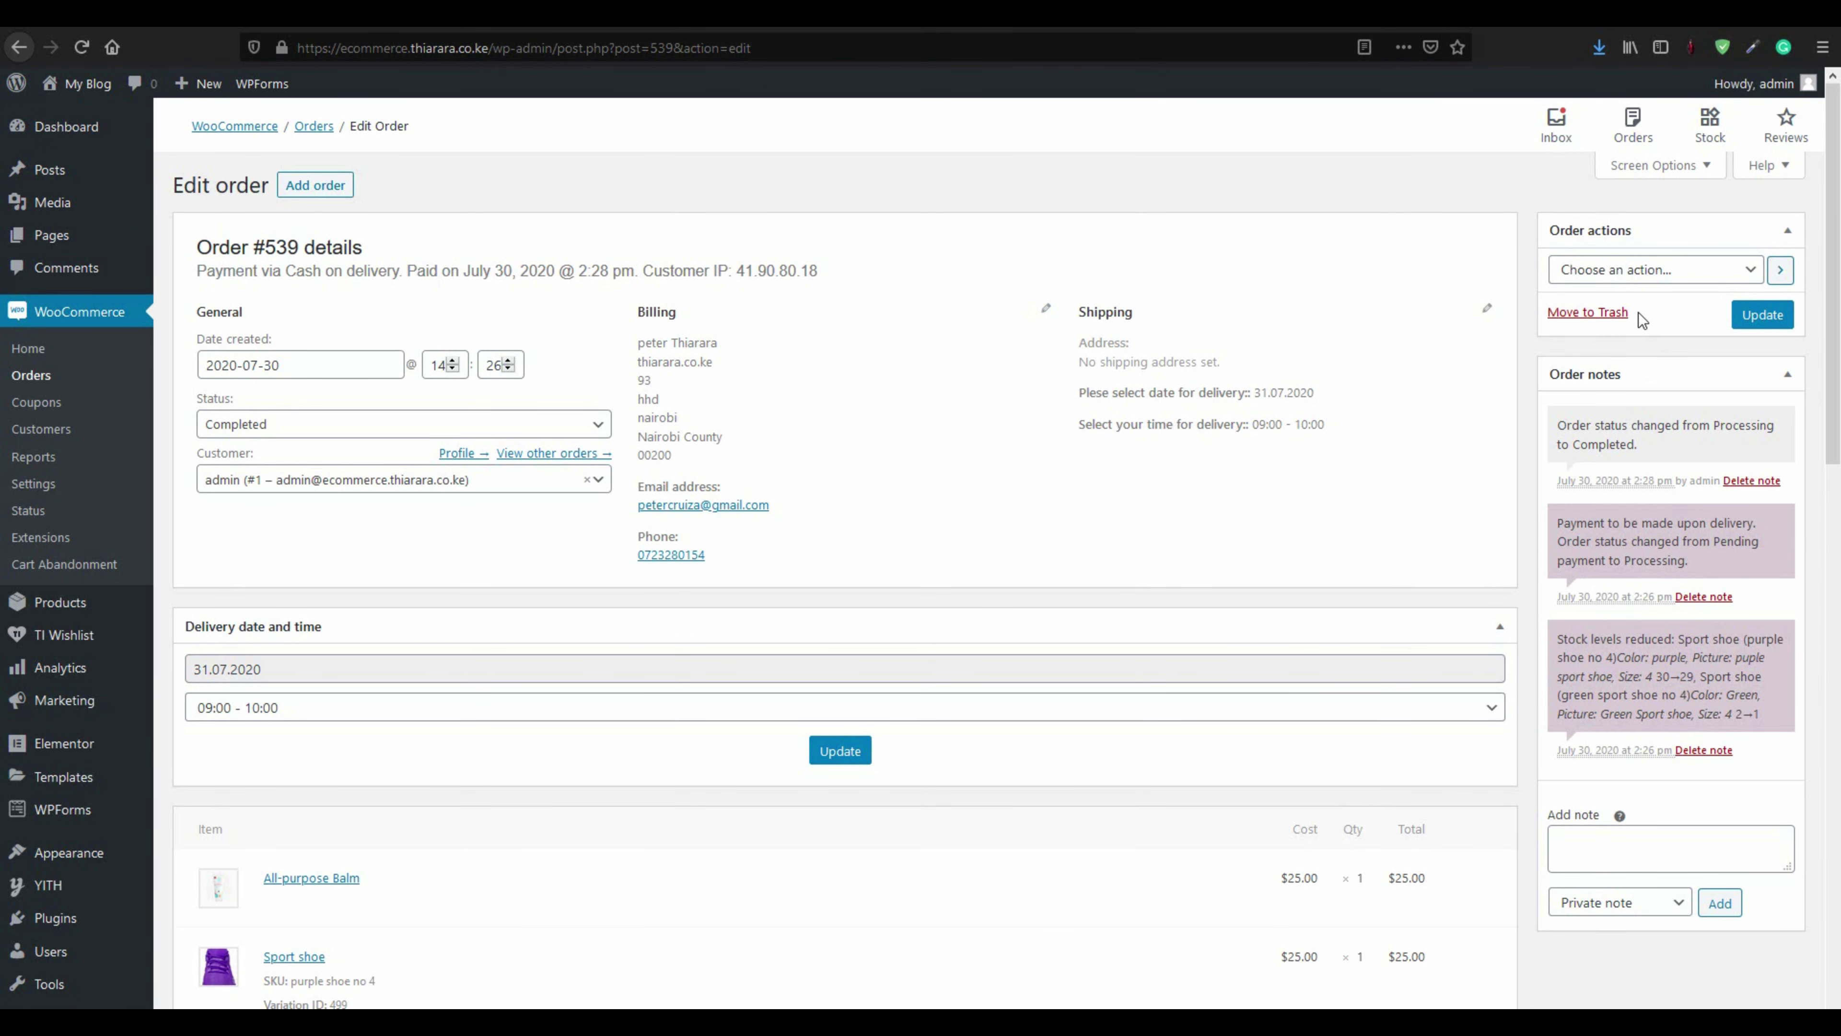
click(1623, 270)
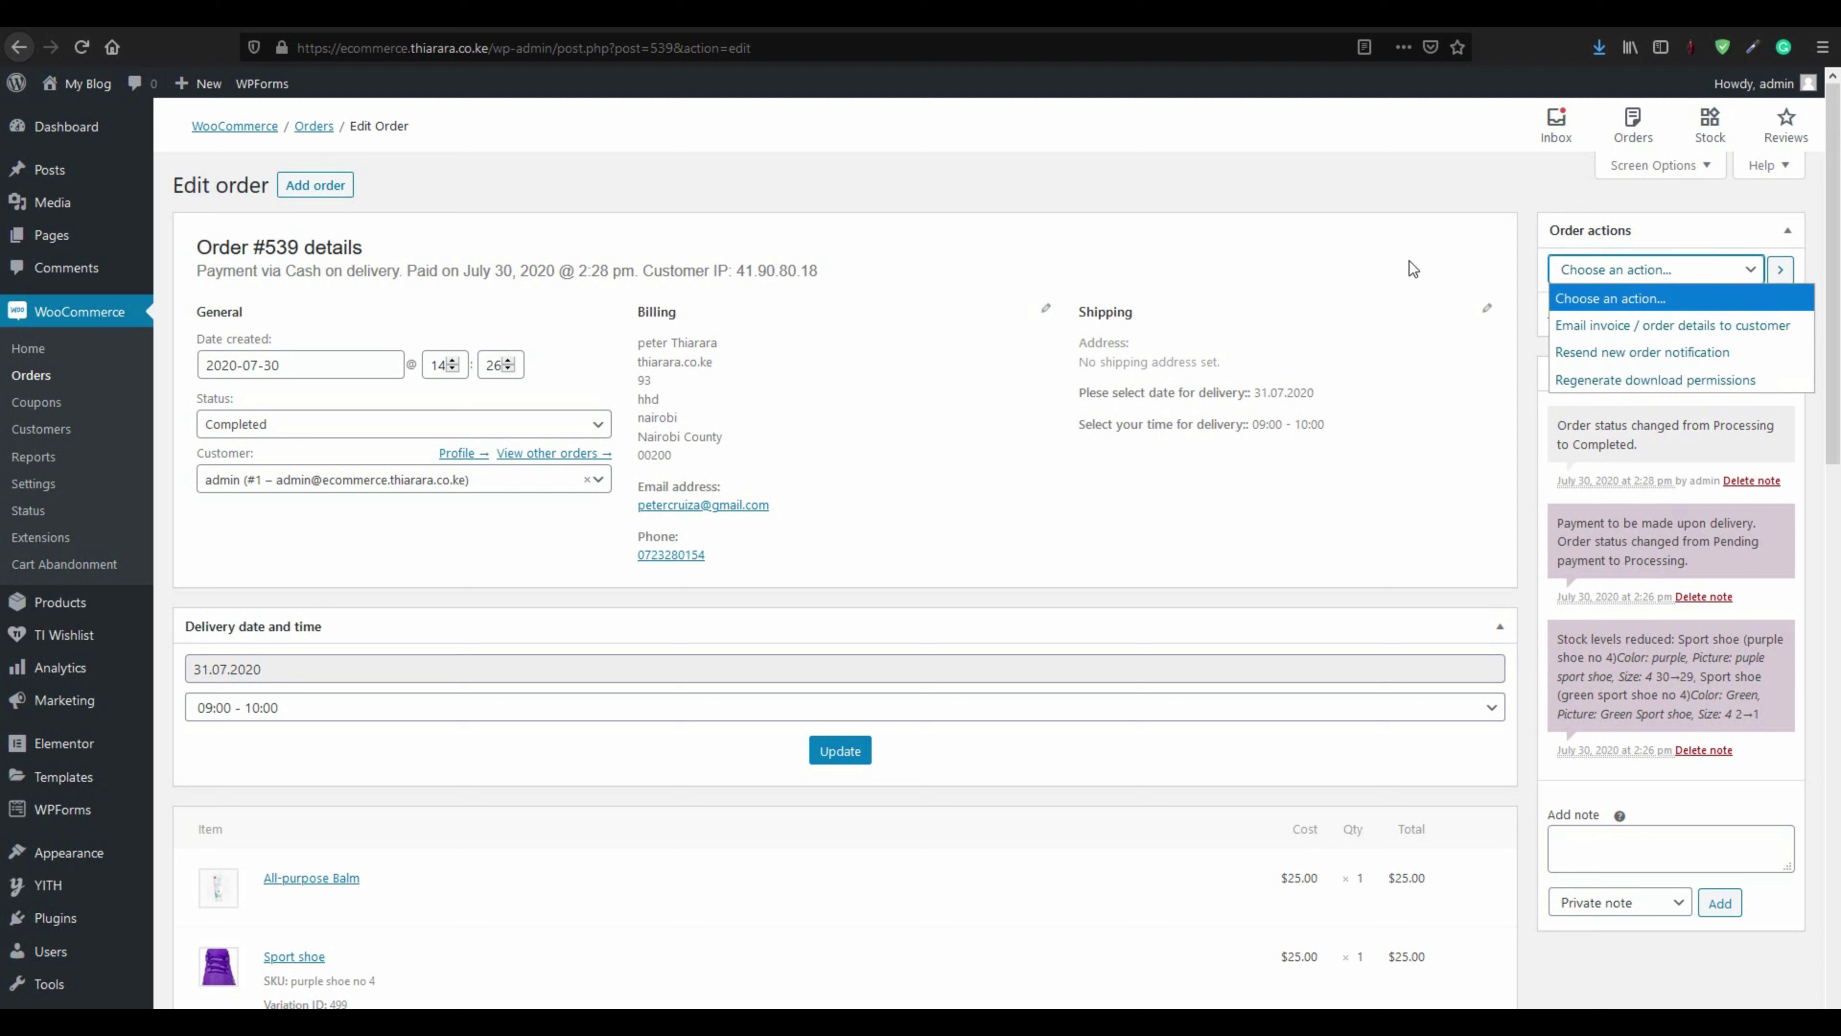
Reload the order page and print the order's invoice
key(F5)
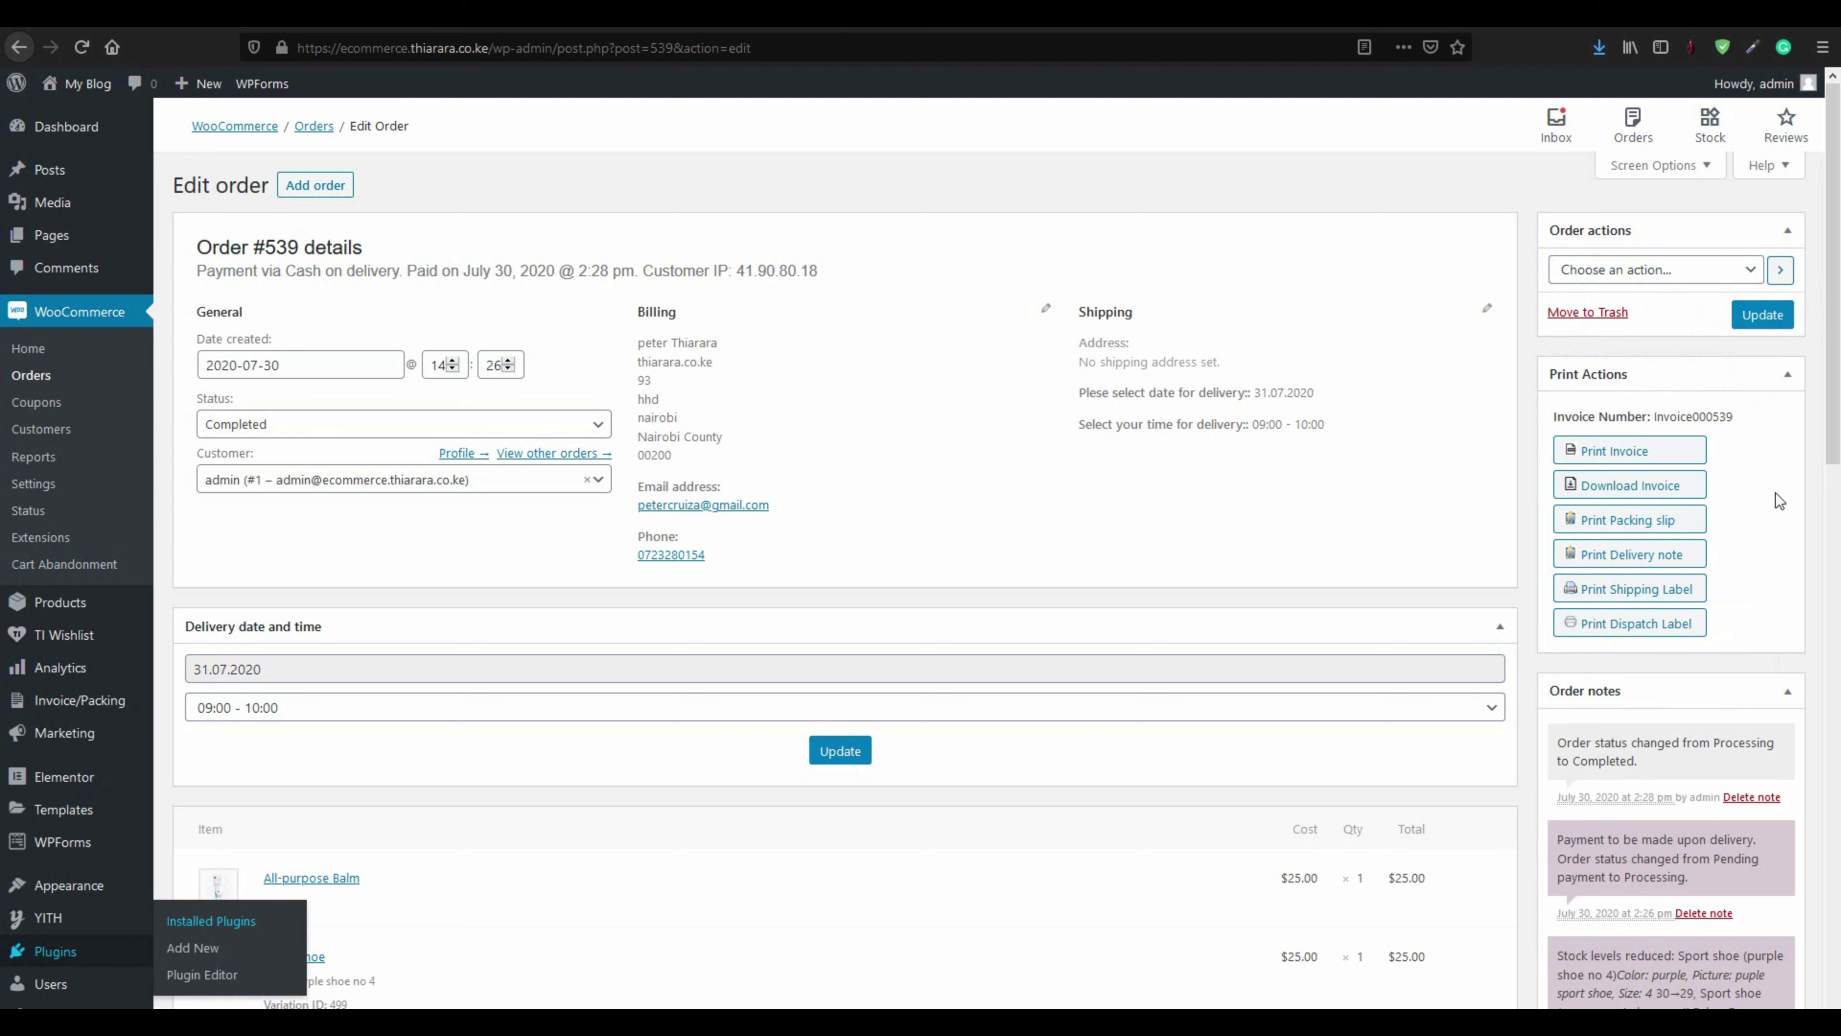
drag(1558, 372, 1571, 371)
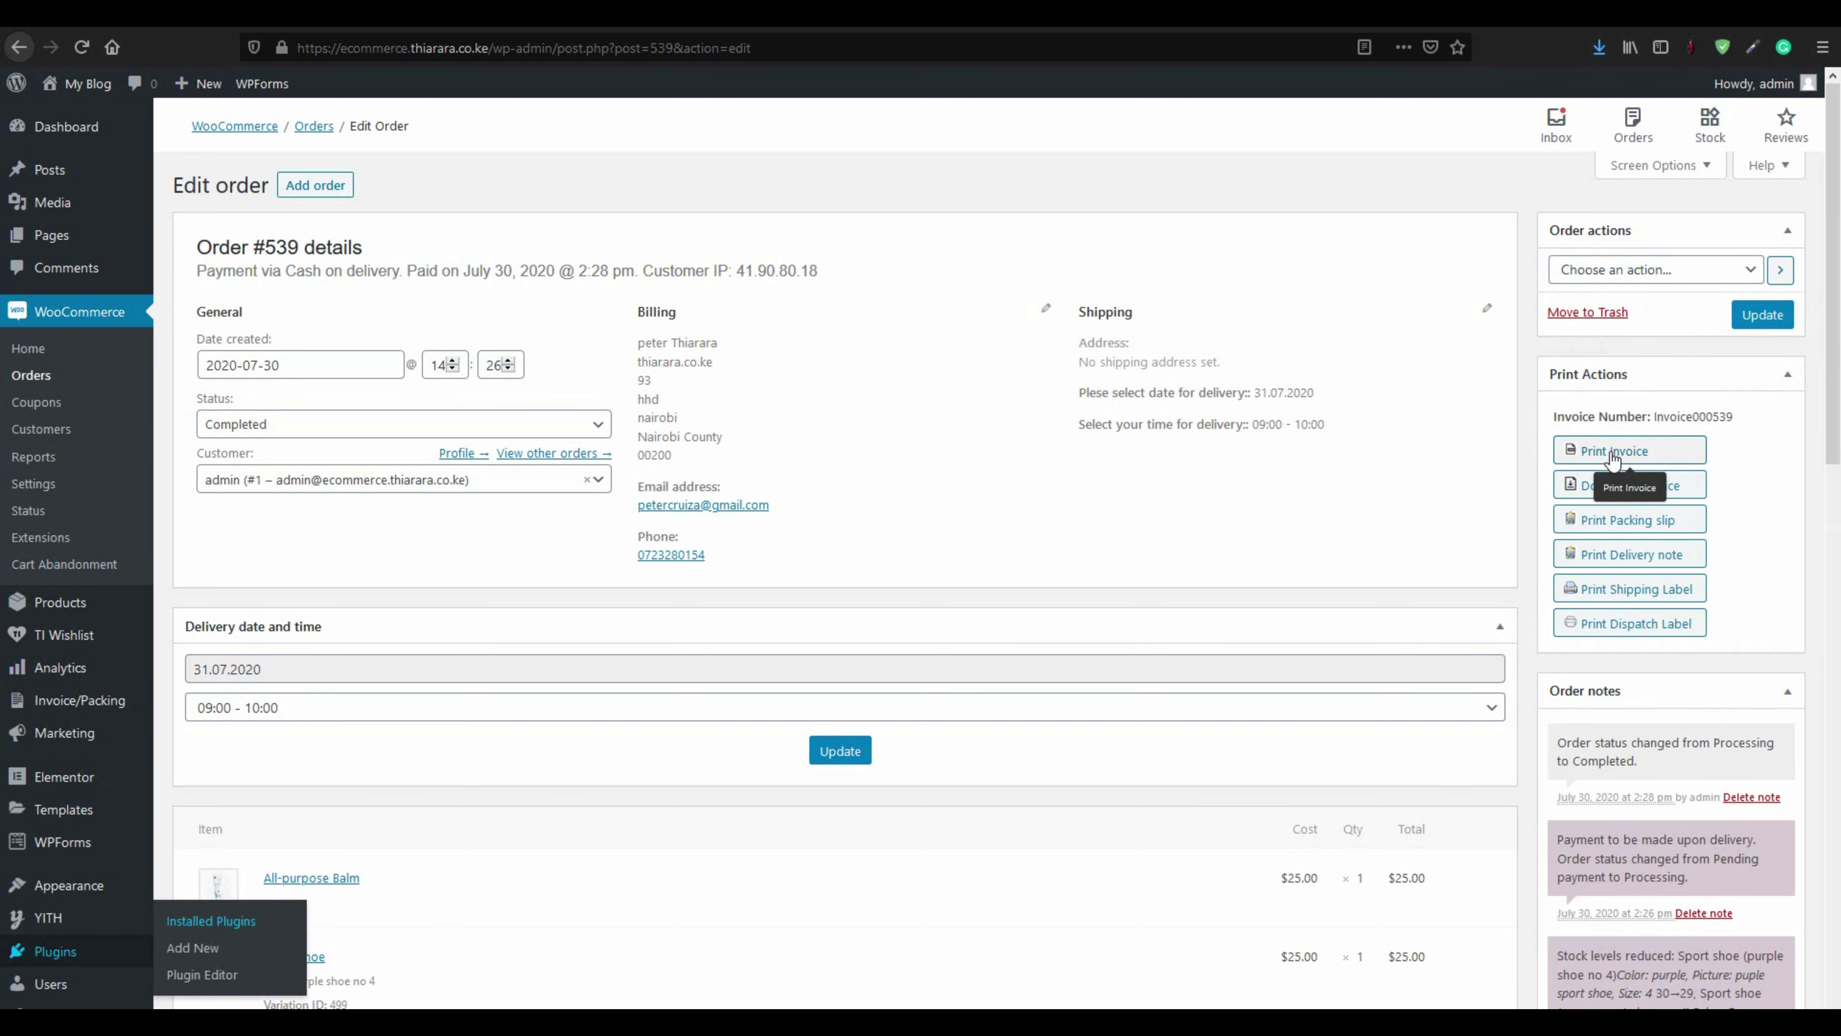
click(1612, 457)
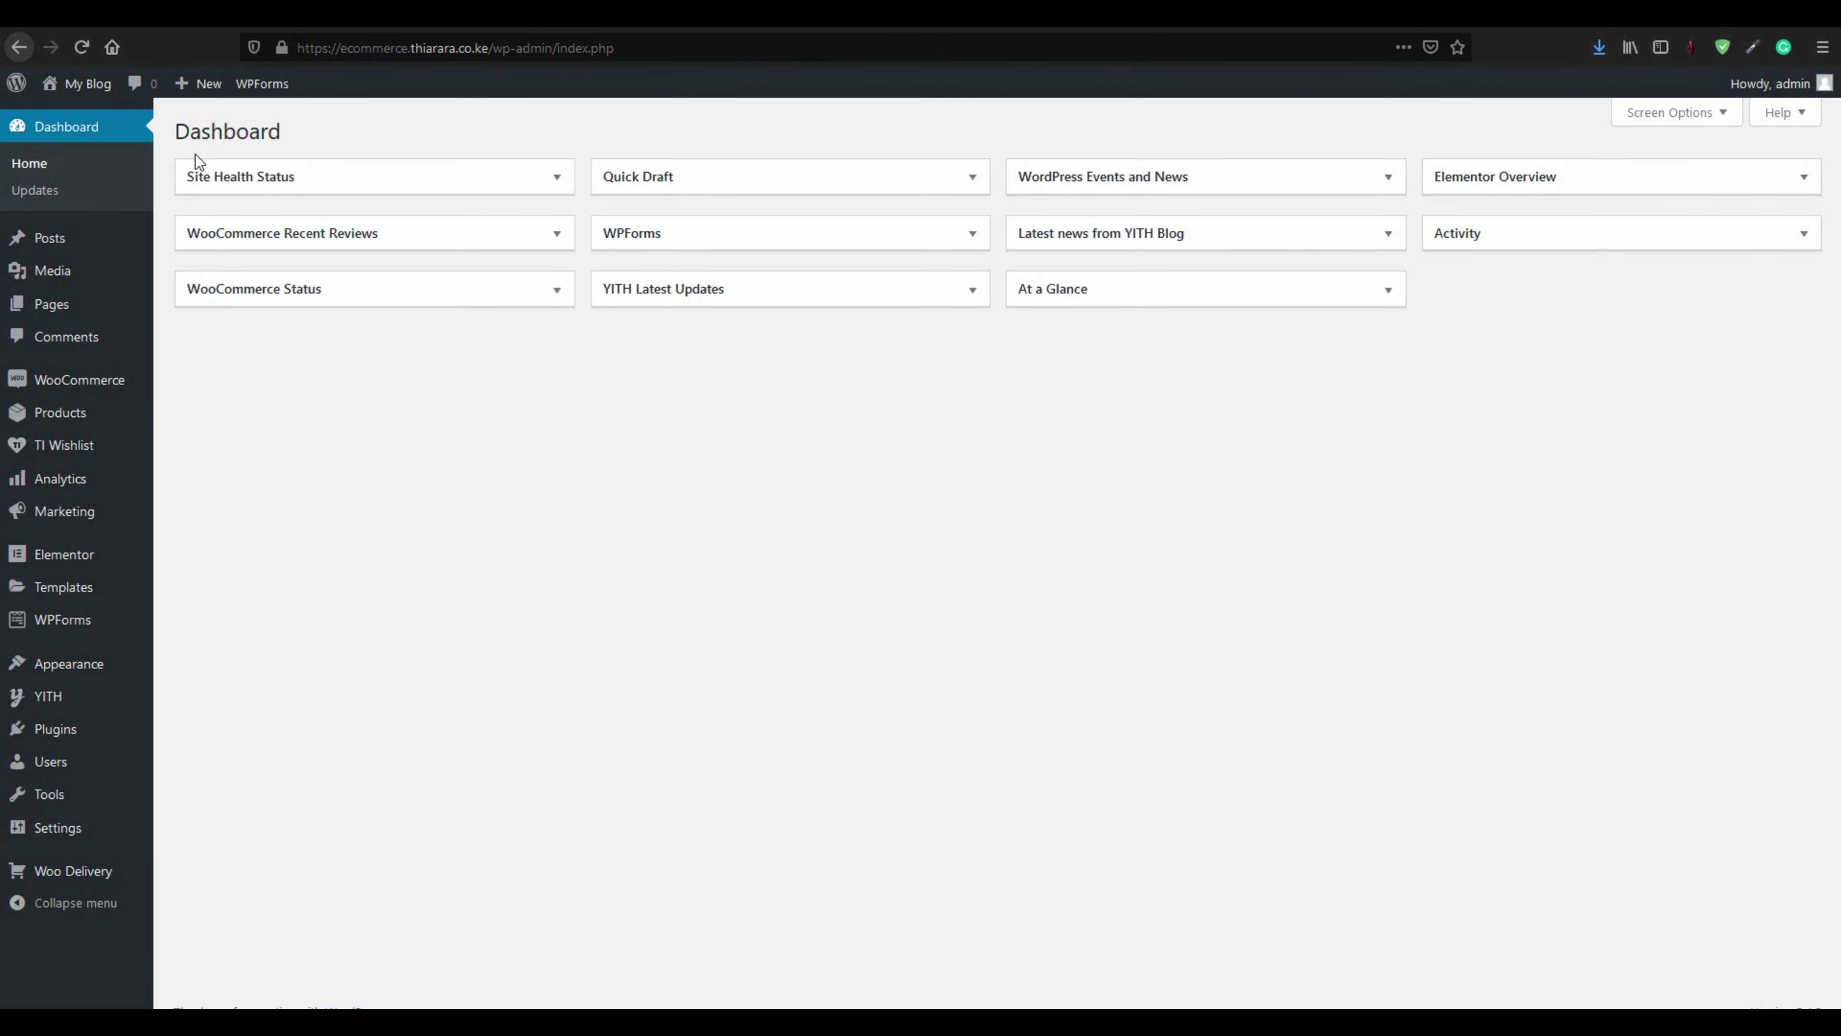
Search for "WooCommerce PDF Invoices" among the plugins available to add to WordPress
mouse_move(69, 731)
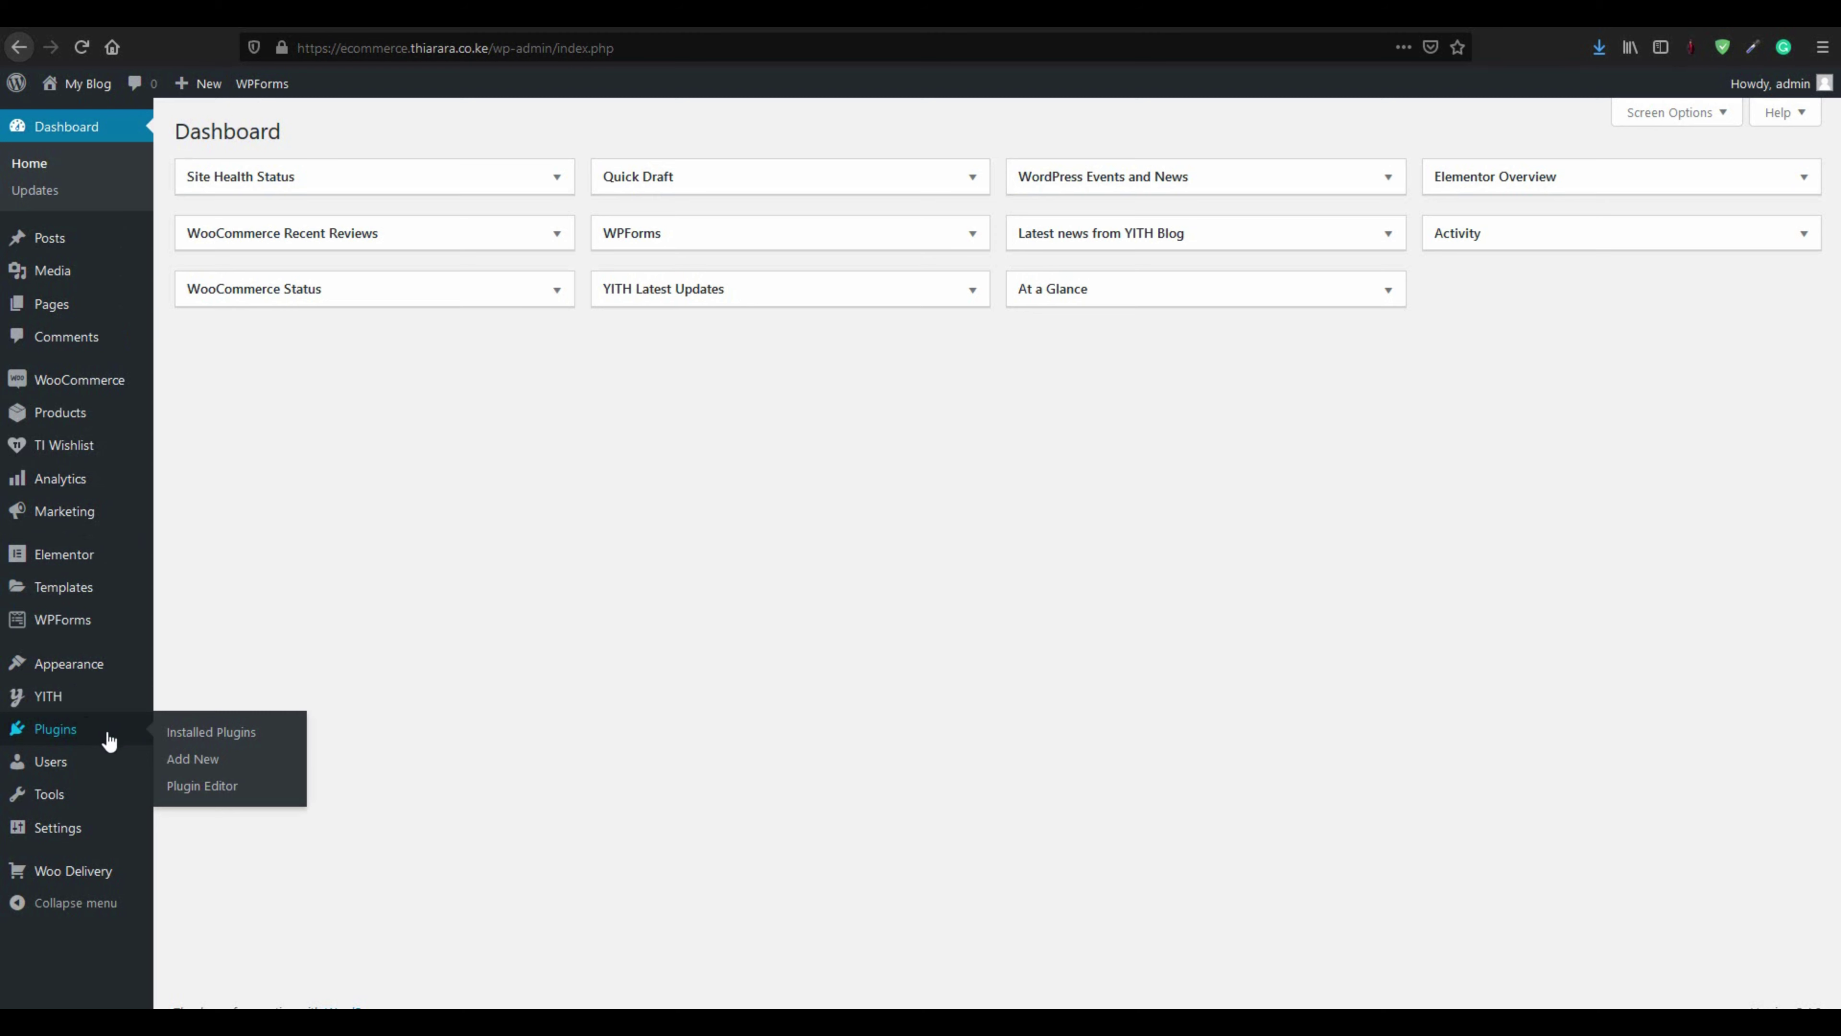
click(192, 760)
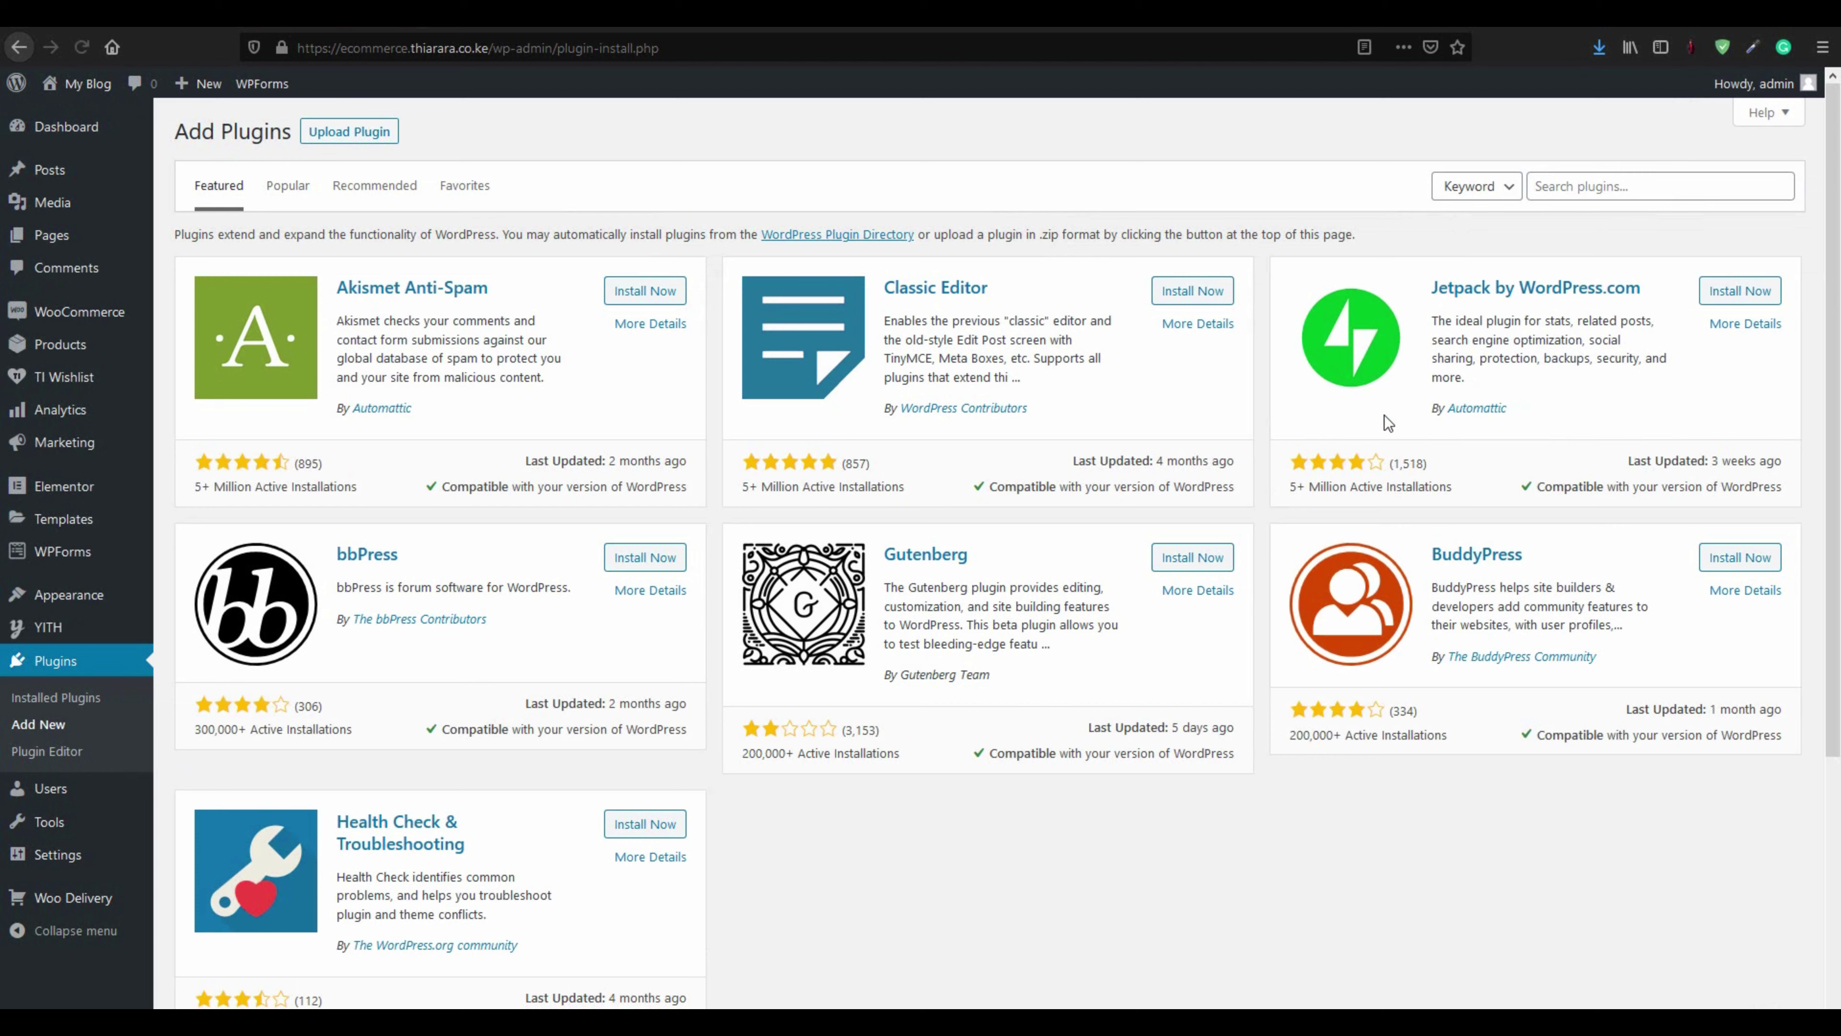
click(1554, 191)
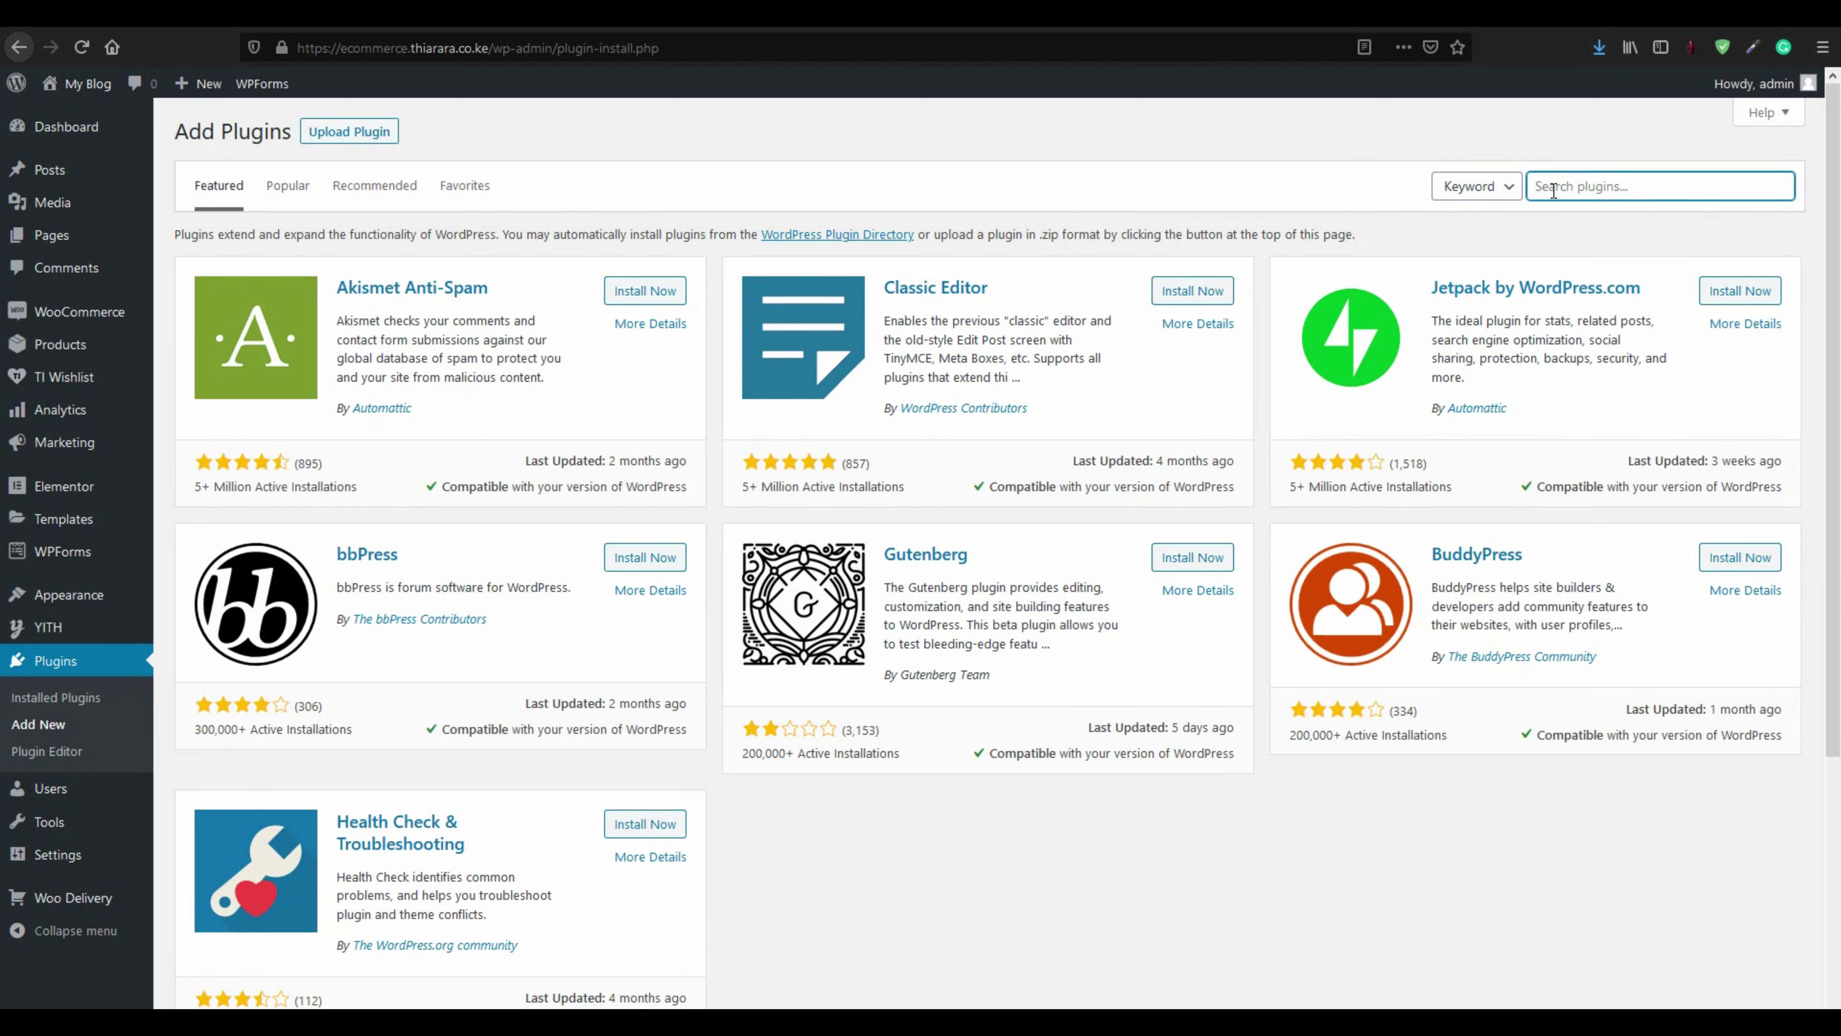
text(WooCommerce PDF Invoices)
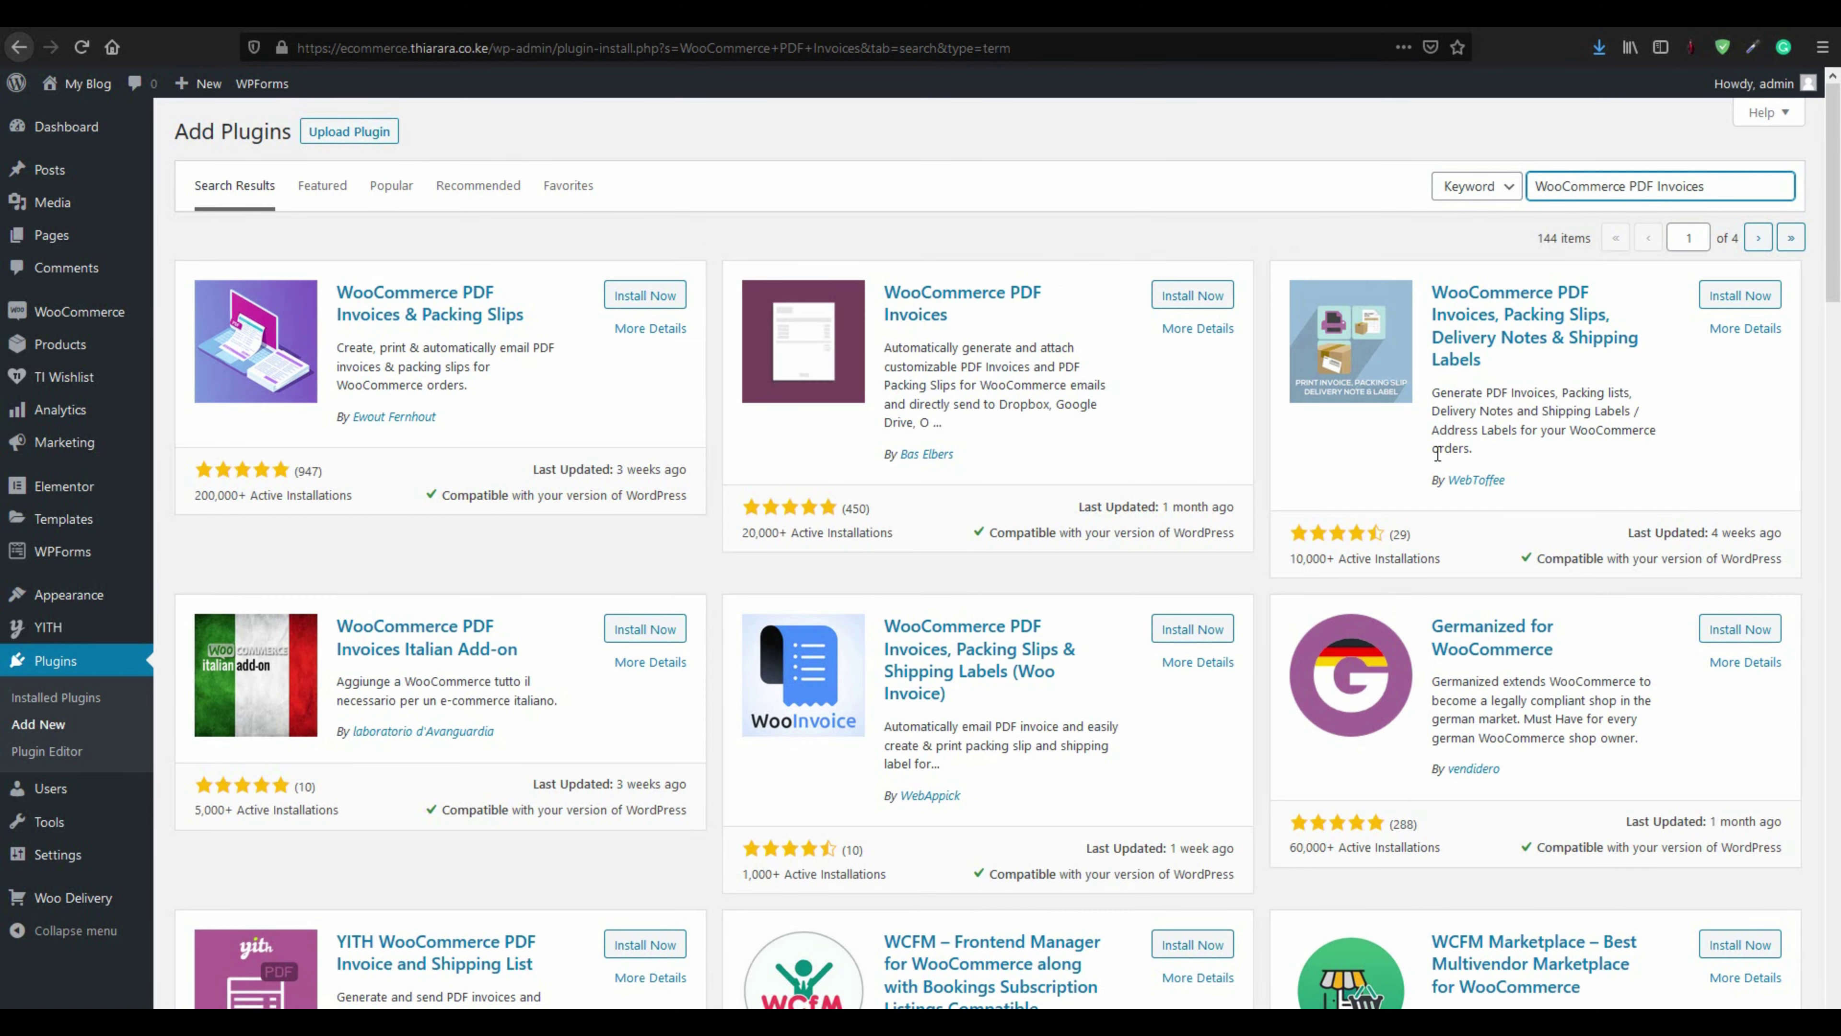
Install and activate WebToffee's WooCommerce PDF Invoices, Packing Slips, Delivery Notes & Shipping Labels plugin
drag(1526, 480, 1450, 484)
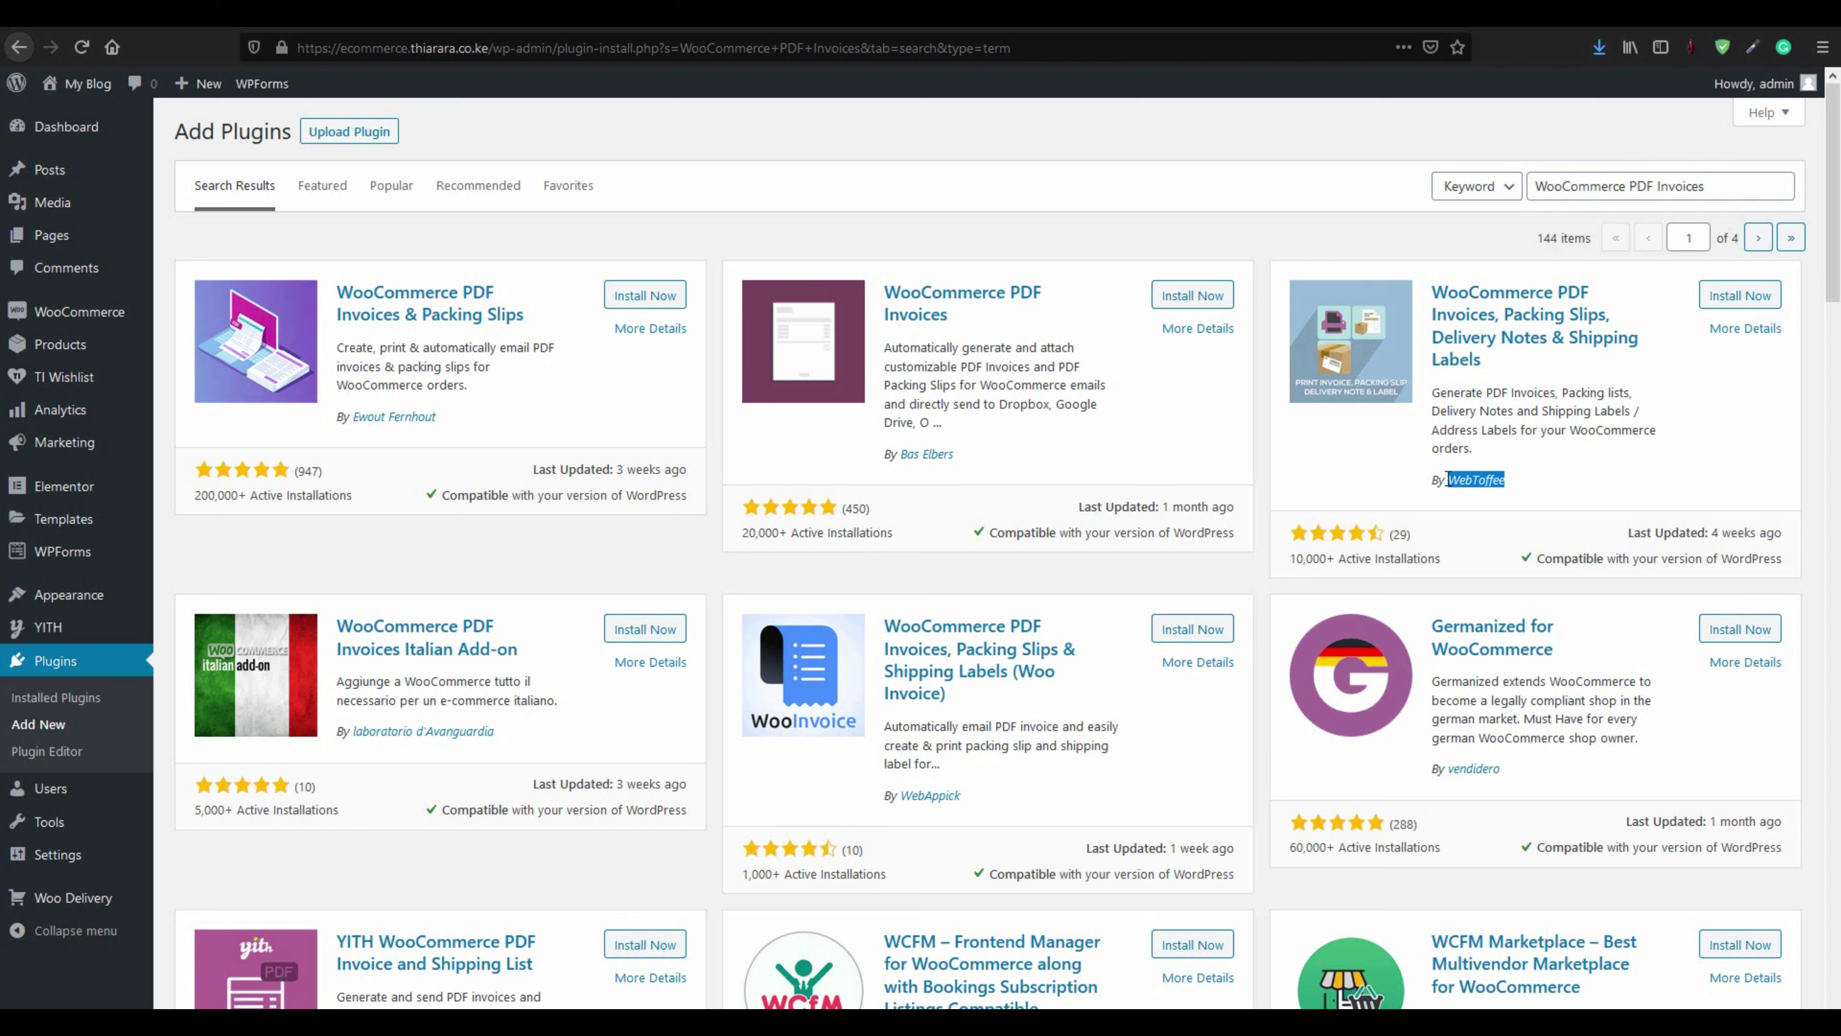
drag(1406, 558, 1302, 541)
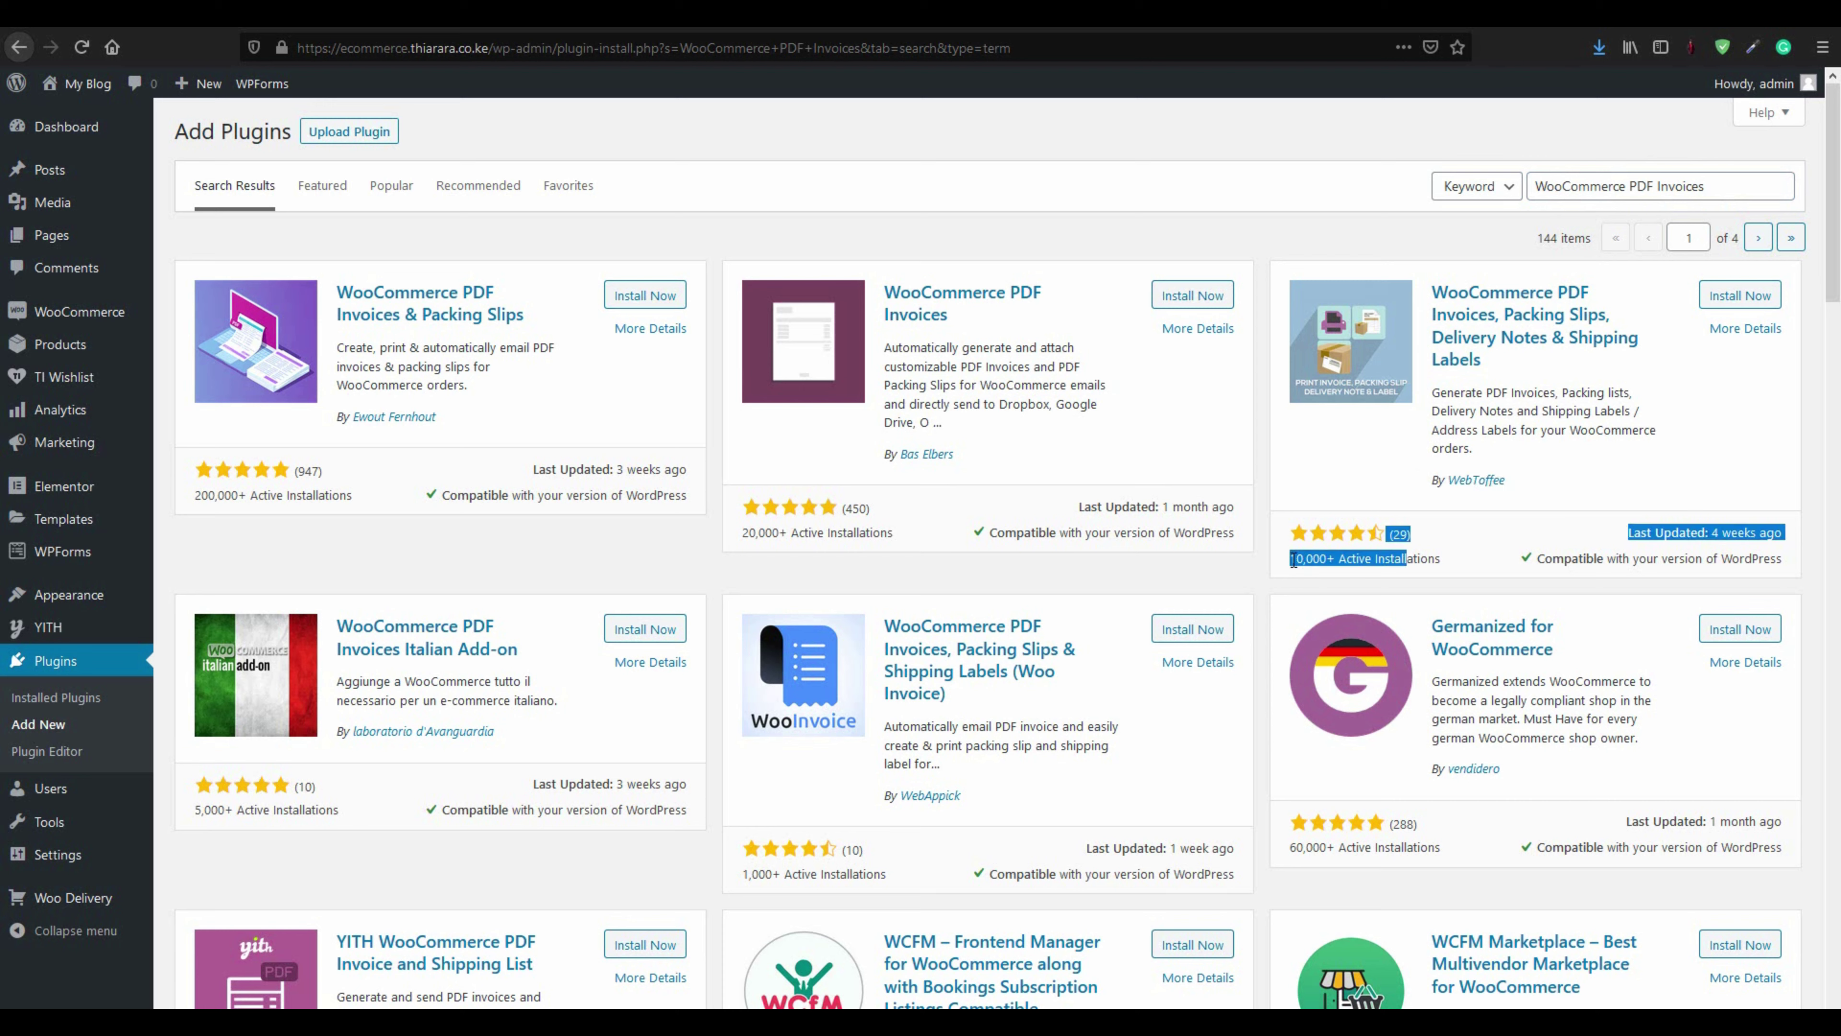
click(1433, 538)
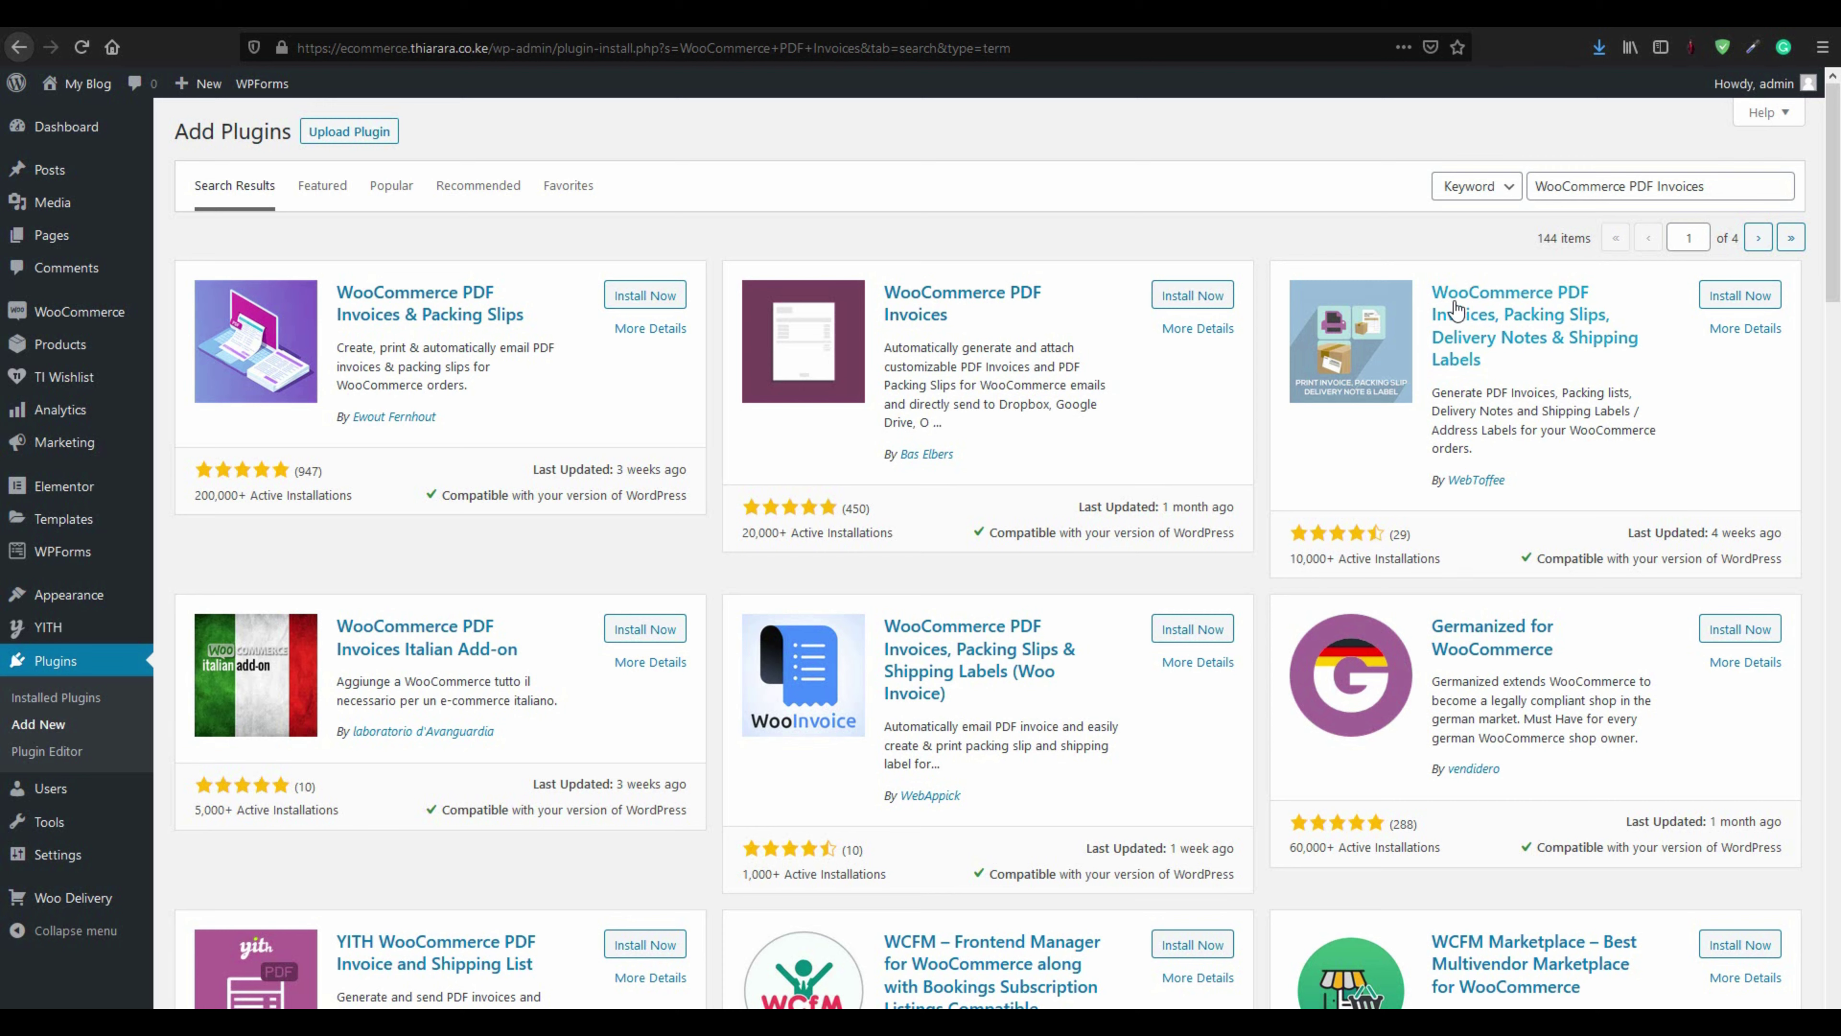
drag(1444, 332, 1455, 350)
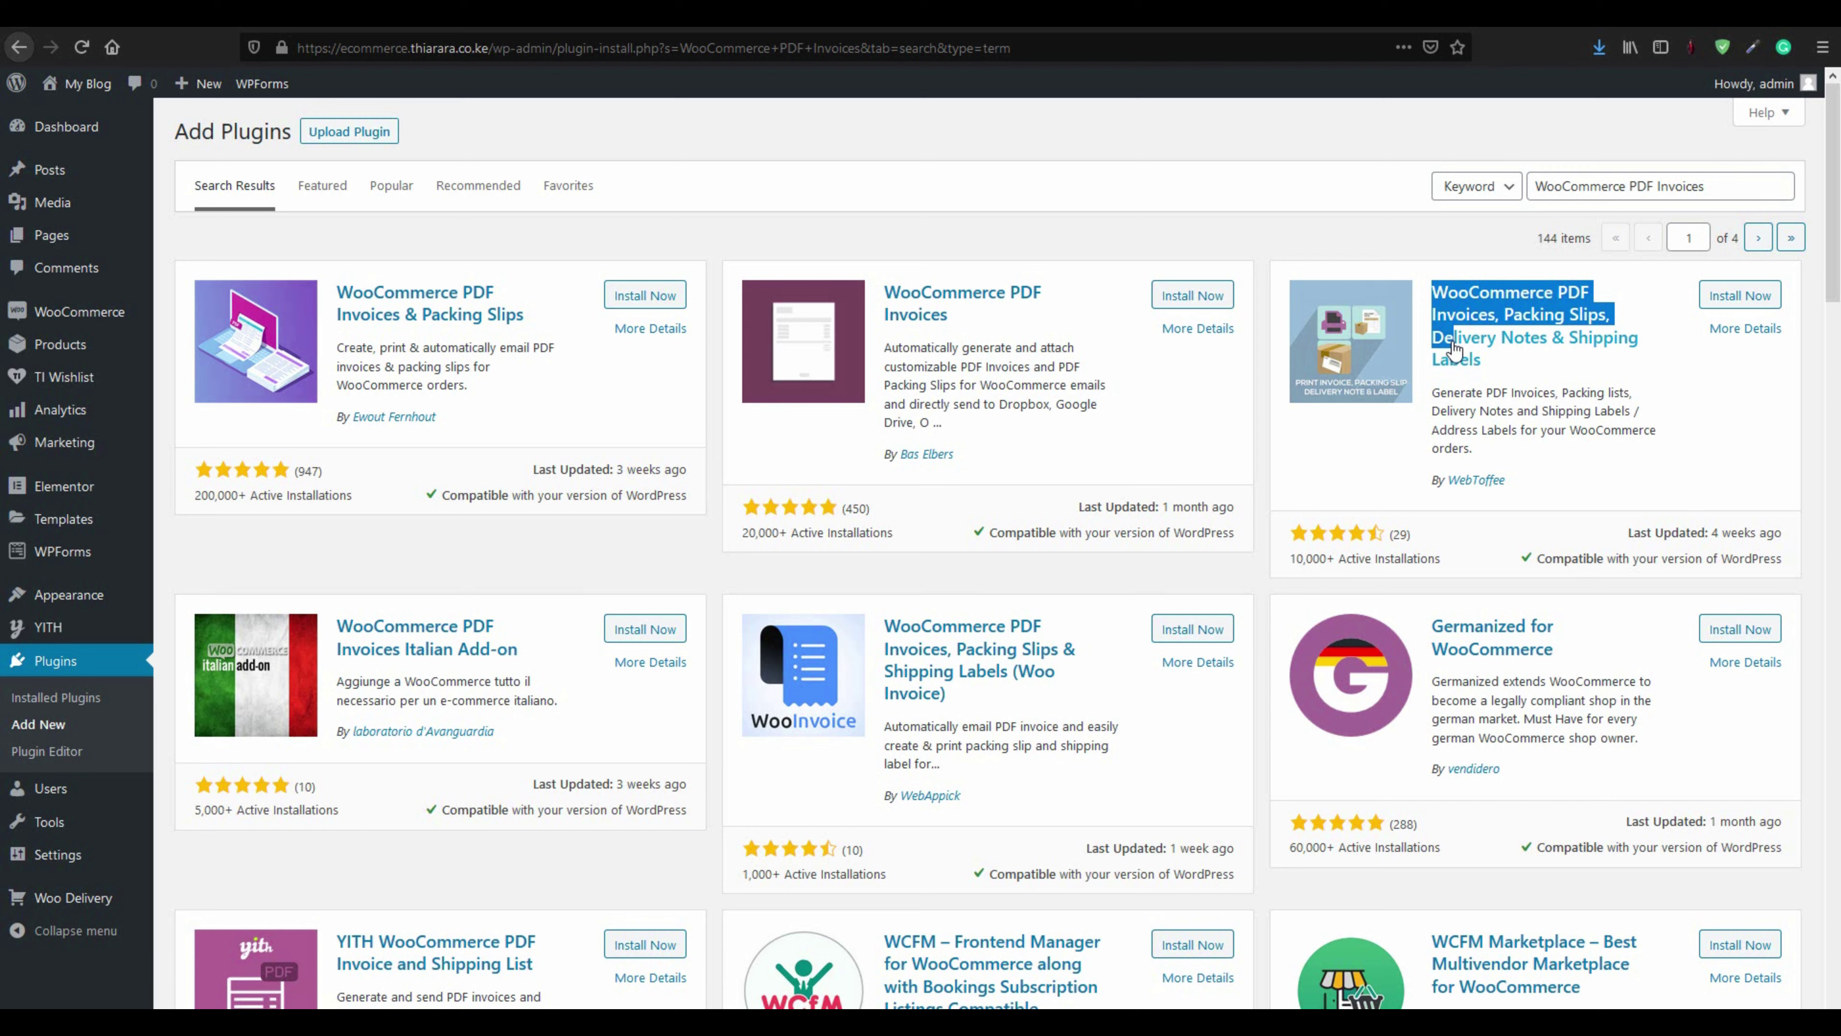
drag(1455, 349, 1472, 344)
click(1729, 299)
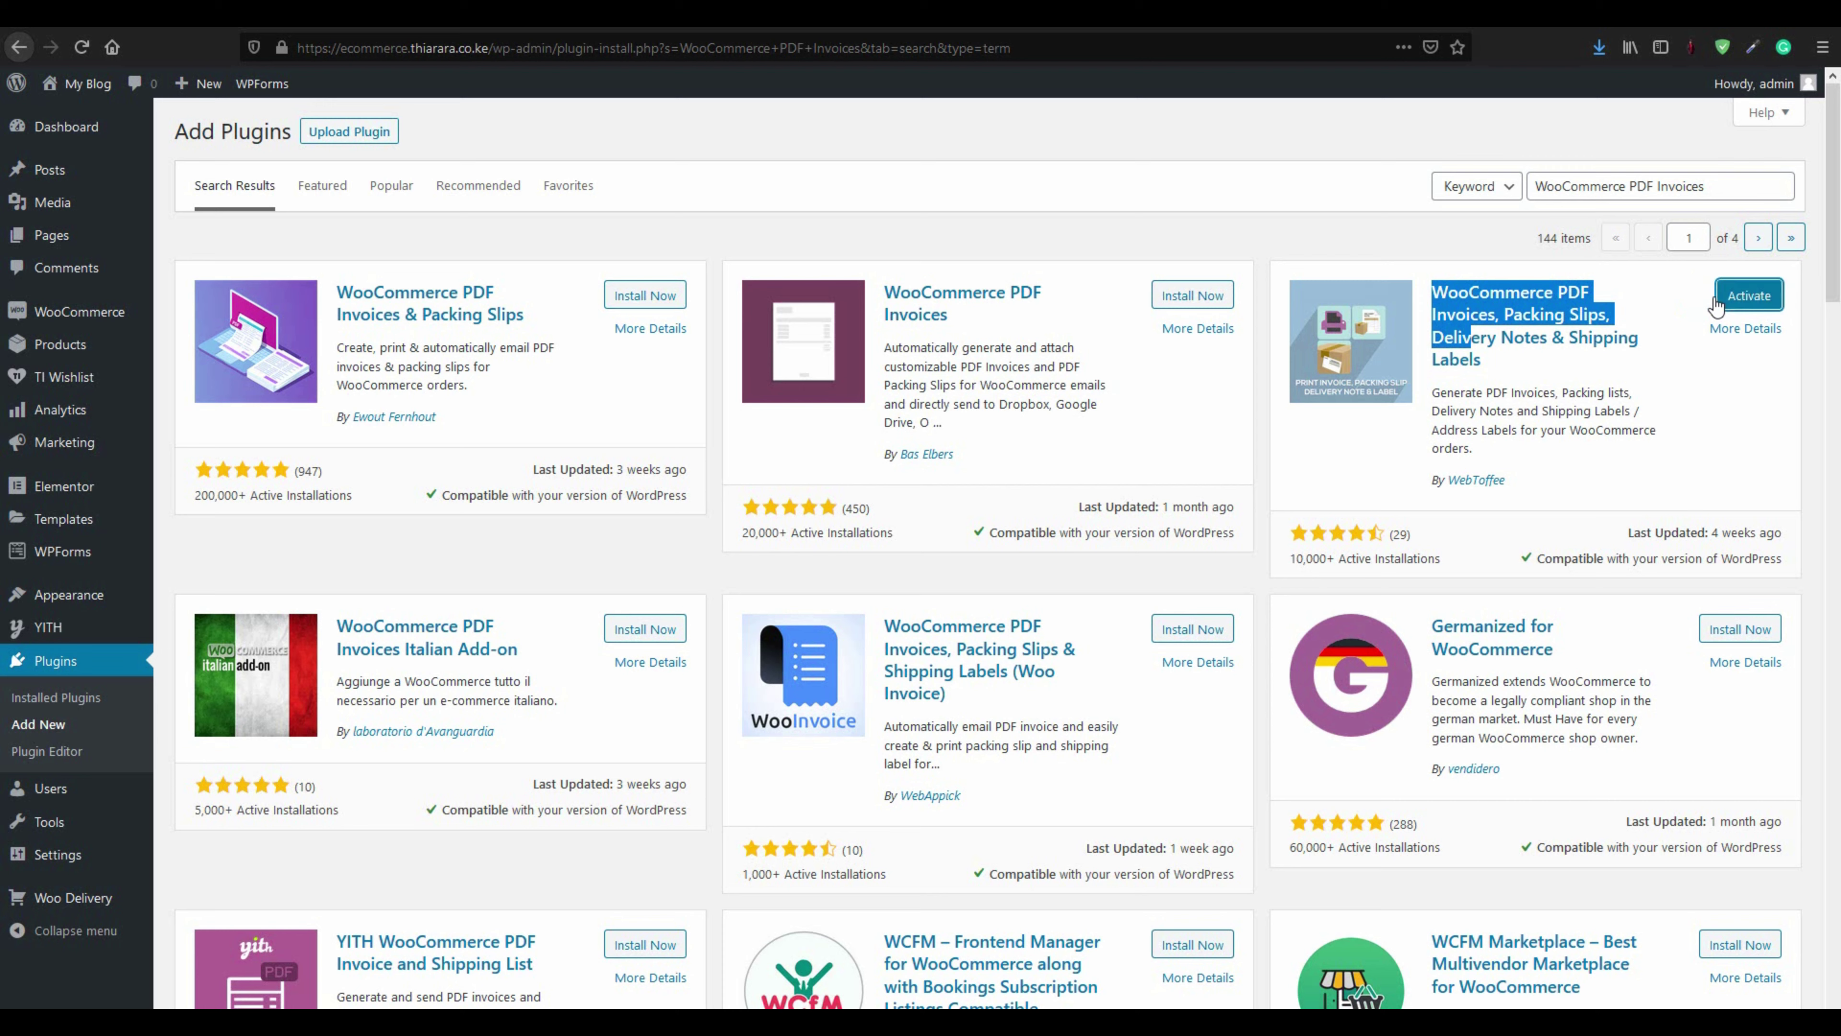
click(1748, 297)
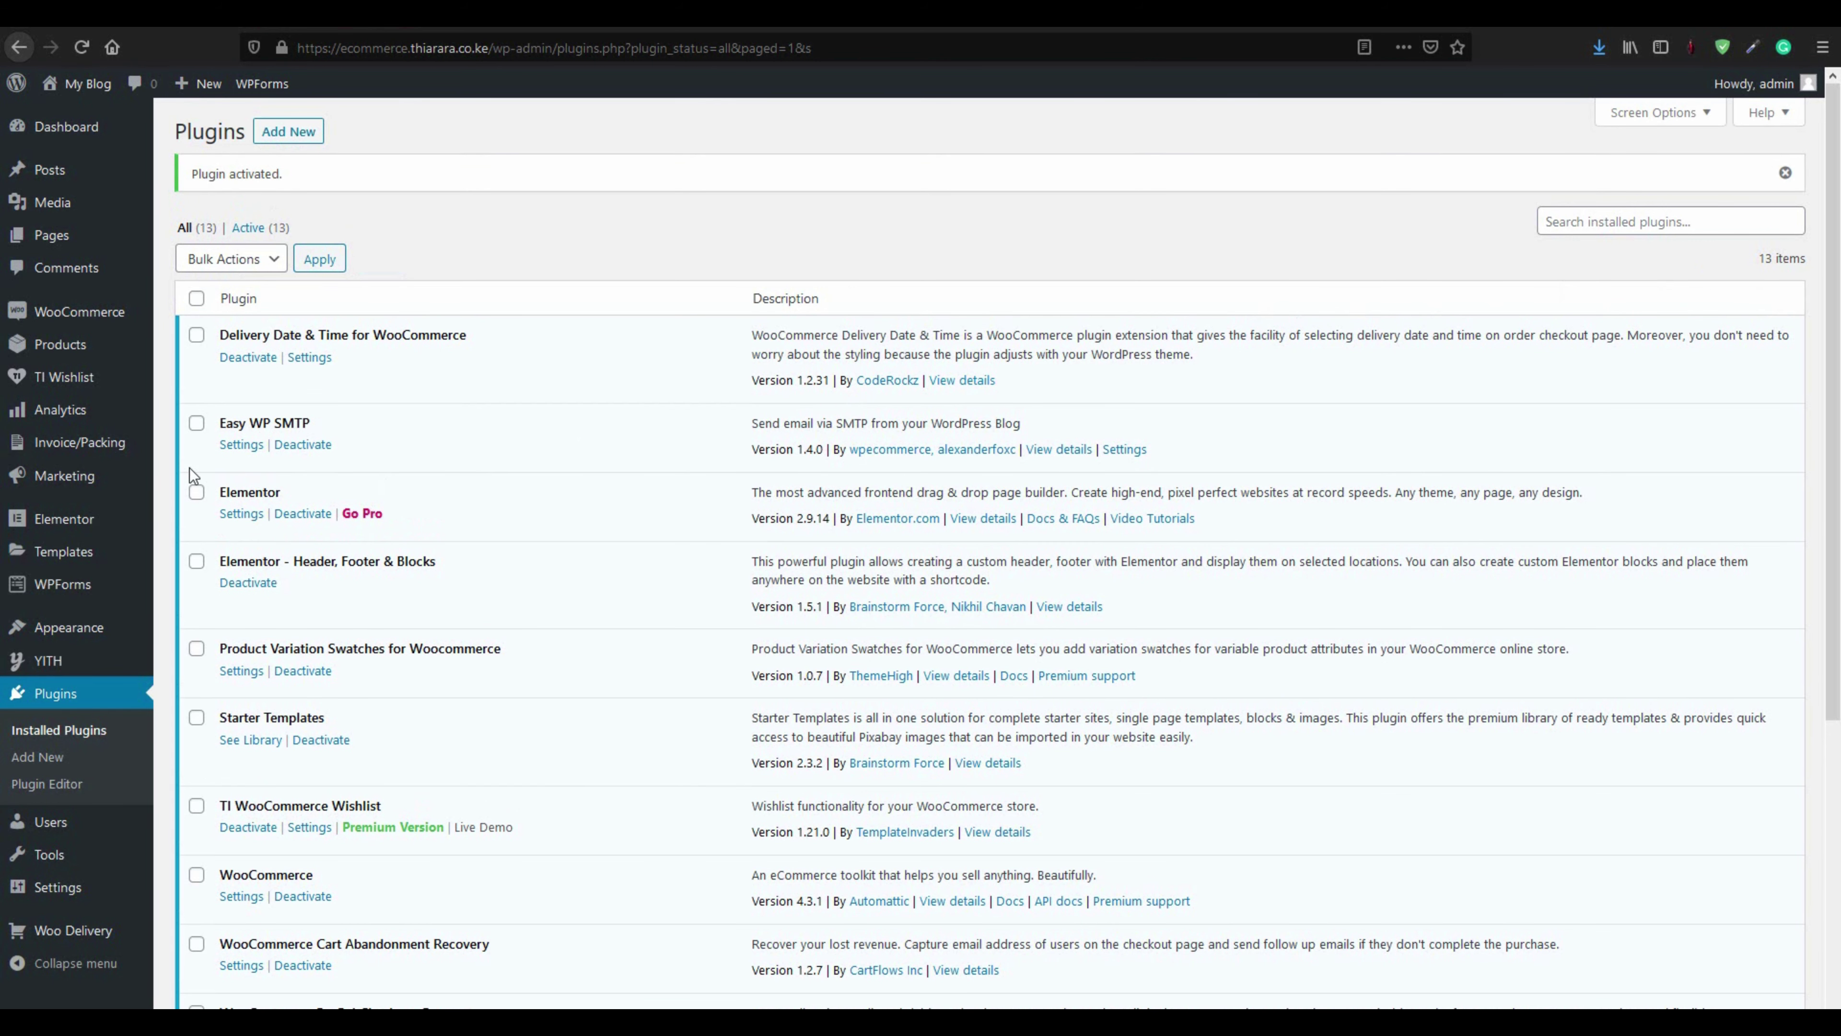
Save the Invoice/Packing general settings with the Dispatch label document kept enabled, and open the Invoice document's settings
mouse_move(20, 455)
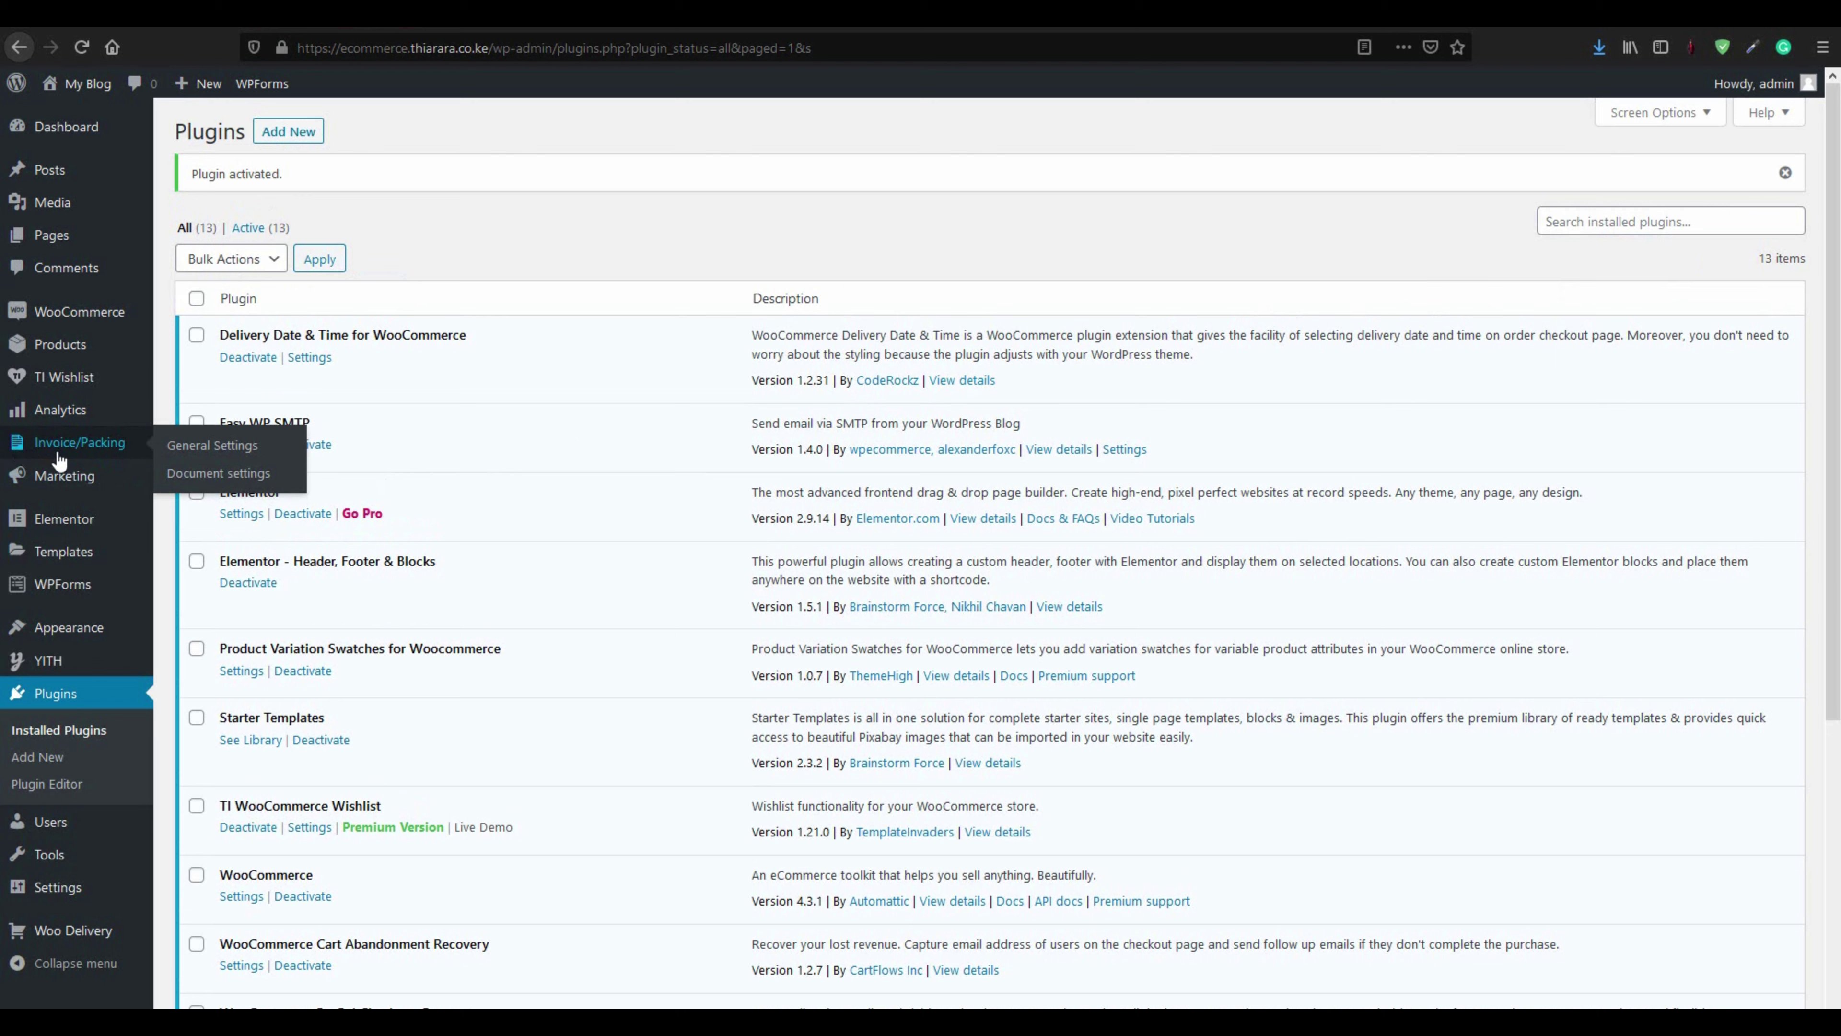
mouse_move(113, 455)
click(211, 450)
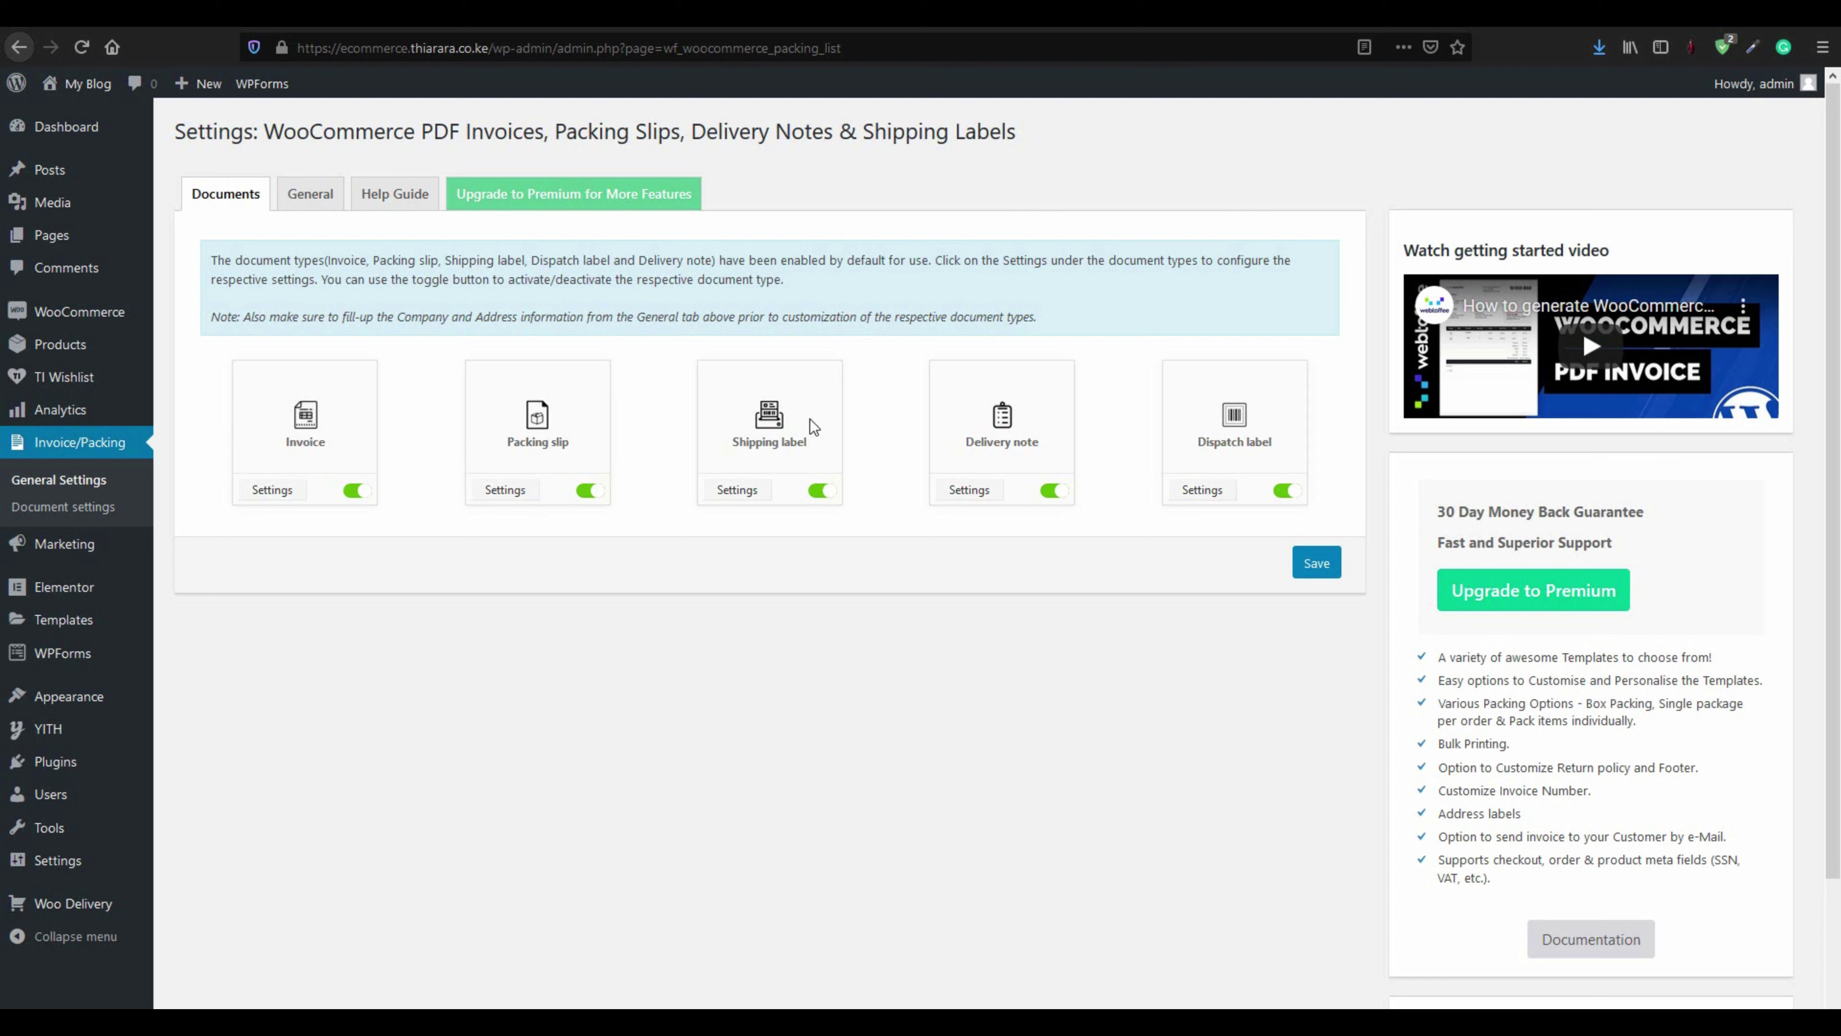
click(1281, 493)
click(1282, 491)
click(1313, 562)
click(274, 495)
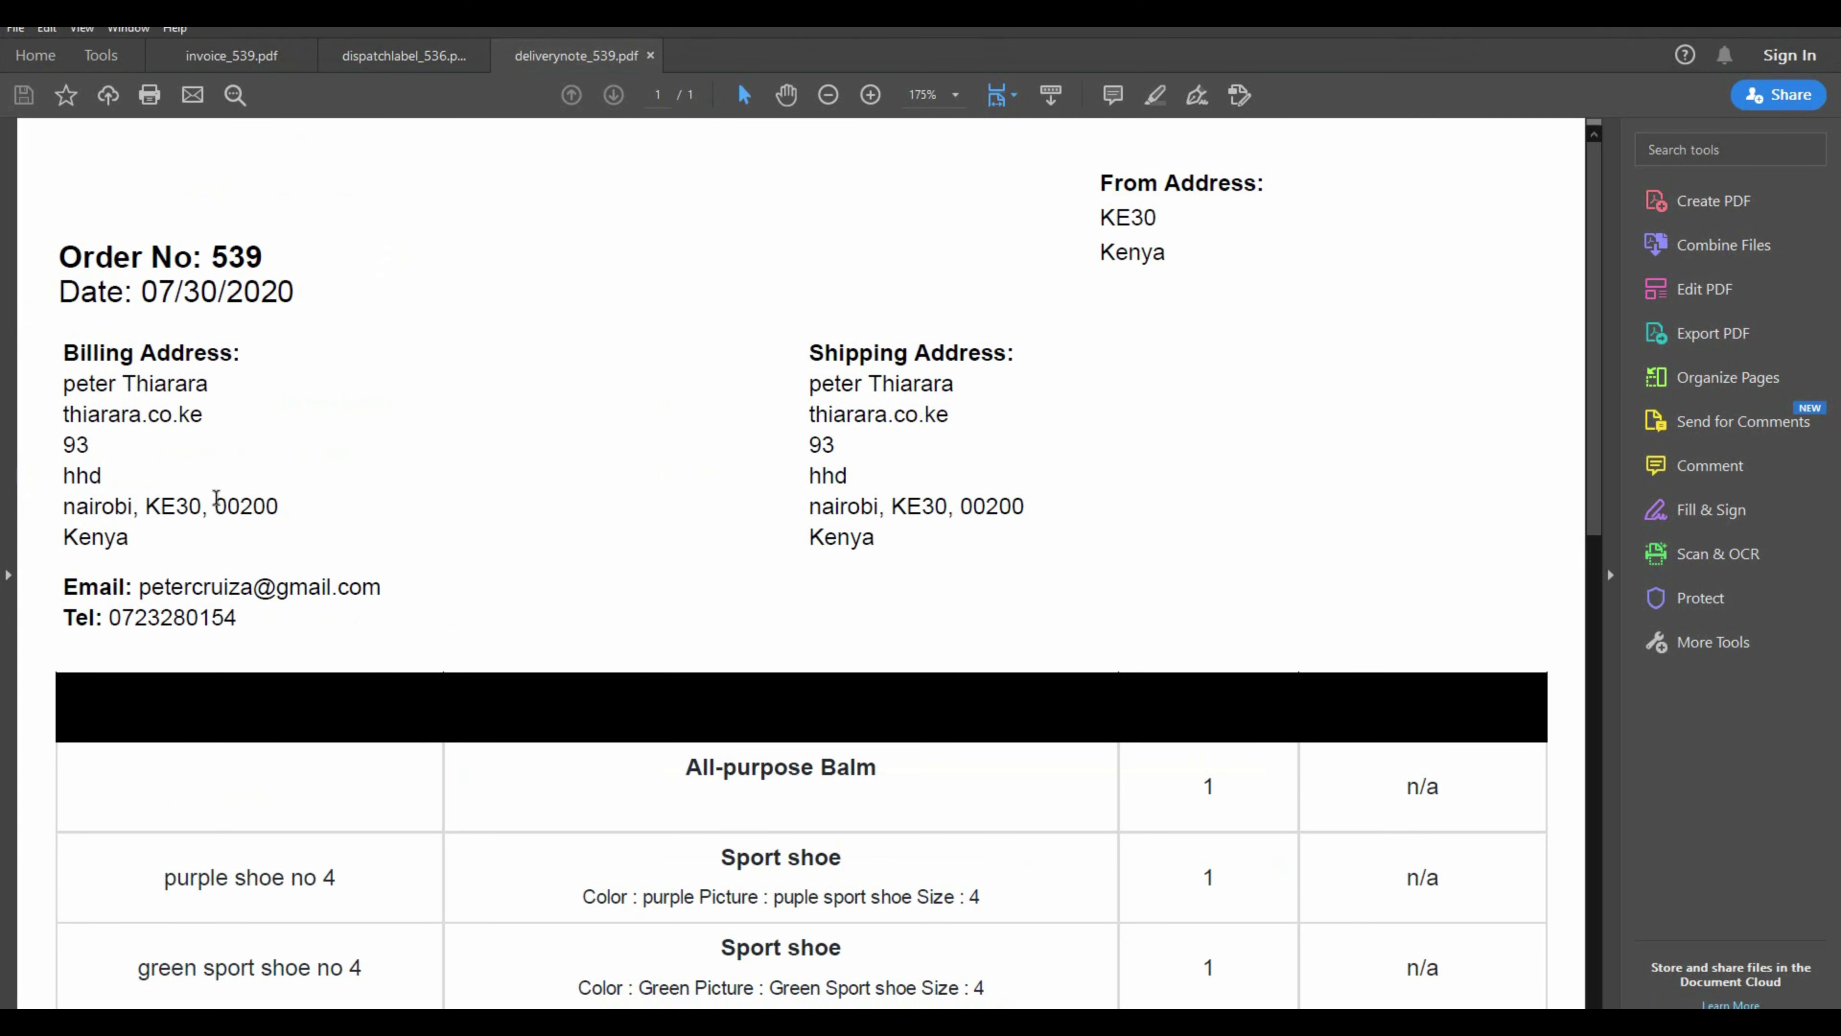
Examine the invoice date on the invoice in the PDF viewer, and return to the invoice settings in the browser
click(222, 53)
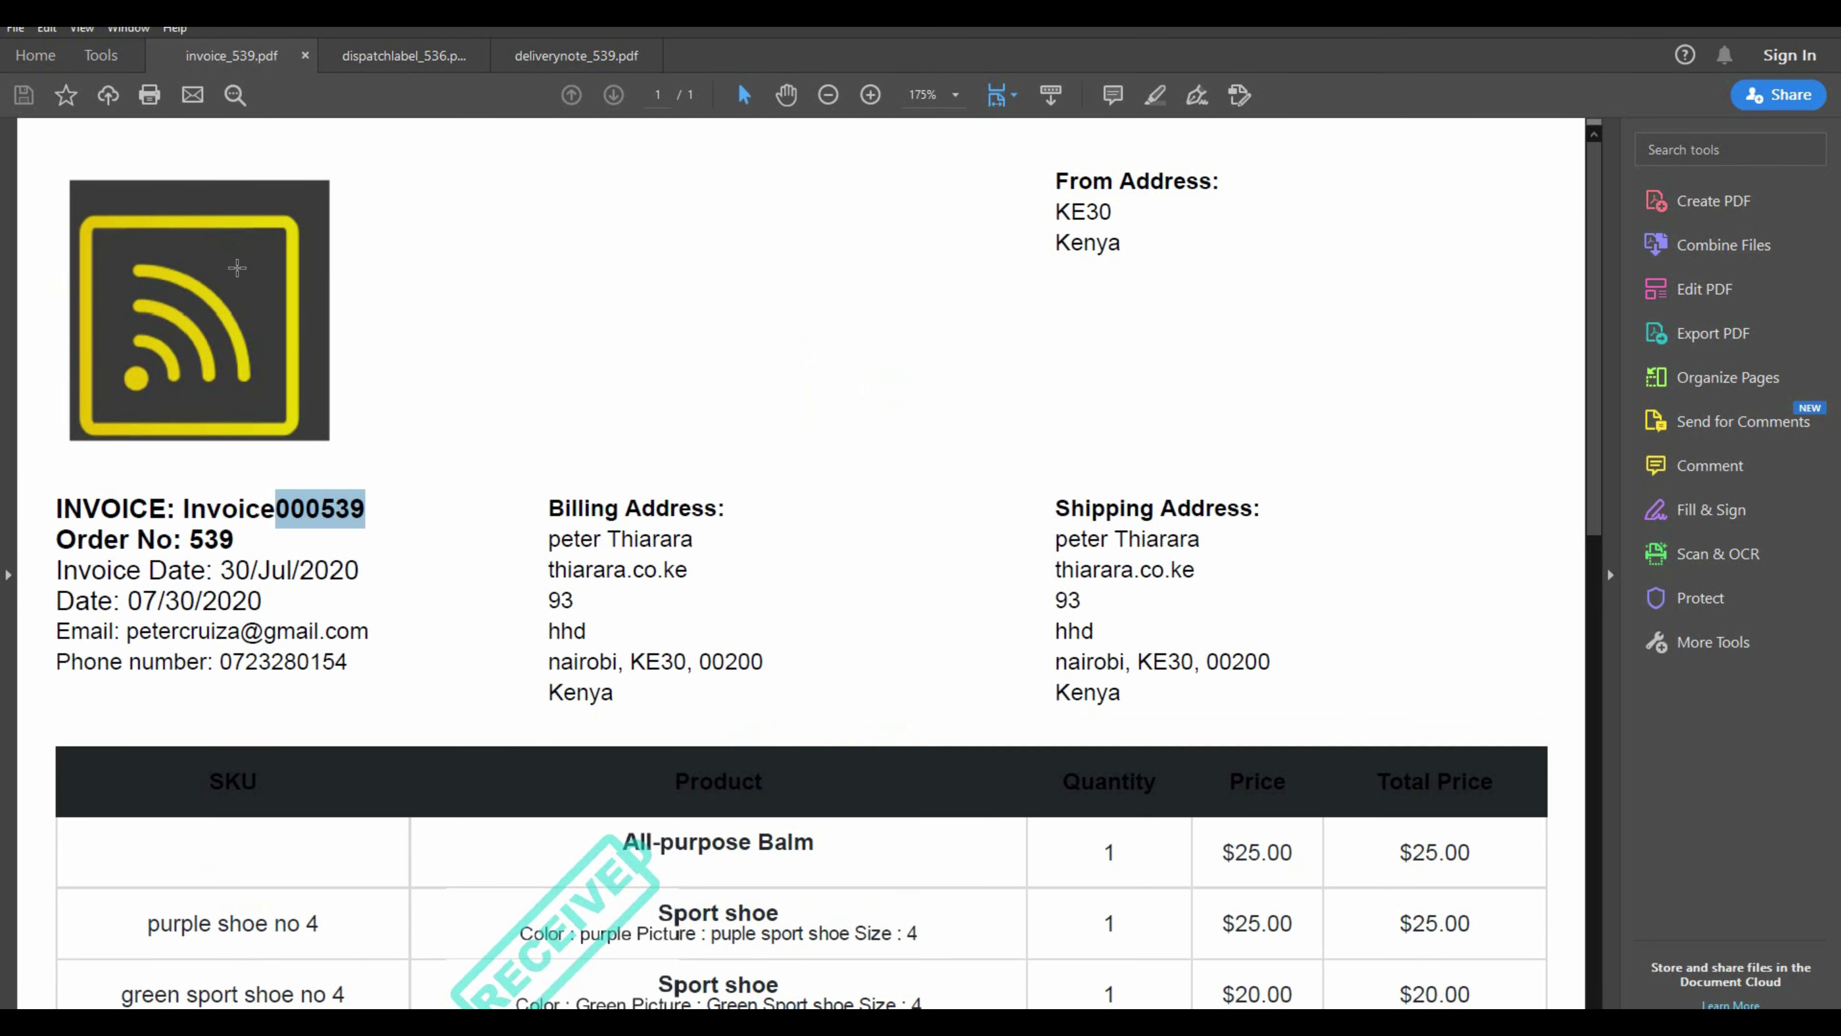
drag(58, 572, 364, 573)
drag(368, 580, 221, 573)
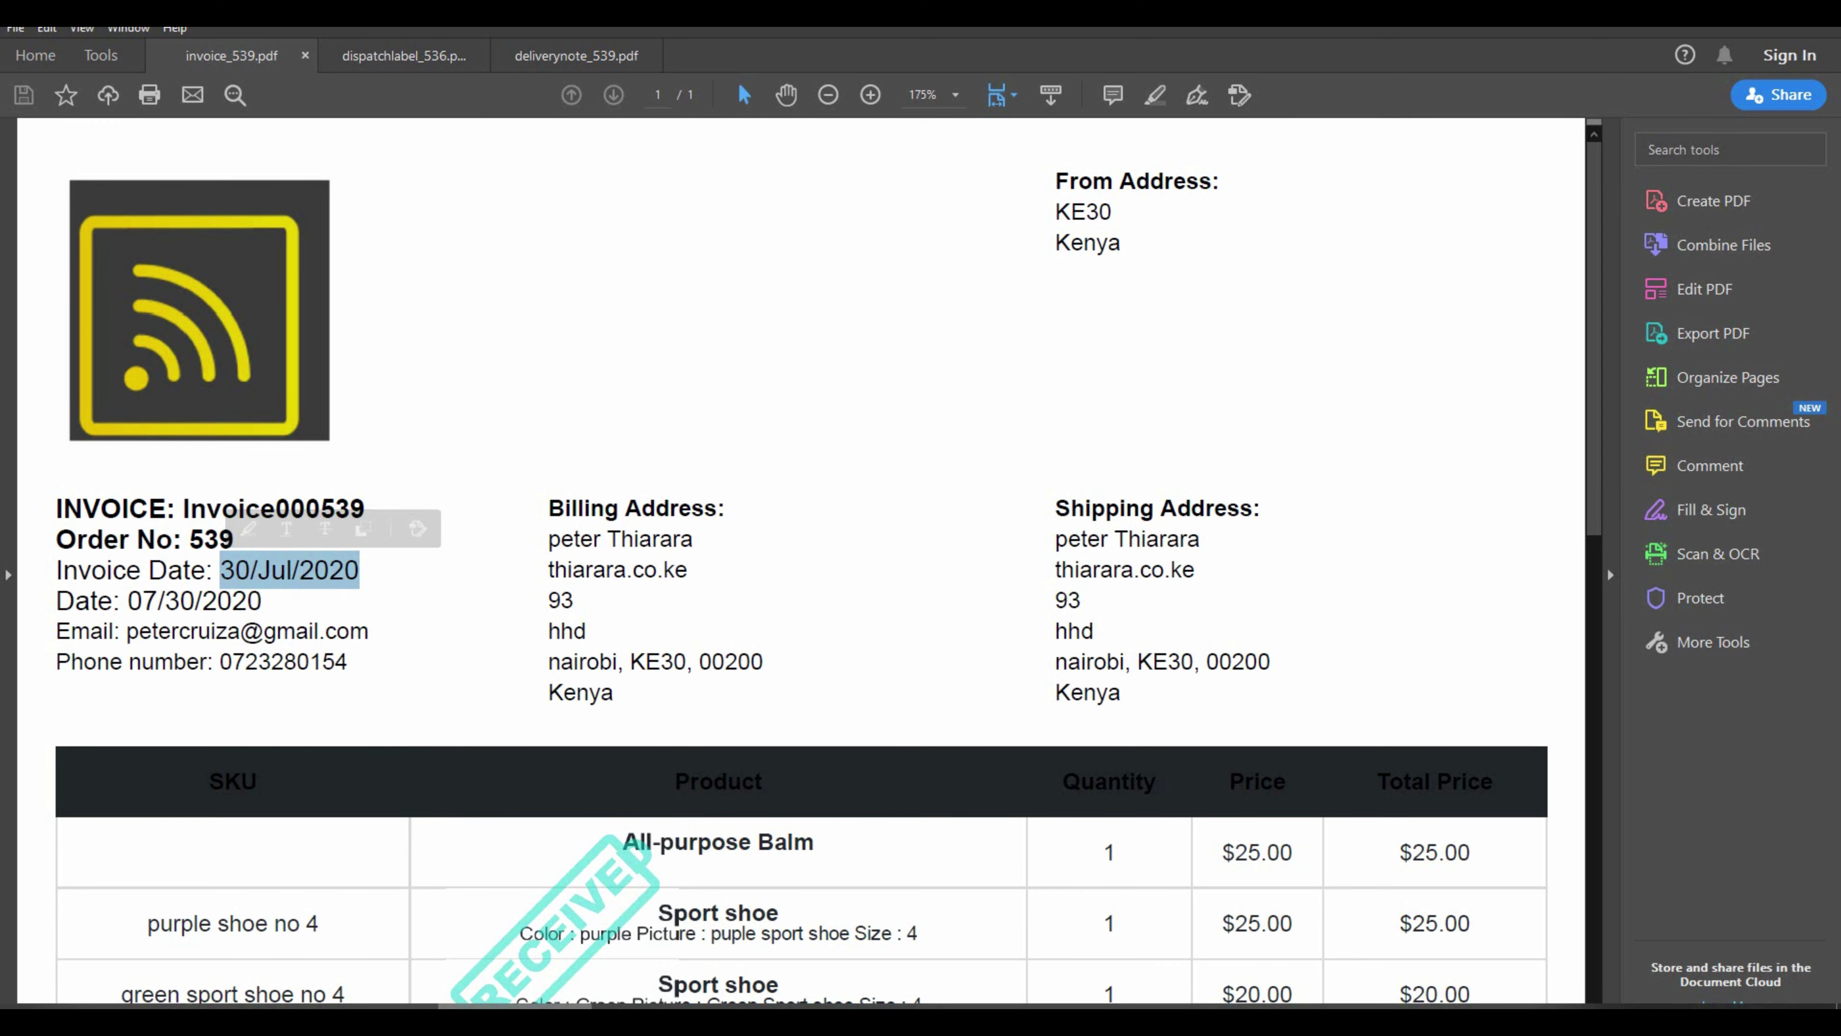
mouse_move(514, 1023)
click(325, 943)
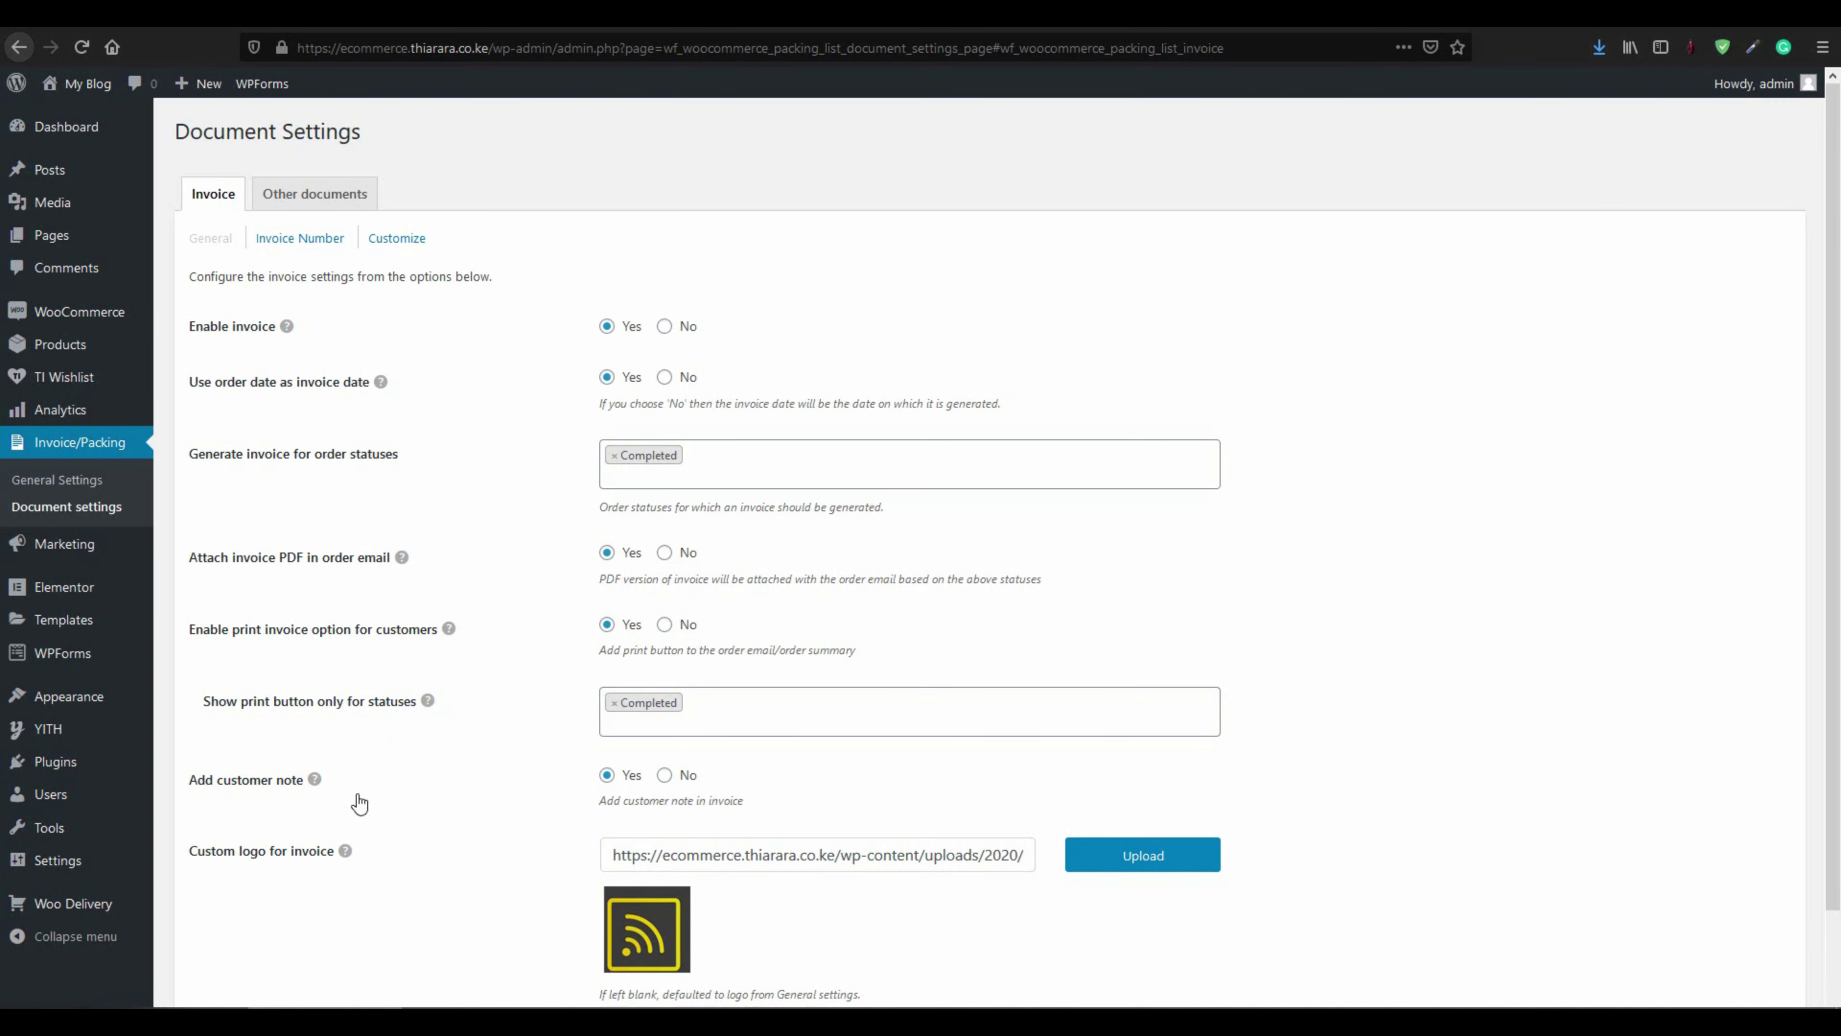
Set "Use order date as invoice date" to No and remove Completed from the order statuses for generating invoices
click(664, 377)
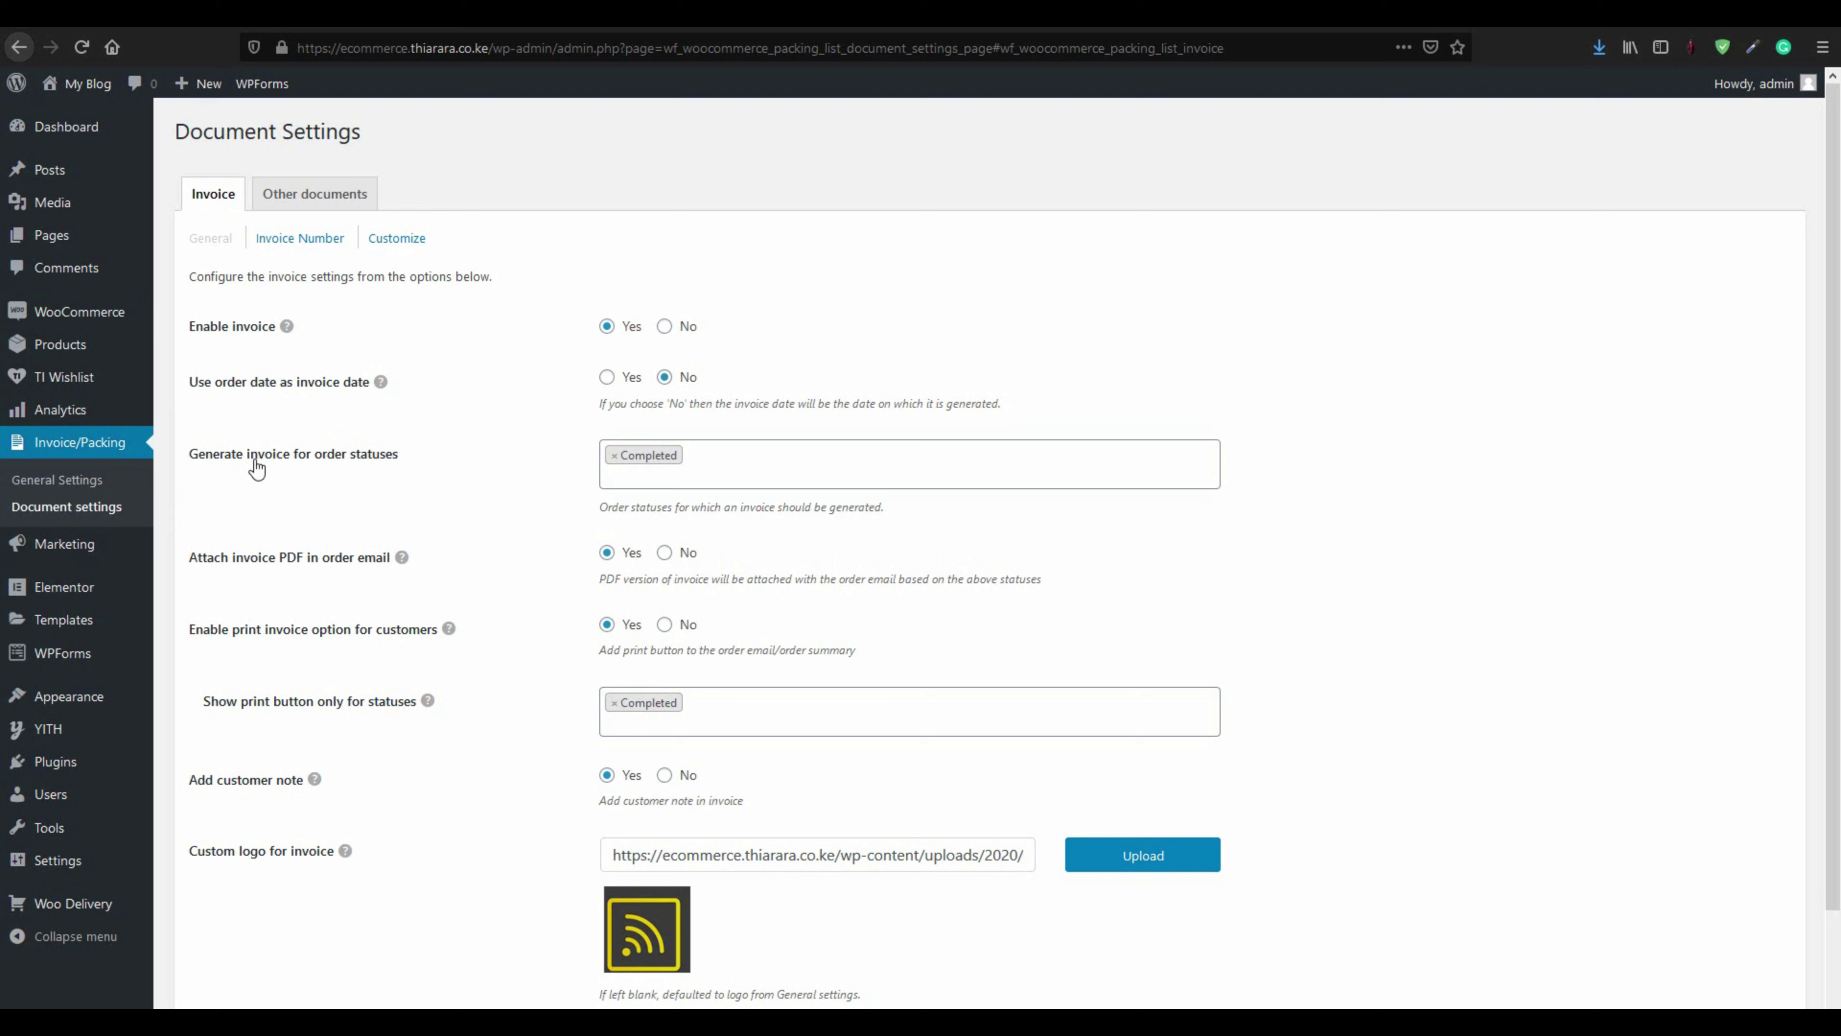
click(720, 465)
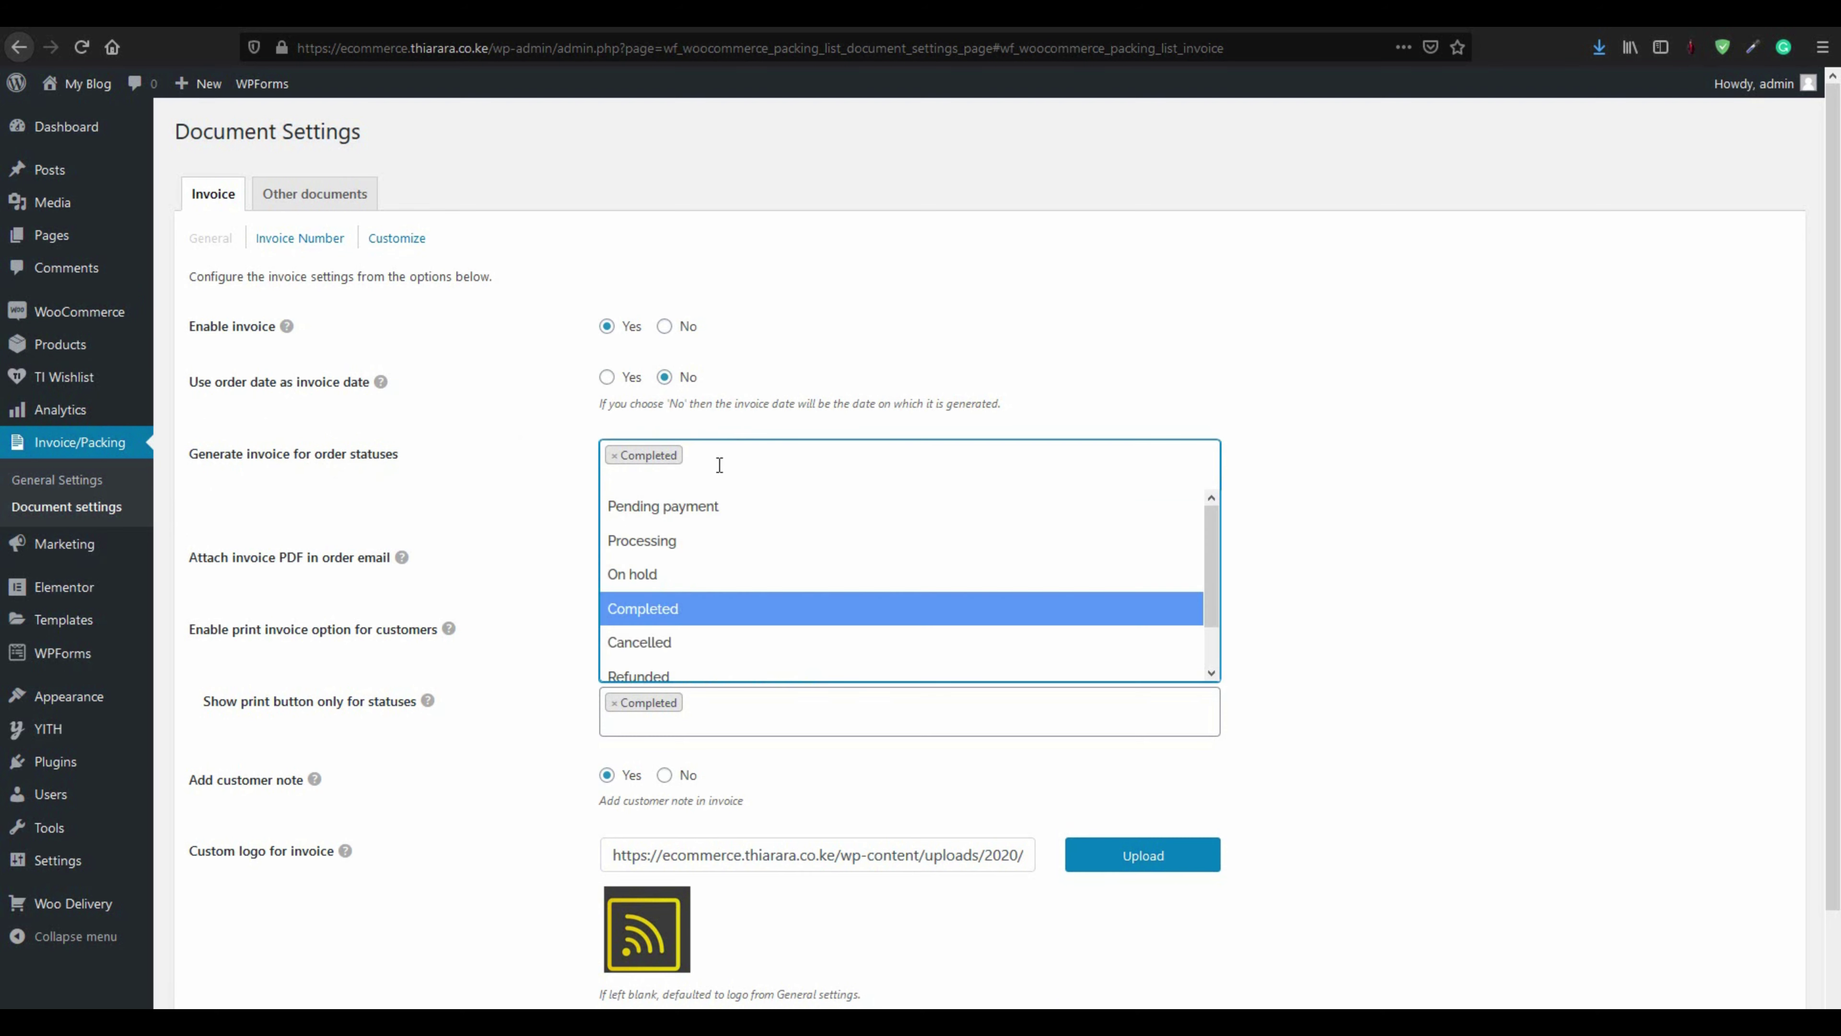
click(674, 608)
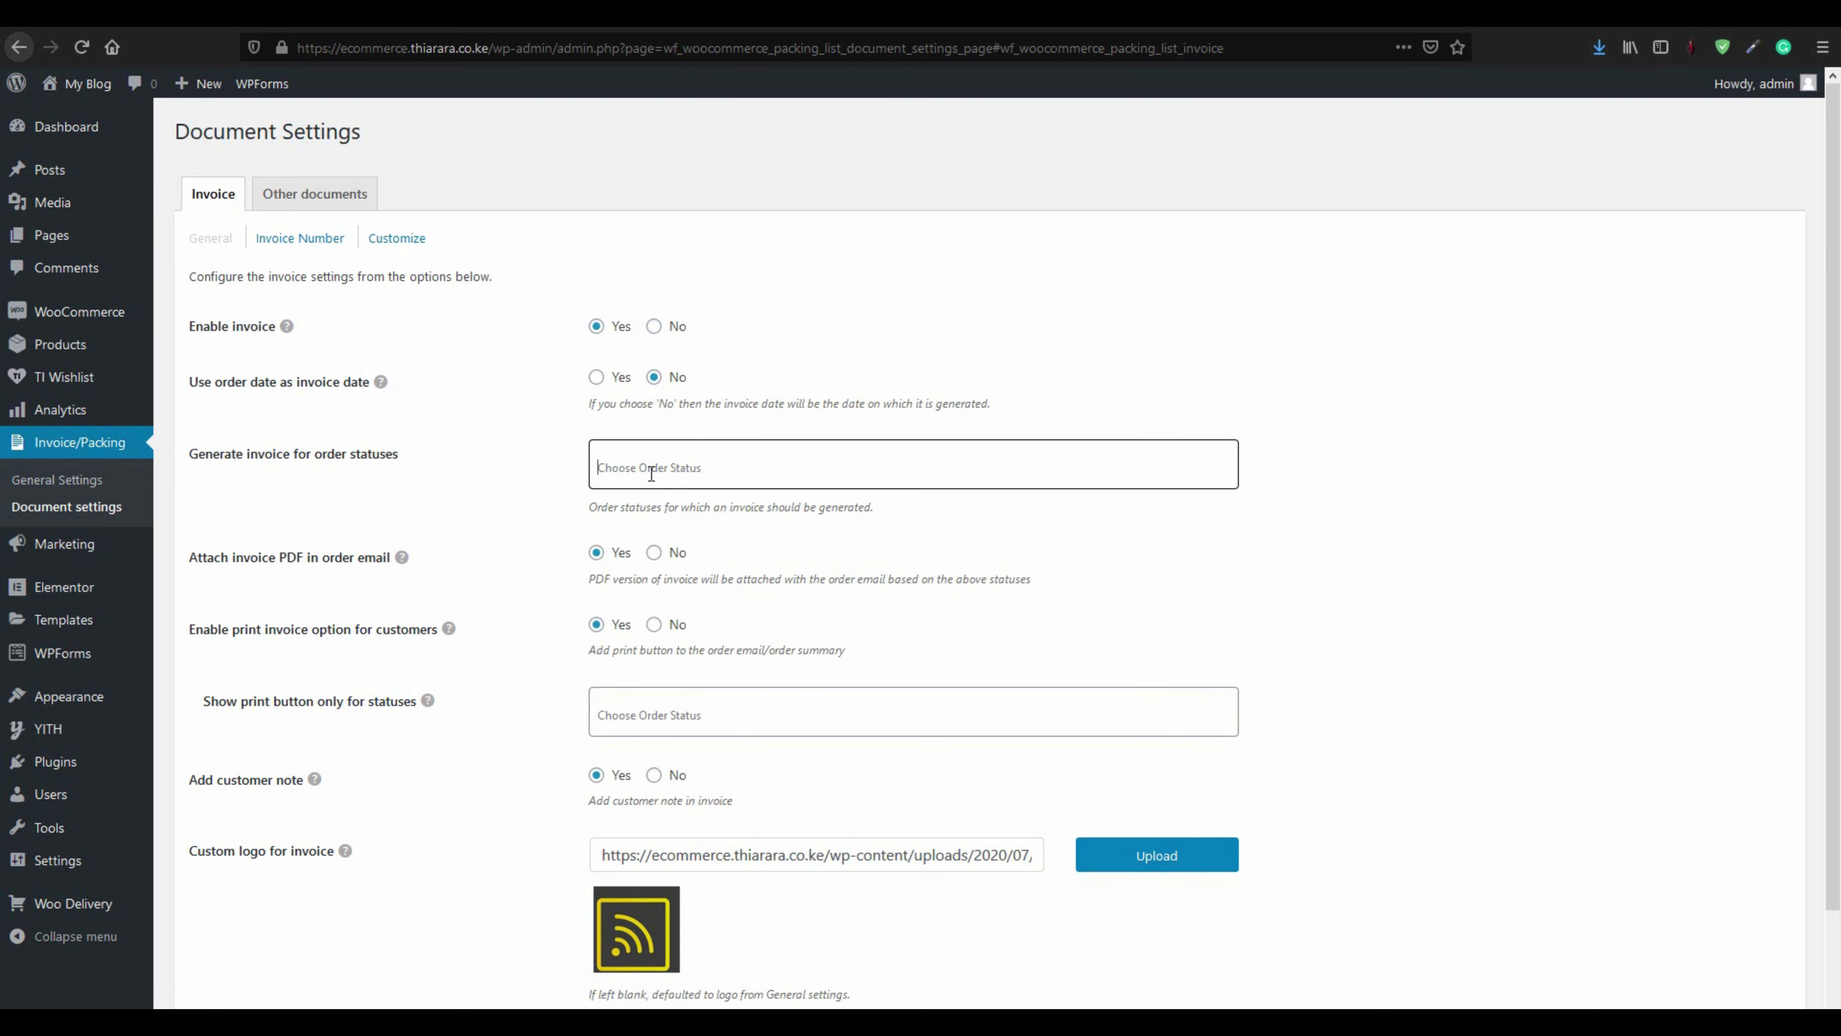
Add Completed to the order statuses for generating invoices and for showing the print button, keeping the invoice PDF attached to order emails
click(650, 470)
click(678, 612)
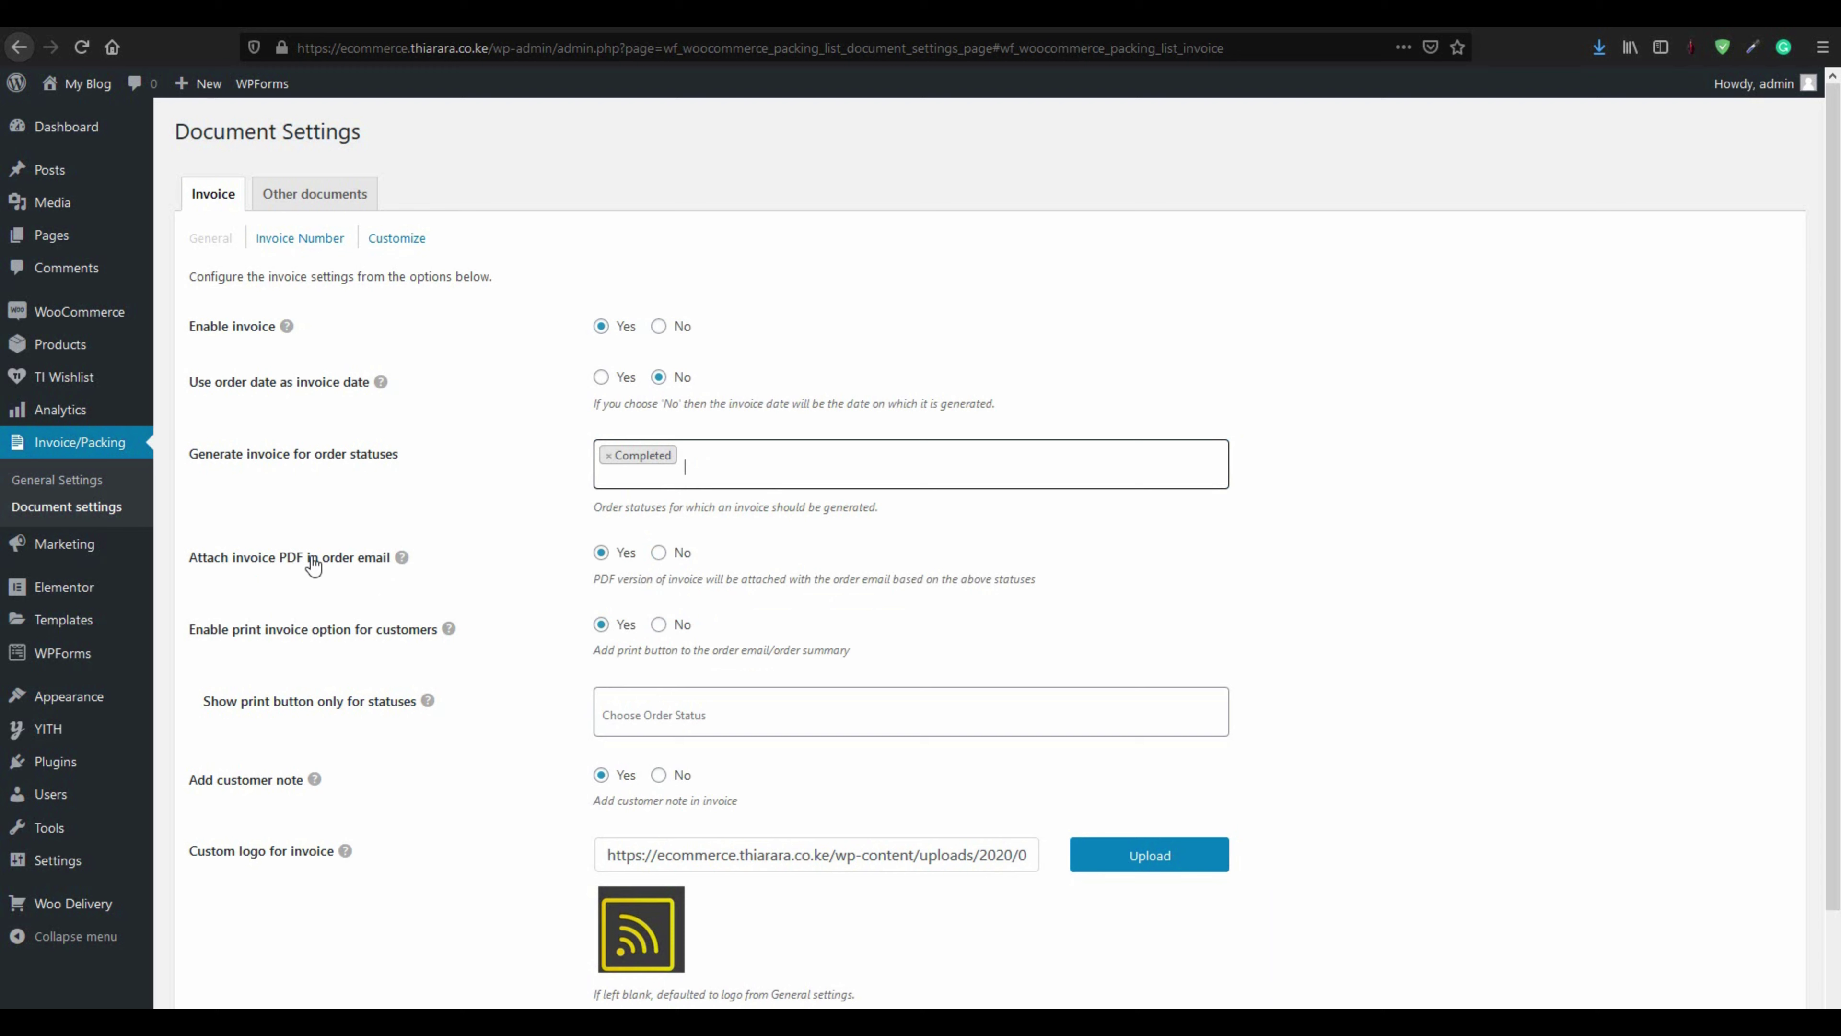
click(601, 555)
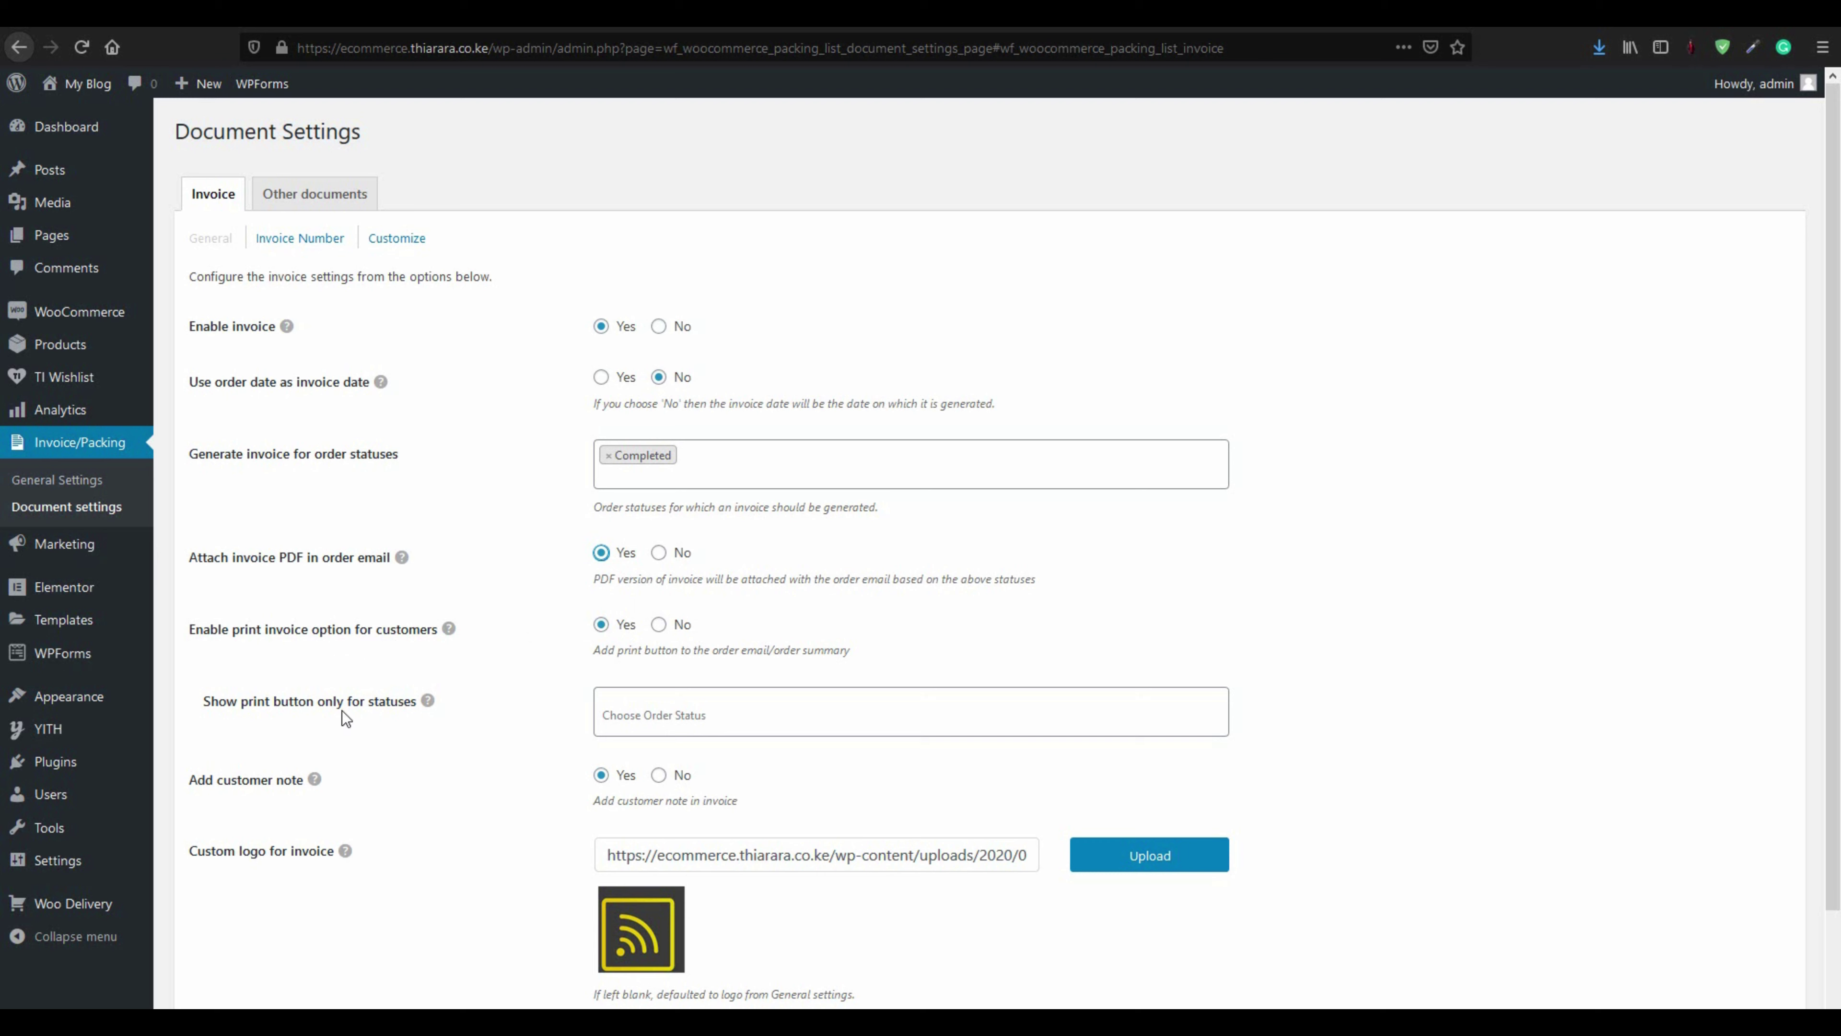
click(657, 714)
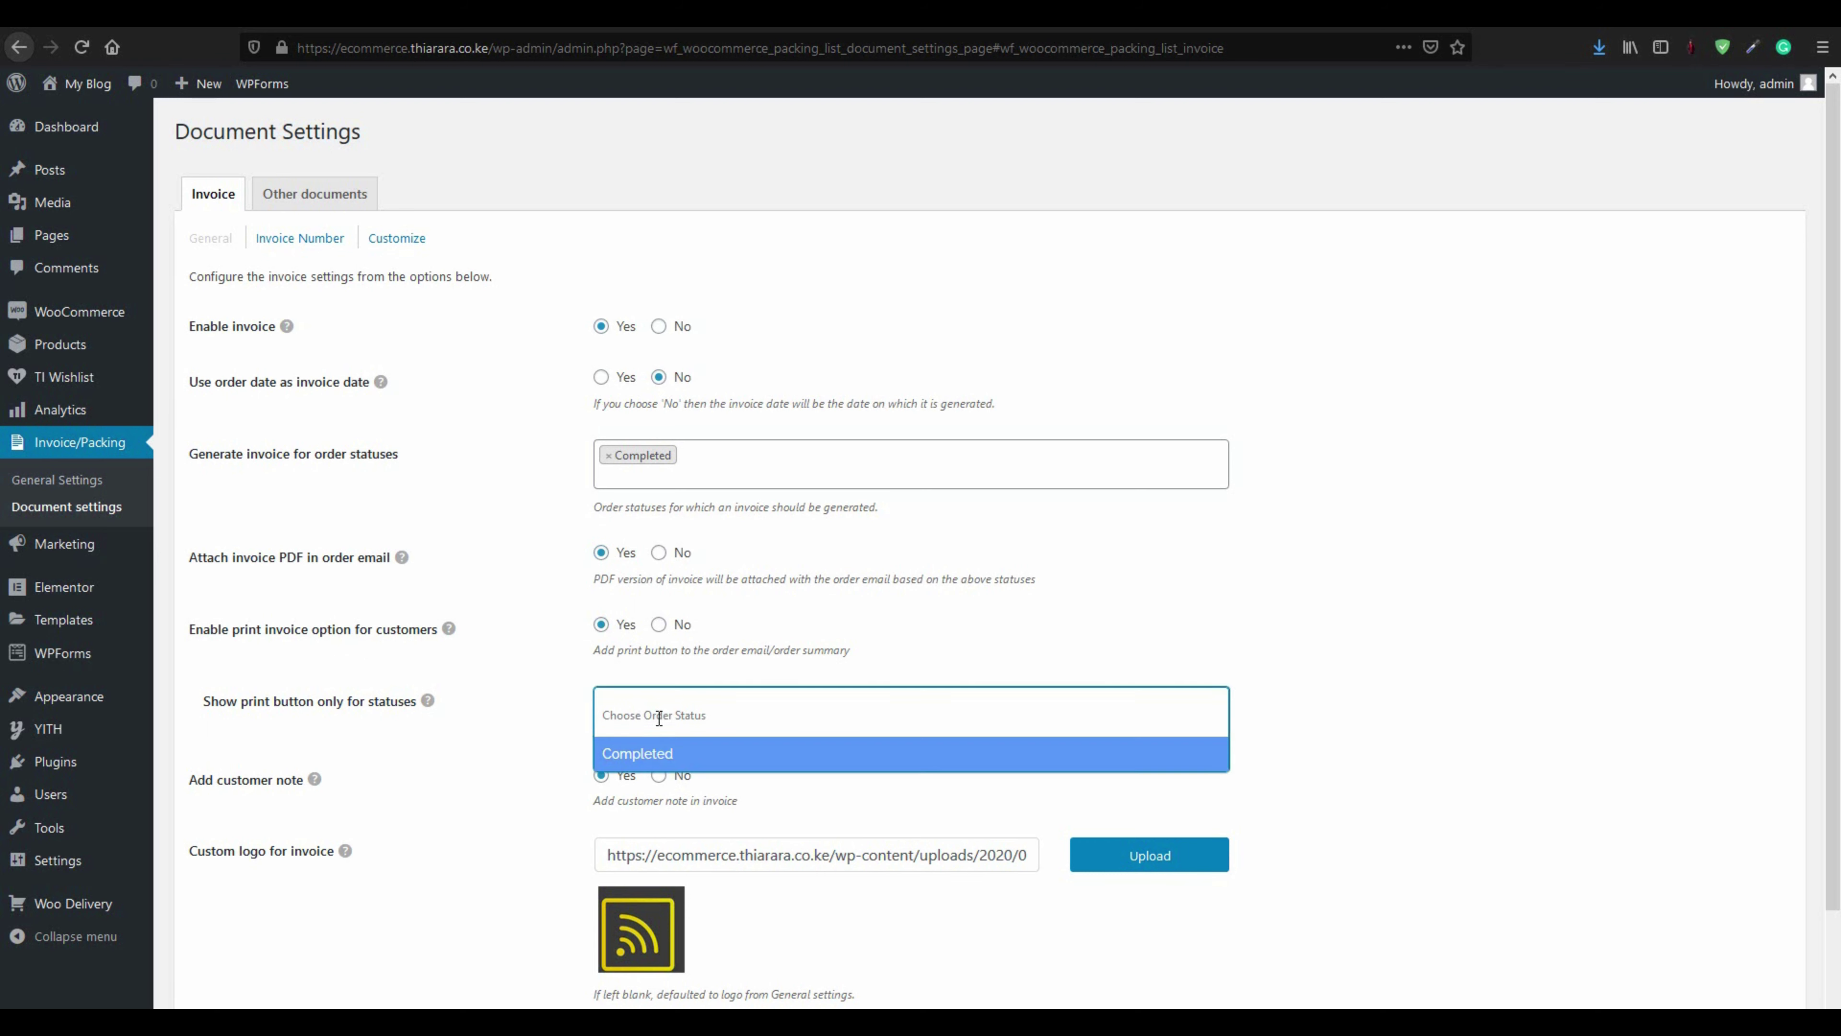
click(645, 760)
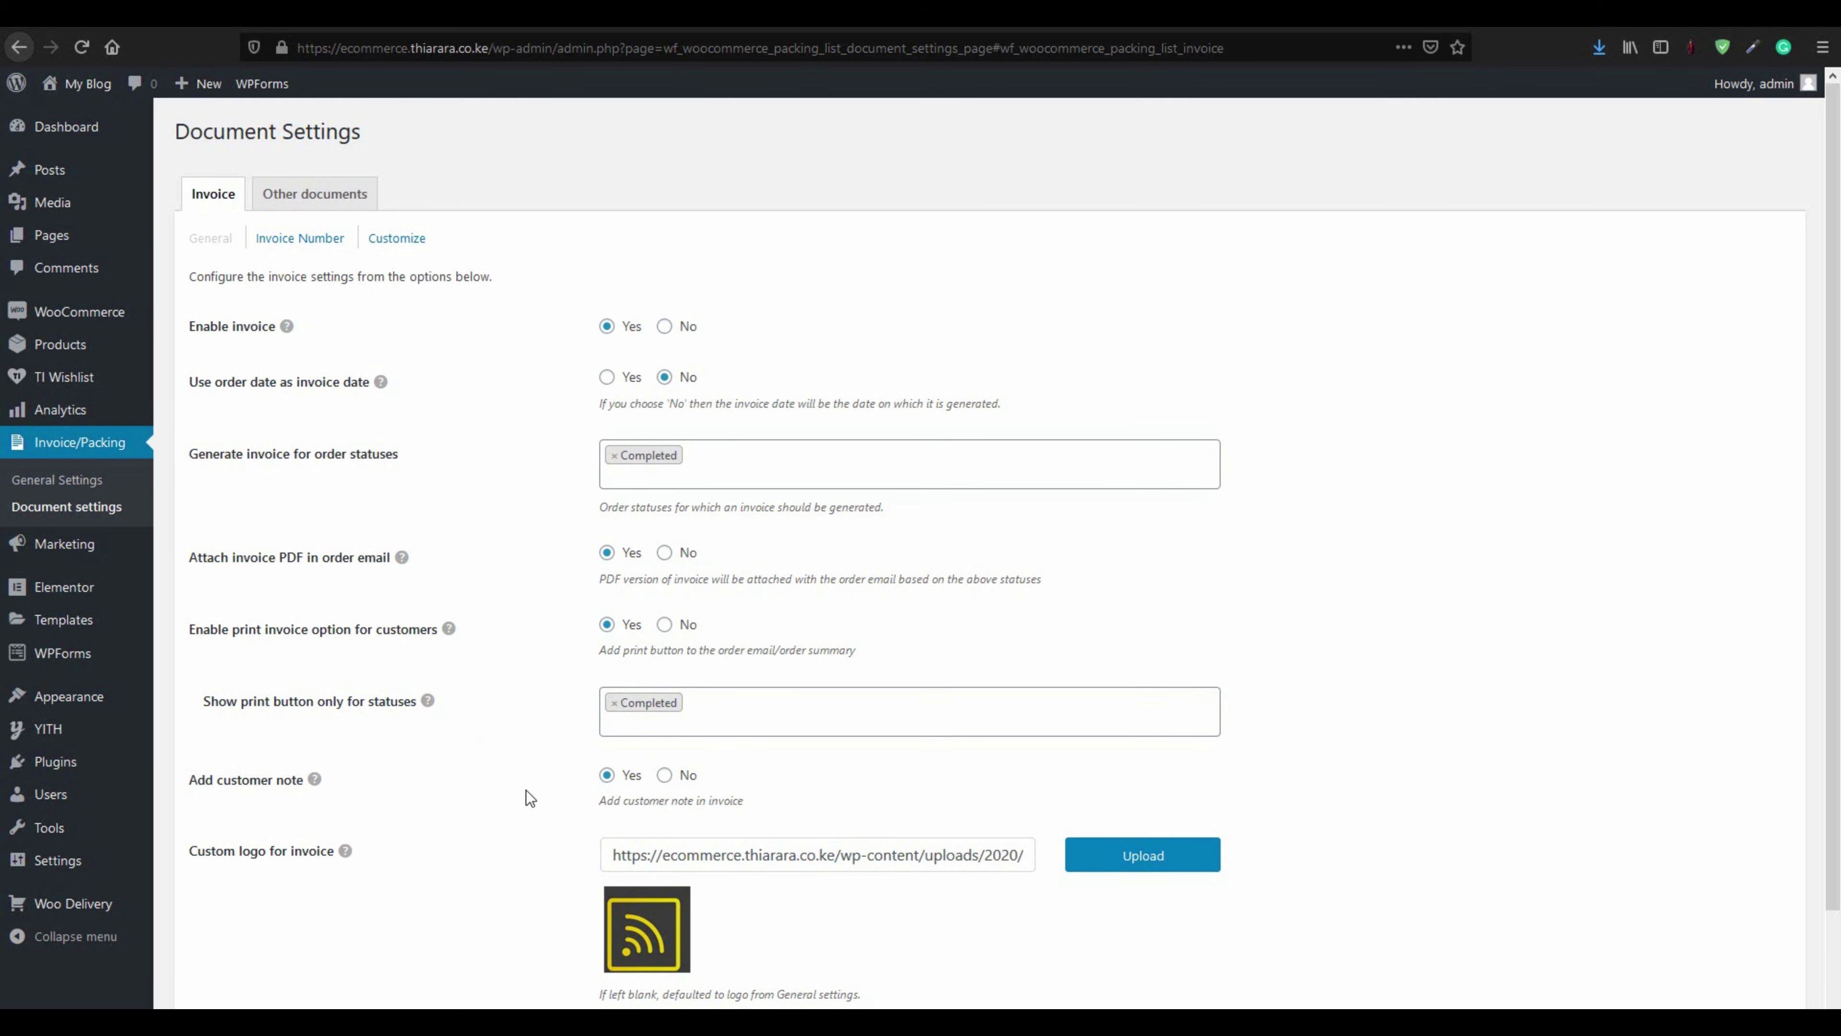
Choose the first yellow feed icon from the media library as the custom invoice logo and save the invoice settings
scroll(374, 840, down, 3)
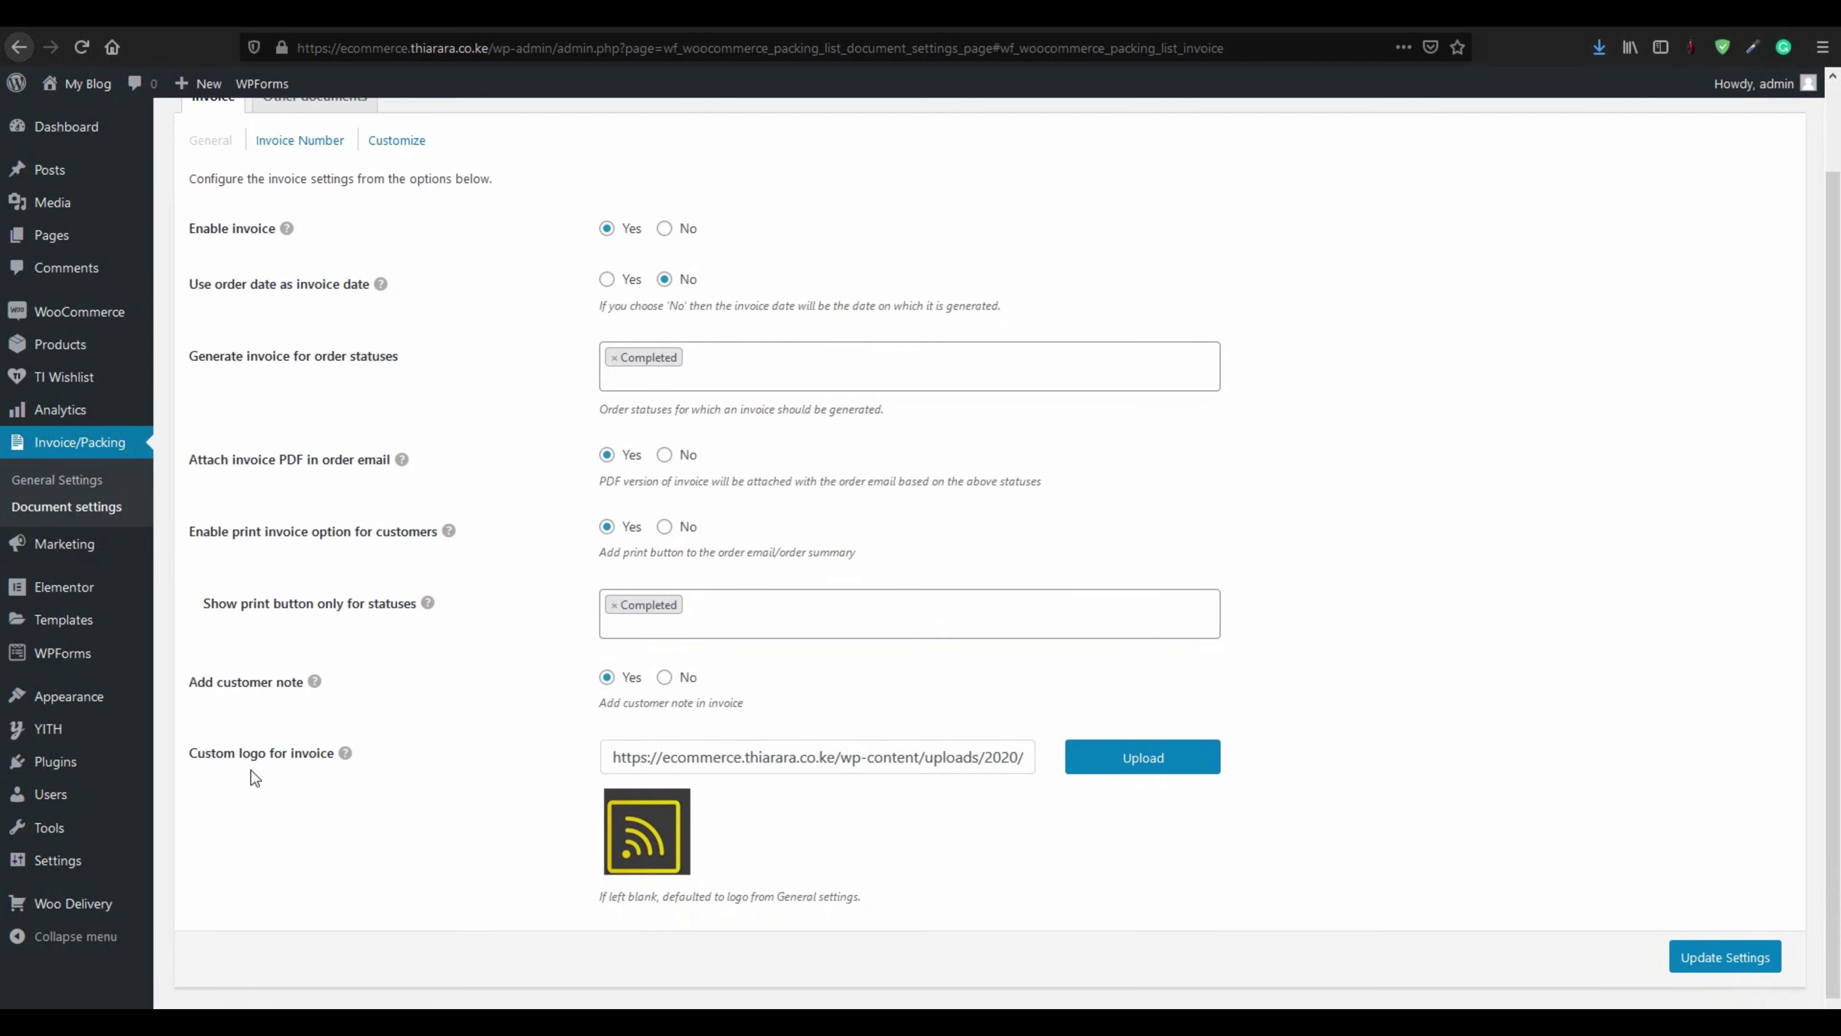
click(1100, 760)
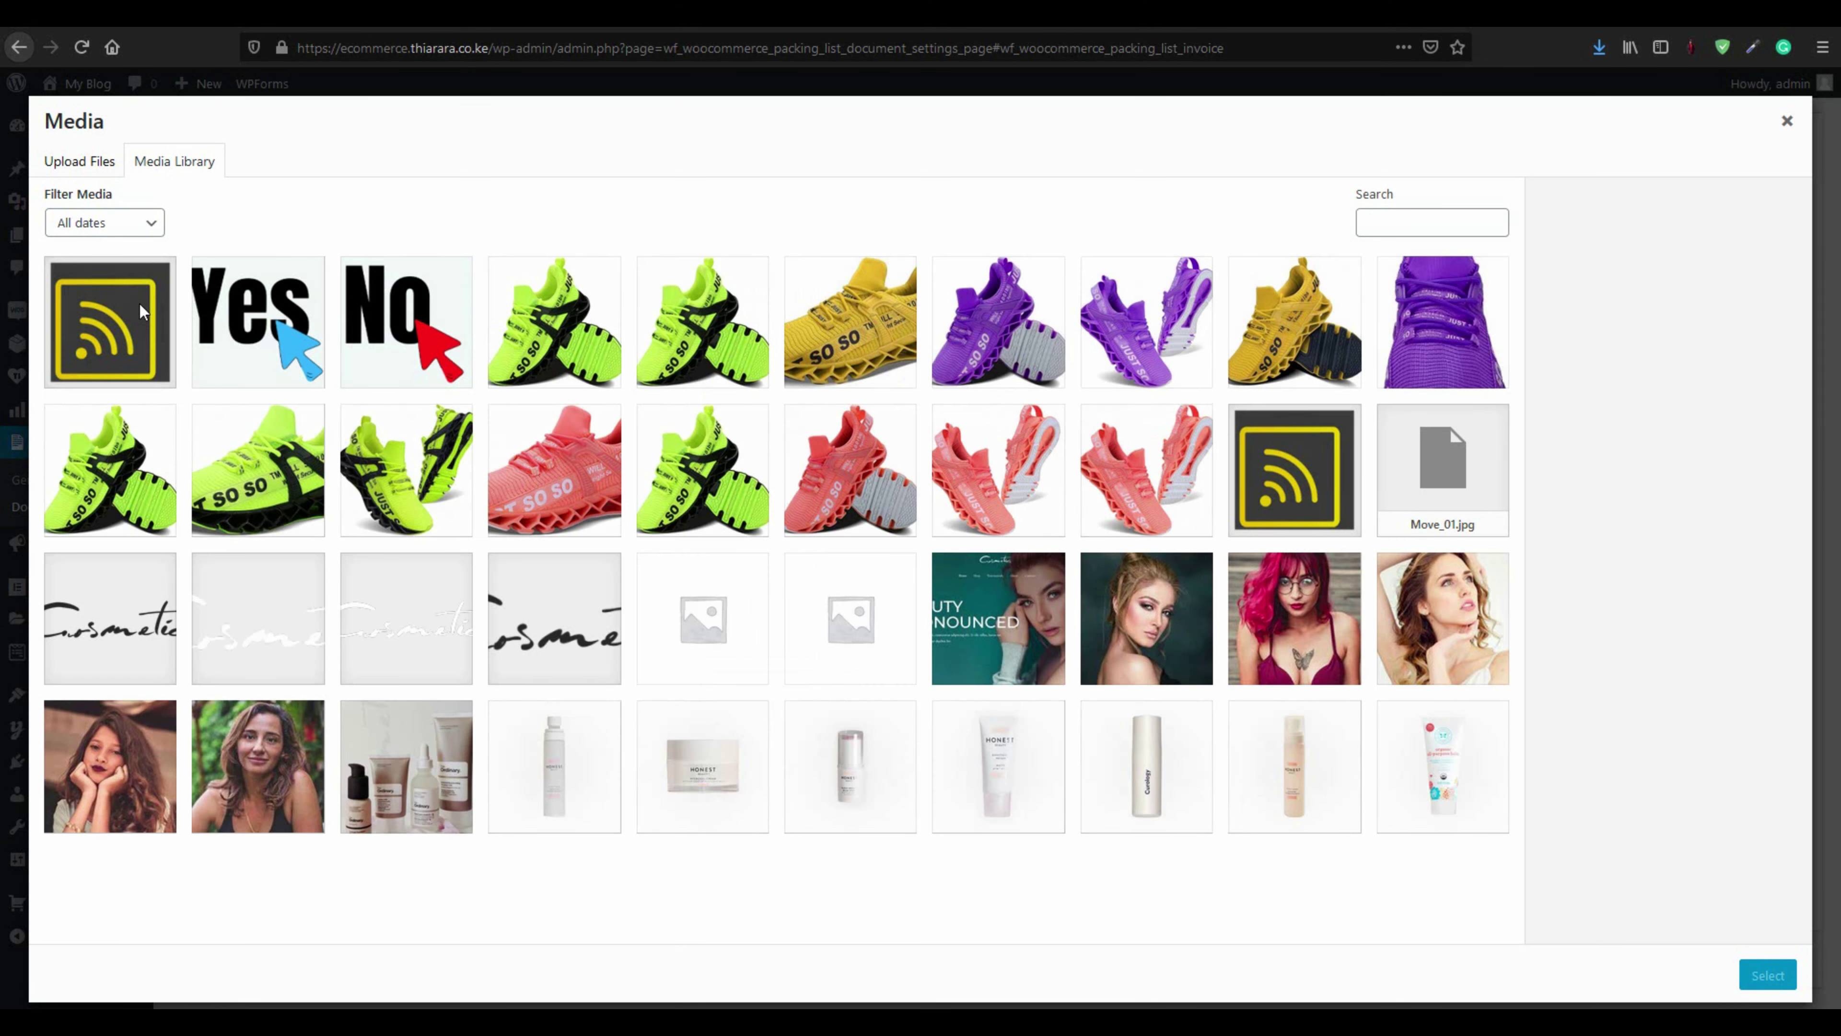
click(139, 303)
click(1767, 976)
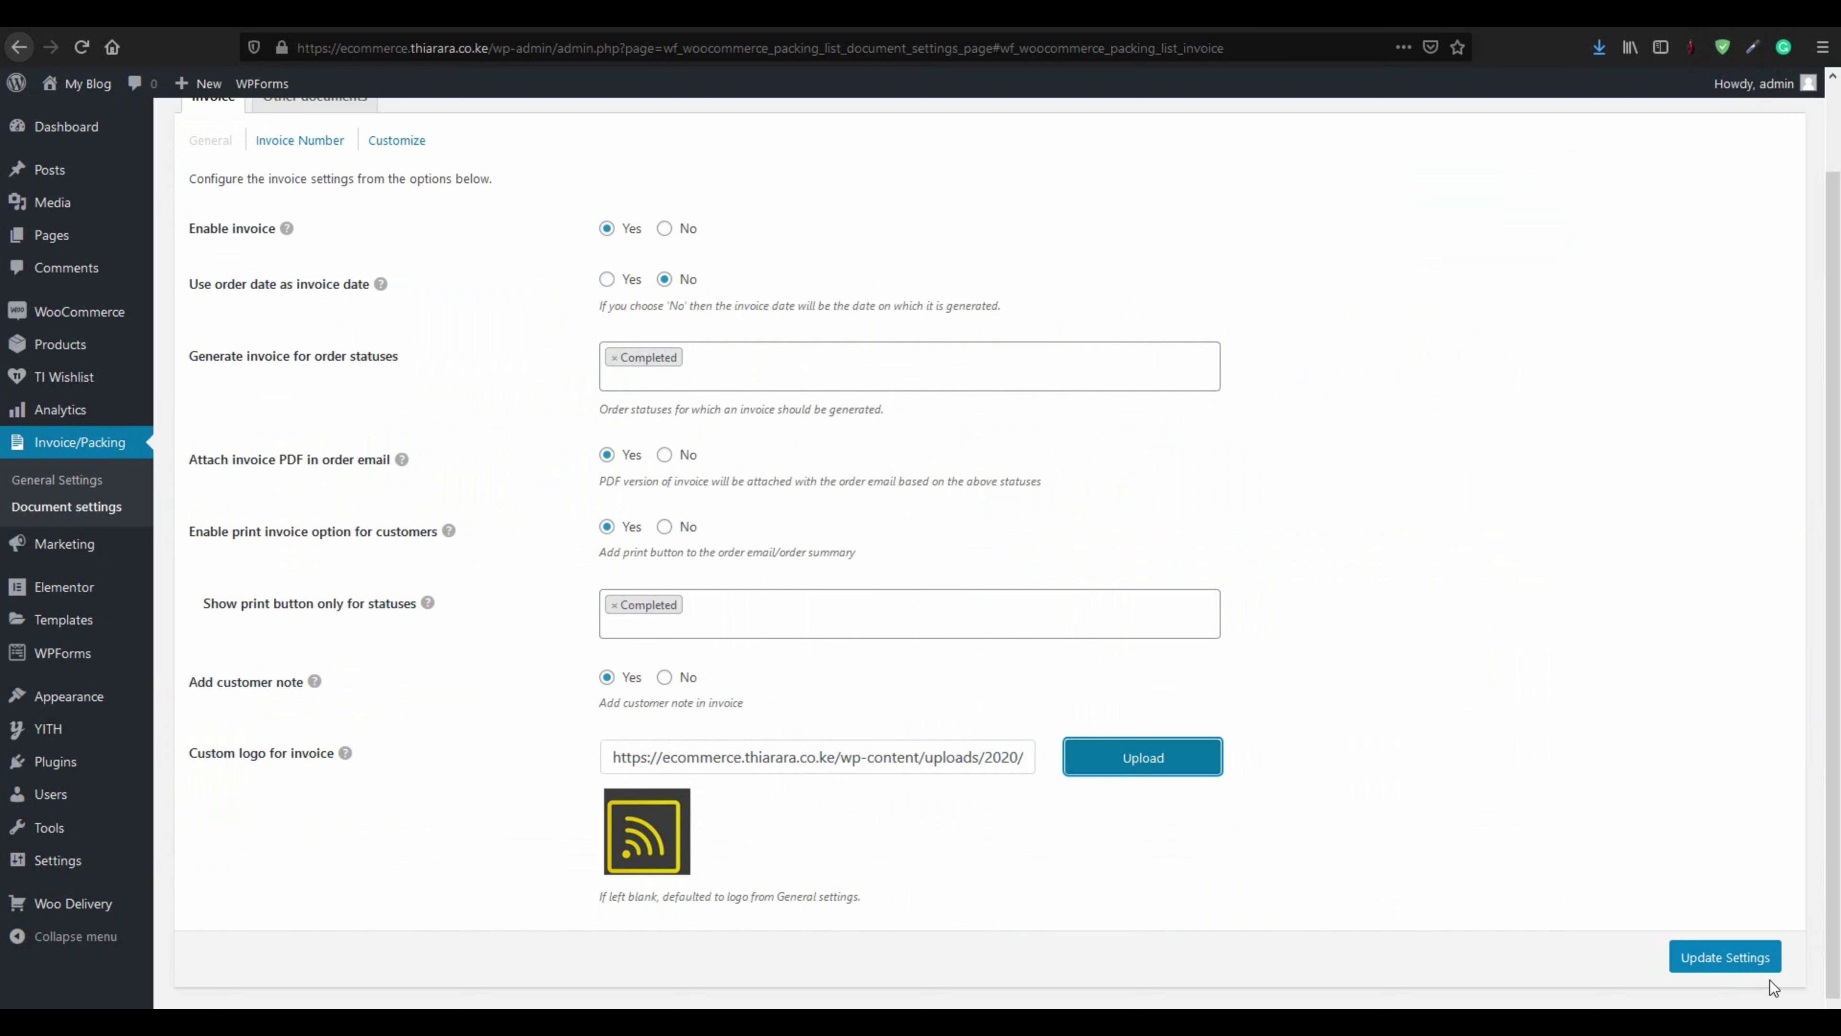
click(1725, 957)
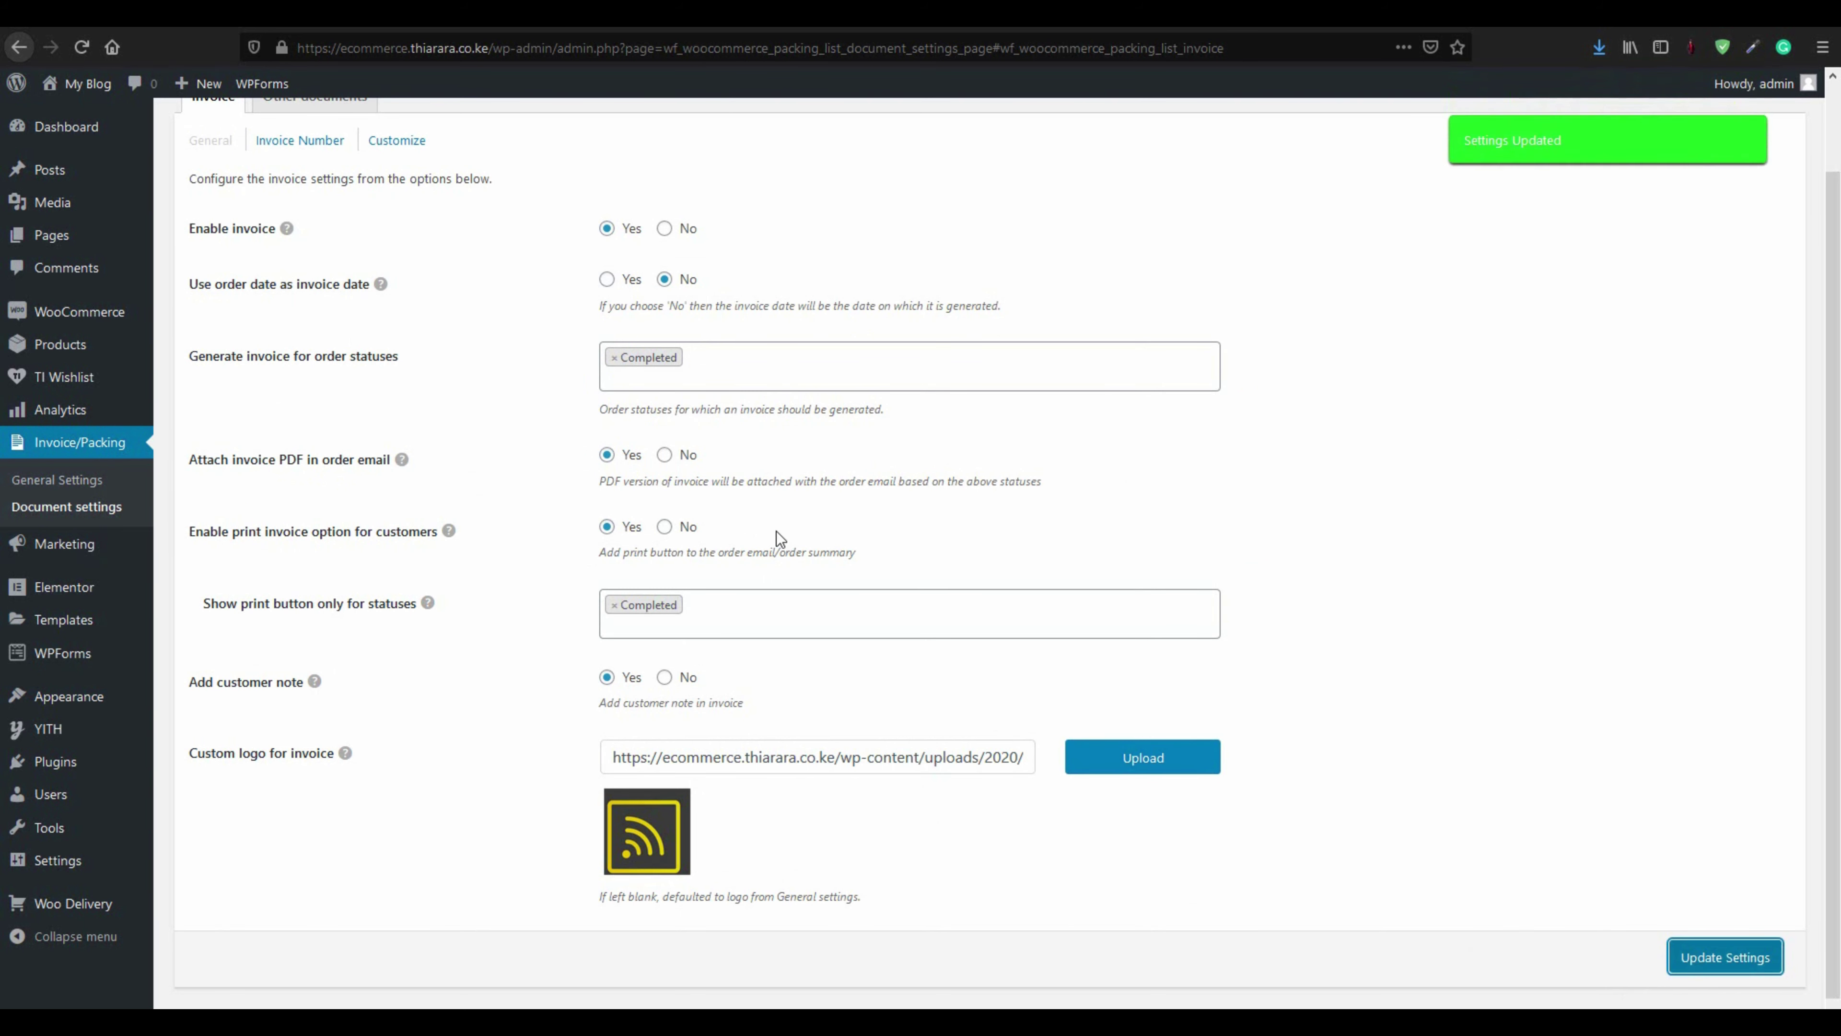
Open the Invoice document's Invoice Number settings and its number format options
scroll(284, 156, up, 3)
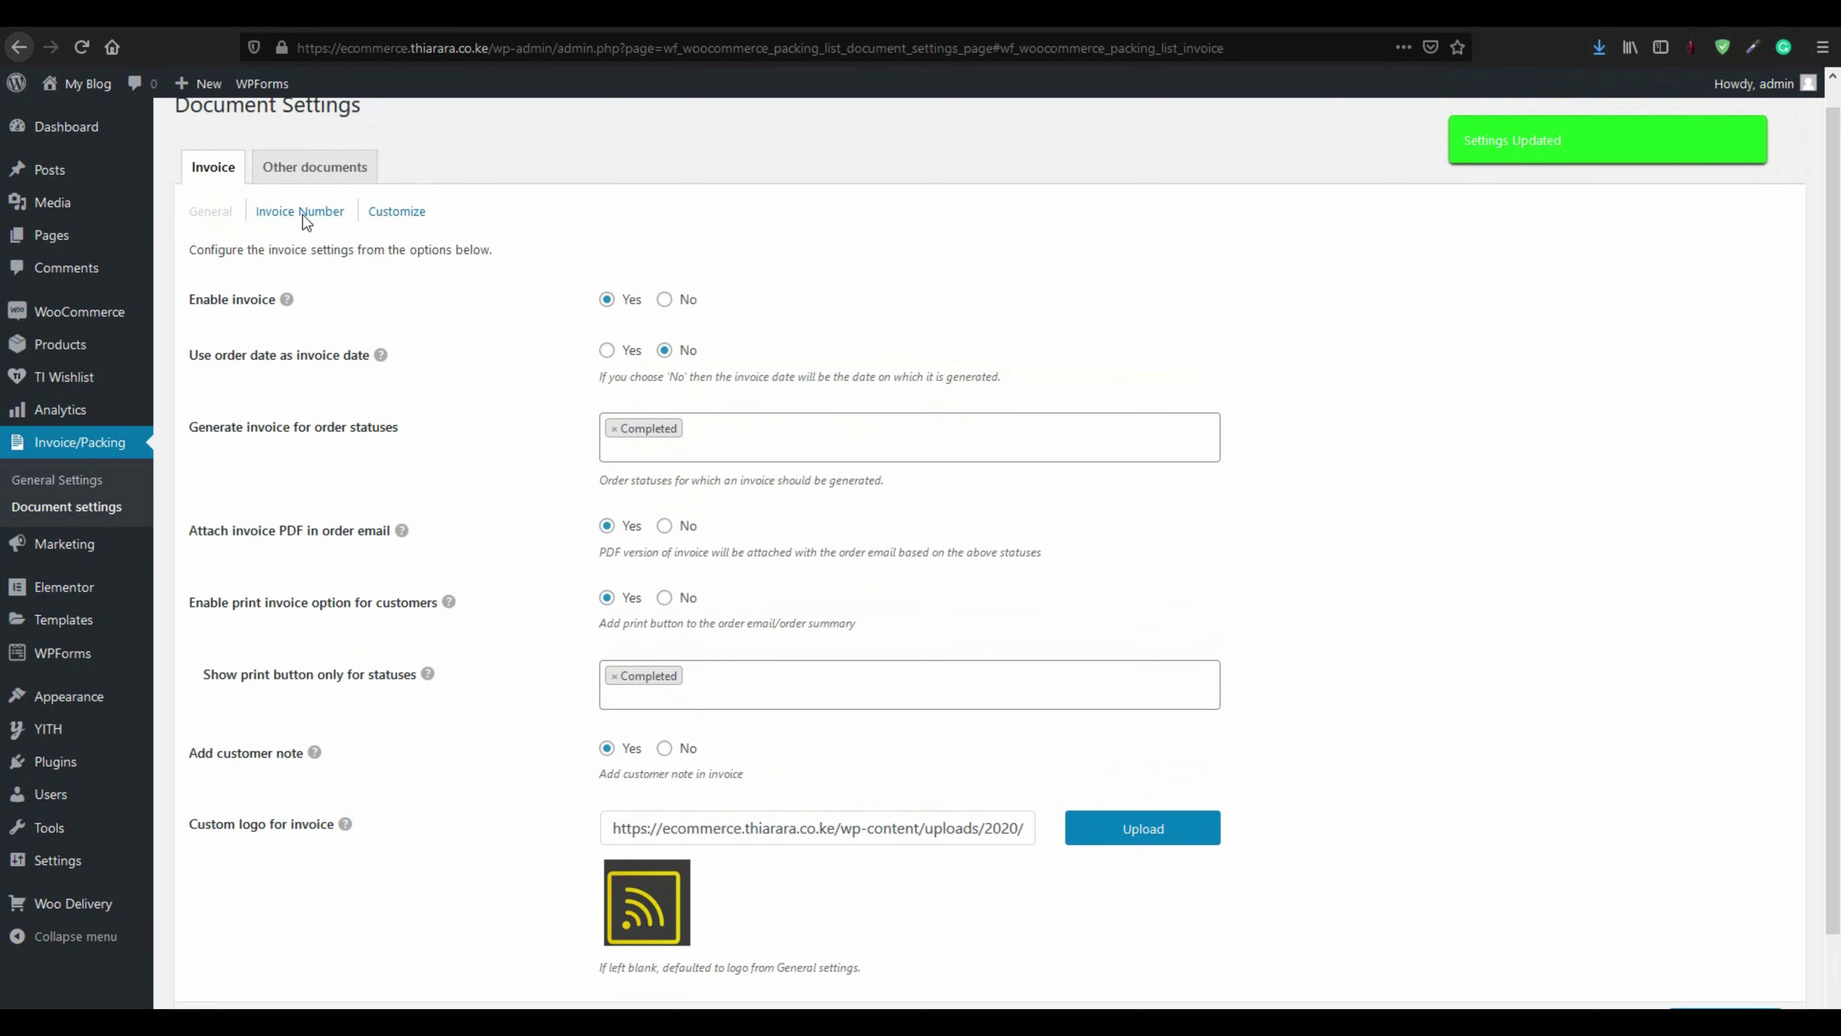
drag(282, 239, 276, 238)
click(278, 239)
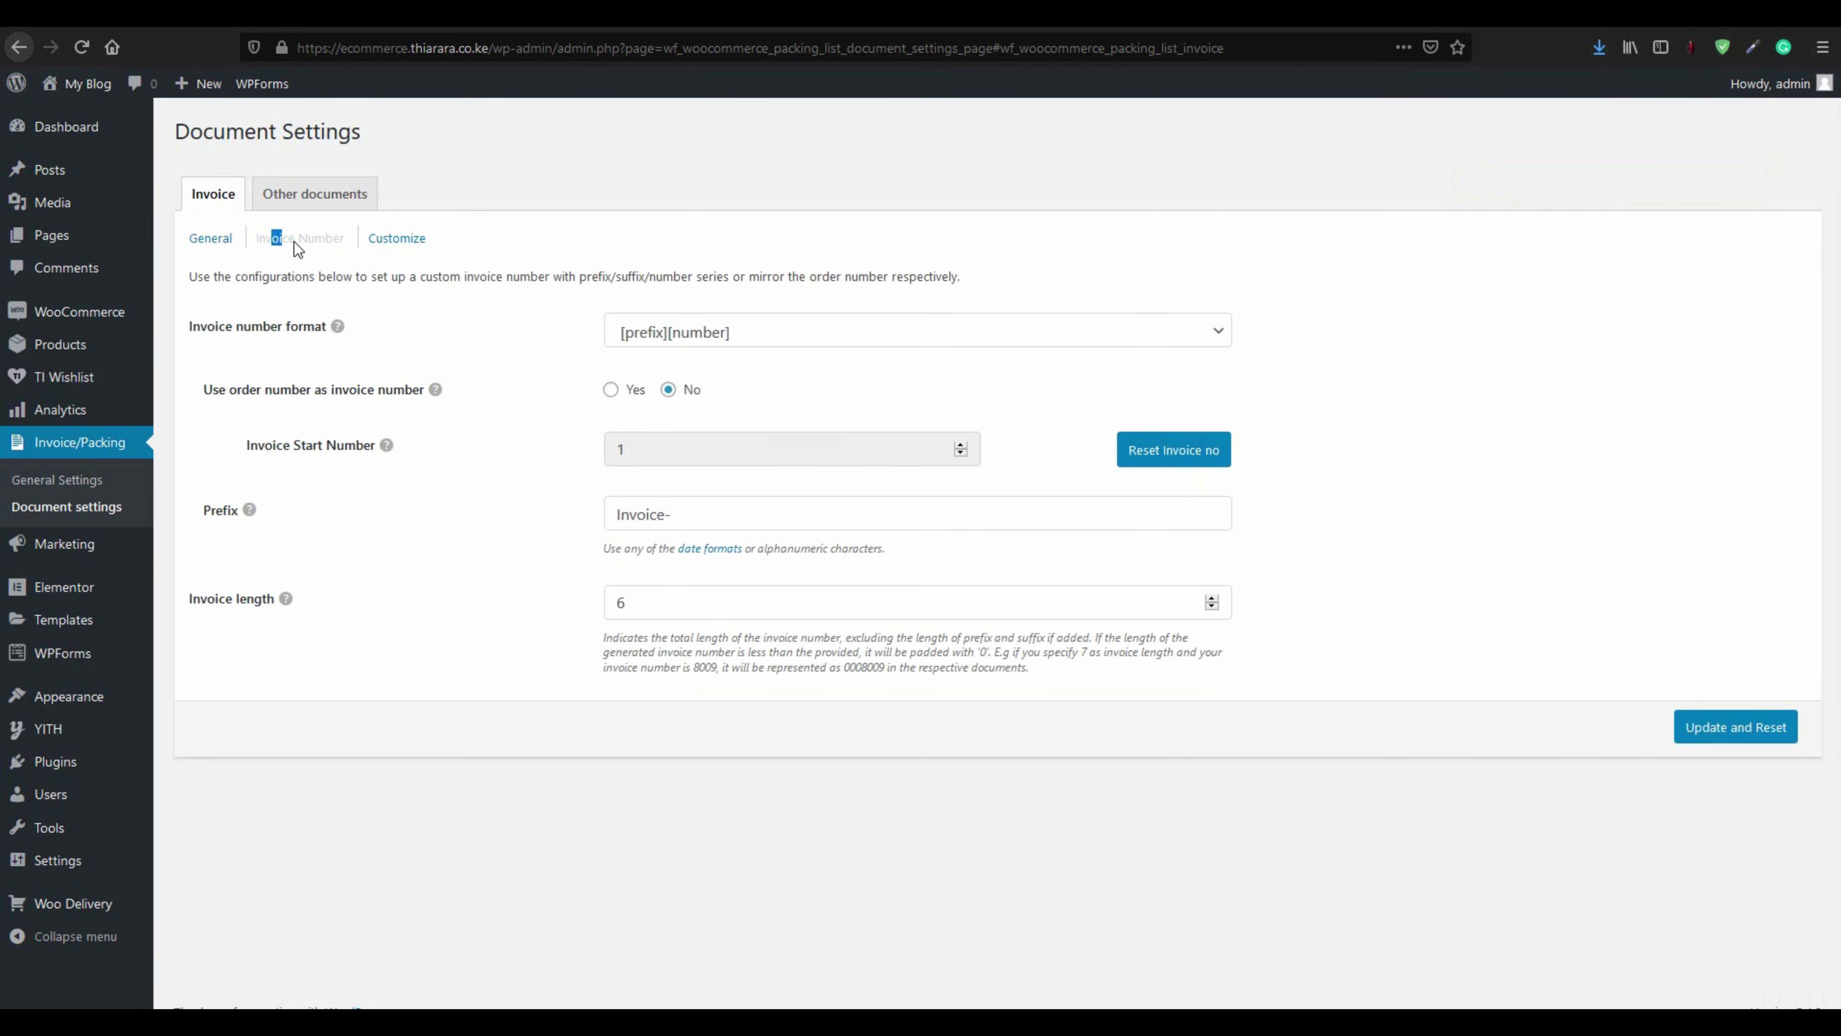
click(759, 344)
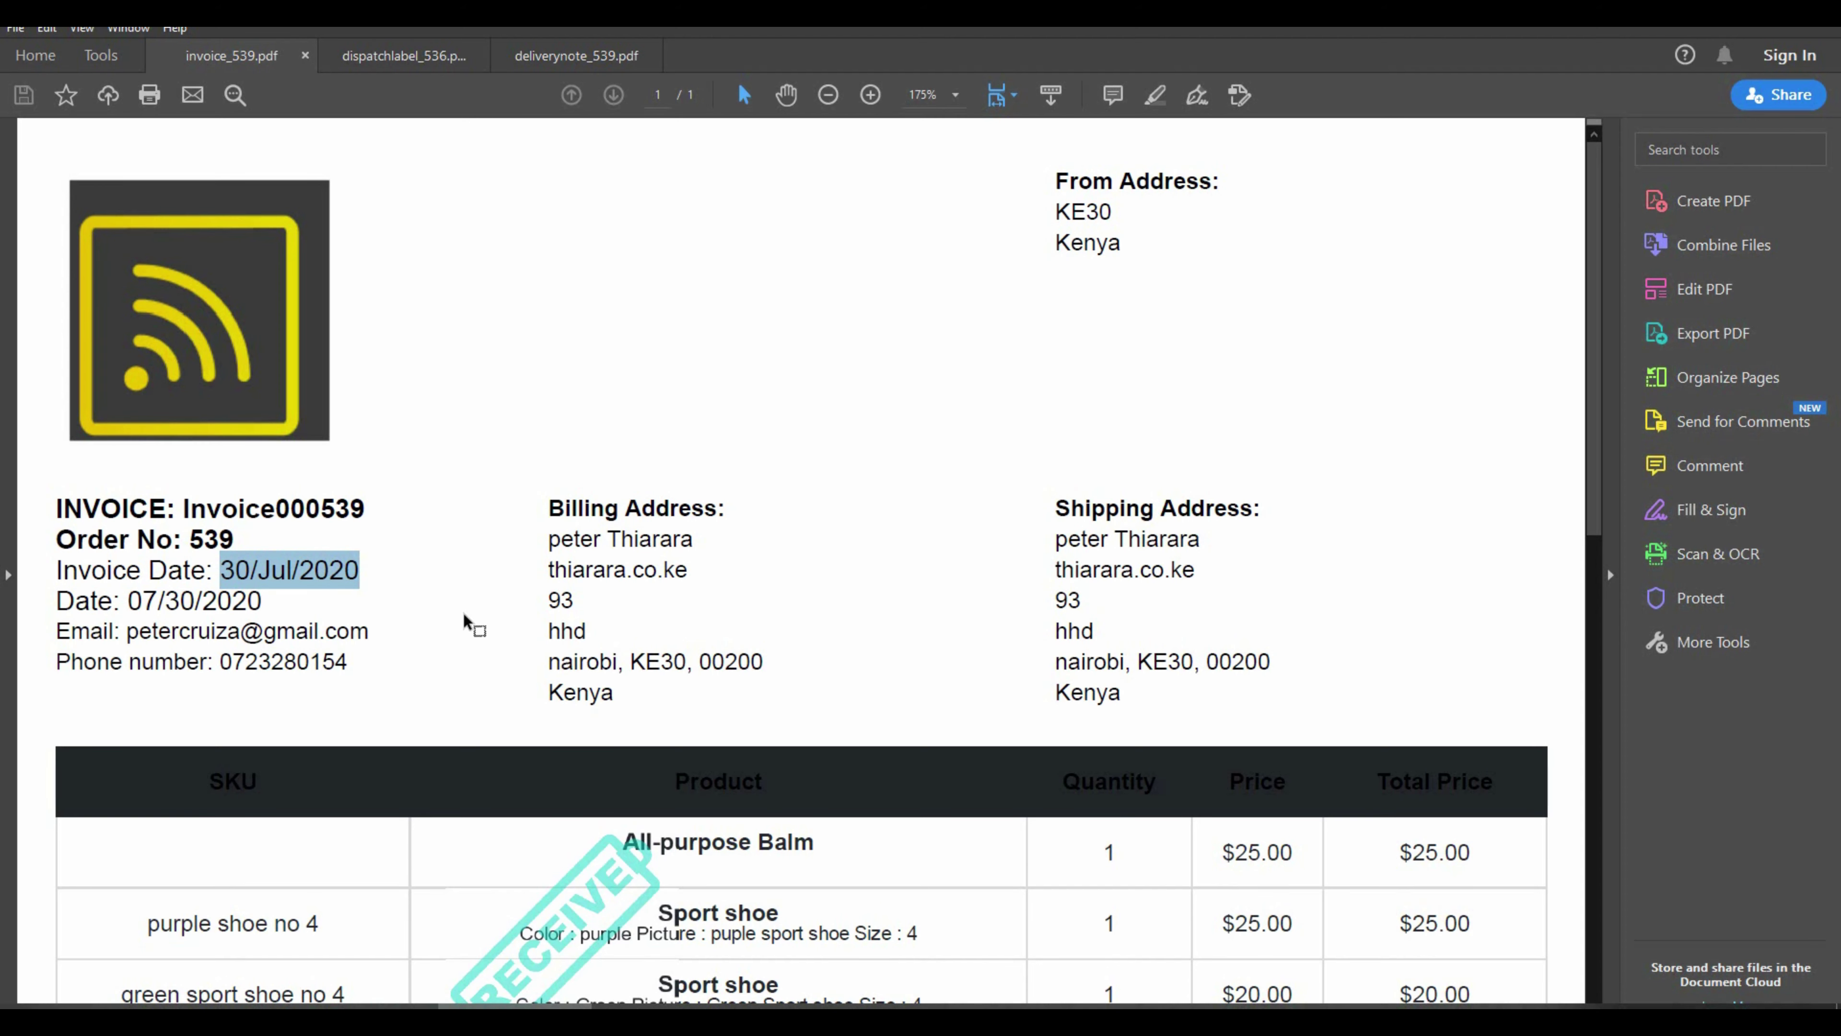
Examine the prefix of the invoice number on the invoice in the PDF viewer, and return to the settings in the browser
click(309, 492)
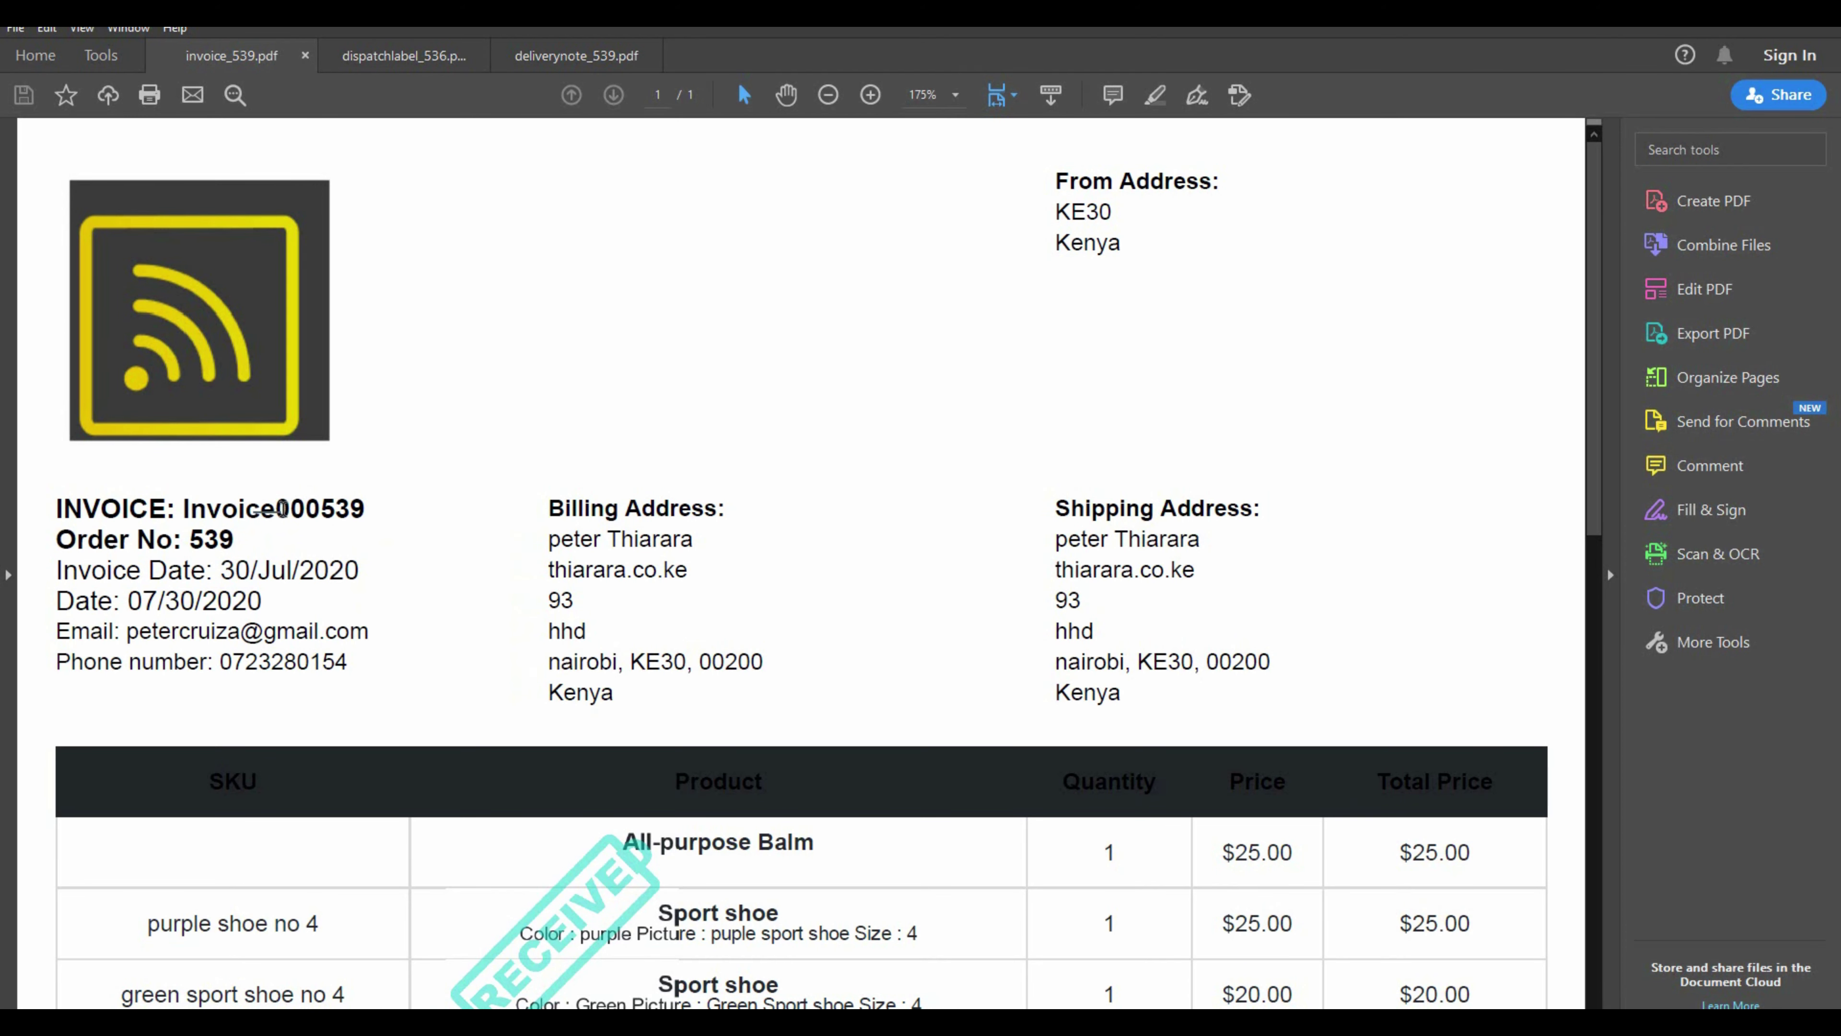
drag(276, 511, 182, 513)
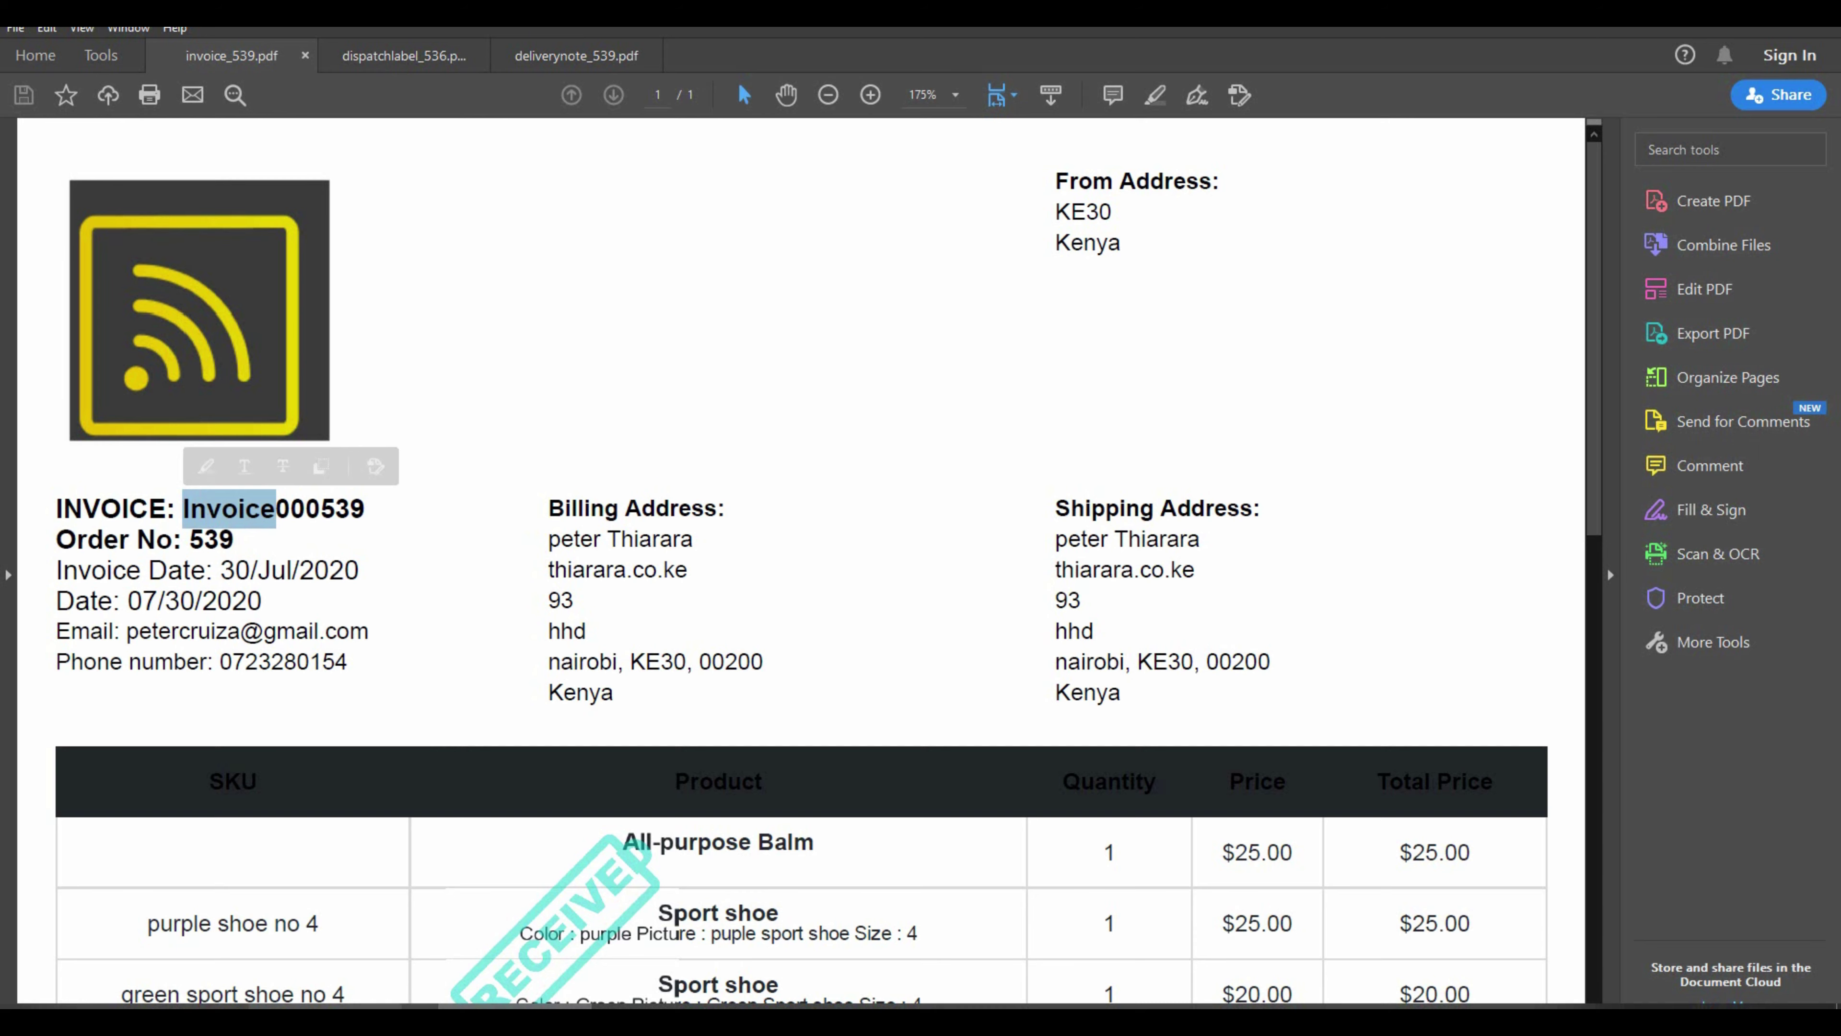
key(alt+Tab)
Select [prefix][number] as the invoice number format, keeping the prefix text as it is
click(670, 335)
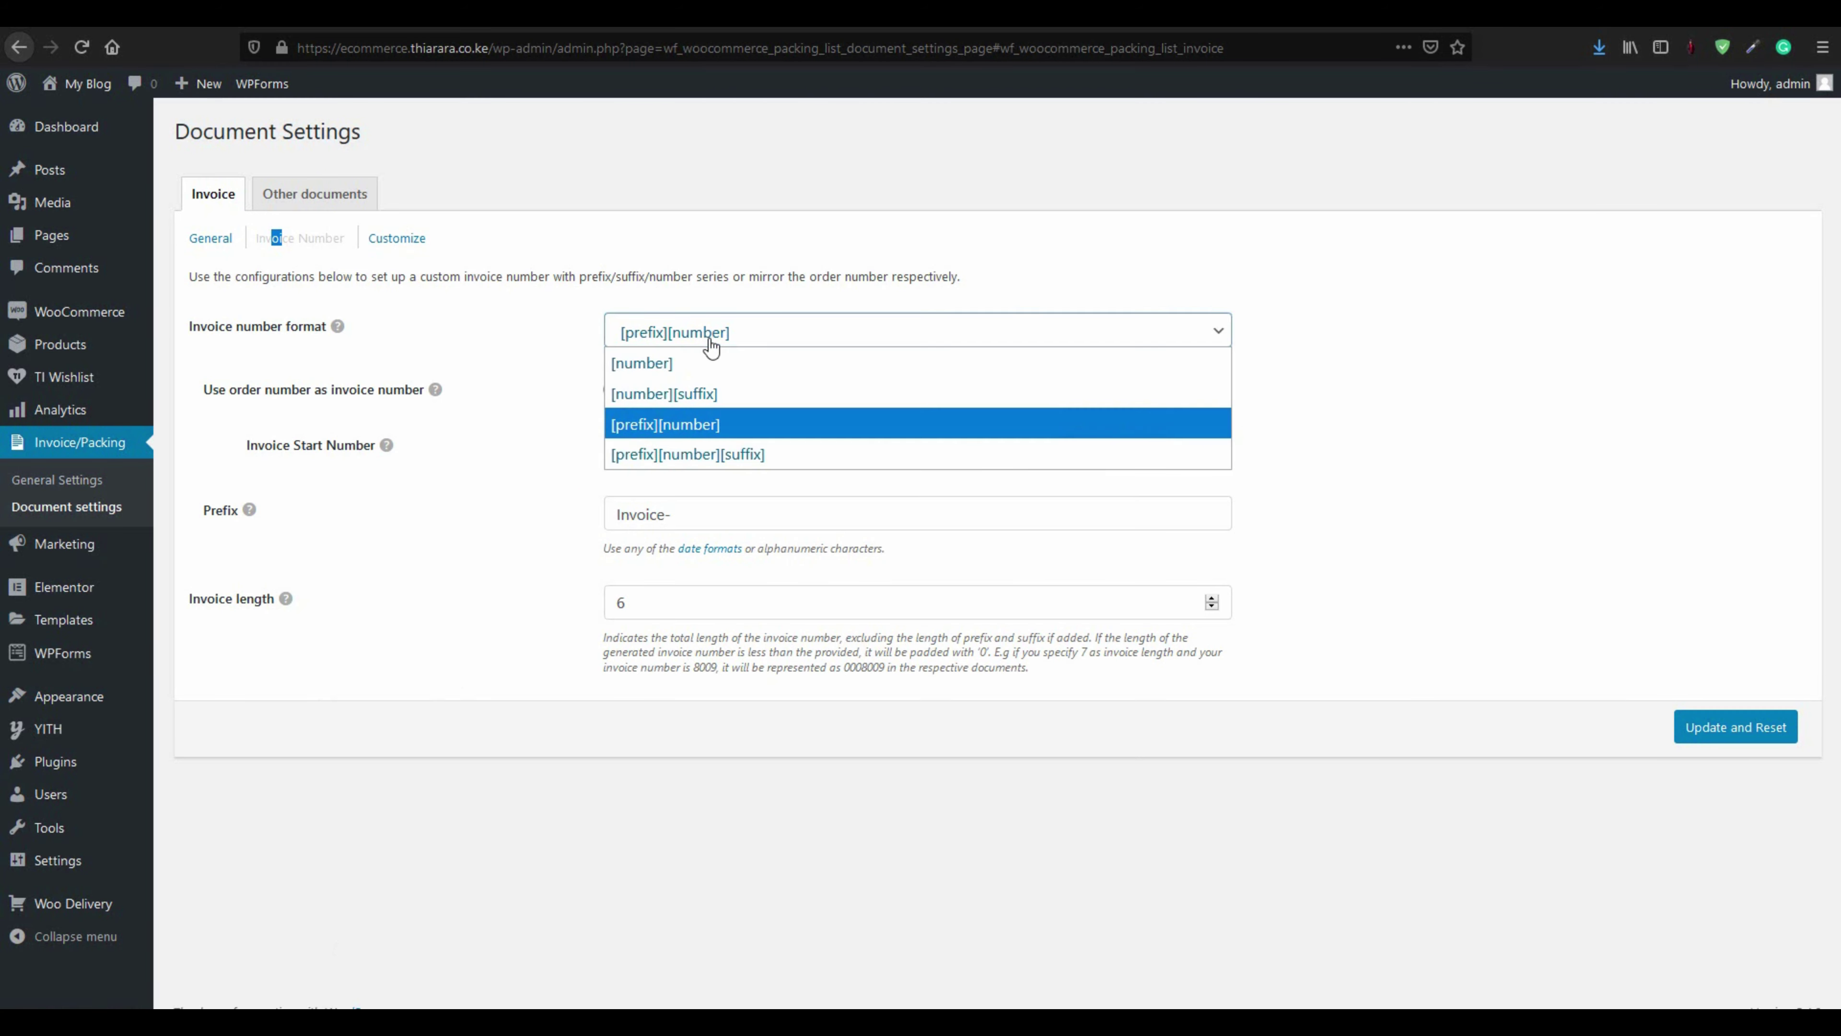
click(684, 420)
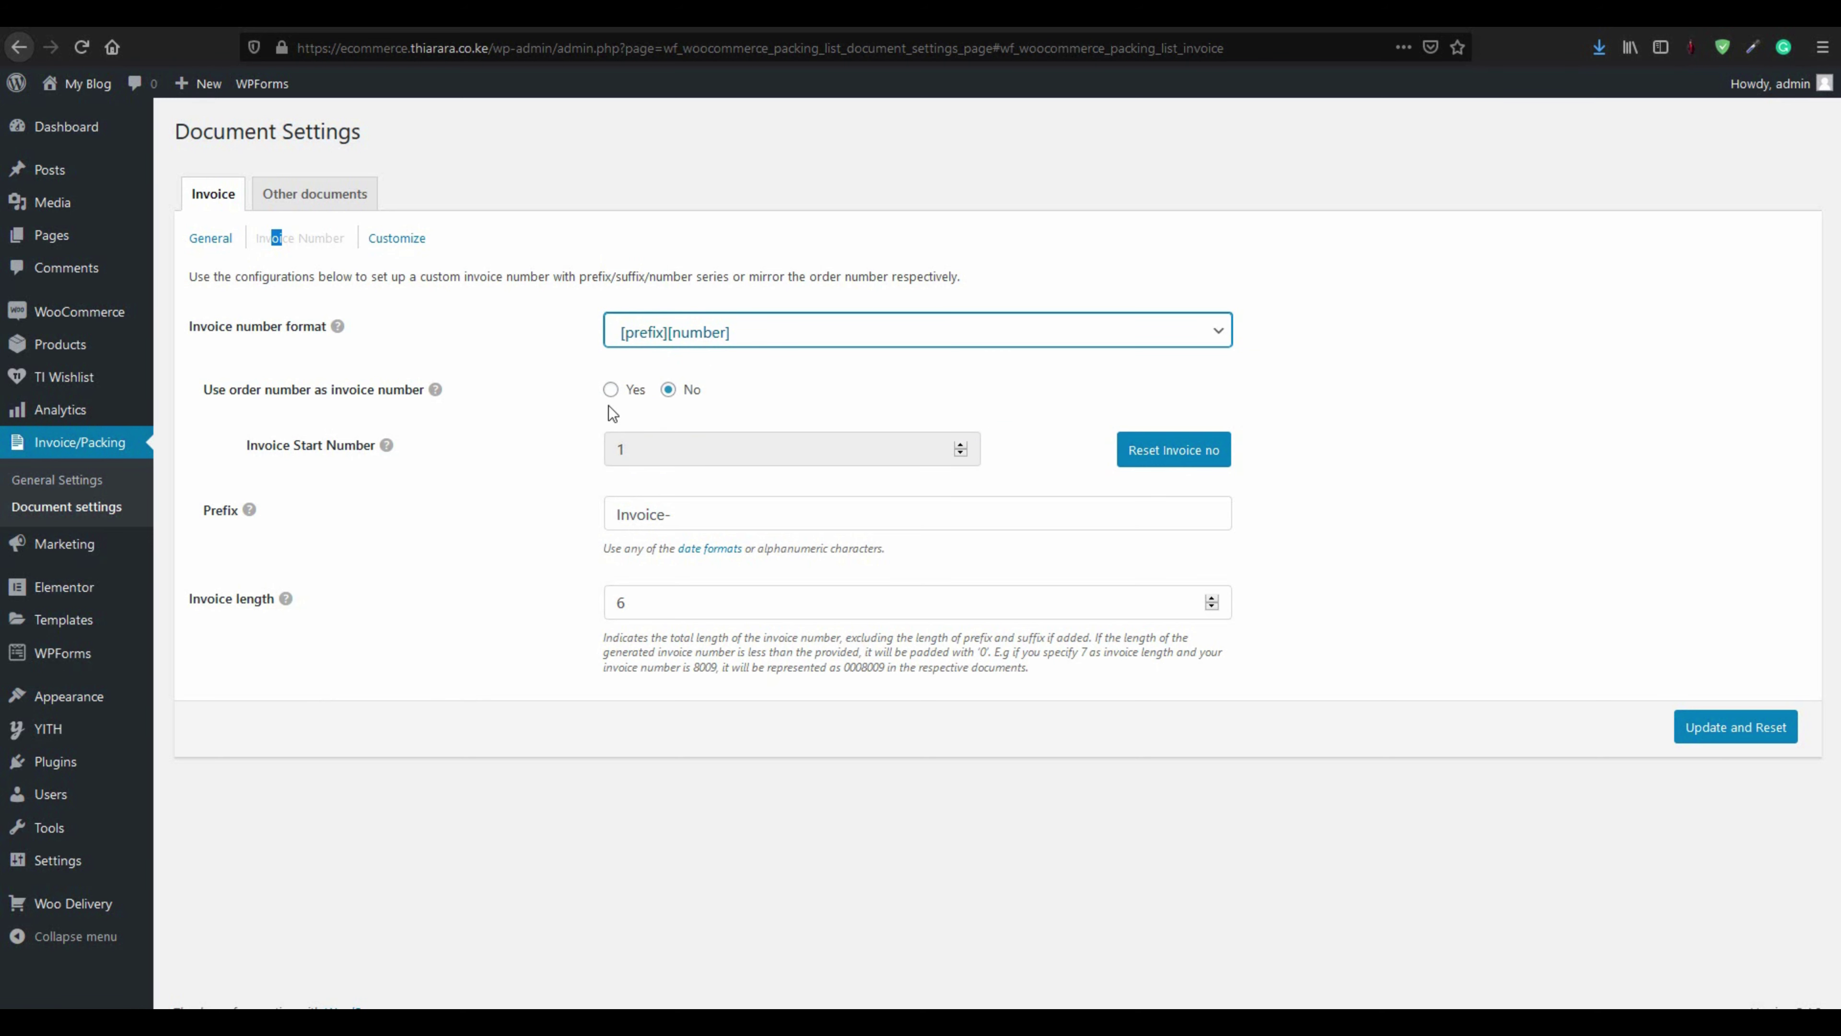
triple_click(642, 518)
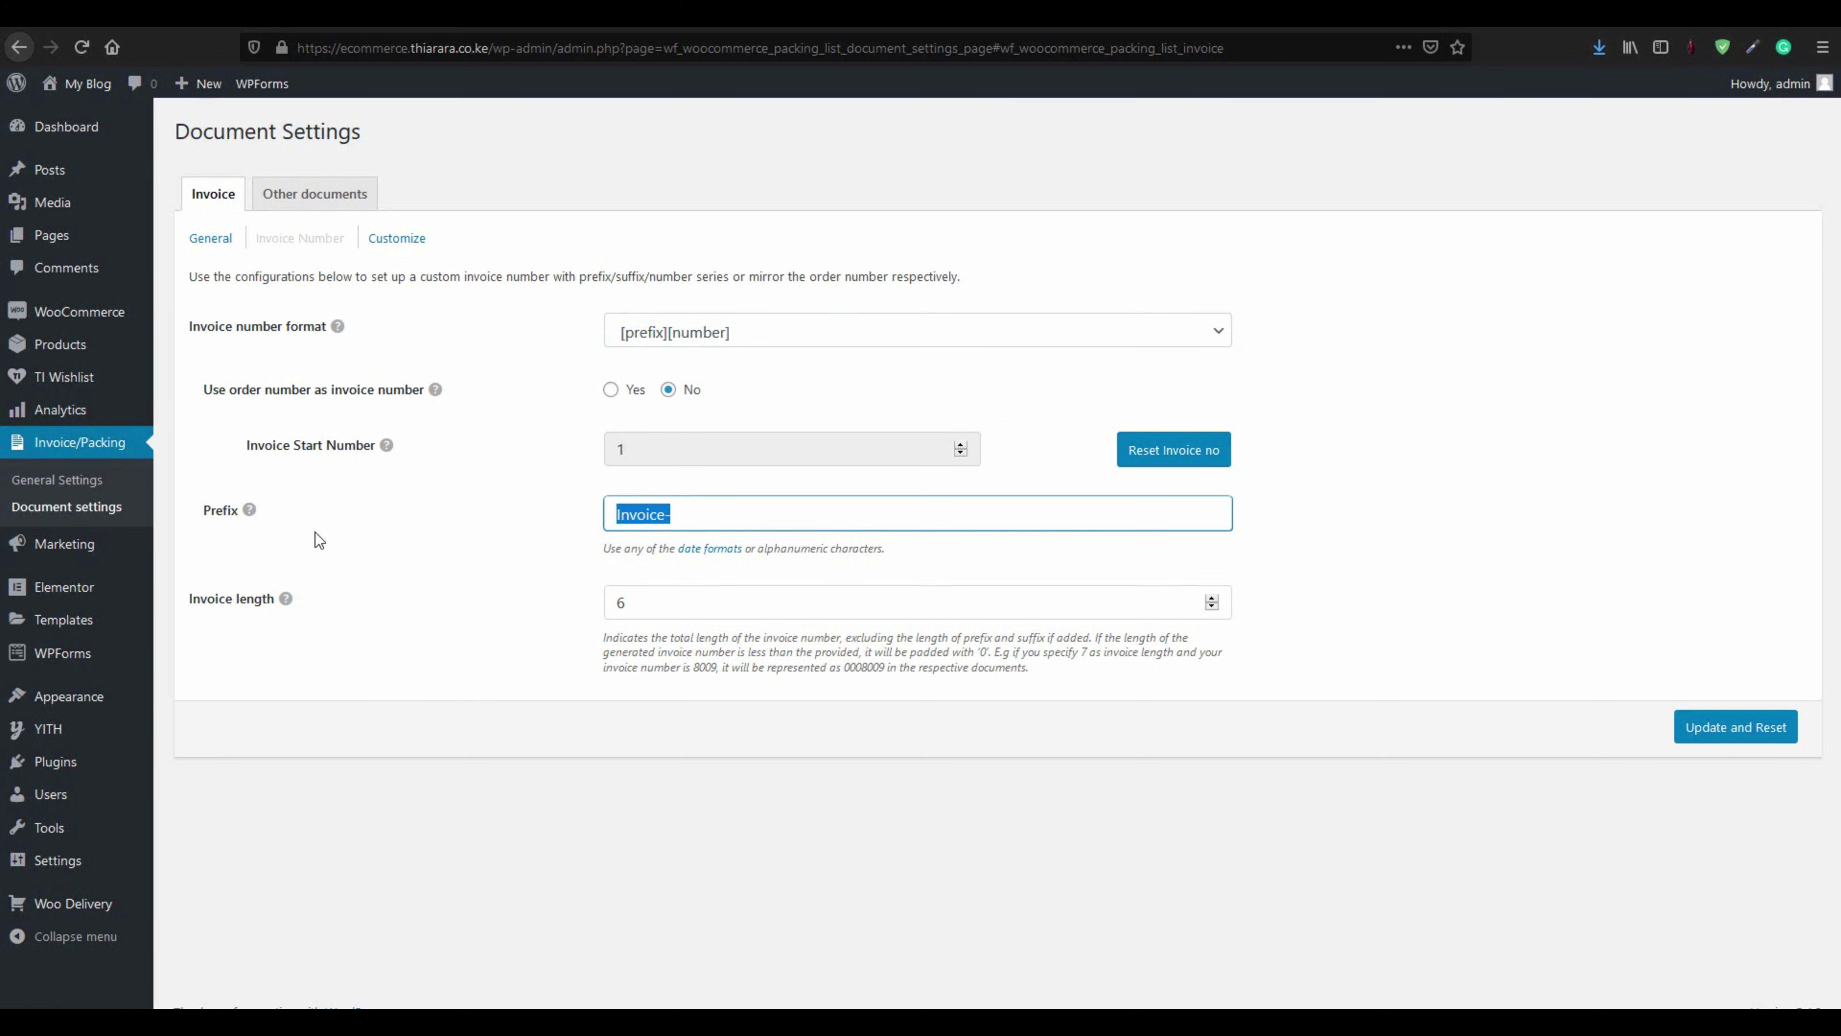
Set "Use order number as invoice number" to Yes
click(610, 389)
drag(203, 389, 407, 407)
click(419, 409)
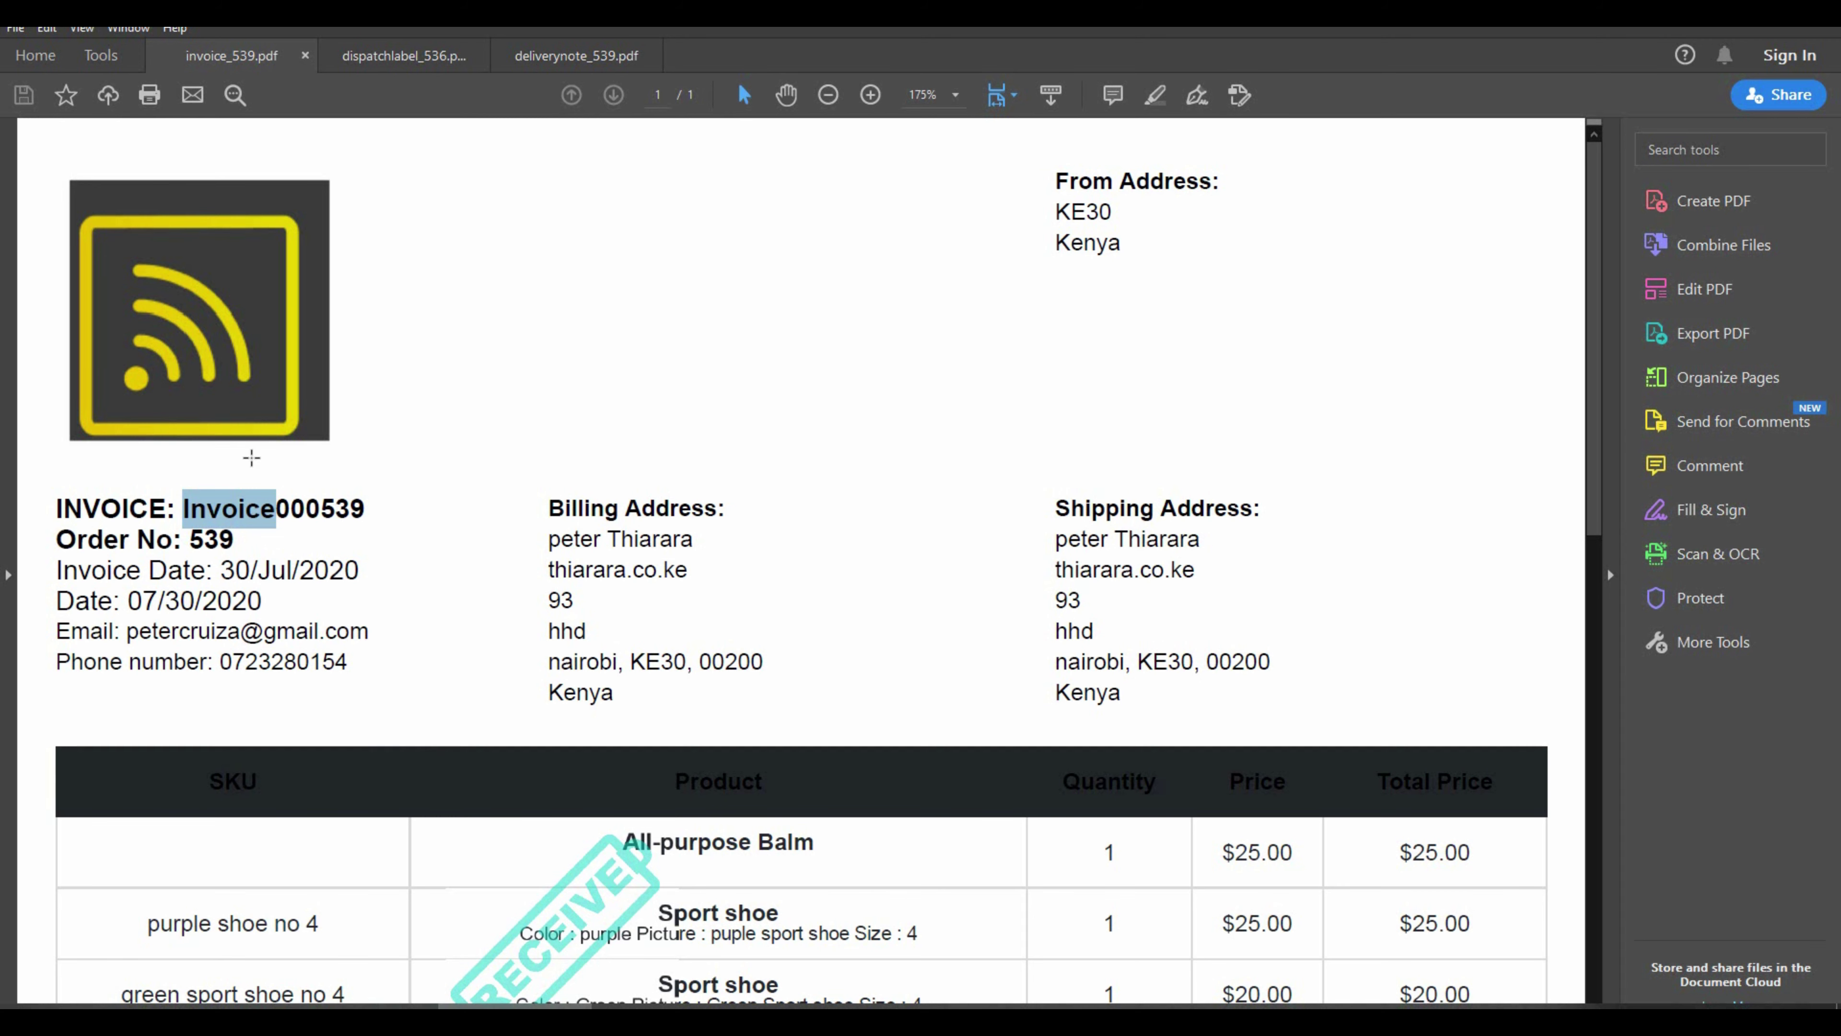
Compare the order number with the end of the invoice number in the PDF viewer, and return to the browser
click(394, 522)
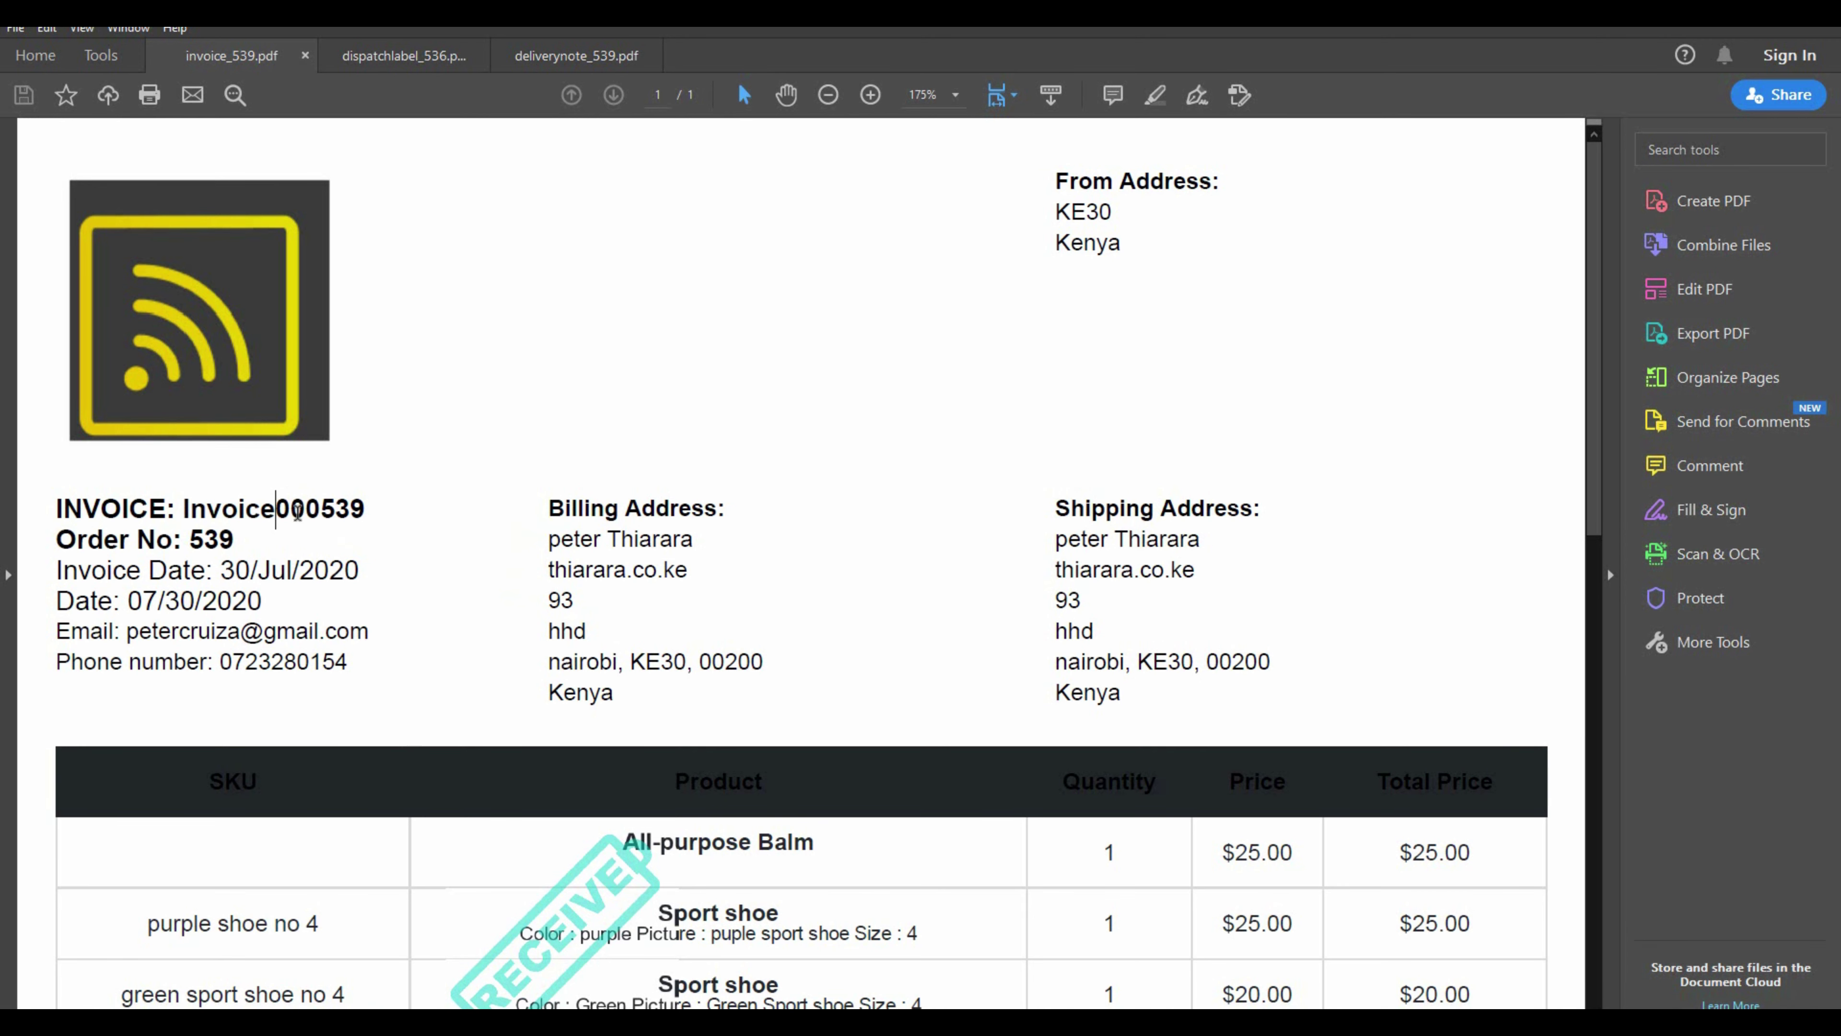
drag(190, 539, 234, 541)
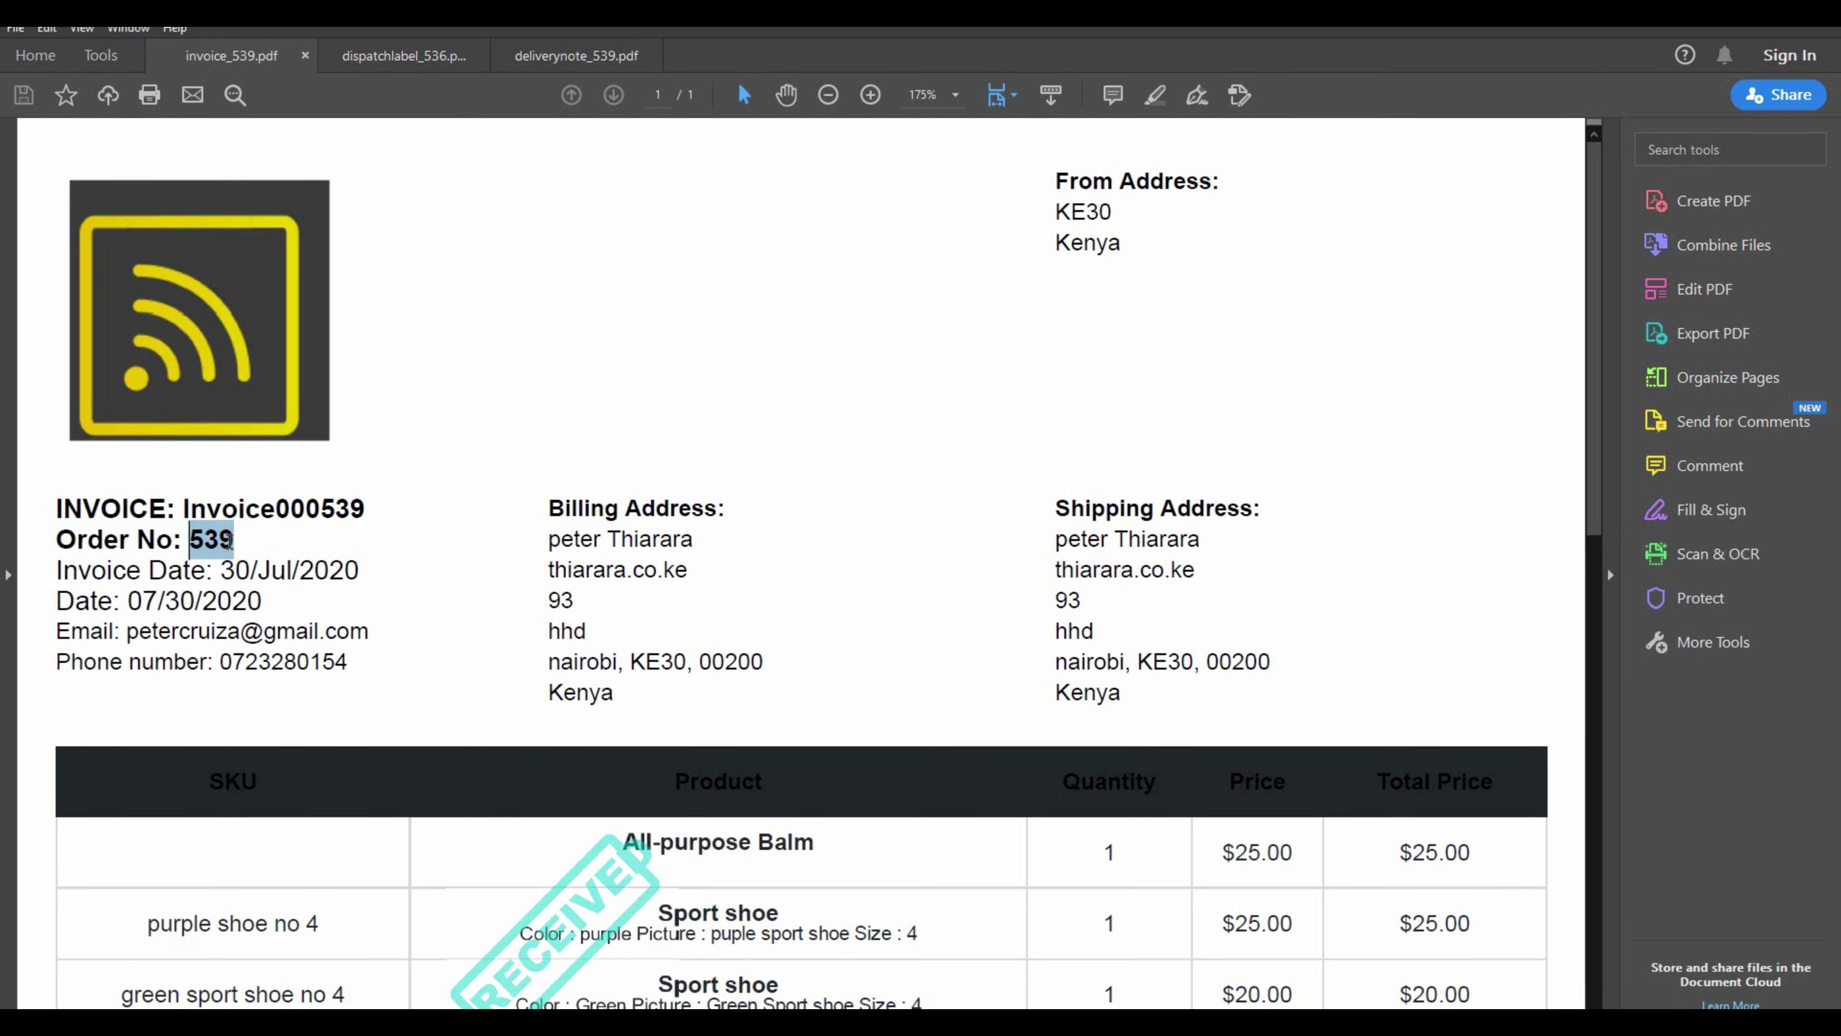
click(366, 511)
drag(365, 510, 321, 509)
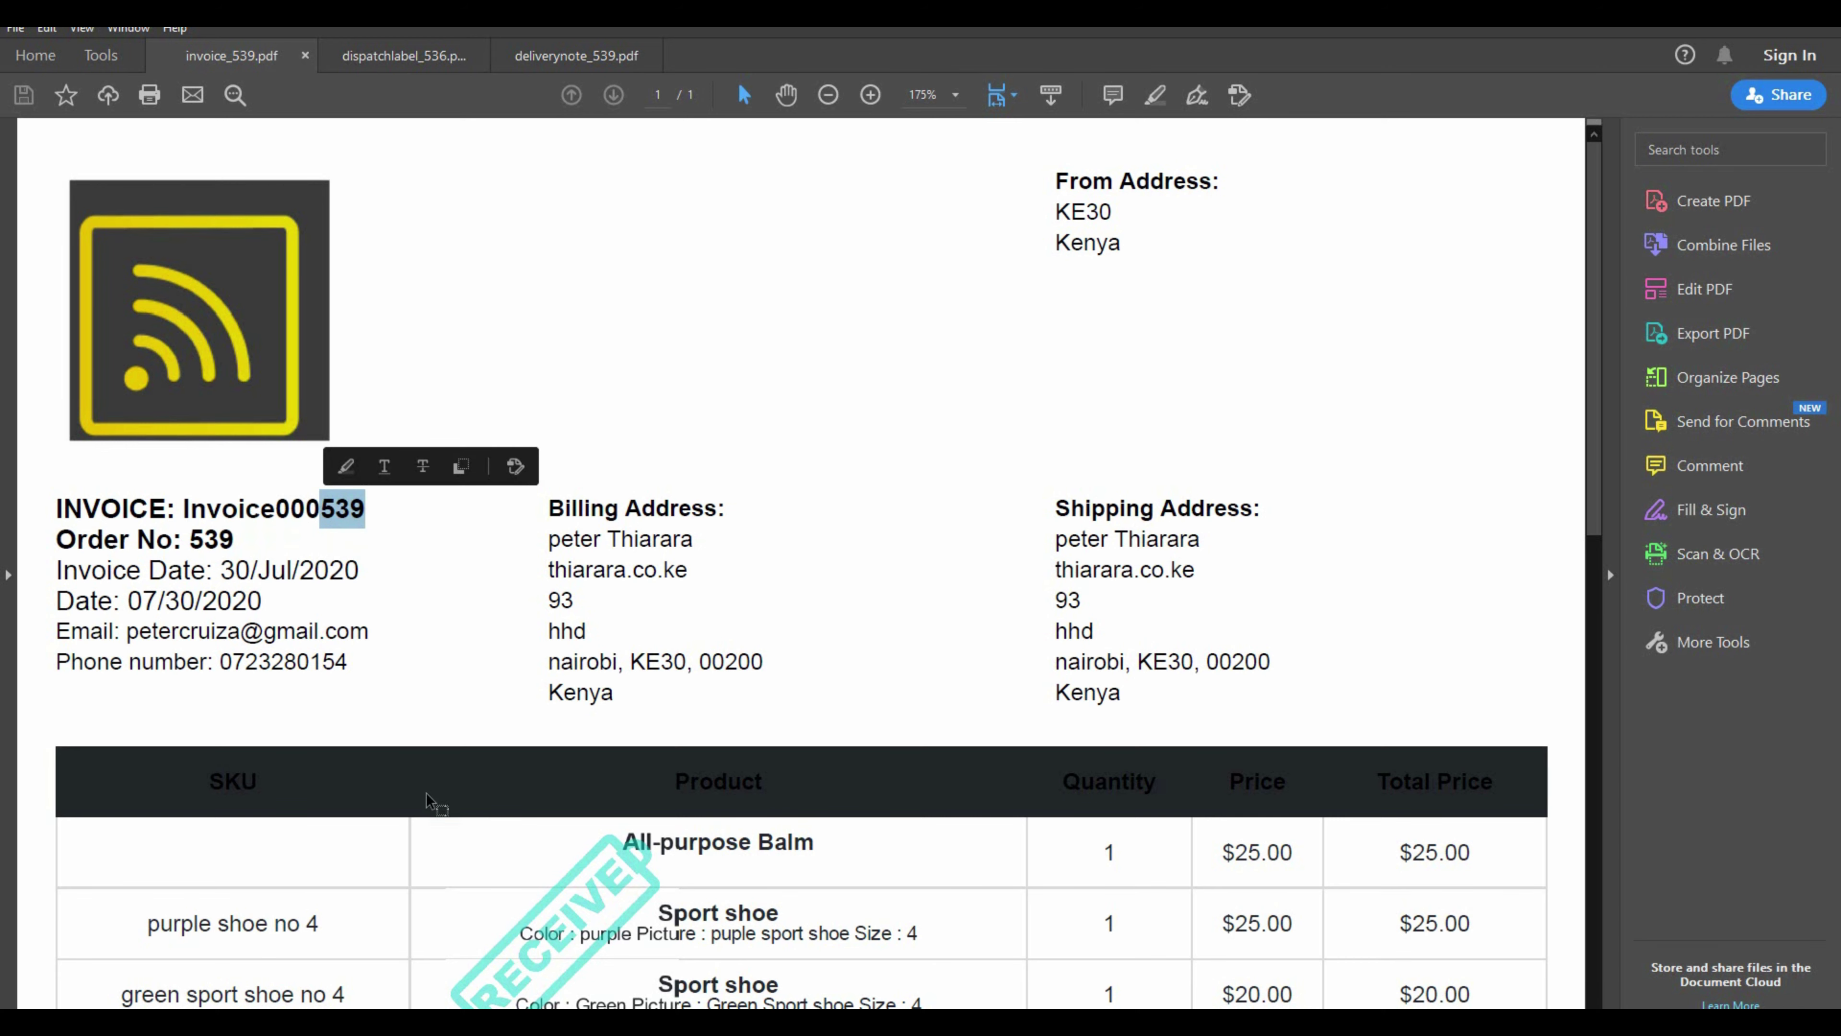
key(alt+Tab)
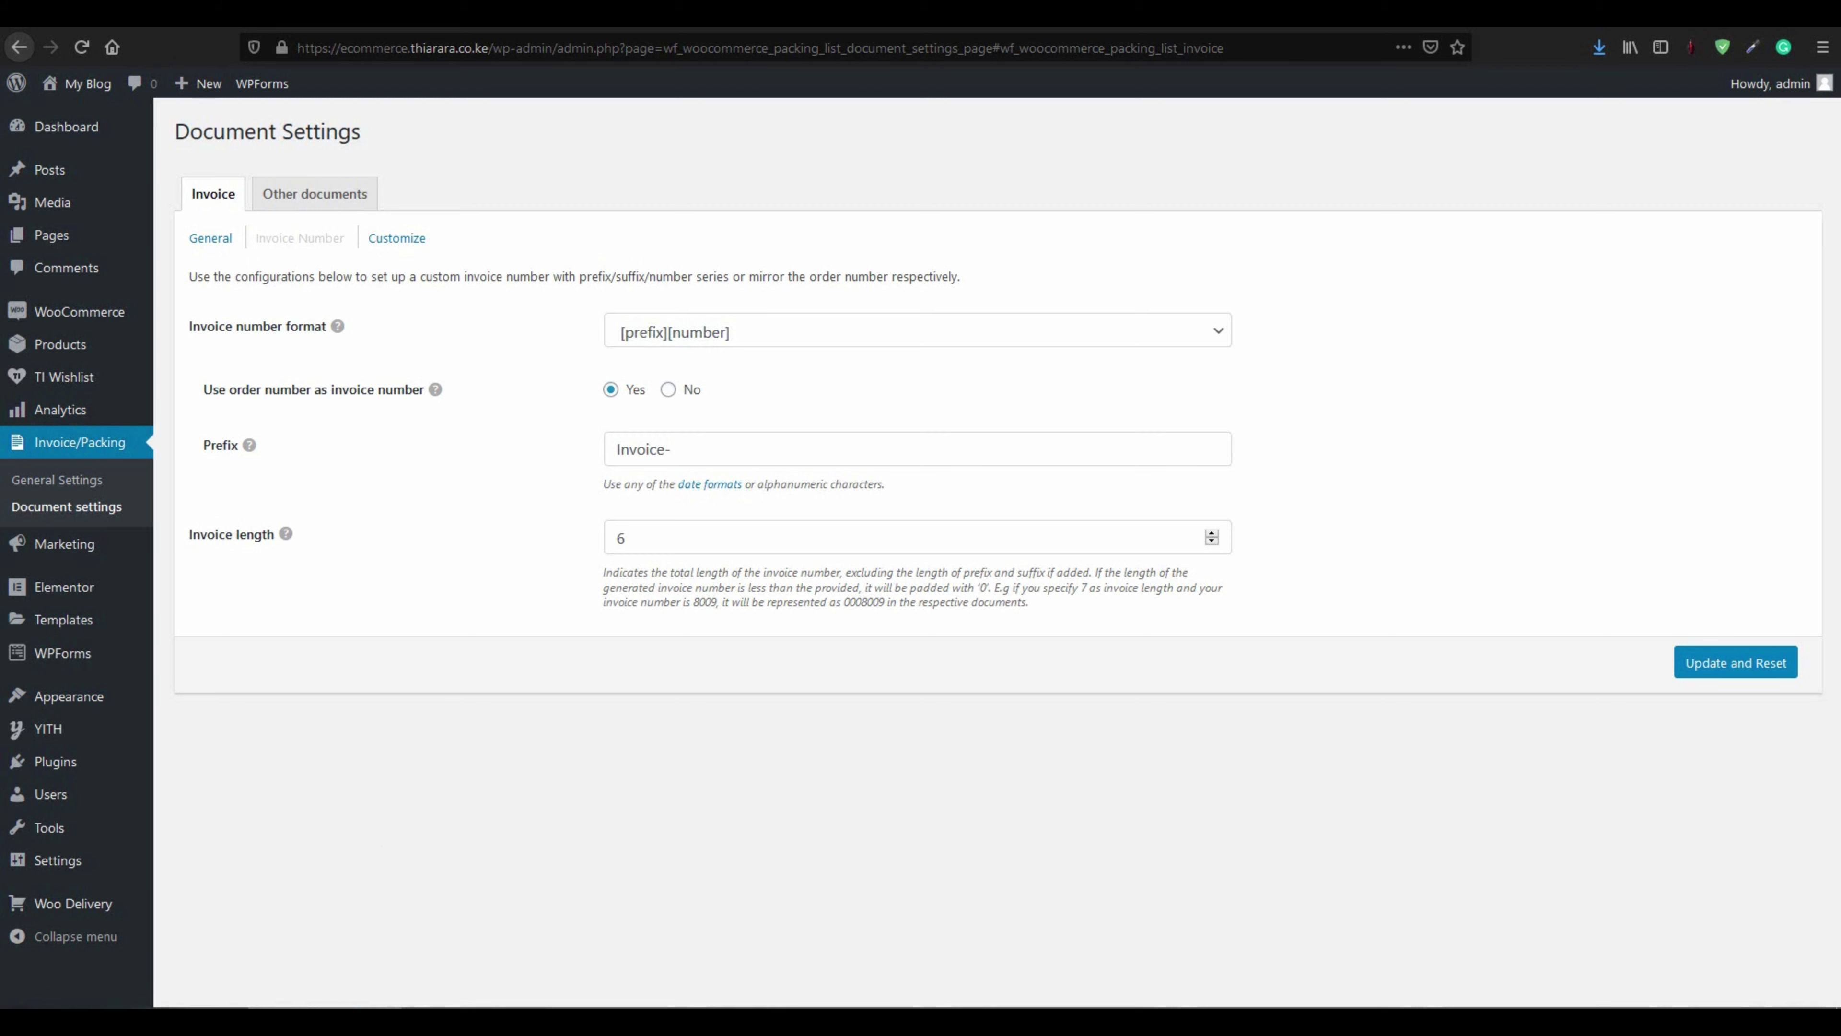
key(alt+Tab)
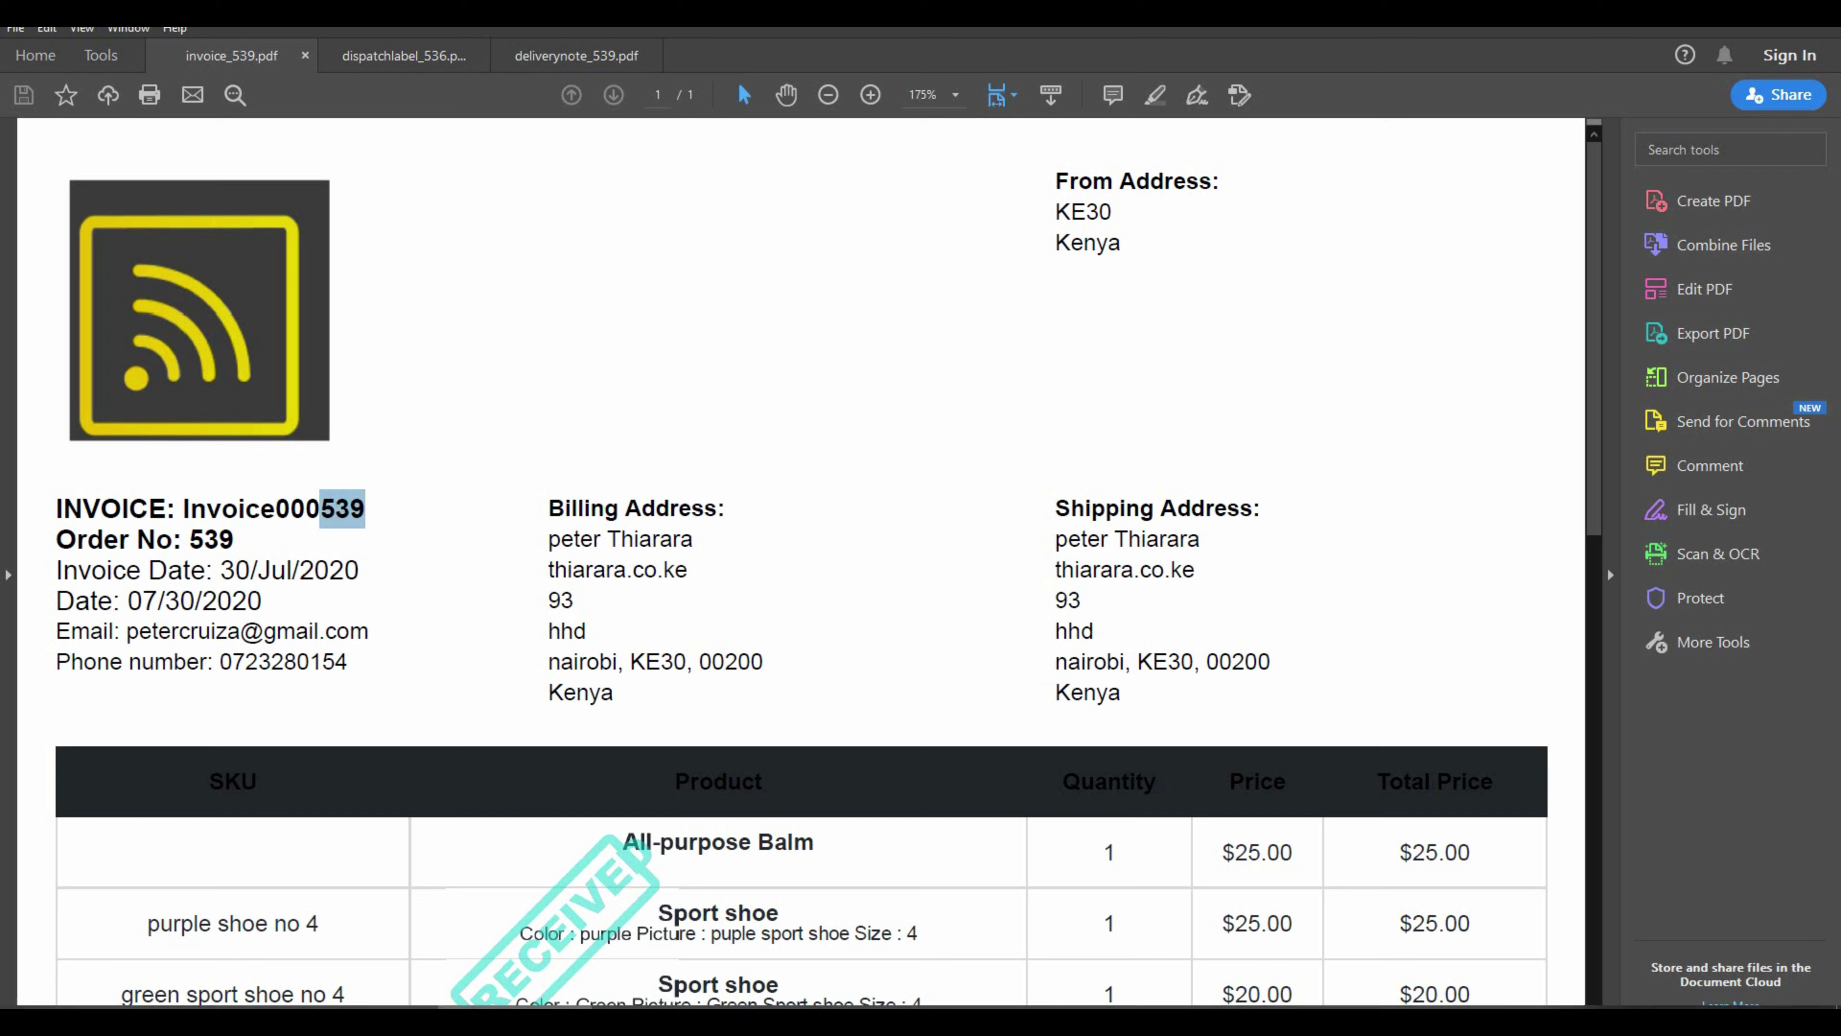
key(alt+Tab)
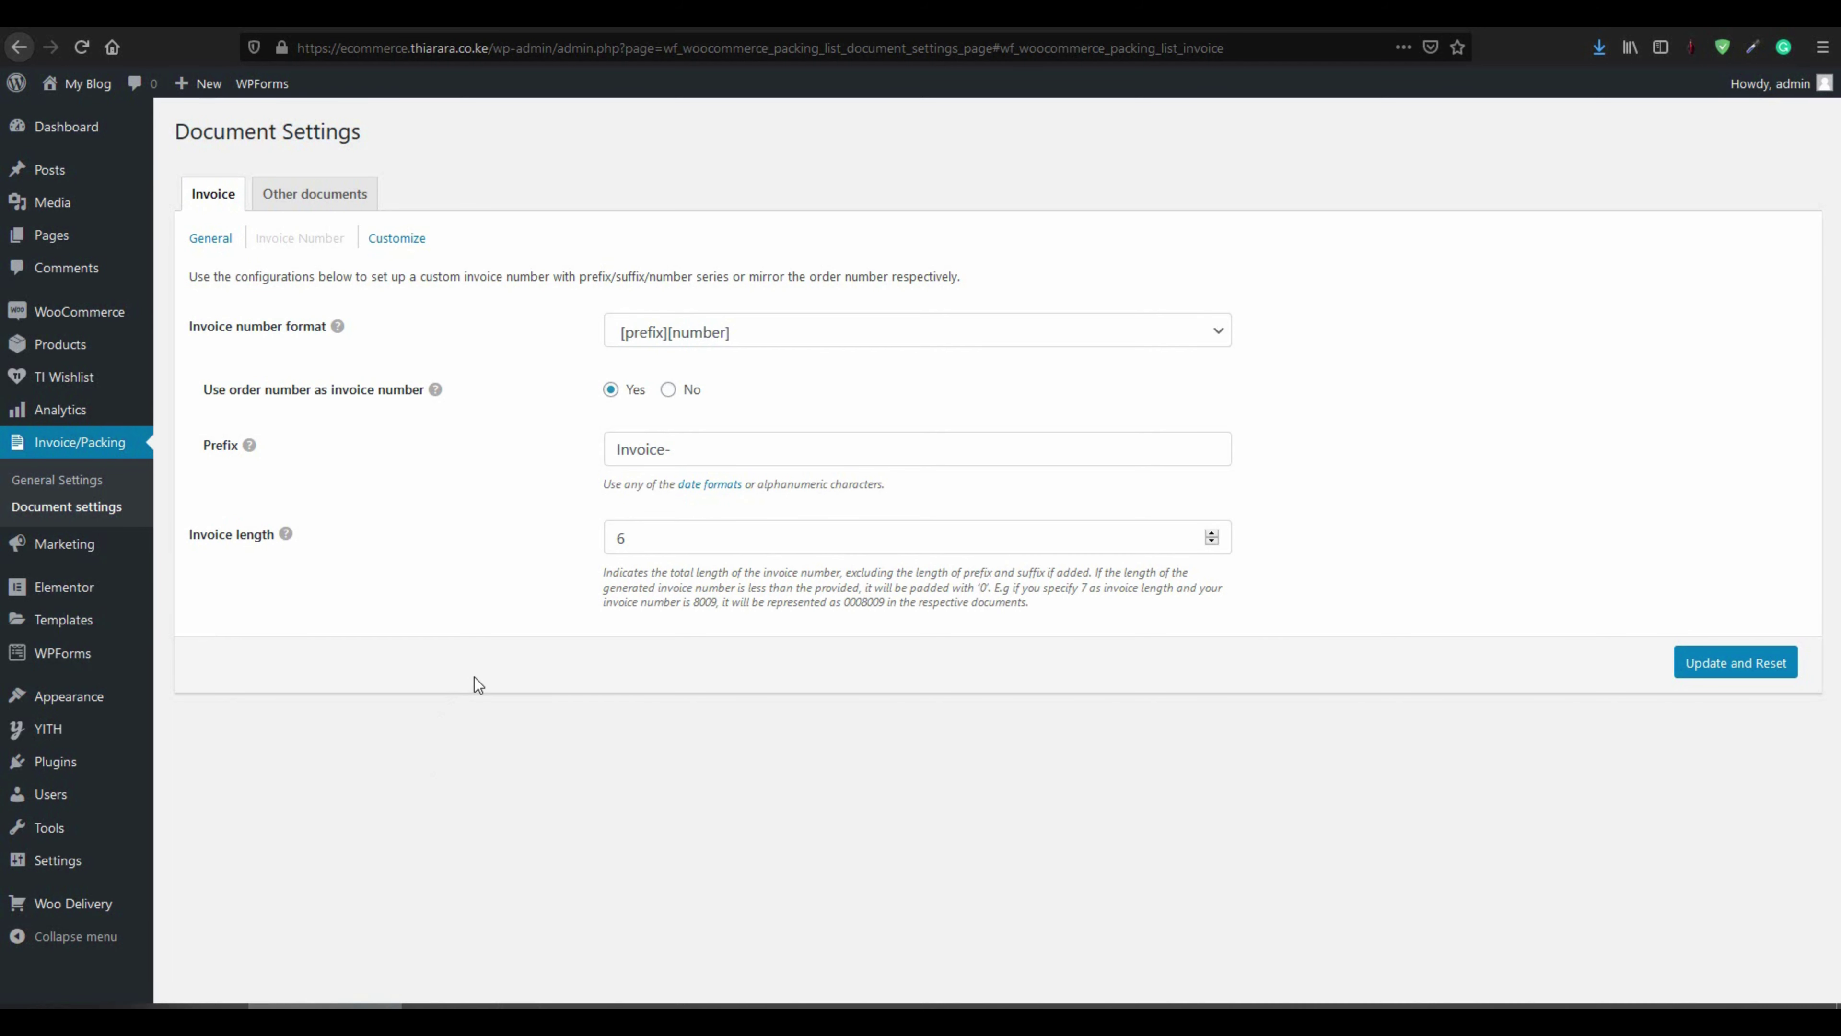
Set "Use order number as invoice number" to No and reset the invoice number to make the start number editable
click(668, 390)
drag(638, 450, 602, 452)
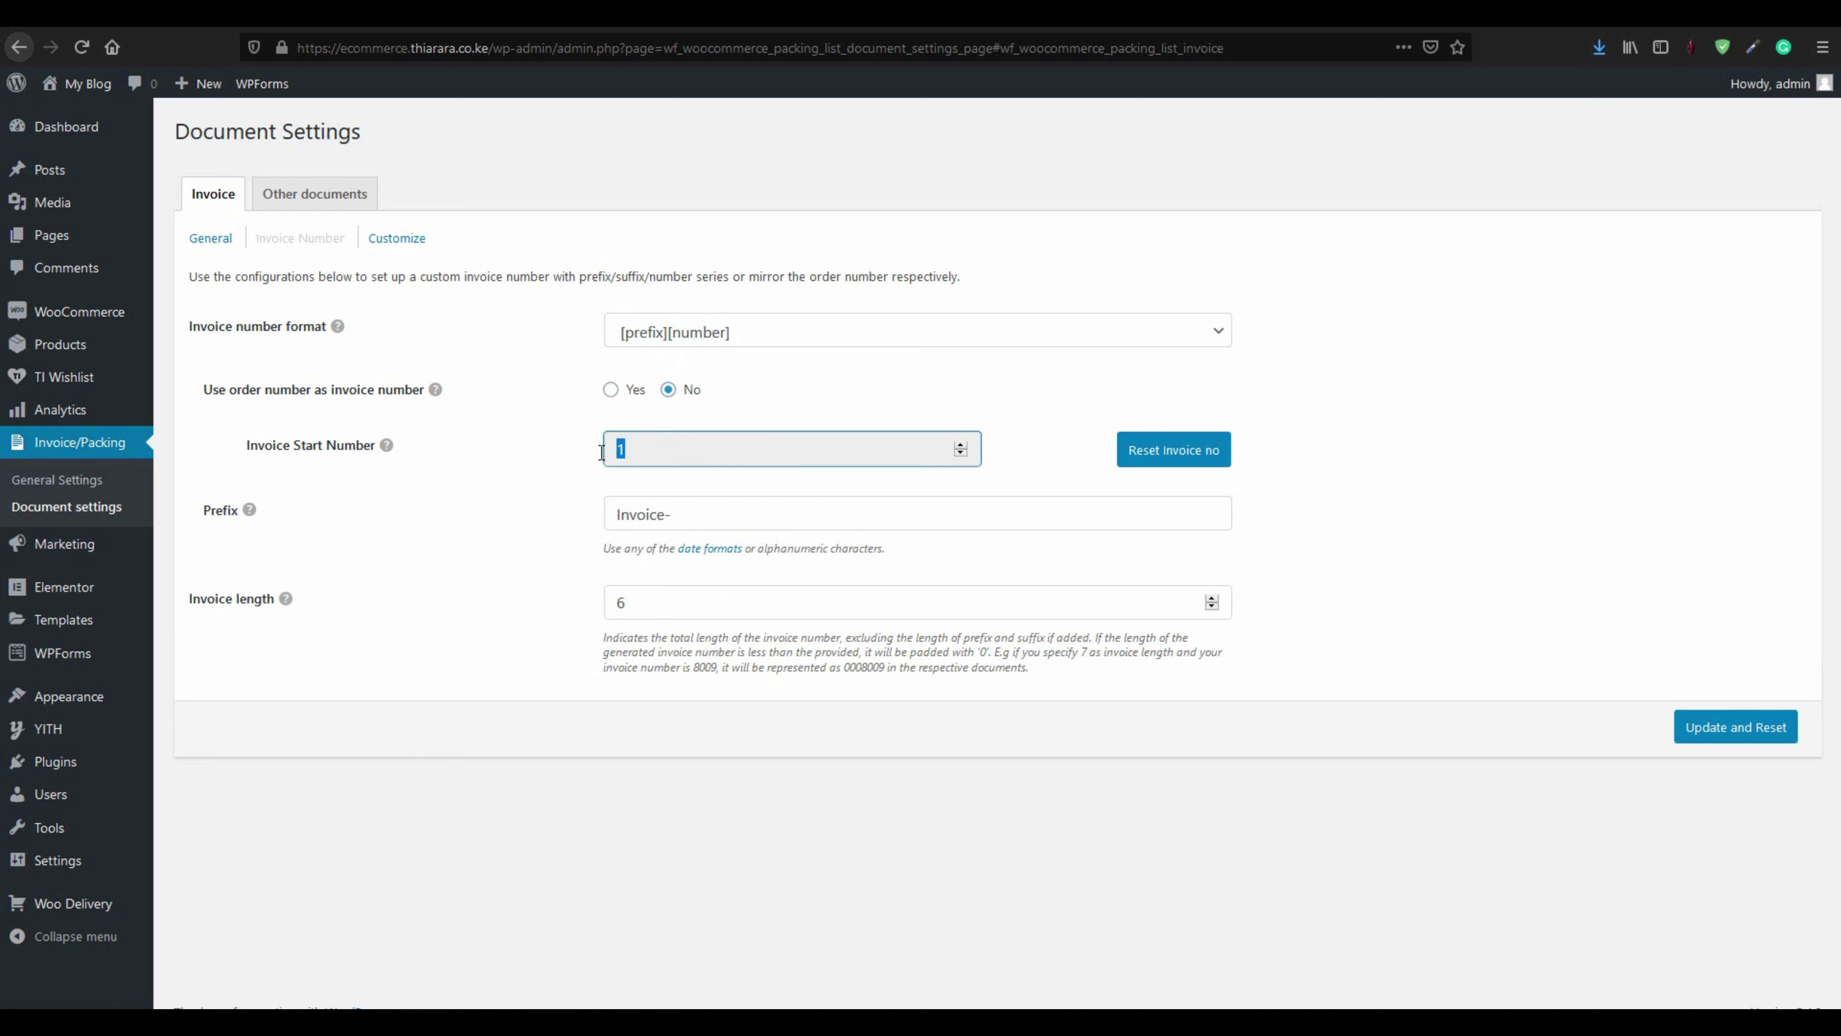
drag(461, 443, 246, 444)
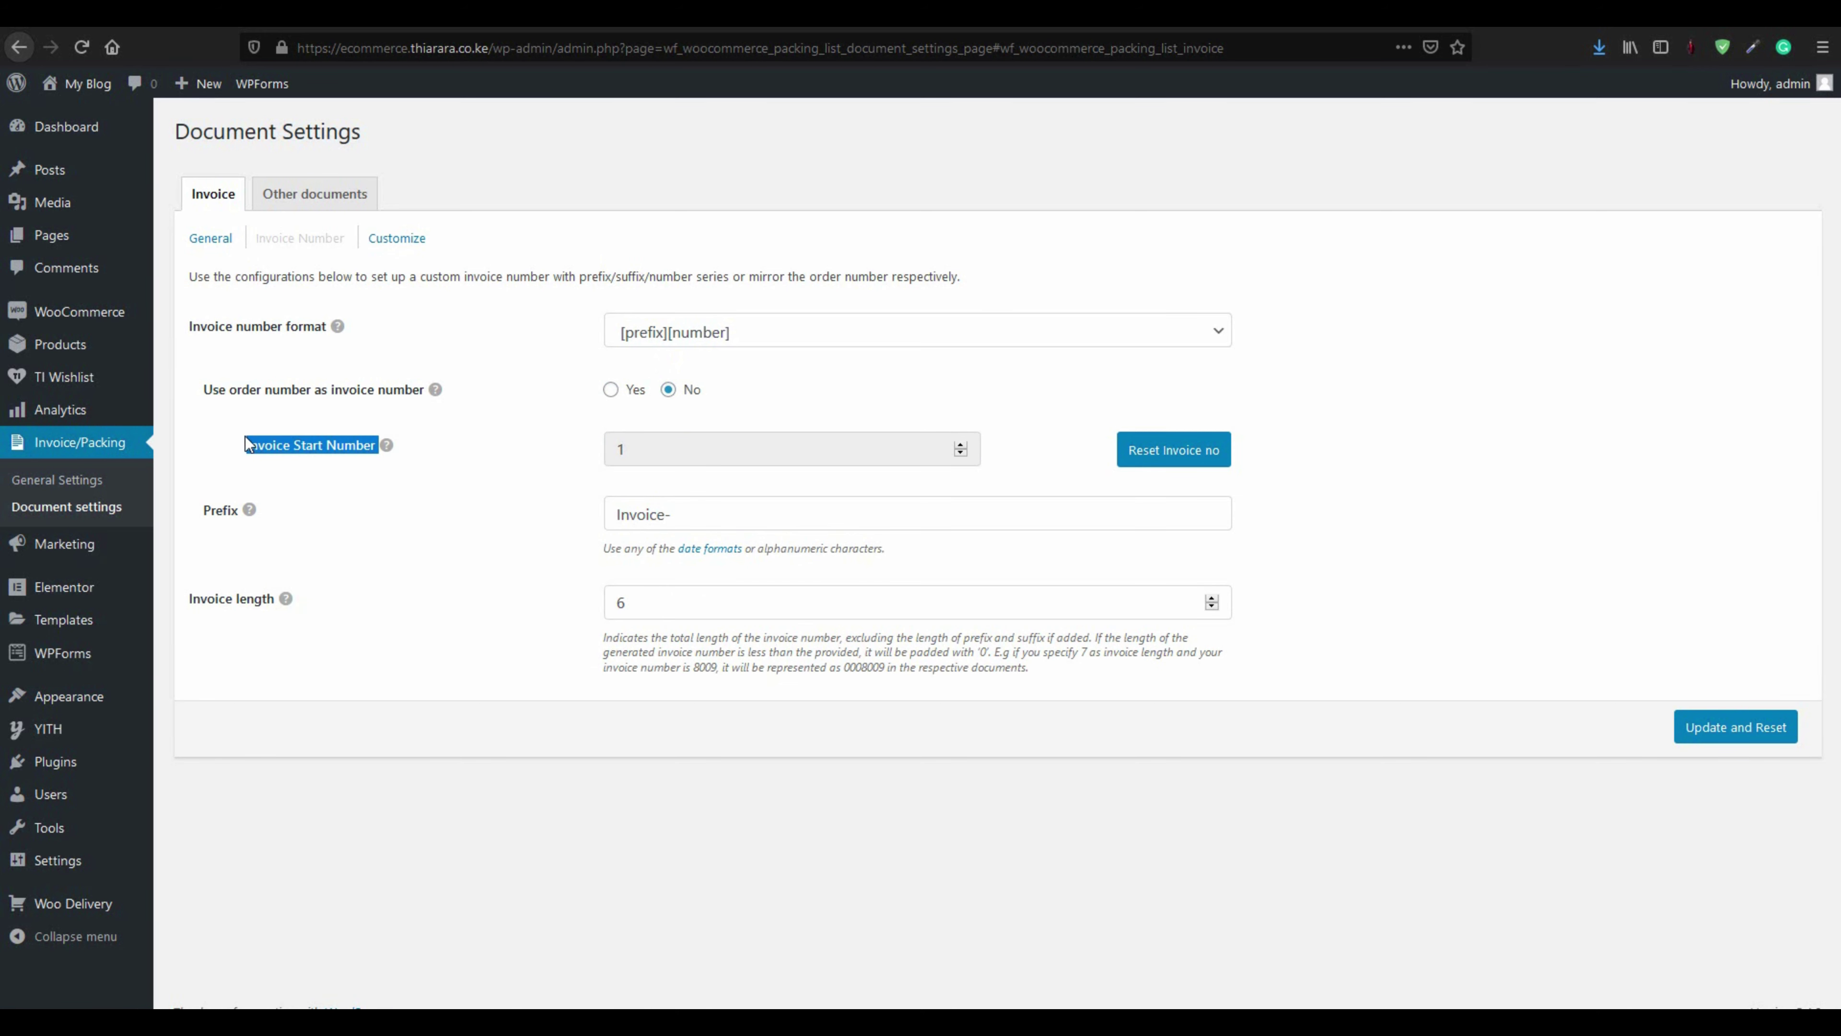
click(391, 507)
drag(637, 444, 591, 455)
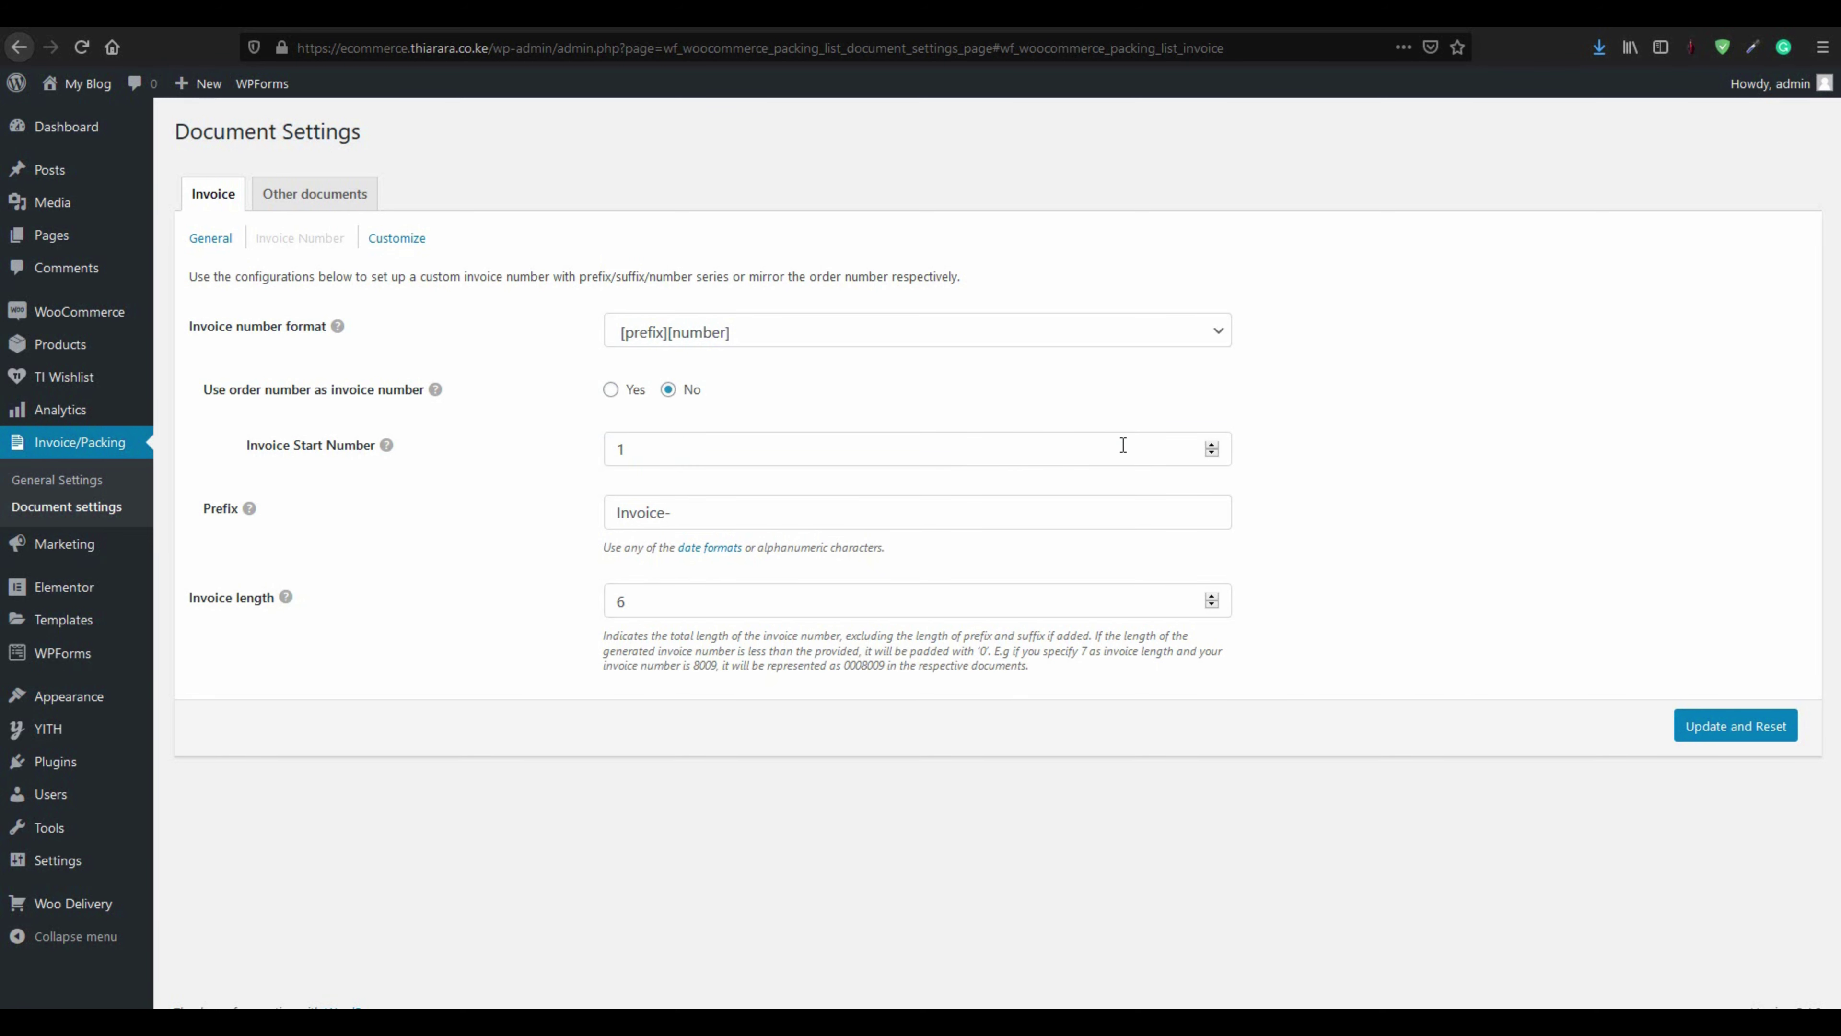
Set the invoice start number to 100
click(1211, 453)
click(1211, 453)
click(1211, 453)
drag(802, 440, 575, 449)
text(100)
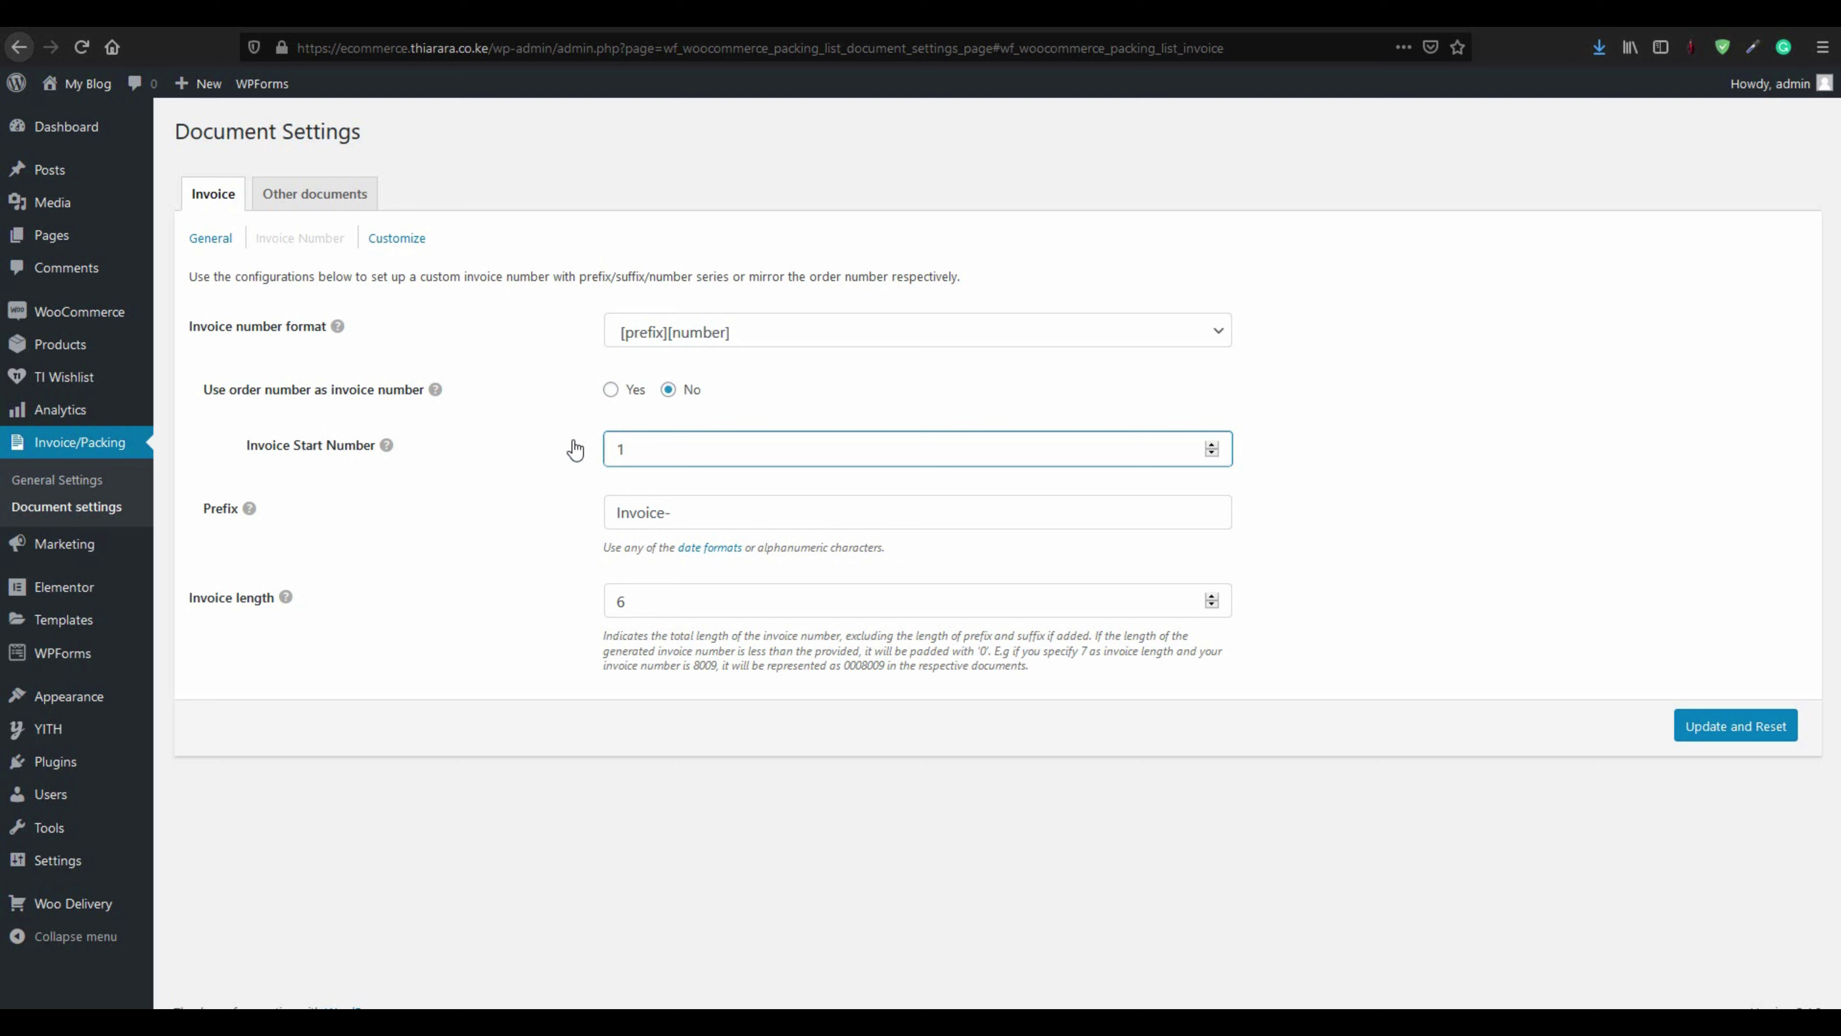
text(00)
Compare the Prefix setting with the prefix on the PDF invoice, leaving Invoice- as the prefix
drag(685, 522, 596, 512)
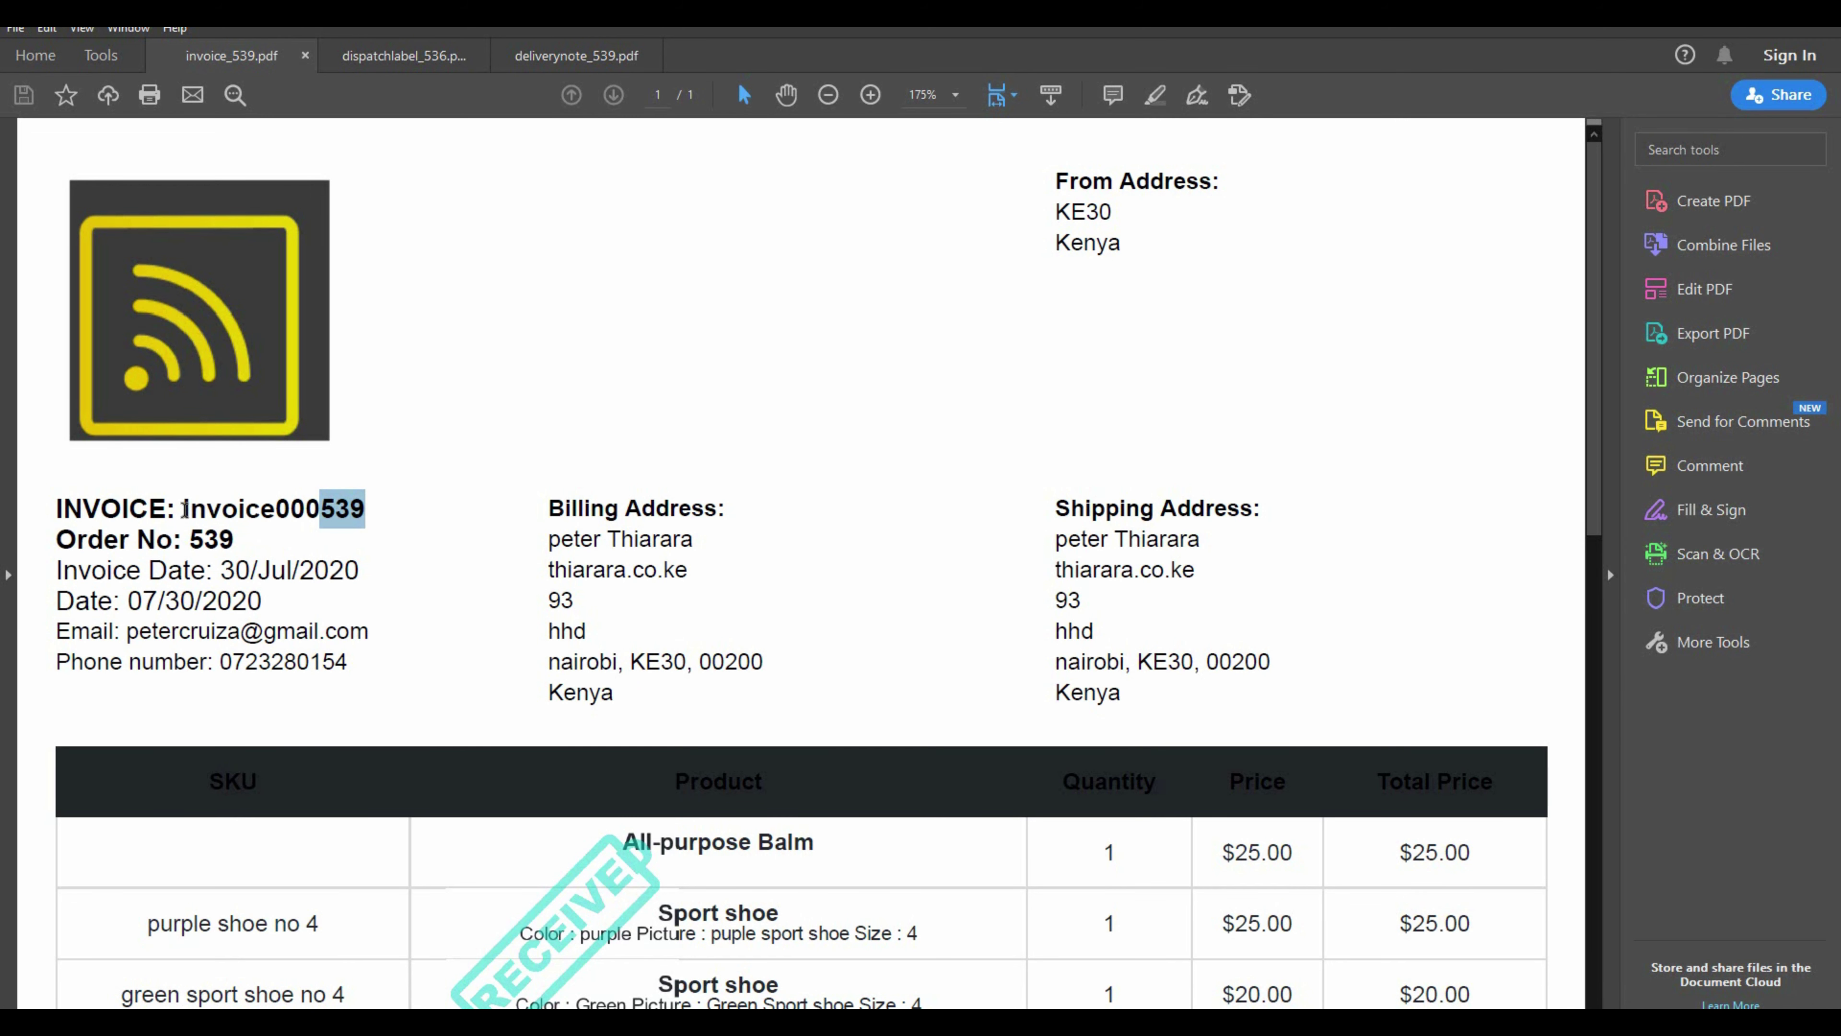
drag(185, 510, 276, 512)
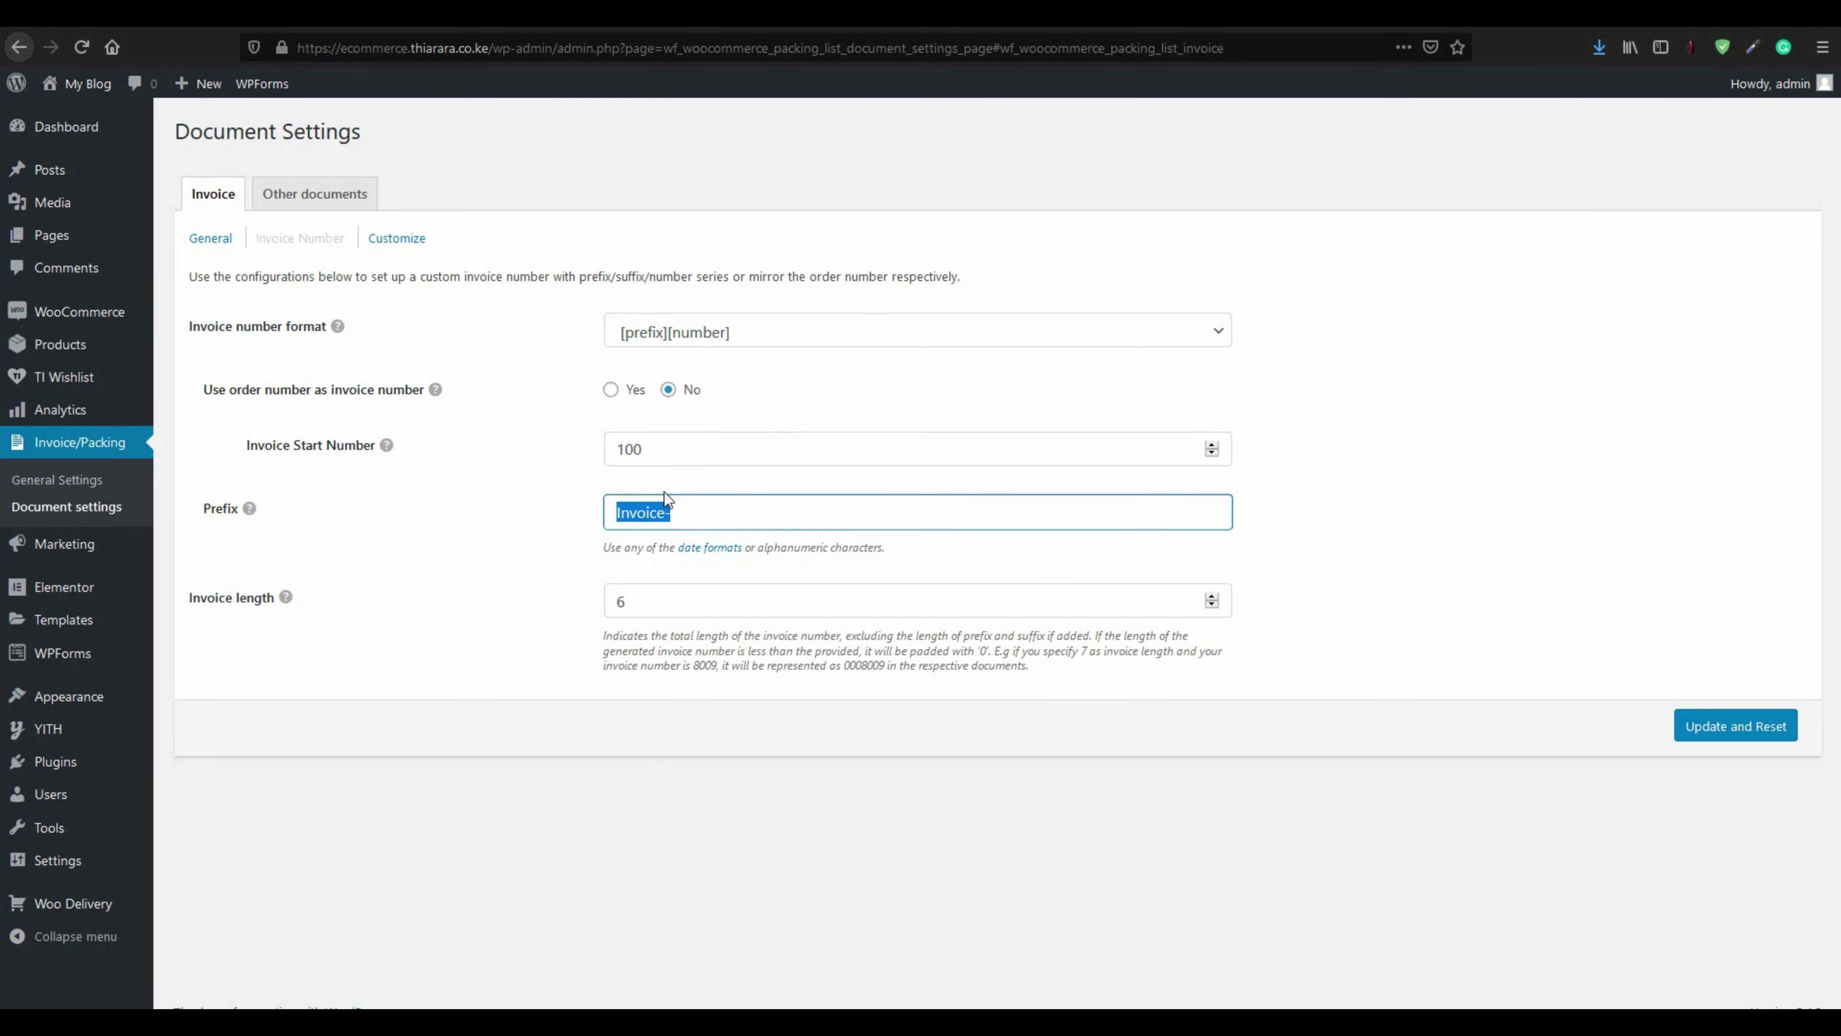
click(664, 514)
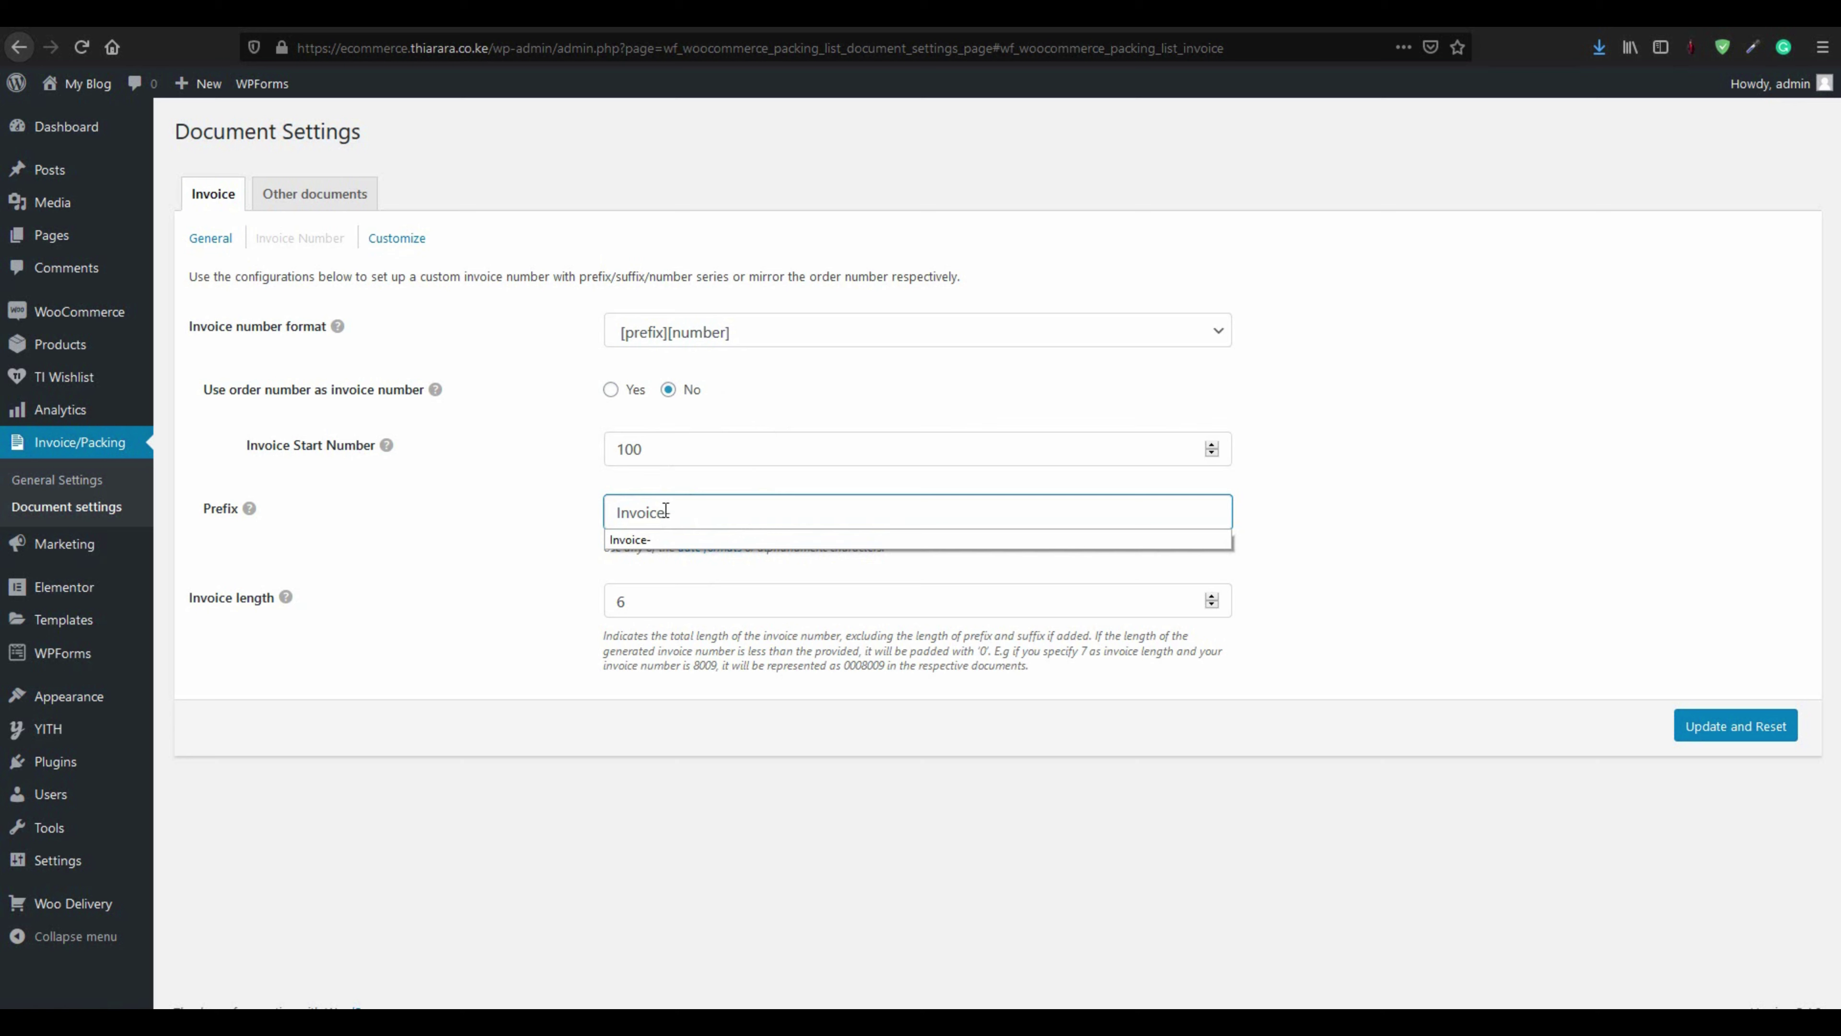
click(667, 512)
click(674, 512)
click(847, 513)
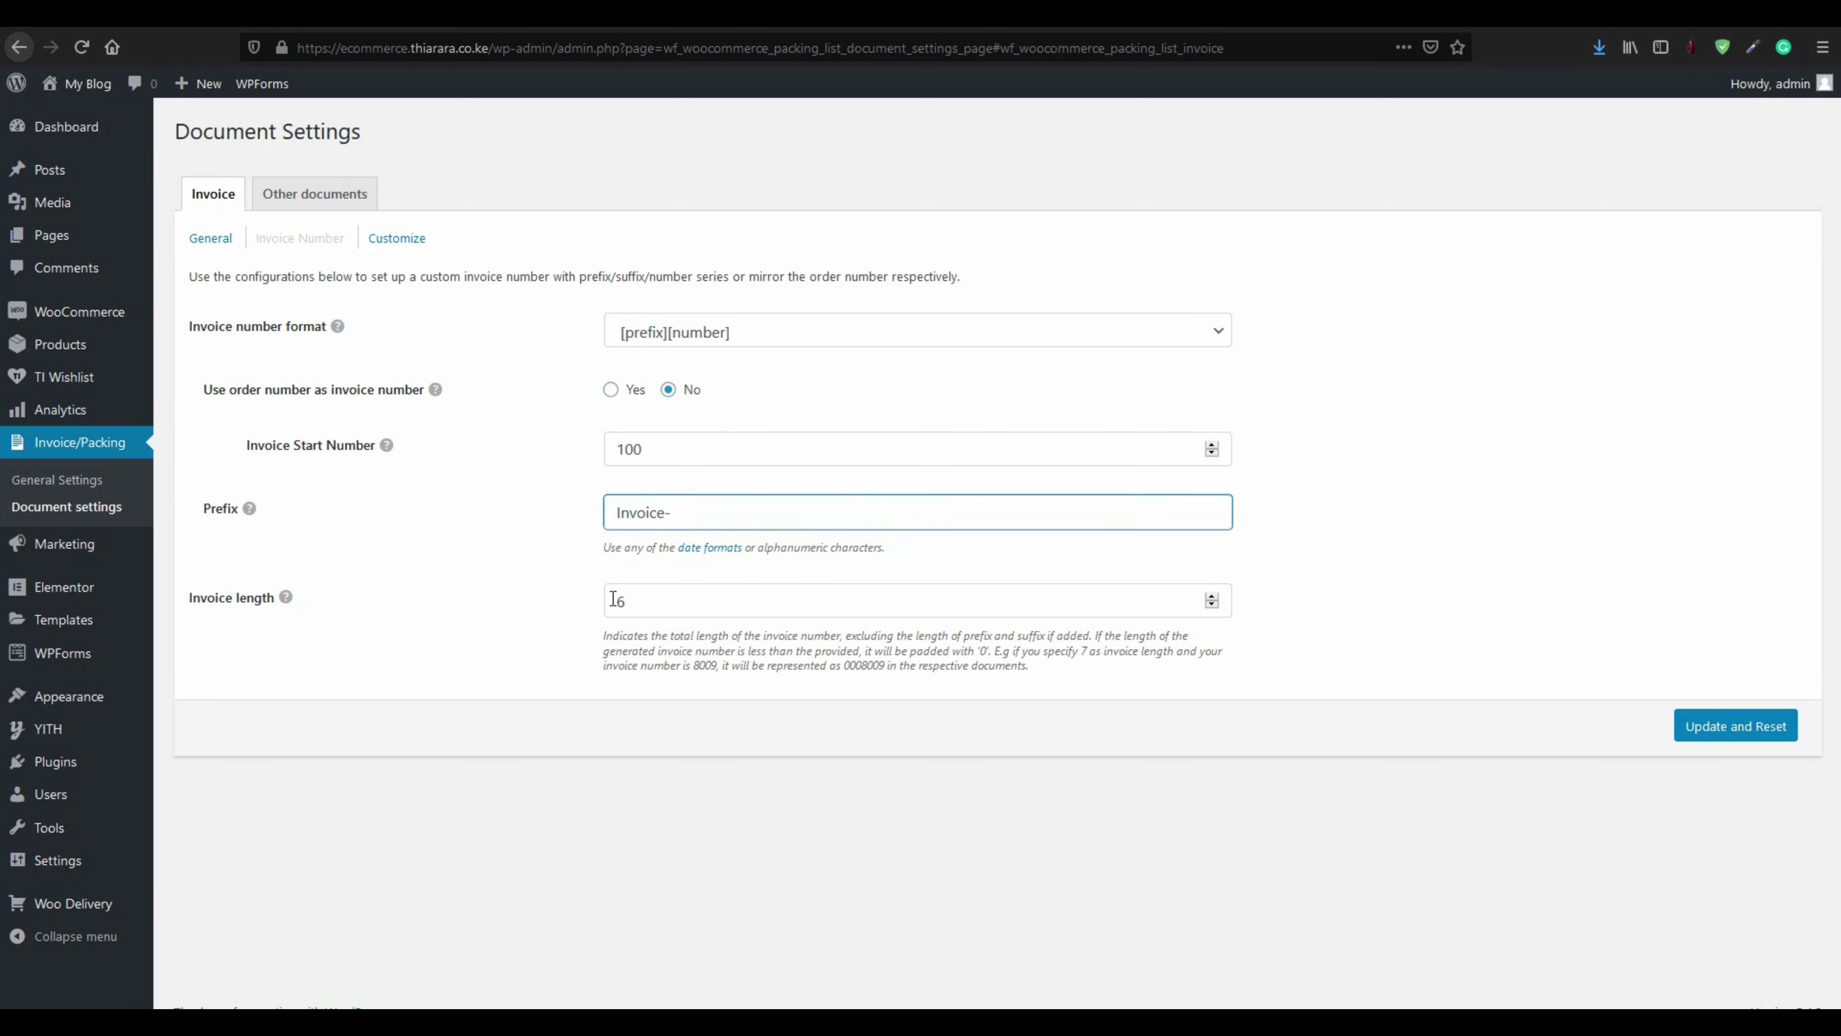
Examine the digits of the invoice number in the PDF viewer against the invoice length setting
double_click(193, 609)
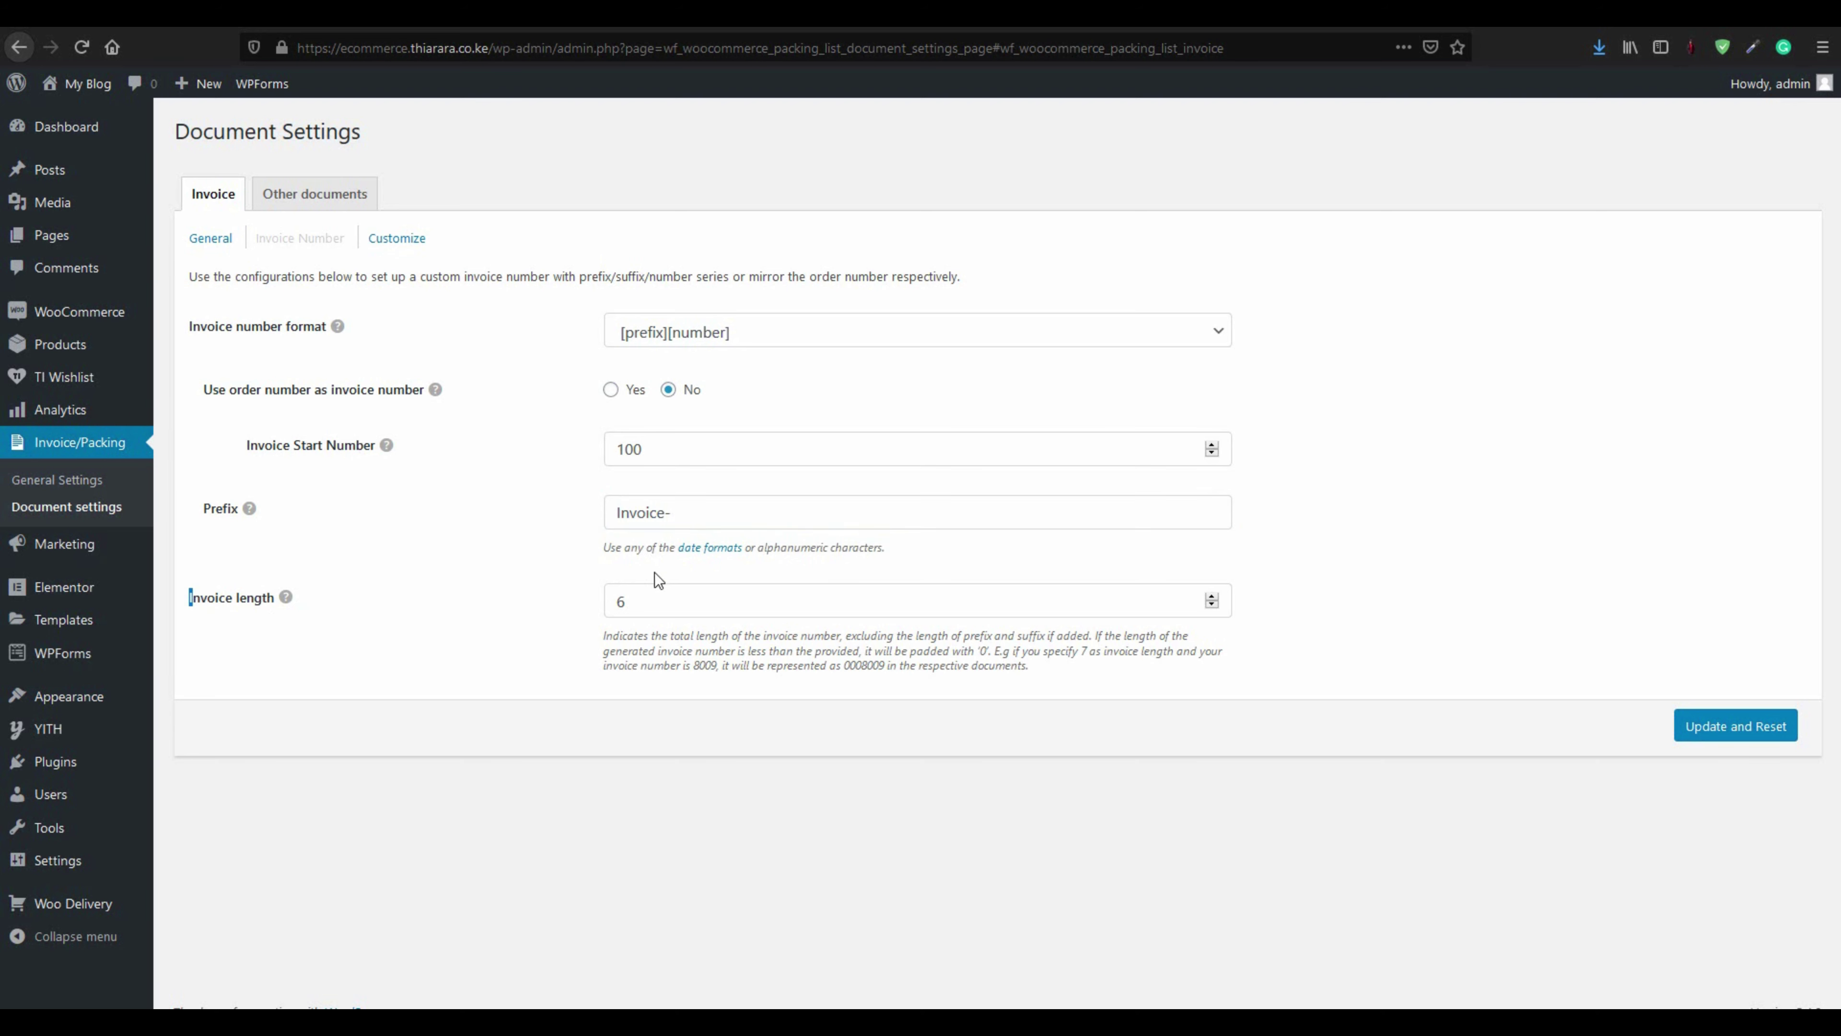
double_click(645, 595)
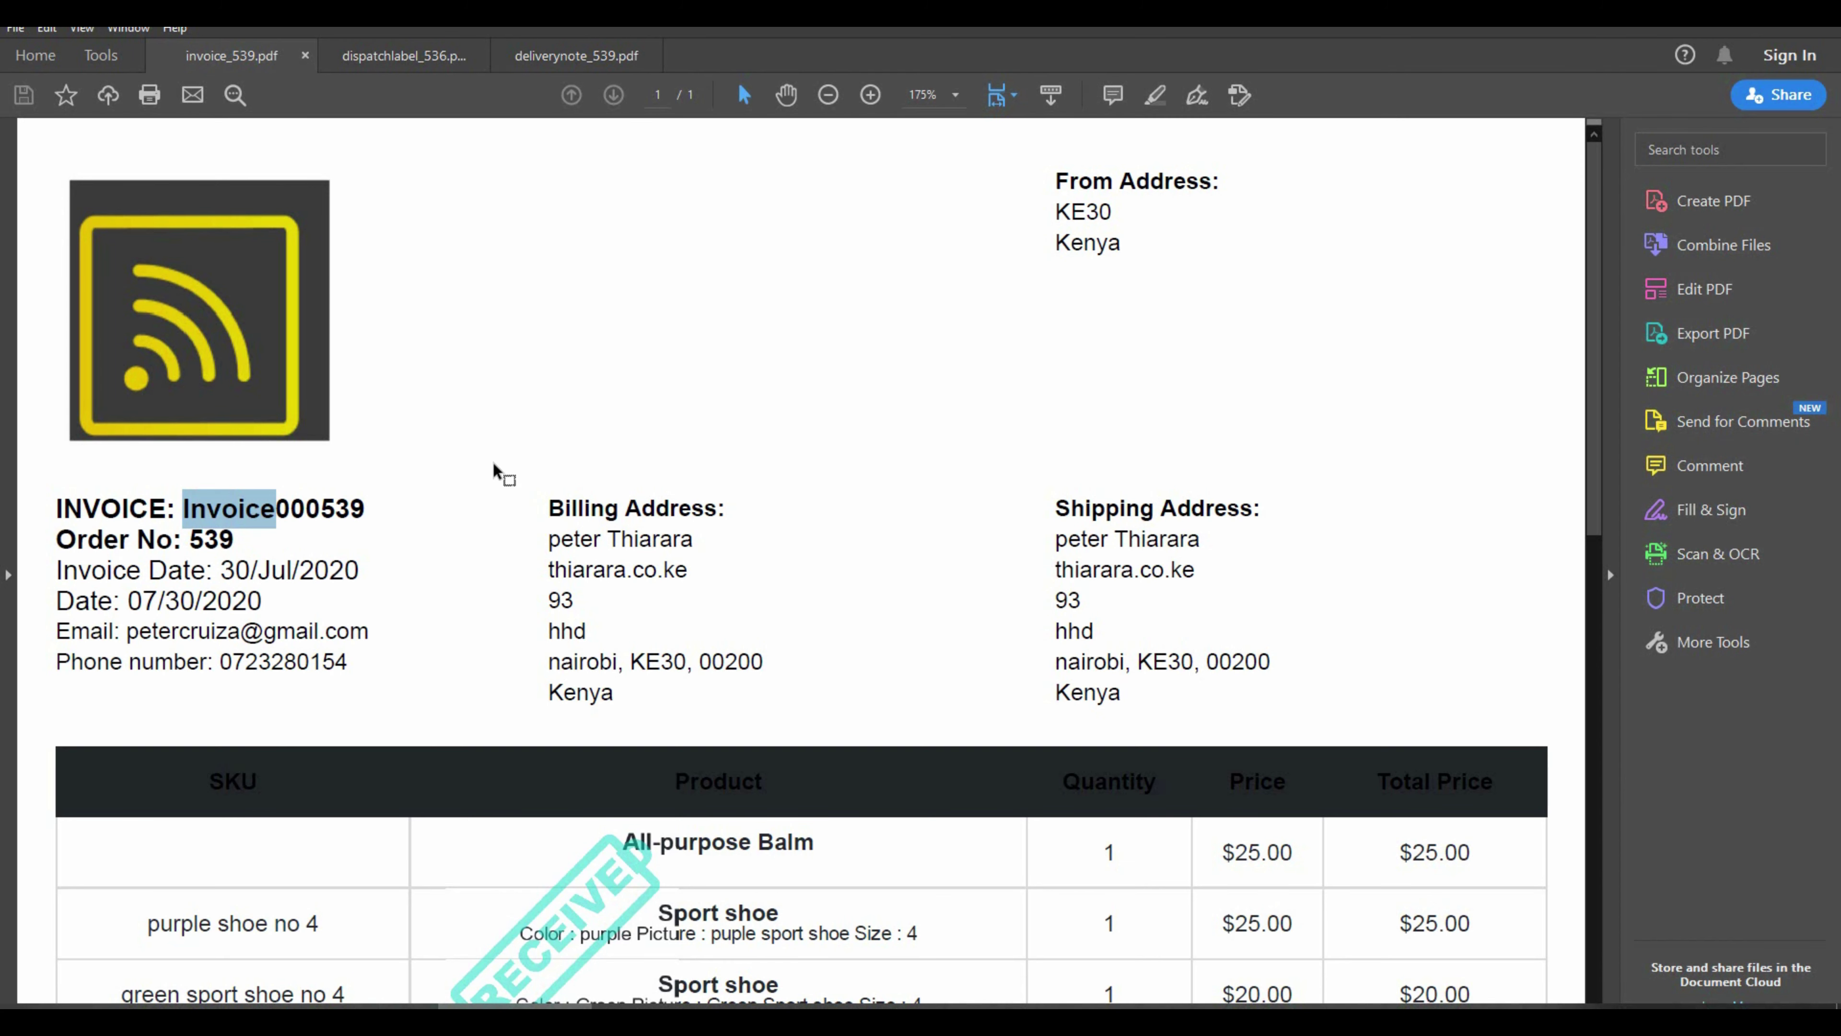
click(313, 508)
drag(290, 508, 366, 508)
double_click(387, 508)
click(361, 511)
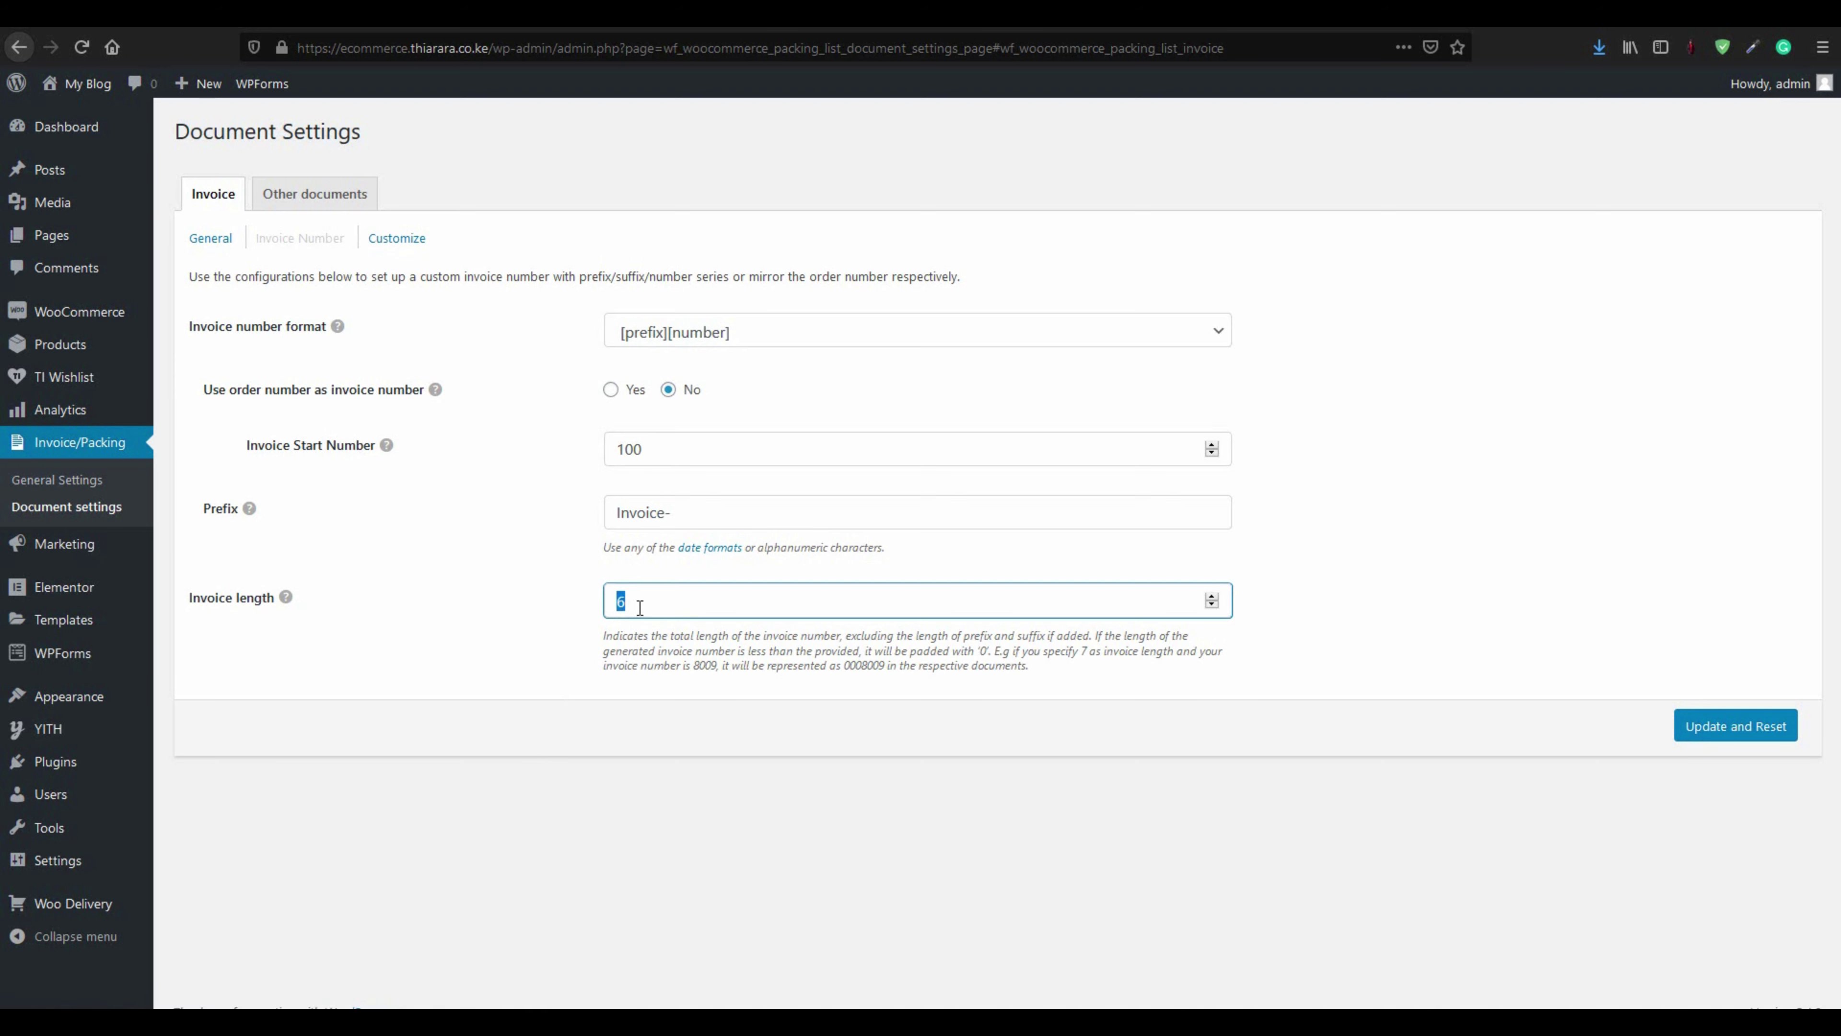
Try an invoice length of 10, set it back to 6, and save the invoice number settings with a reset
text(10)
drag(636, 603, 618, 603)
text(6)
click(1737, 728)
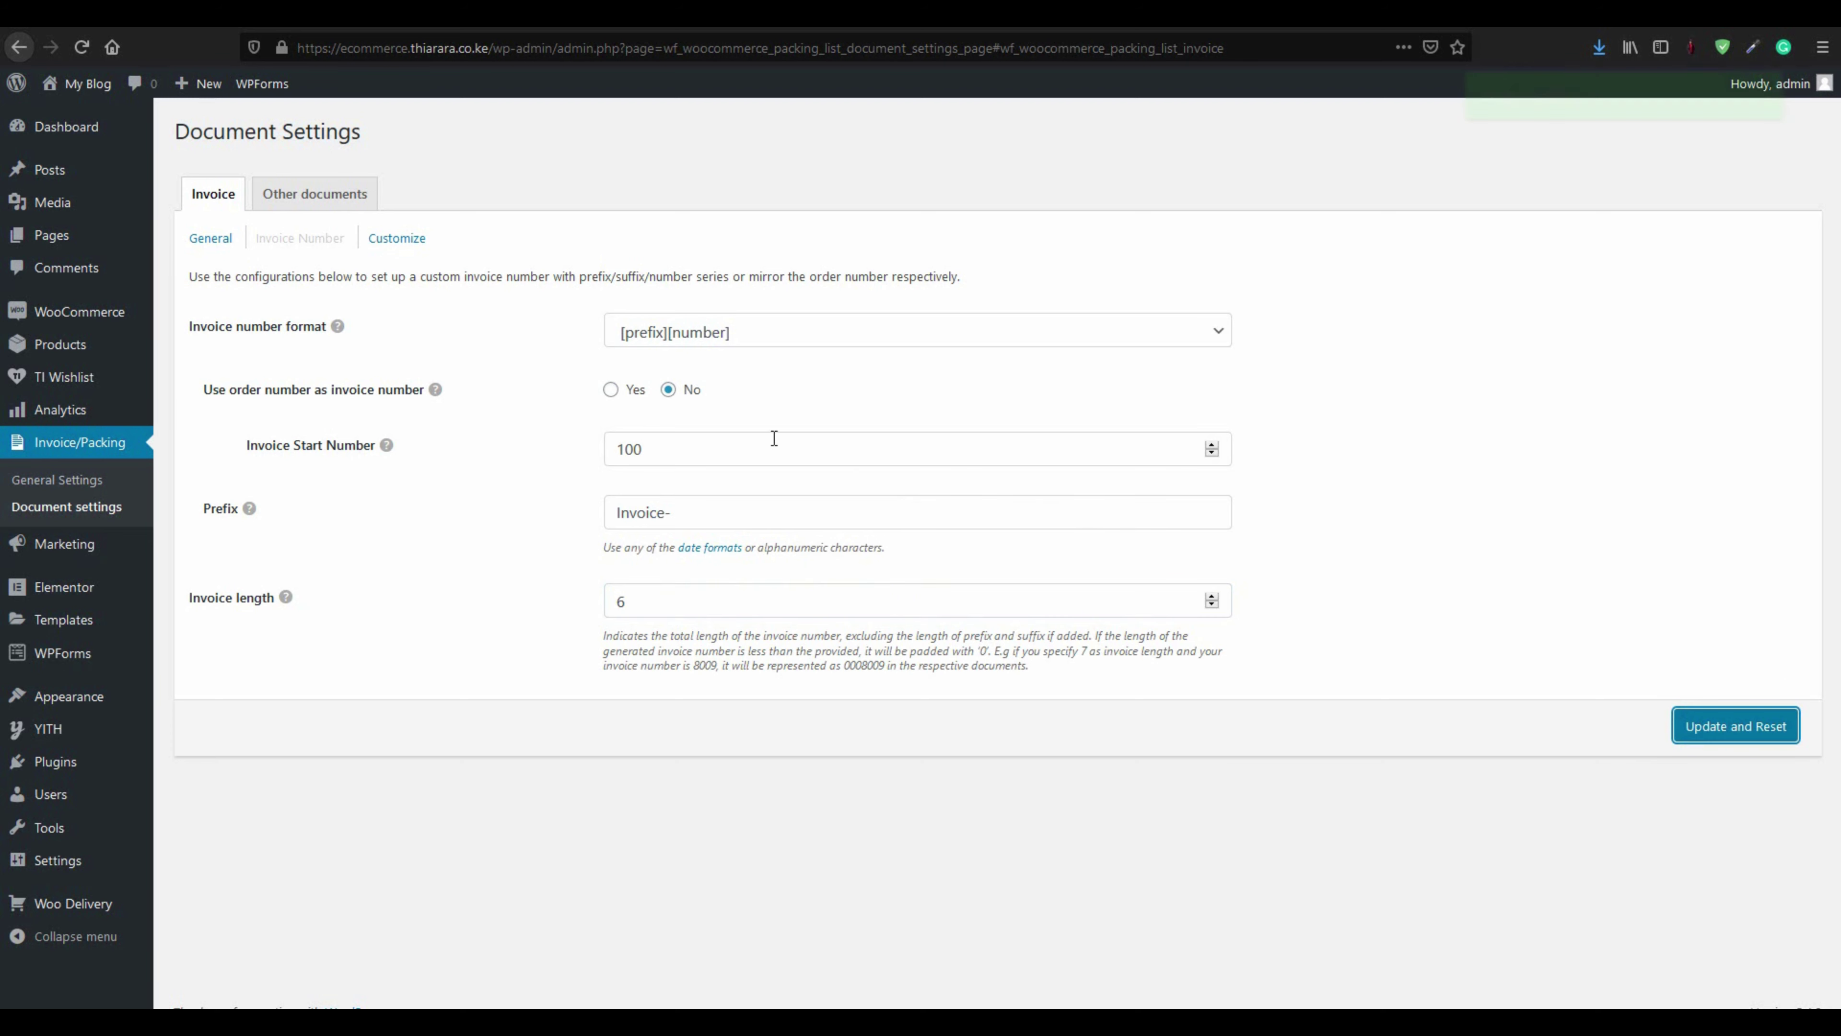
Open the invoice template customization, look over the sample invoice, and open the Company Logo settings
click(377, 242)
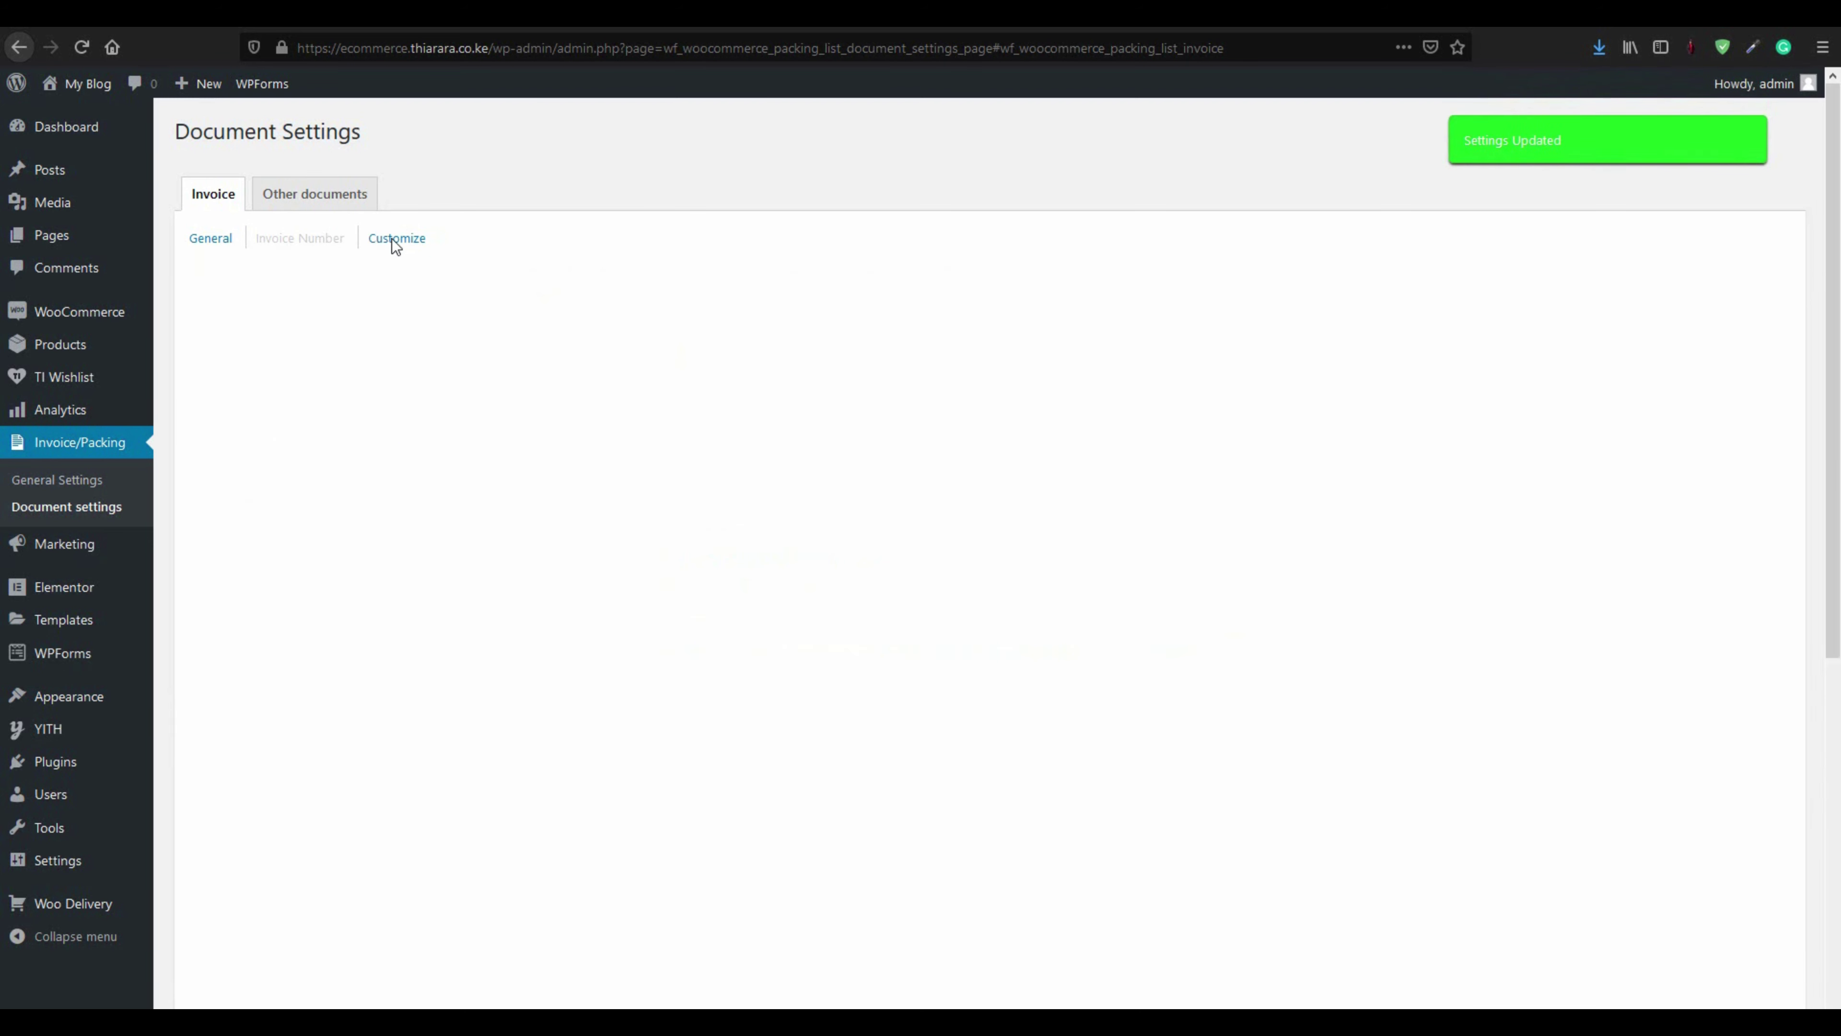
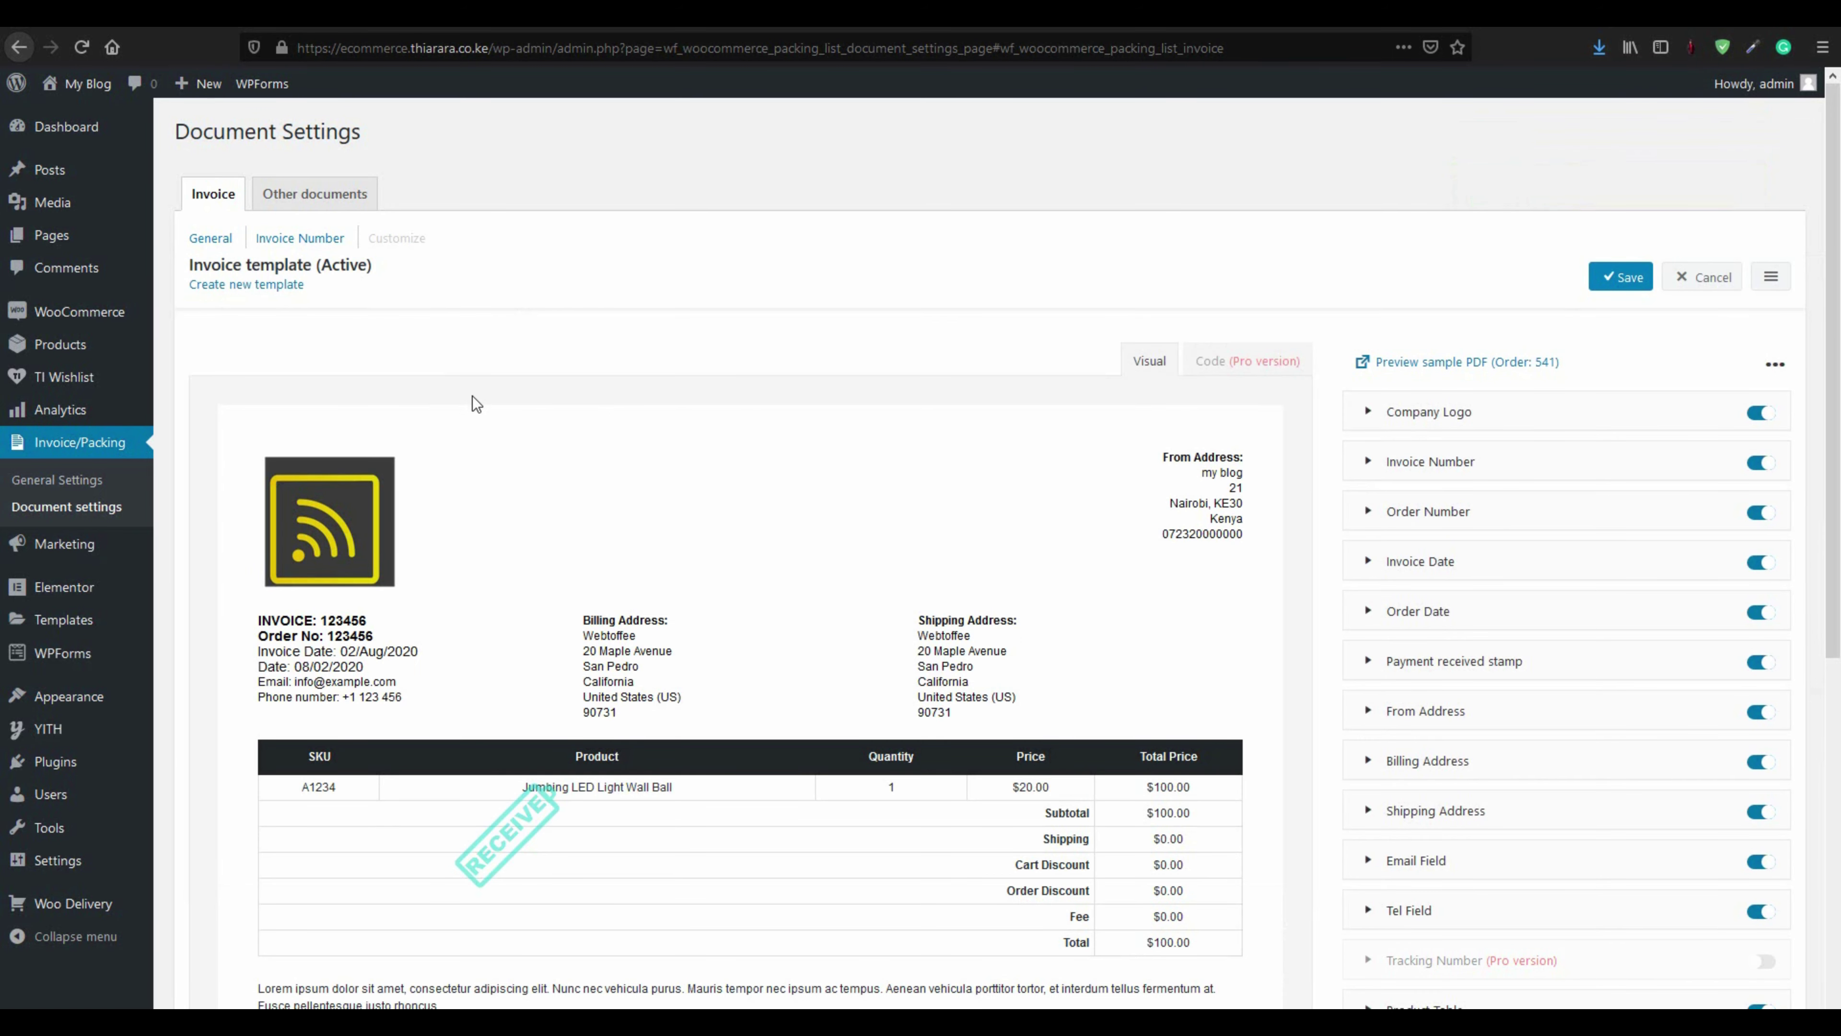
scroll(580, 580, down, 3)
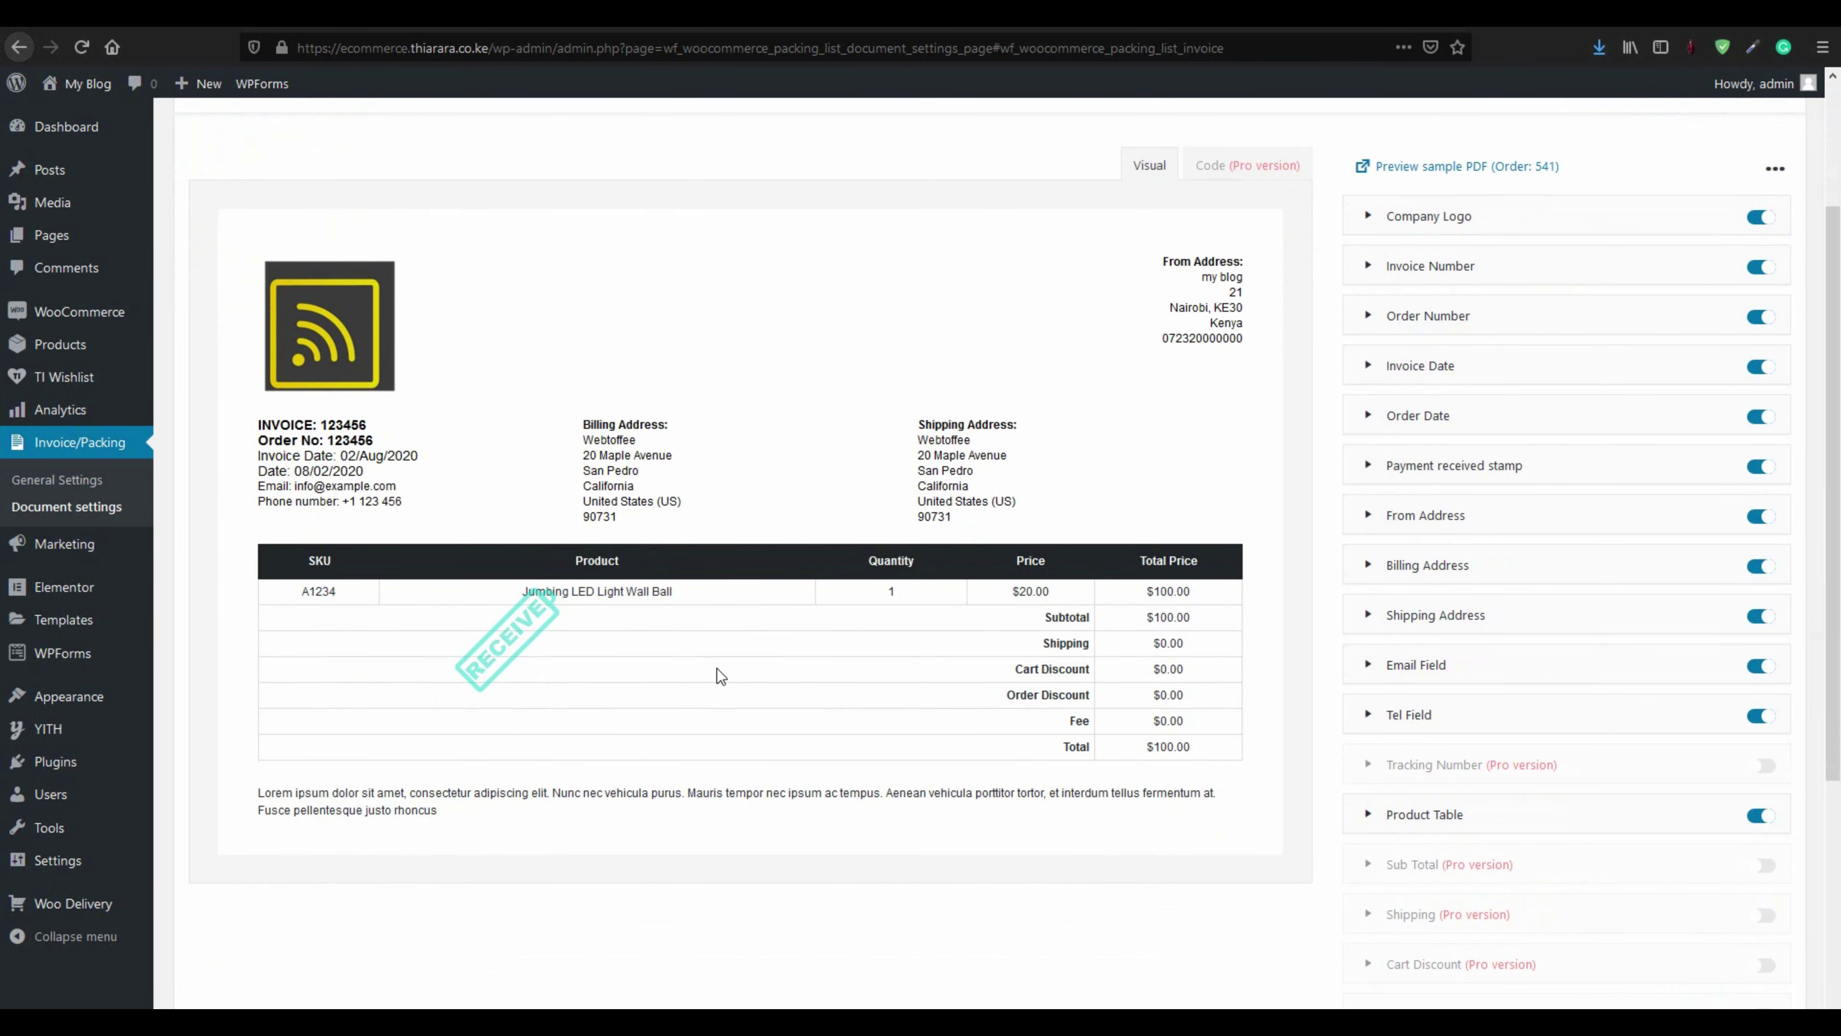
scroll(720, 675, up, 3)
click(536, 583)
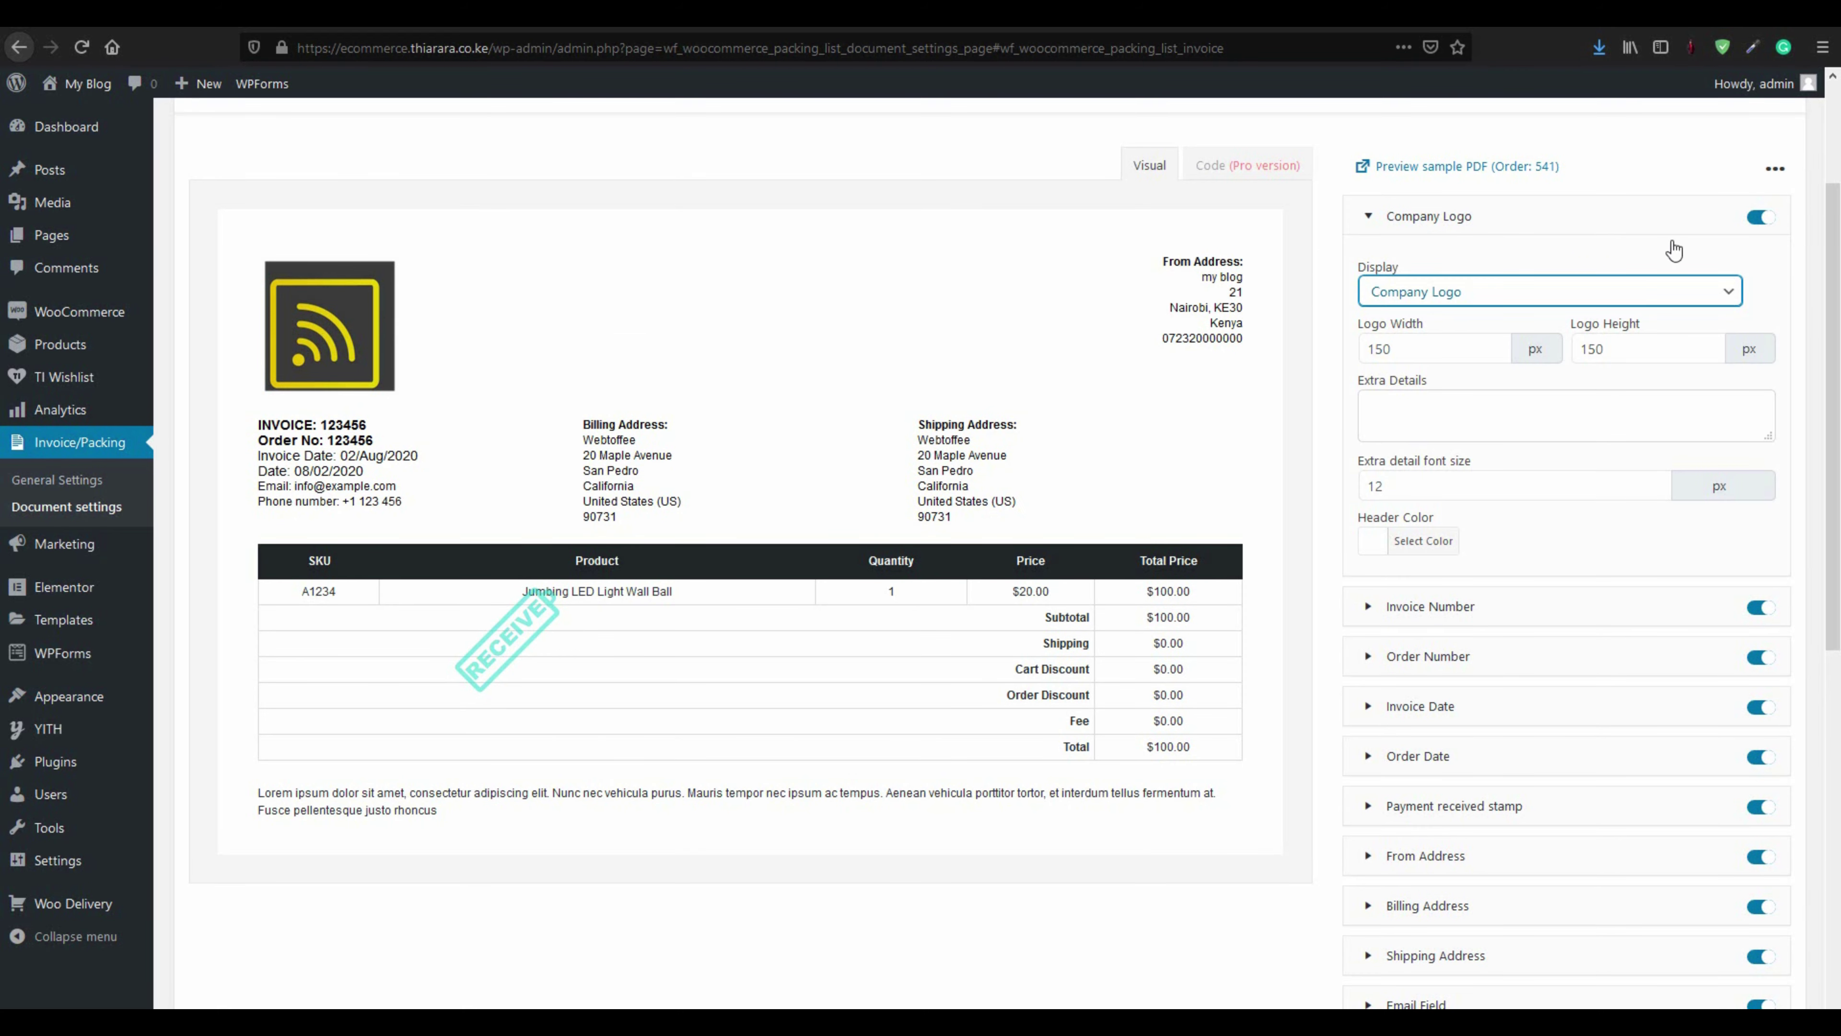
Try hiding the company logo on the invoice template, switch it back on, and collapse its settings
click(1757, 218)
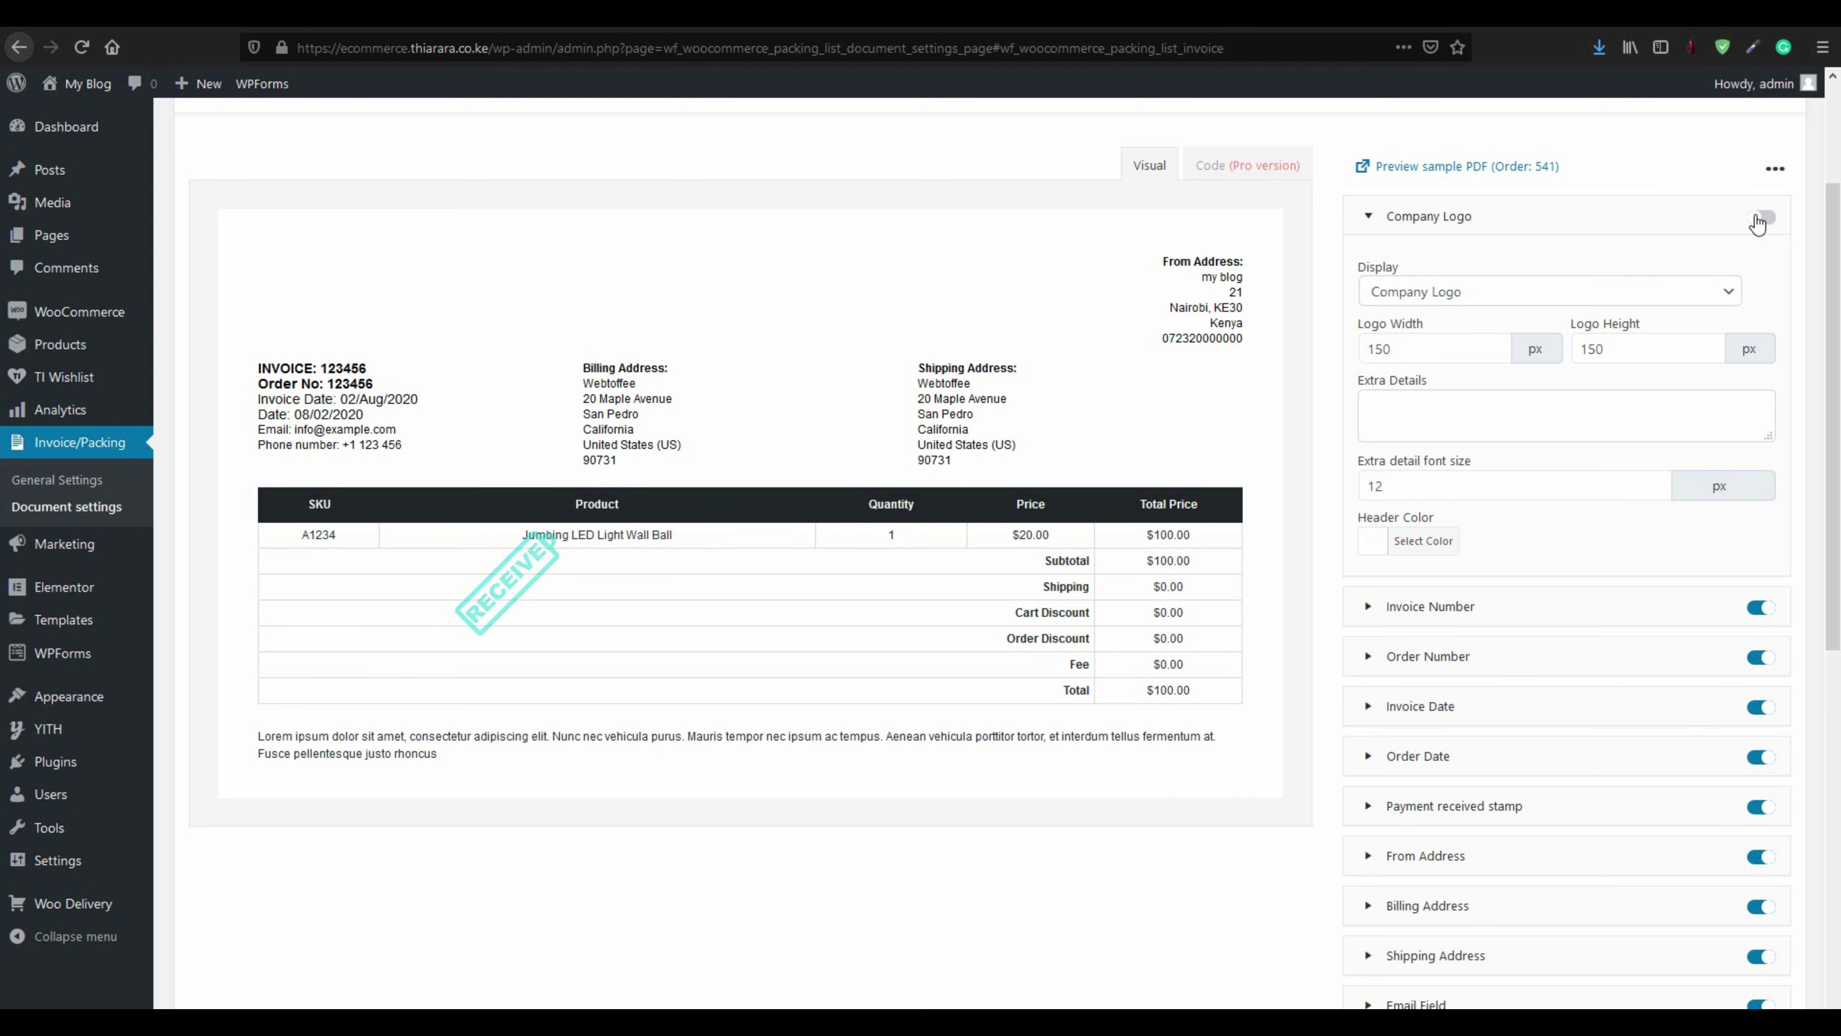
click(1757, 220)
click(1367, 217)
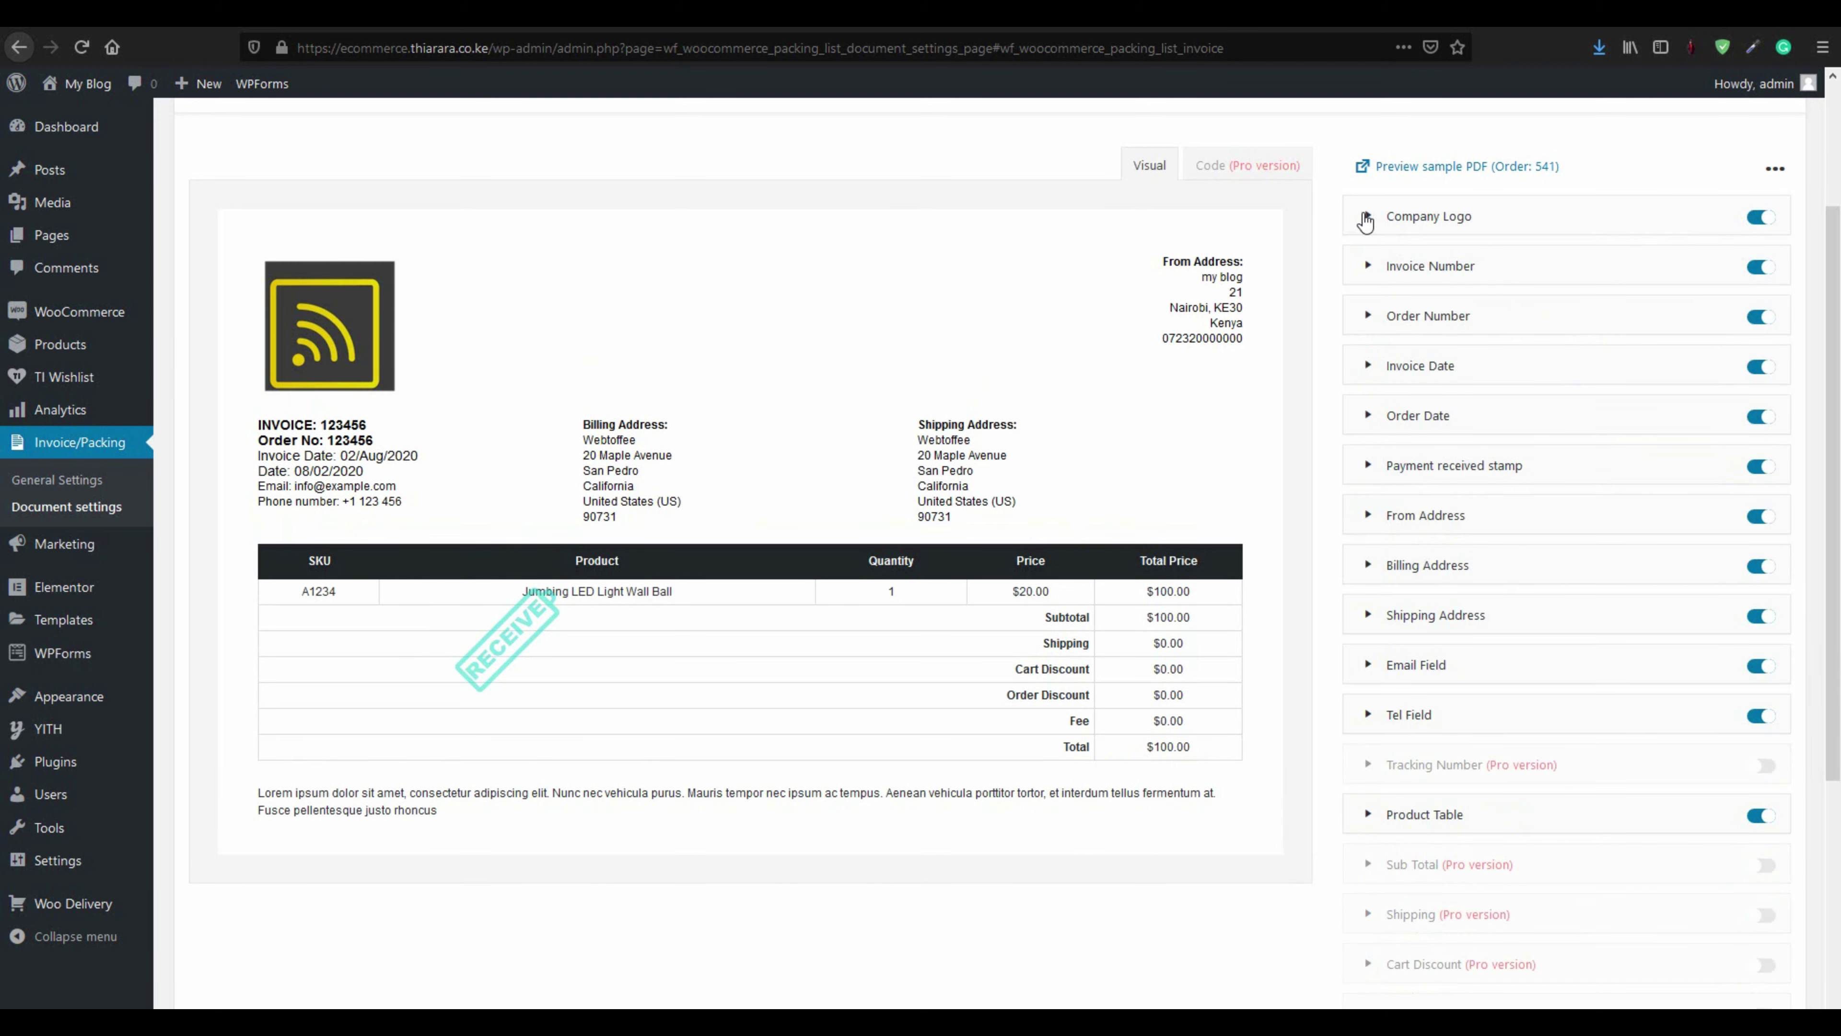
Set the Company Logo section to display Company Name instead of the logo
click(1366, 217)
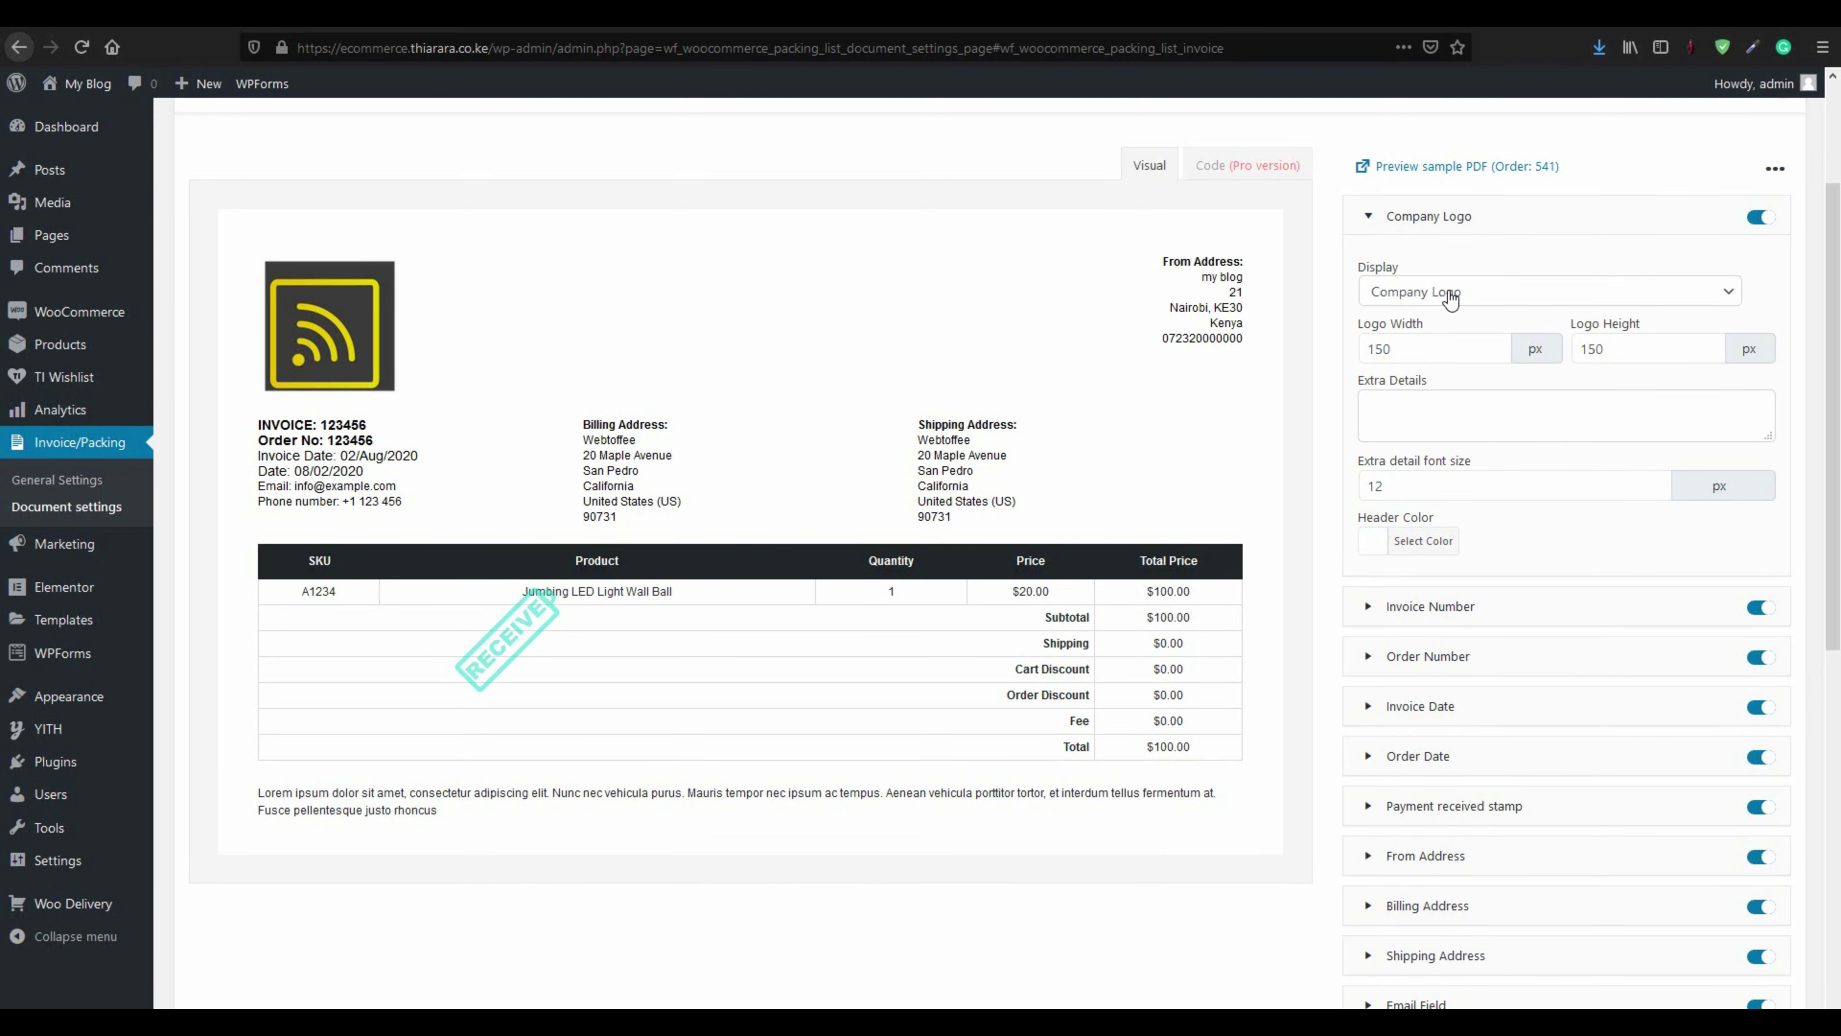
click(1449, 294)
click(1446, 345)
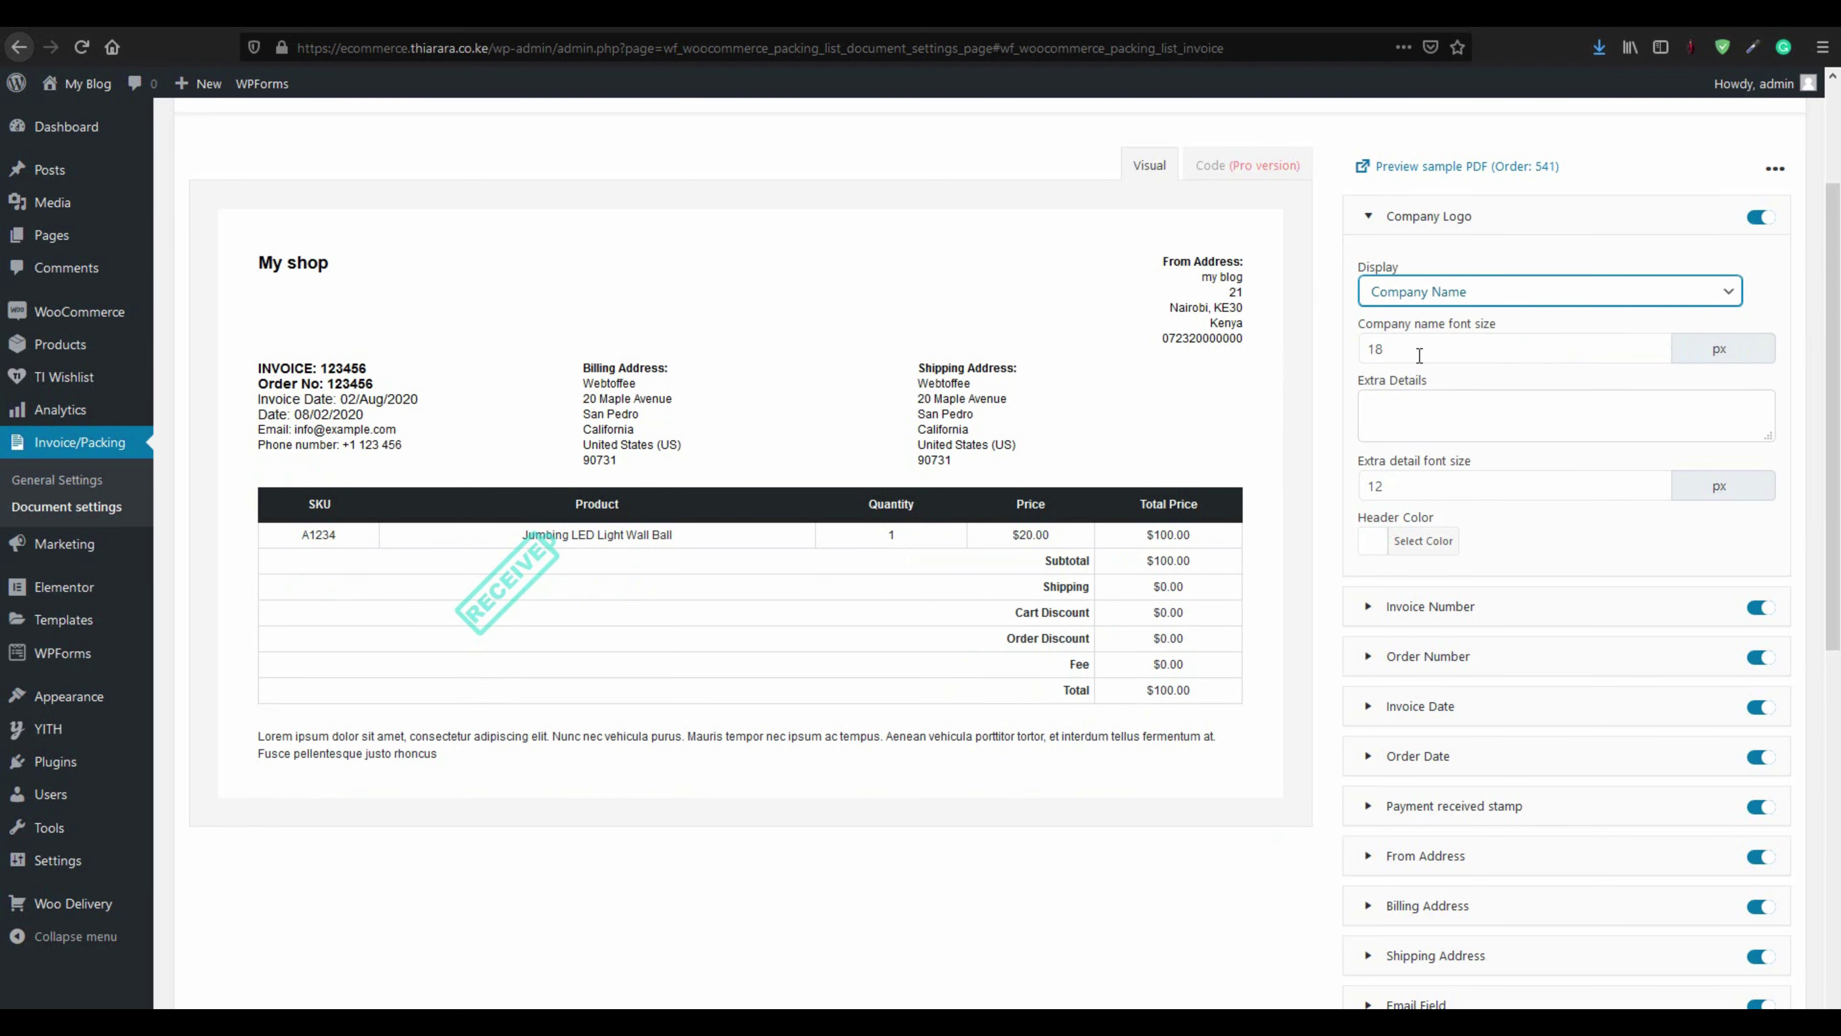
Try larger company name font sizes, ending with 60 px
drag(1419, 355, 1309, 352)
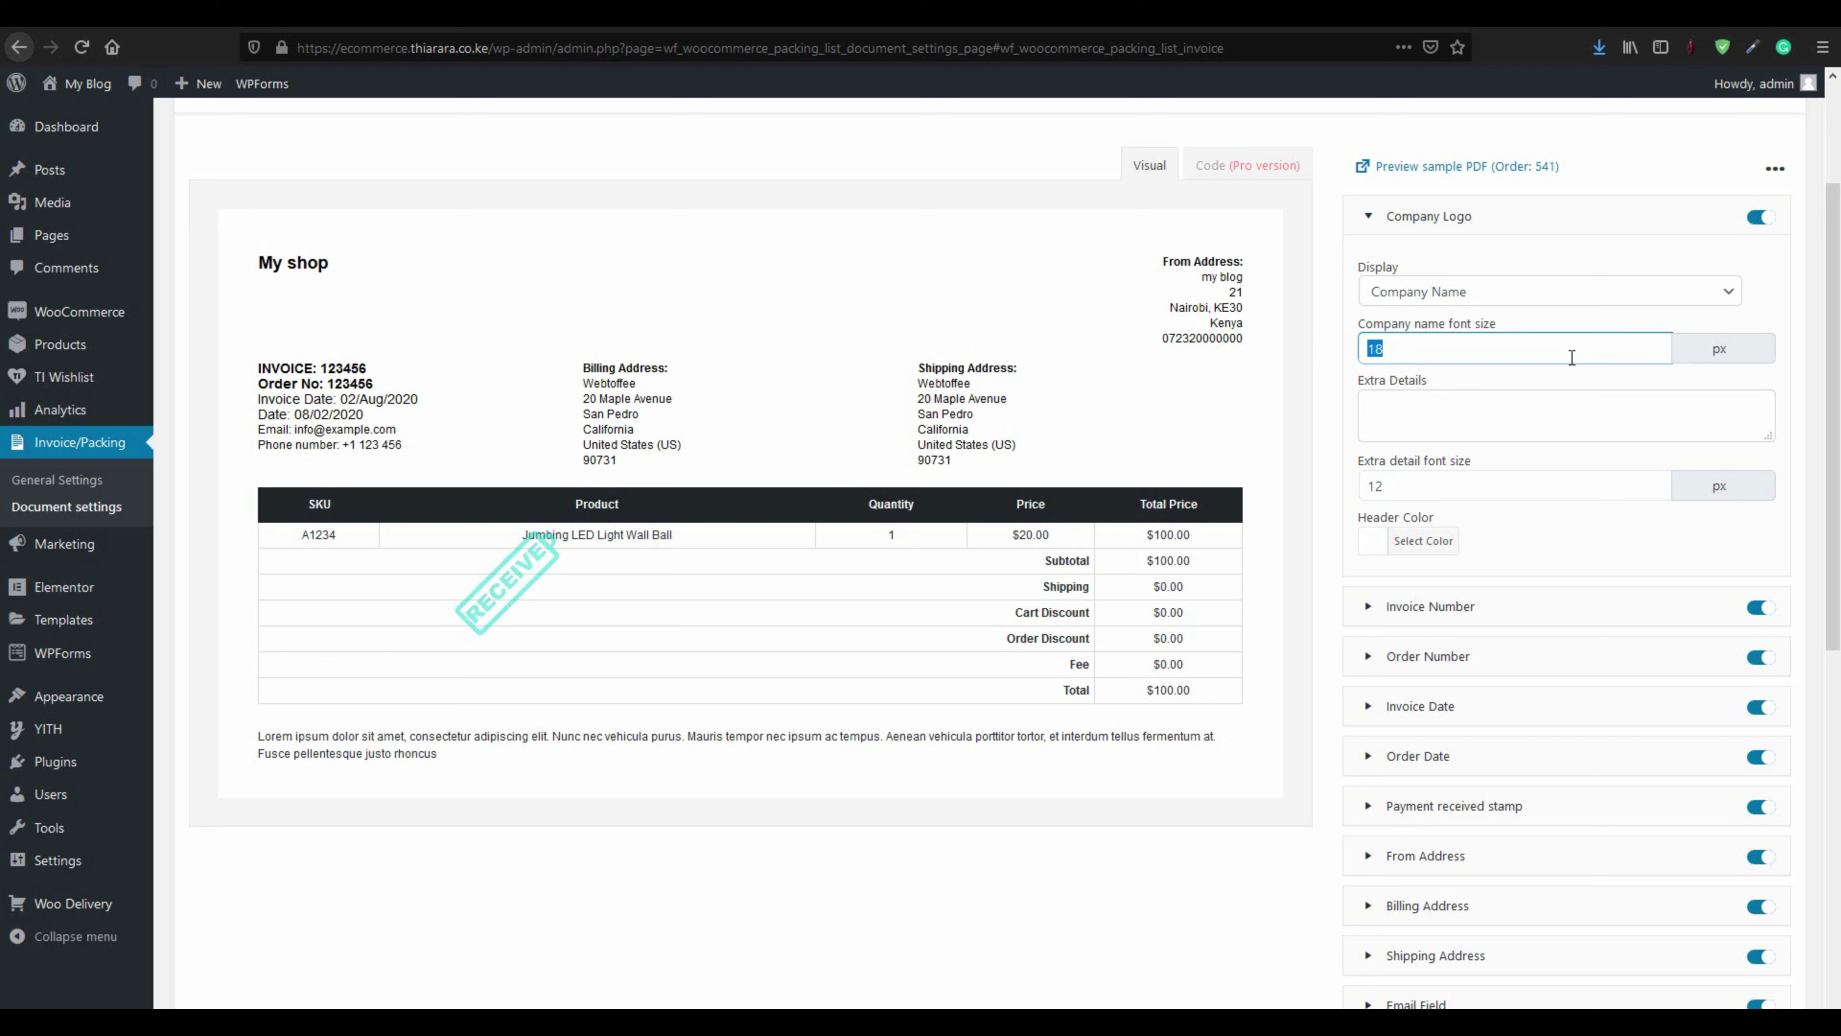
text(20)
key(BackSpace)
text(3)
key(BackSpace)
text(48)
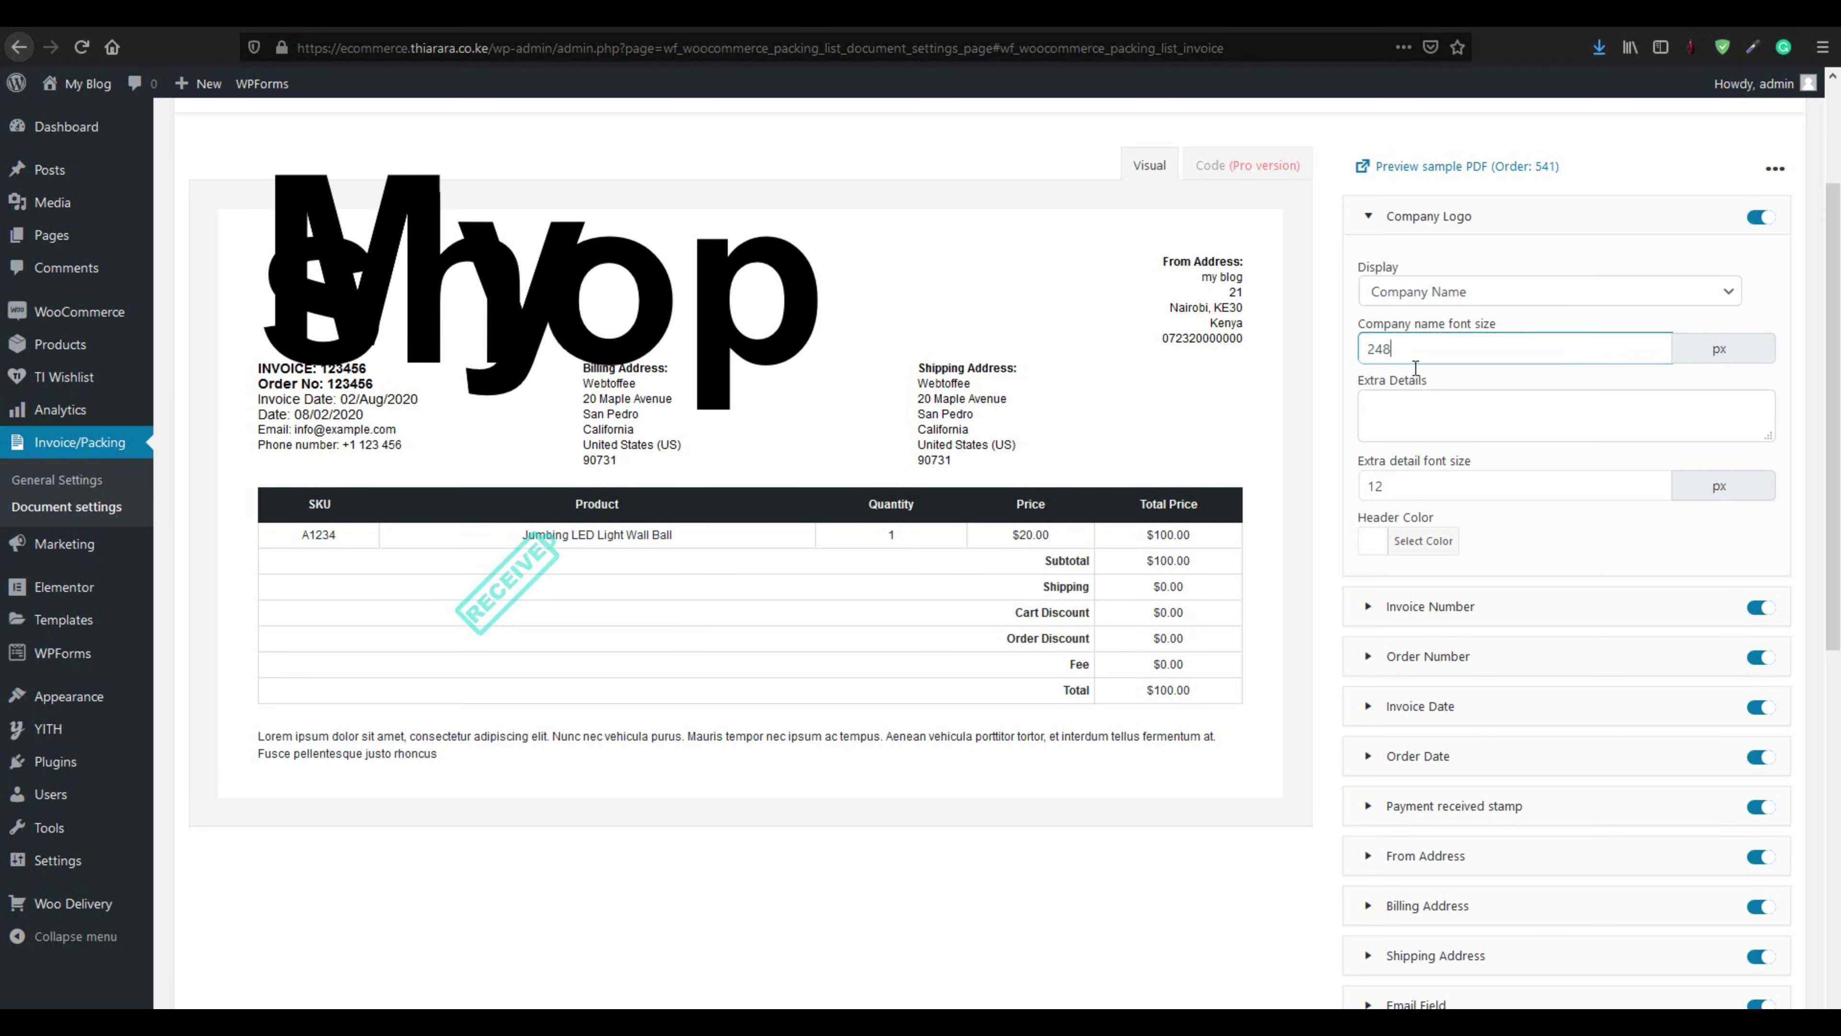
key(ctrl+a)
text(60)
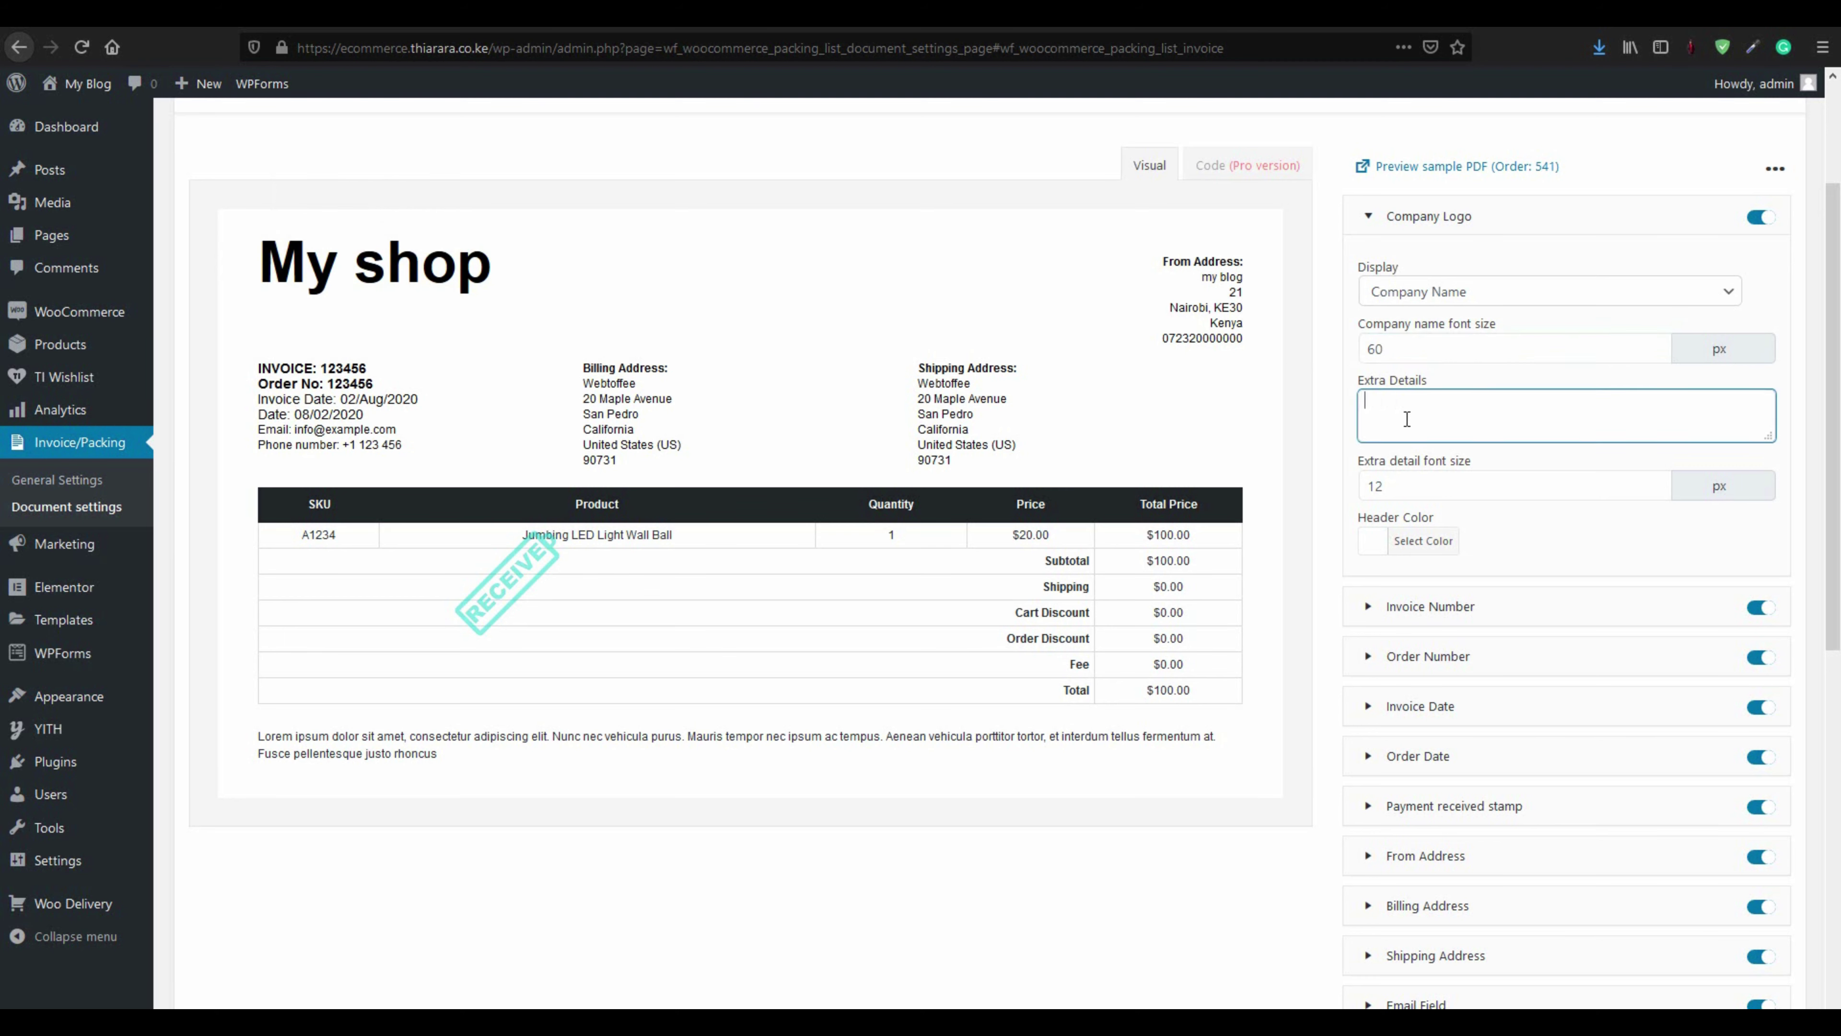
Enter "shop ezzy" as the extra details and set the extra detail font size to 20 px
click(1377, 419)
text(shop ezzy)
key(Tab)
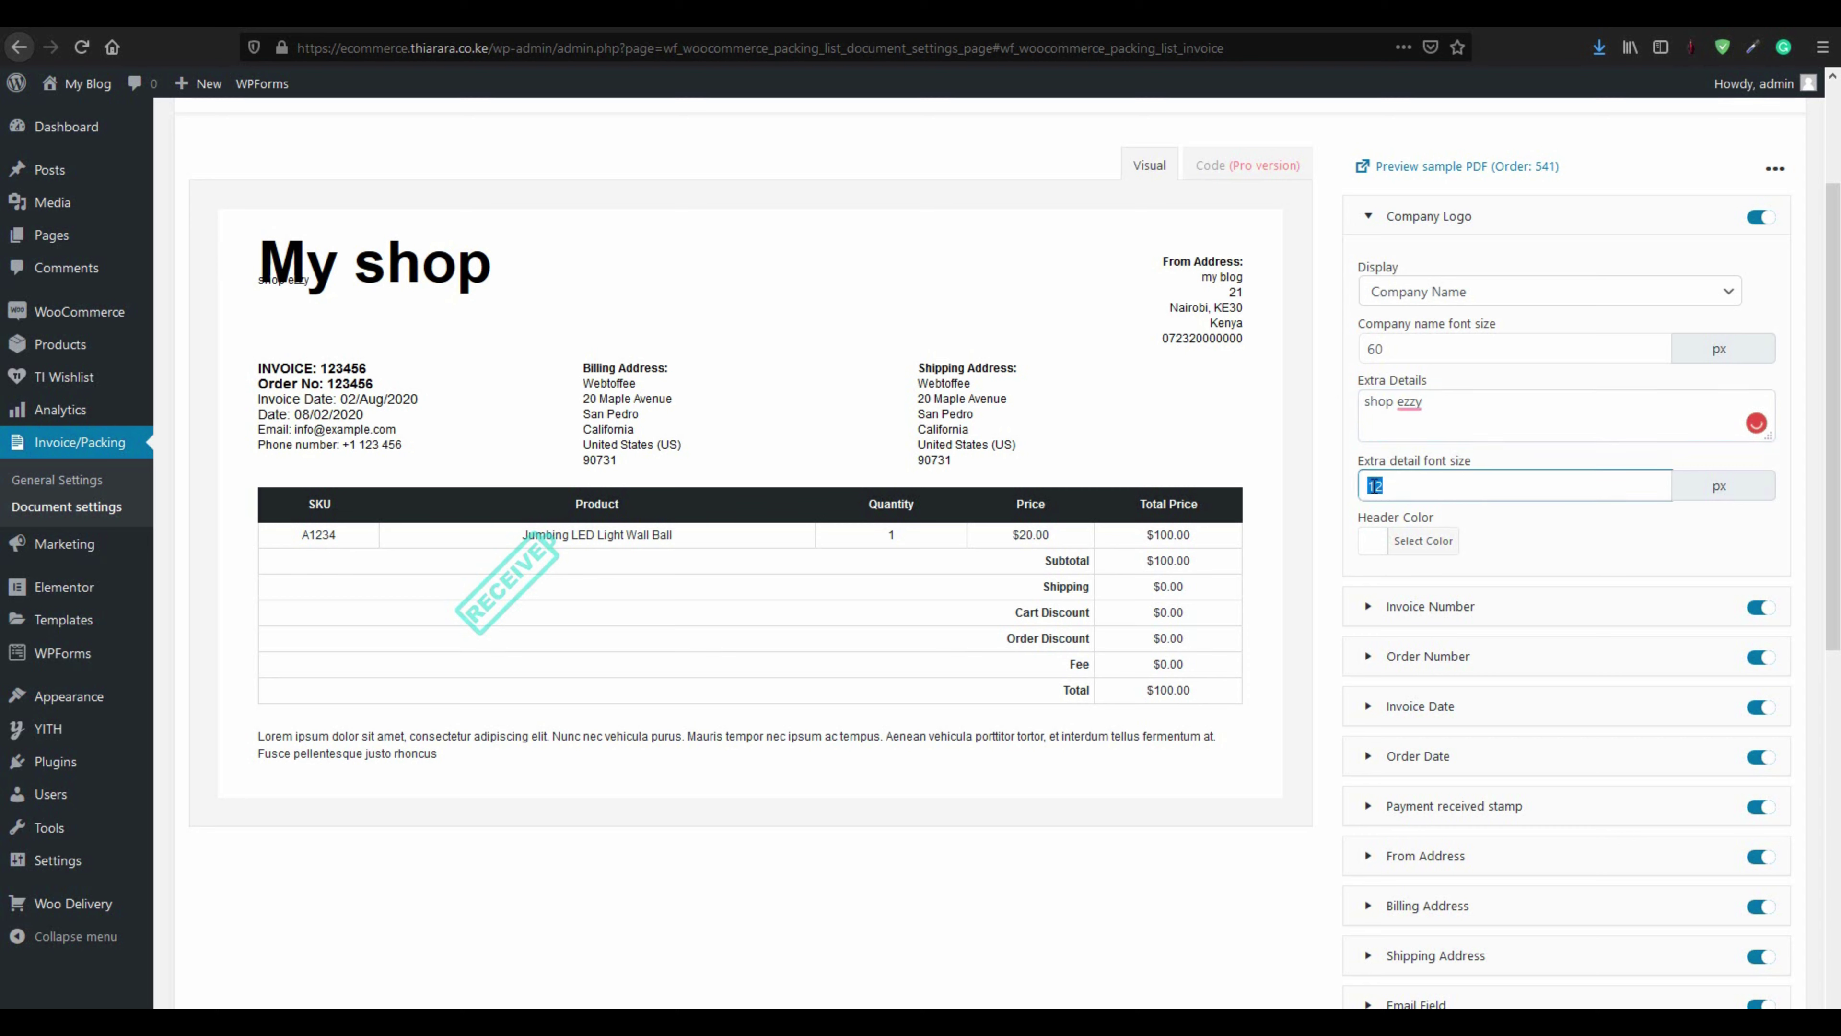
text(20)
Try a company name font size of 40 px, settle on 20 px, and clear the Extra Details text
double_click(1422, 355)
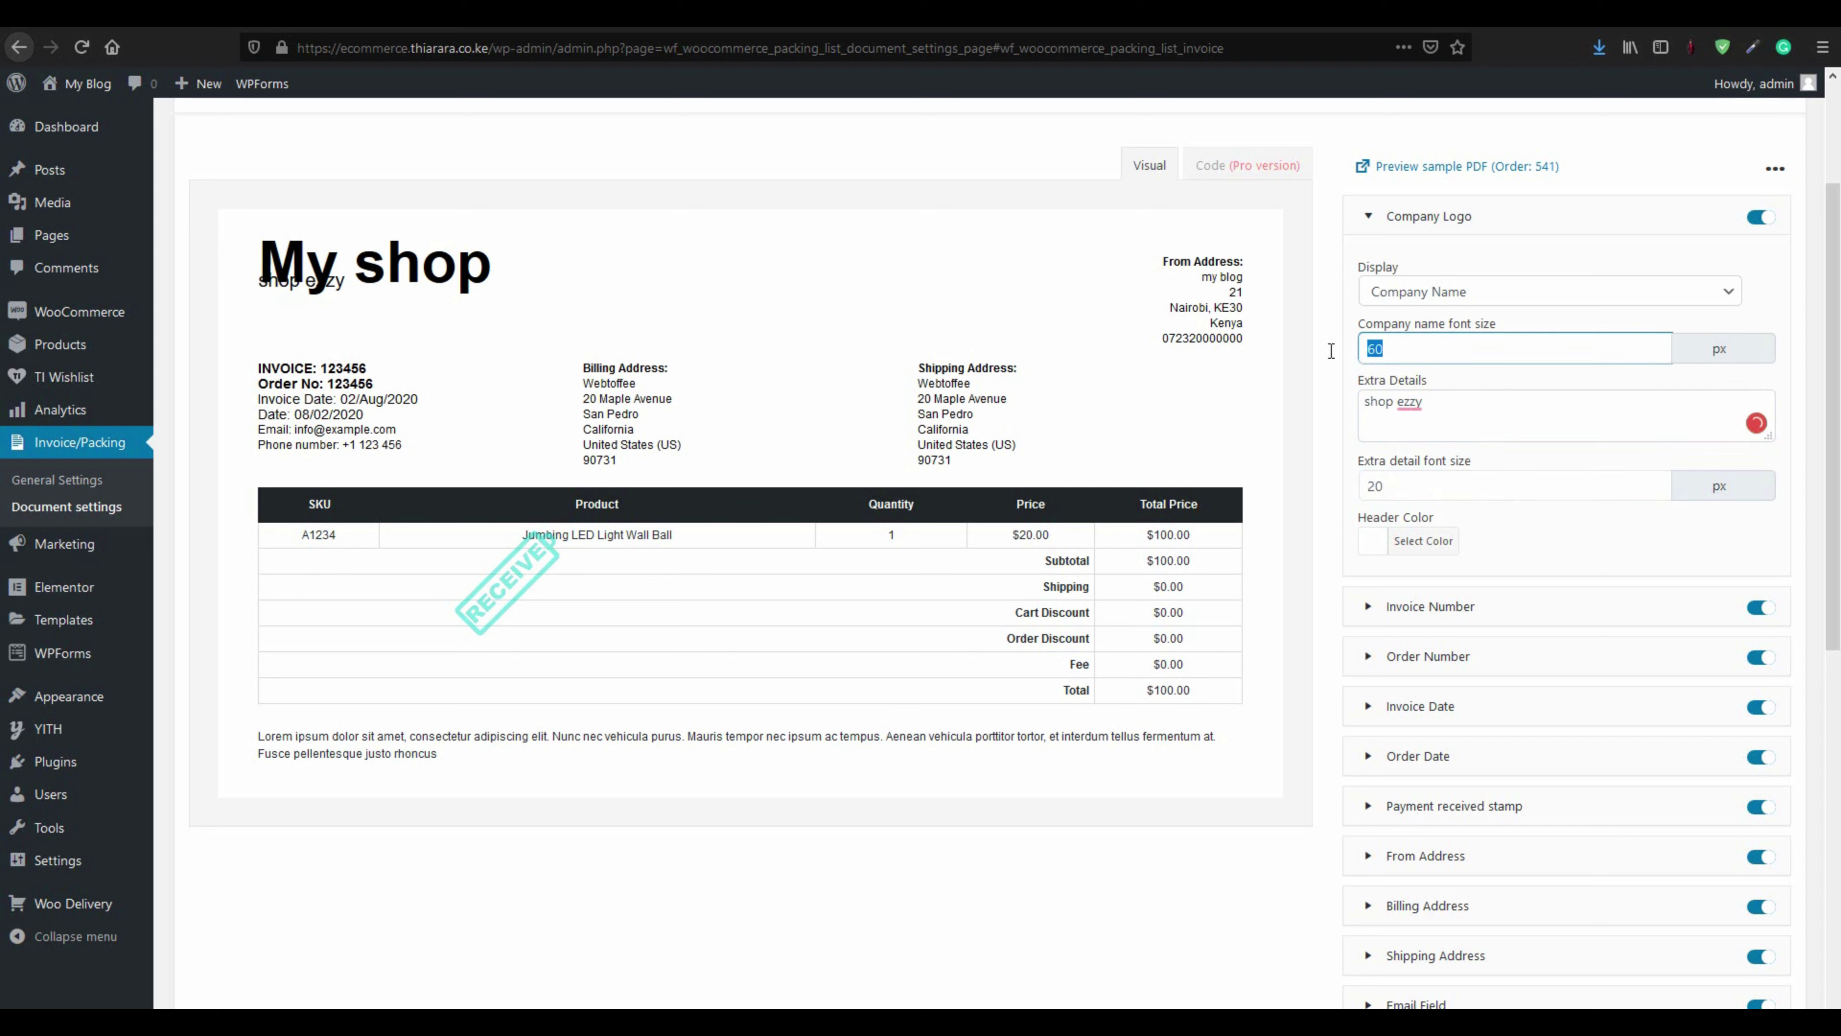
text(40)
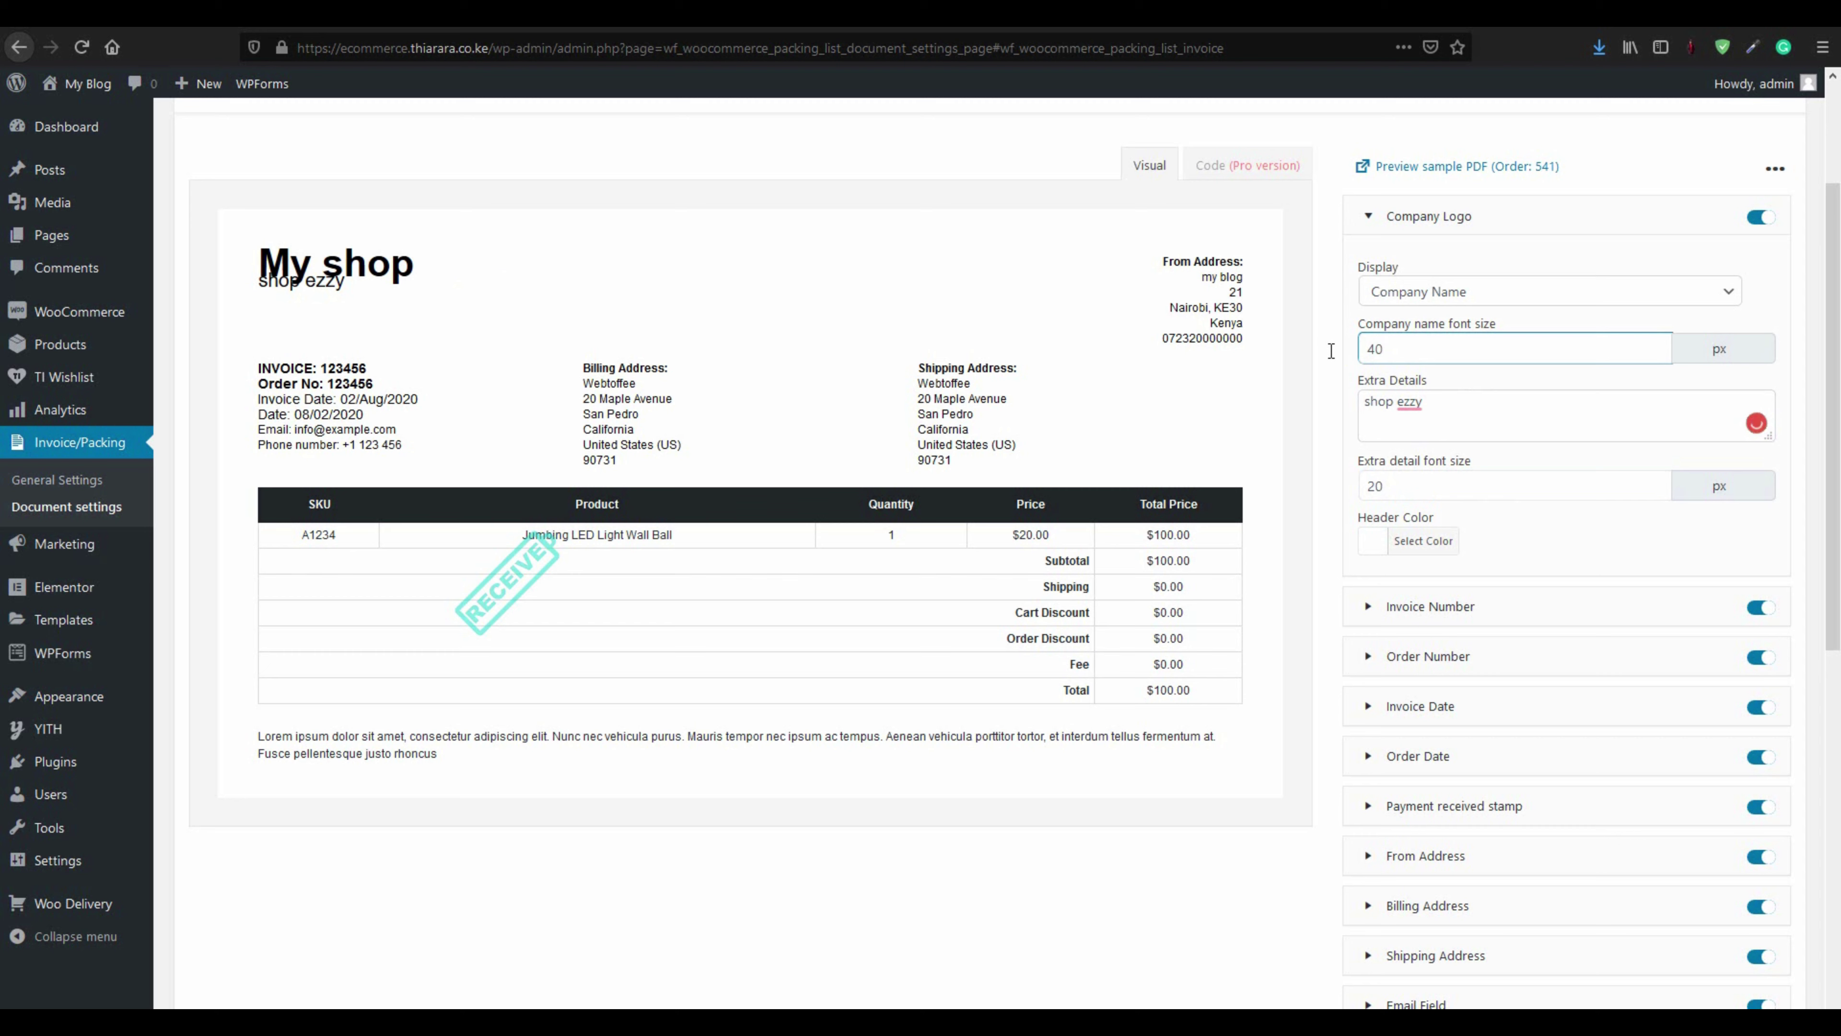
drag(1382, 351, 1307, 358)
text(20)
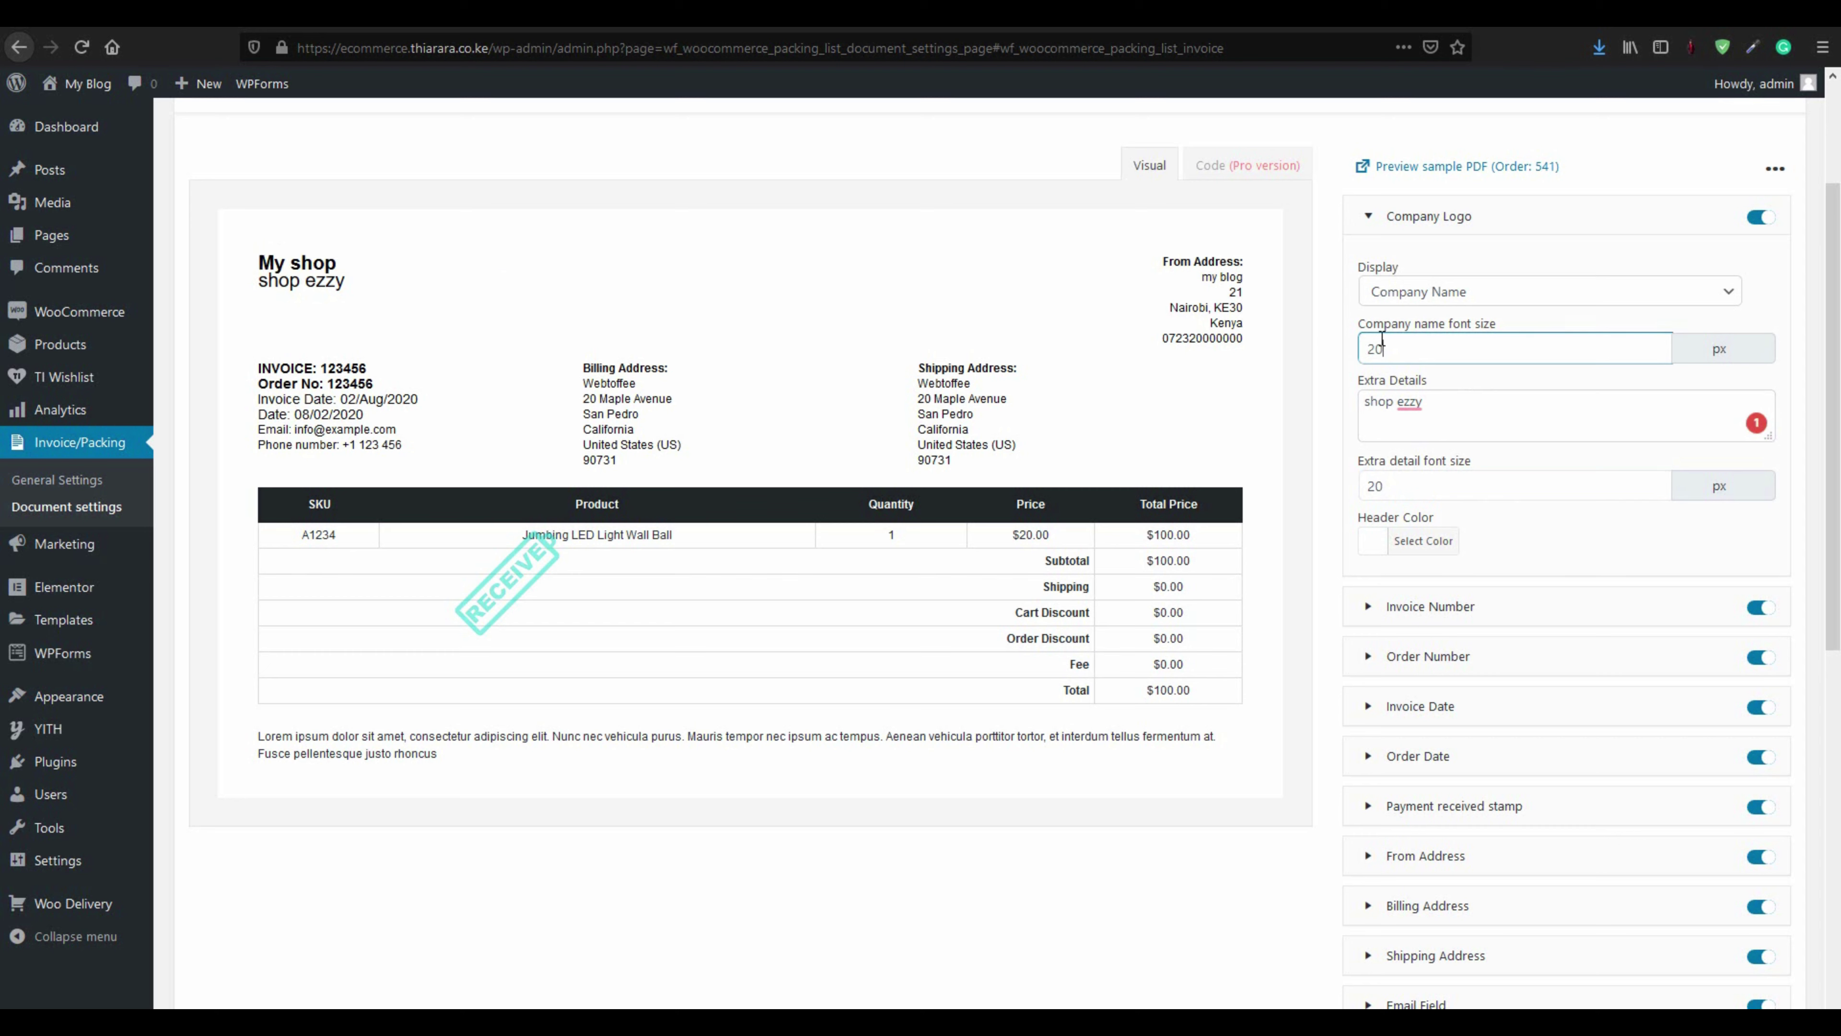
triple_click(1438, 414)
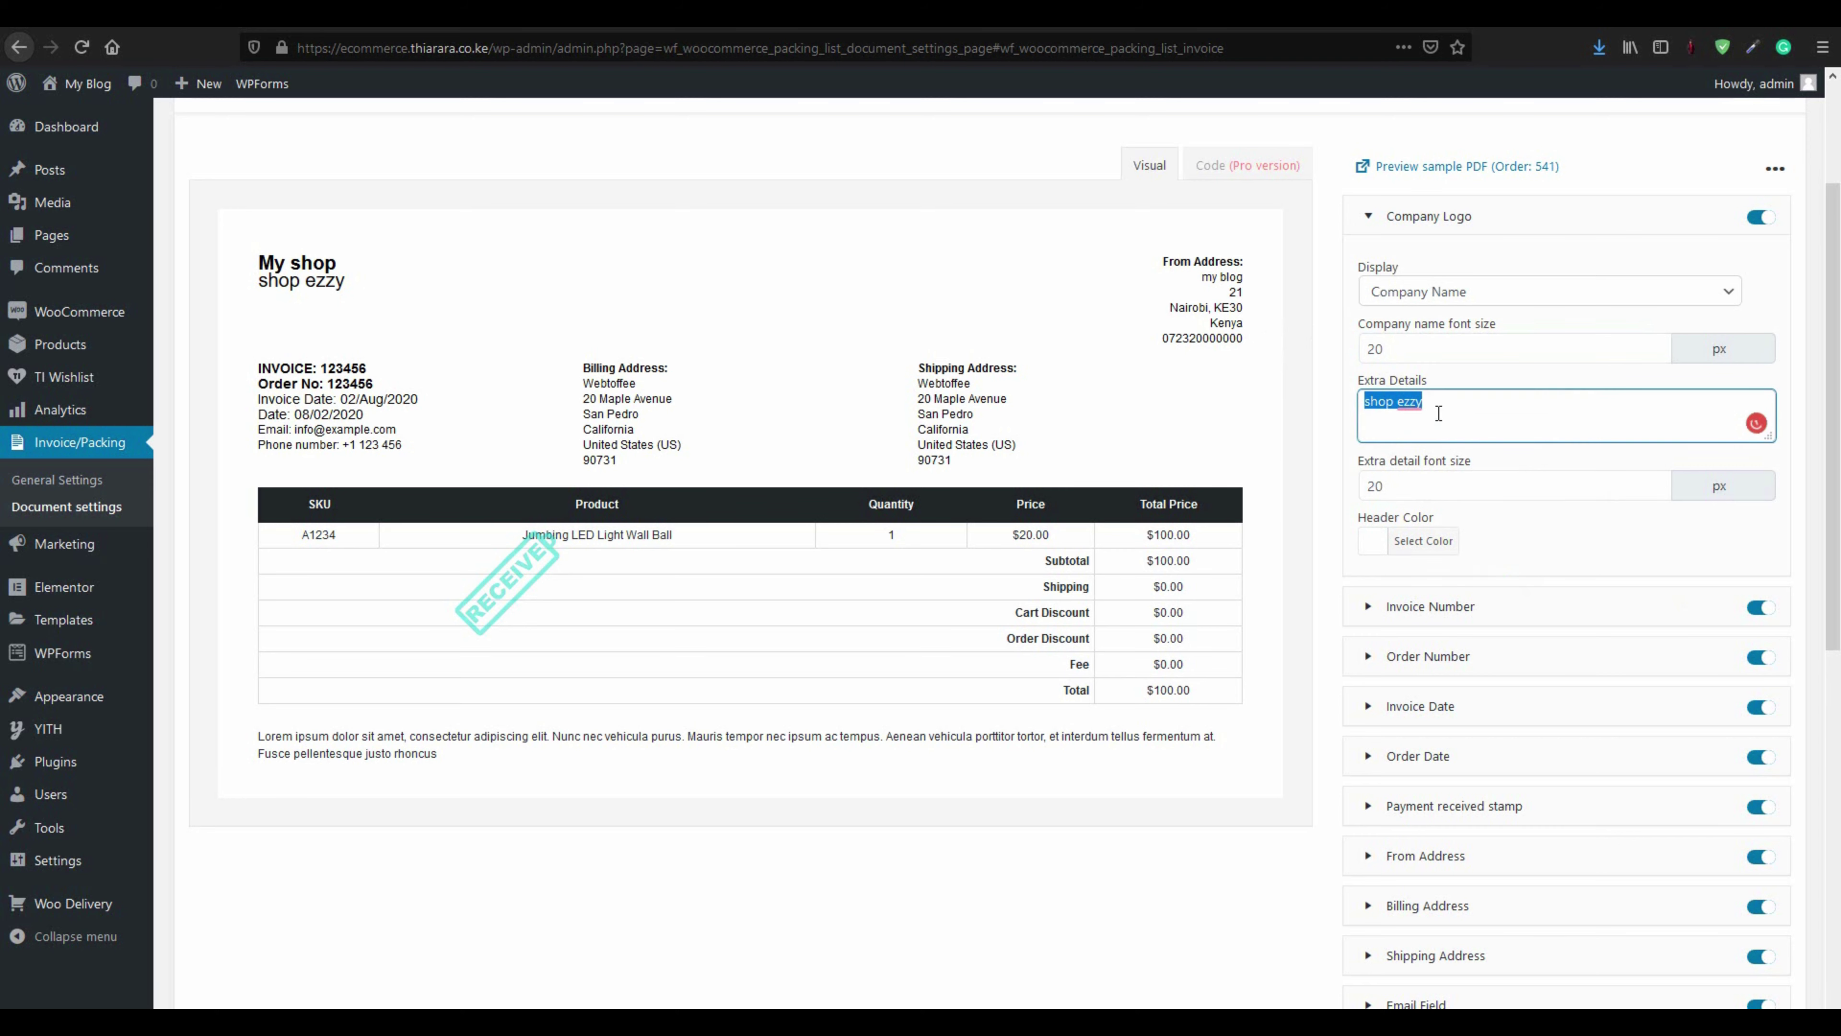
key(BackSpace)
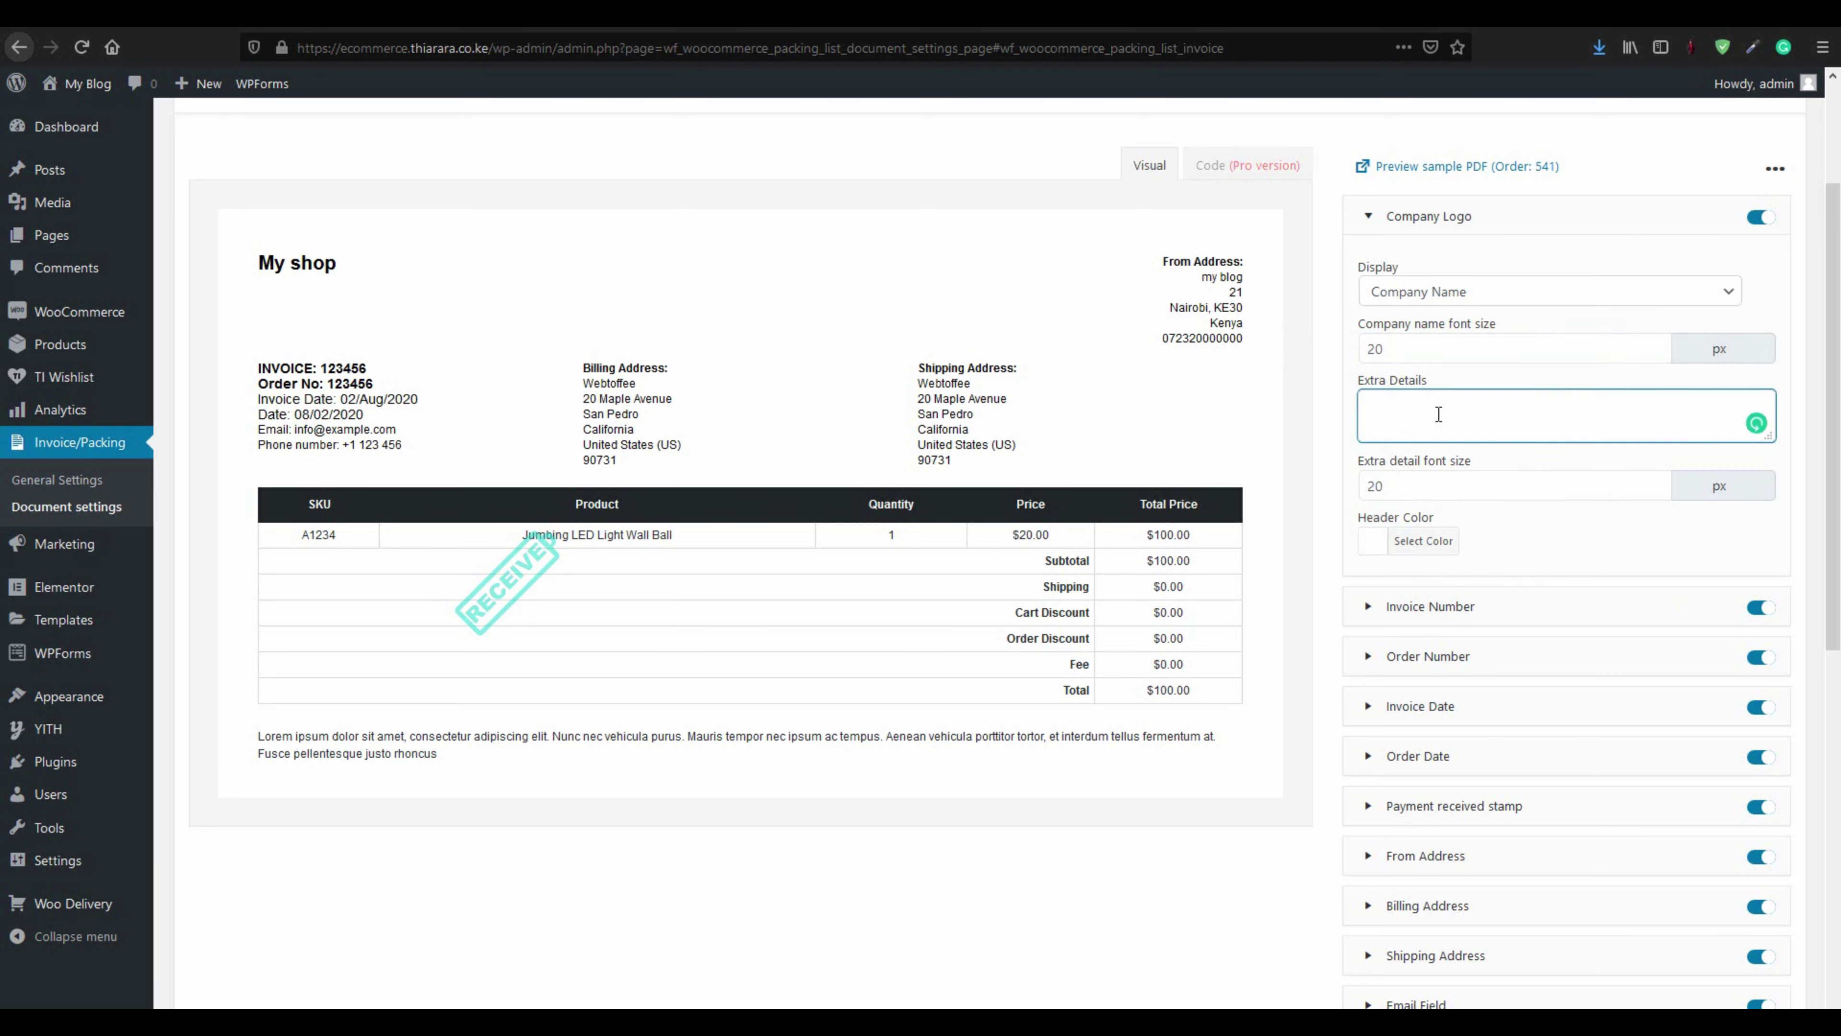
click(1426, 349)
Try green, red and black as the header color, set it back to white, and collapse the Company Logo settings
click(1377, 545)
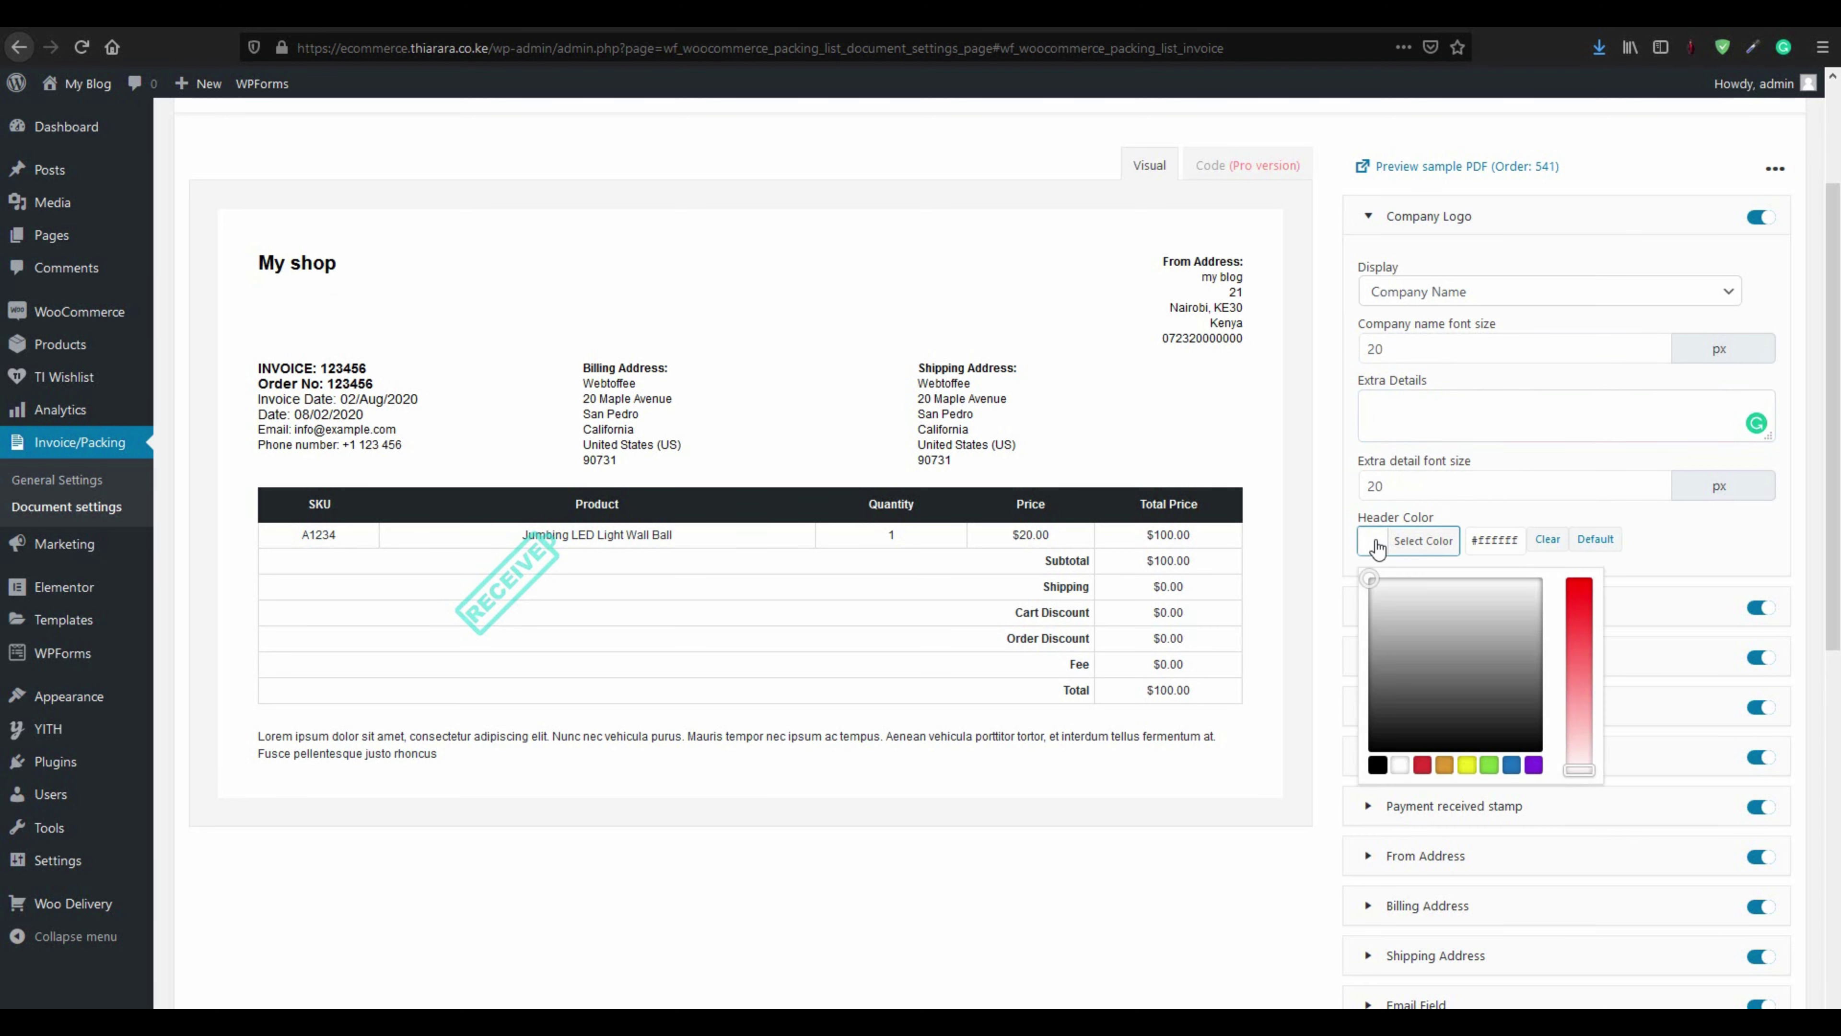
click(1488, 764)
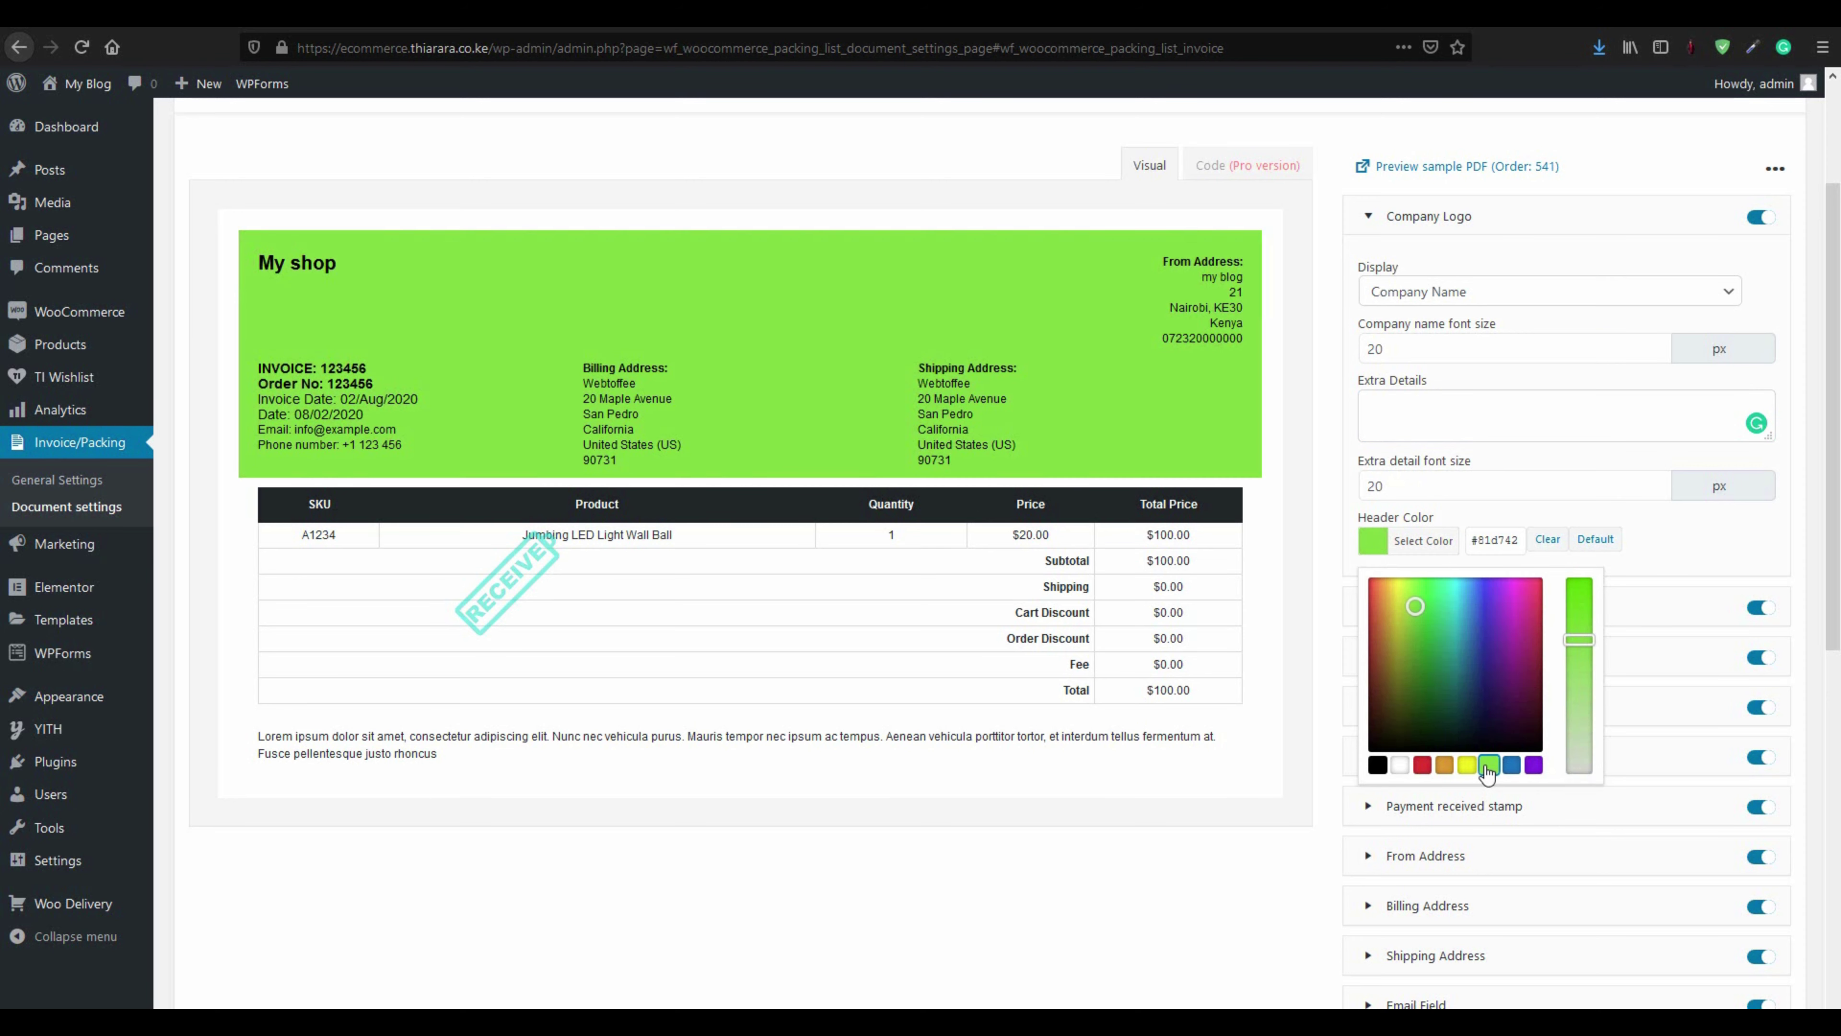
click(1421, 765)
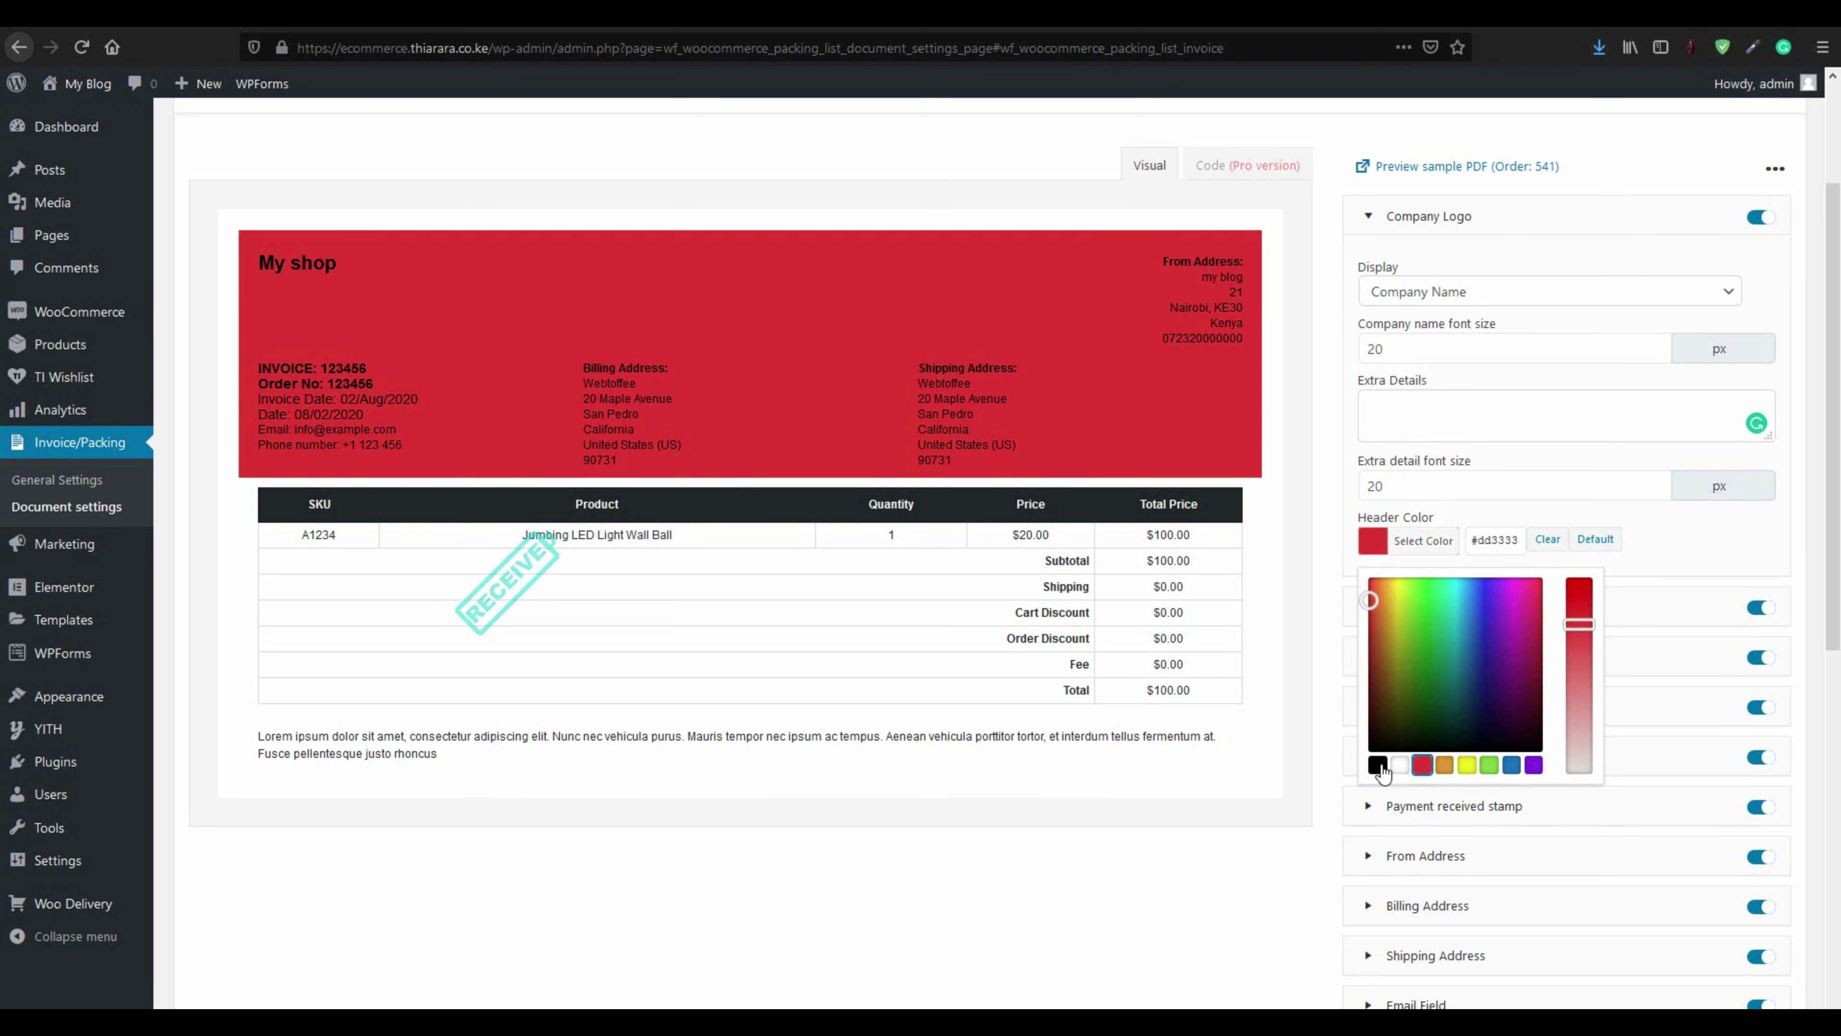
click(1378, 765)
click(1400, 765)
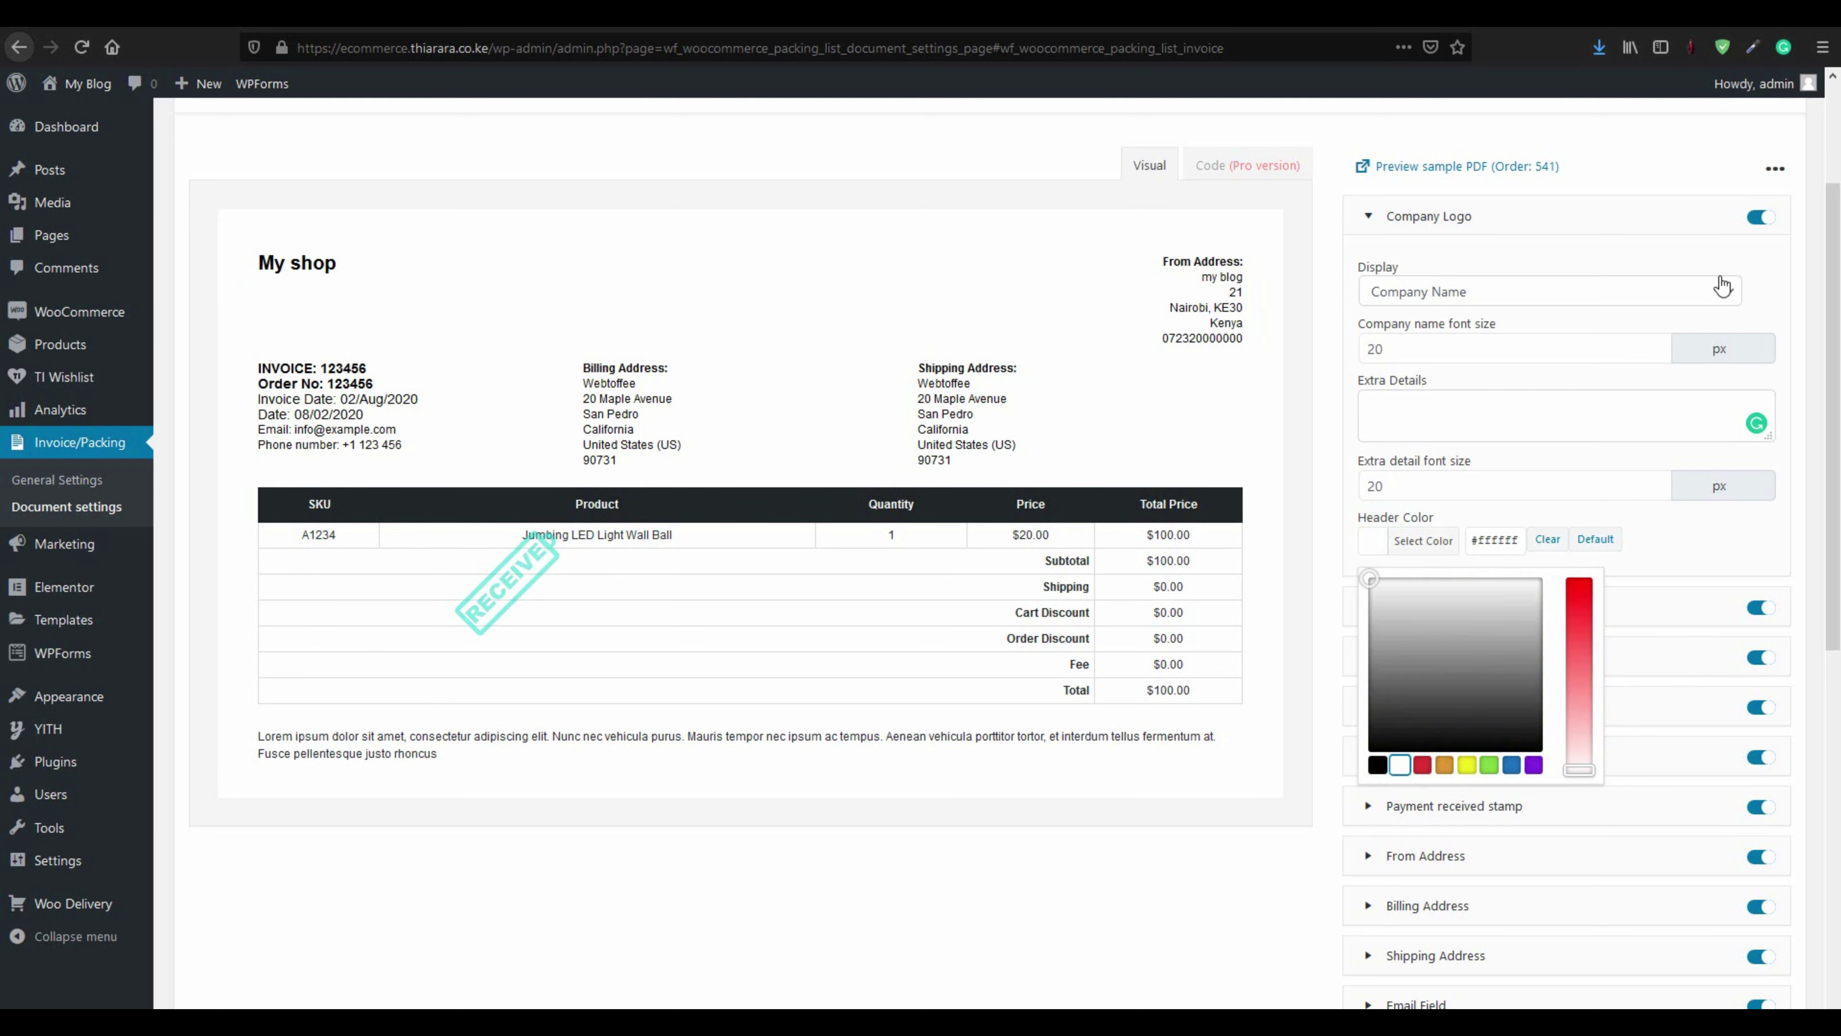
click(1369, 218)
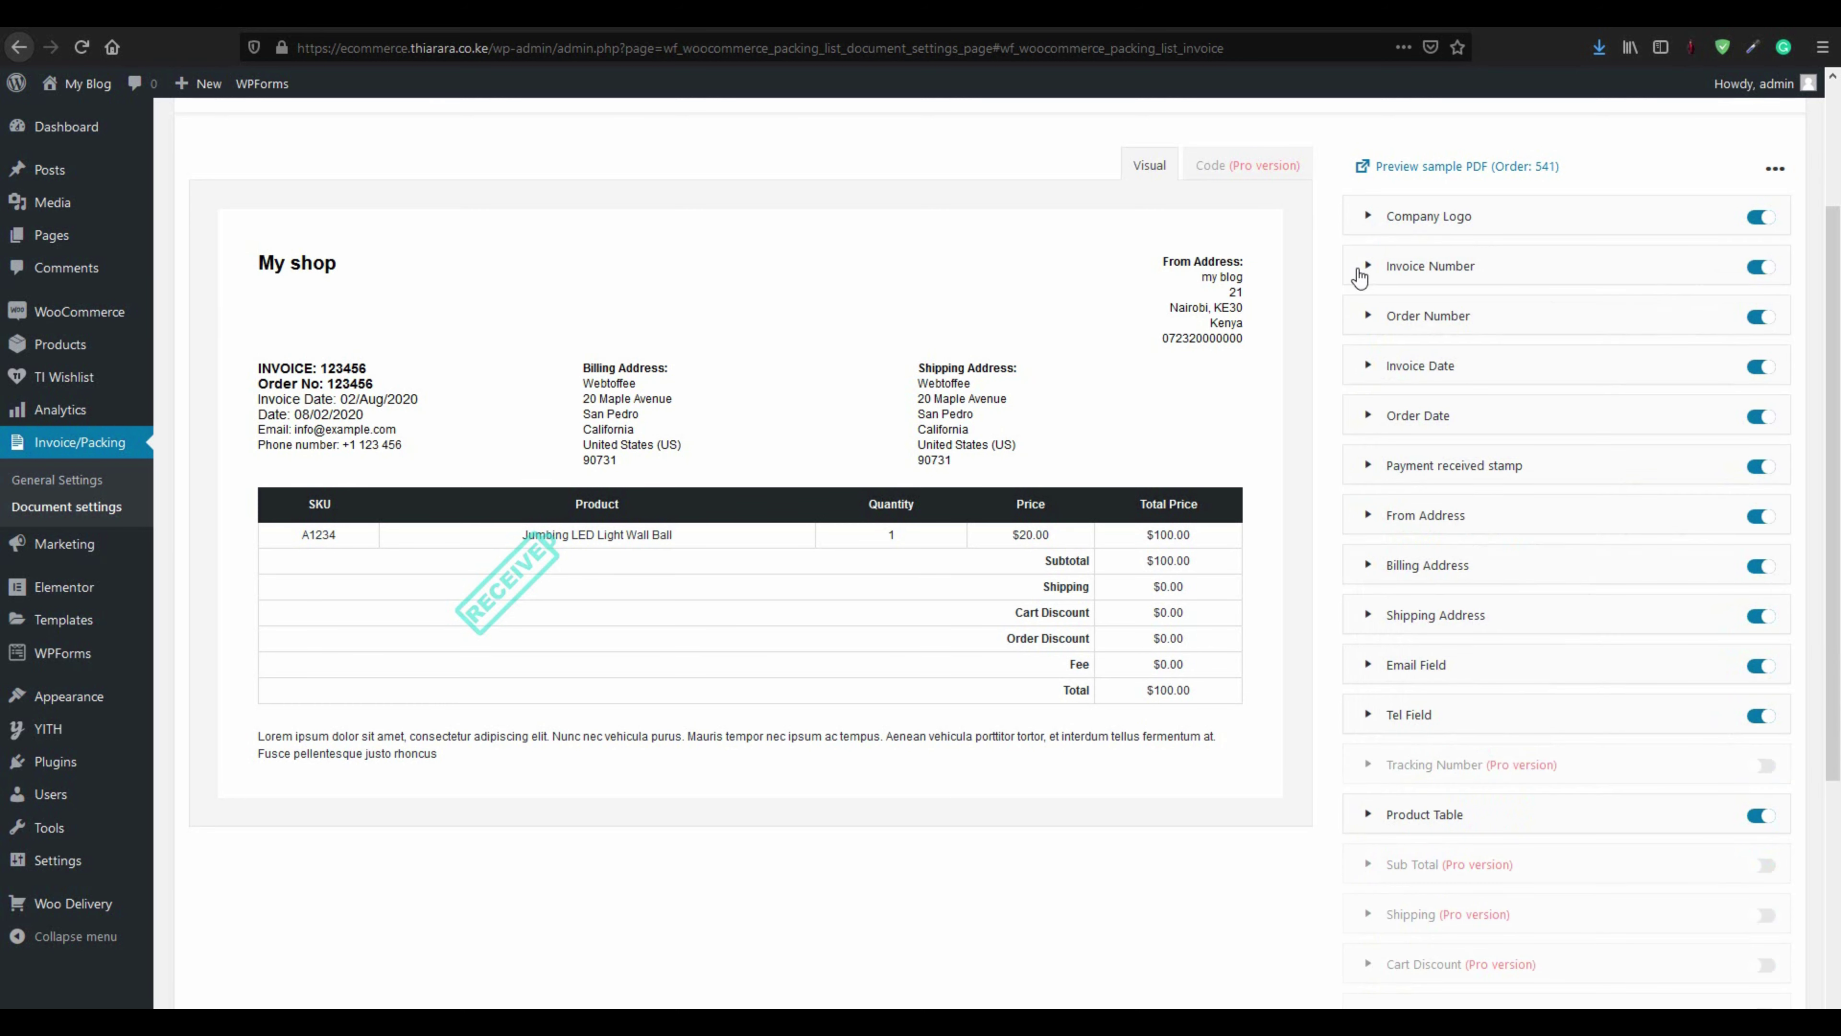
Try replacing the word INVOICE in the Invoice Number label with "my", and undo the change
click(1368, 269)
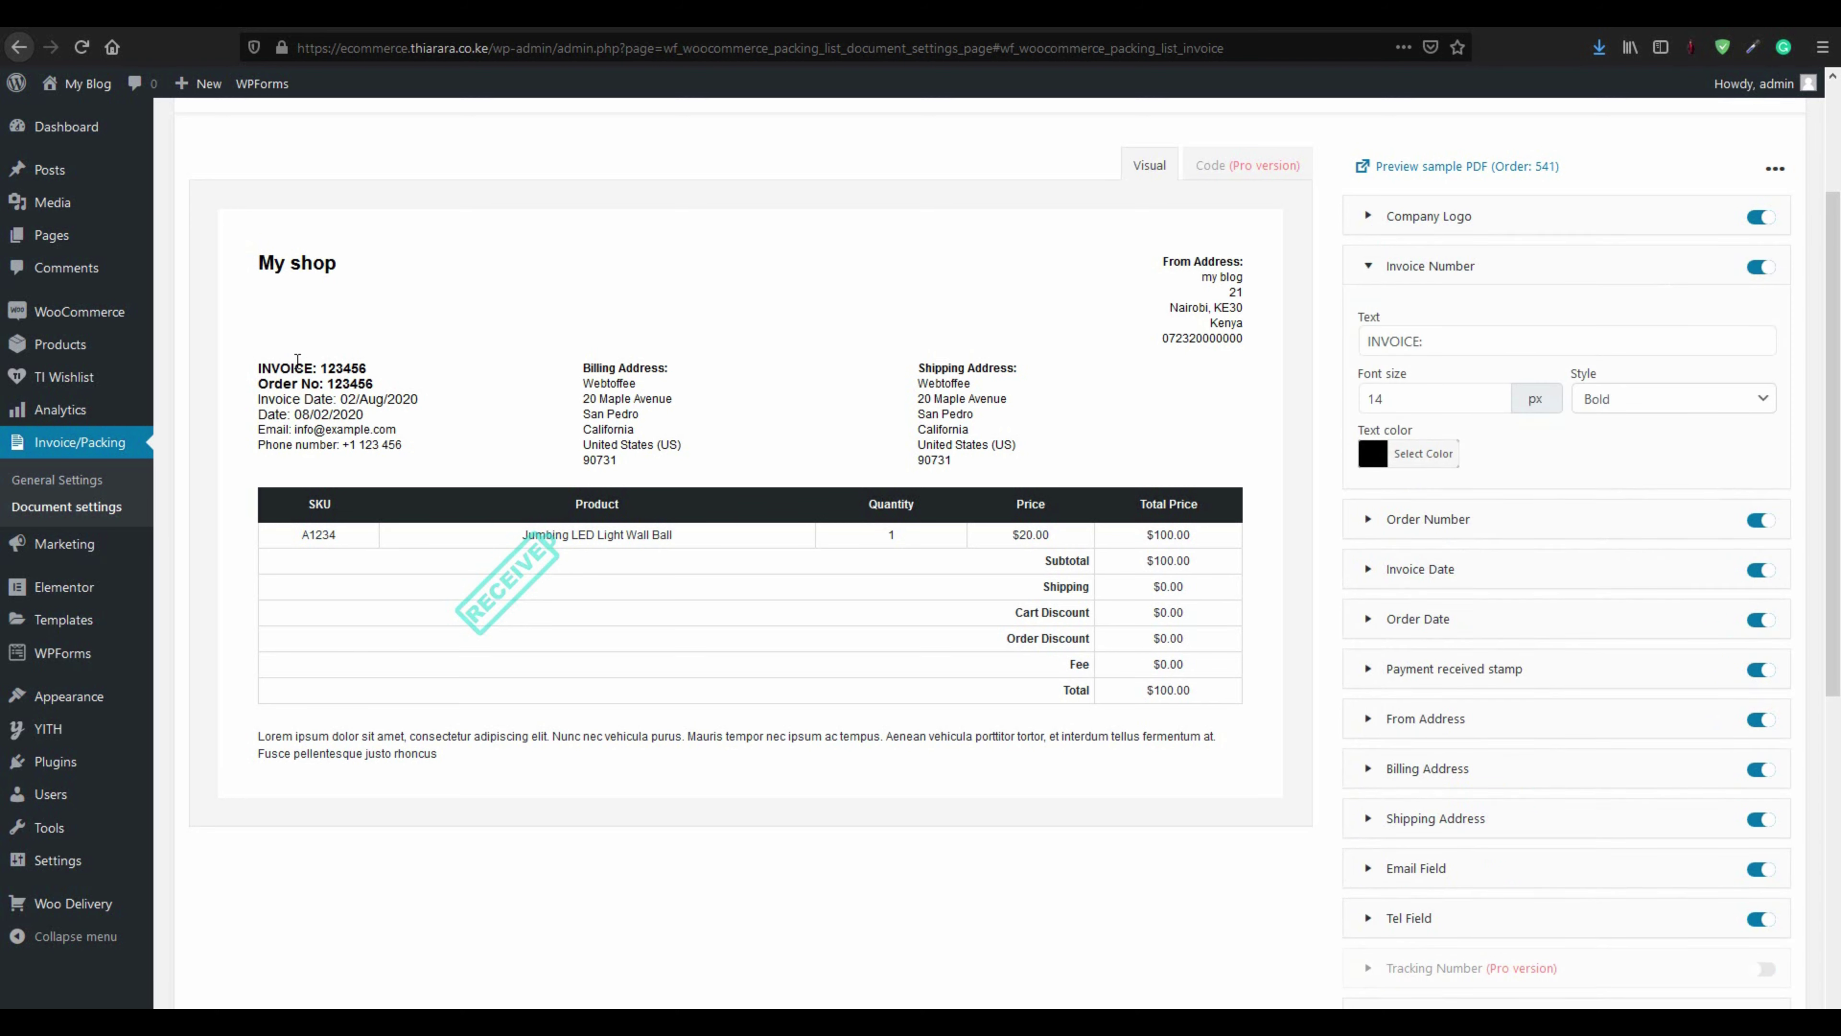
drag(1422, 341, 1364, 346)
click(1432, 337)
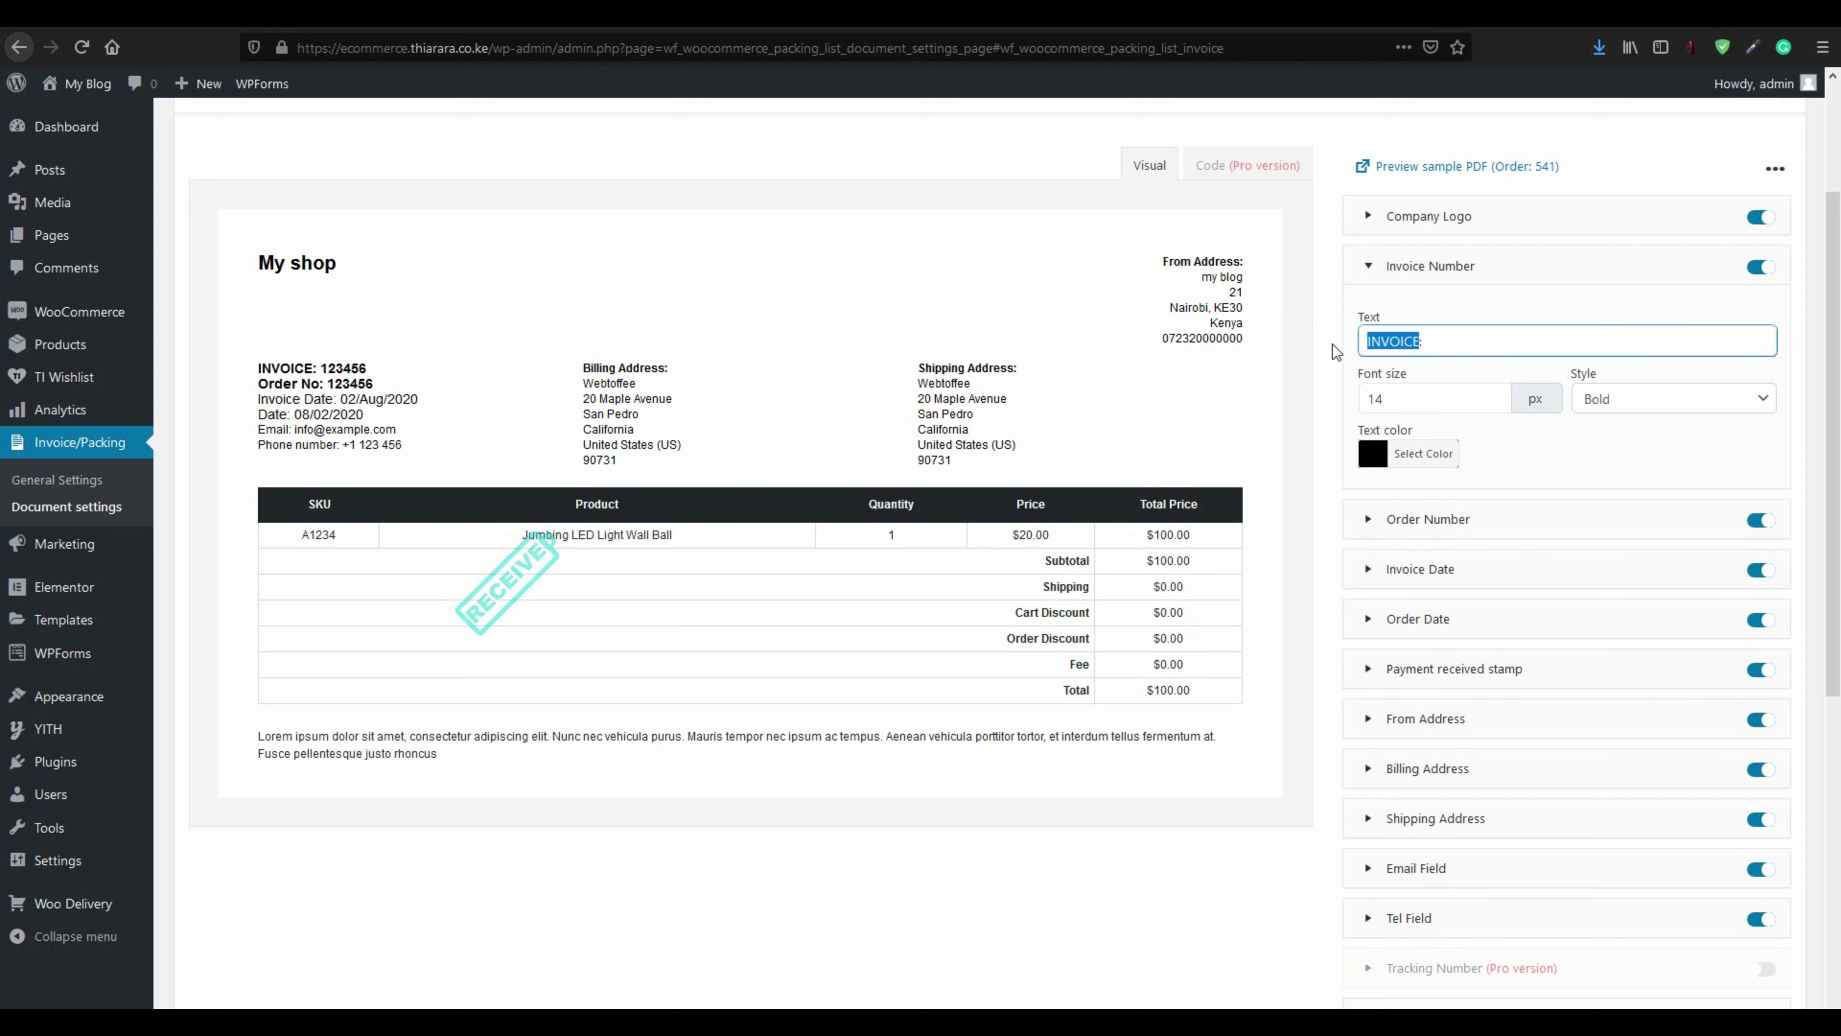
text(m)
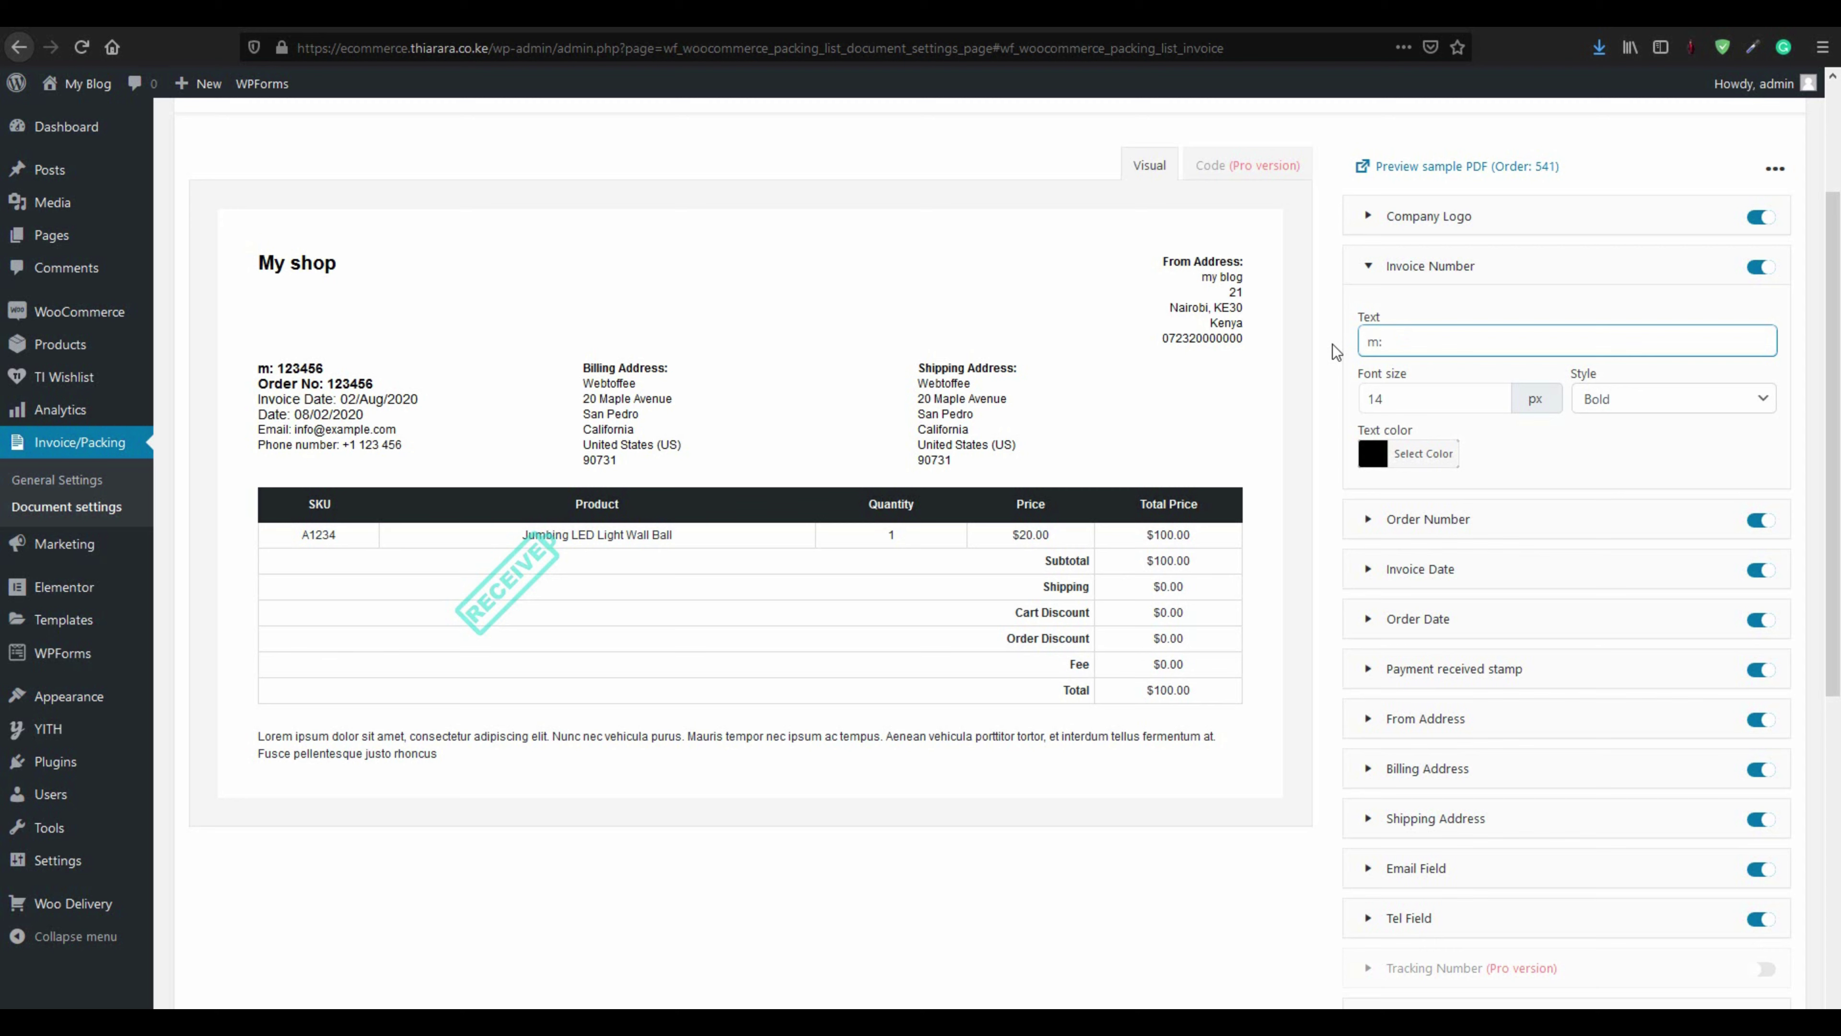
text(y)
key(ctrl+z)
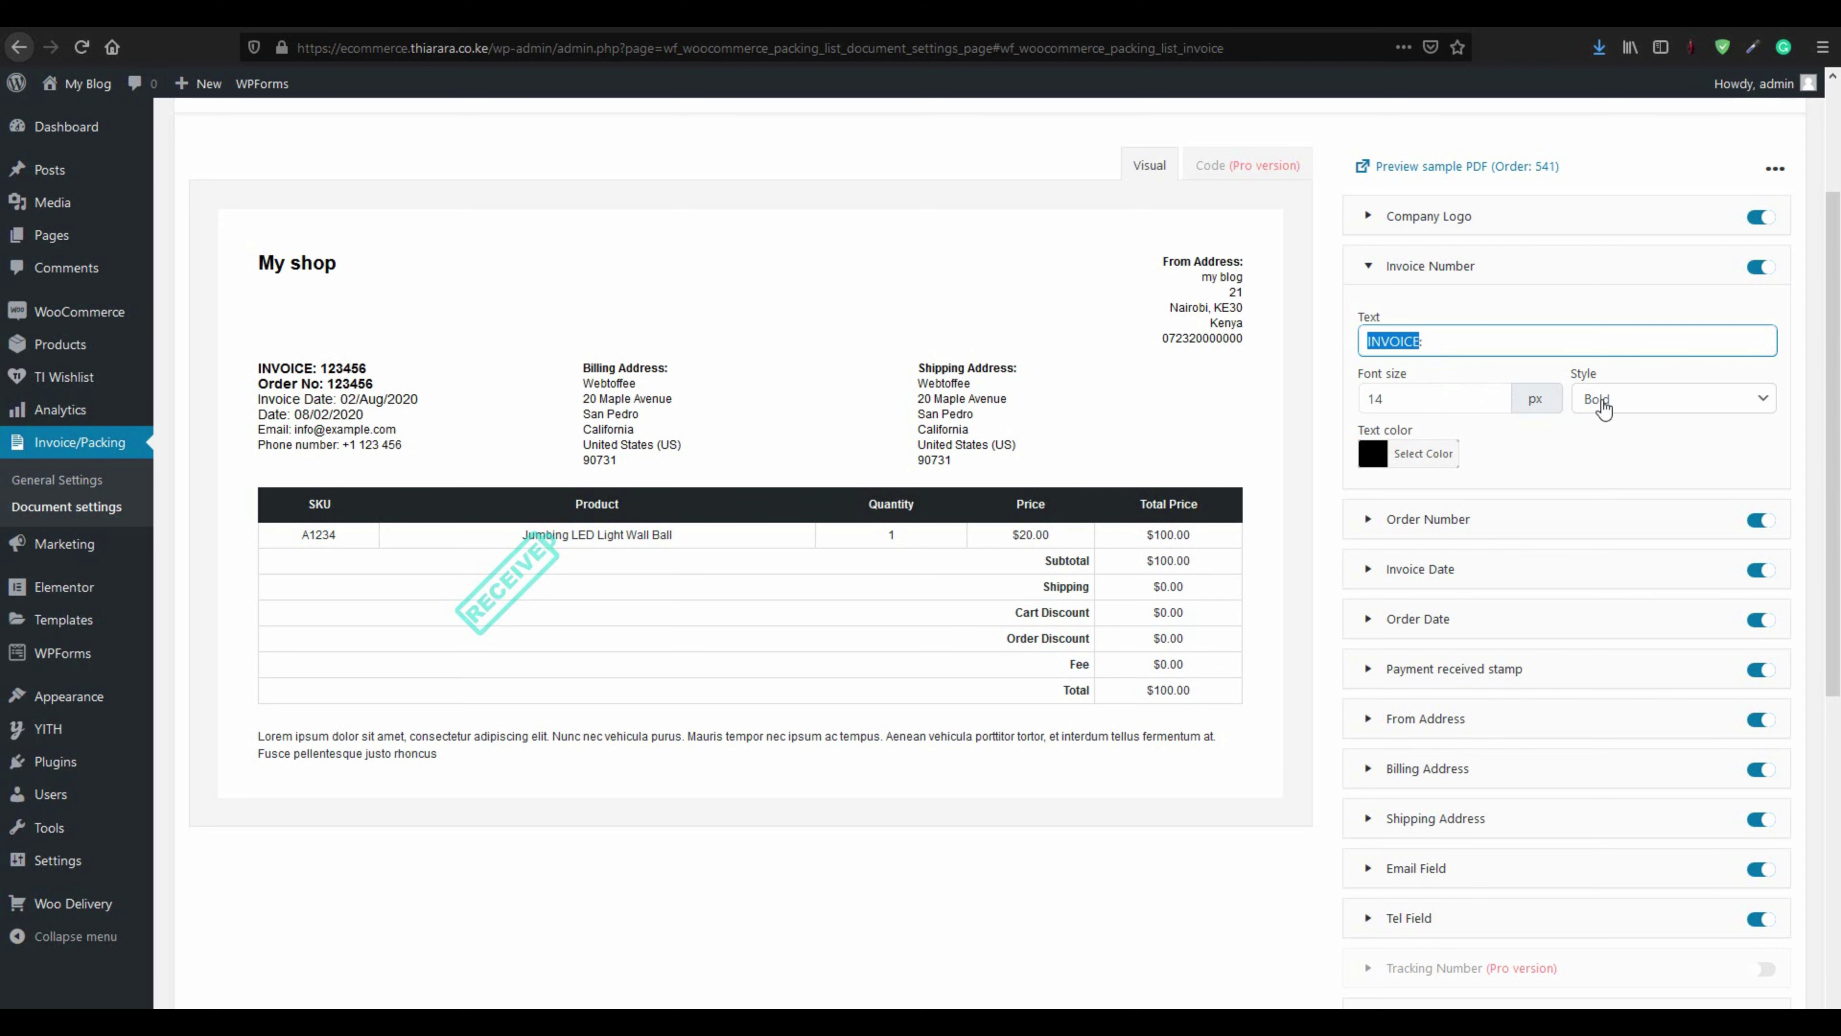
Try the 600 and Normal styles for the invoice number text, set the style to Bolder, and collapse its settings
click(1585, 403)
click(1591, 508)
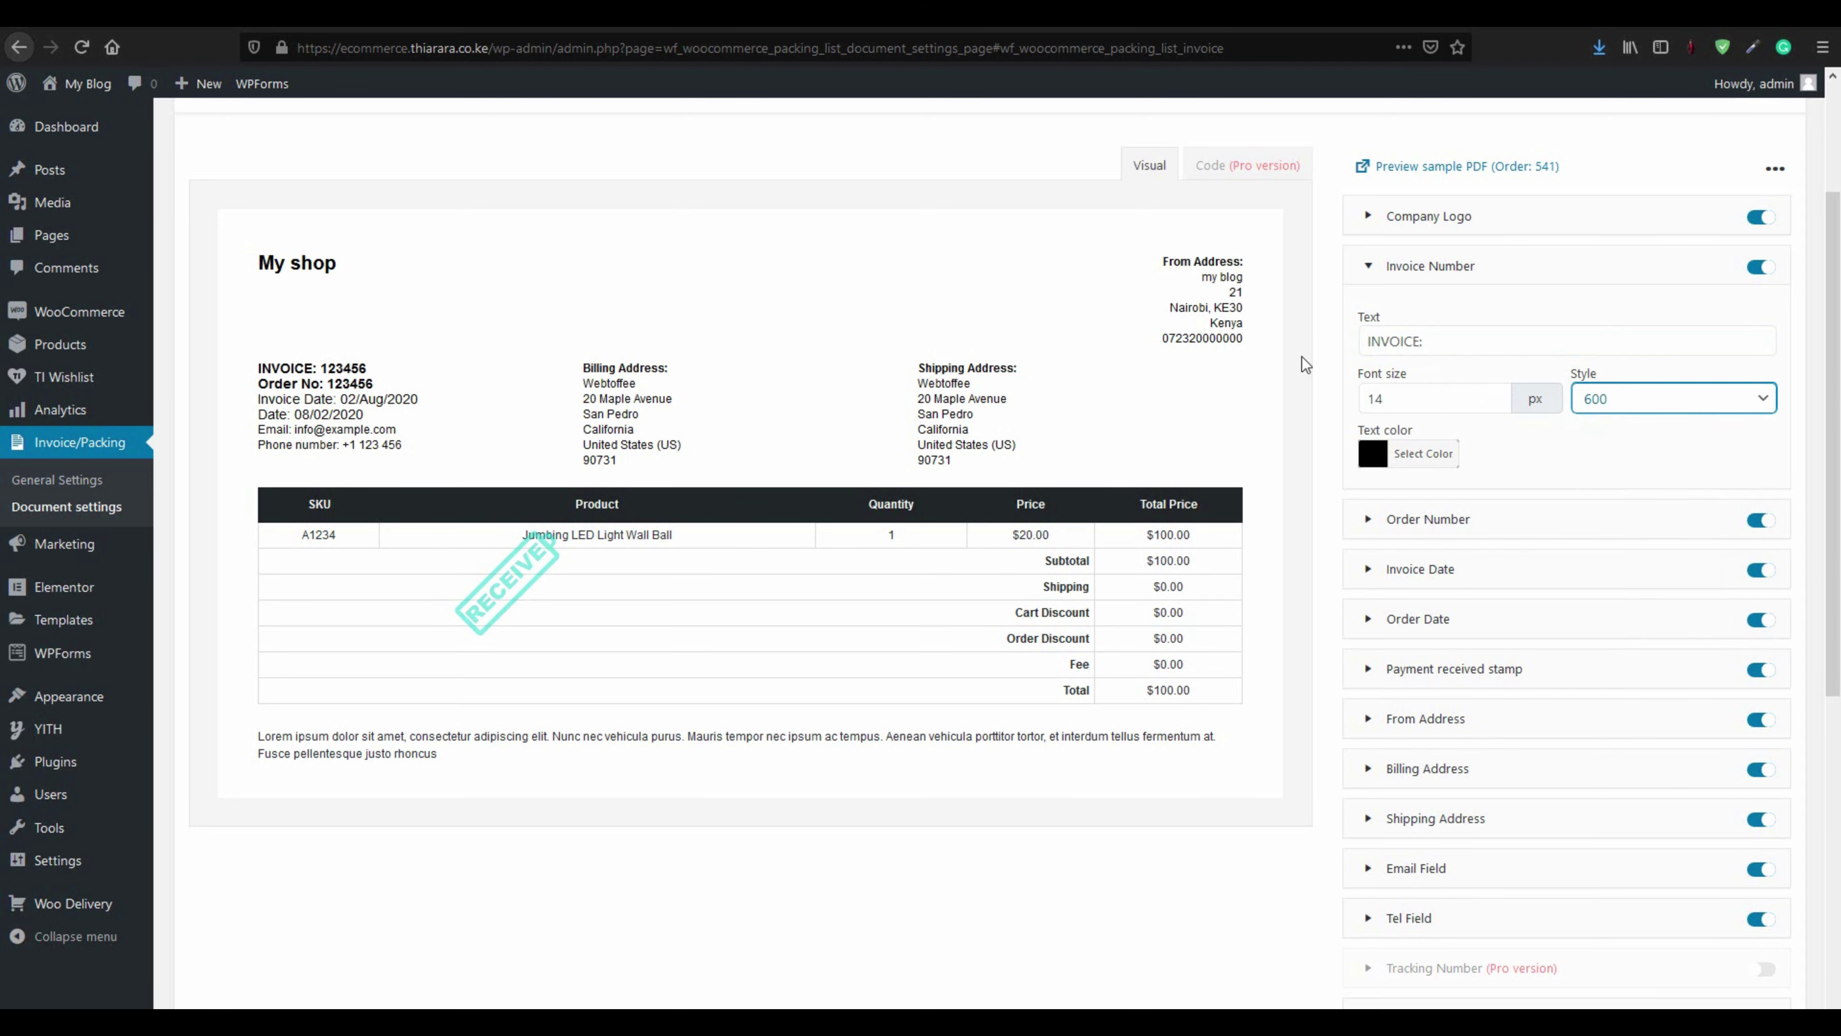
click(1587, 405)
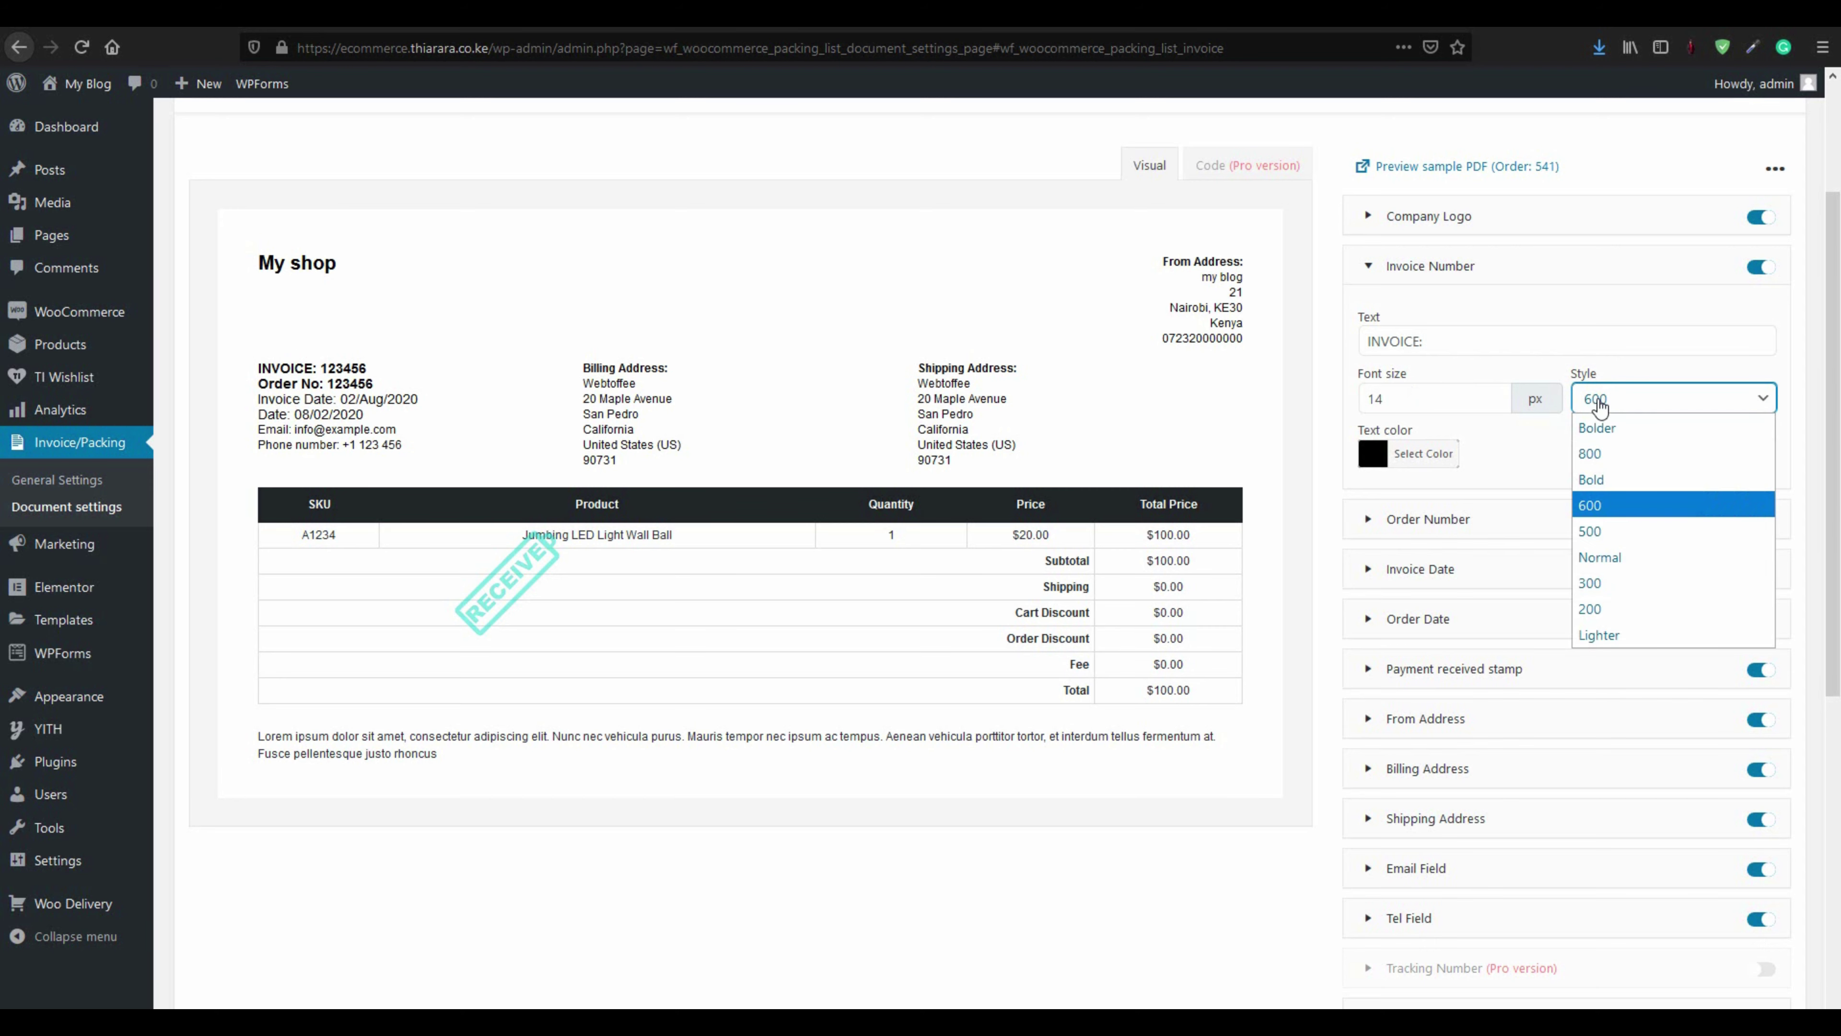
click(1601, 553)
click(1612, 399)
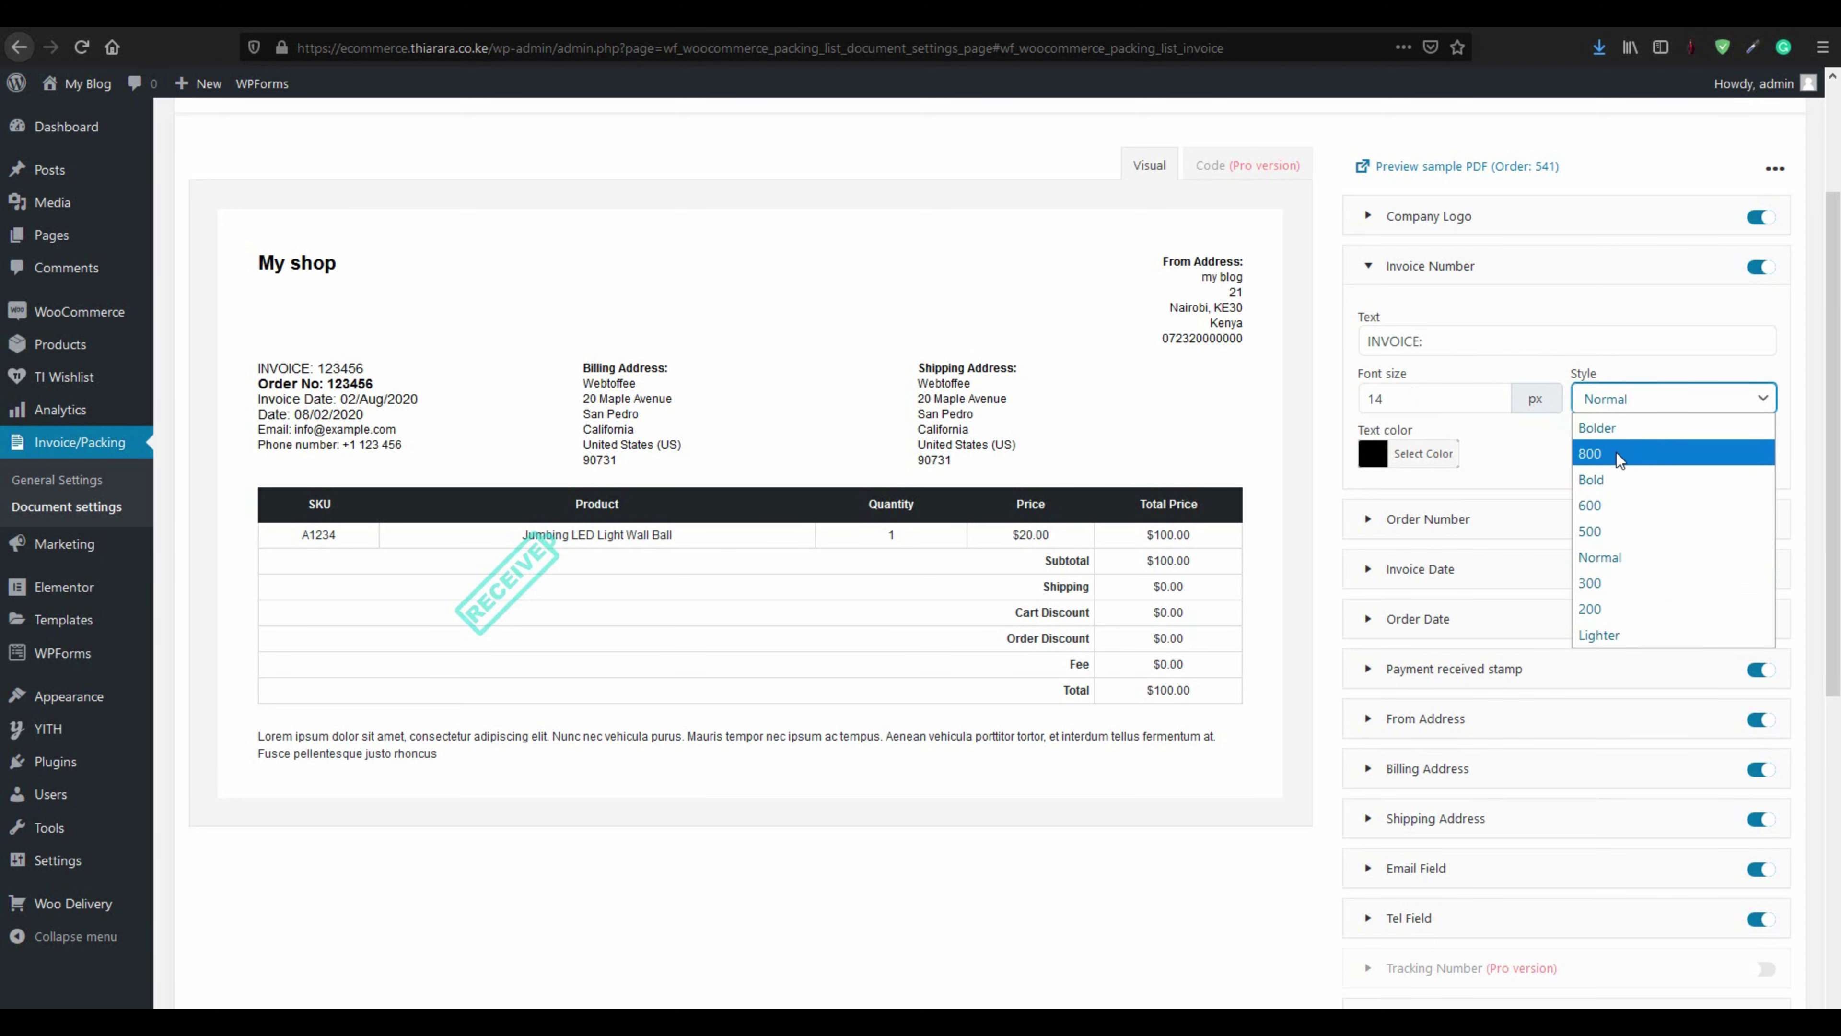
click(1616, 429)
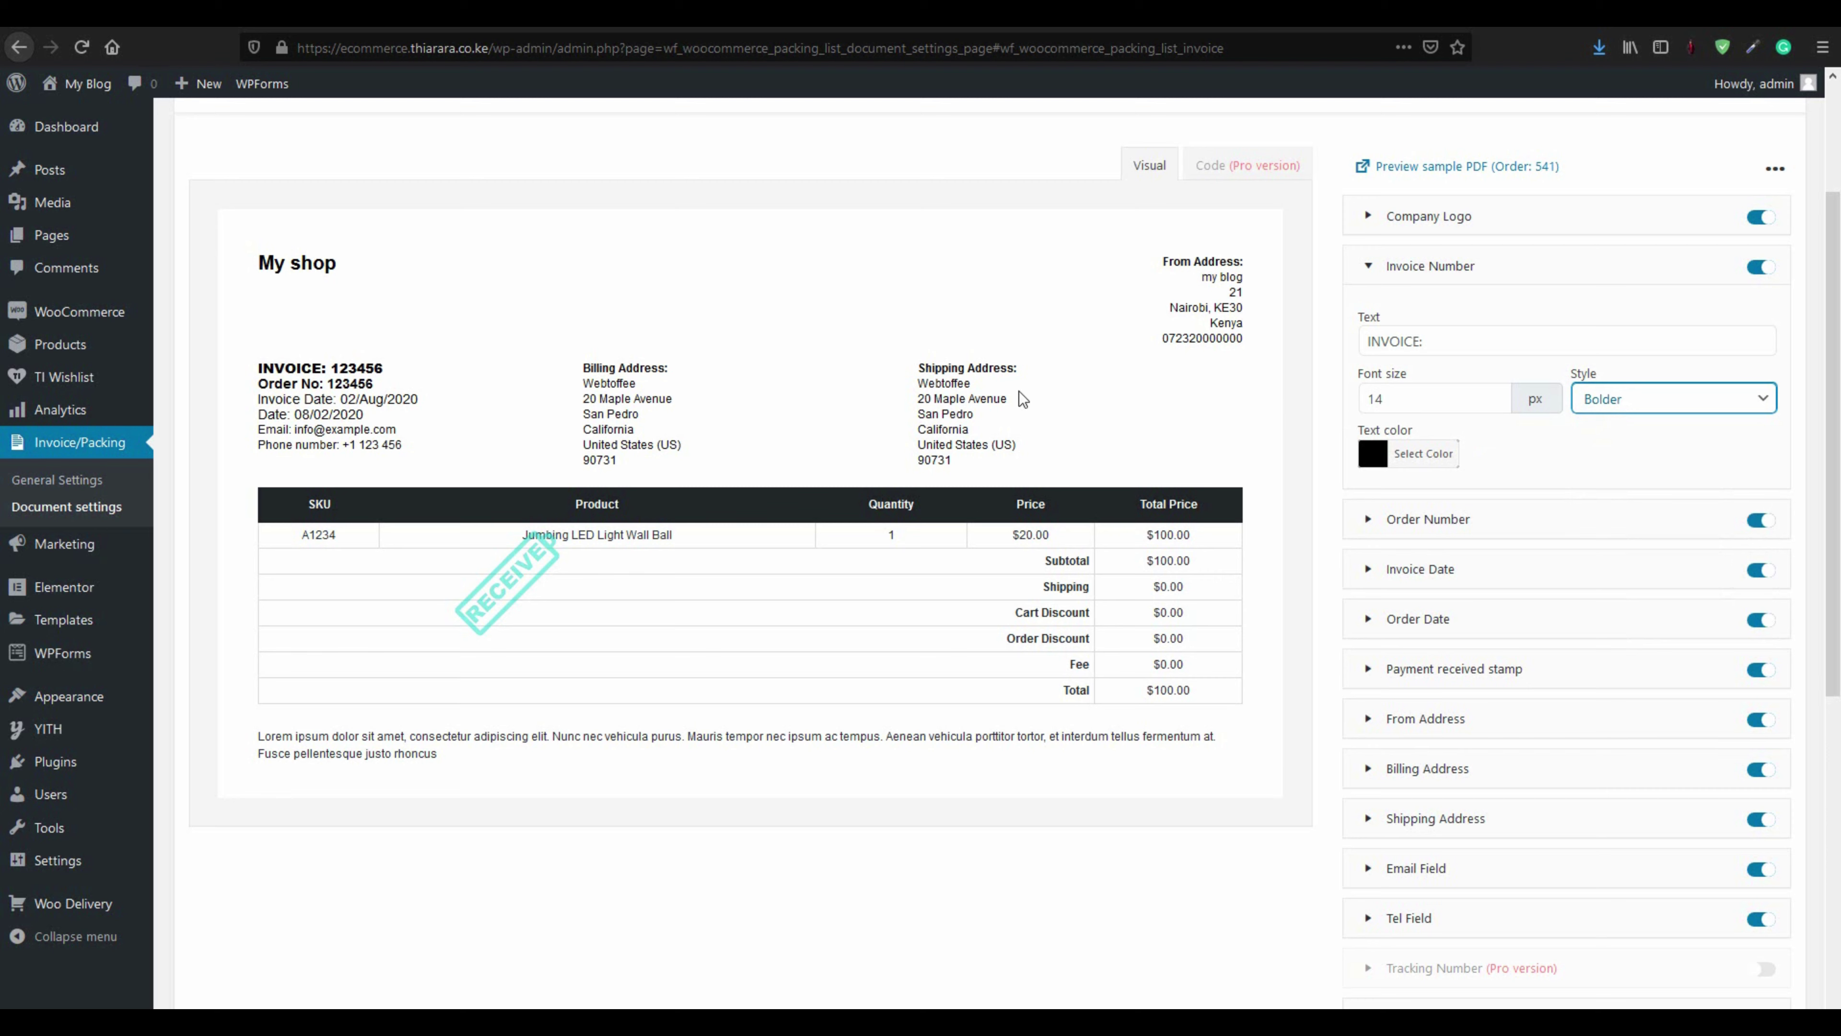
click(1583, 466)
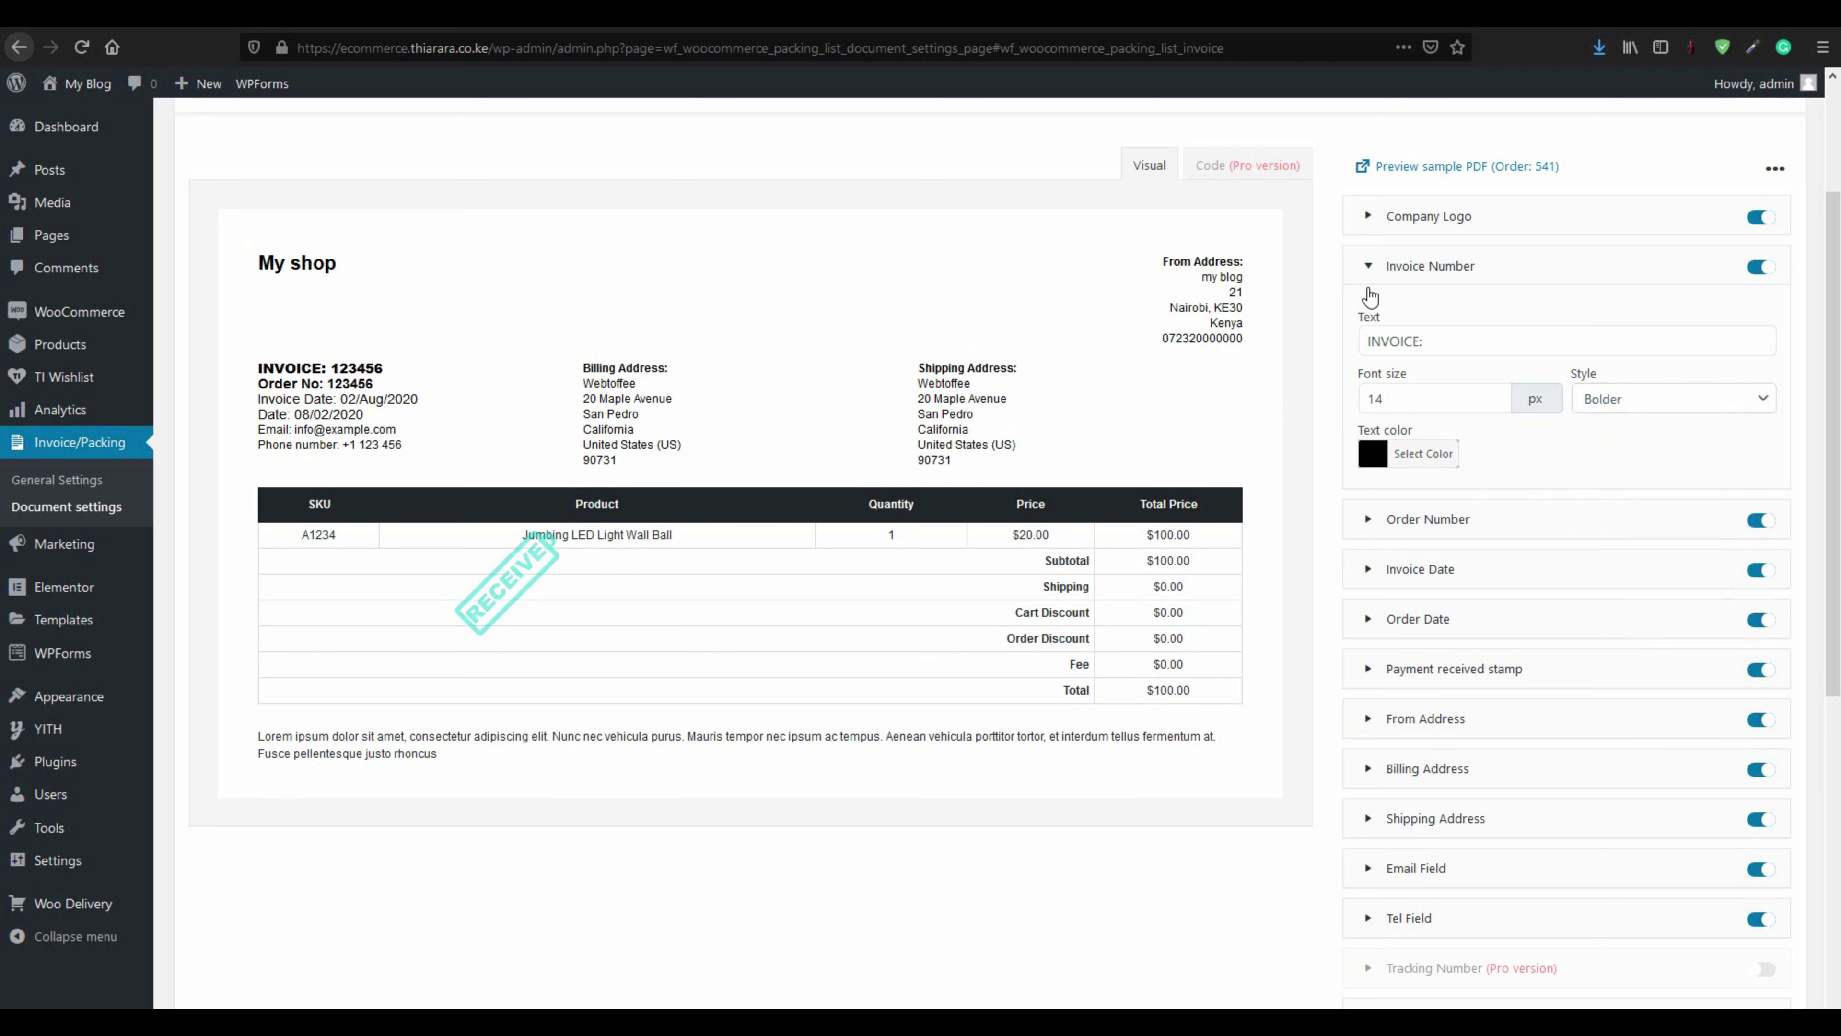
click(1366, 267)
Review the text, font and color options of the Order Number section, and briefly reopen the Company Logo section
click(1374, 321)
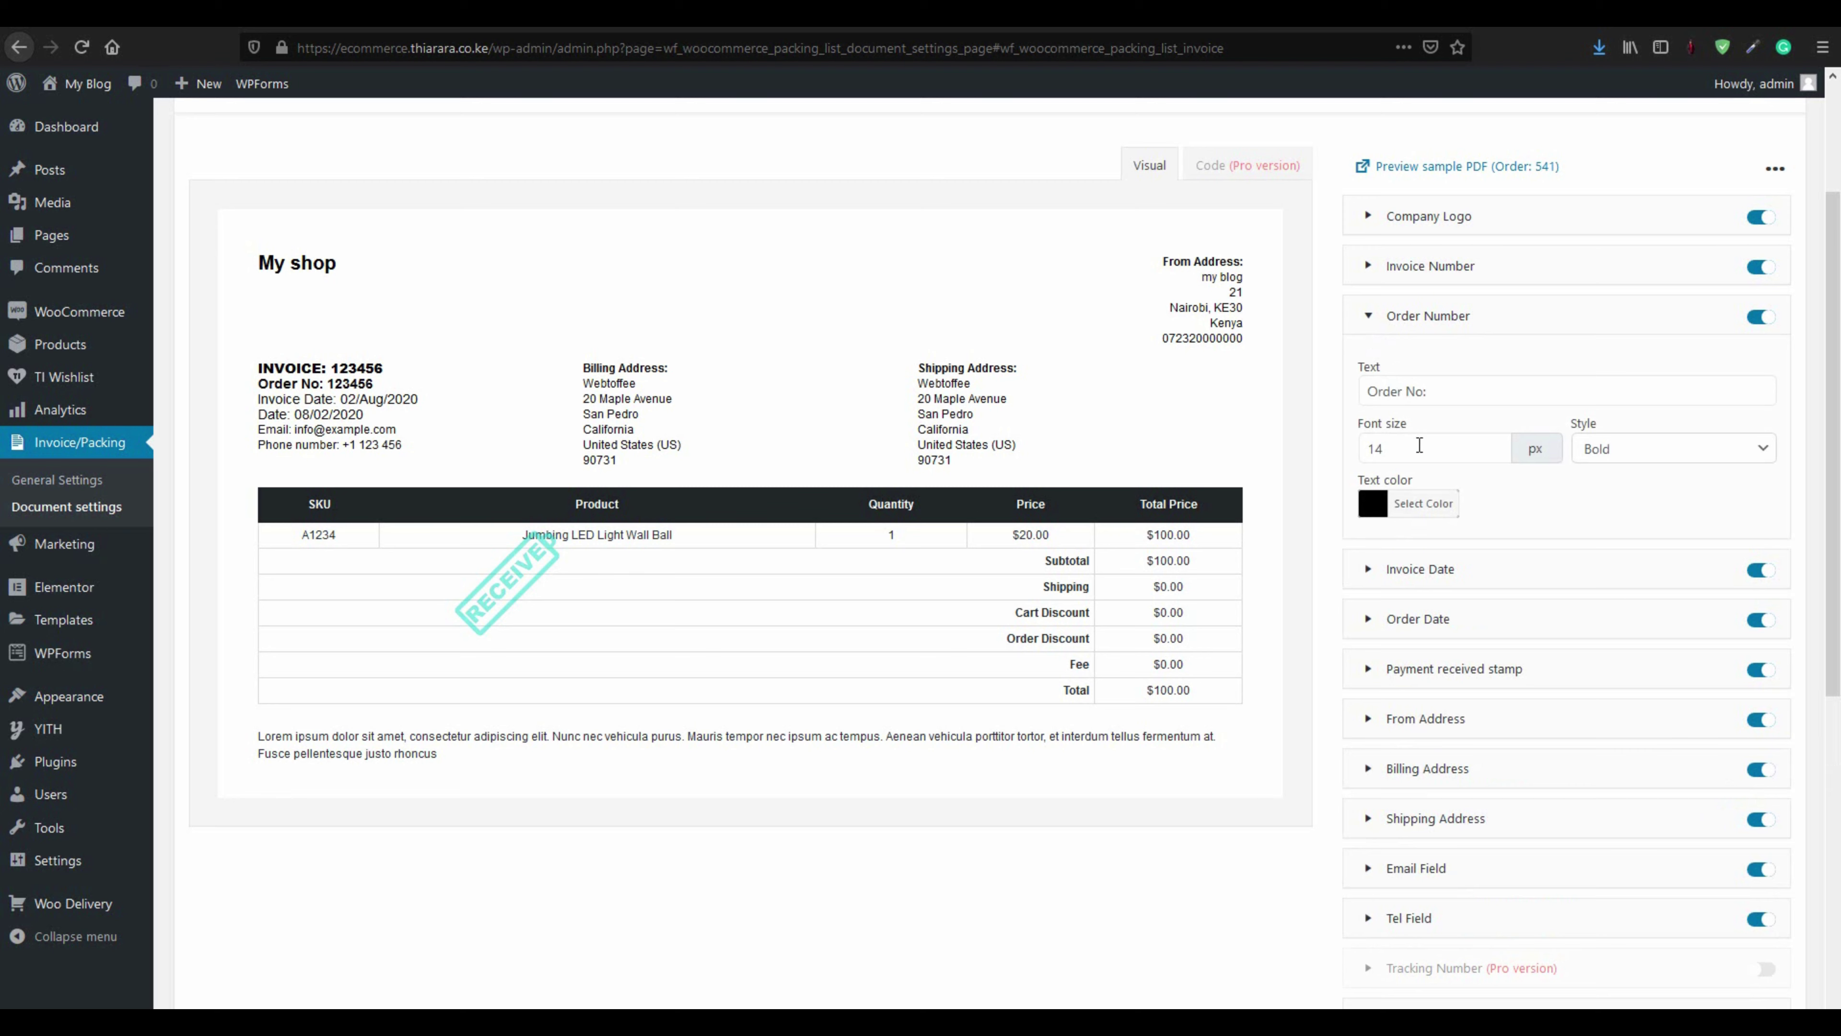
click(1367, 320)
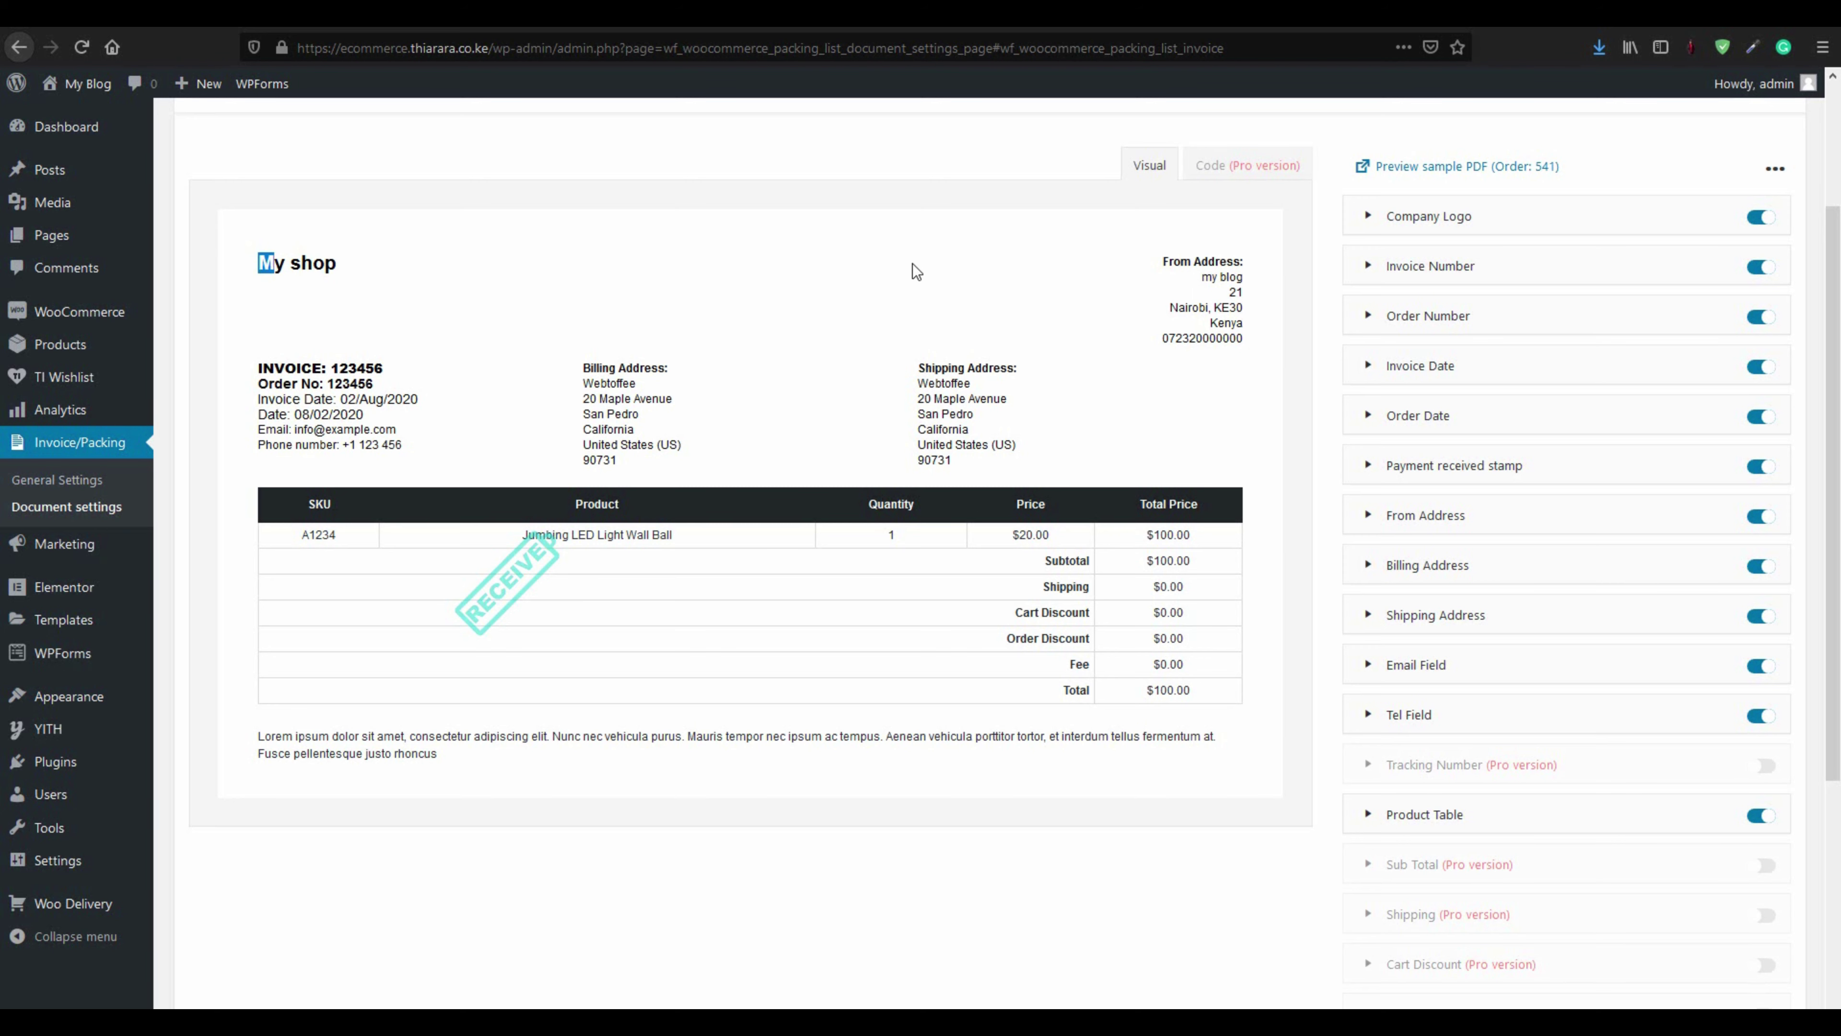
click(1419, 219)
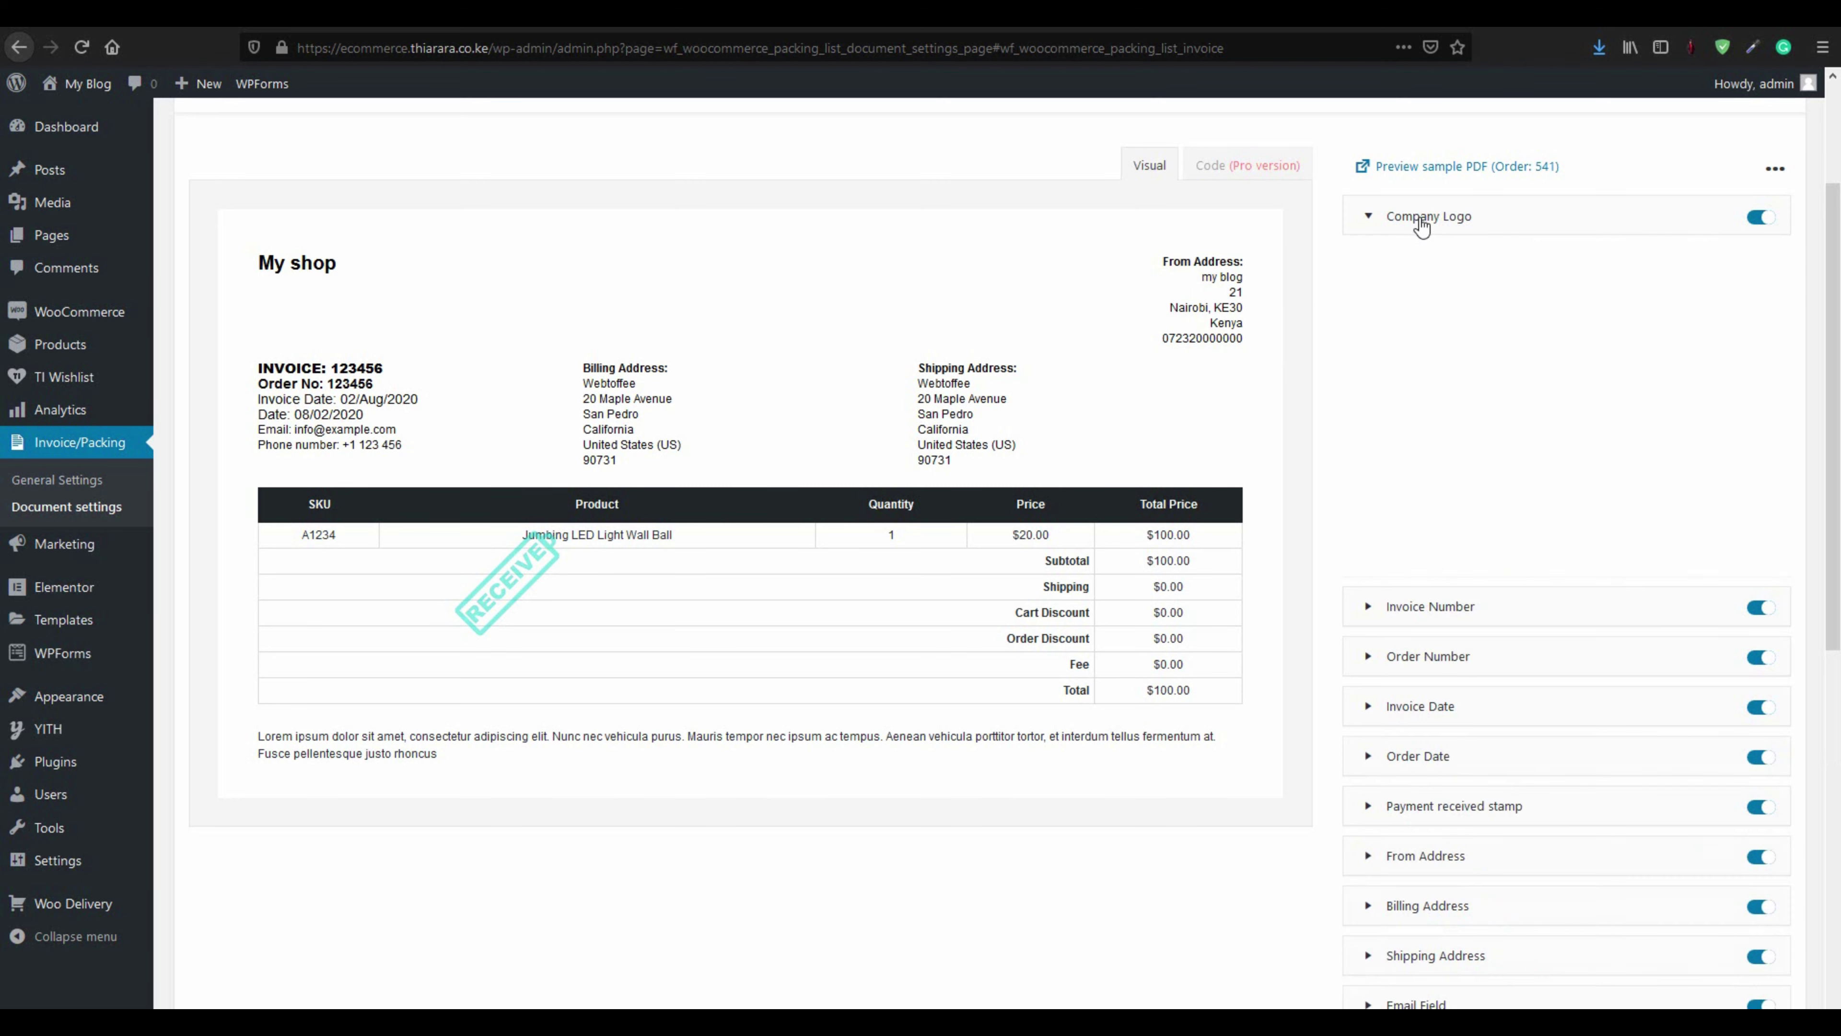
click(1365, 219)
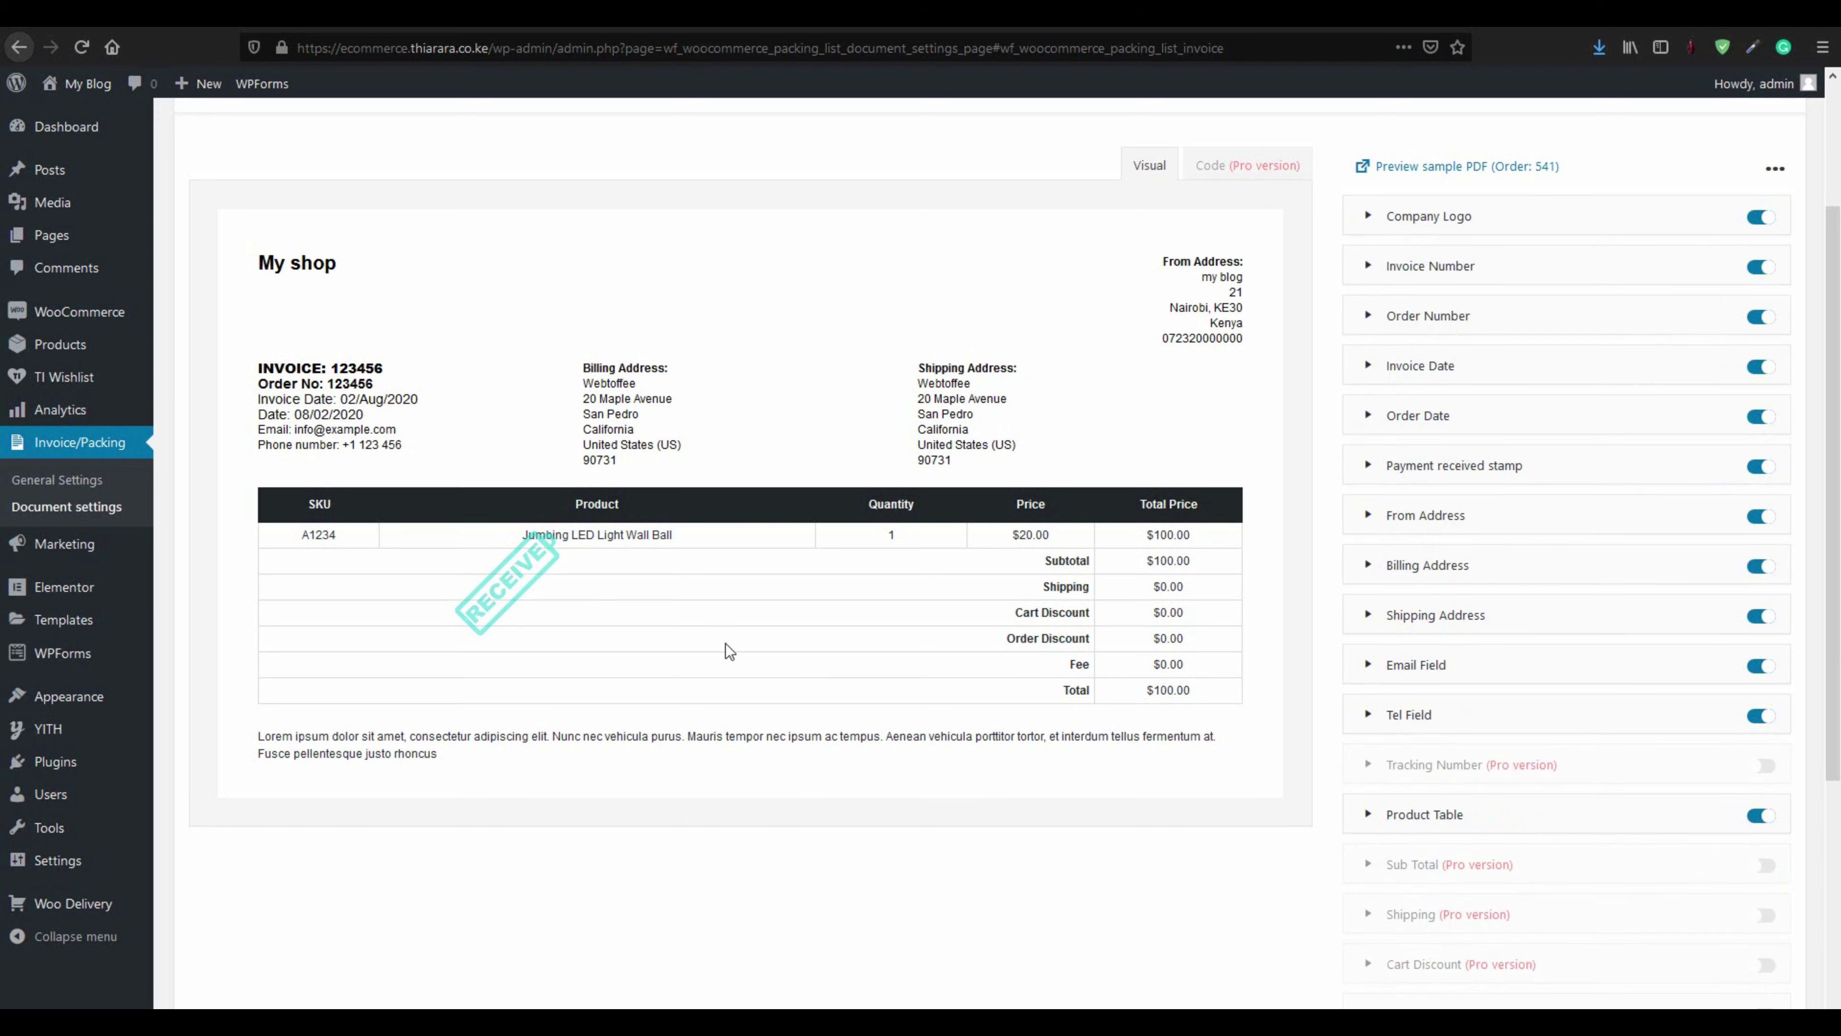
Review the text, date format, font and color options of the Invoice Date section, and collapse it again
drag(428, 383, 388, 431)
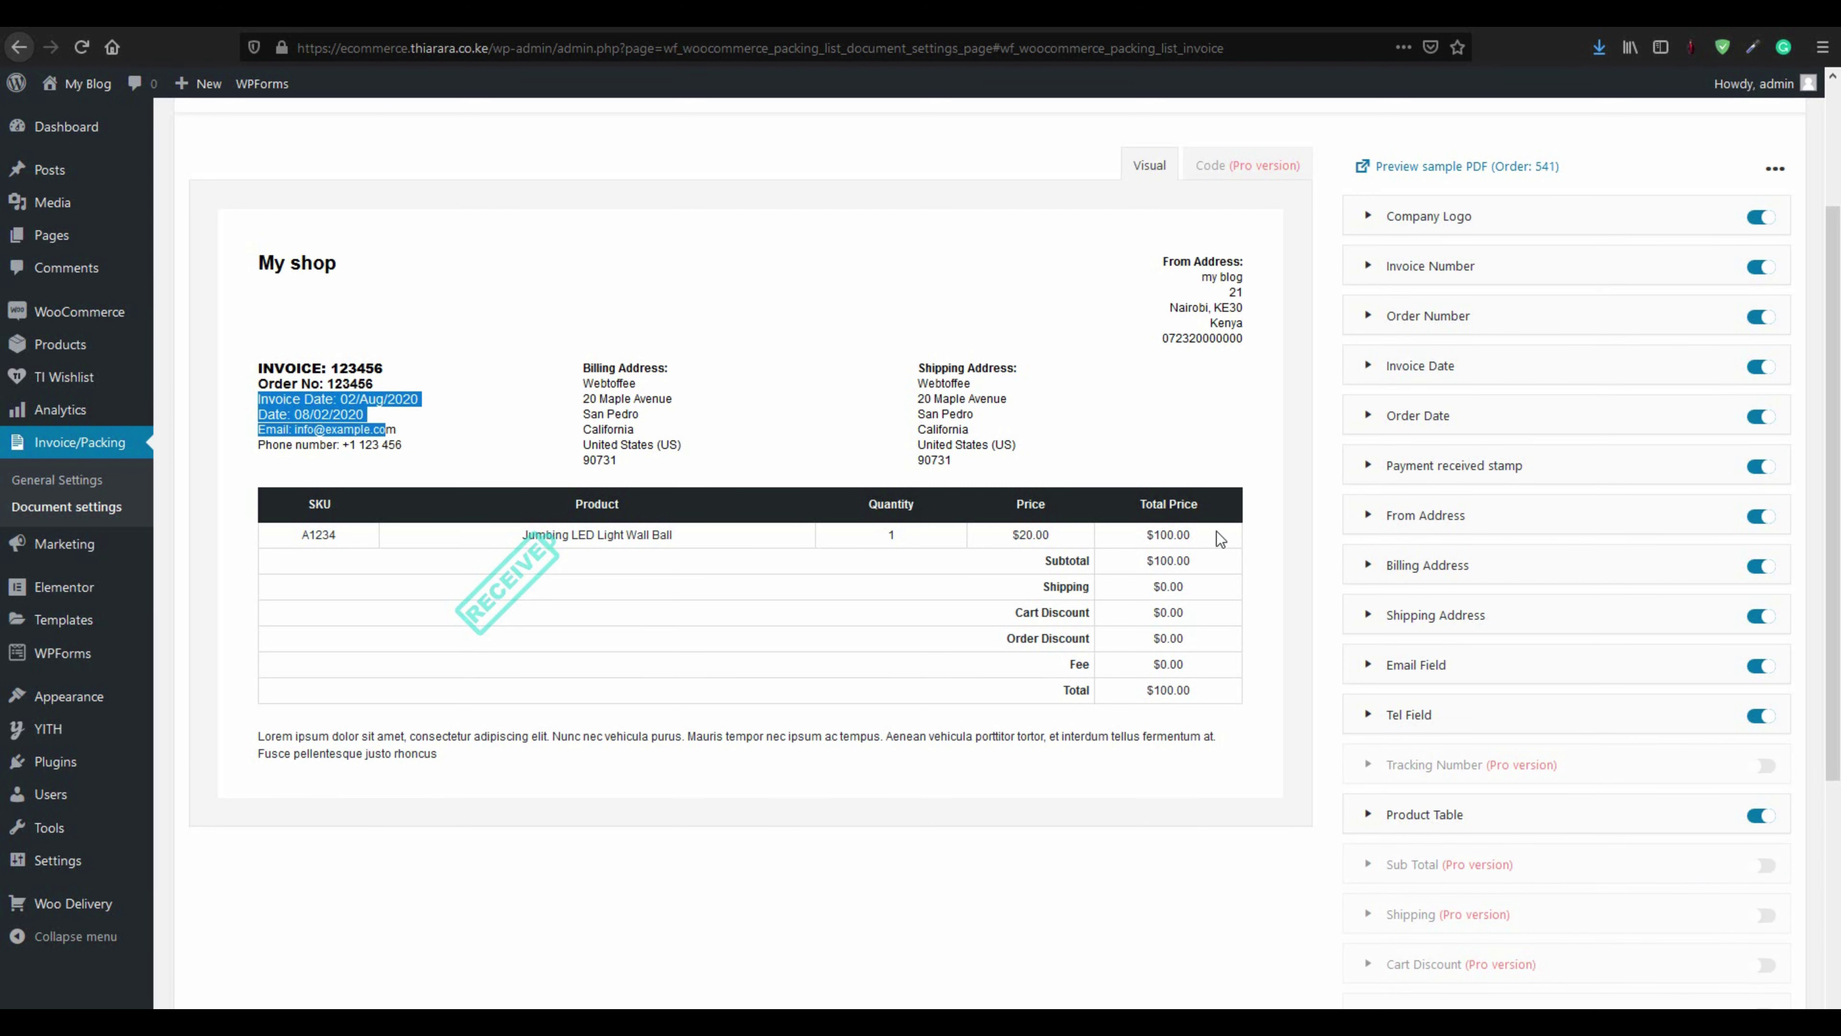
click(1367, 368)
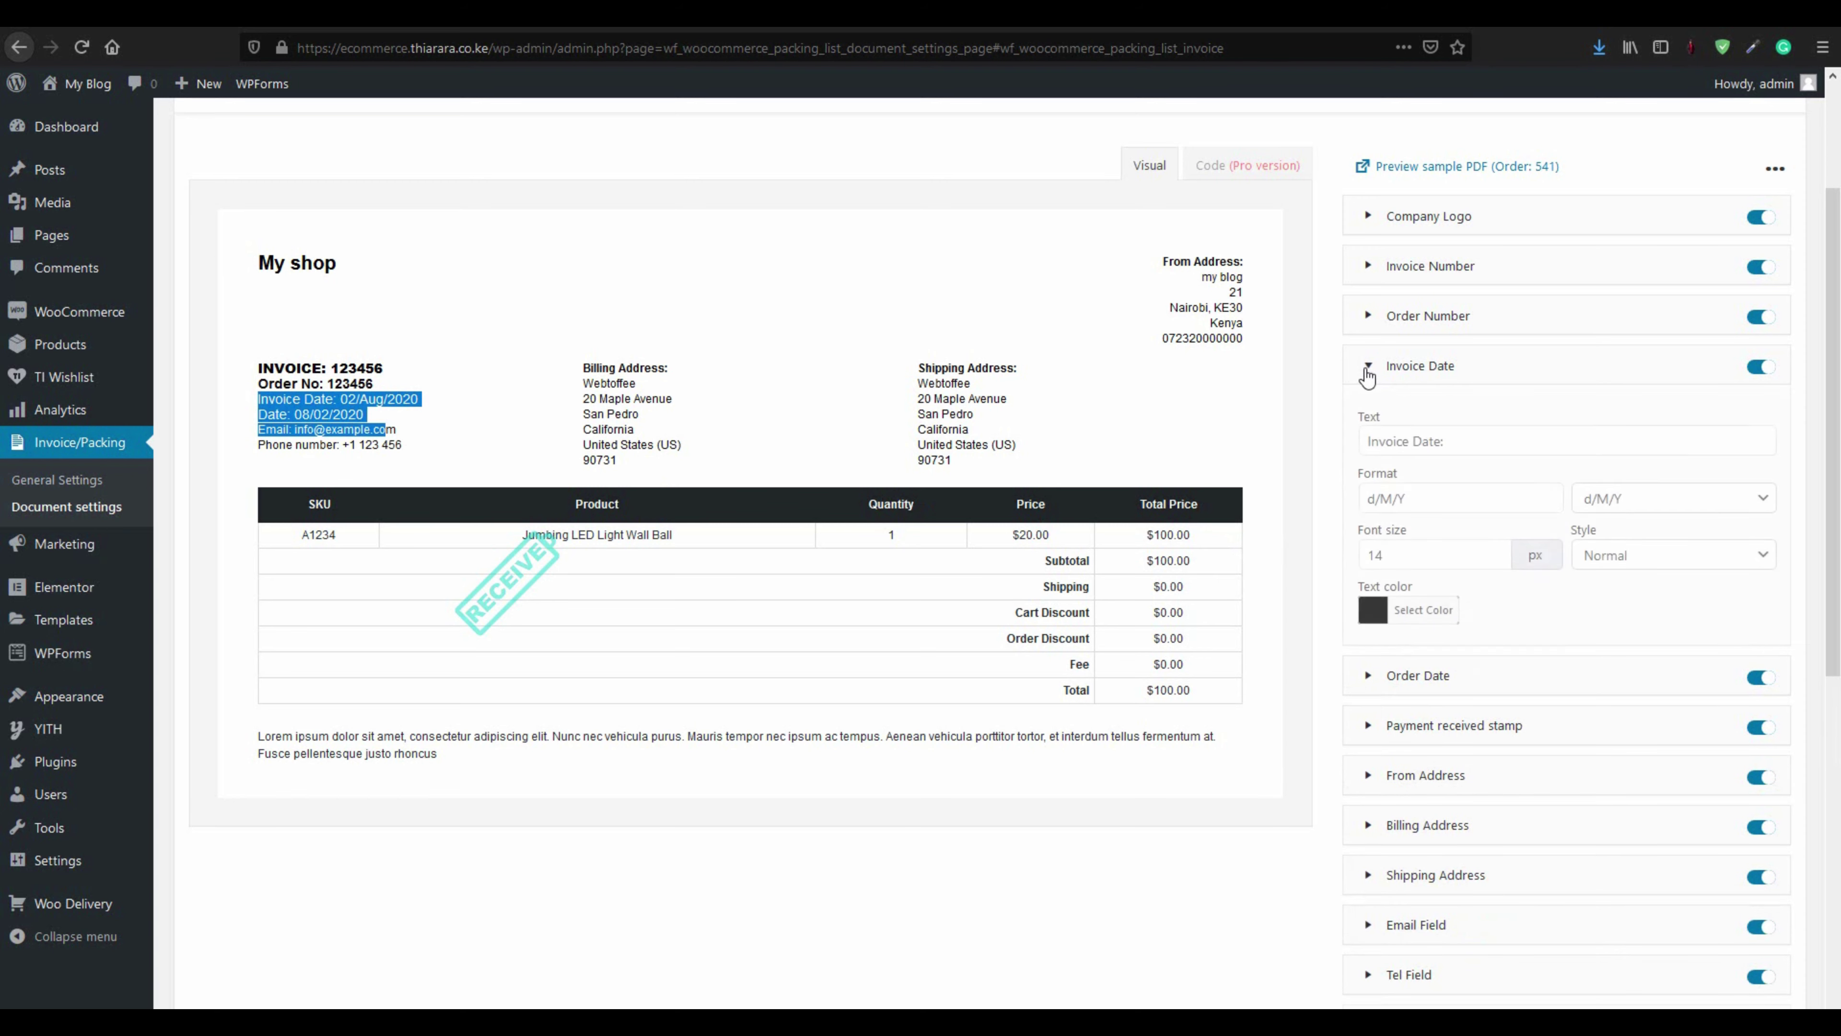
click(1367, 369)
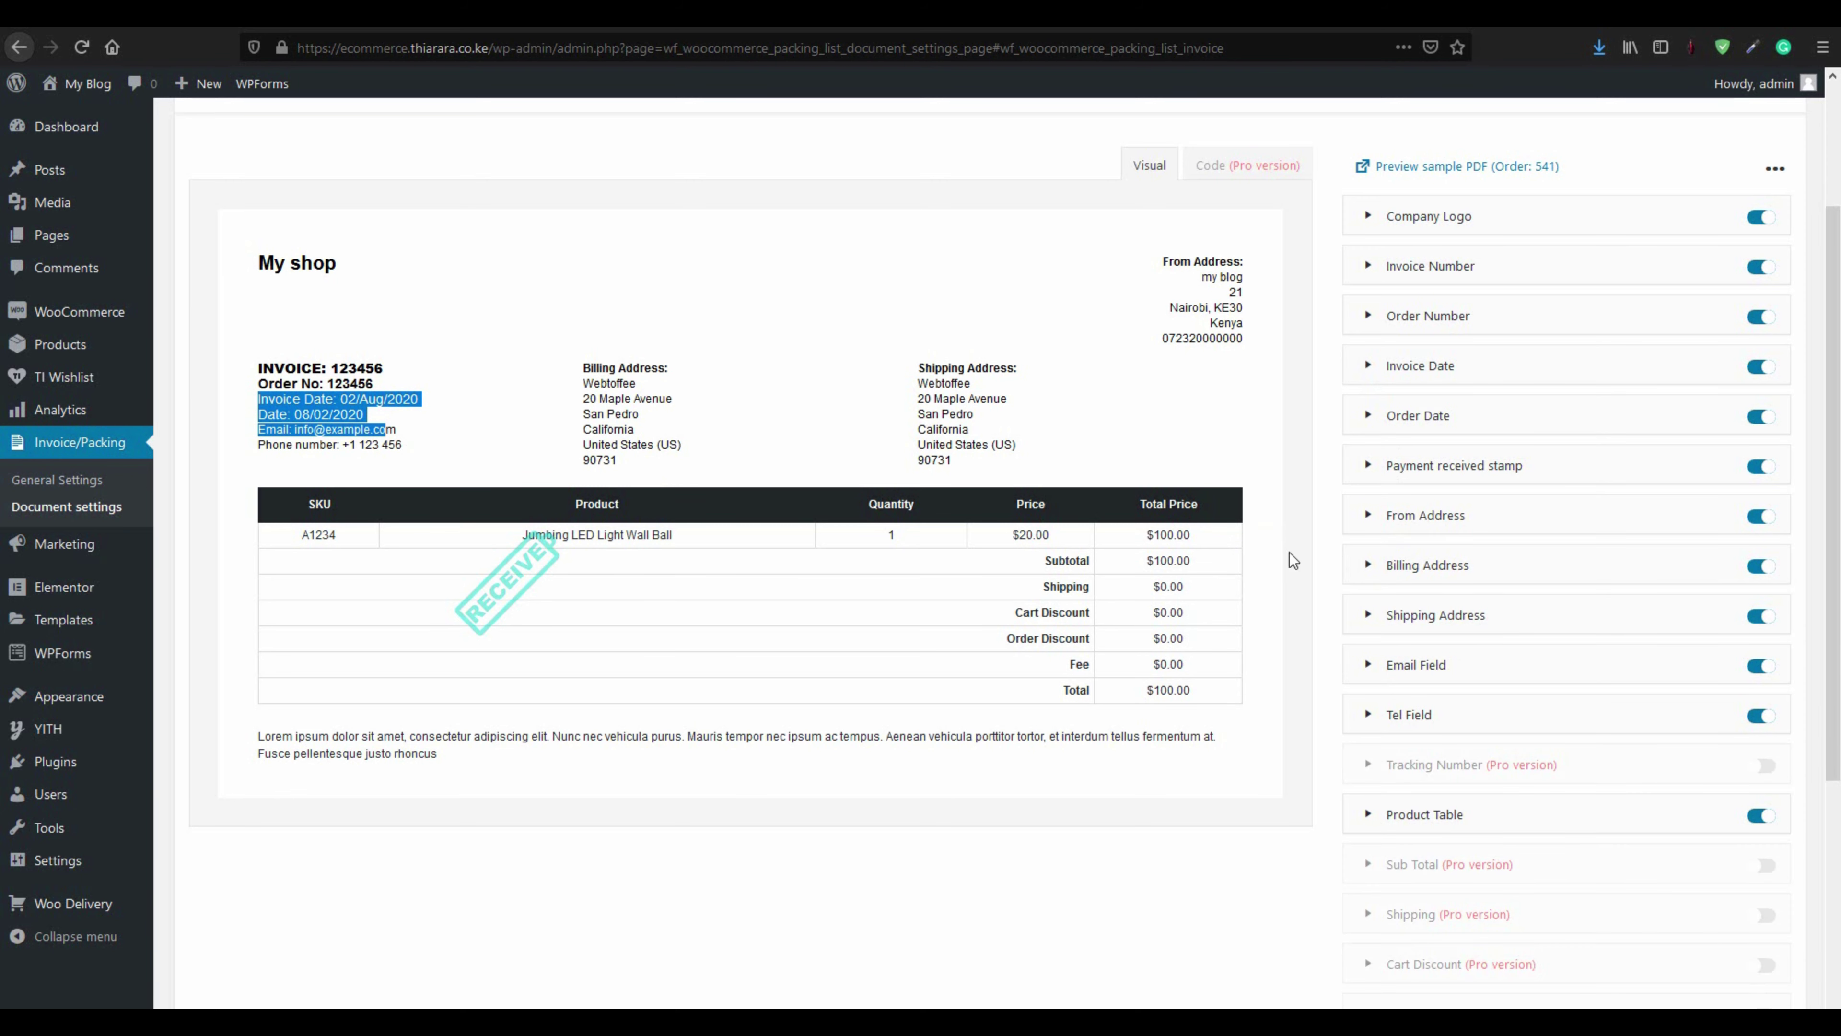
Try the Right and Center text alignments for the Billing Address, set it back to Left, and collapse its settings
click(1372, 569)
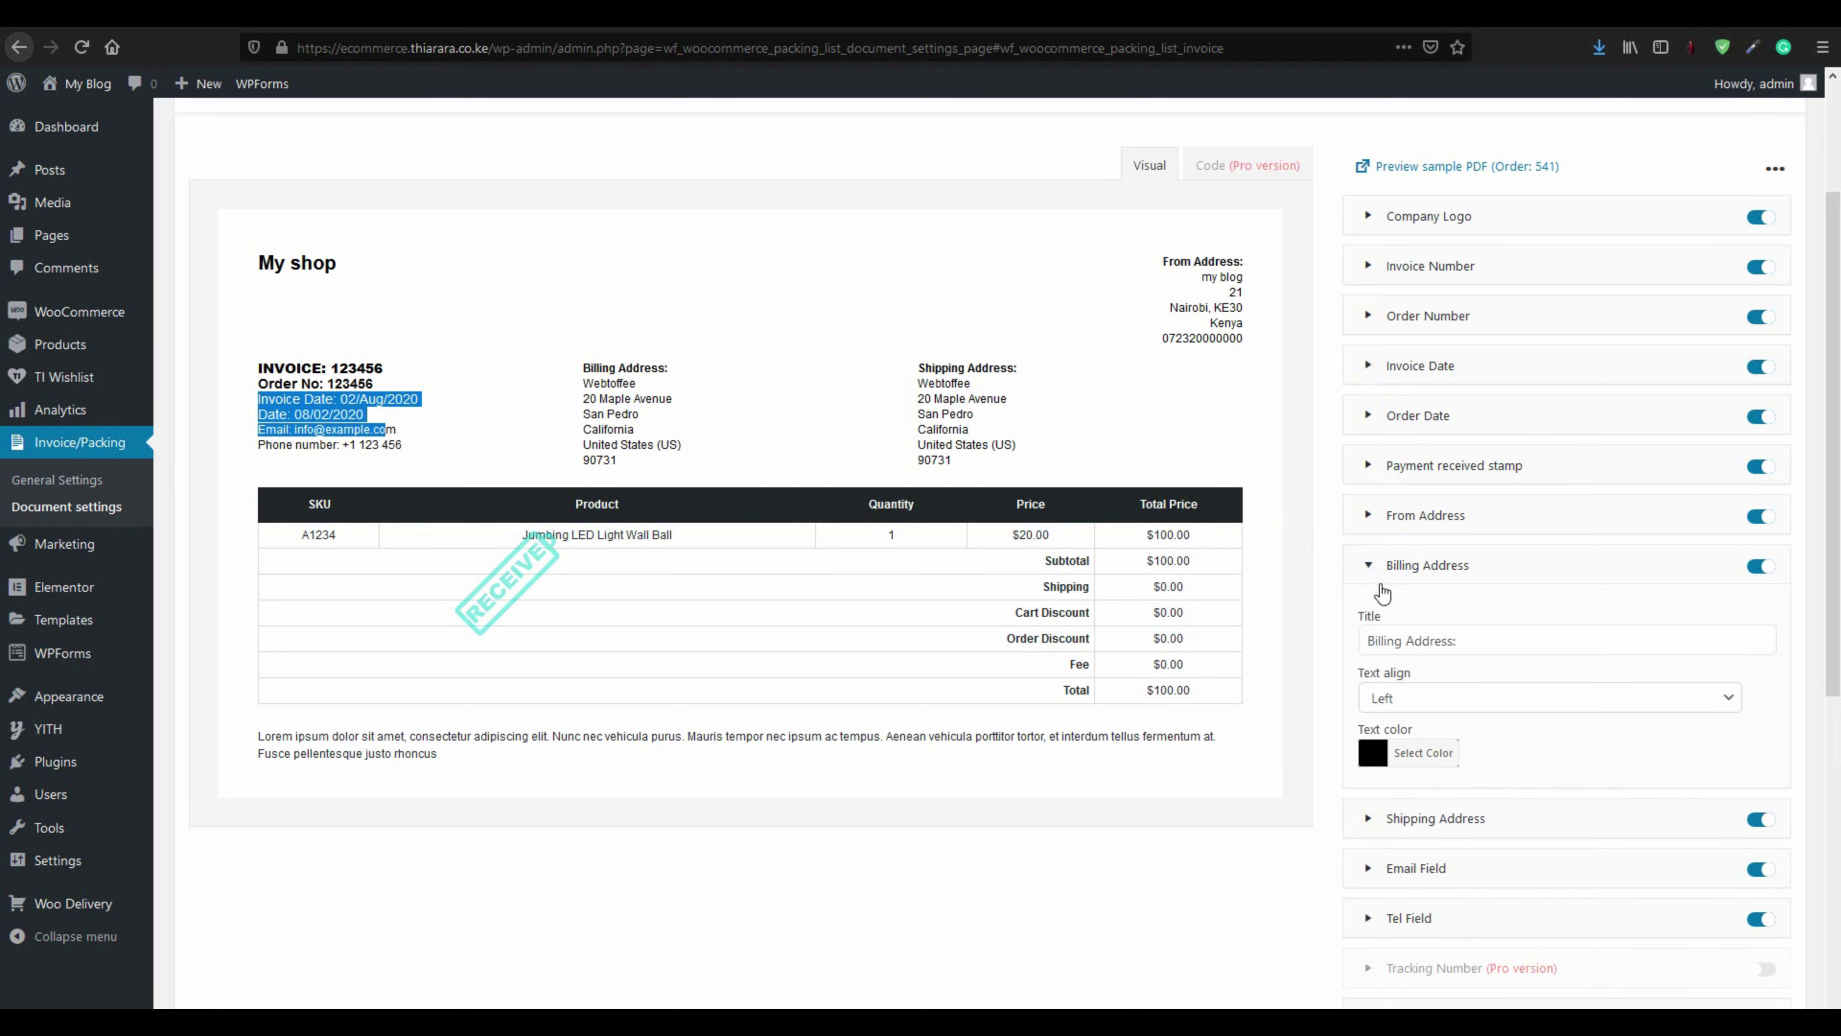
click(756, 398)
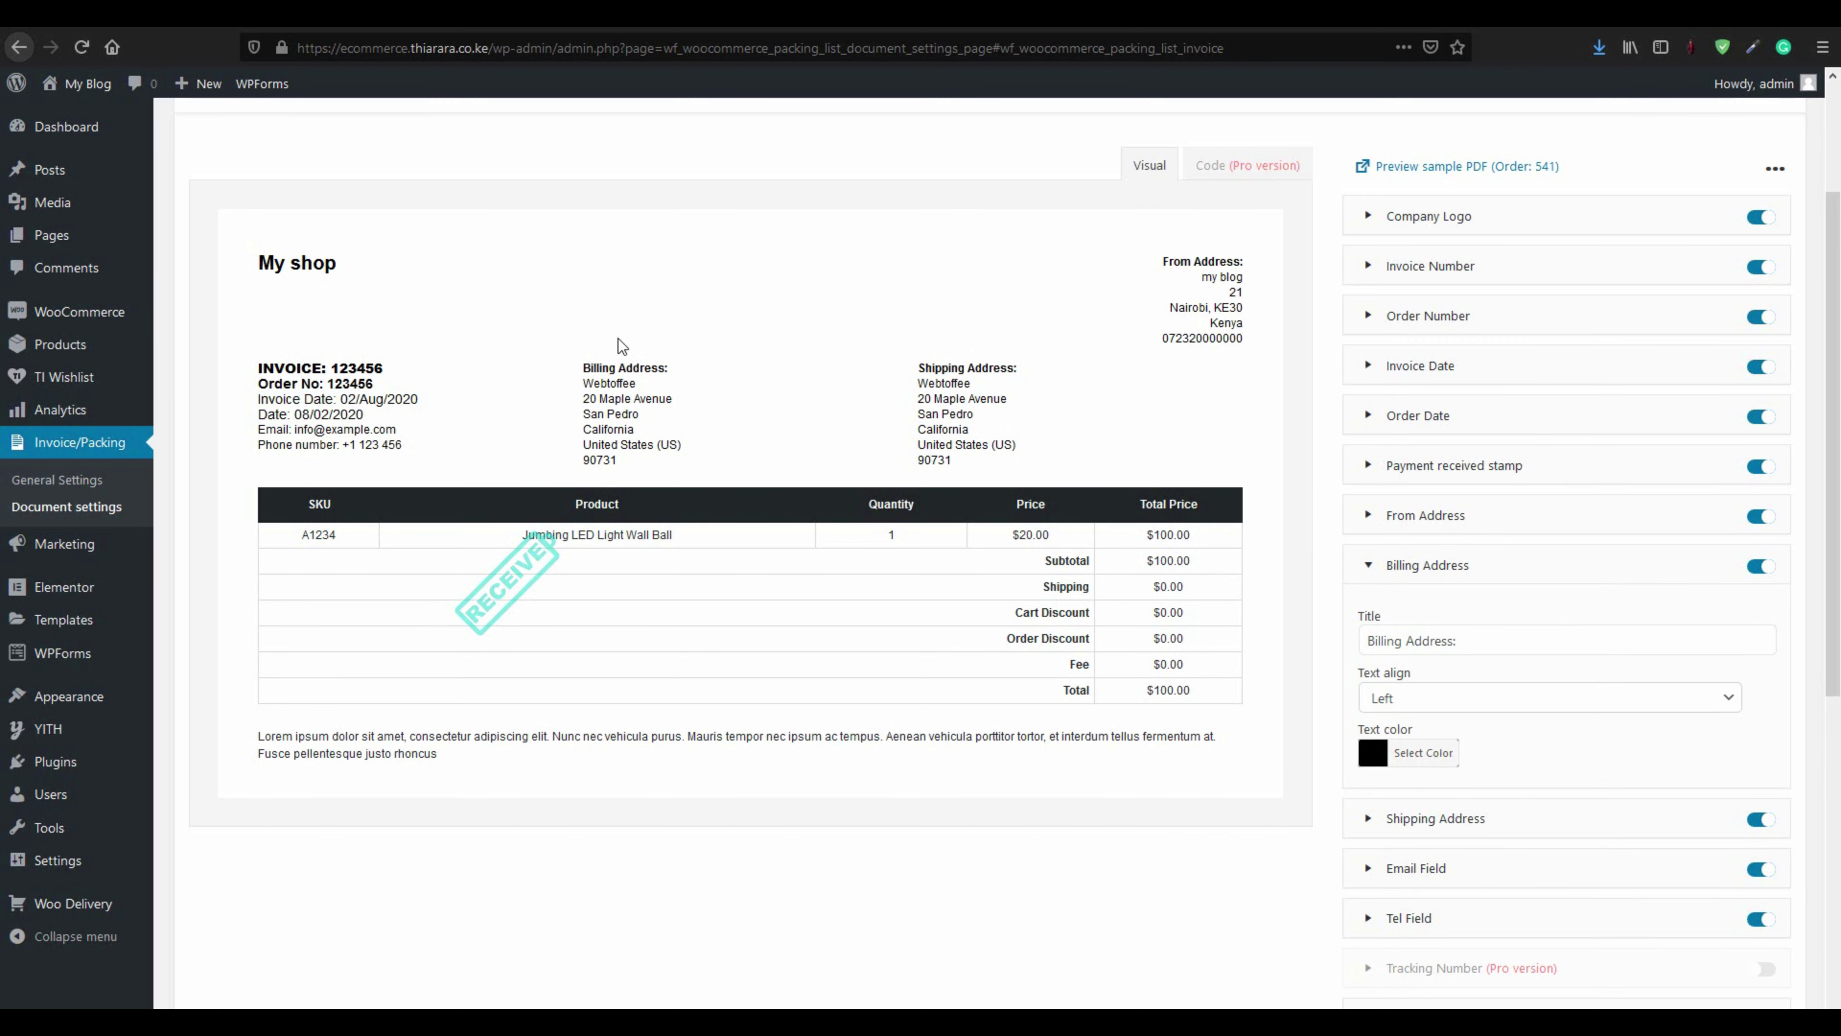
drag(618, 338, 670, 354)
click(1486, 700)
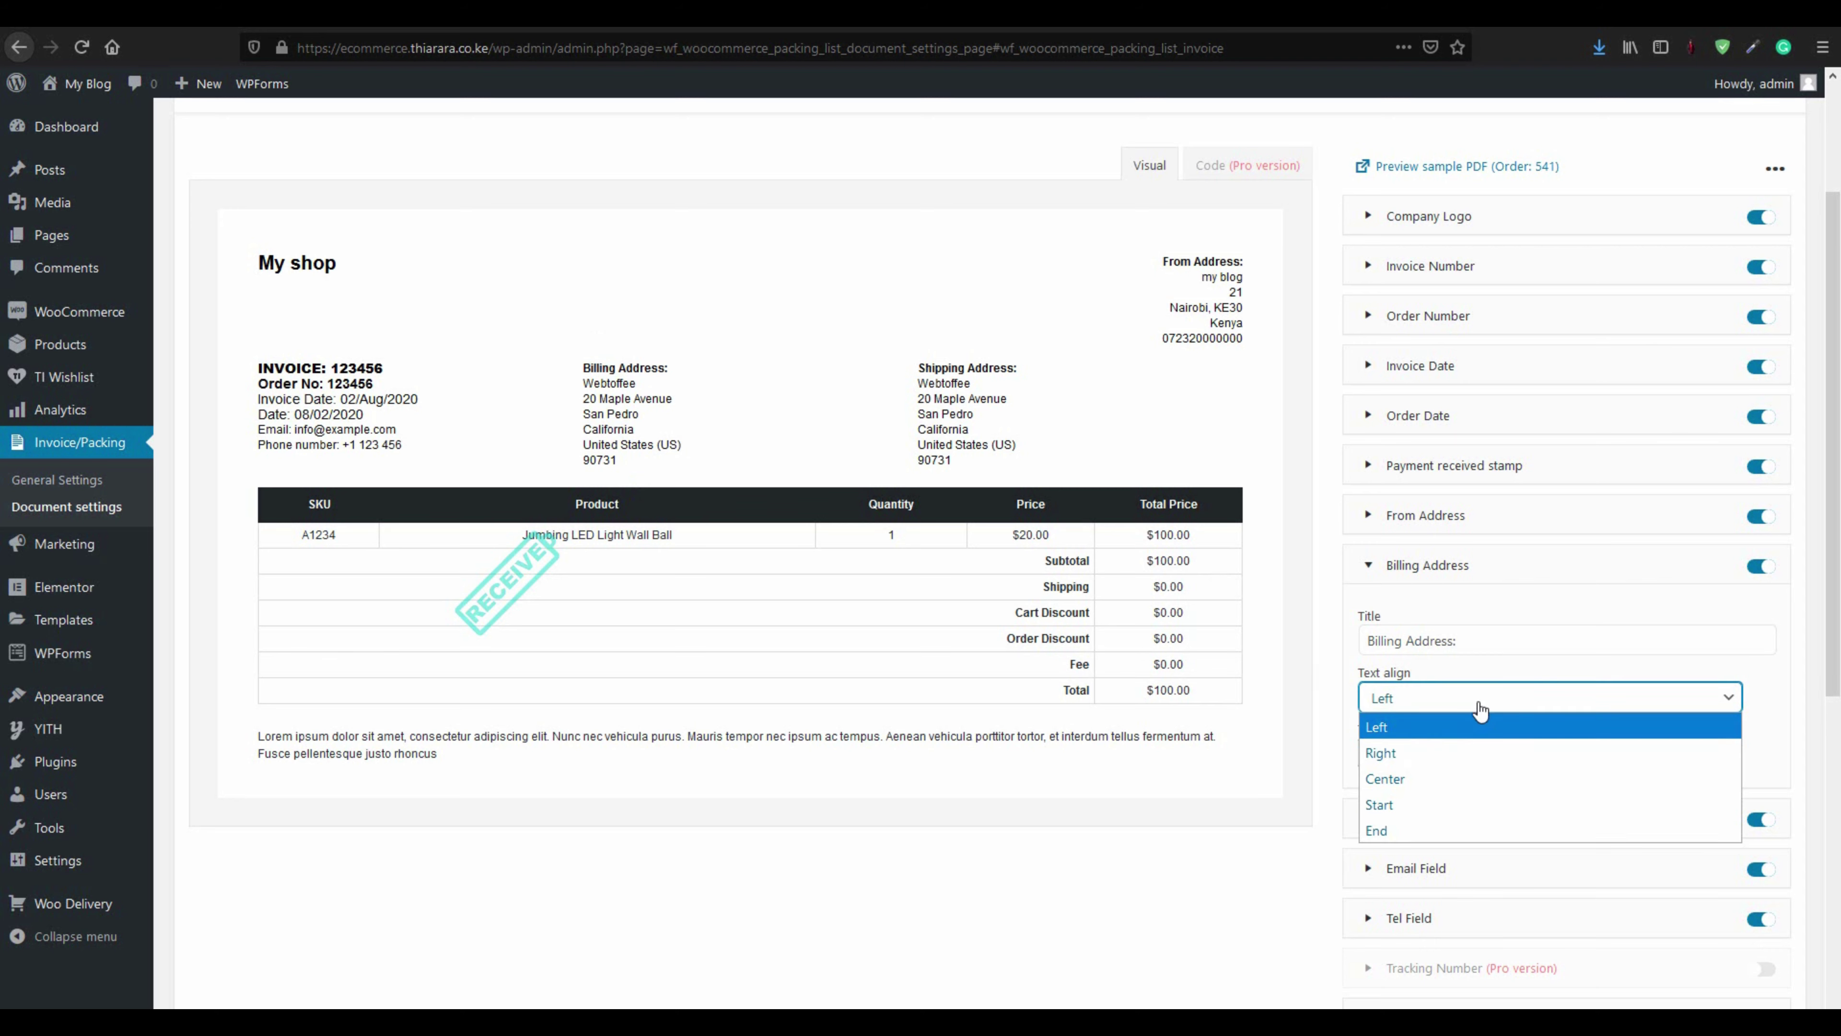
click(1418, 757)
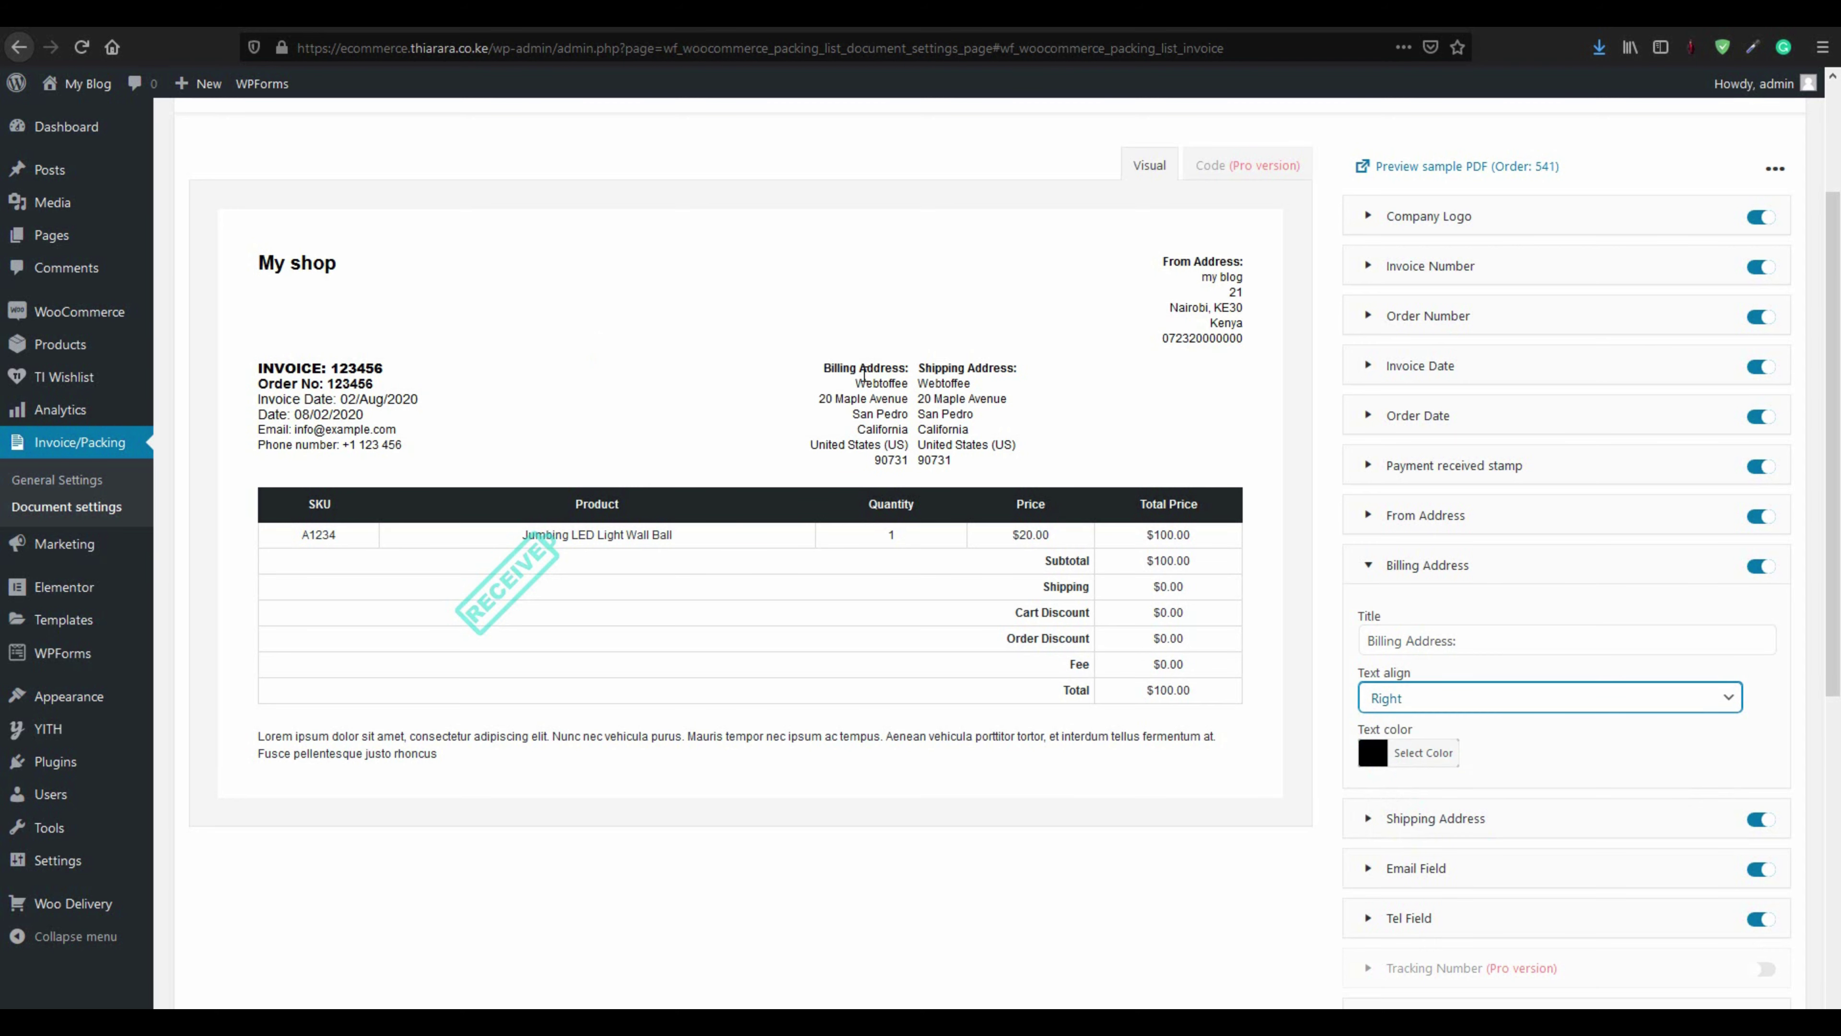
click(1398, 712)
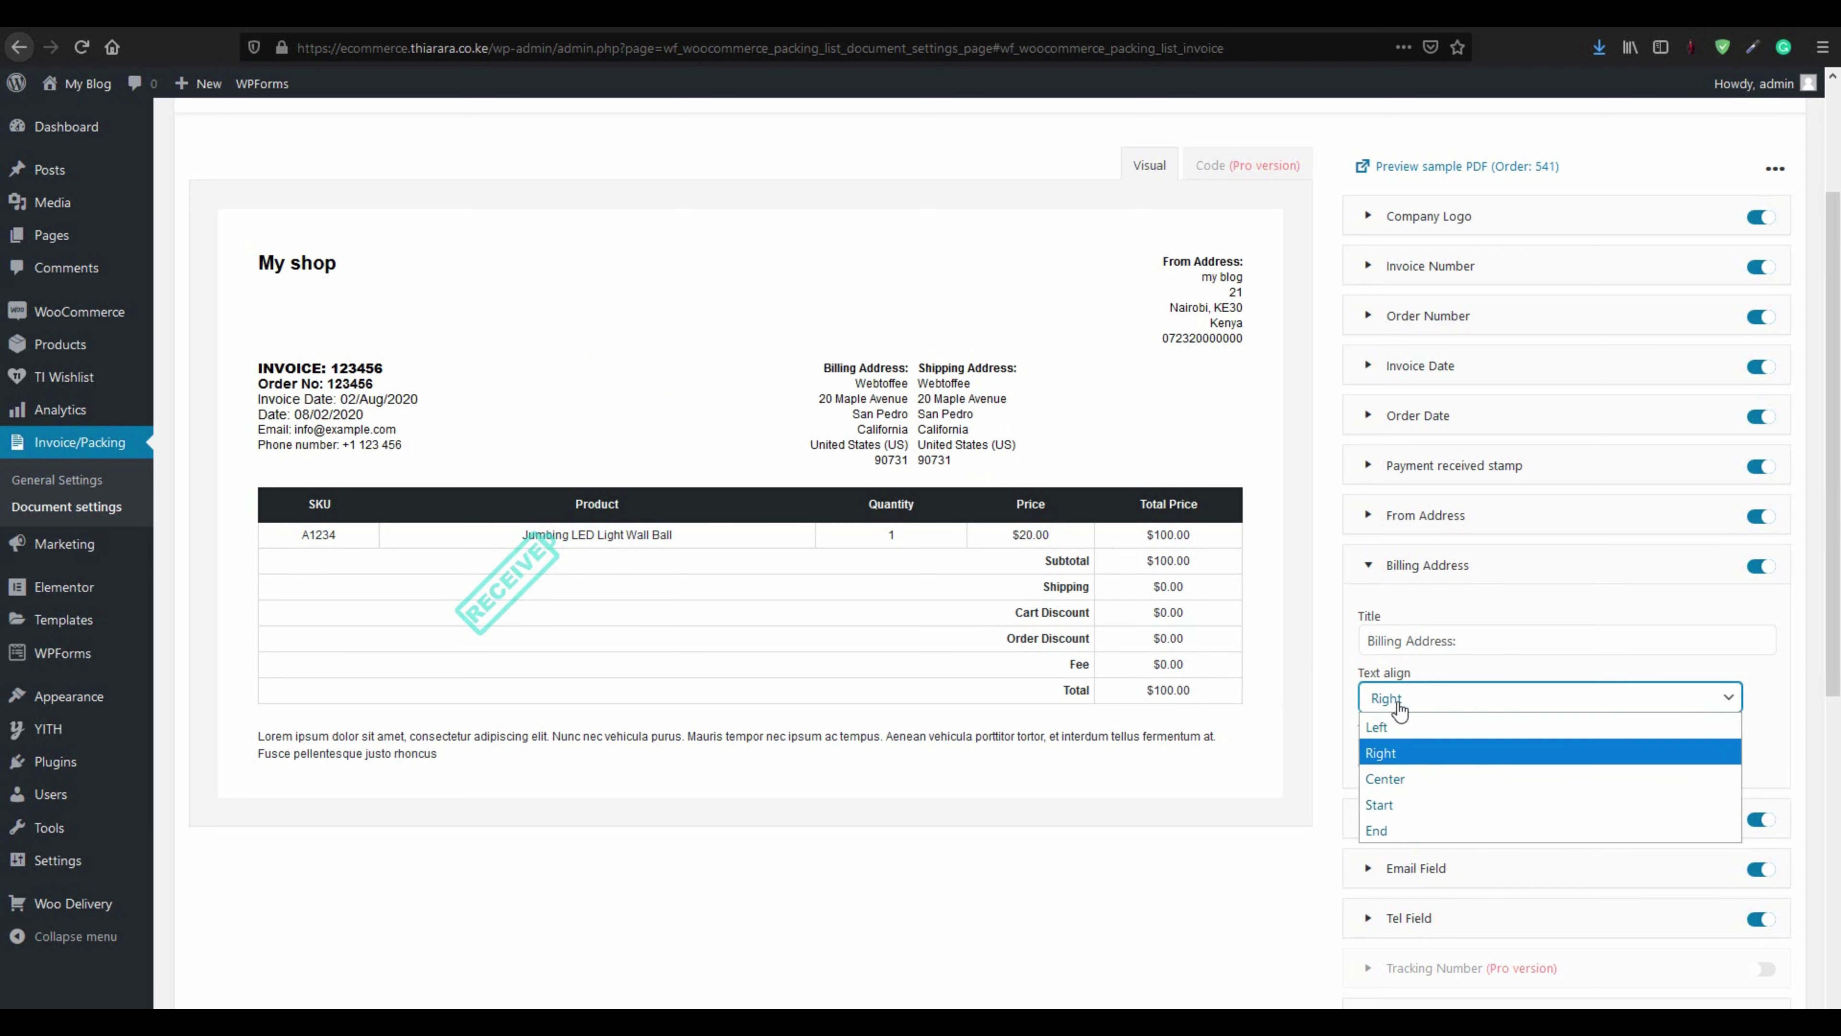
click(1389, 781)
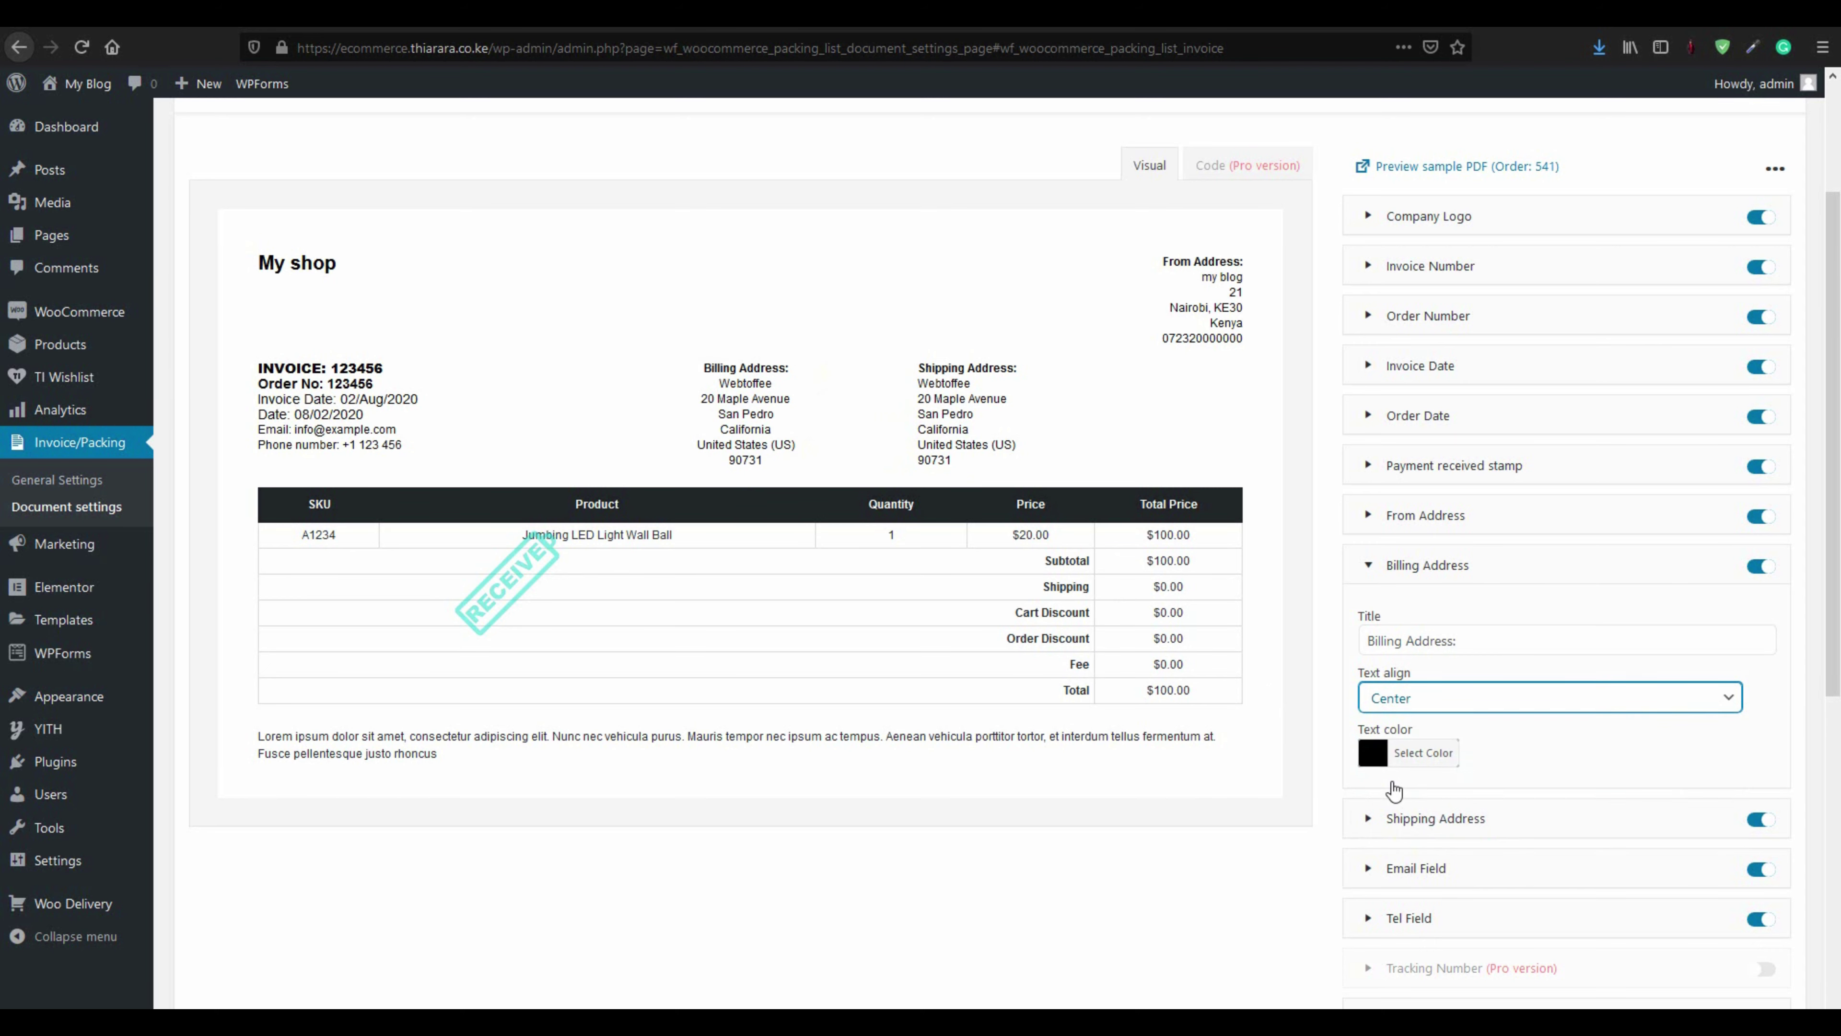
click(1406, 711)
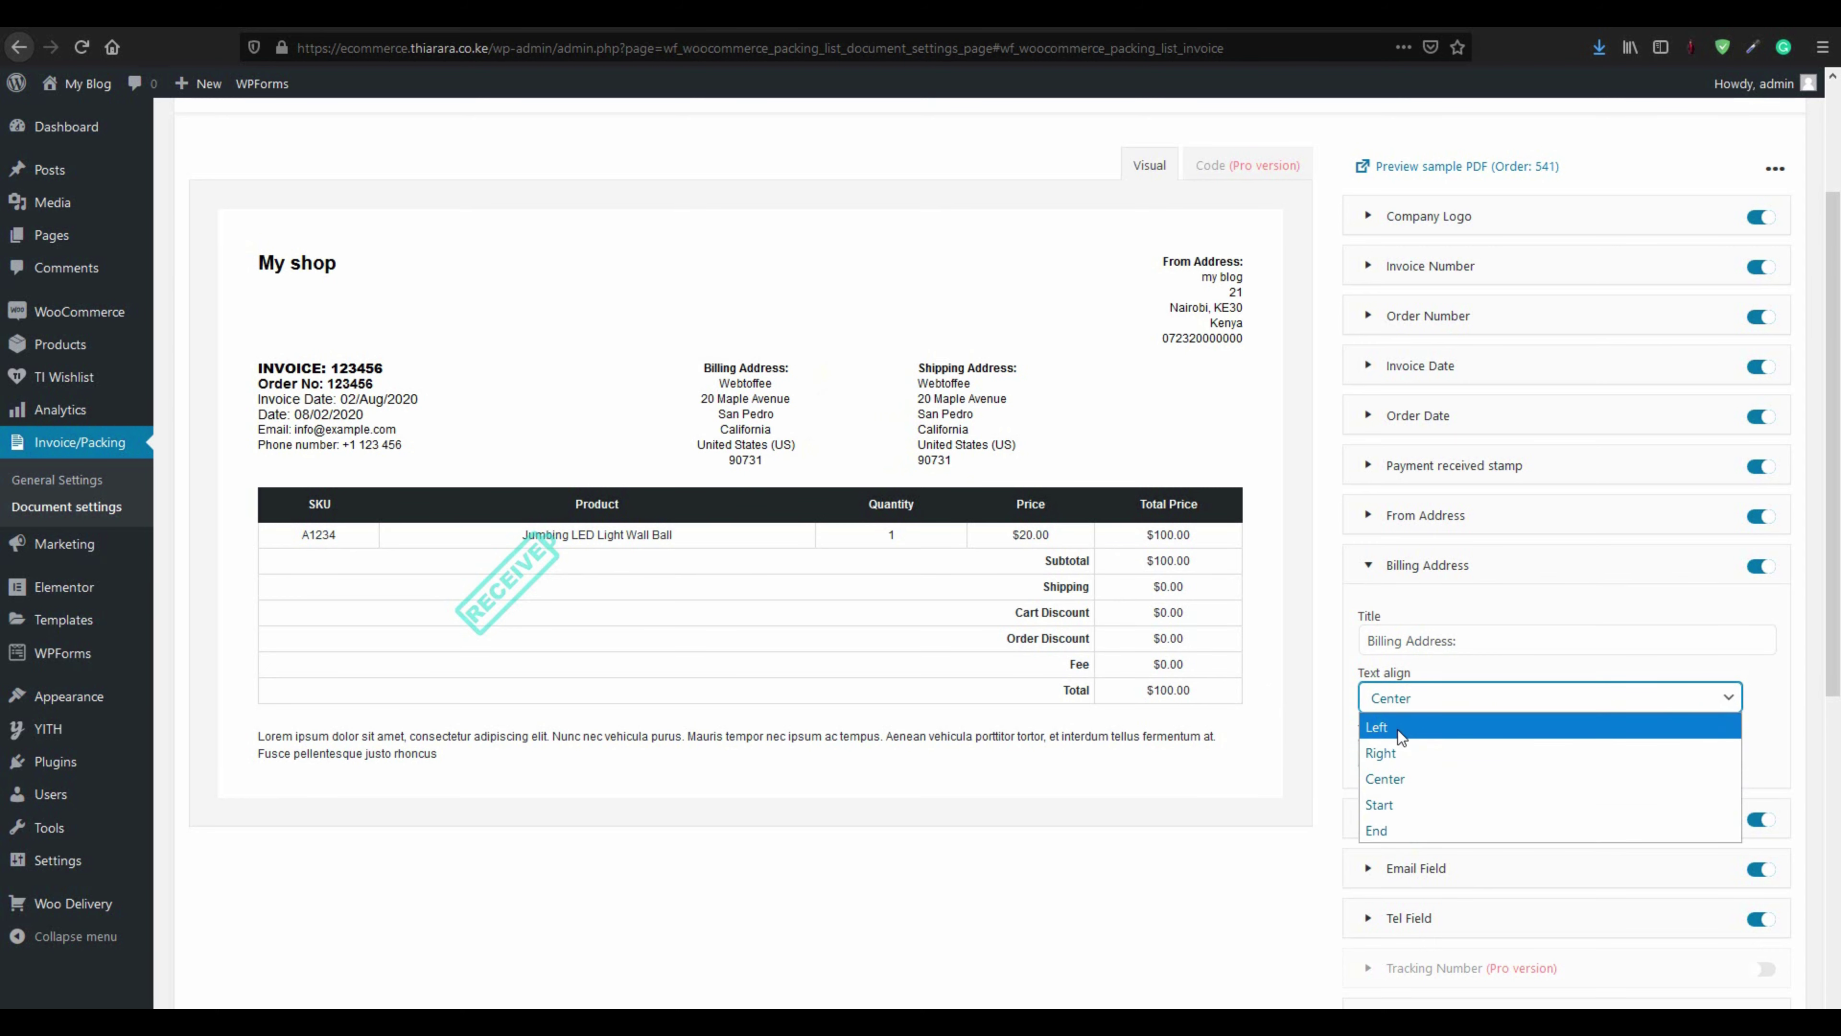
click(1398, 730)
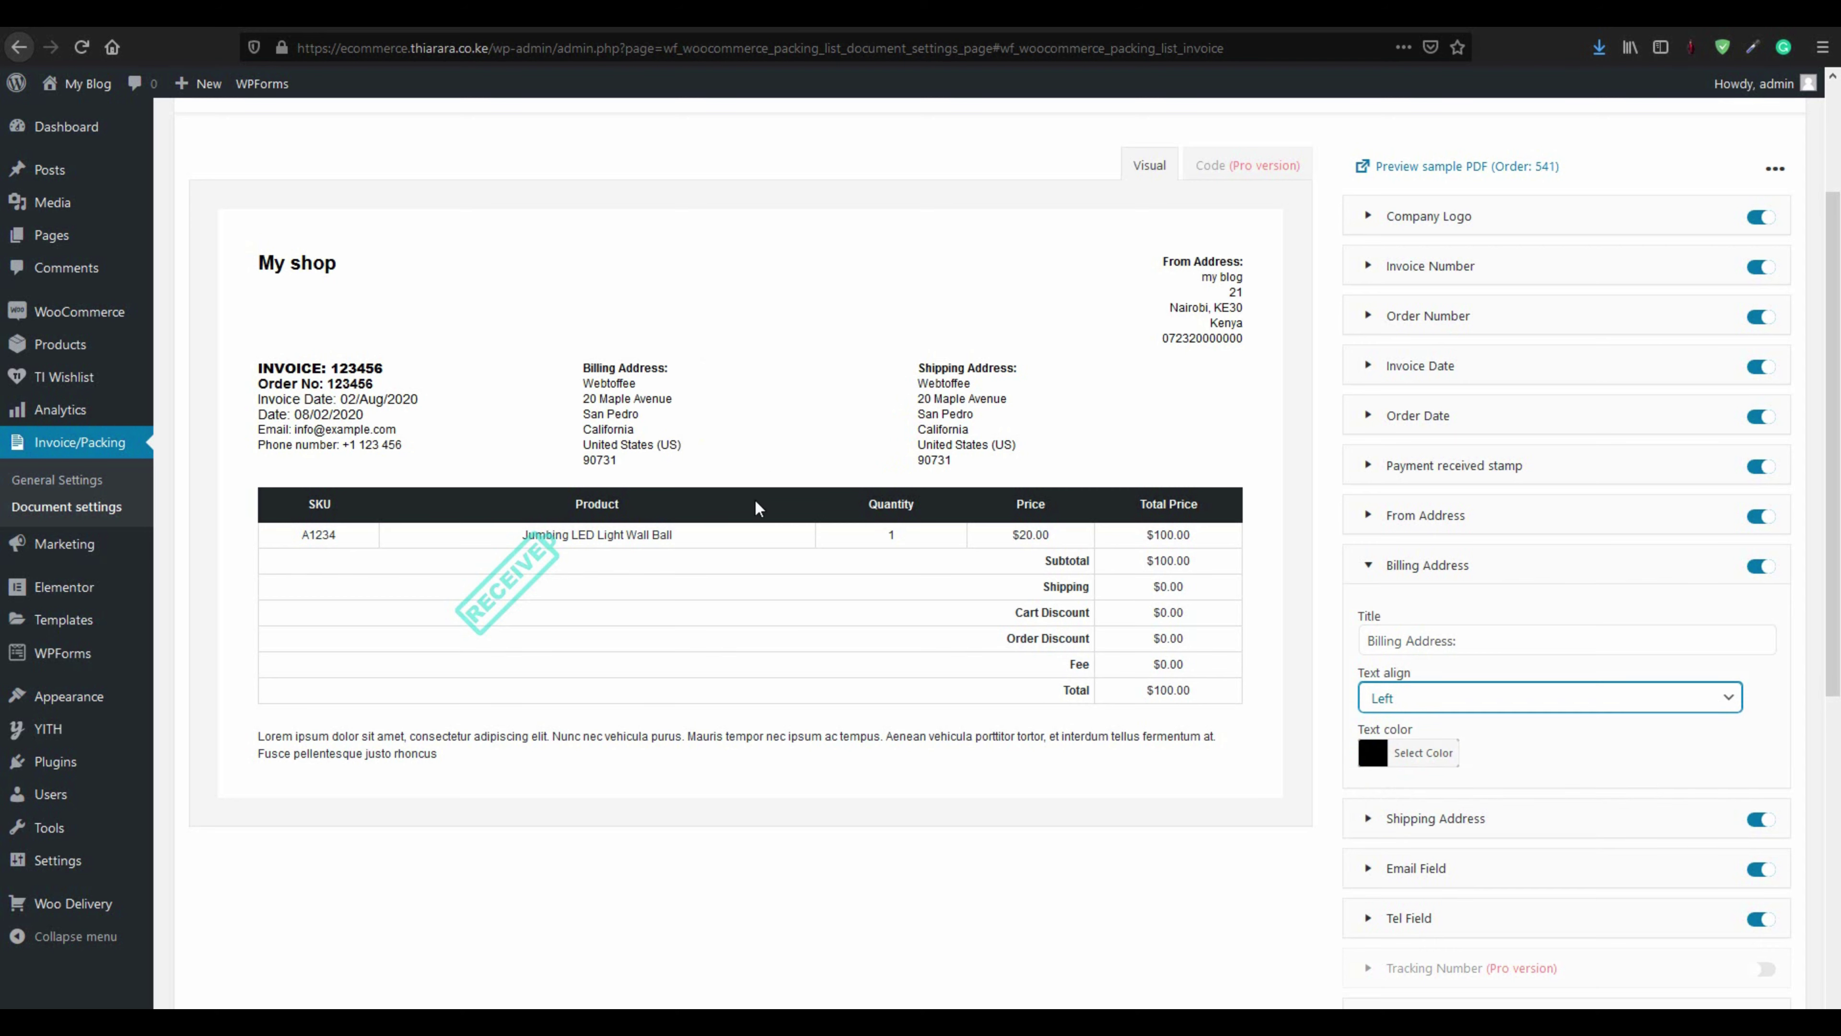
drag(1152, 346, 1218, 371)
click(1215, 363)
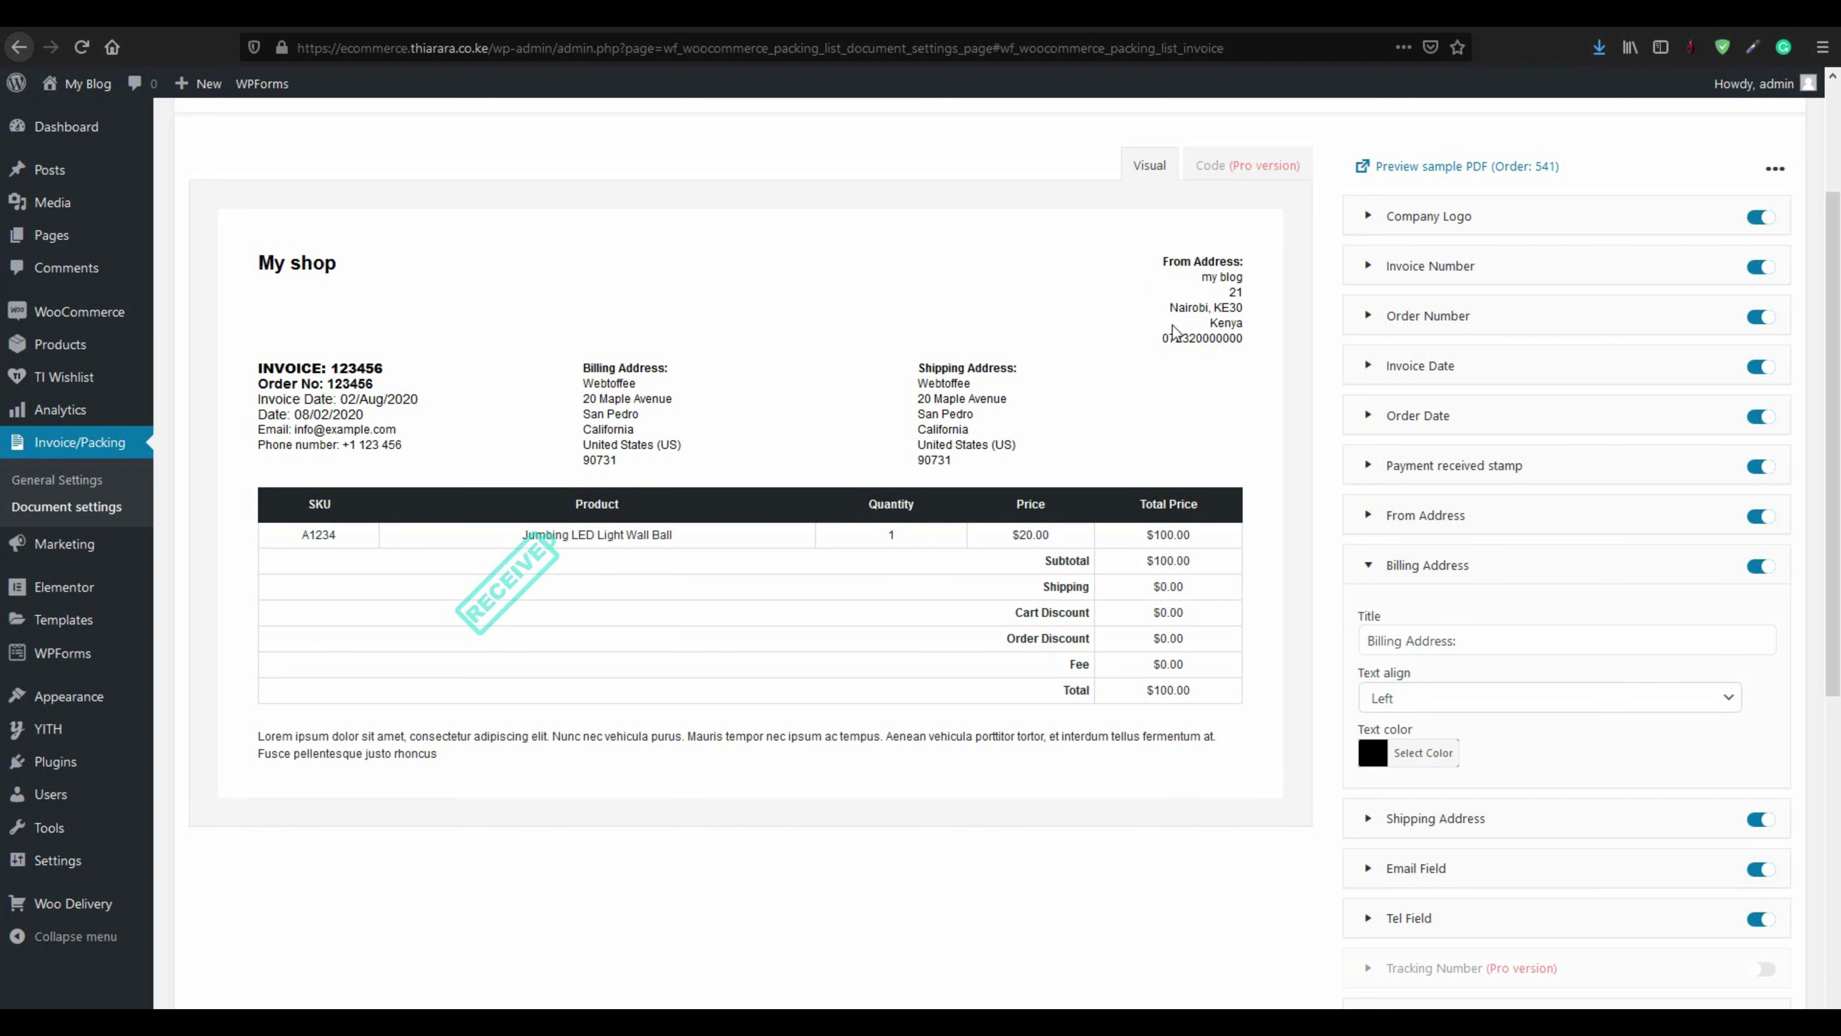
click(1370, 572)
Set the text alignment of the From Address block to Left and collapse its settings
scroll(1392, 630, down, 1)
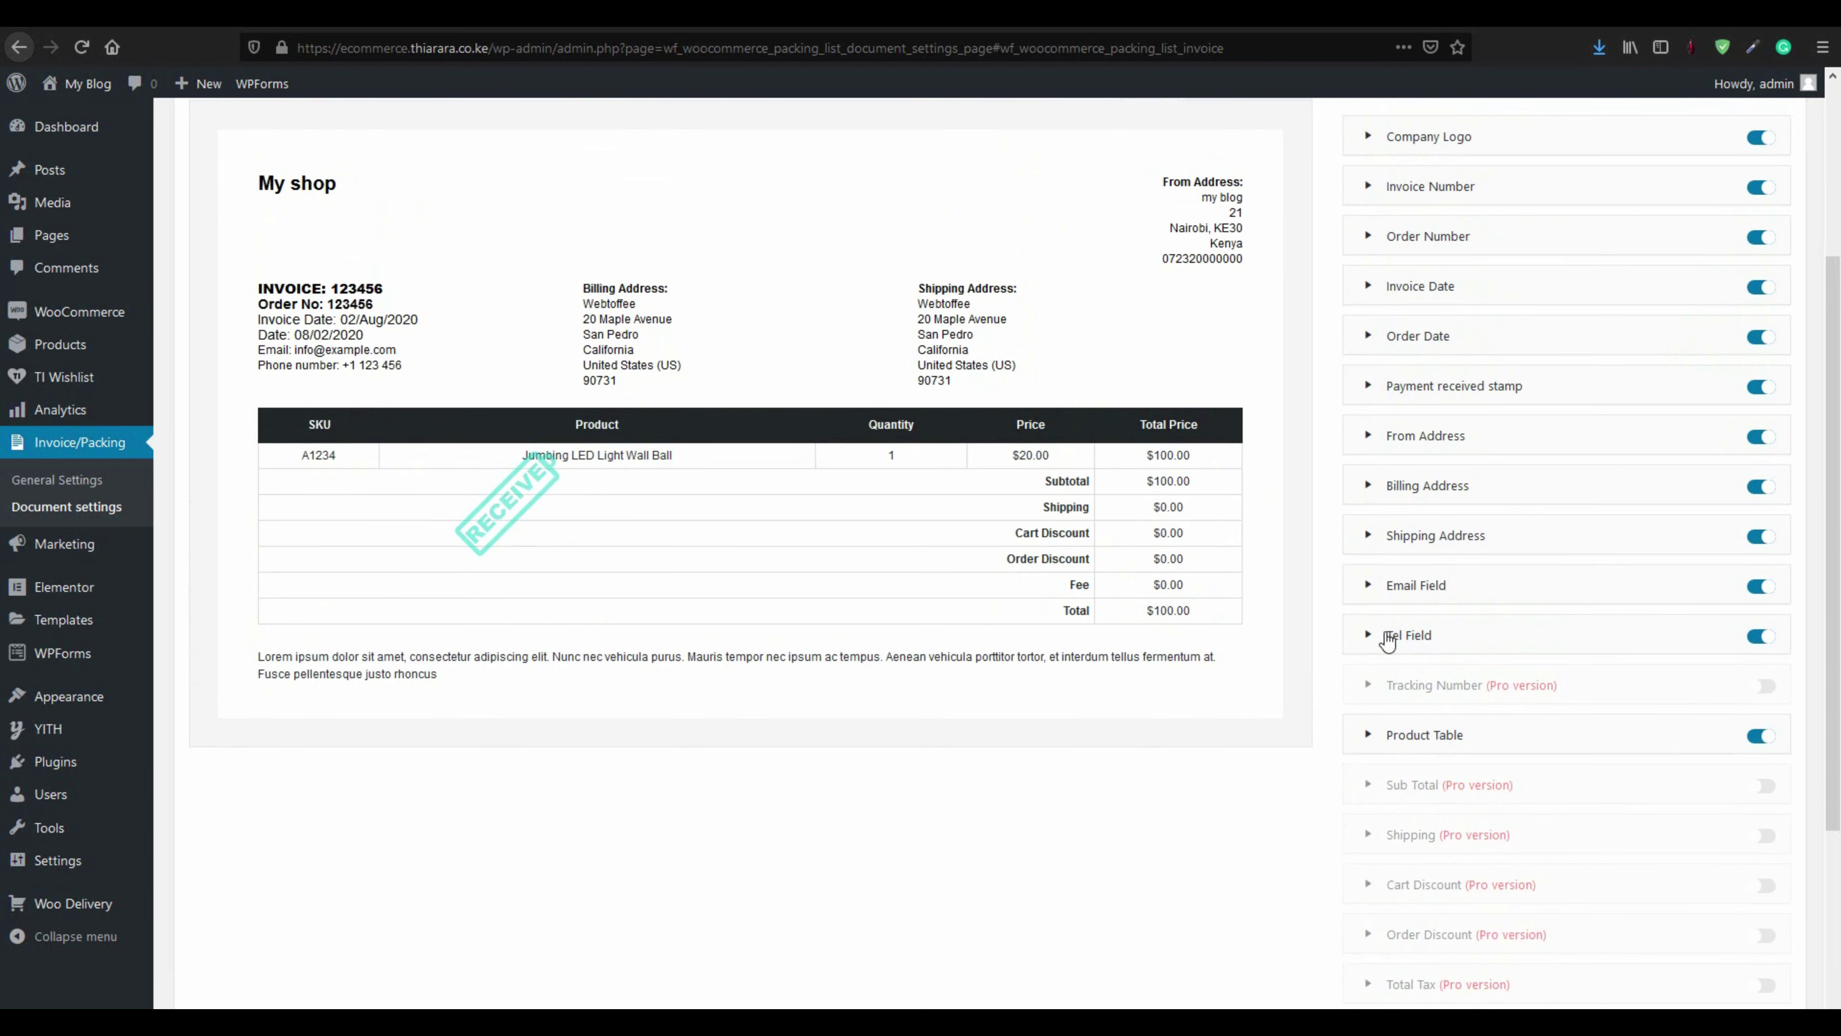
drag(1145, 194, 1246, 254)
click(1273, 384)
click(1366, 435)
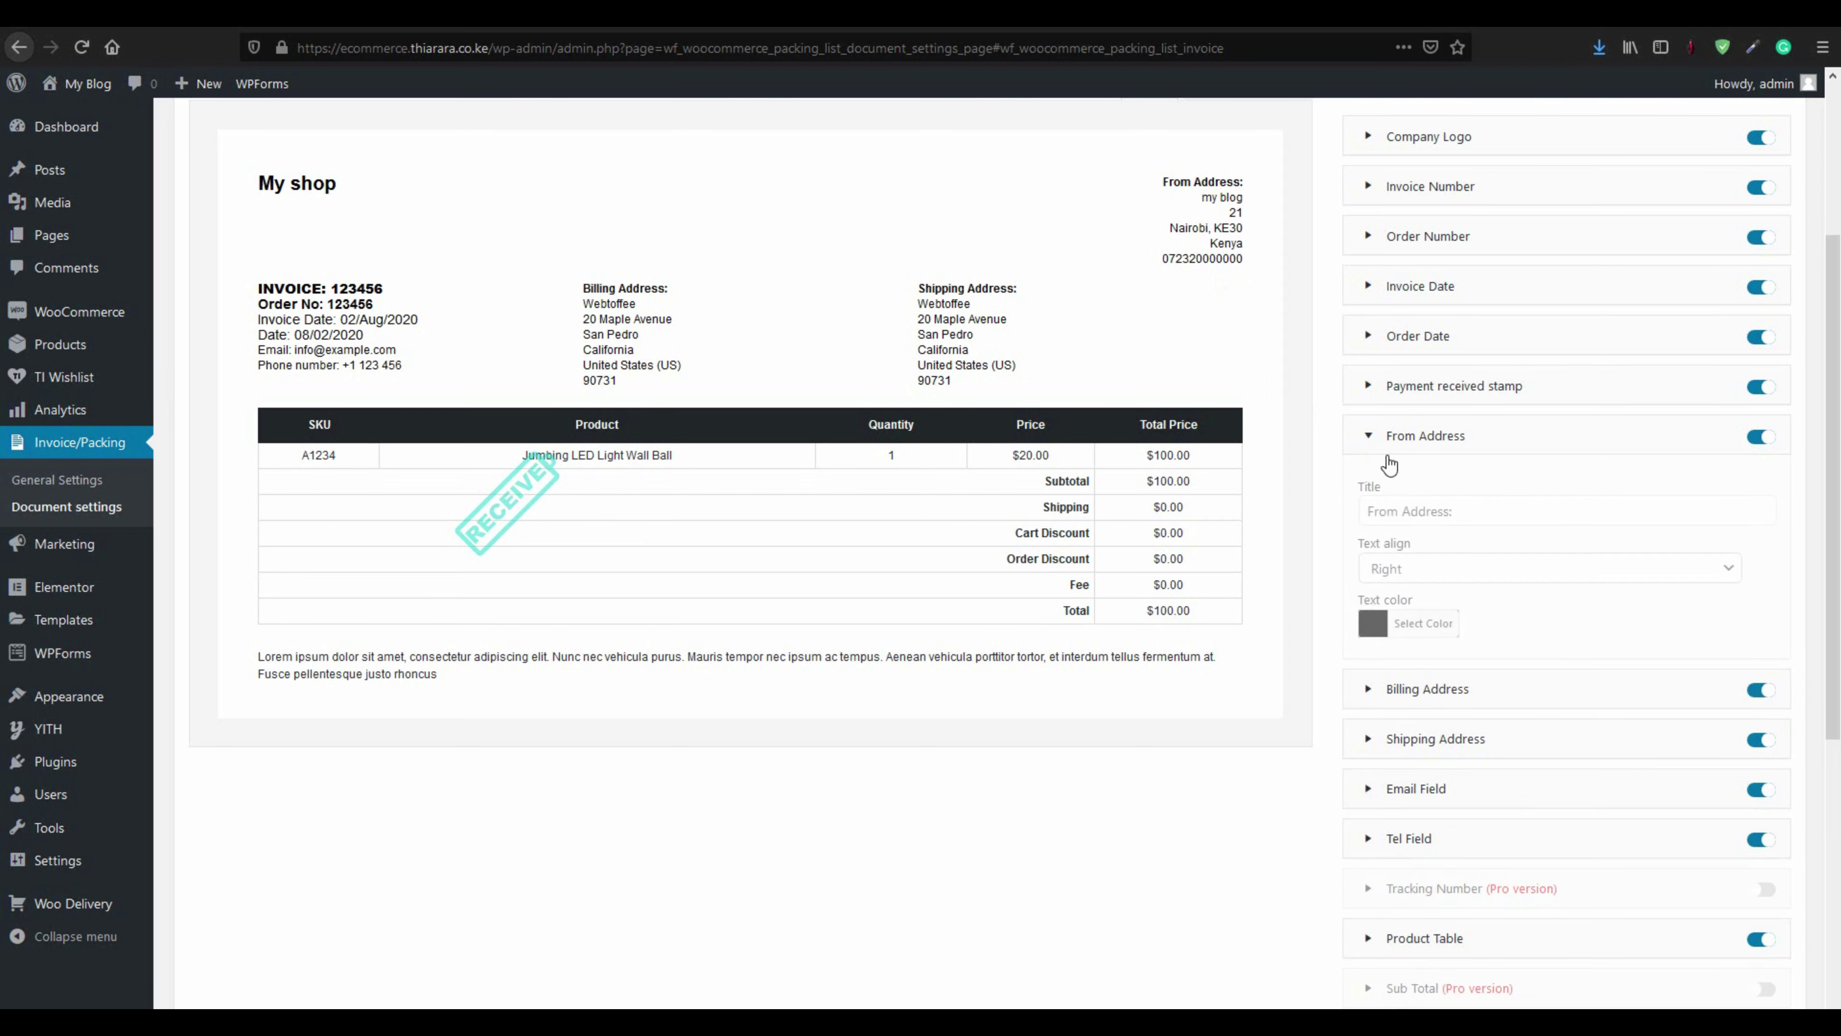
click(1421, 571)
click(1404, 591)
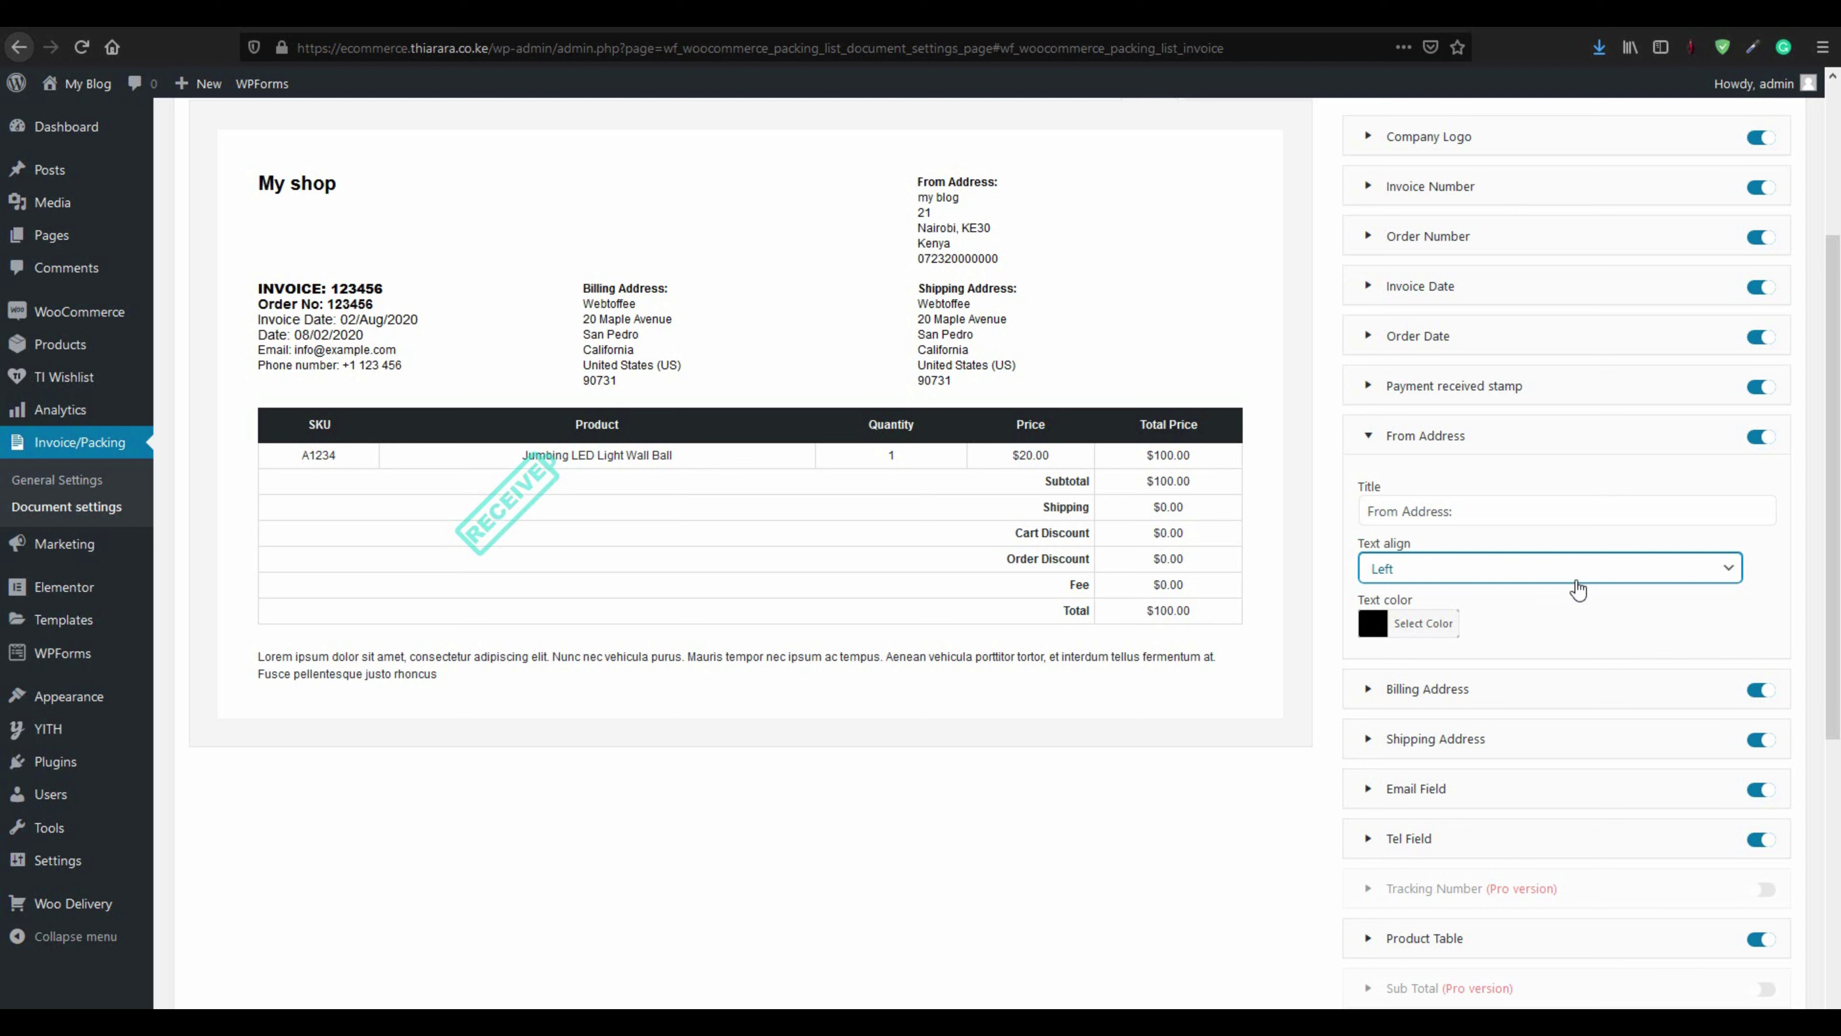
click(1771, 587)
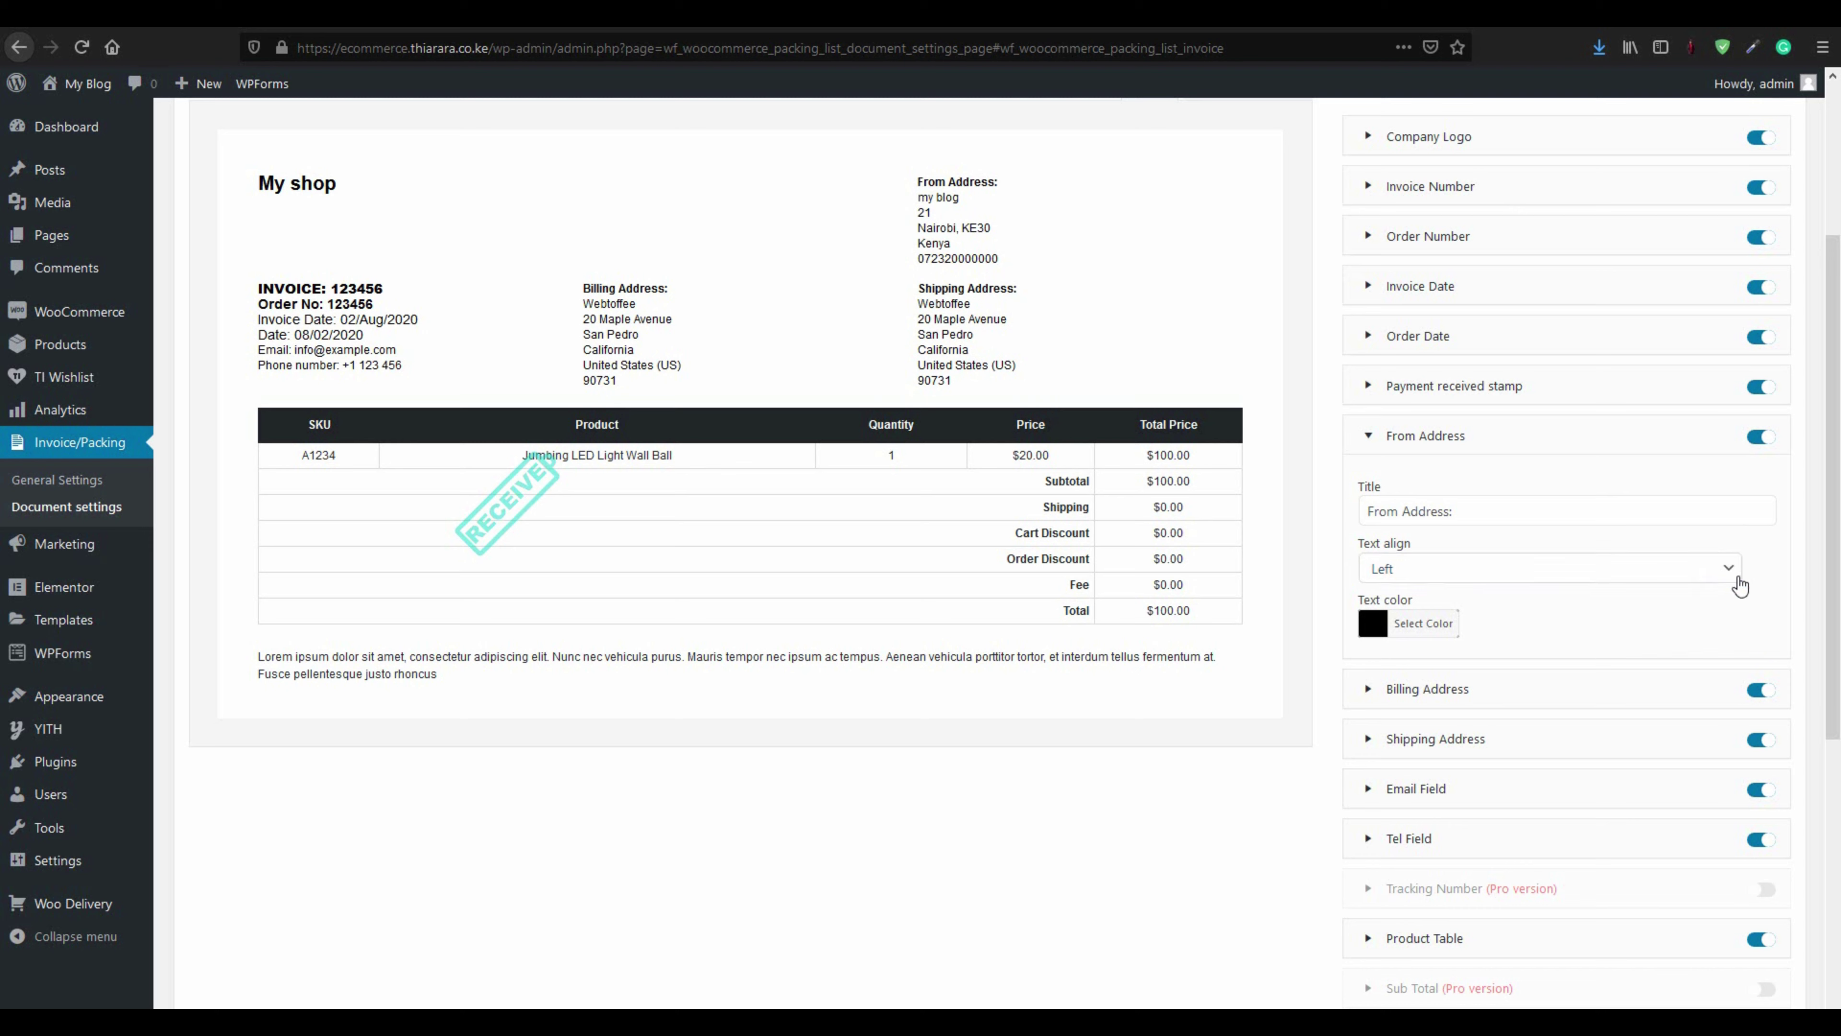
click(1368, 436)
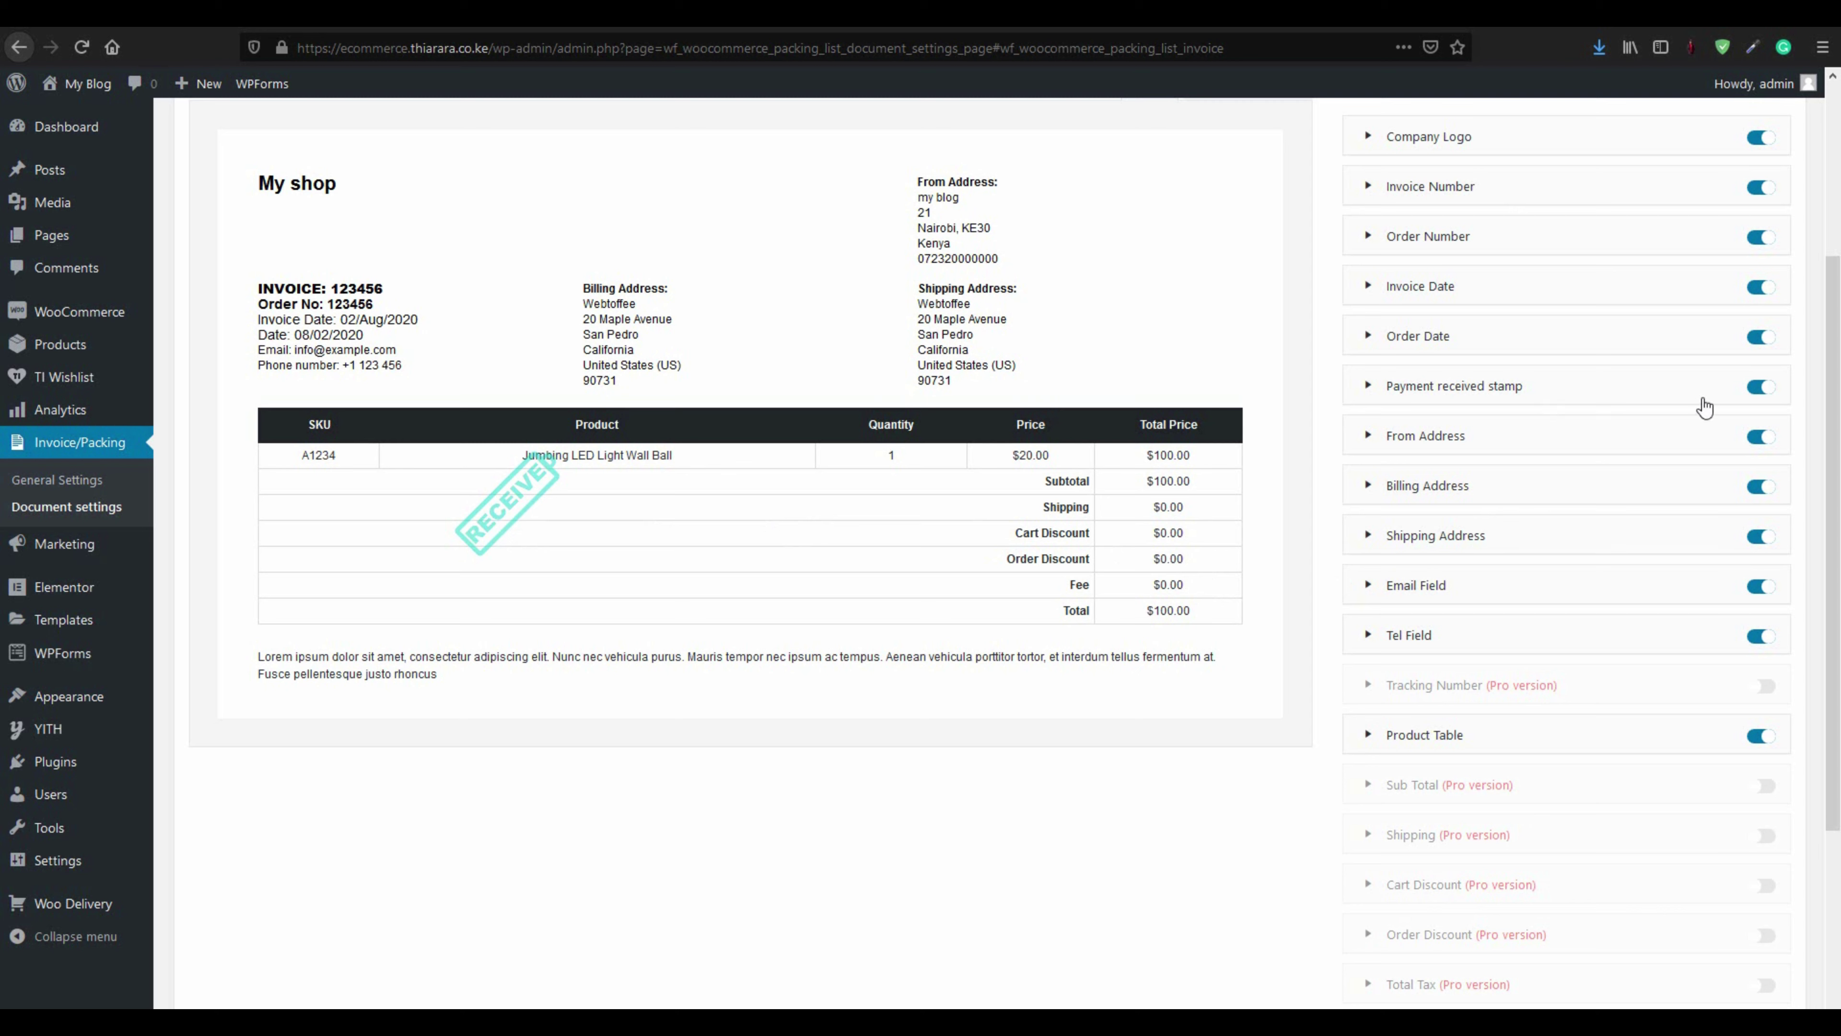
Disable the payment received stamp, expand its settings, and enable the stamp again
click(1755, 392)
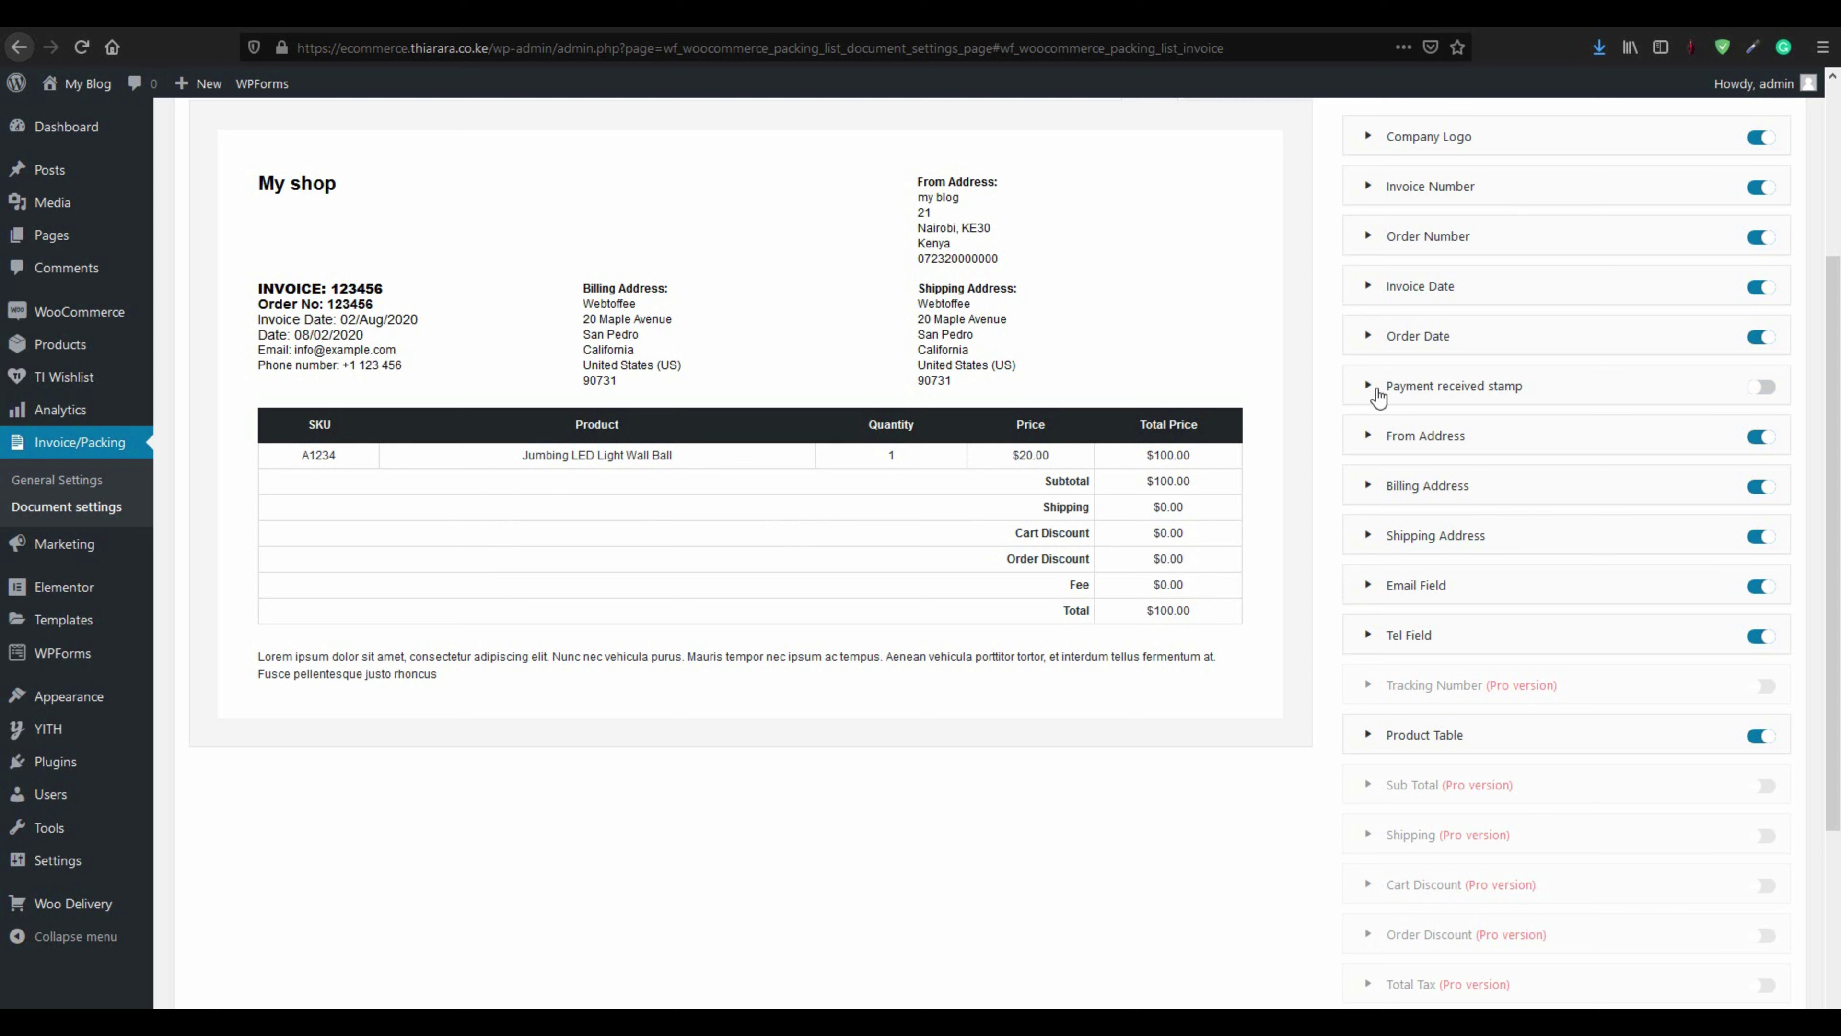
click(1373, 391)
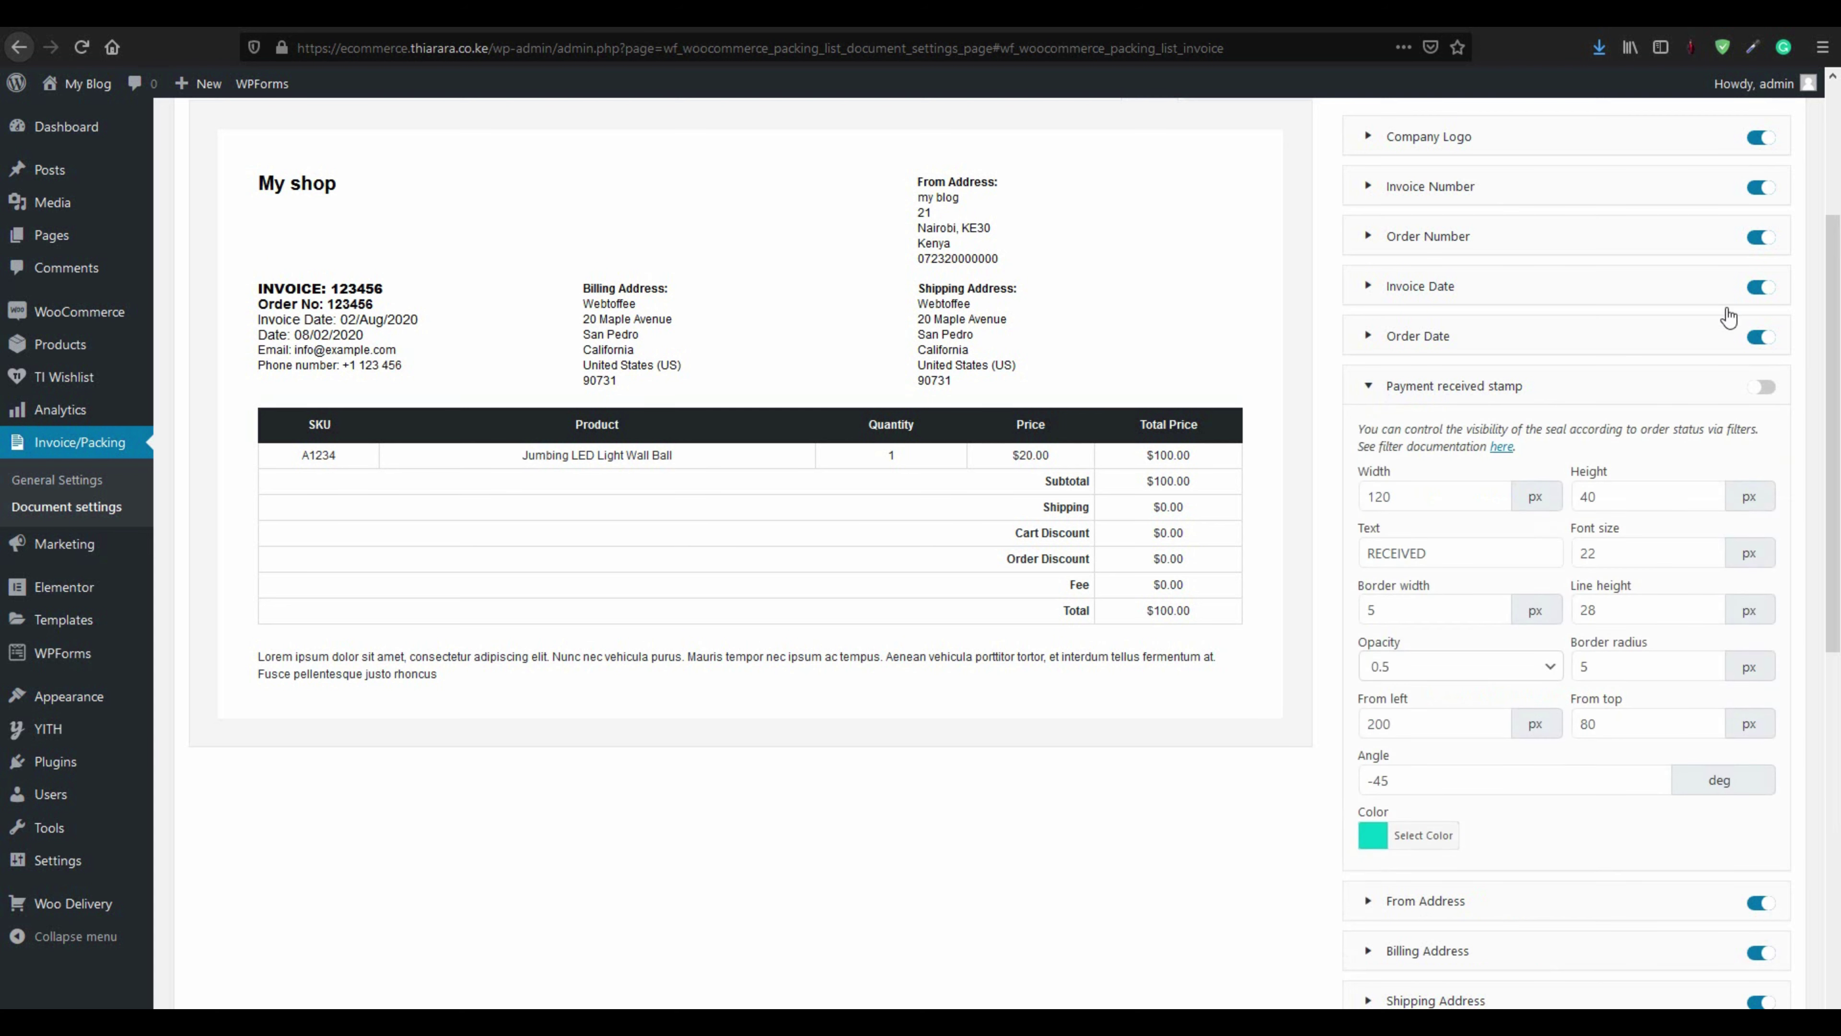
click(1763, 389)
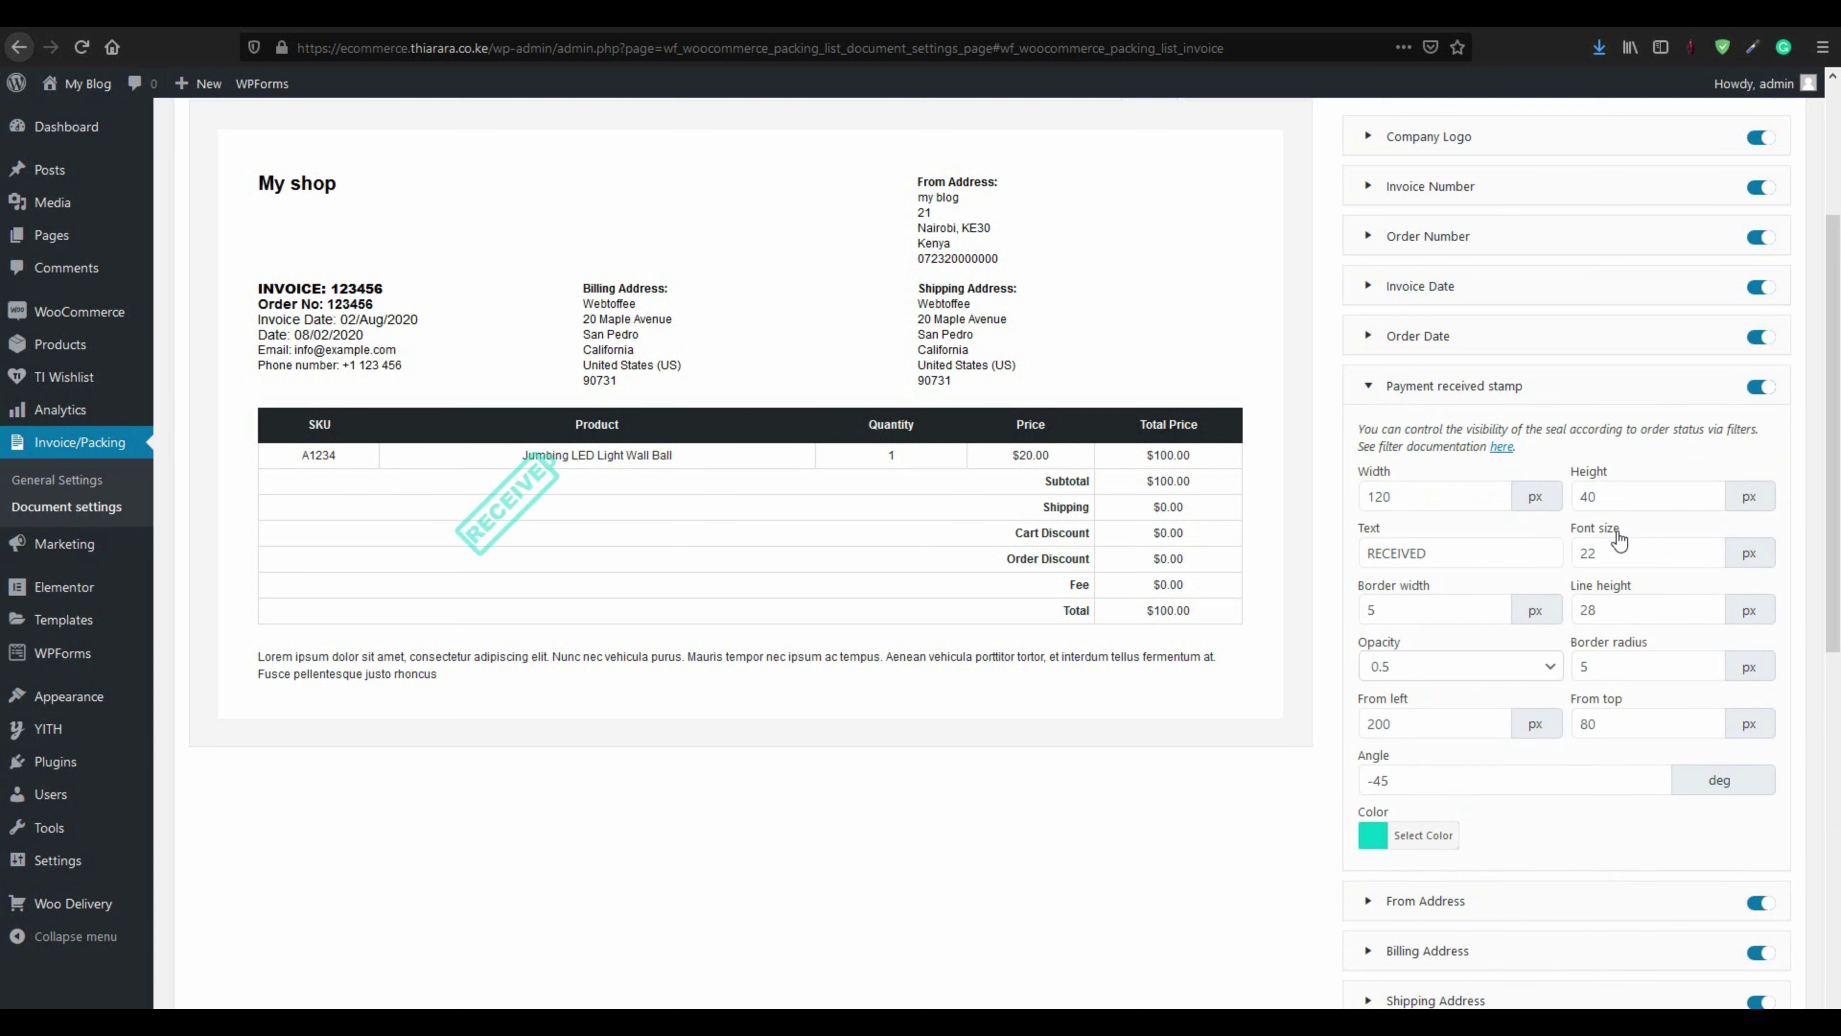
Set the payment received stamp's color to red (#d30e00)
click(1374, 836)
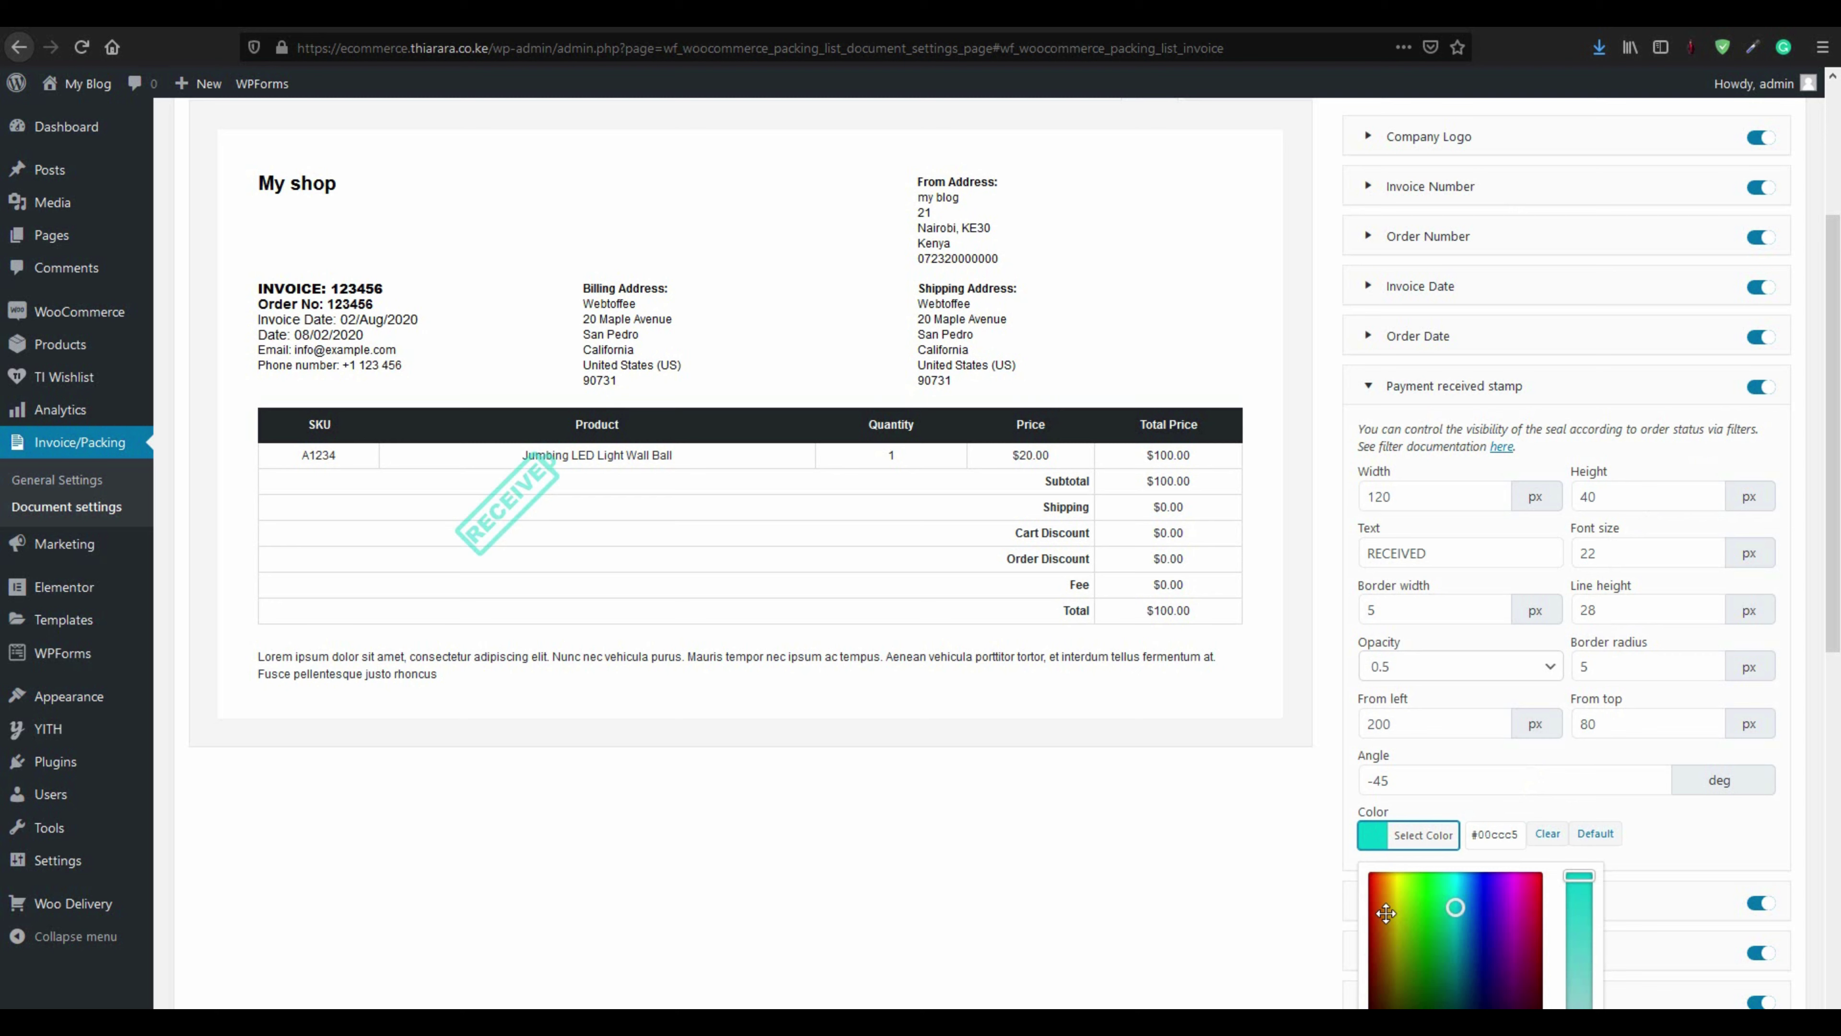
click(1371, 902)
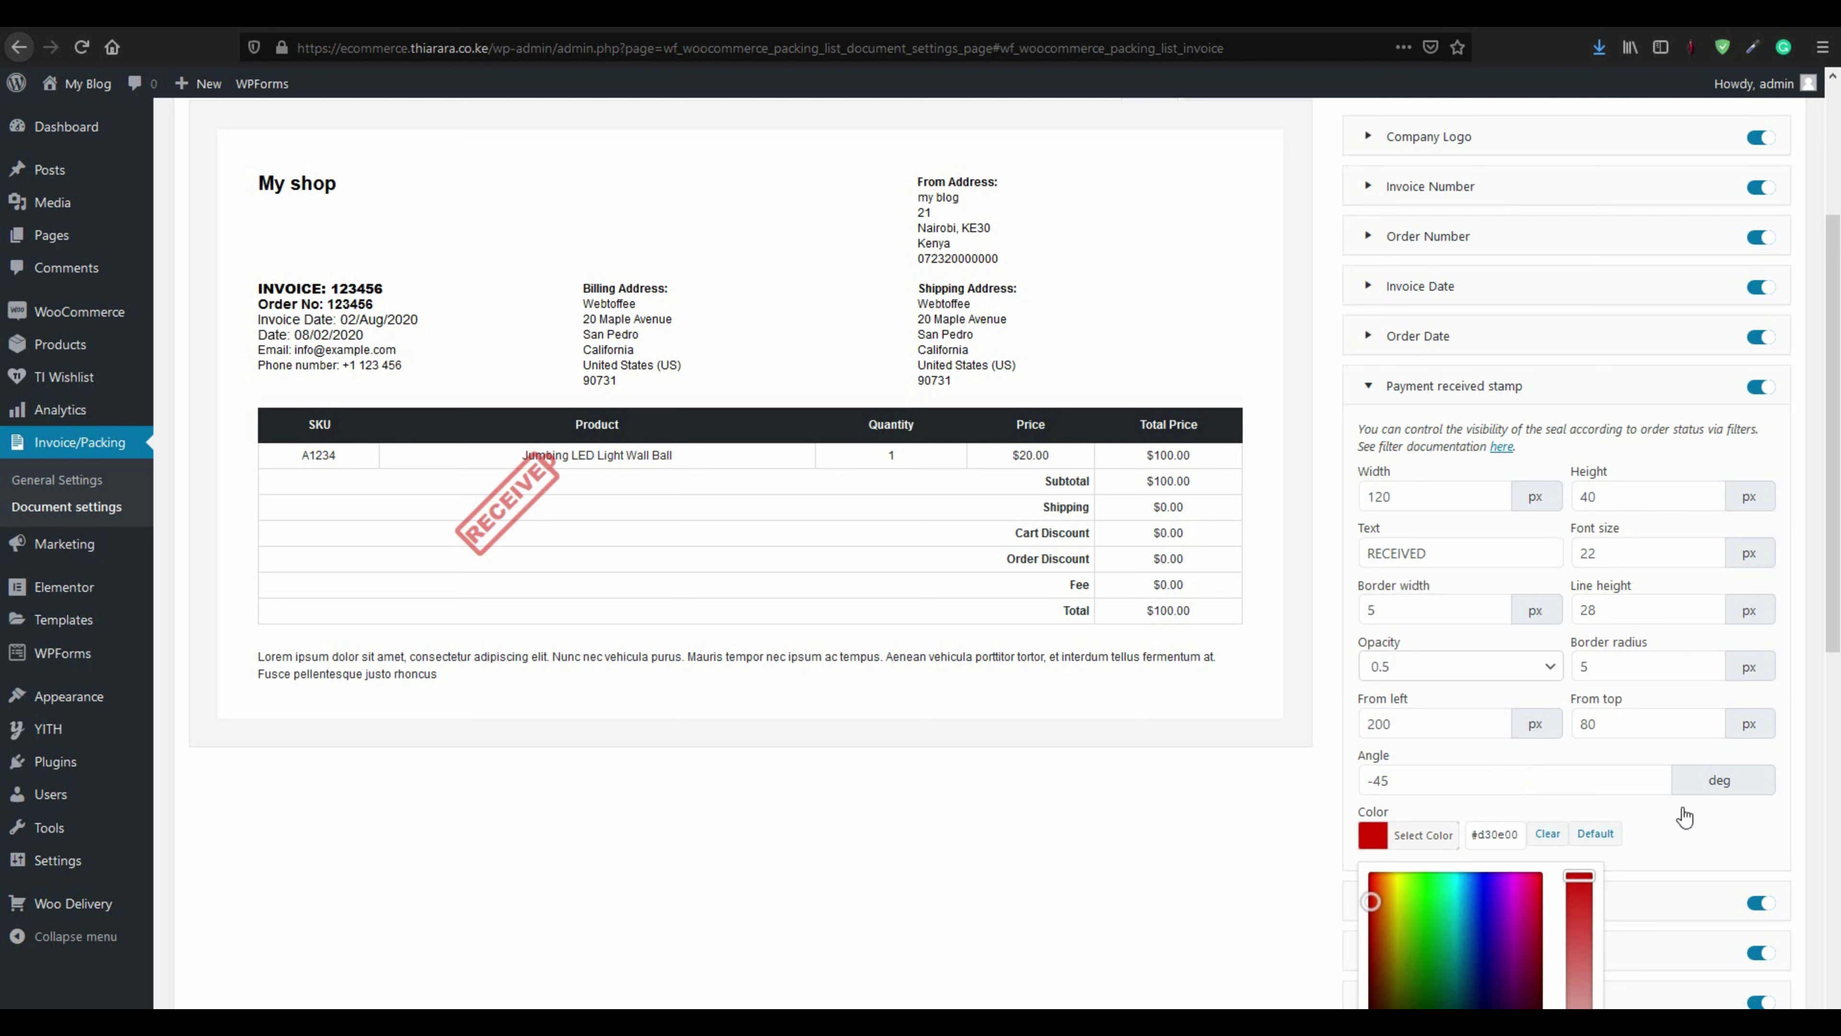
click(1709, 846)
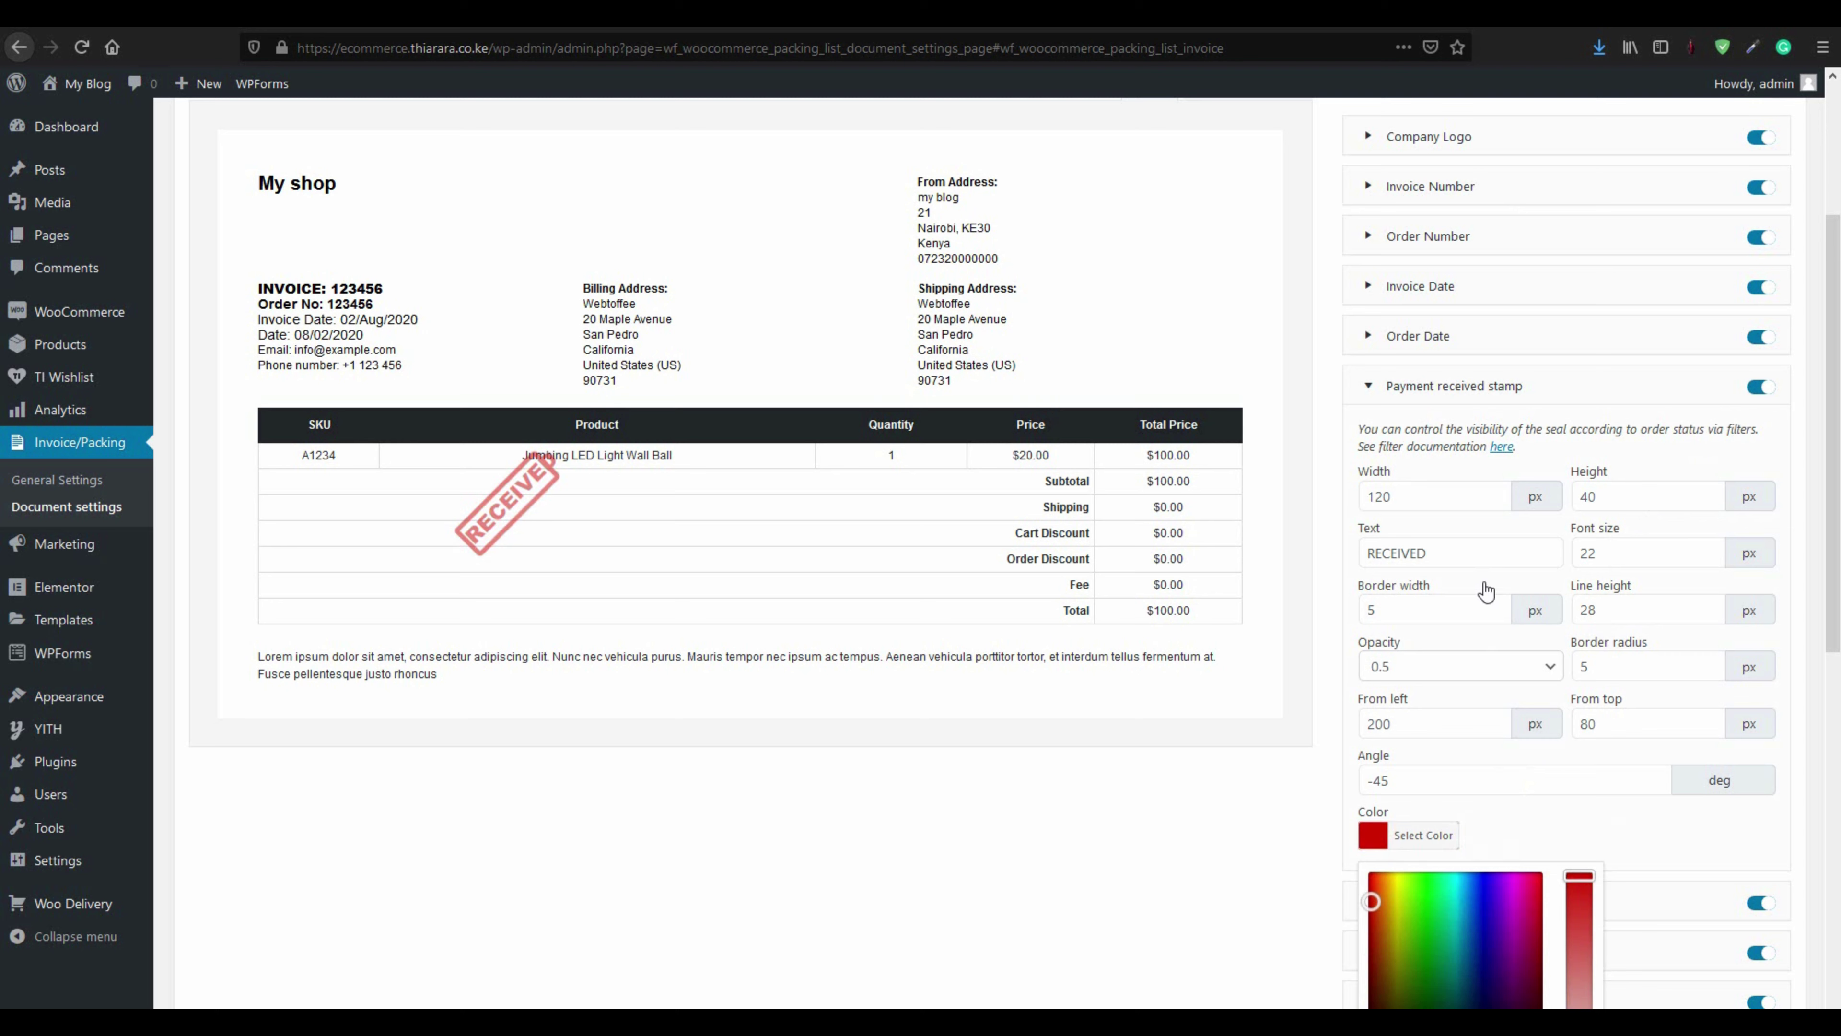
Change the stamp text to PAYMENT RECEIVED, with the added word in capitals
click(1368, 557)
text(pay)
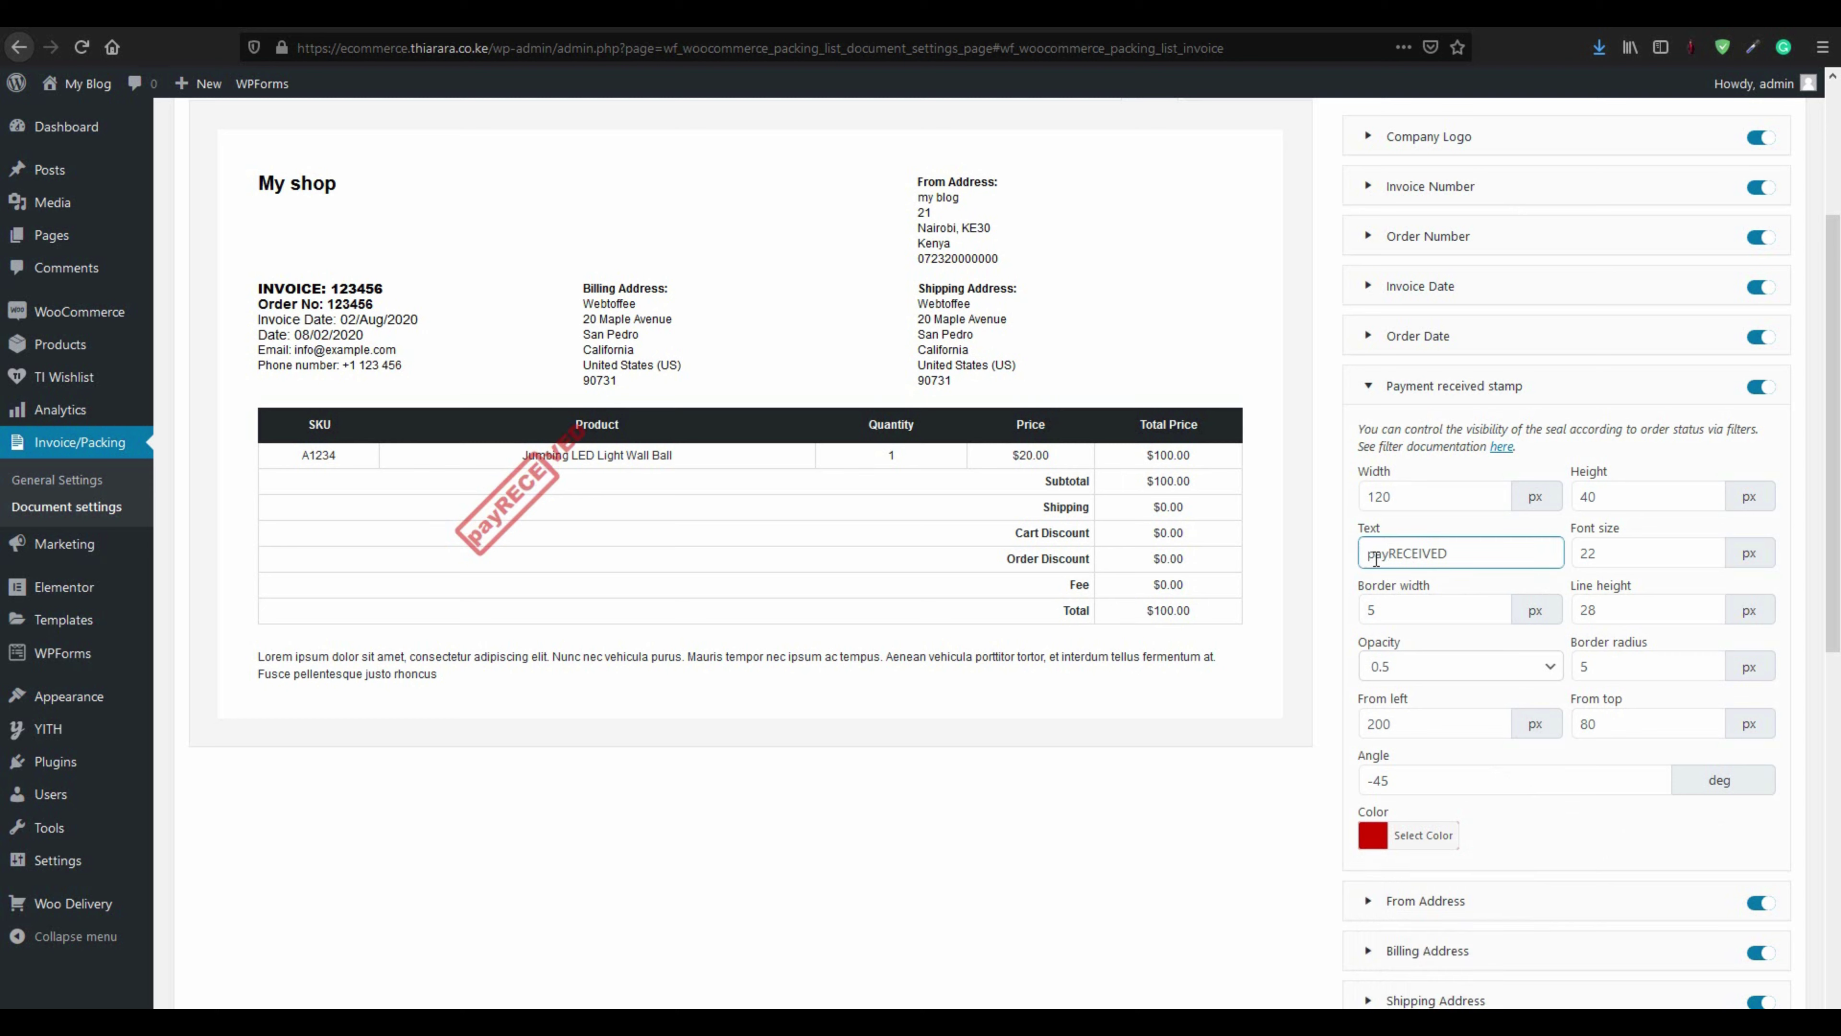
text(men)
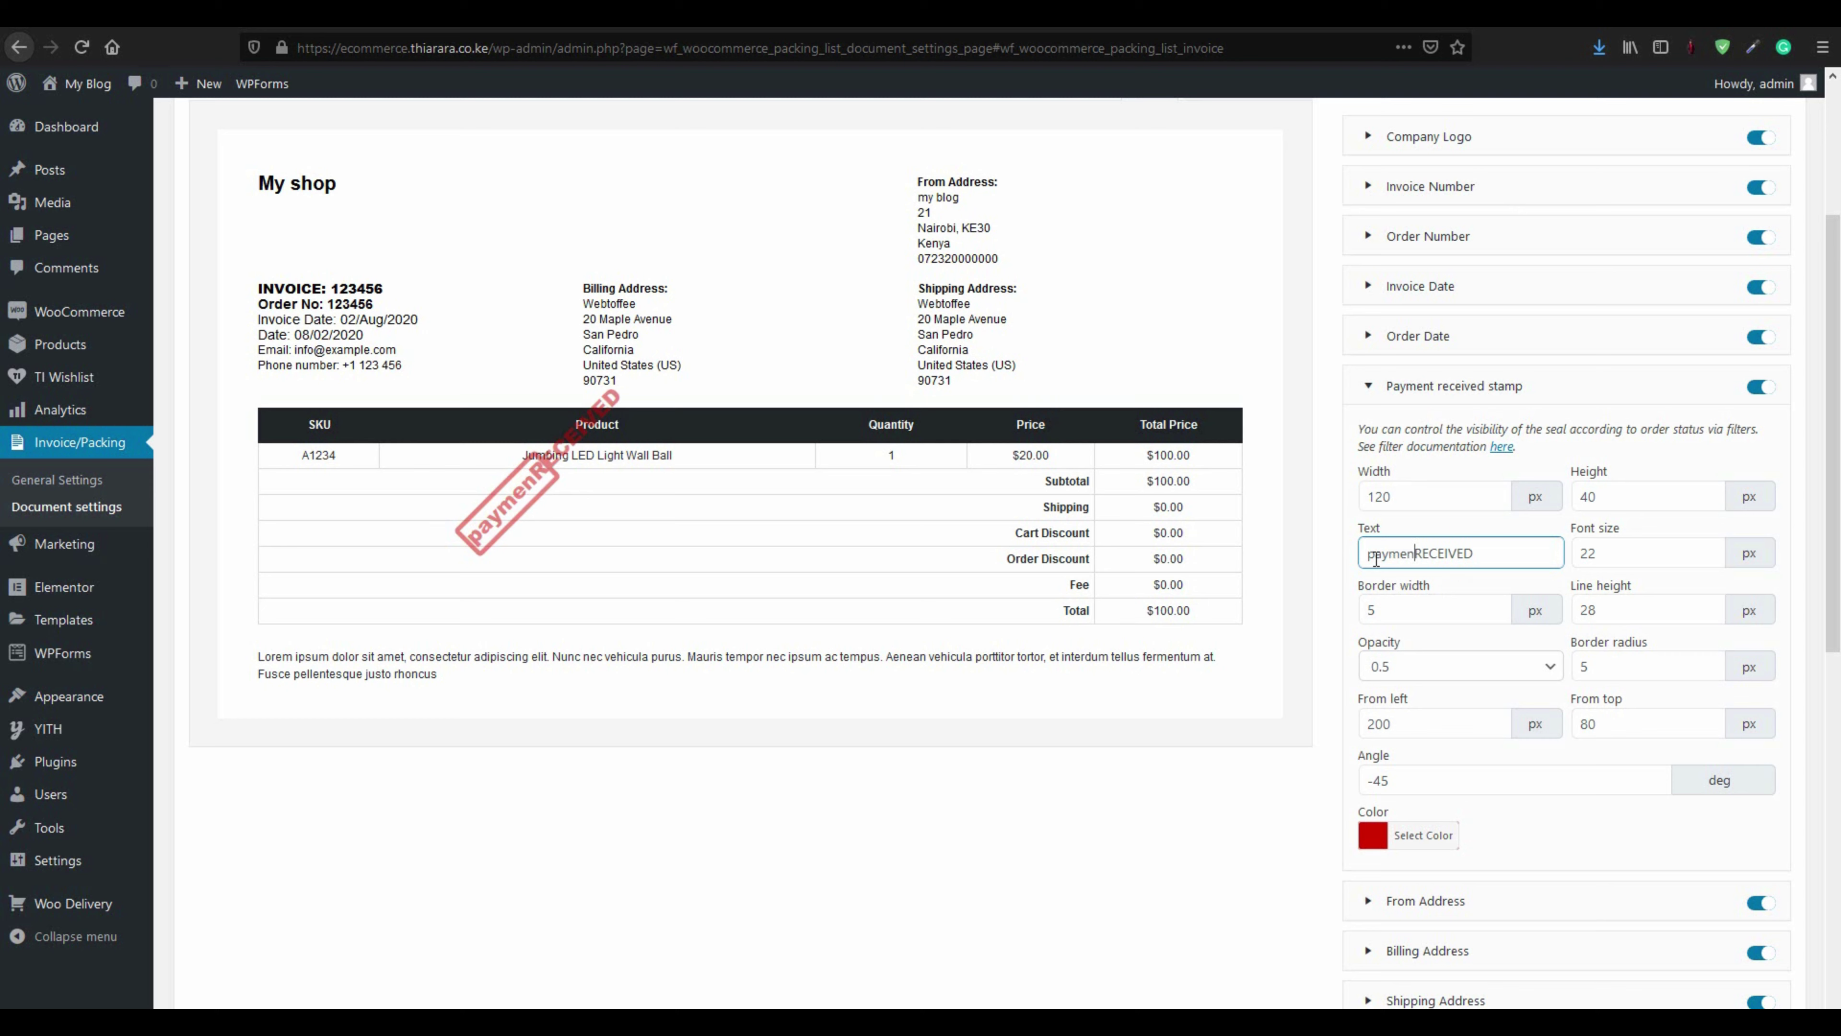
text(t)
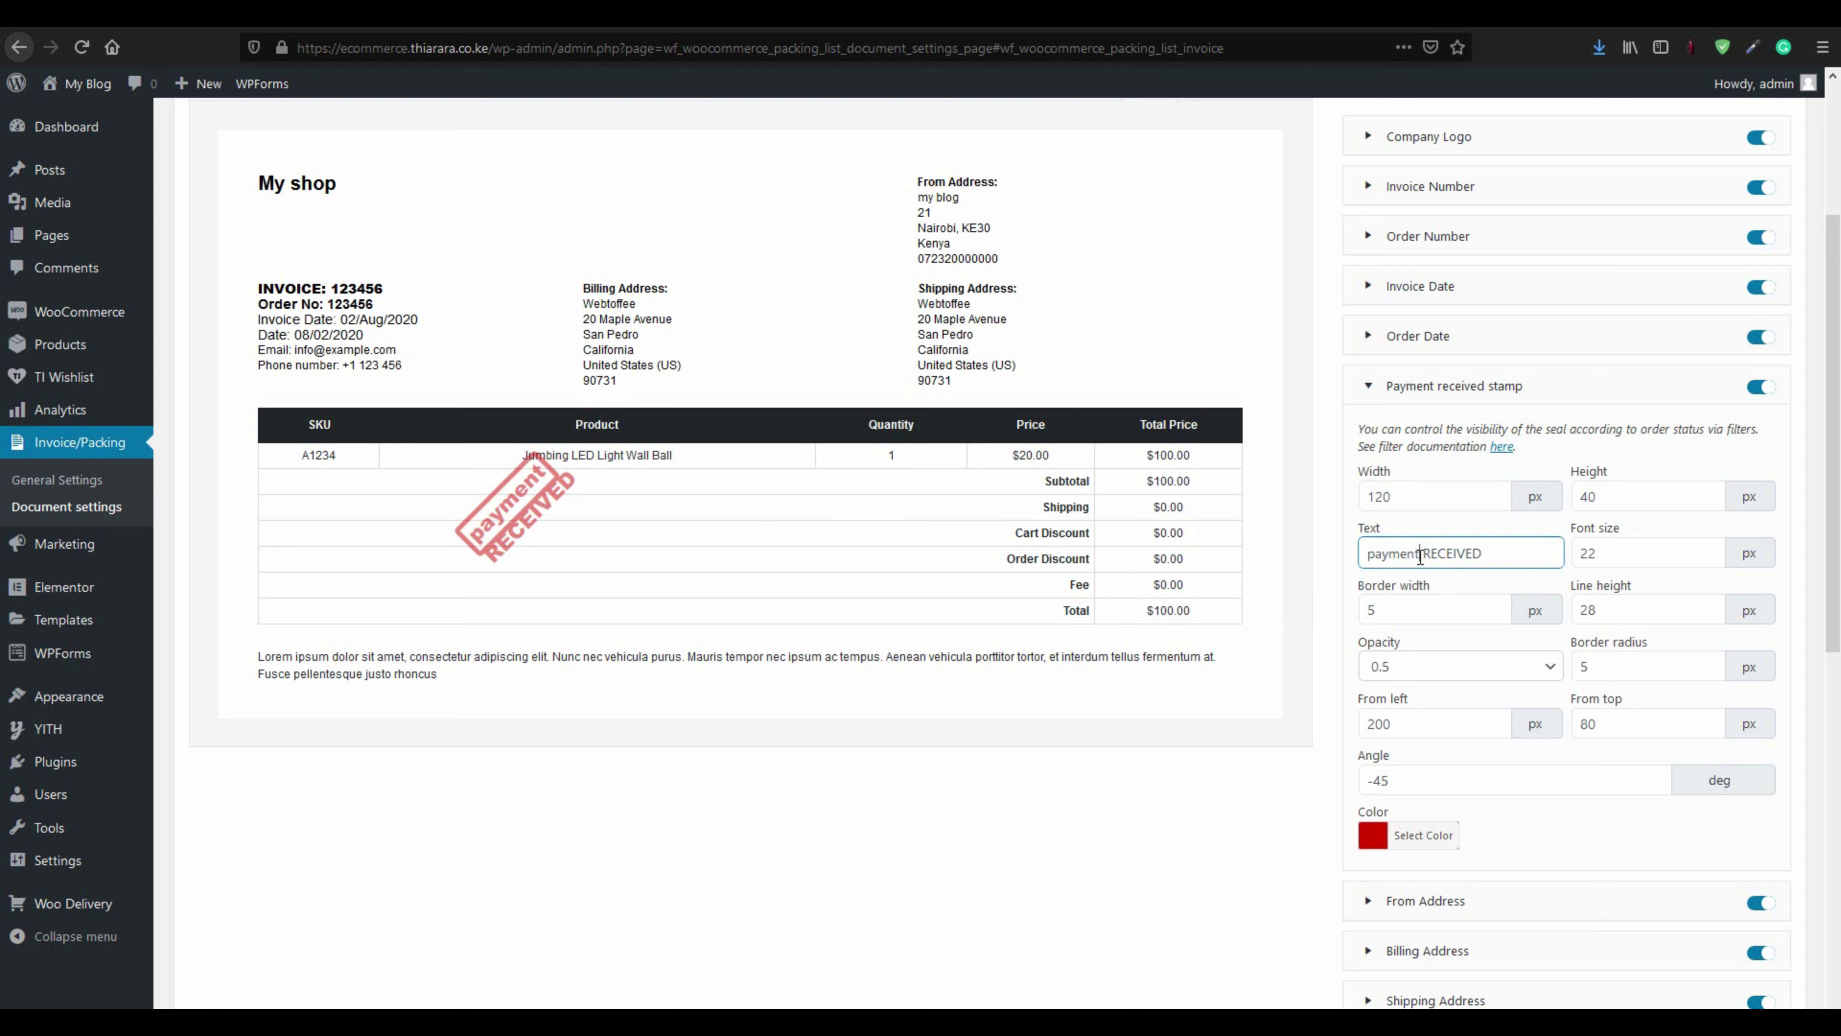
drag(1420, 556, 1364, 553)
text(PAYM)
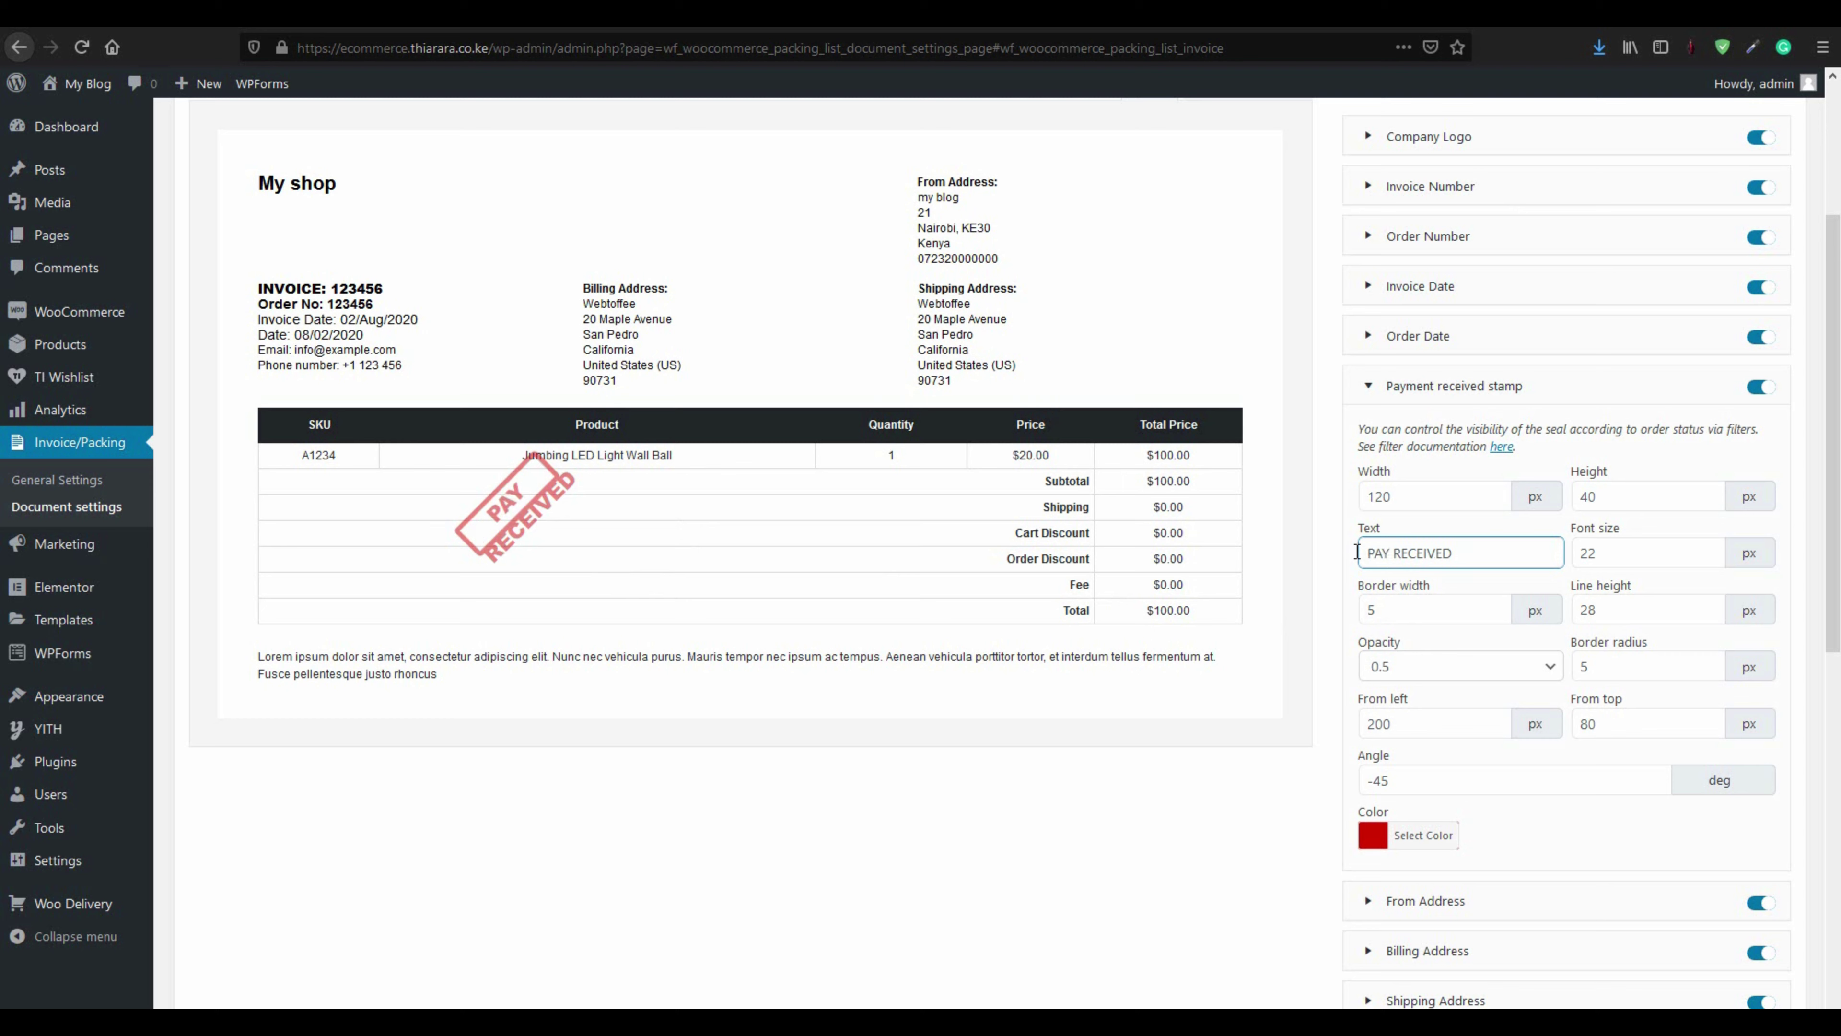
text(ENT)
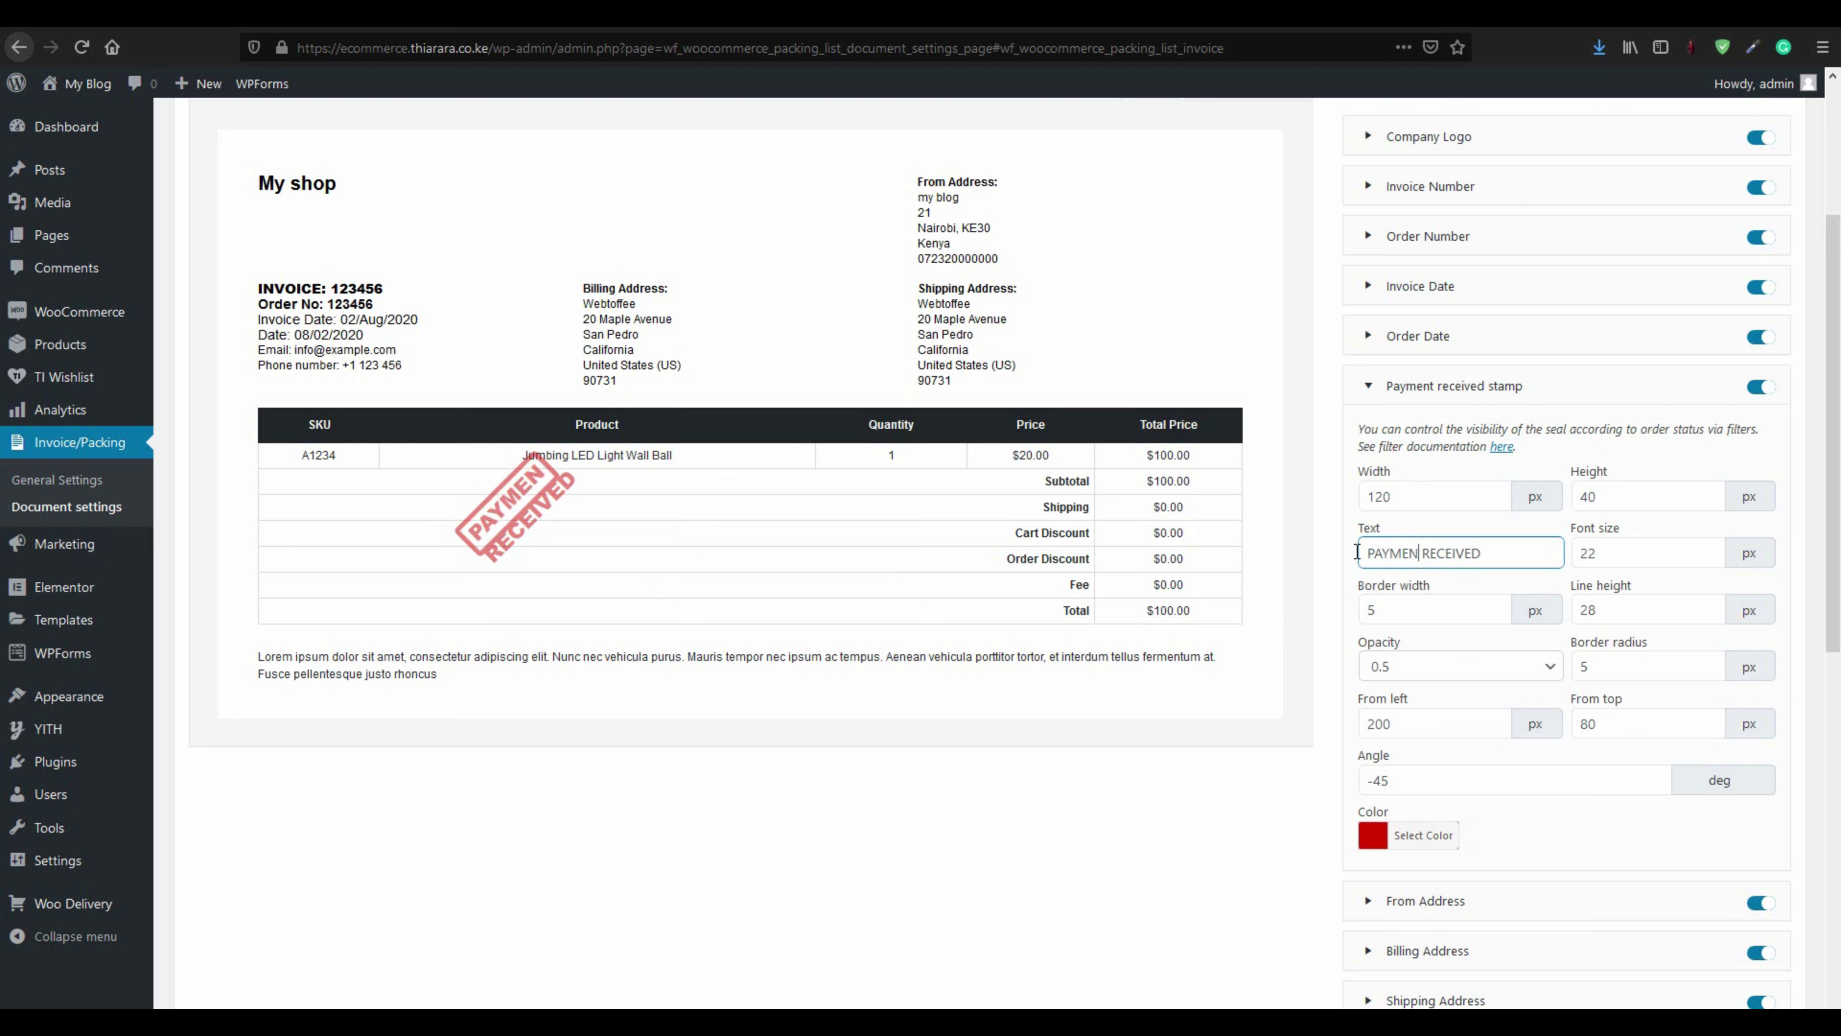
click(798, 591)
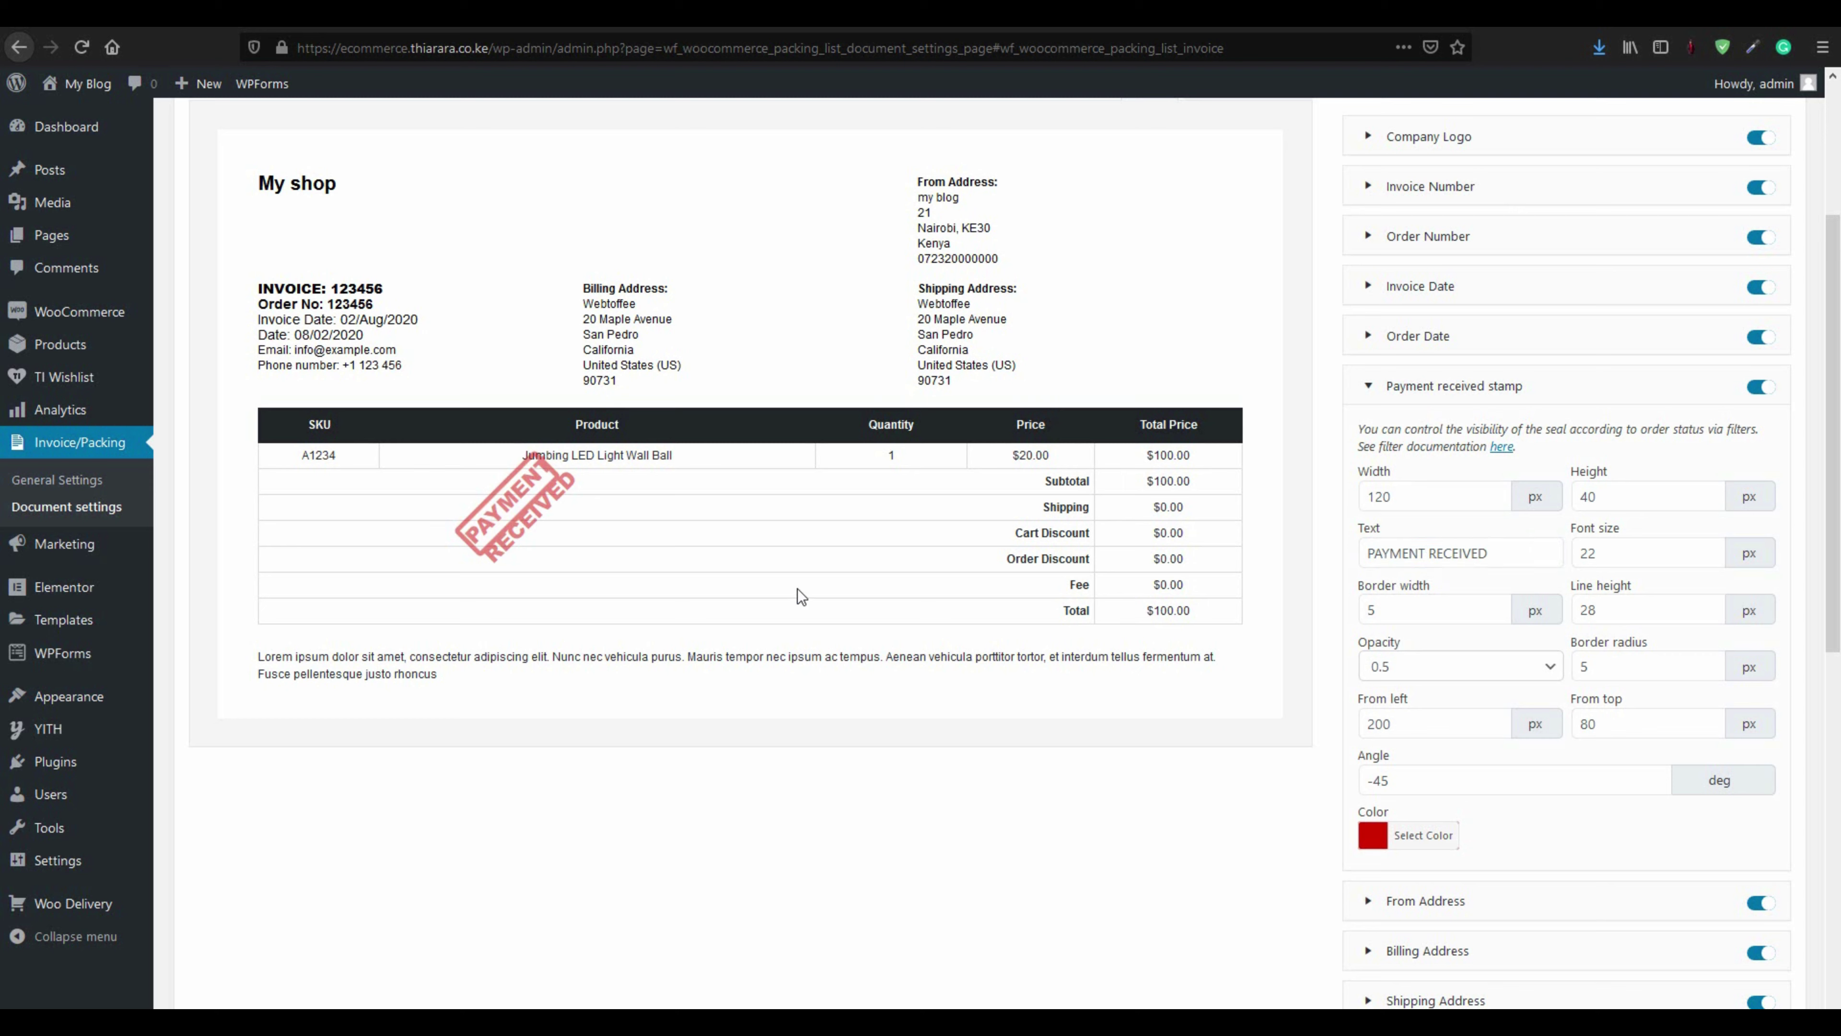
drag(607, 454, 827, 485)
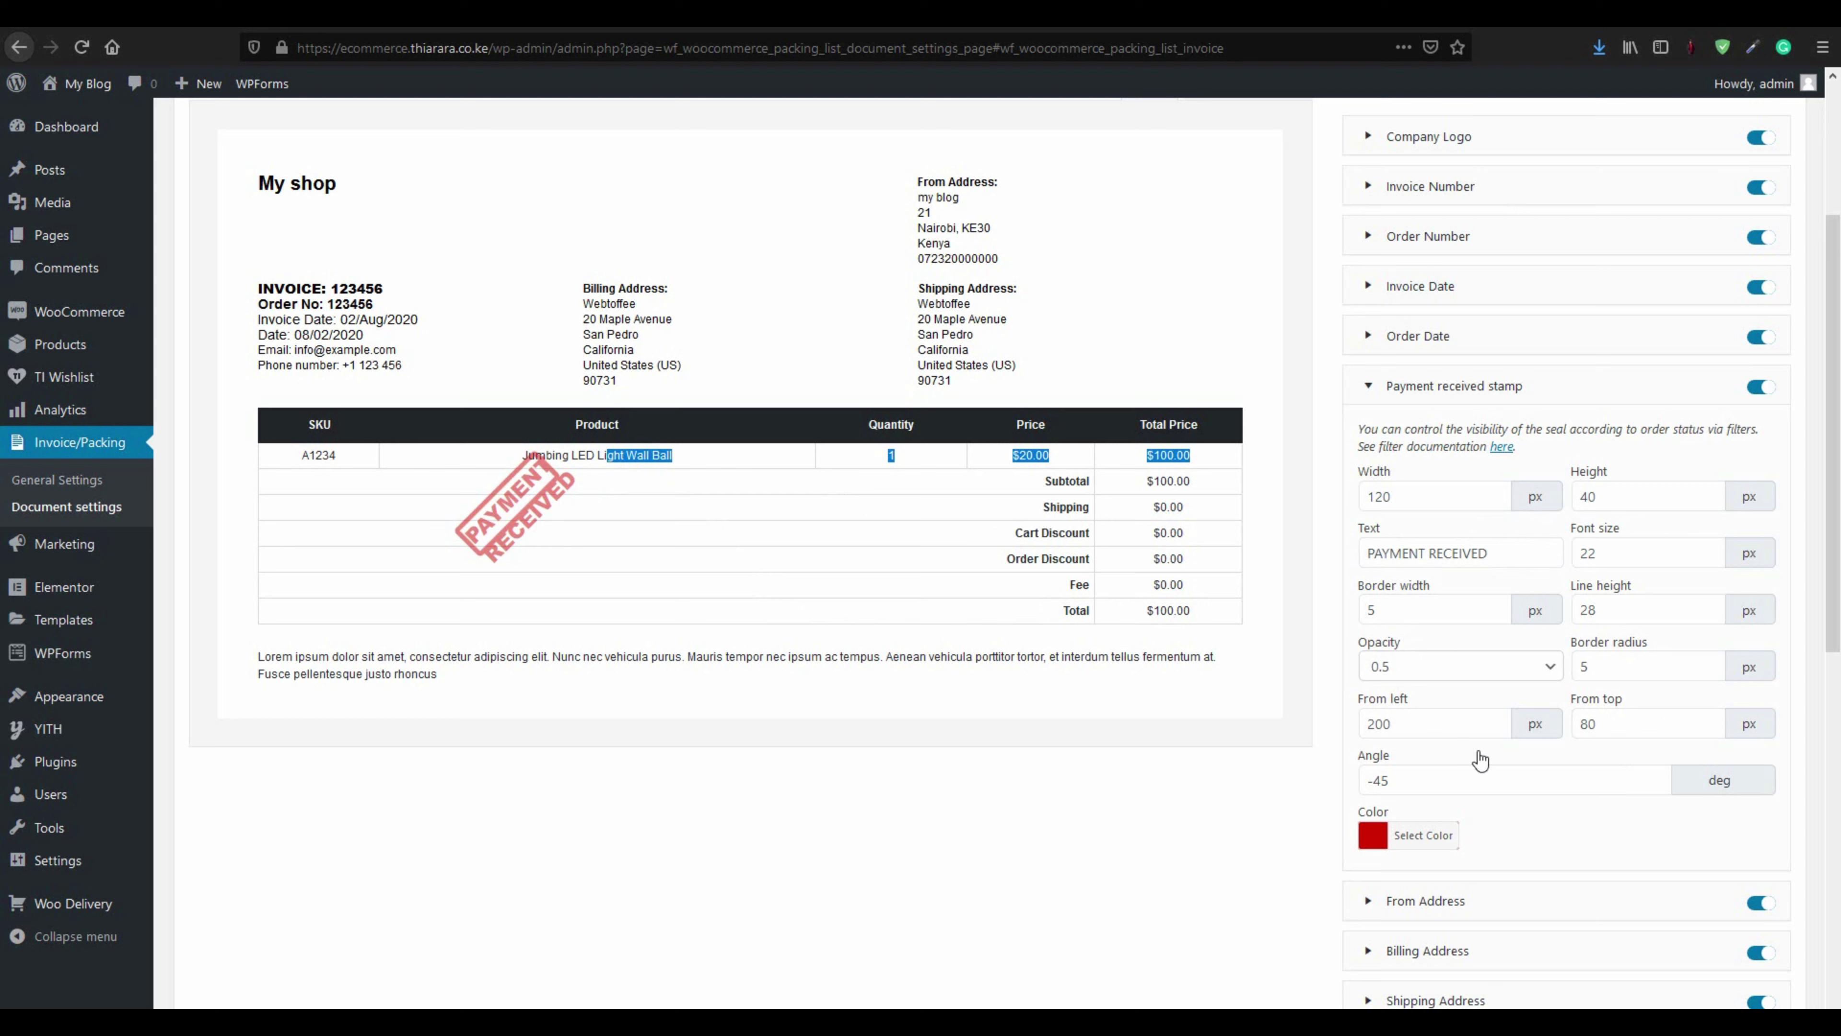
Try a stamp angle of -60 degrees, and set the angle back to -45 degrees
drag(1512, 783, 1385, 783)
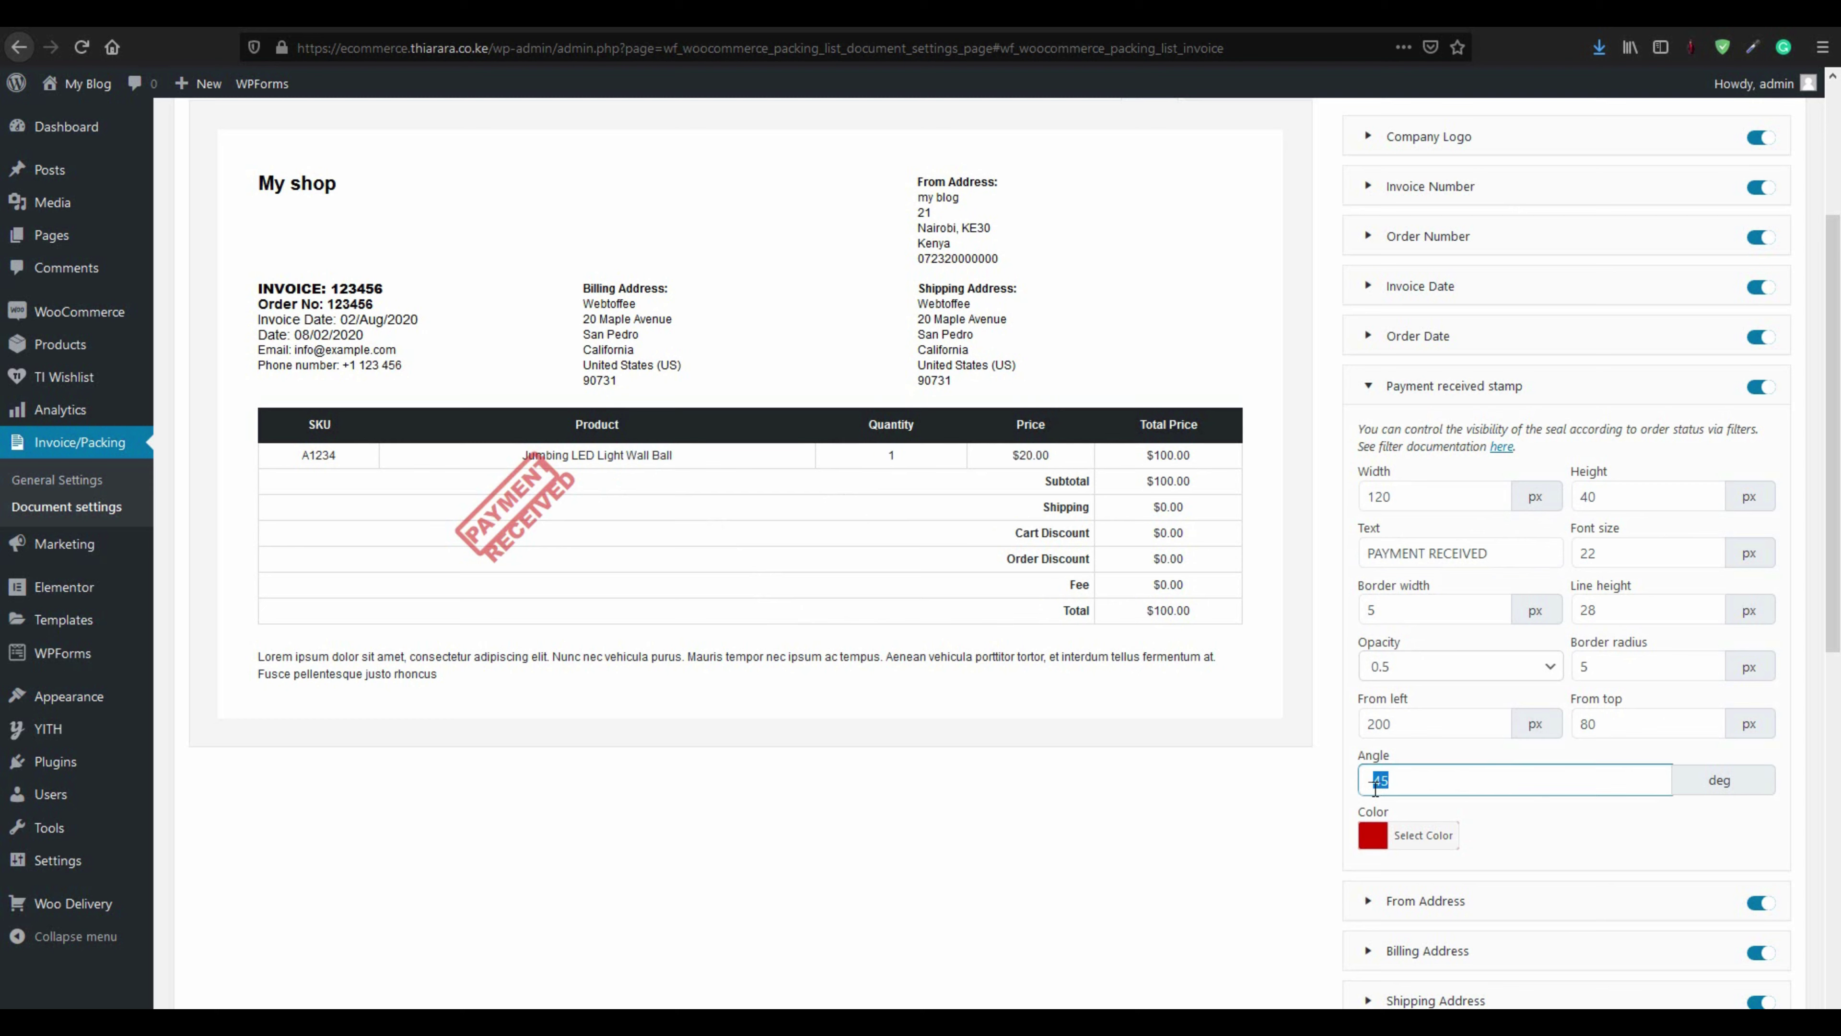
text(60)
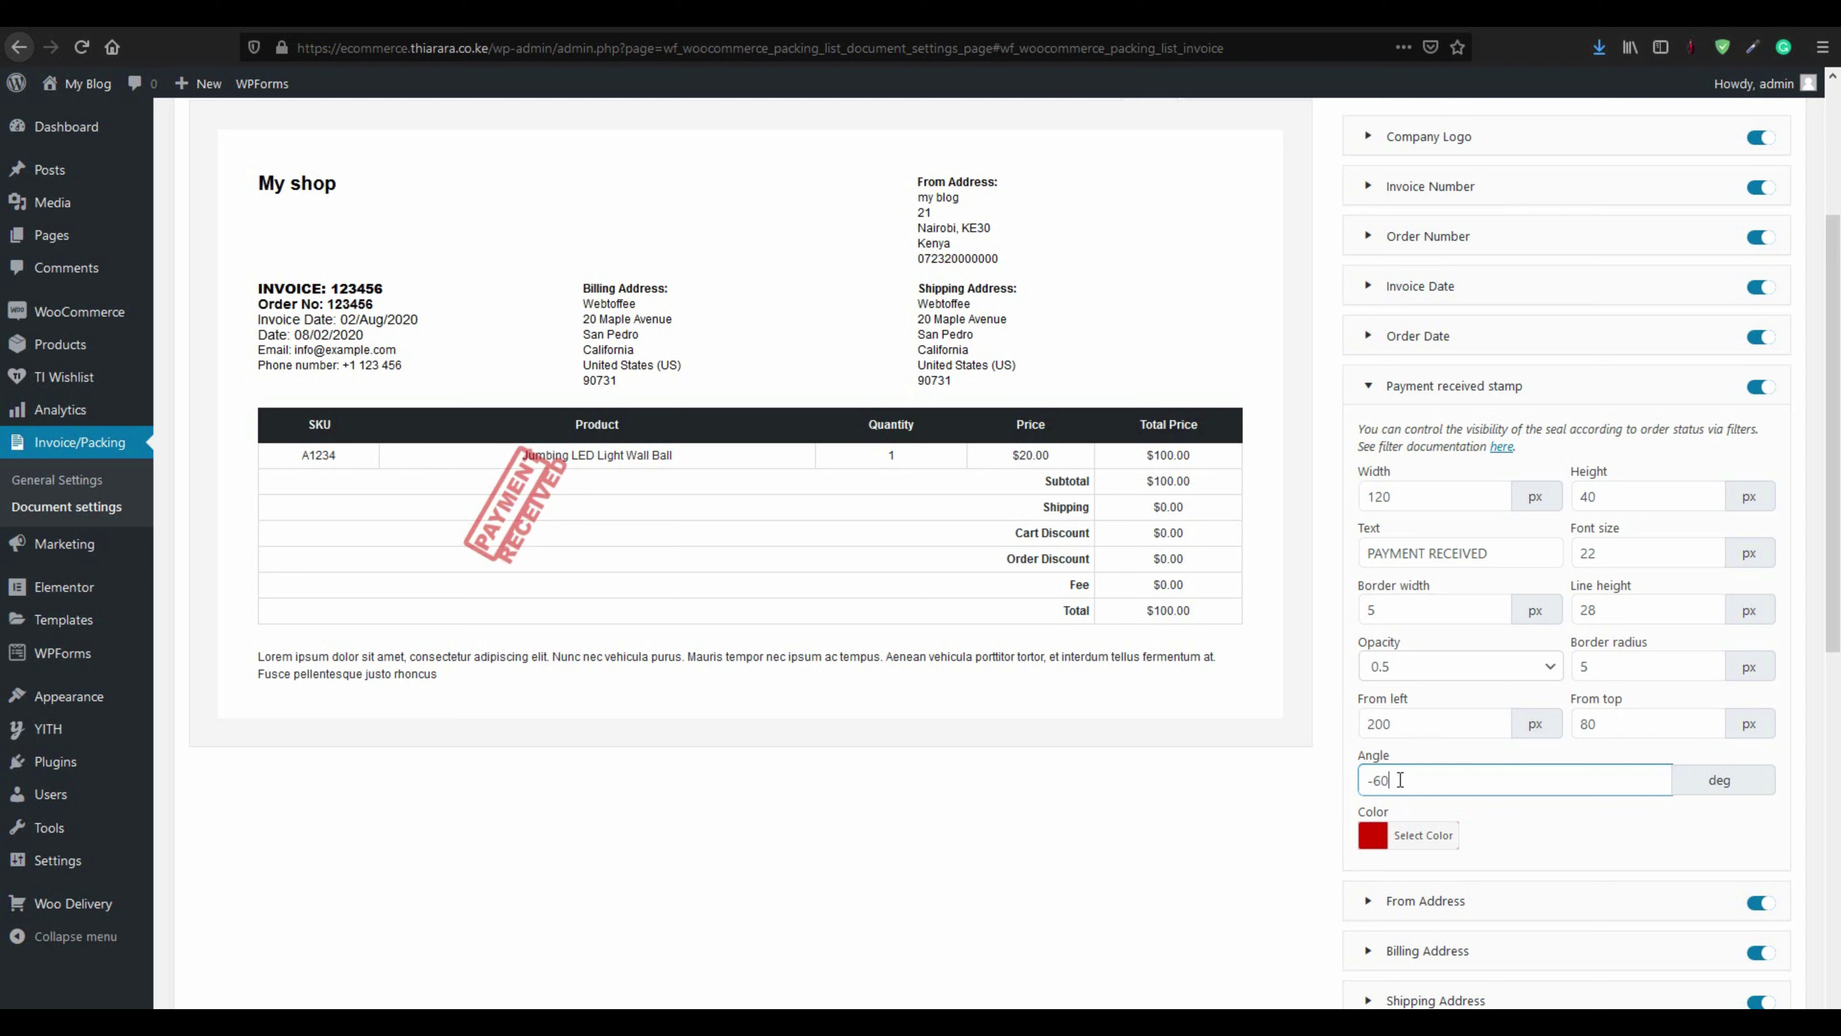
drag(1400, 779, 1370, 779)
key(BackSpace)
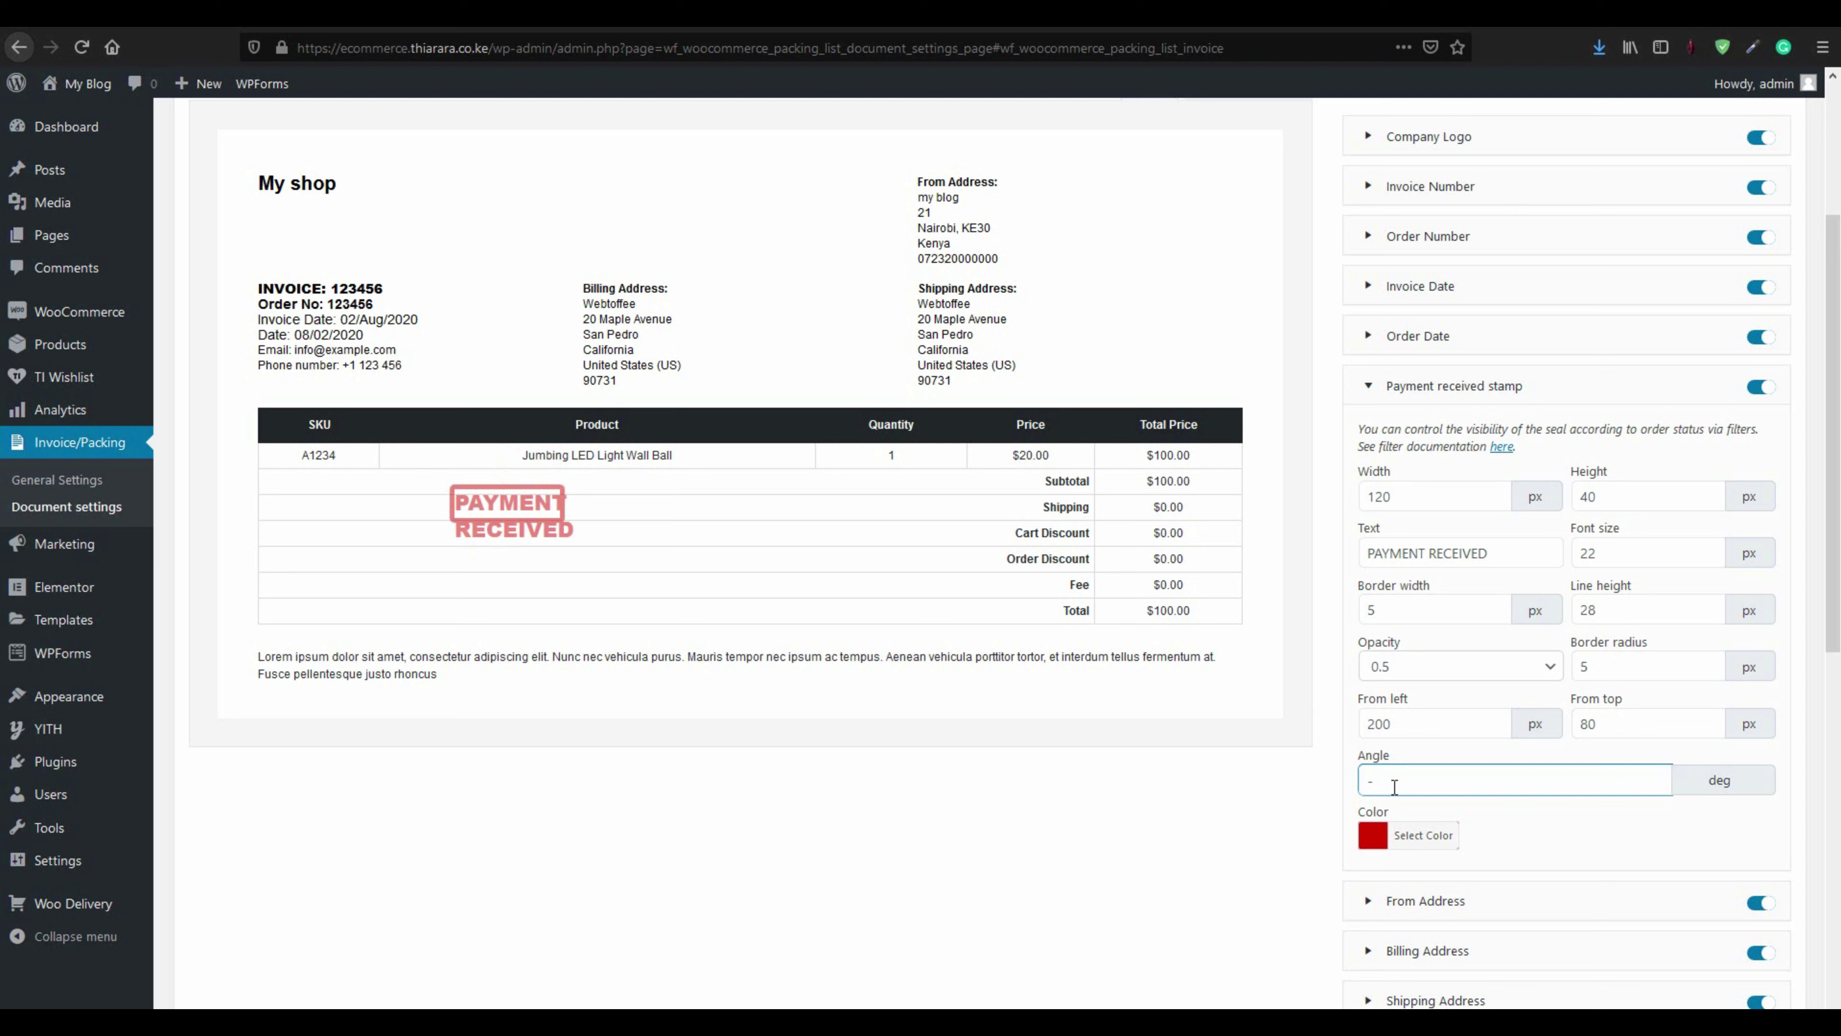
text(45)
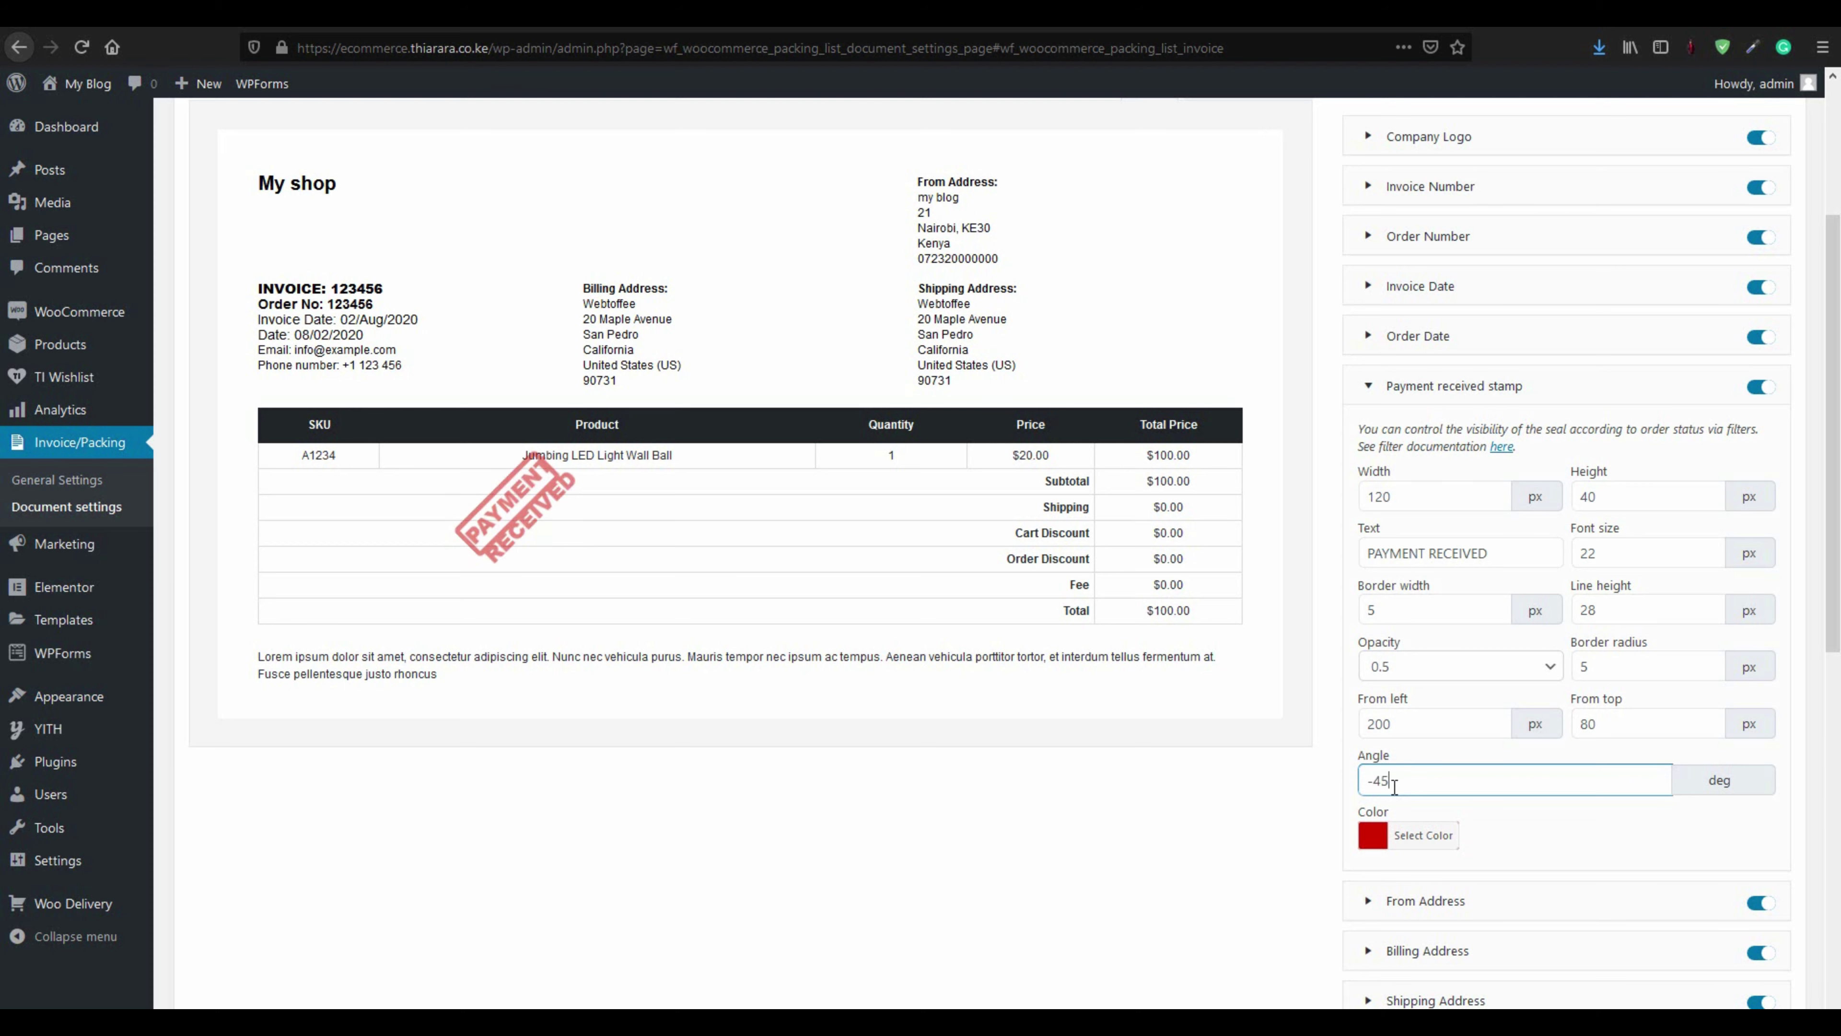
scroll(1385, 801, down, 4)
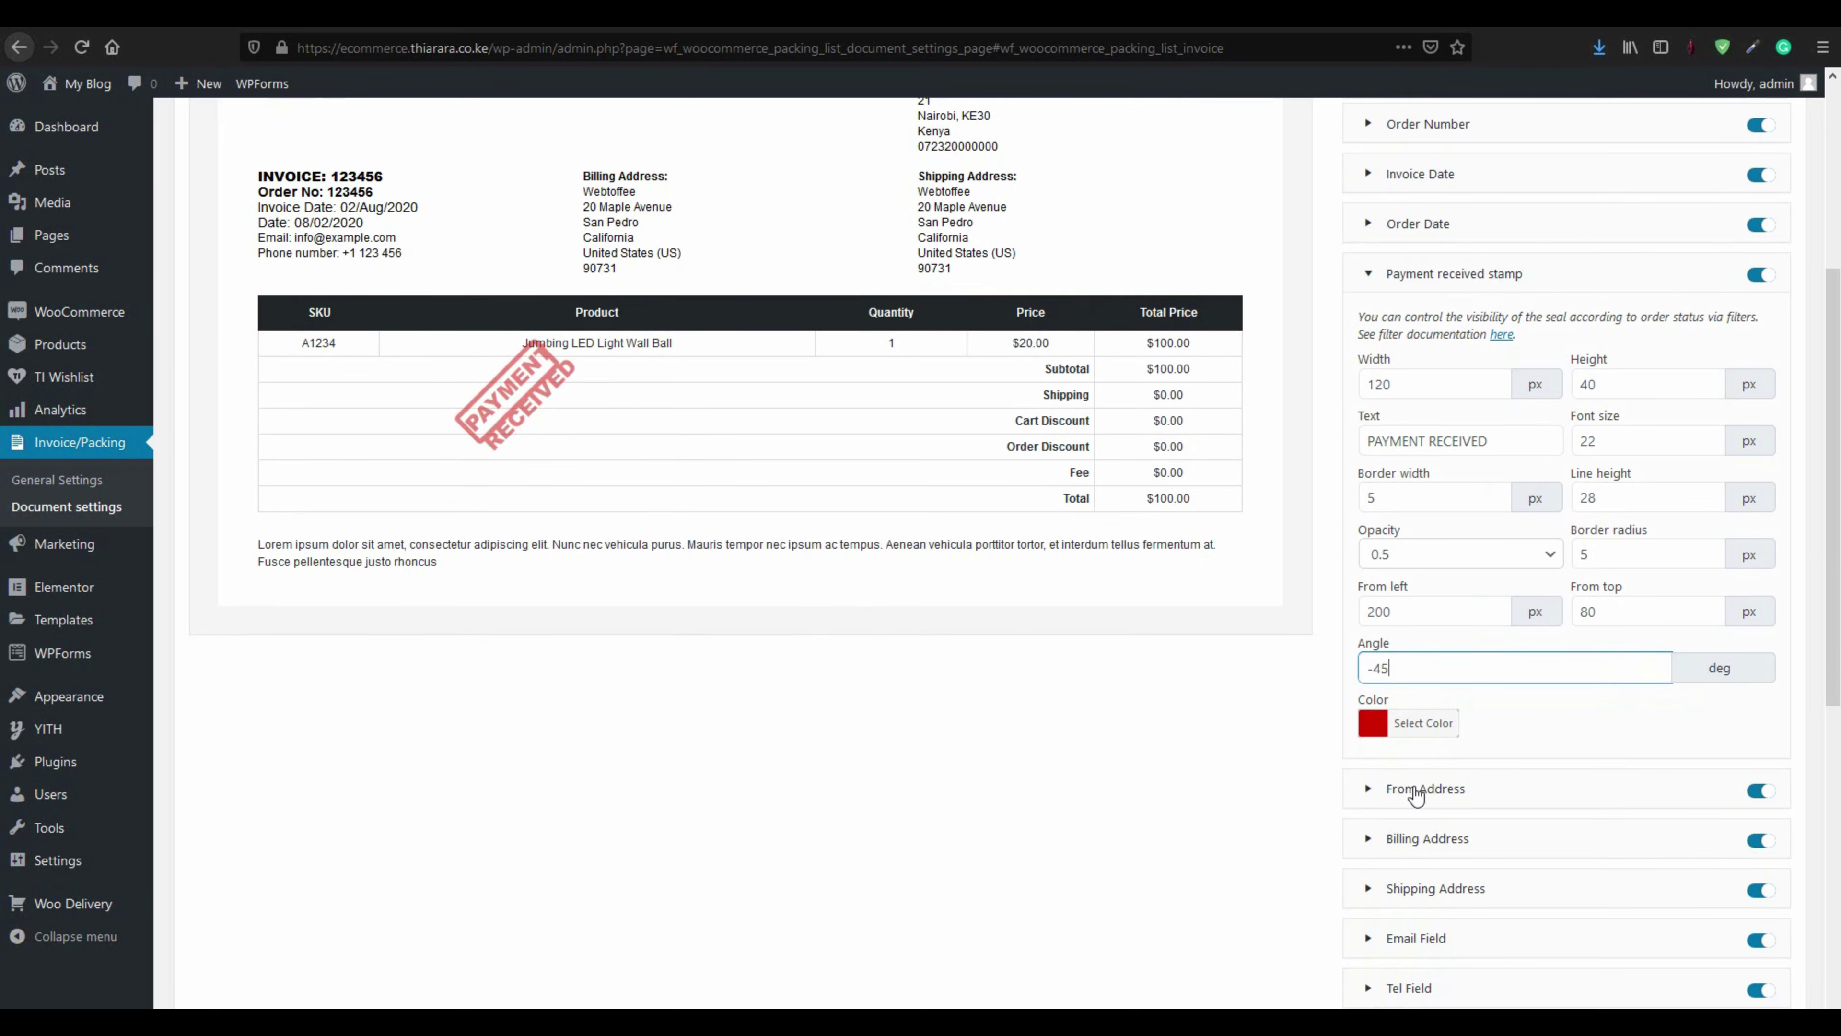
Collapse the payment received stamp settings and look over the remaining invoice fields and the footer text in the template preview
scroll(1458, 729, up, 3)
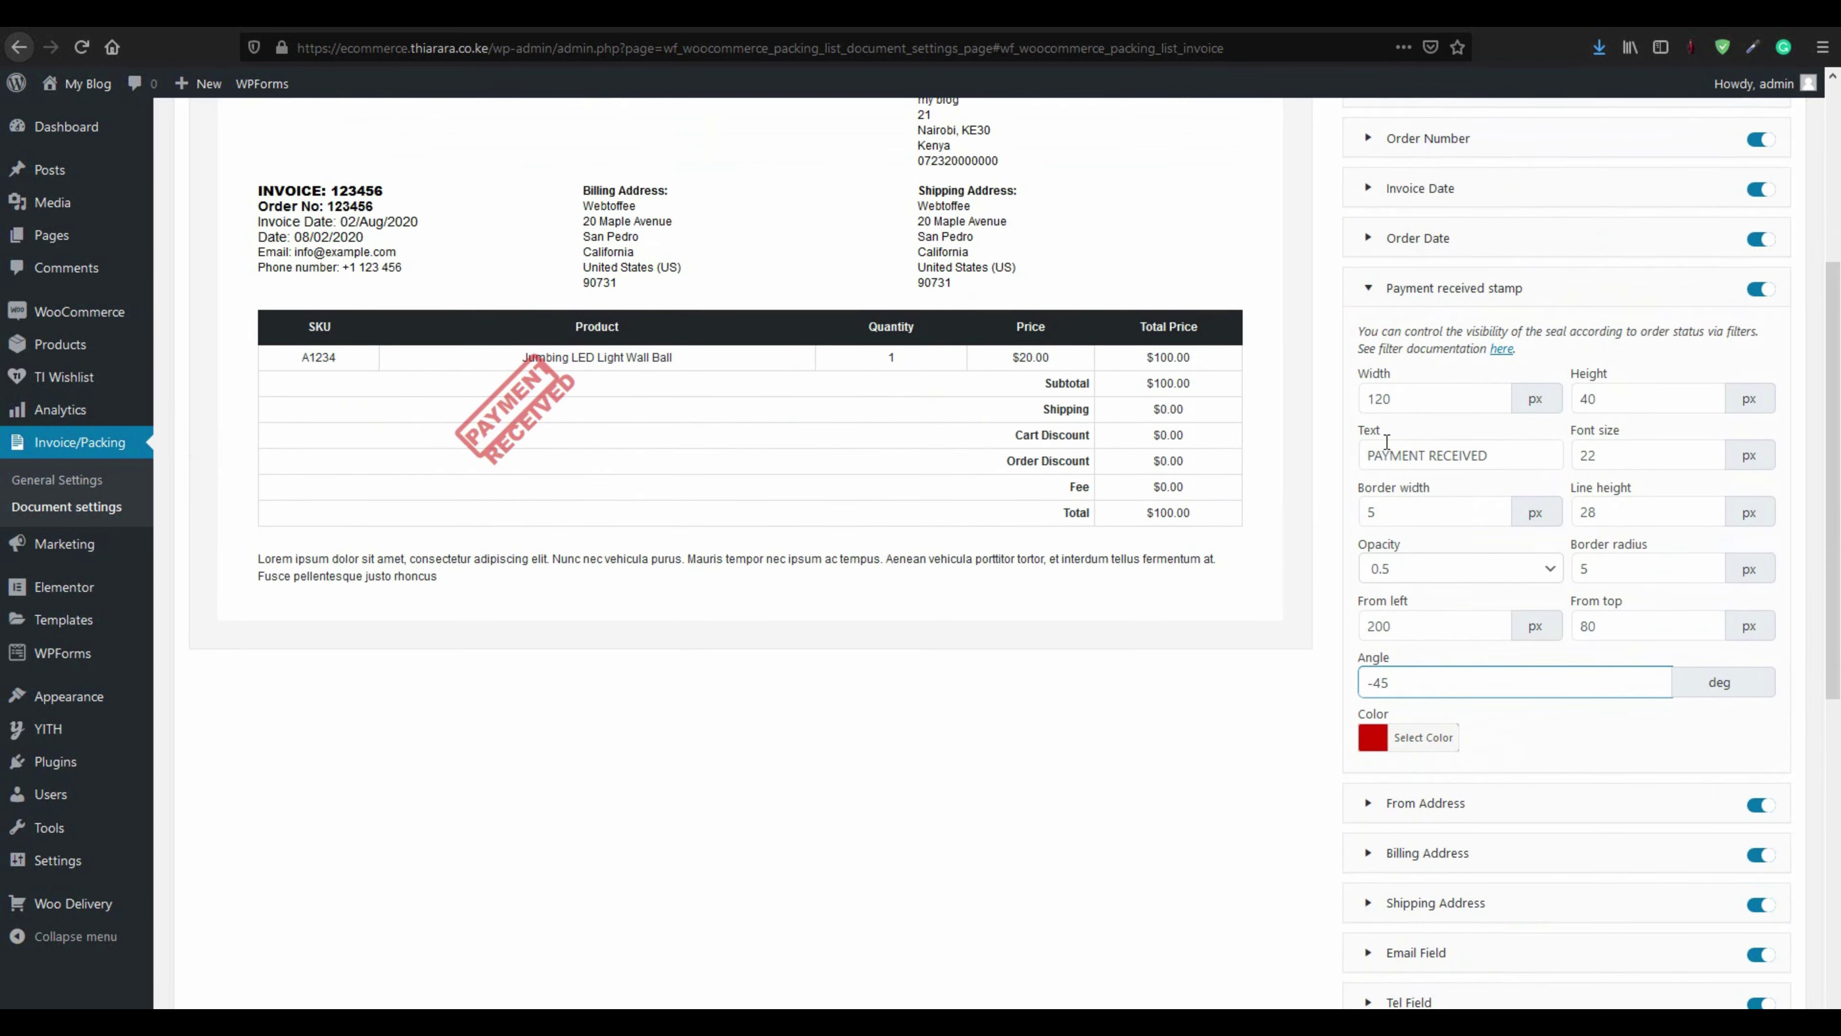
click(1376, 290)
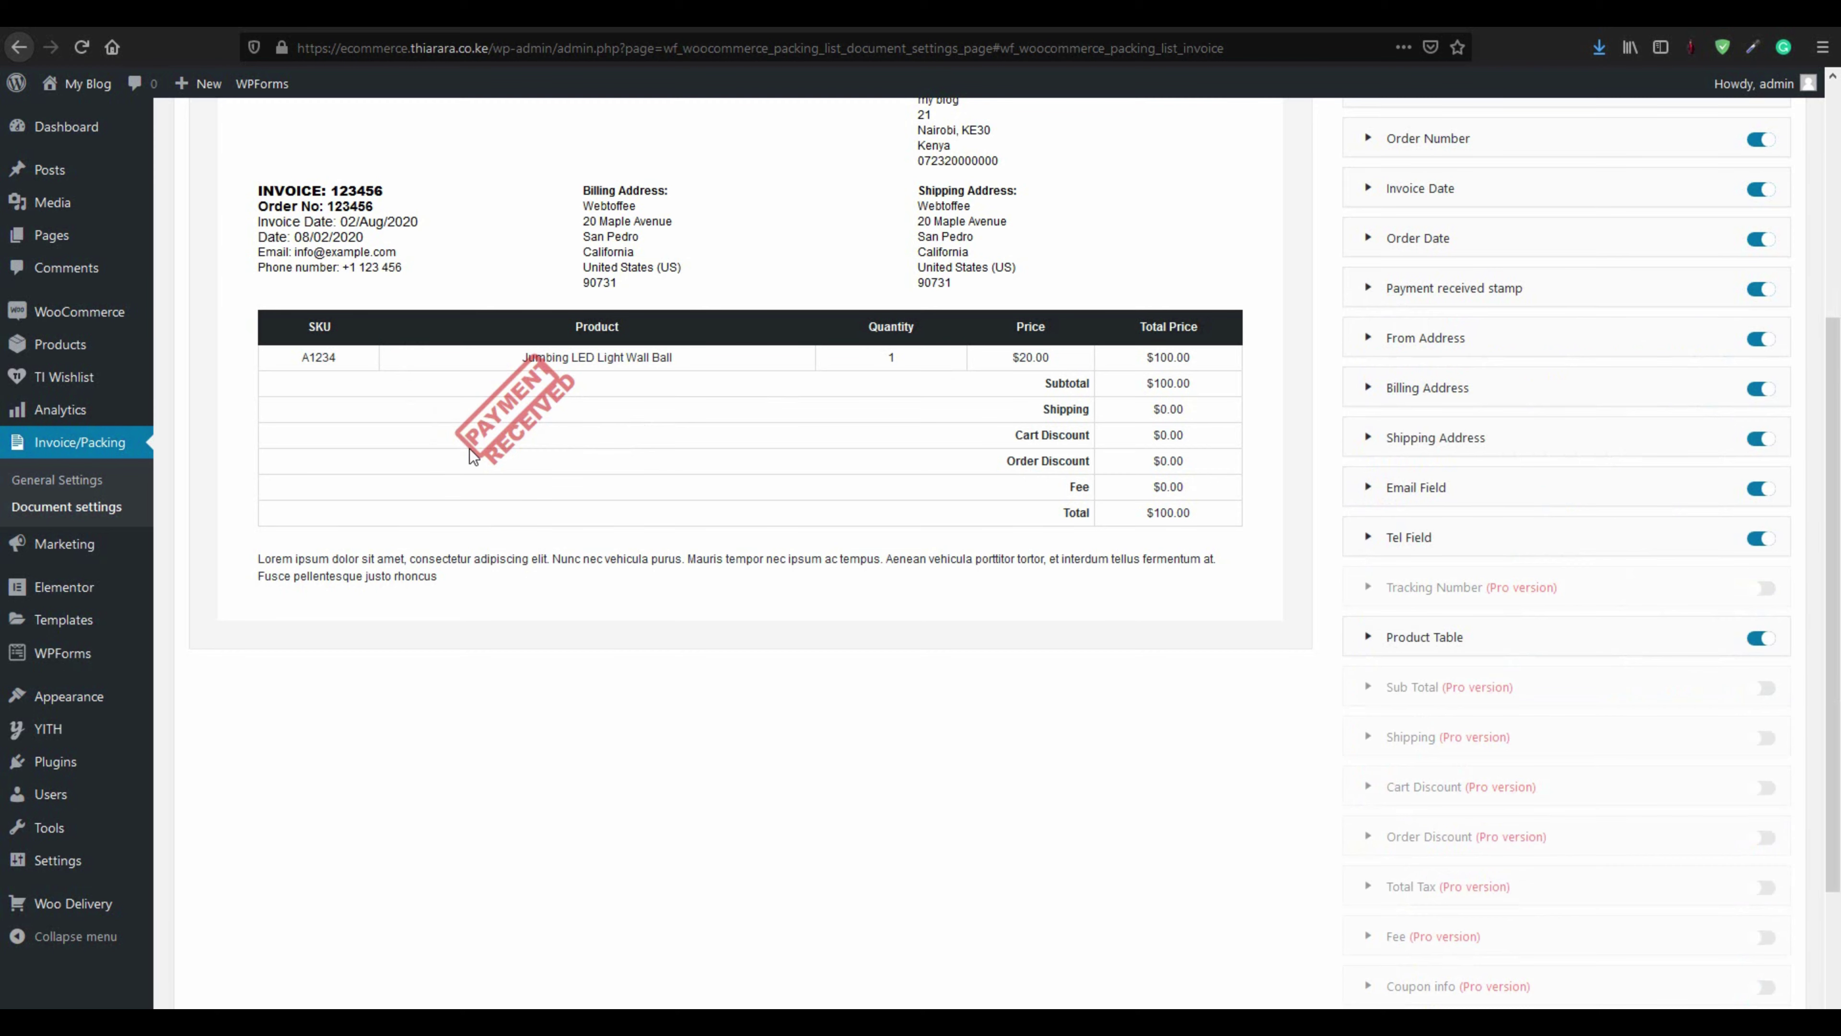
scroll(1486, 878, down, 3)
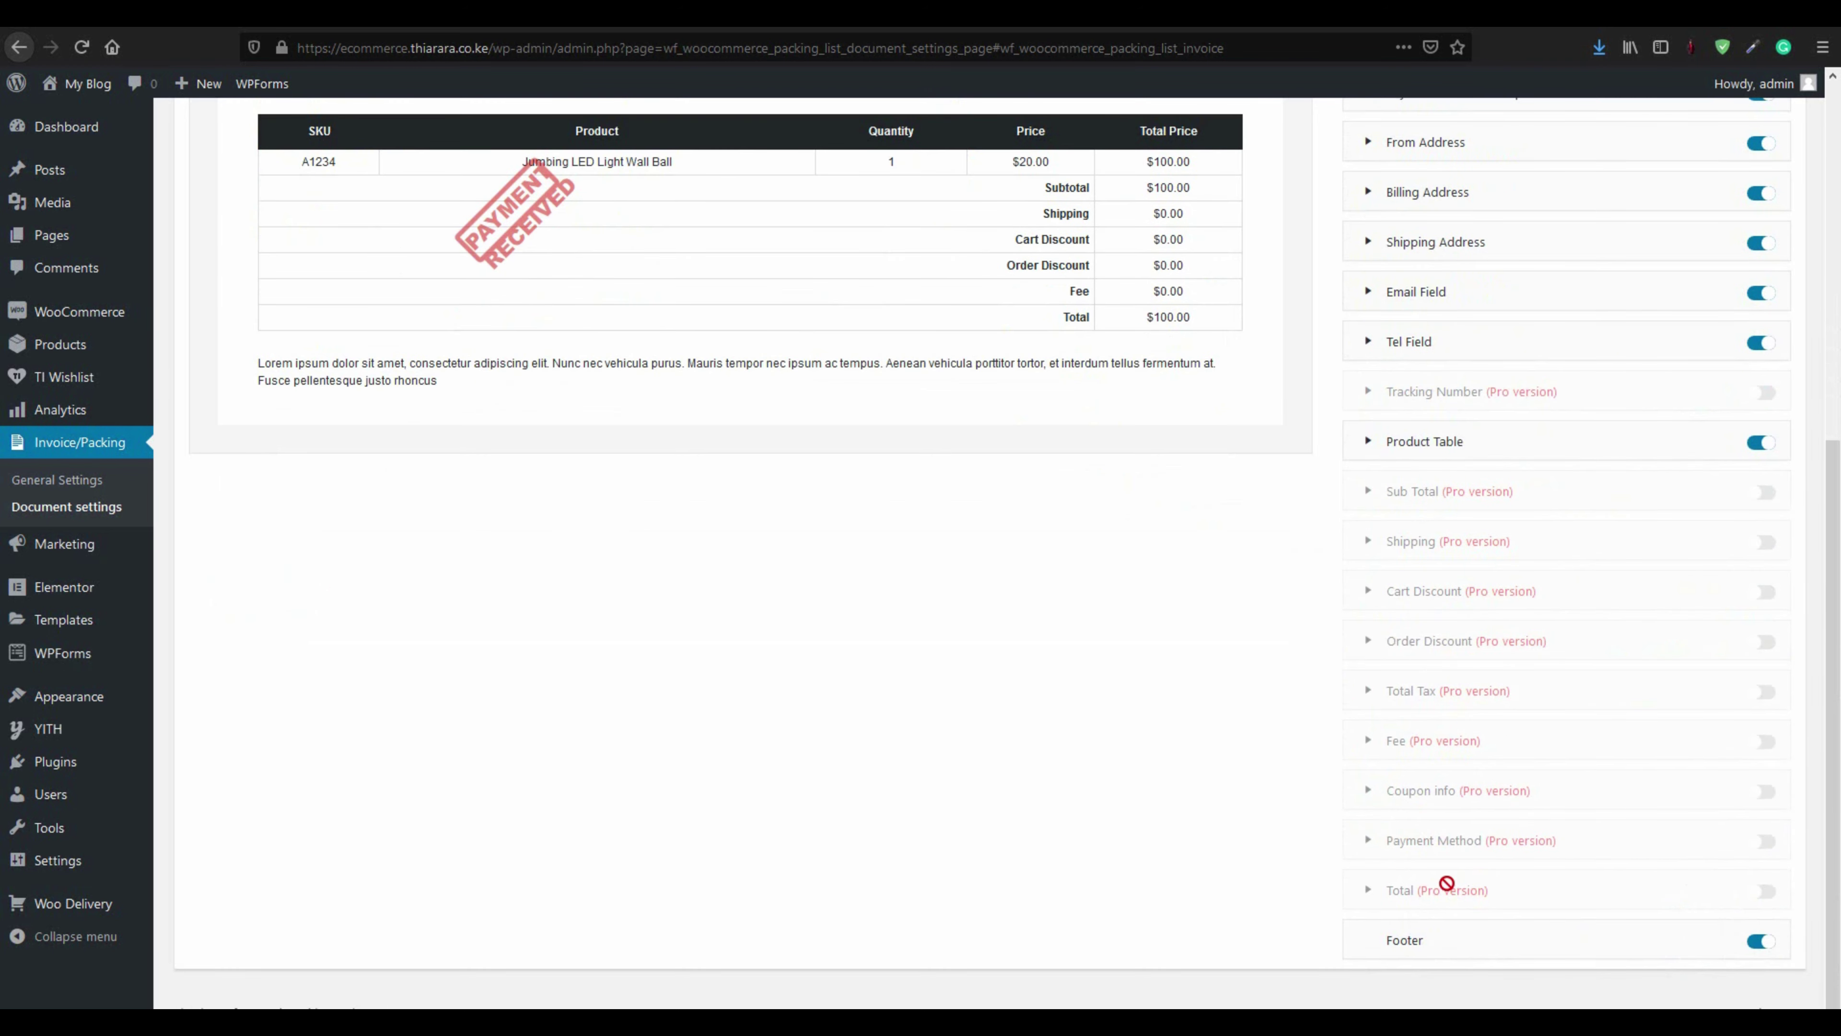
scroll(1073, 892, up, 6)
scroll(1158, 859, down, 6)
drag(244, 375, 498, 415)
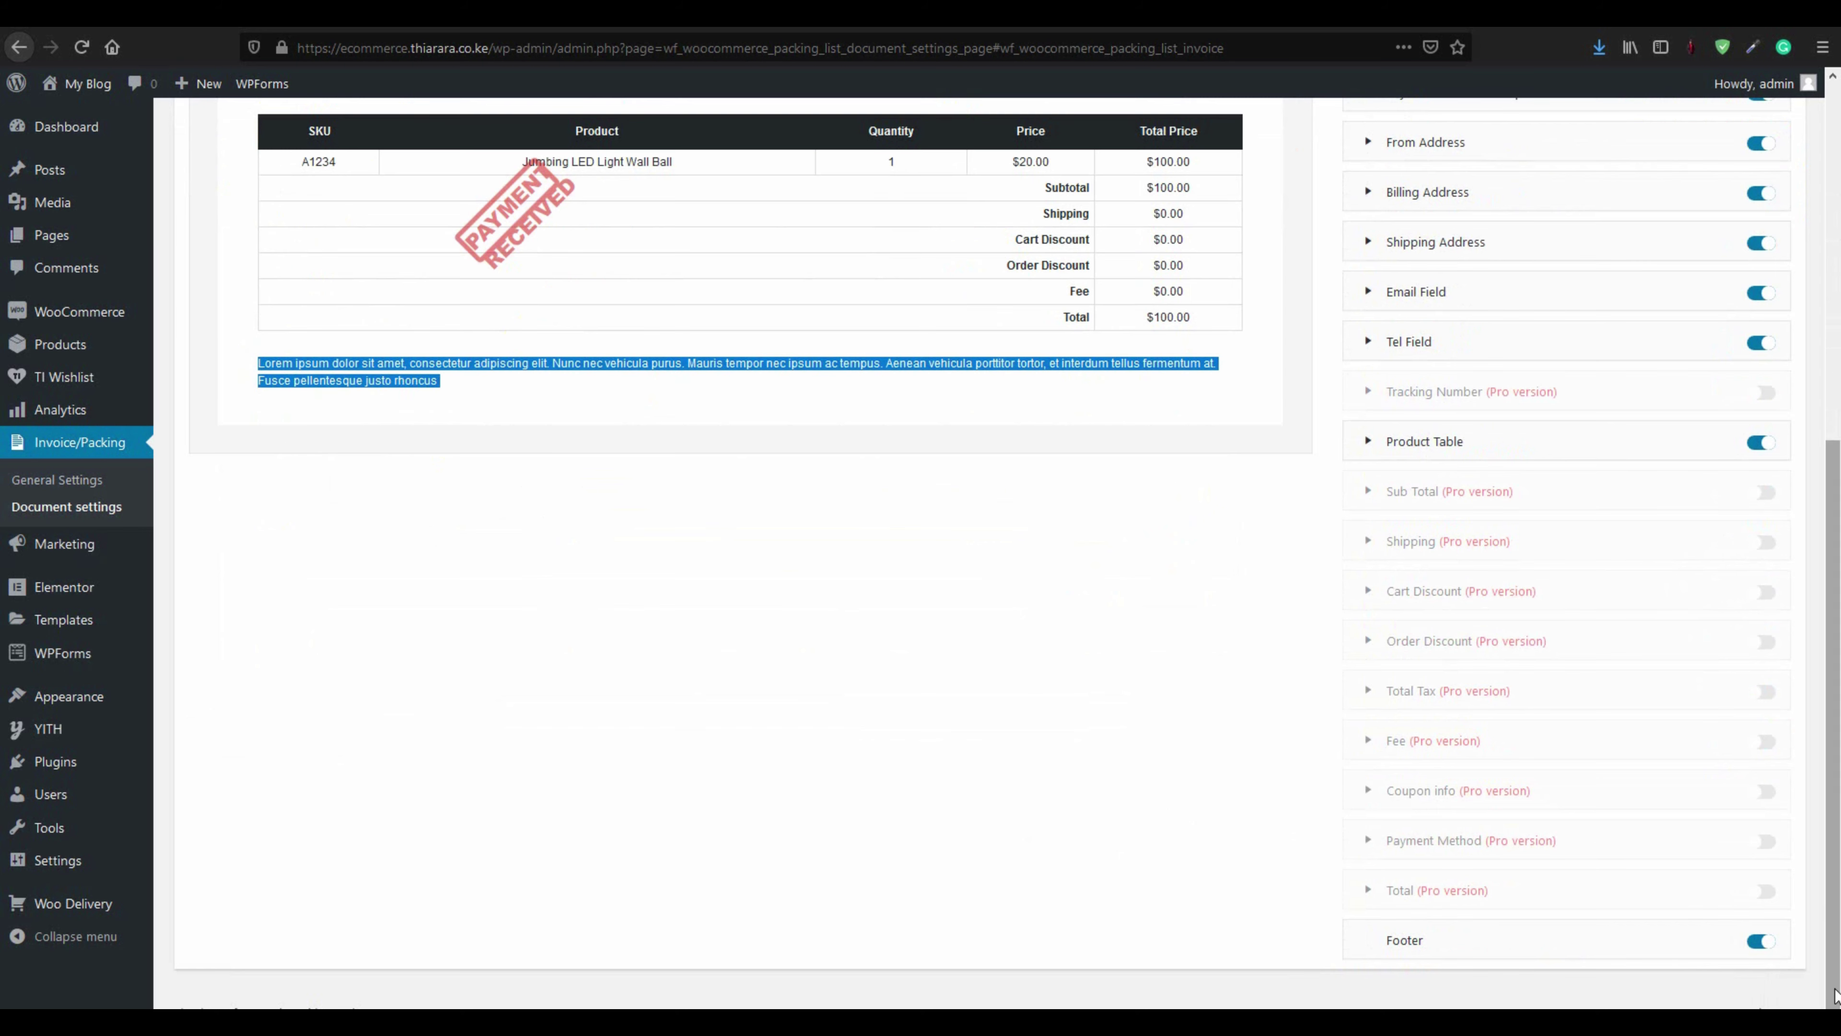
Try hiding the footer in the invoice template, and switch it back on
click(1761, 944)
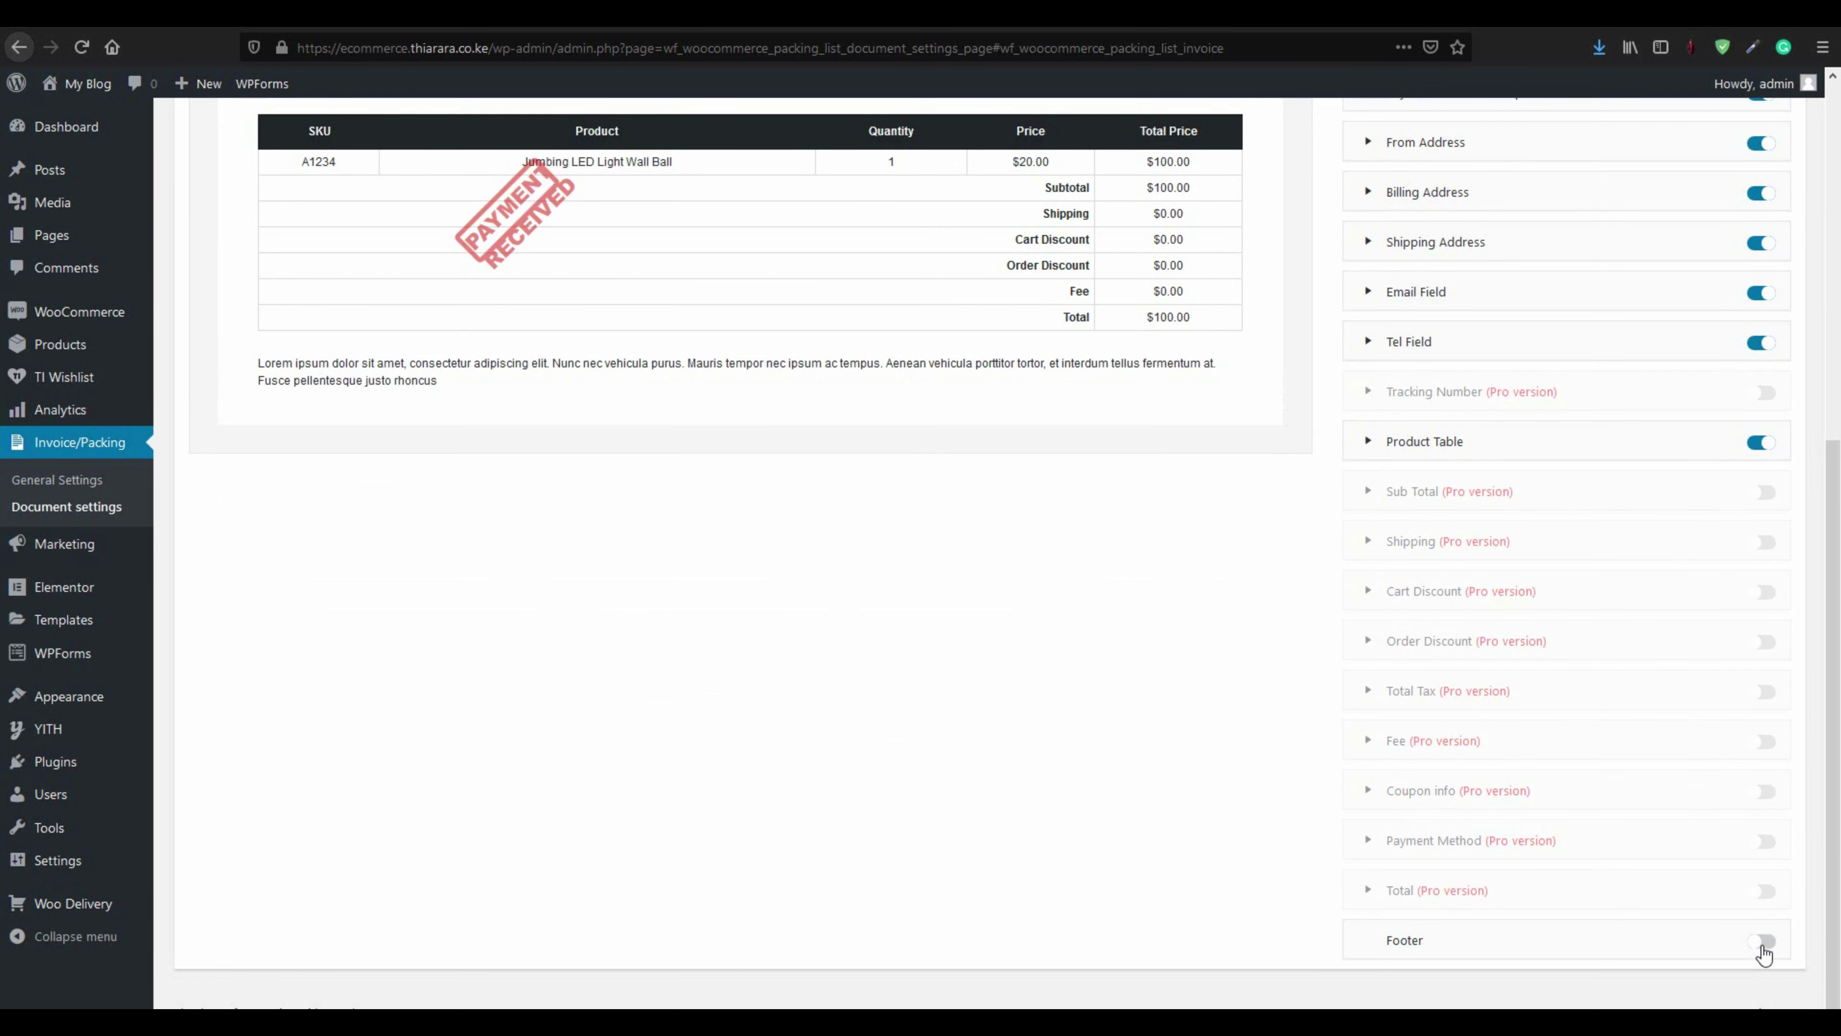
click(1762, 942)
click(1761, 942)
click(1761, 942)
click(1754, 942)
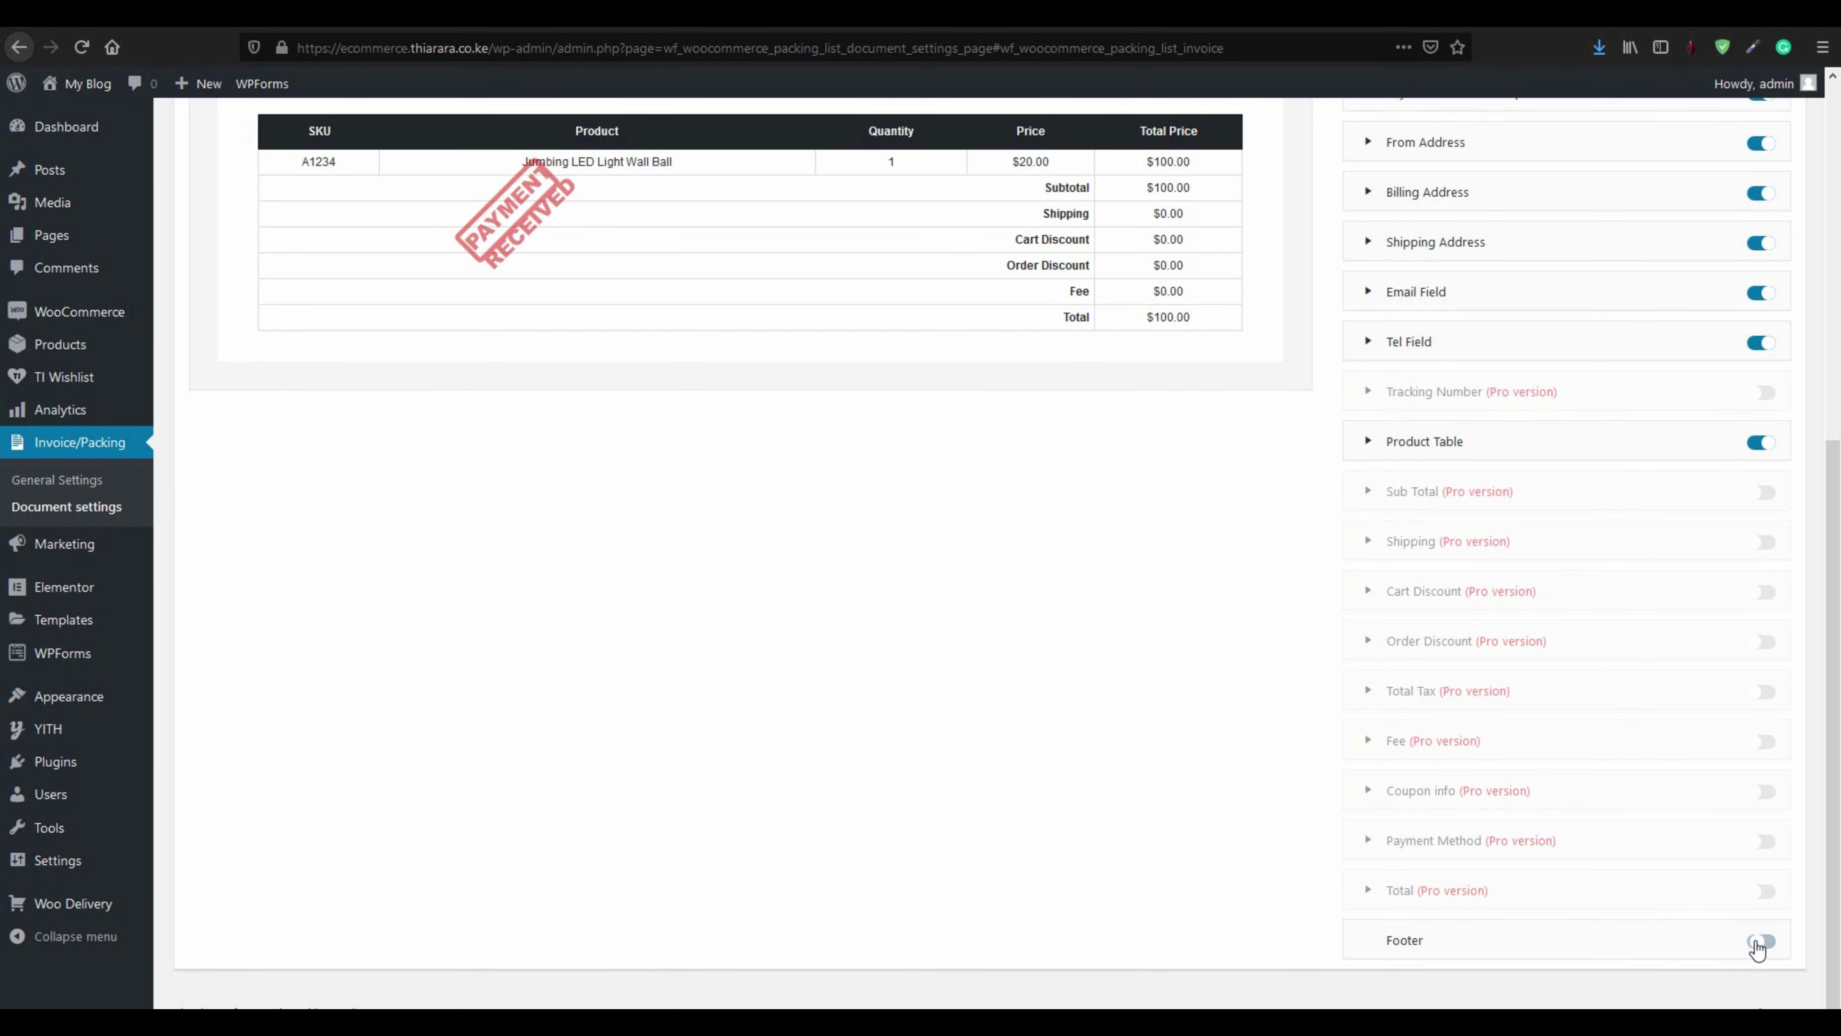
click(1756, 942)
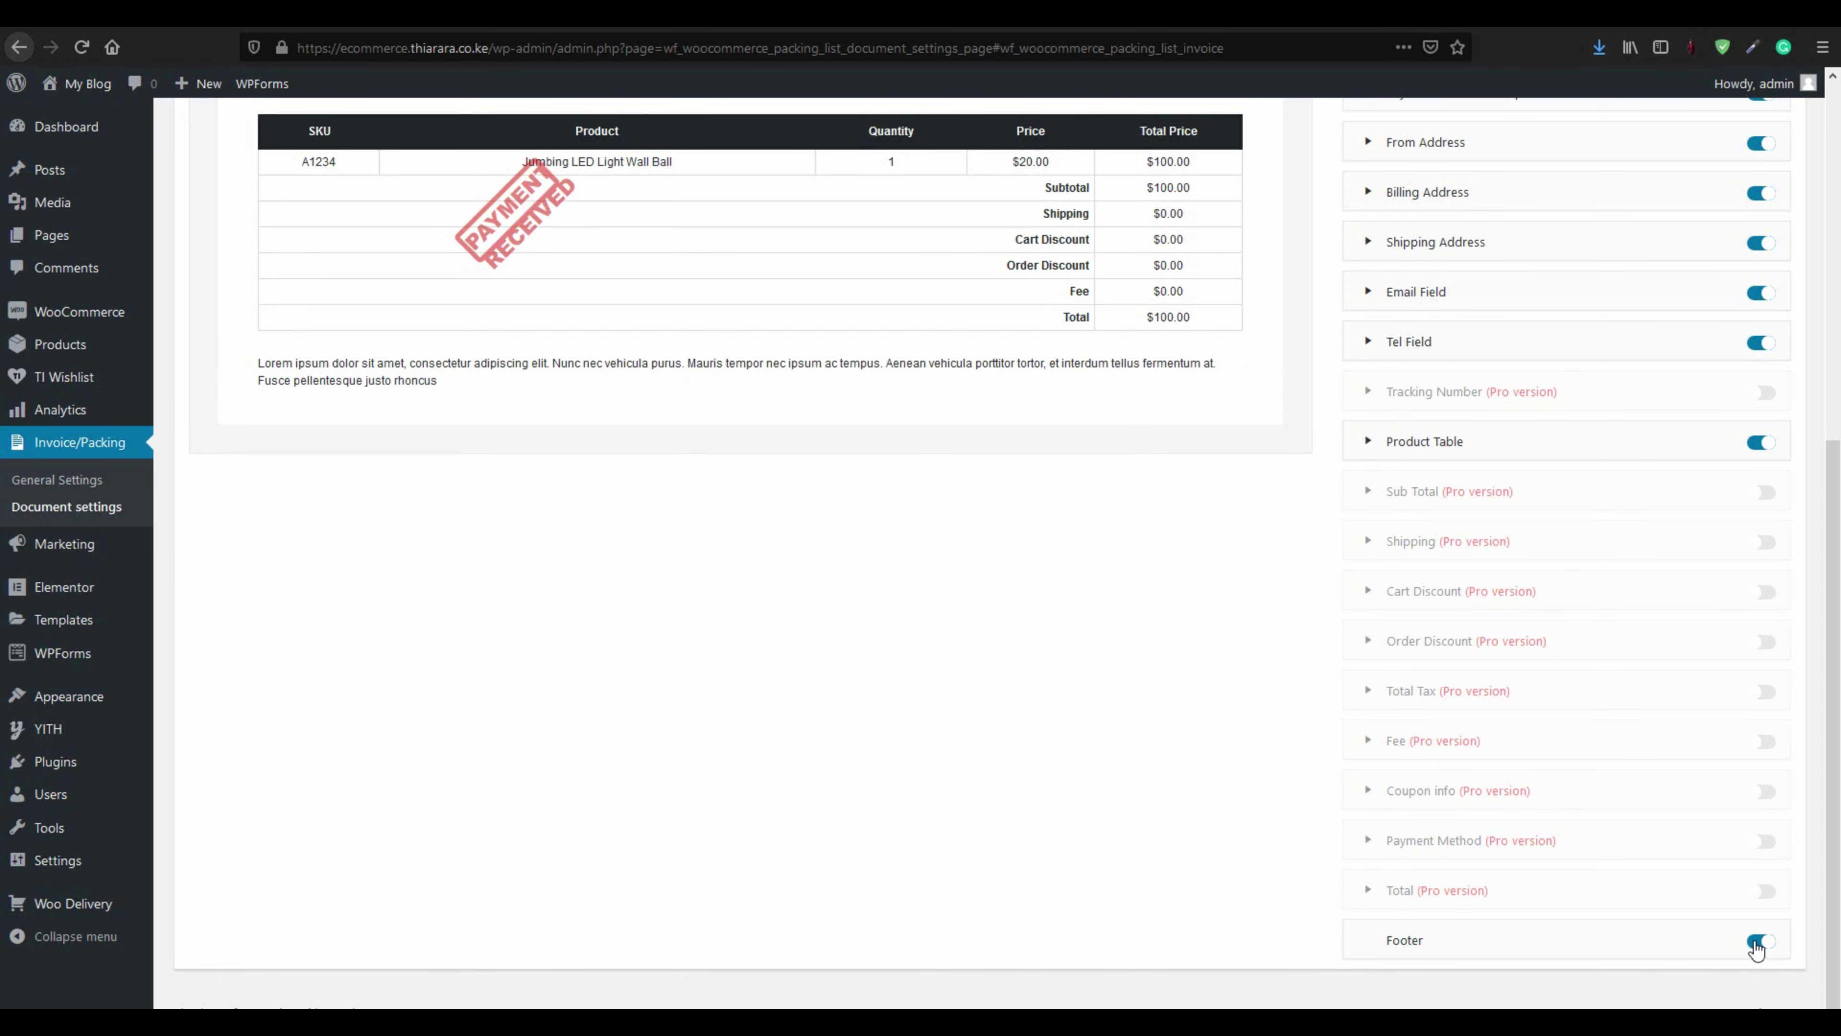
Save the invoice template and open the settings for the other documents, starting with the packing slip
scroll(1212, 859, up, 8)
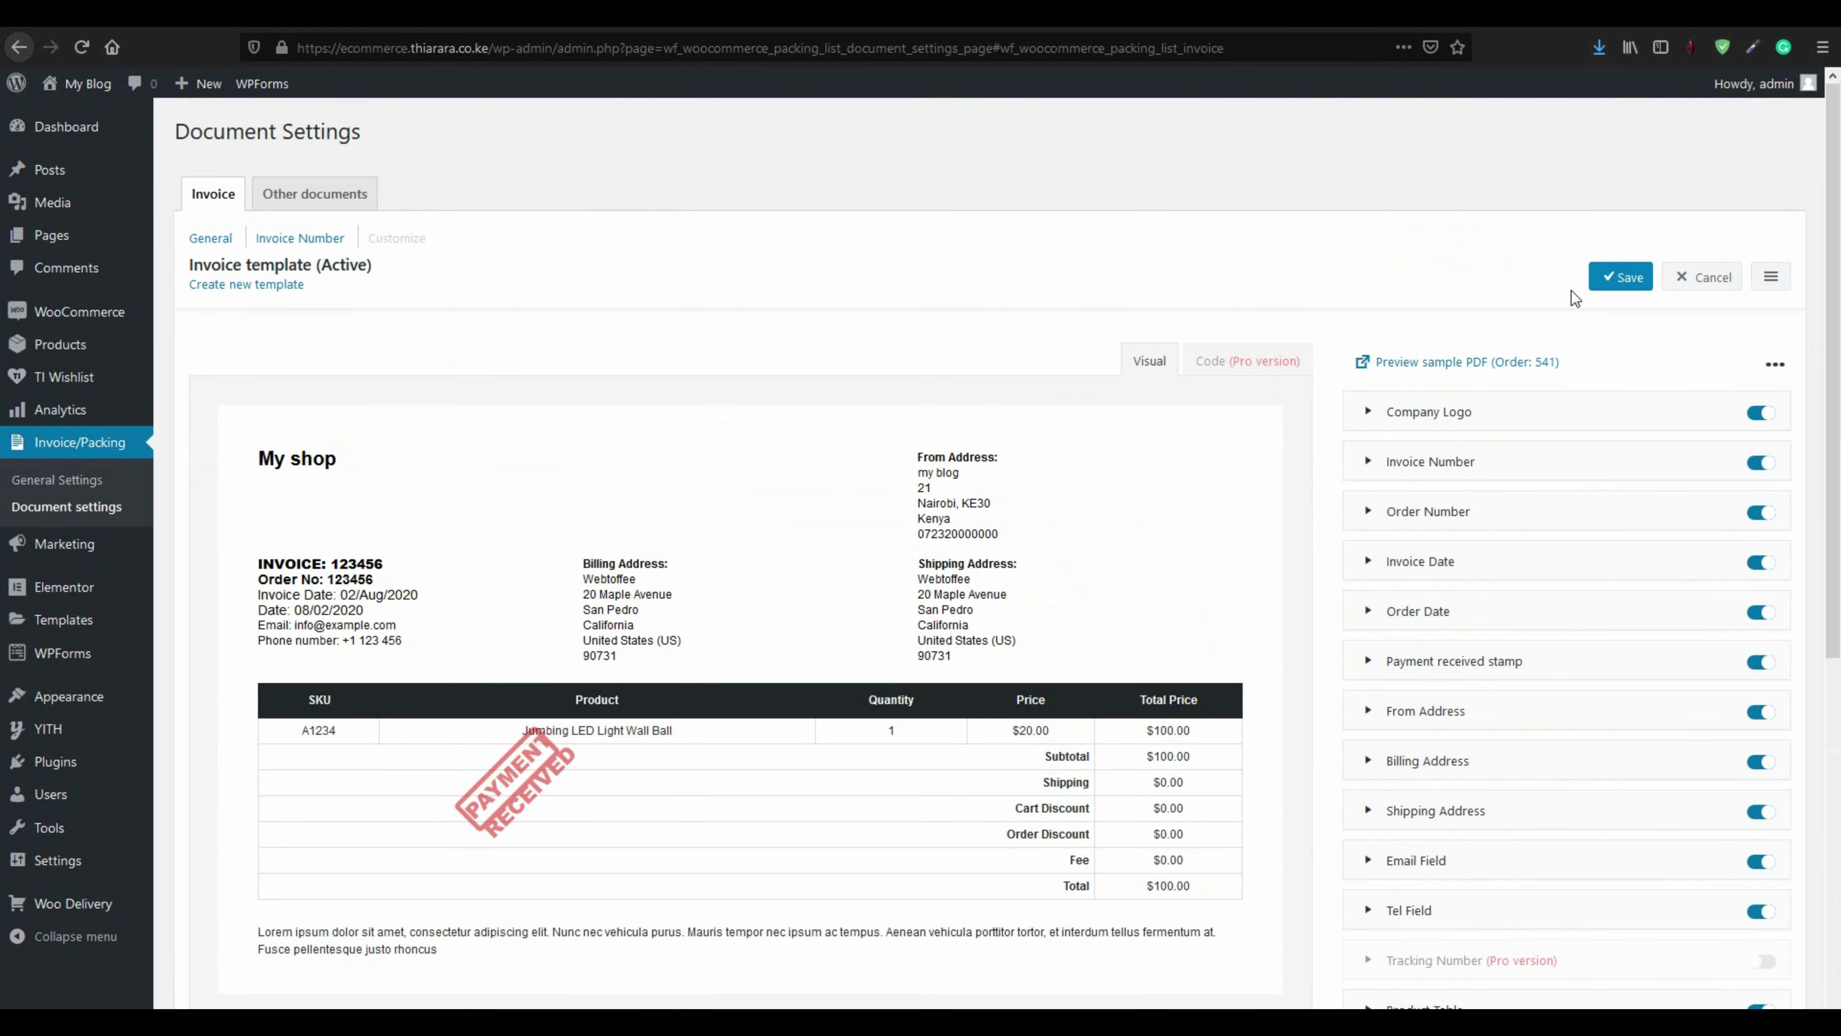
click(1623, 278)
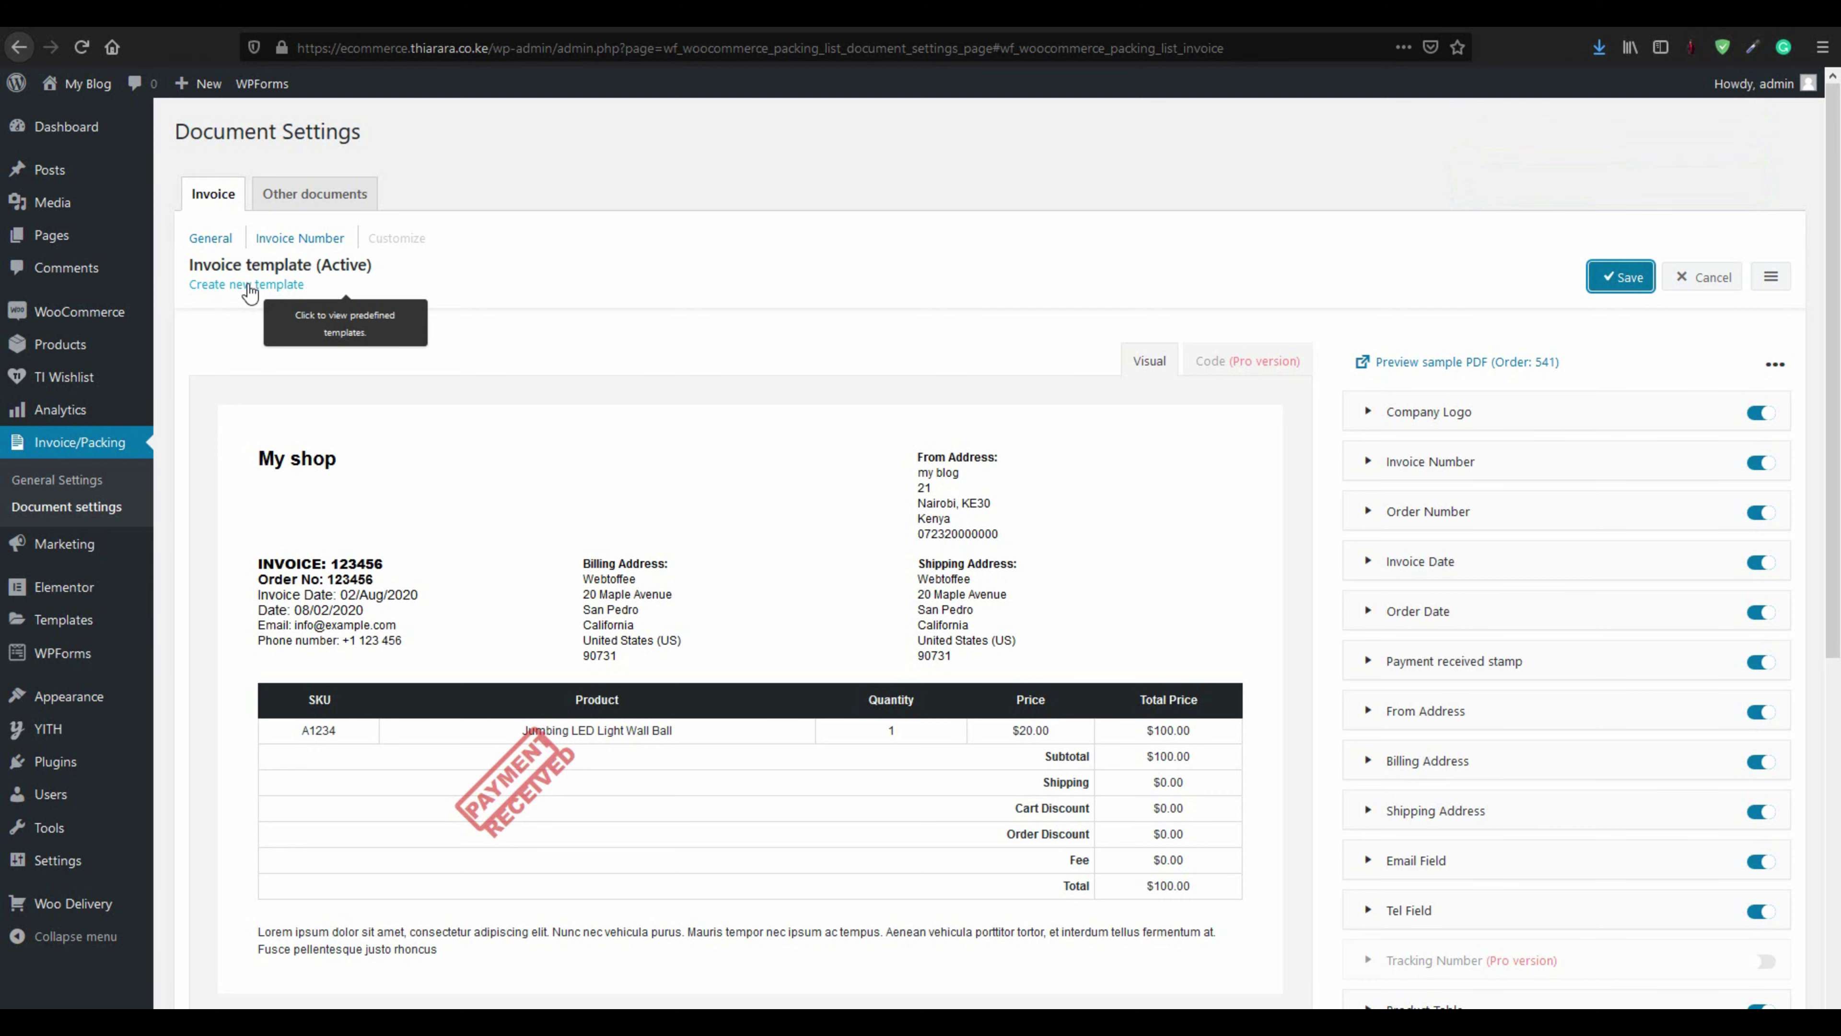
click(293, 196)
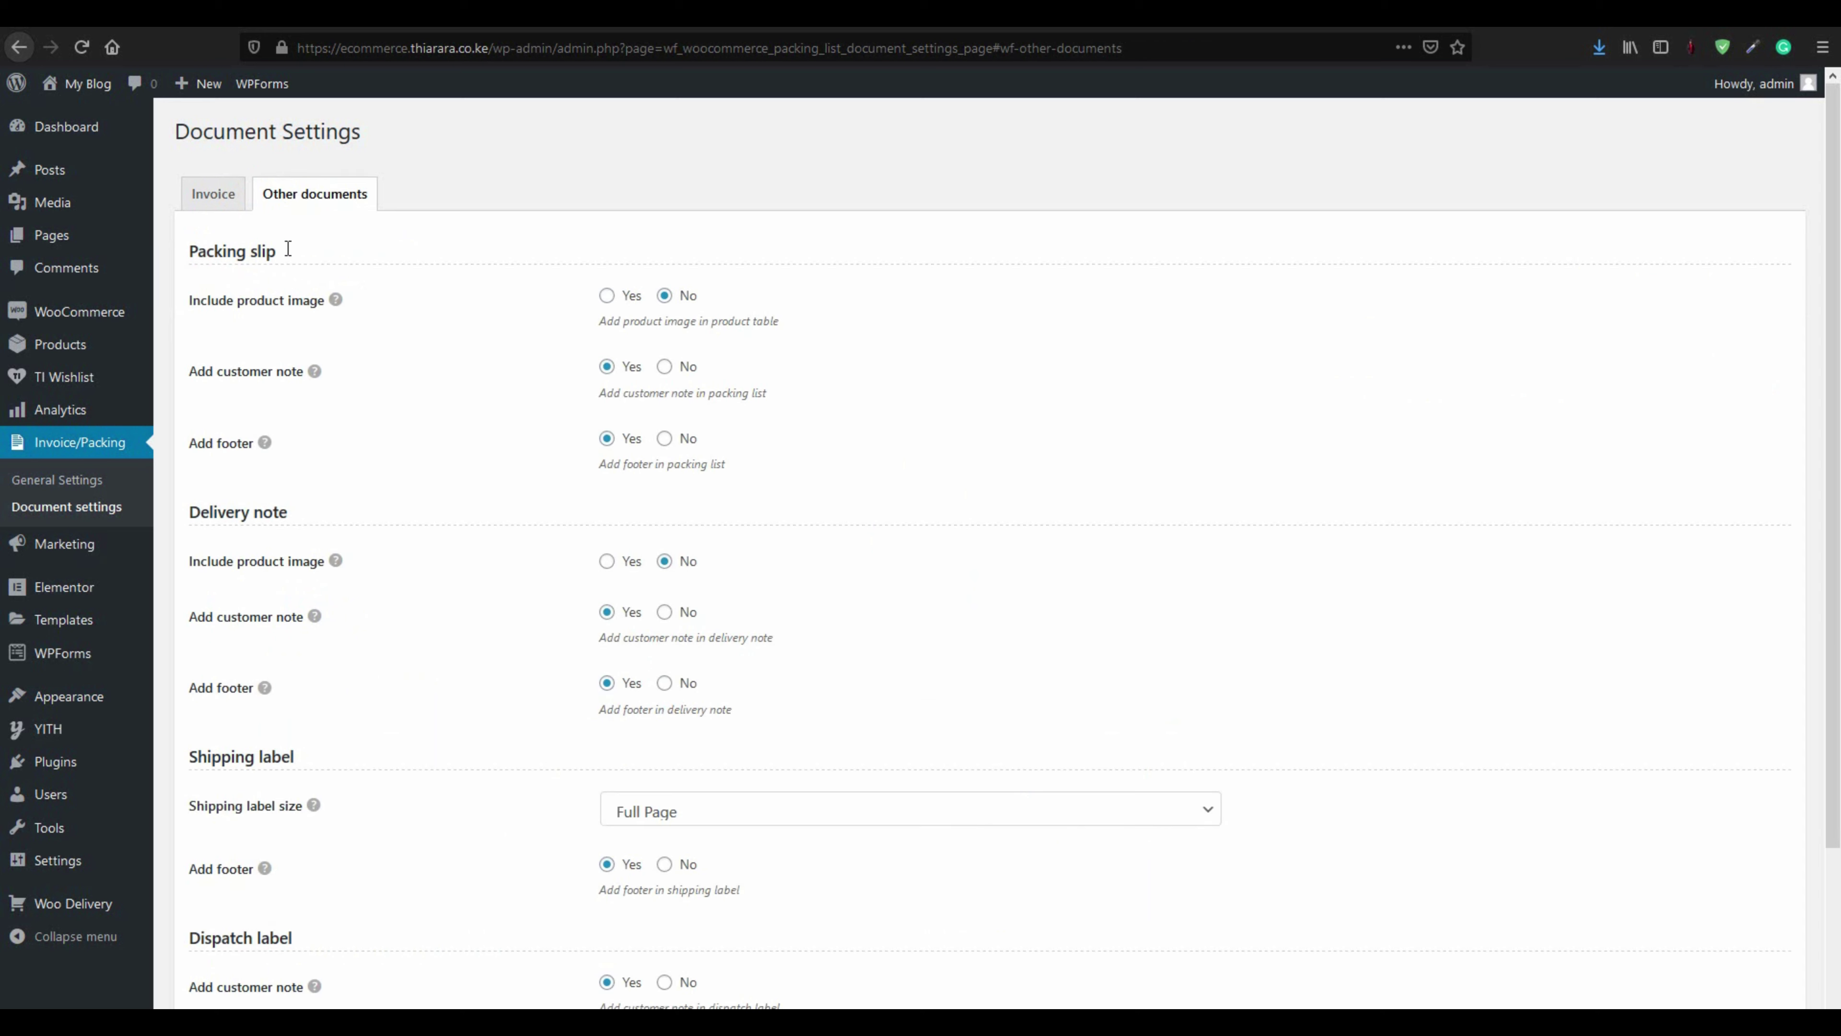
drag(255, 252, 195, 257)
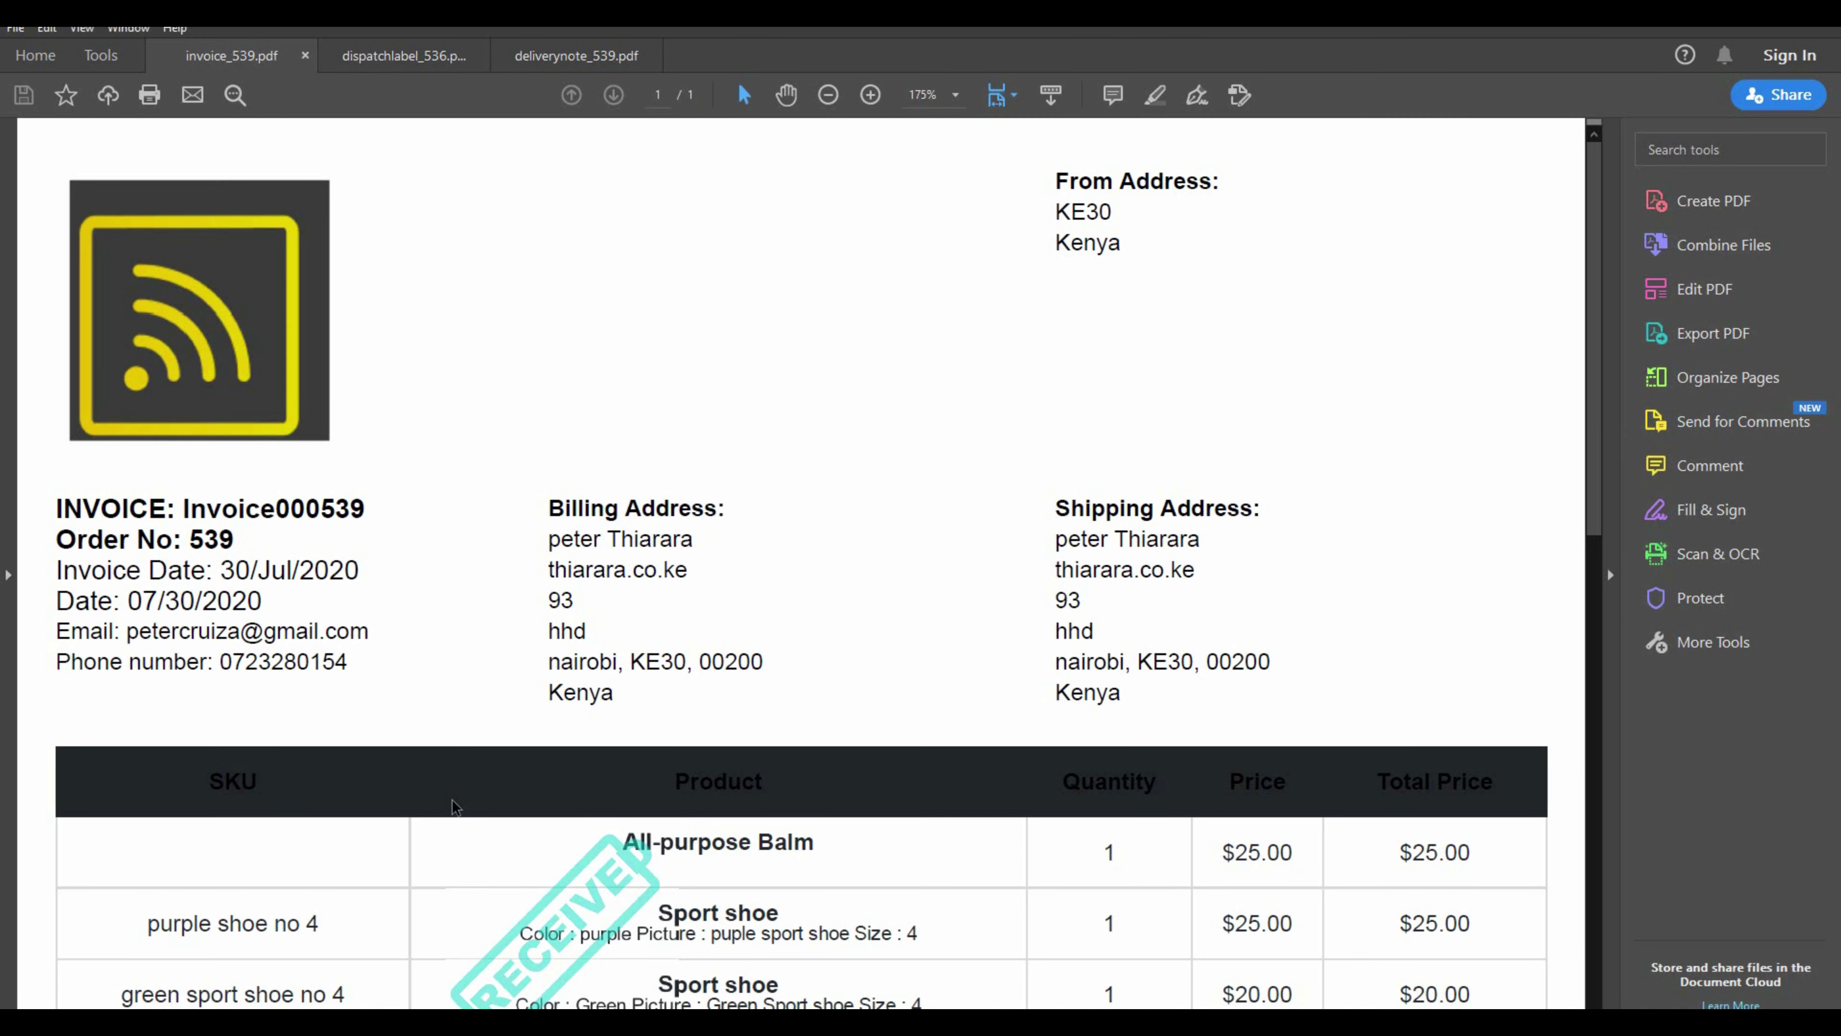
View the open dispatch label, delivery note and invoice PDFs, and switch back to the WordPress document settings in the browser
click(397, 55)
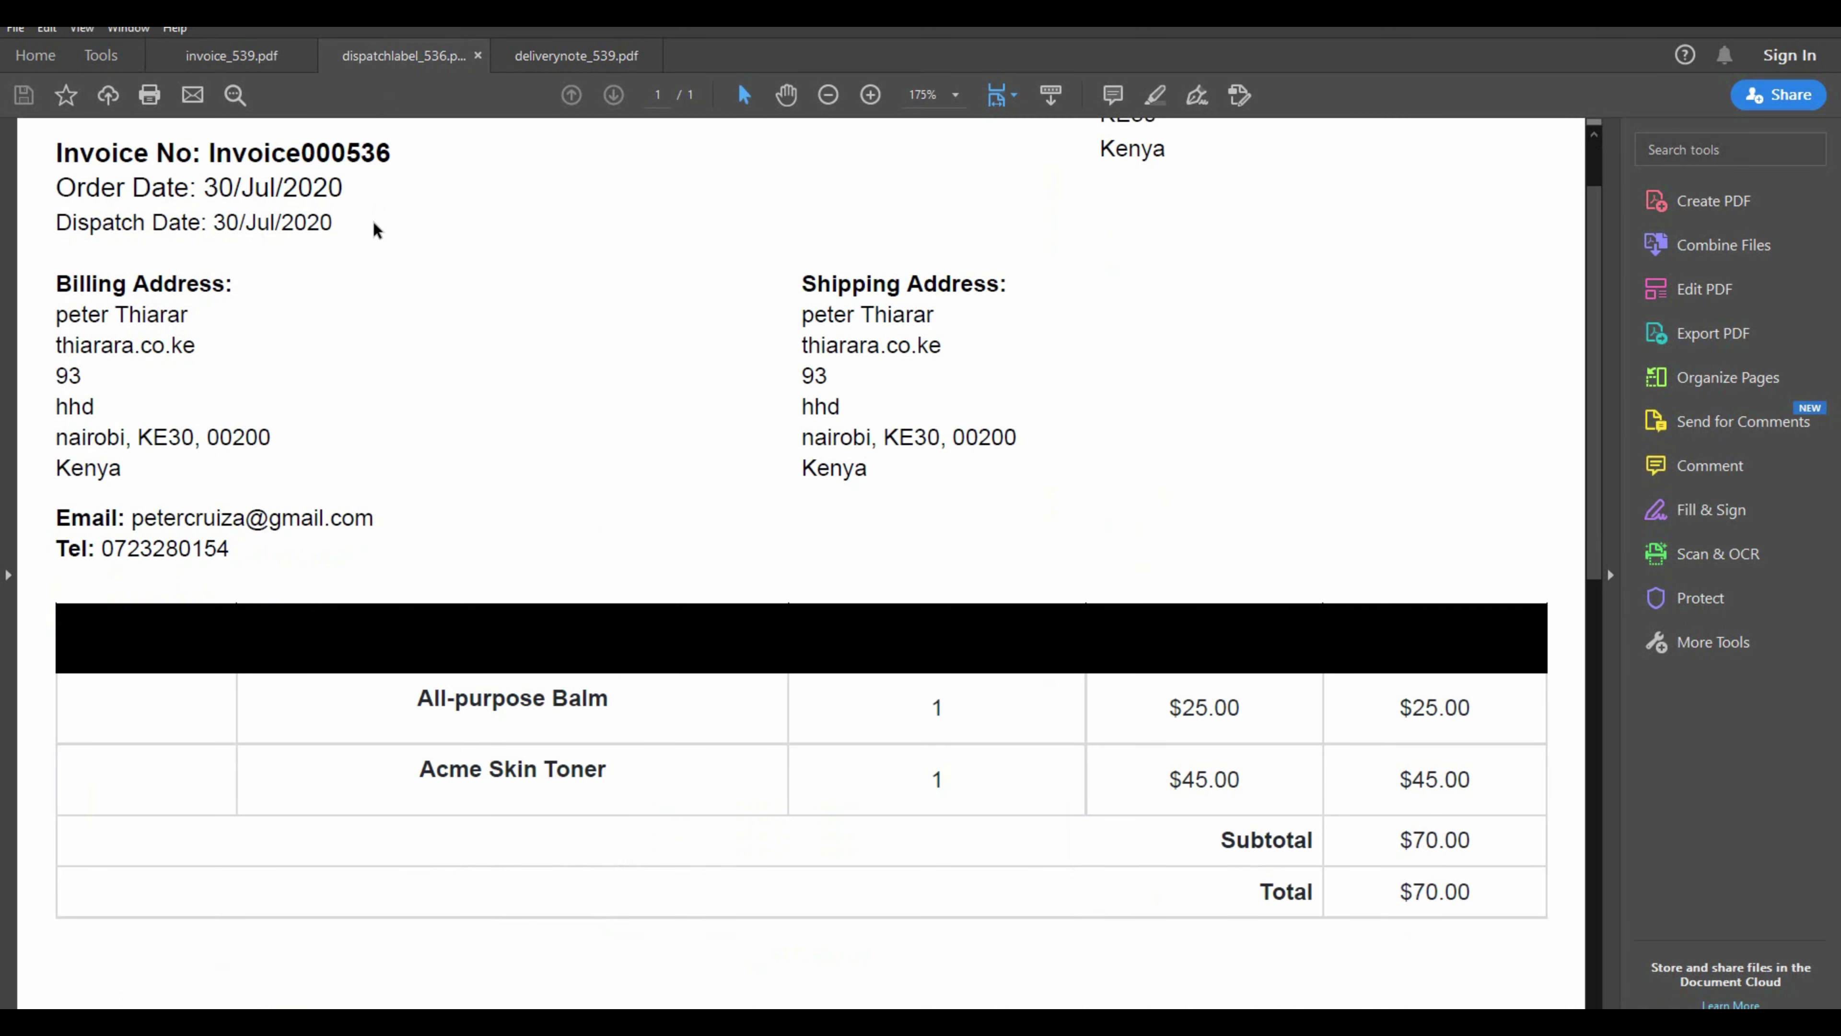
click(557, 58)
click(448, 67)
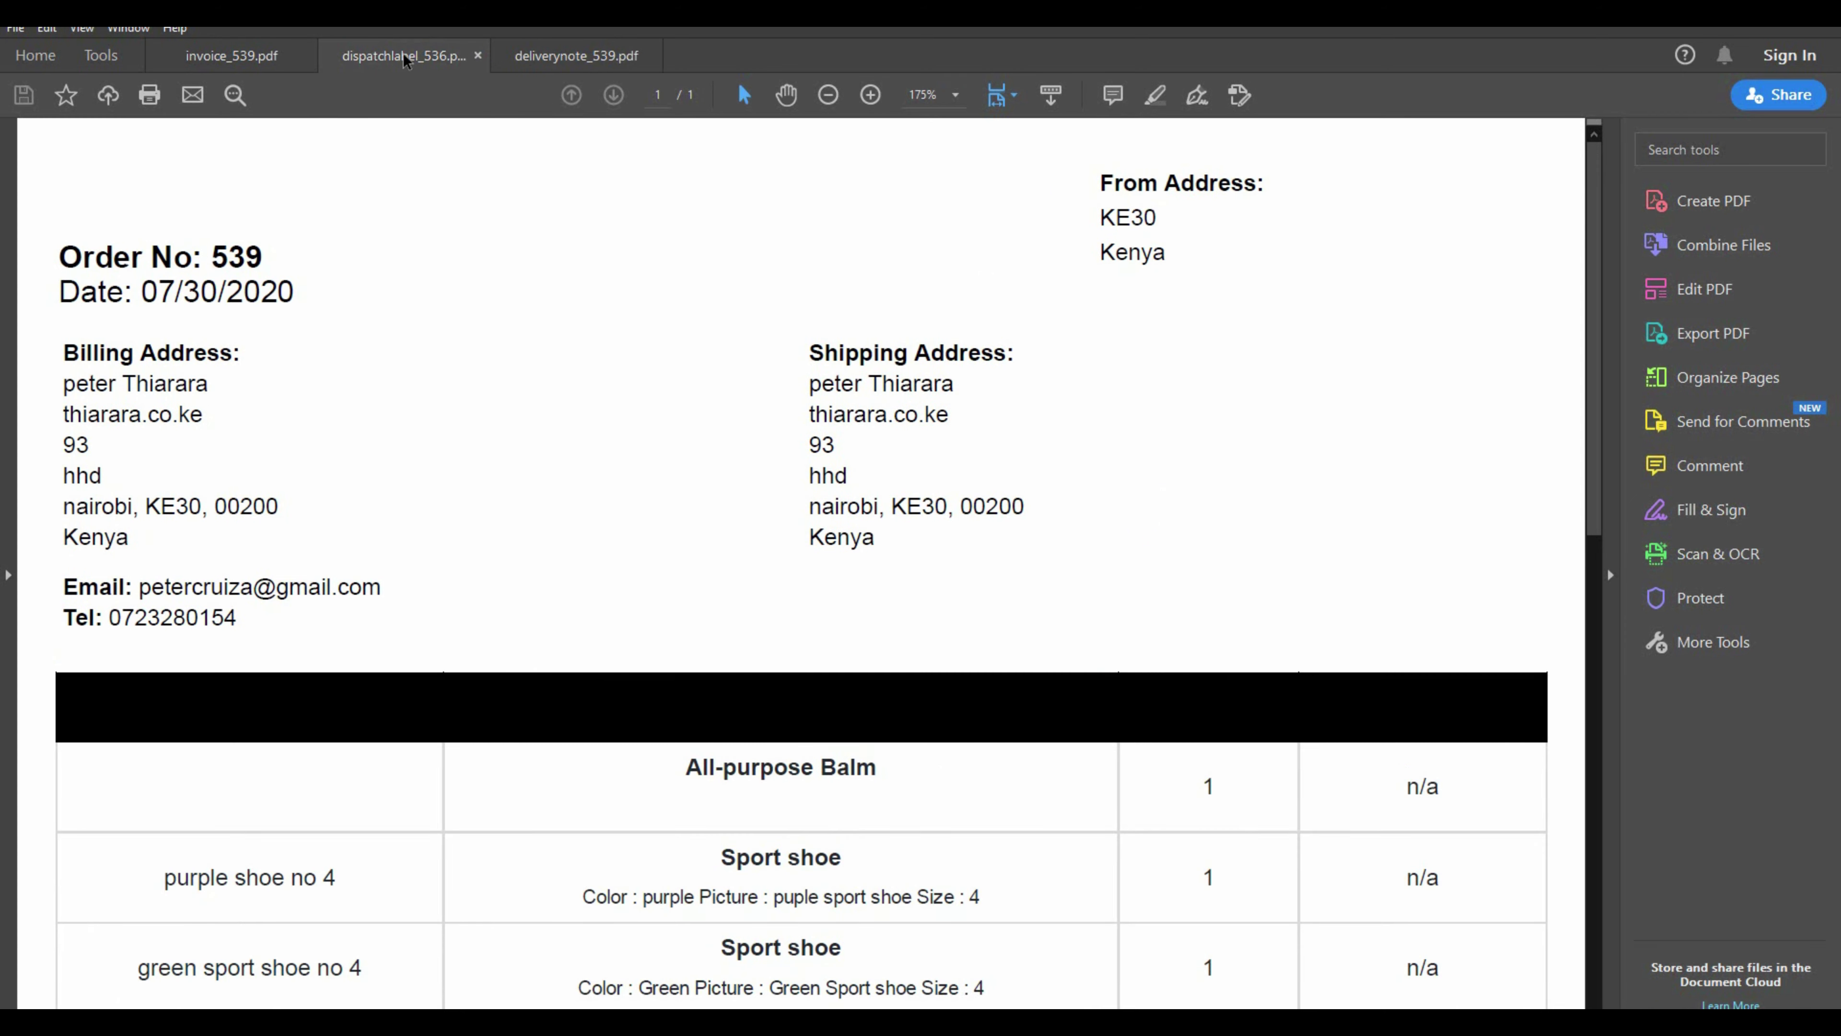
click(232, 58)
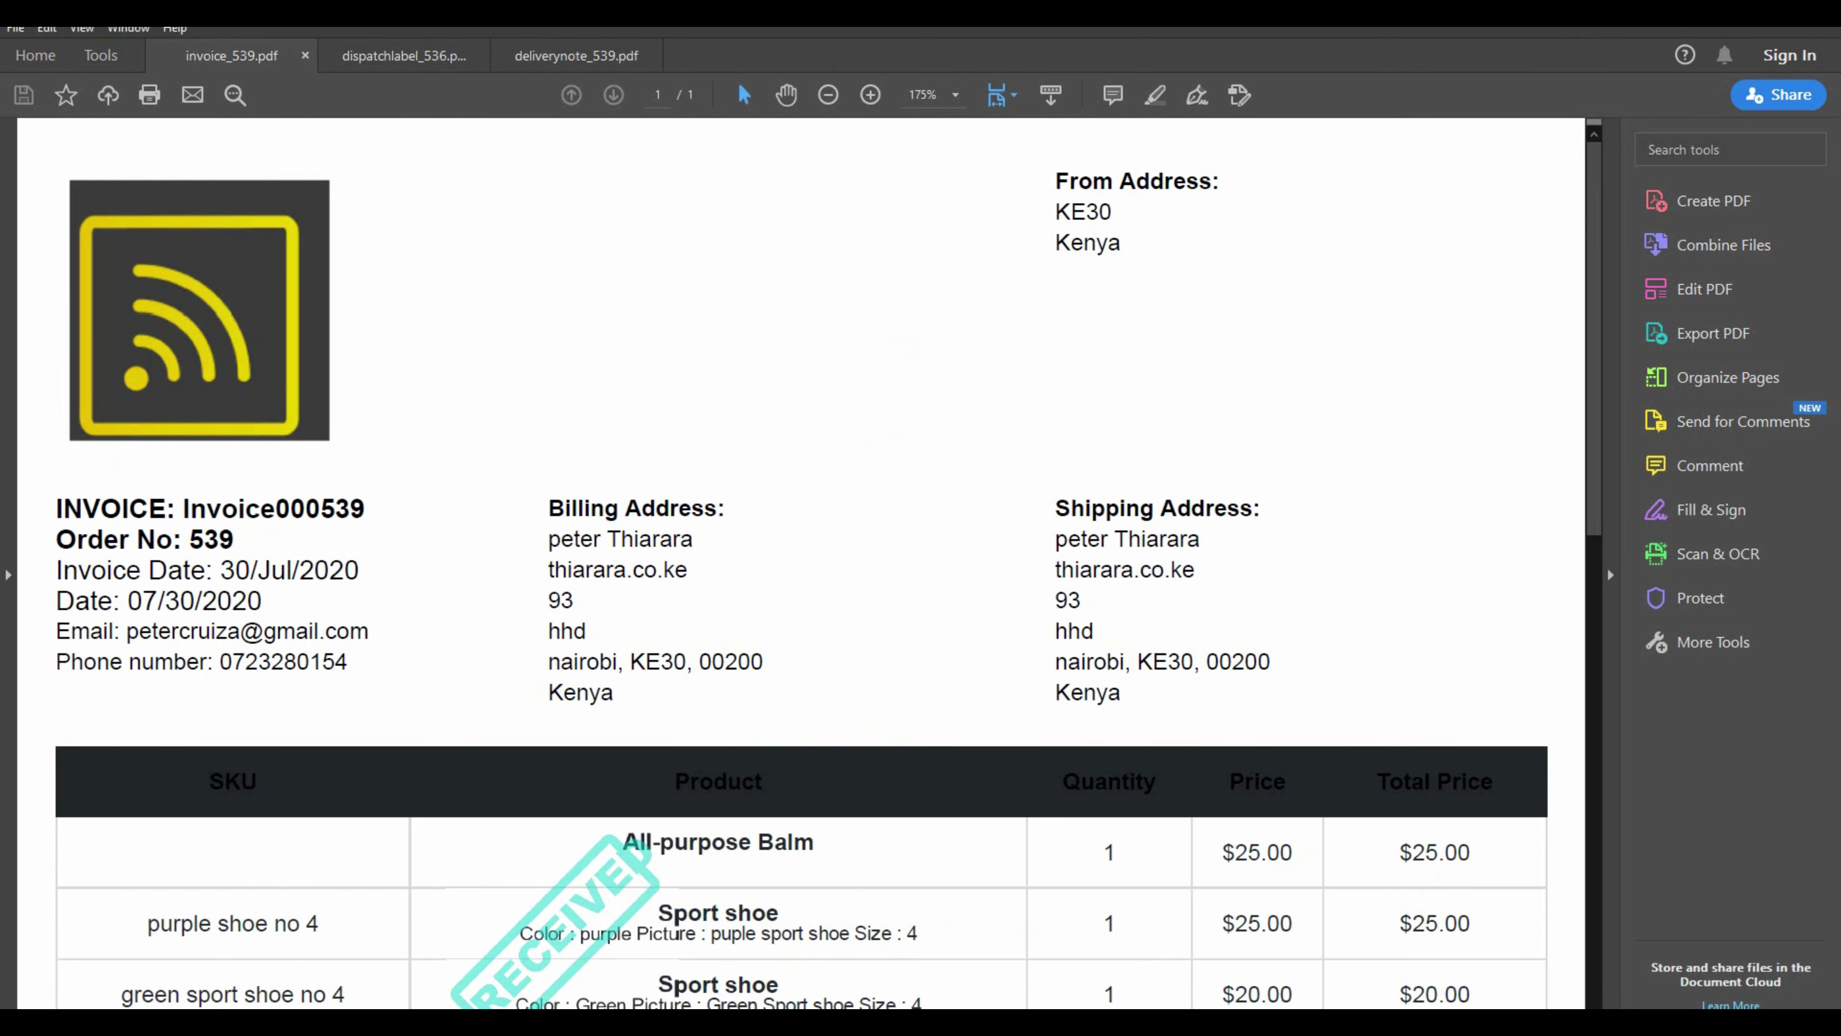
key(alt+Tab)
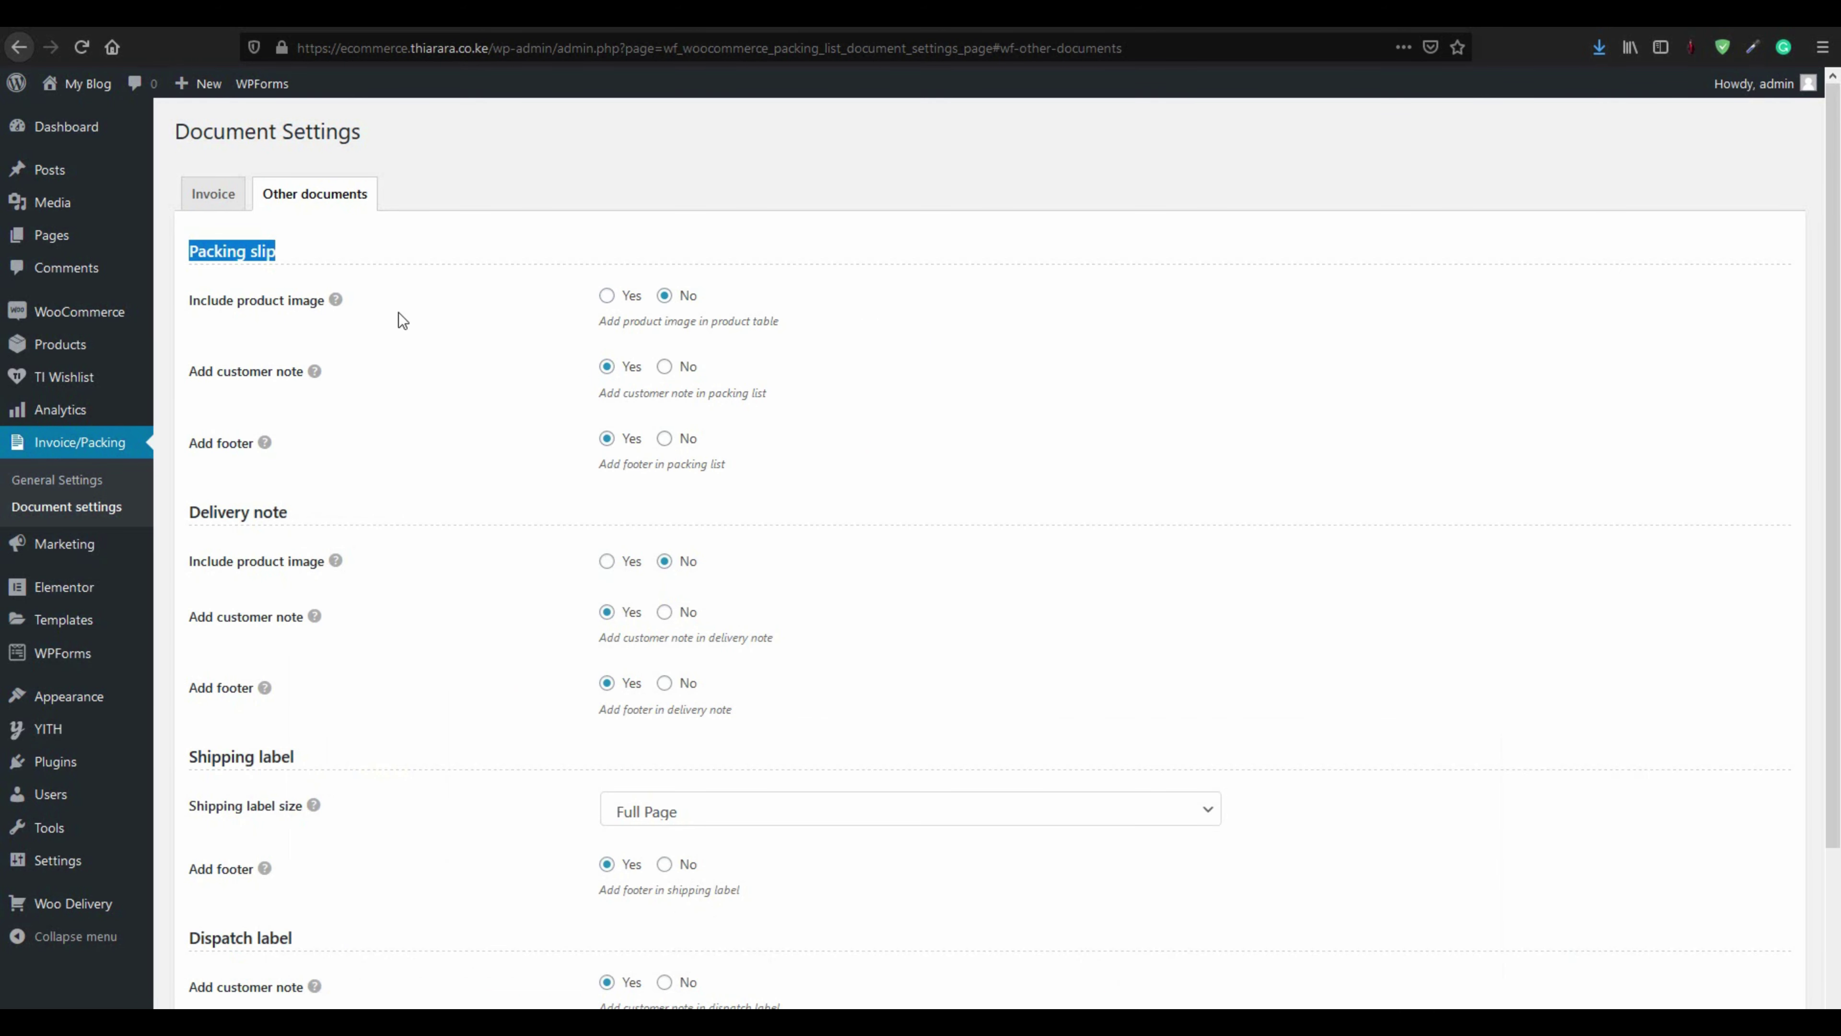
Set the packing slip to include the customer note and footer, and update the settings for the other documents
click(233, 319)
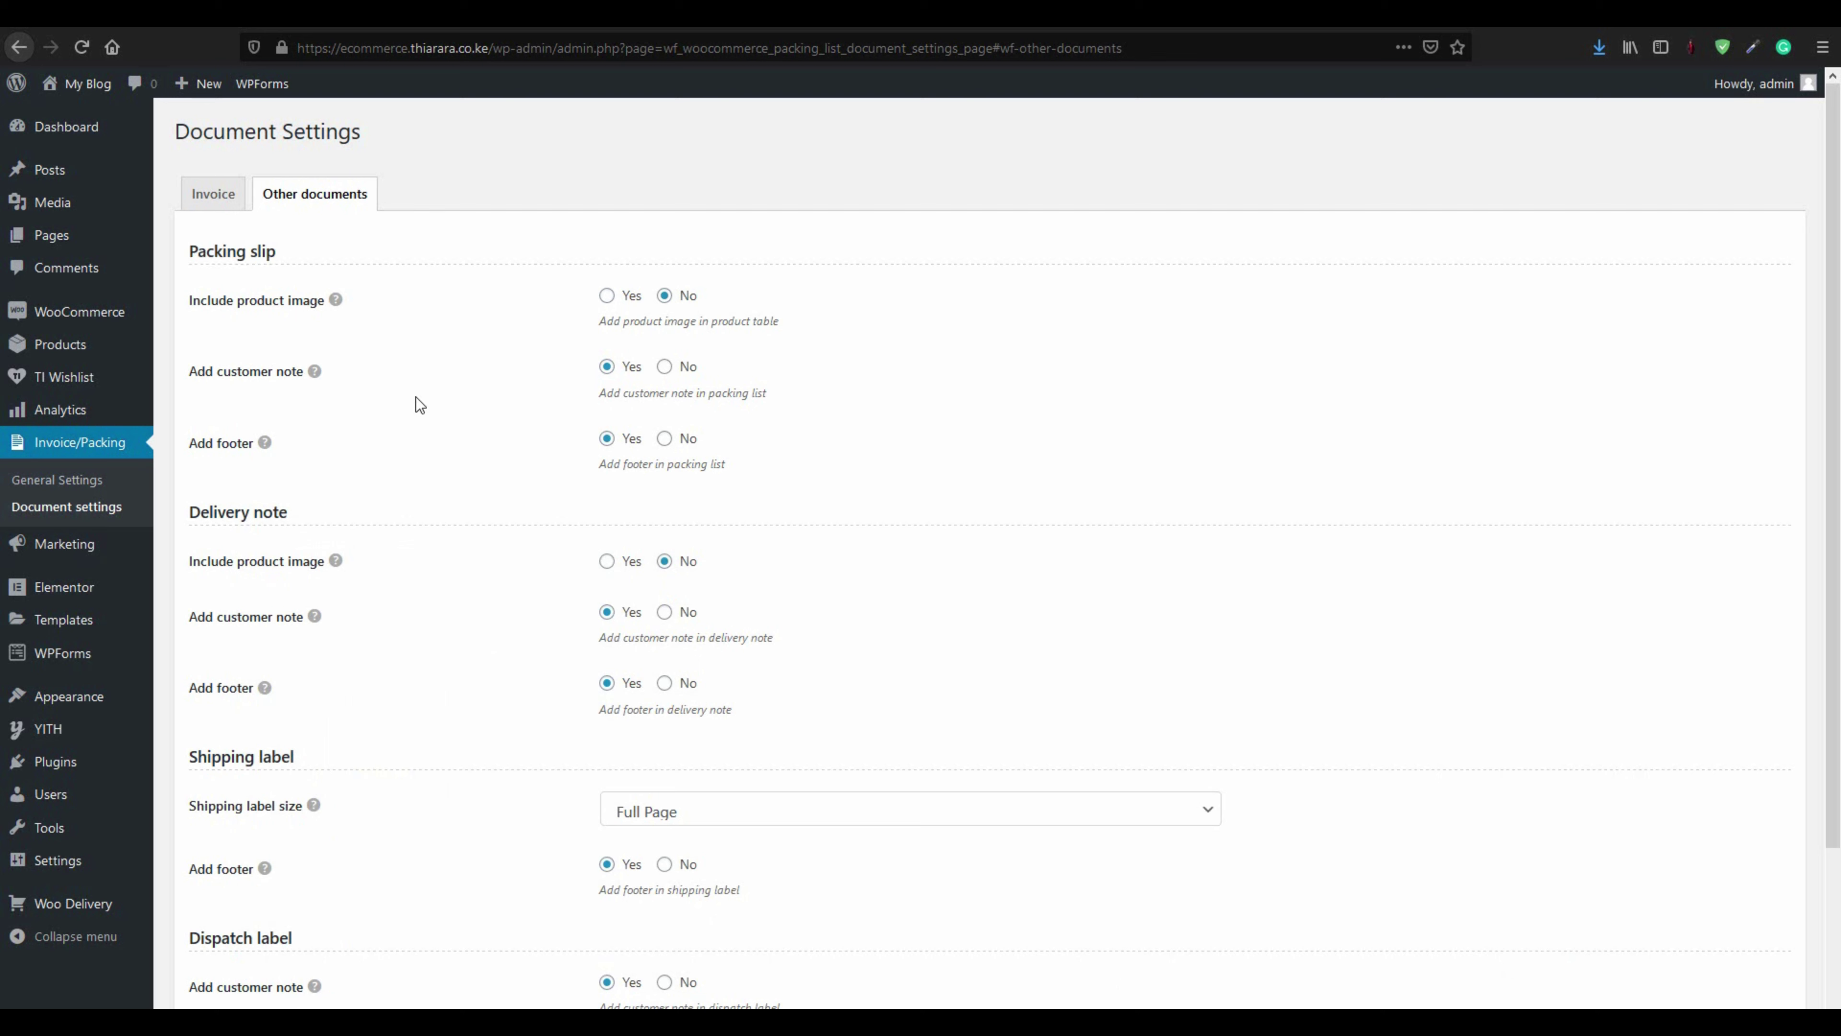
click(623, 368)
click(607, 444)
scroll(433, 483, down, 3)
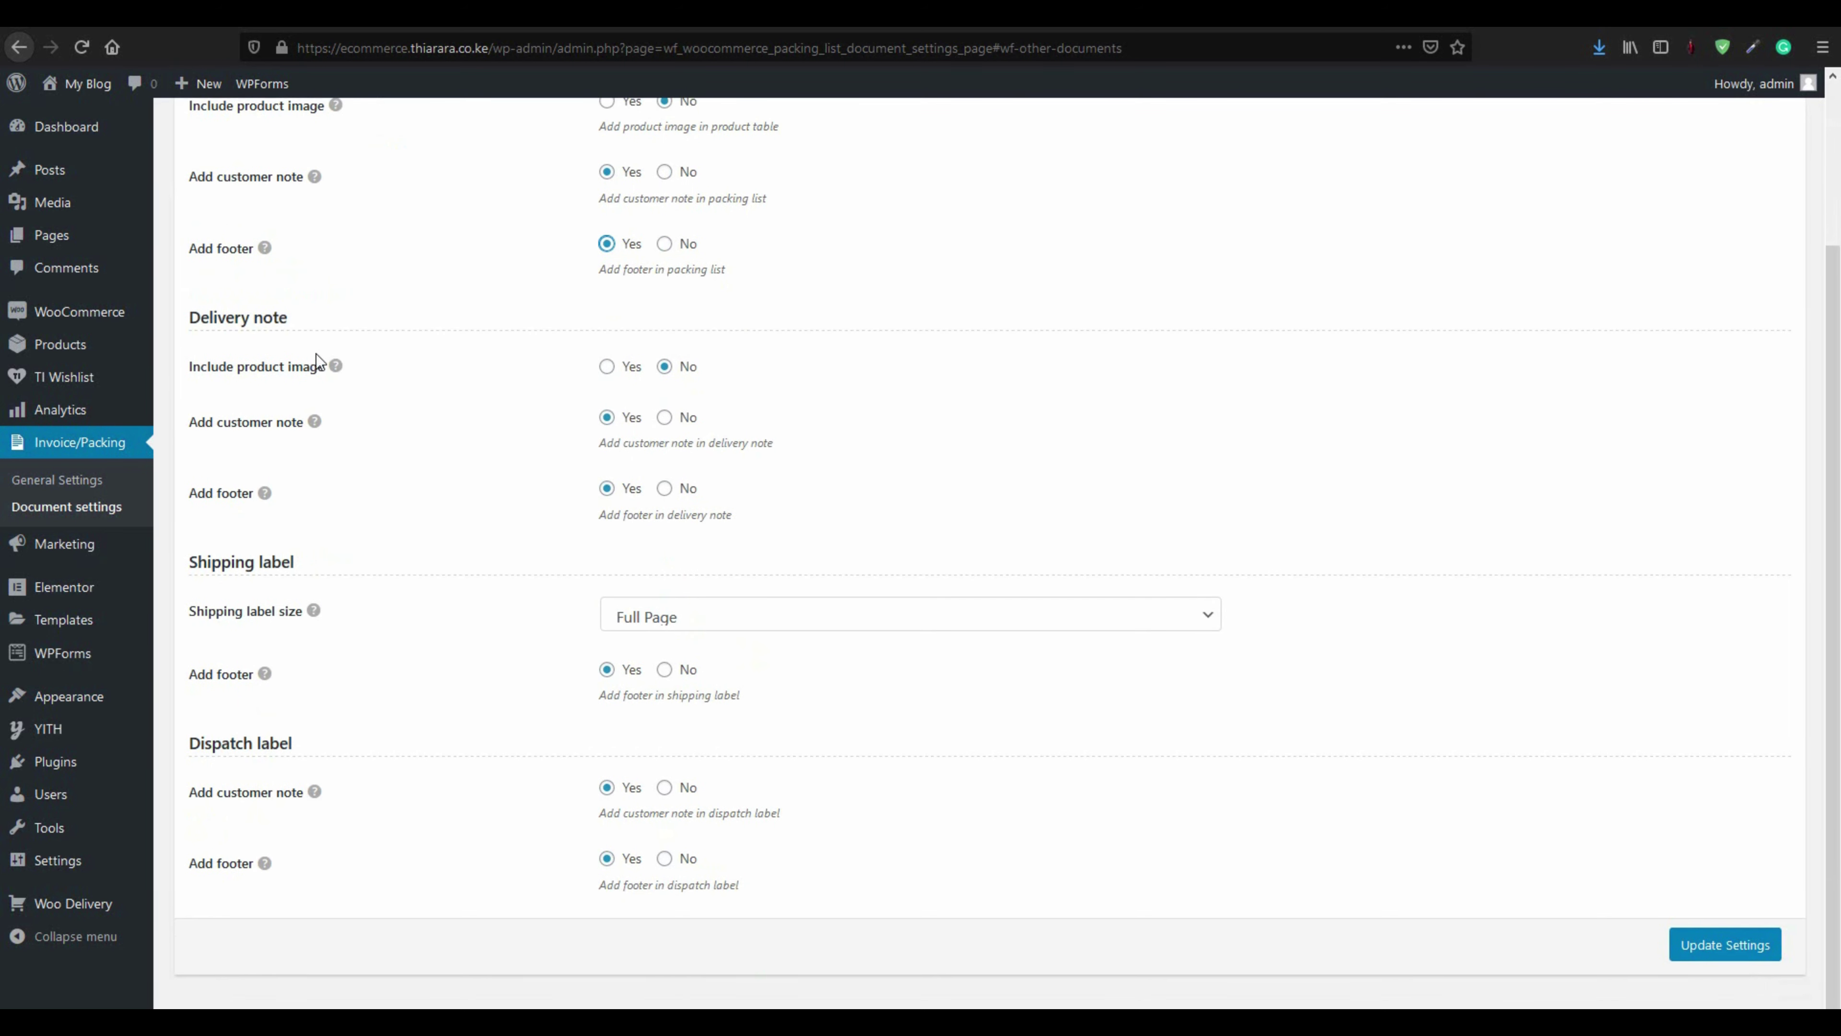
scroll(317, 353, up, 3)
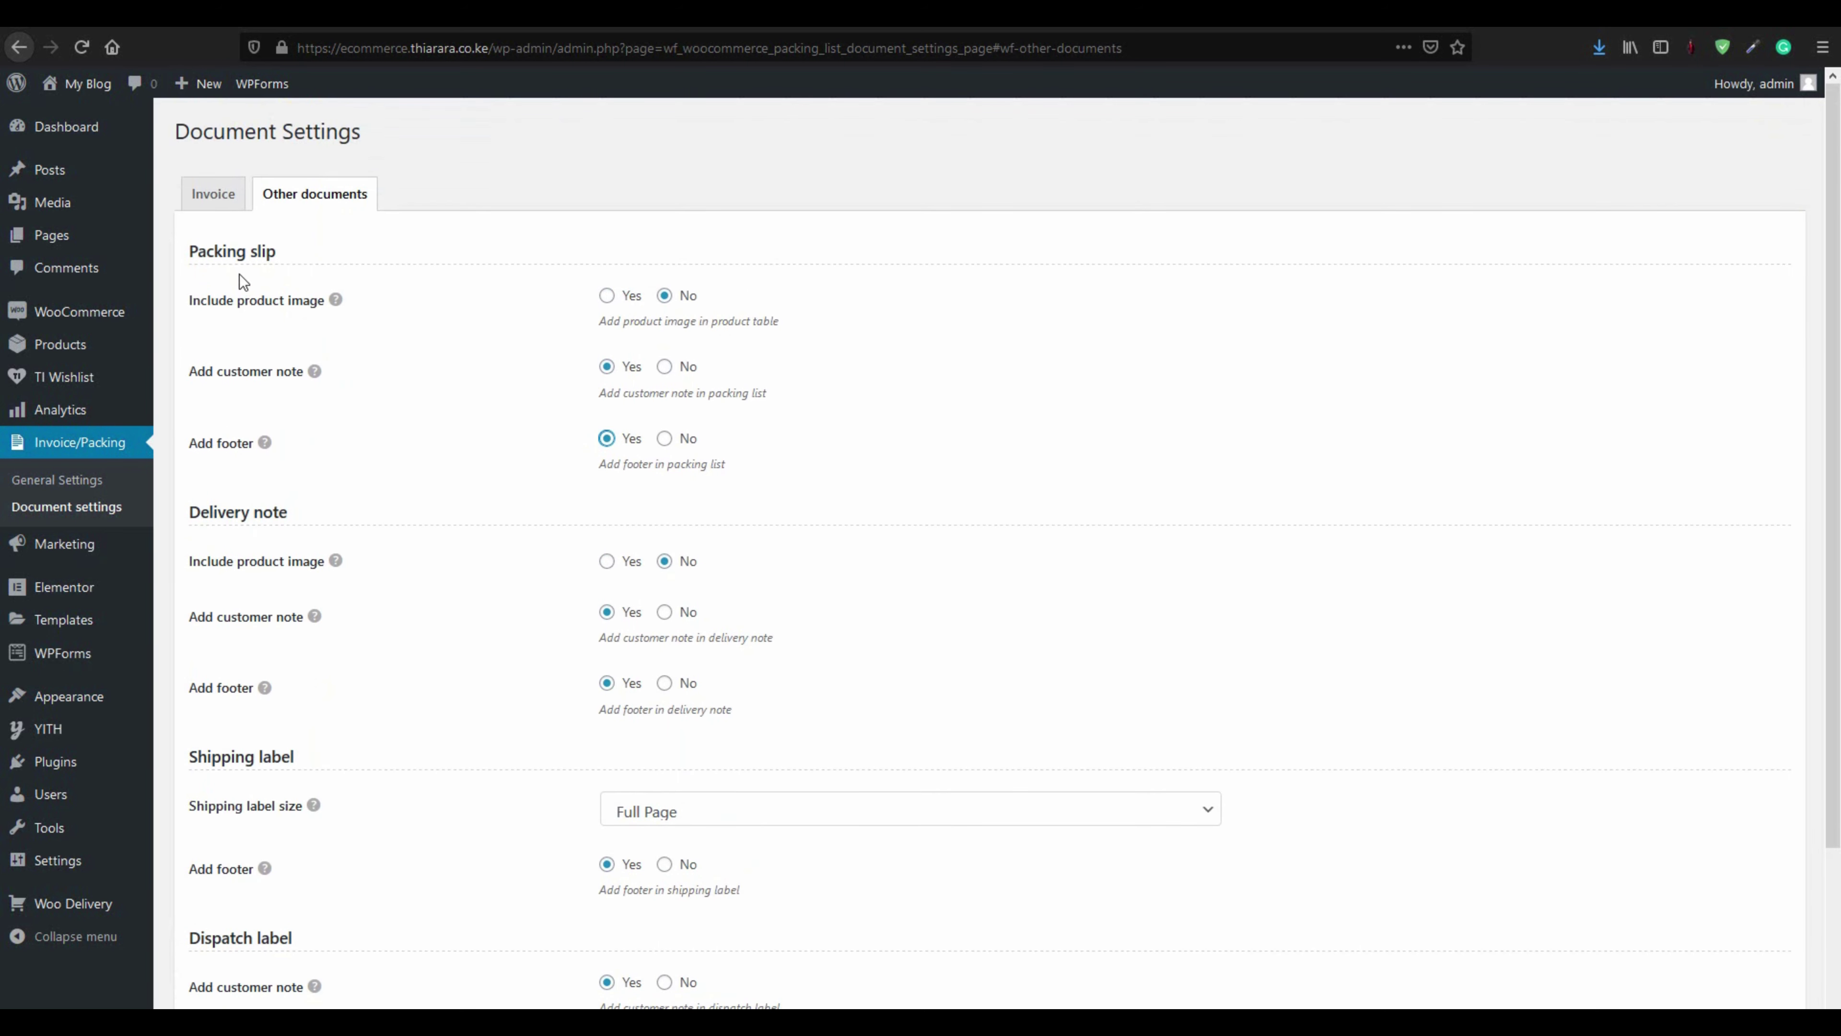
scroll(357, 459, down, 3)
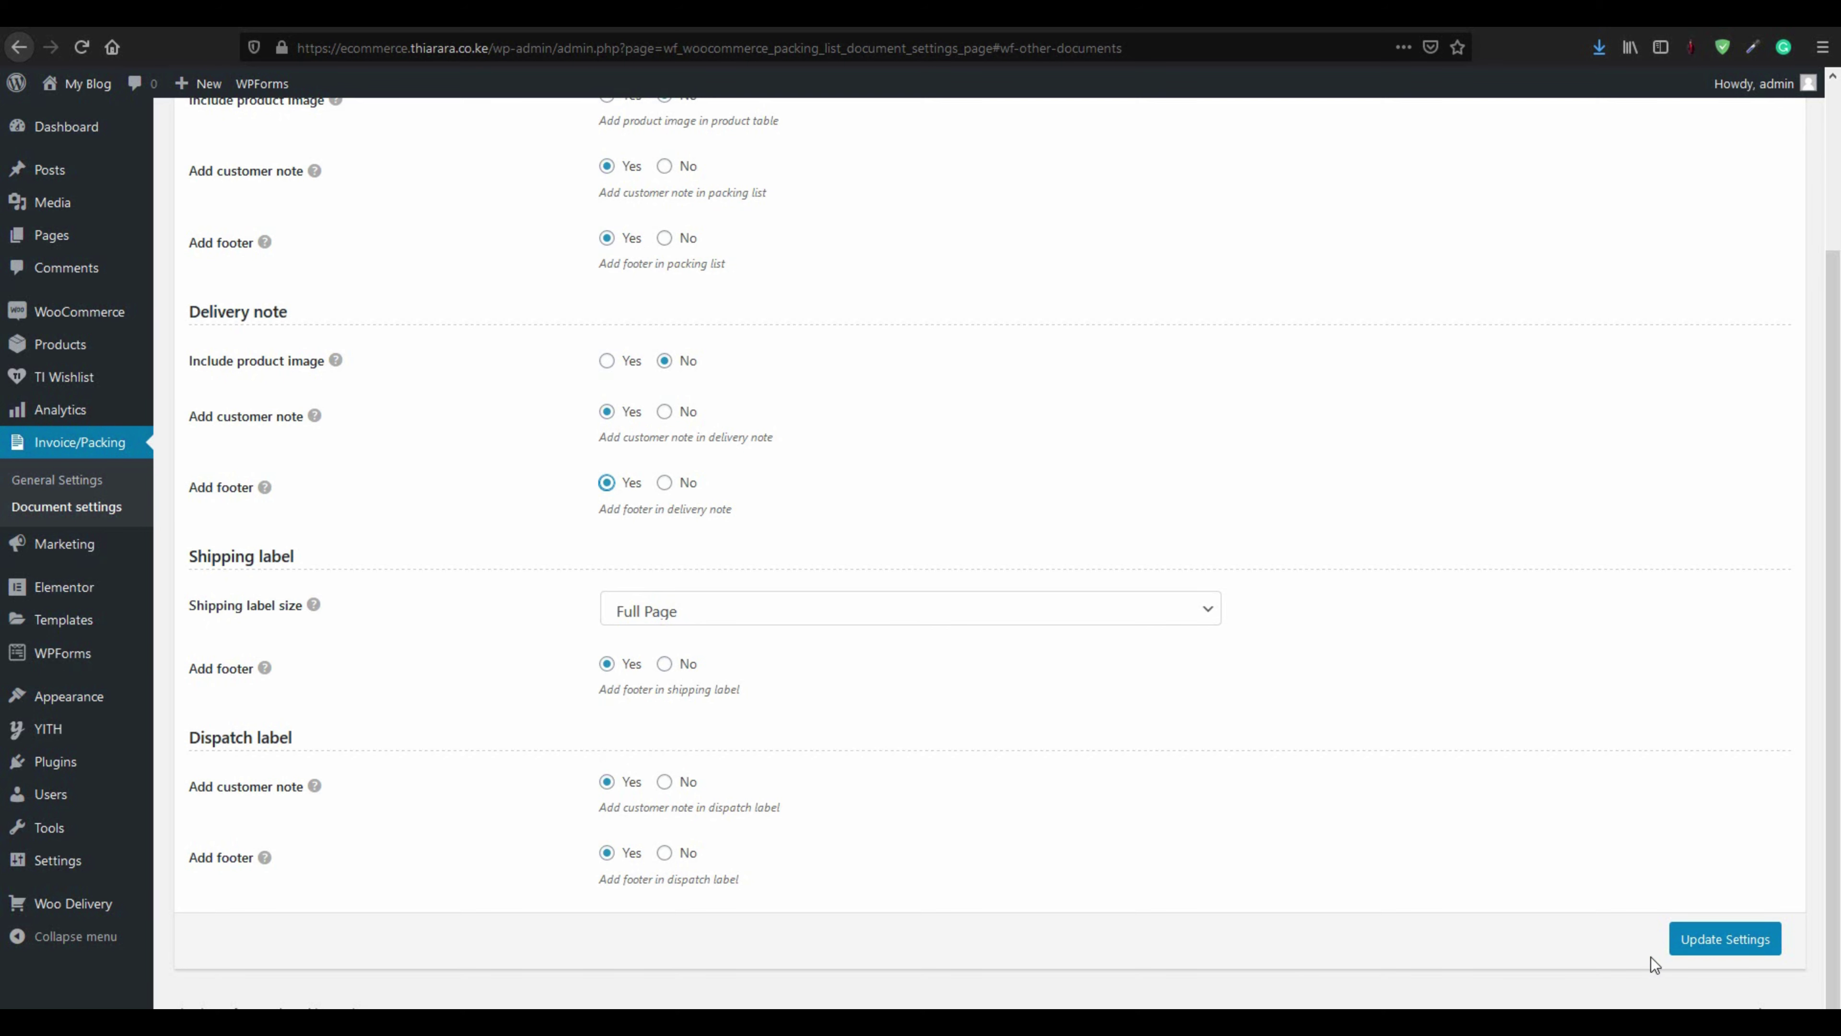
click(1681, 940)
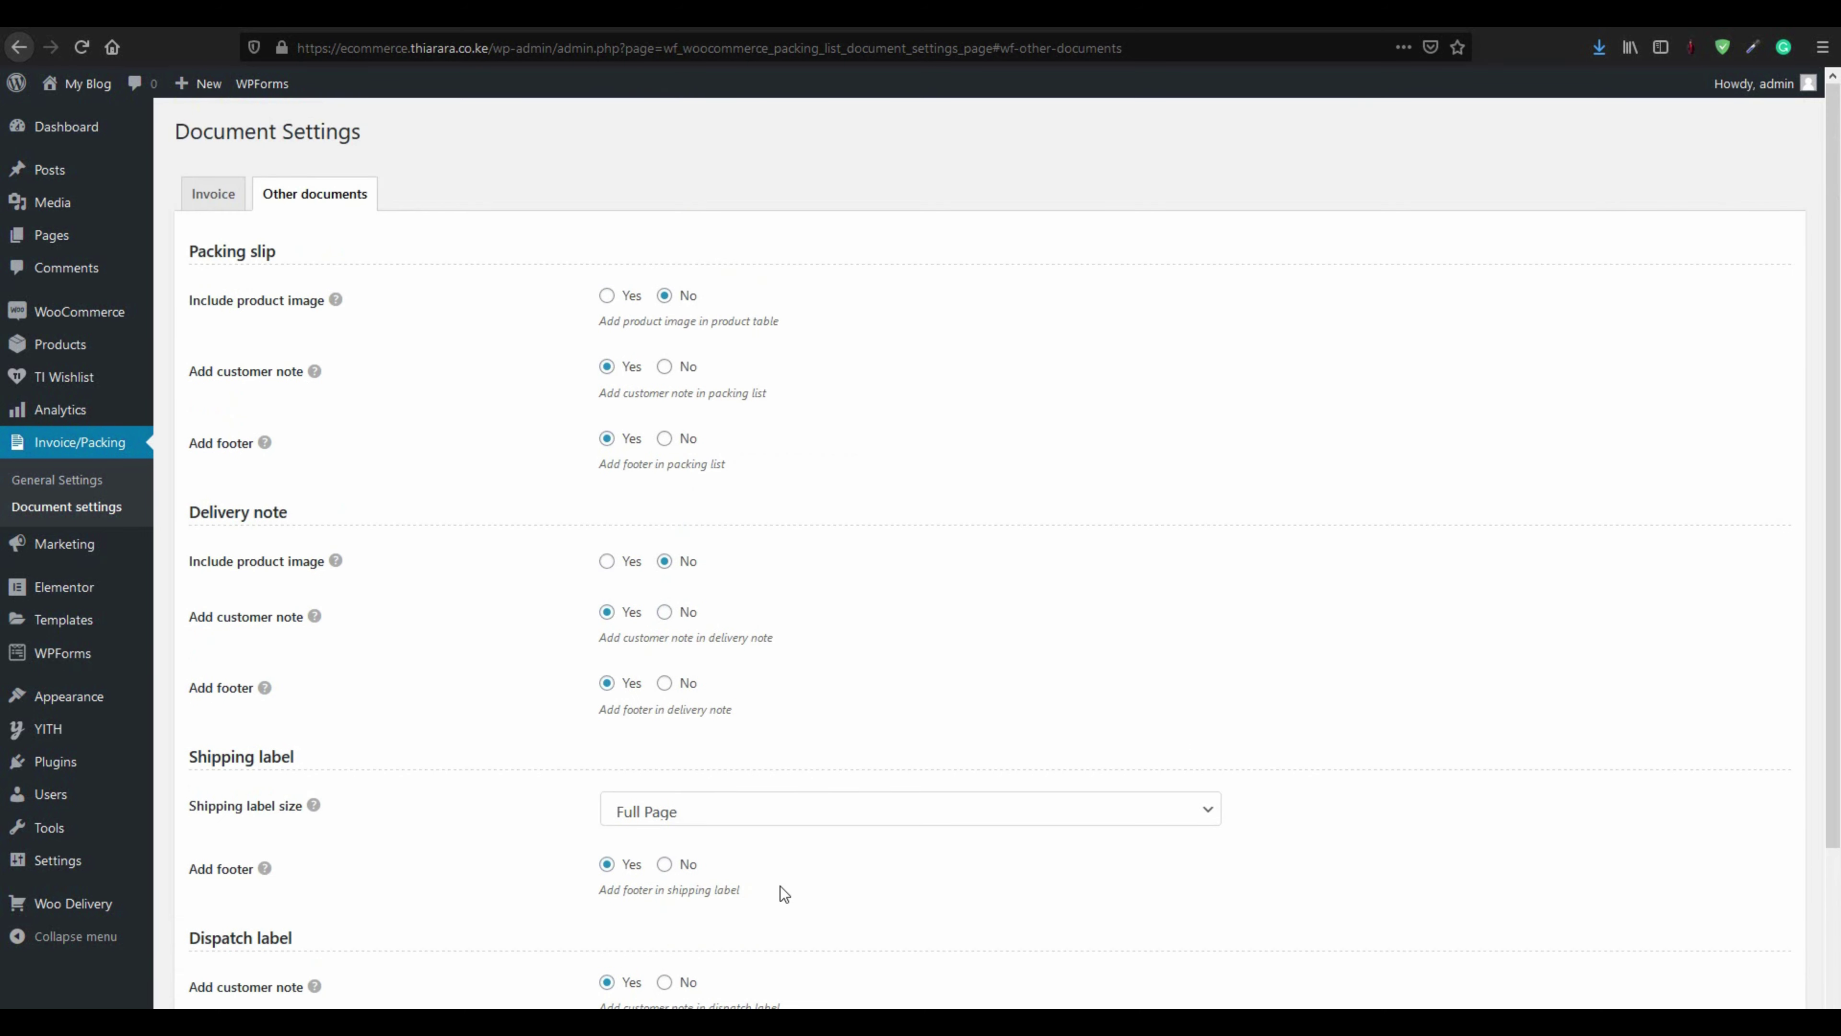
scroll(808, 829, down, 1)
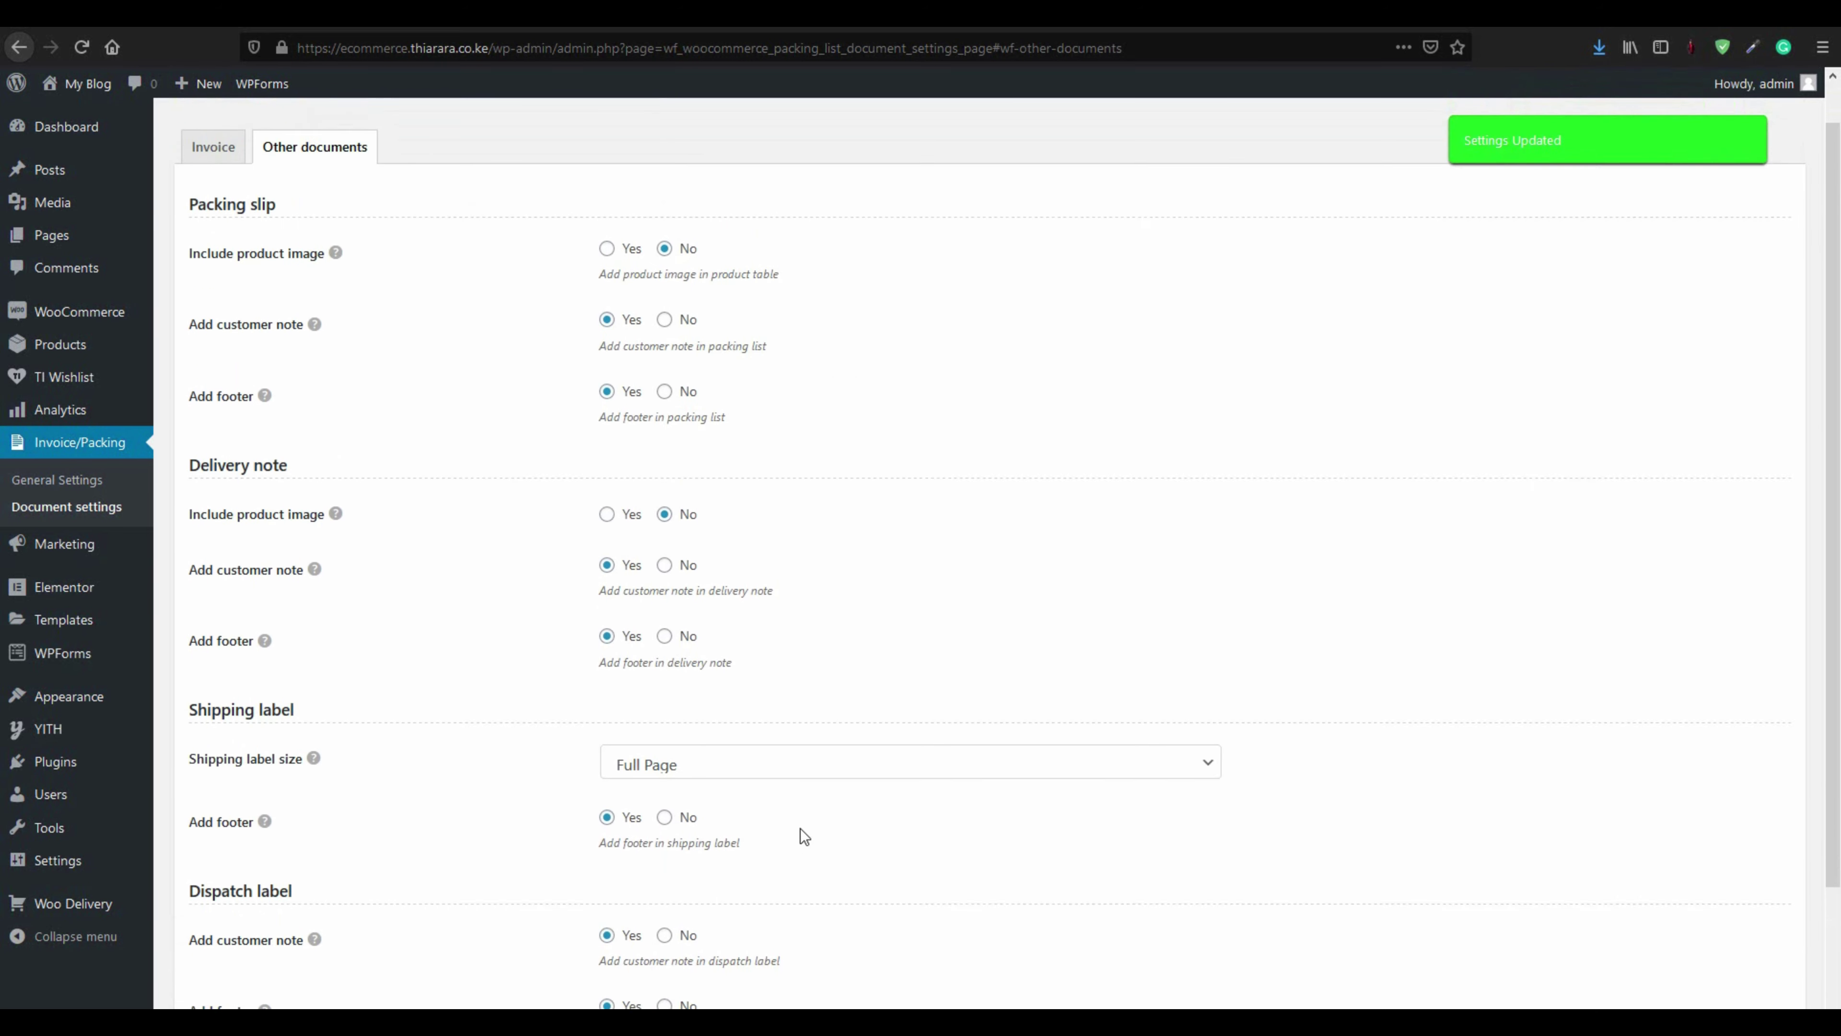
scroll(805, 833, up, 1)
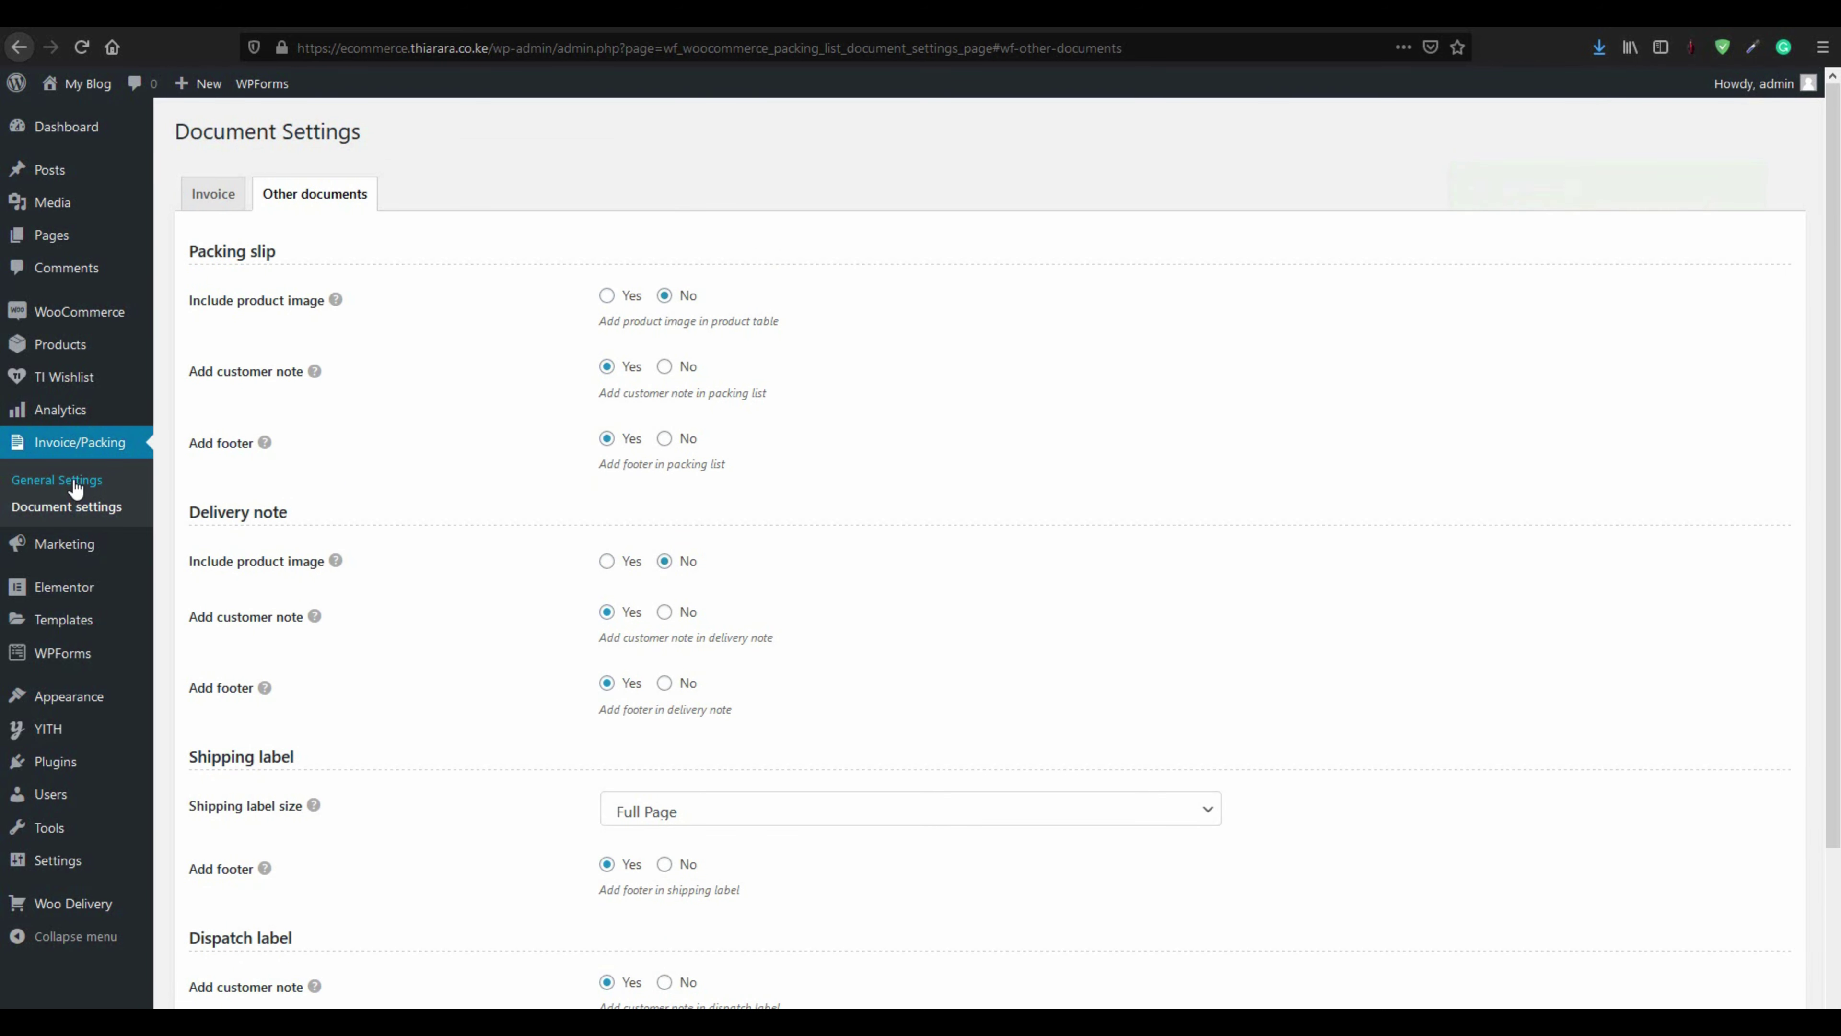
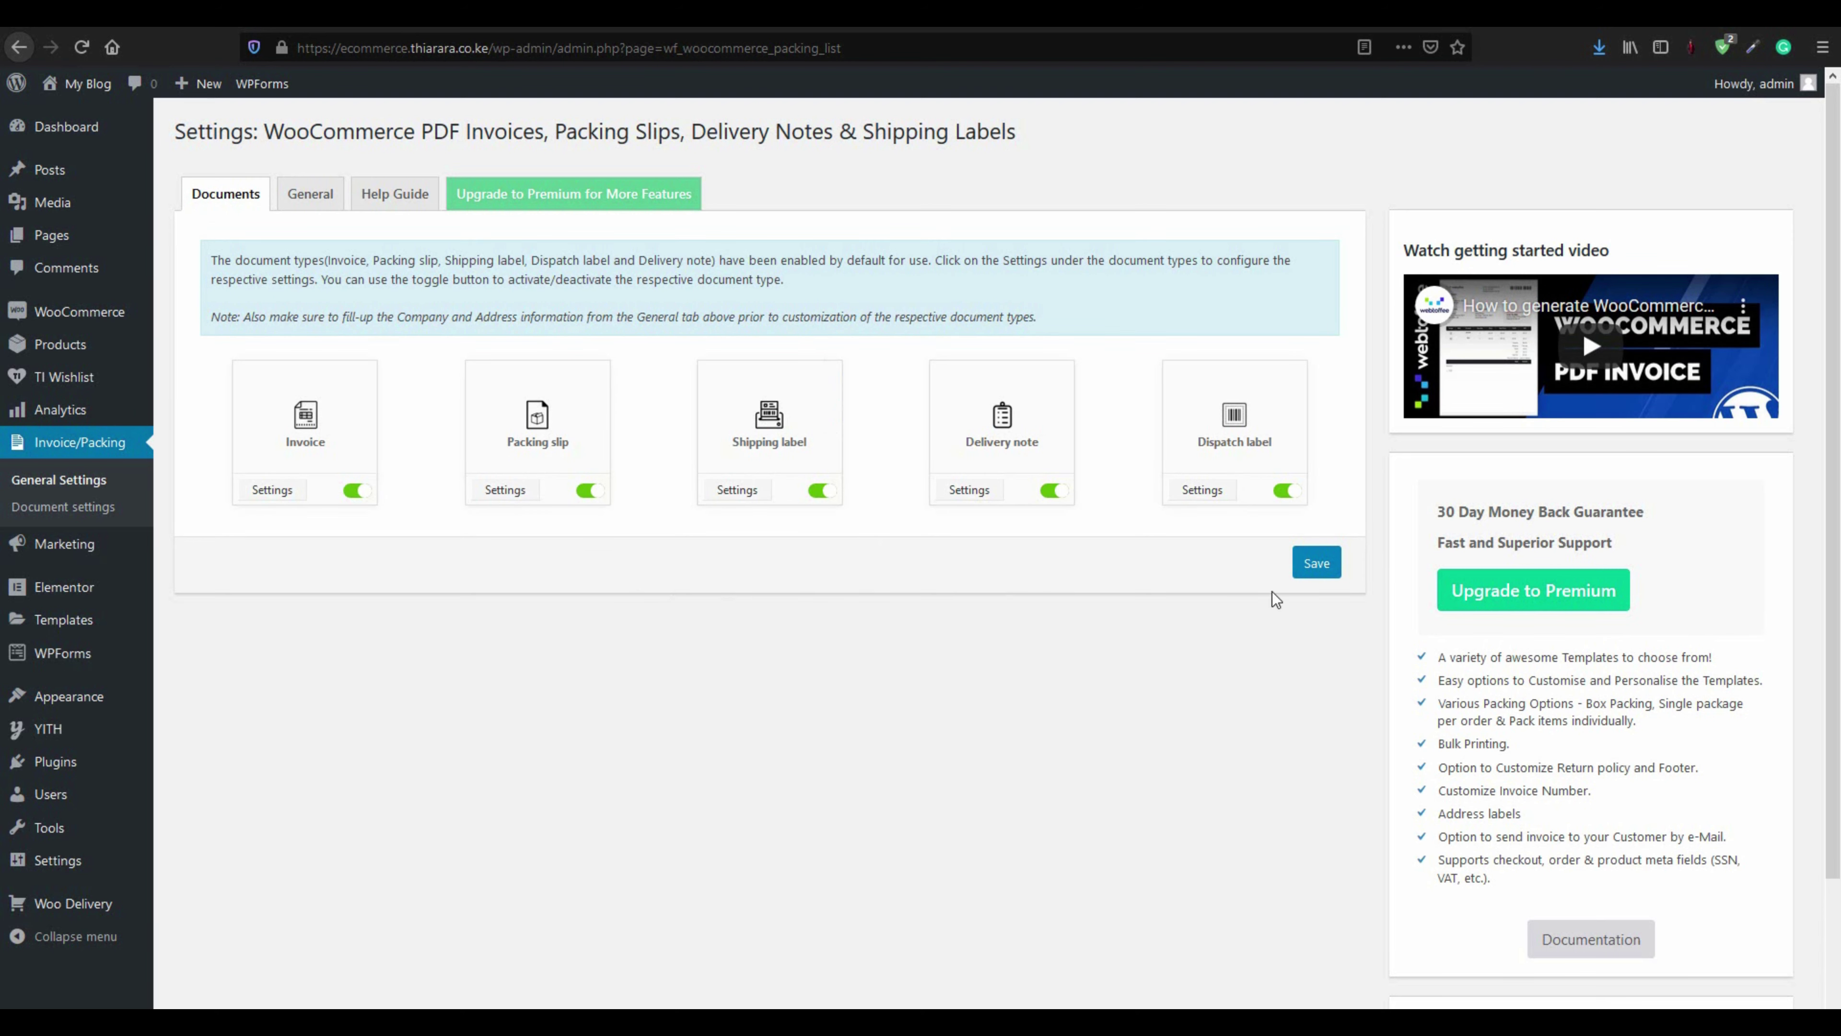
Open the general company information in the plugin's general settings and choose My shop as the company name
click(312, 204)
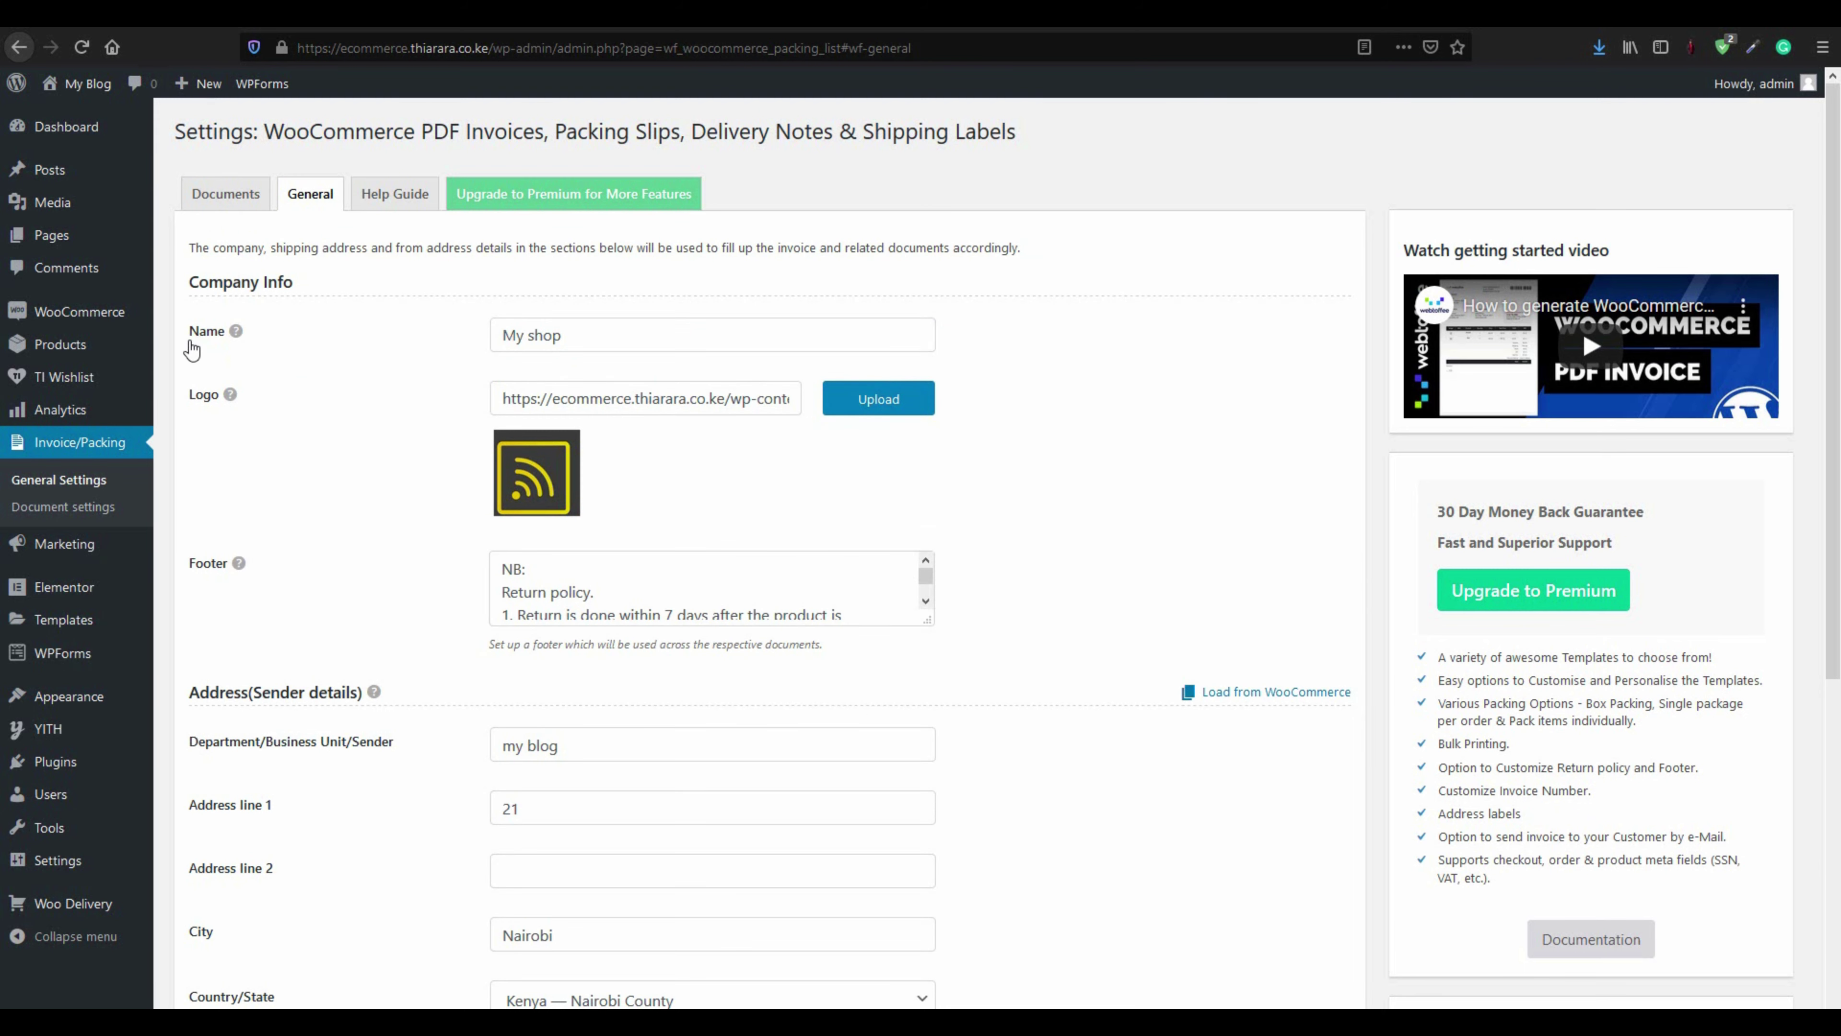
drag(192, 345, 222, 350)
click(317, 436)
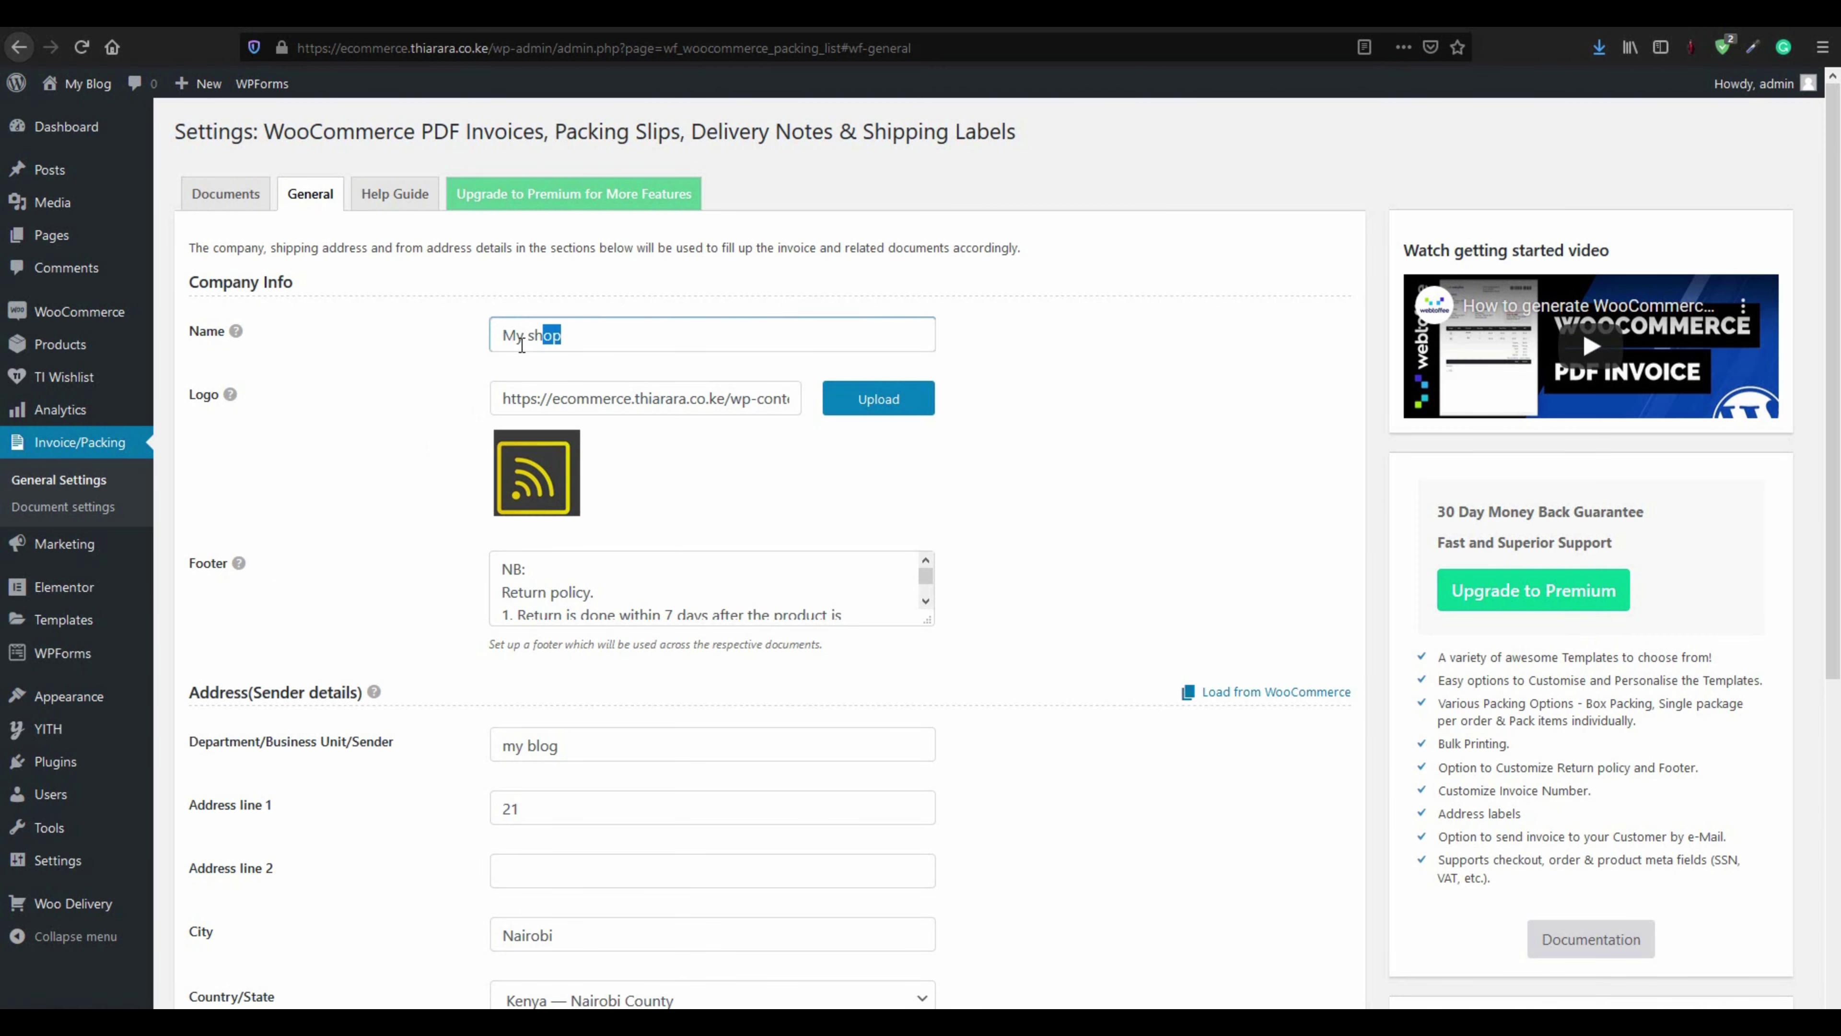
triple_click(571, 334)
click(571, 334)
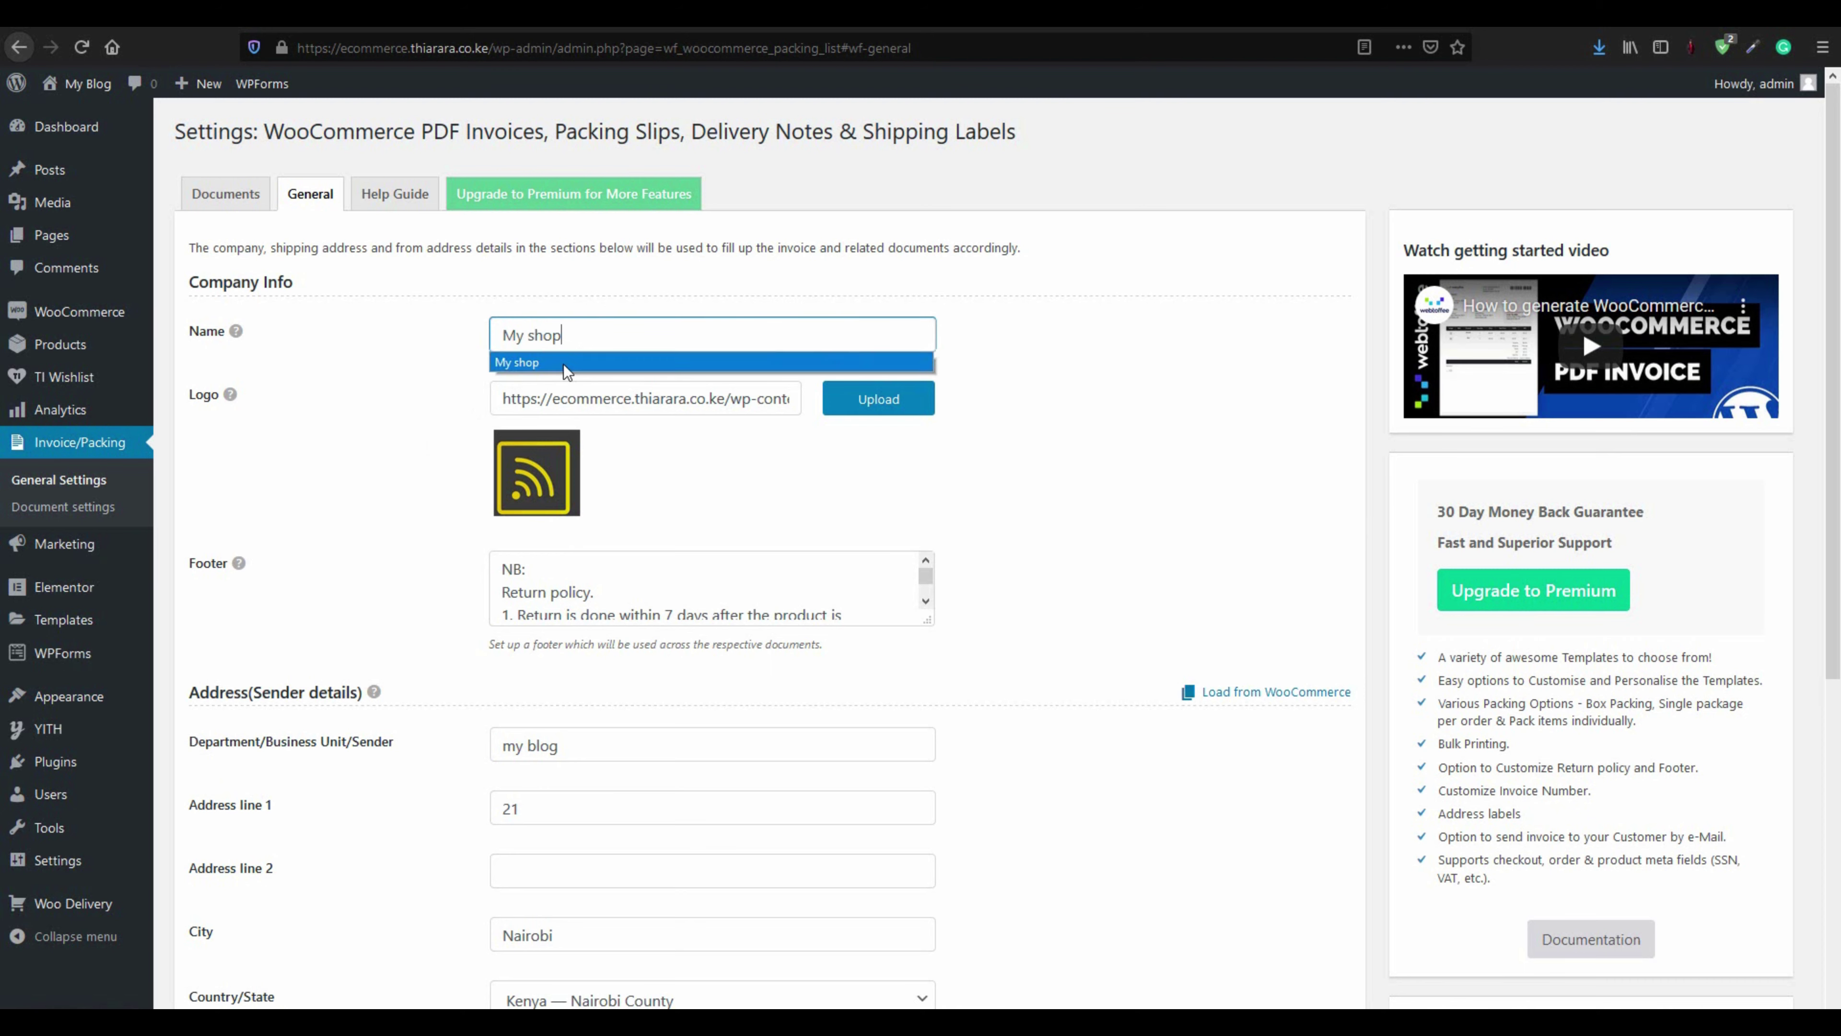
click(585, 363)
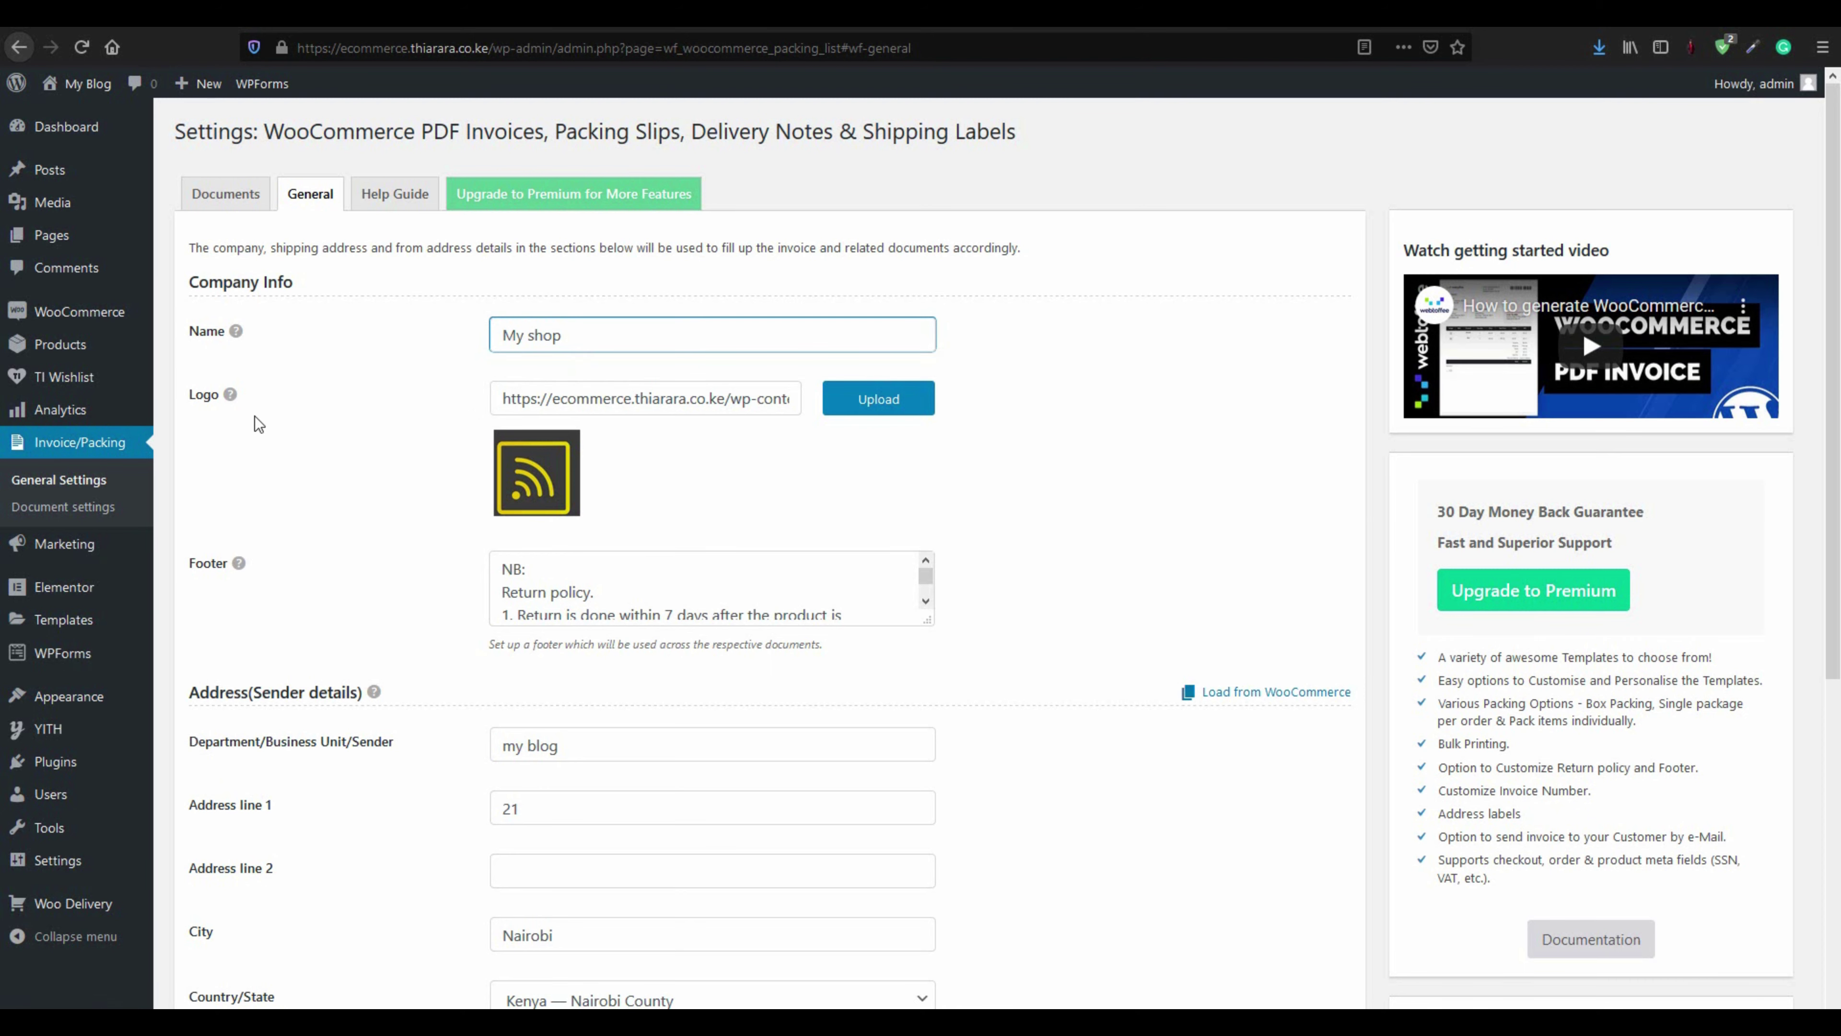
View the media library for the company logo without choosing an image, and review the return policy text in the footer
click(856, 401)
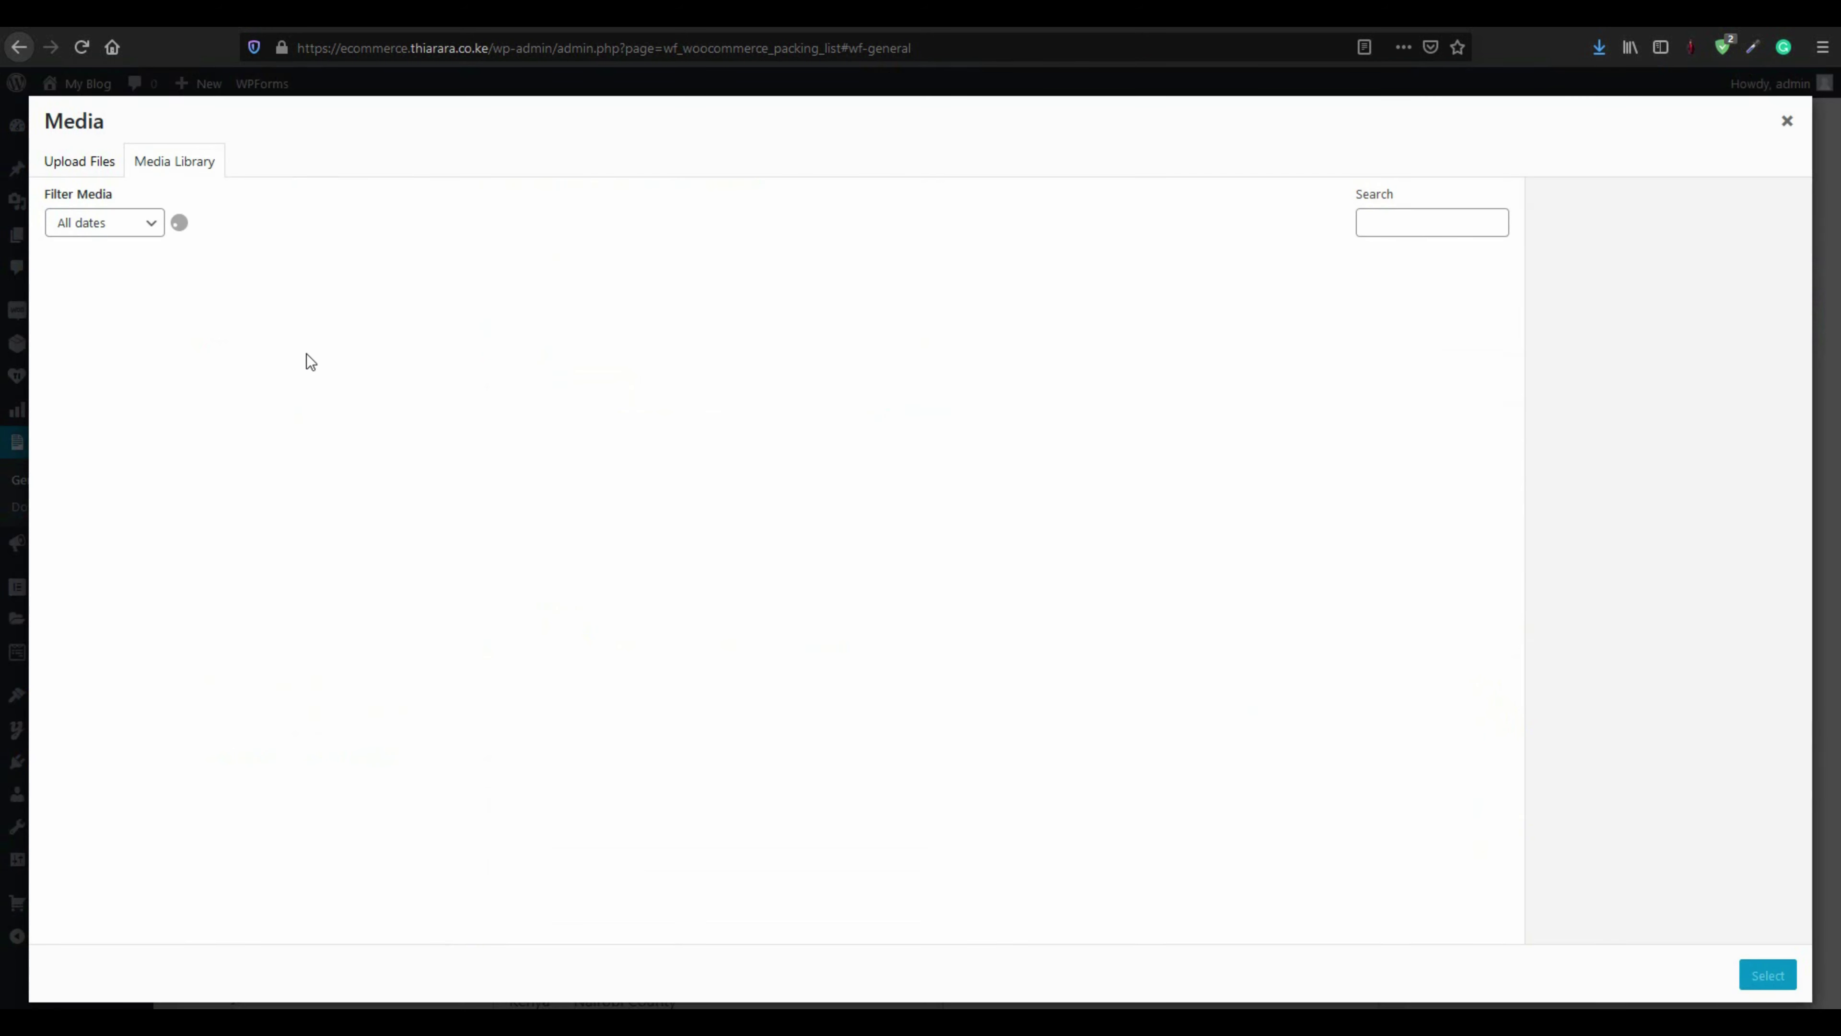
click(1787, 121)
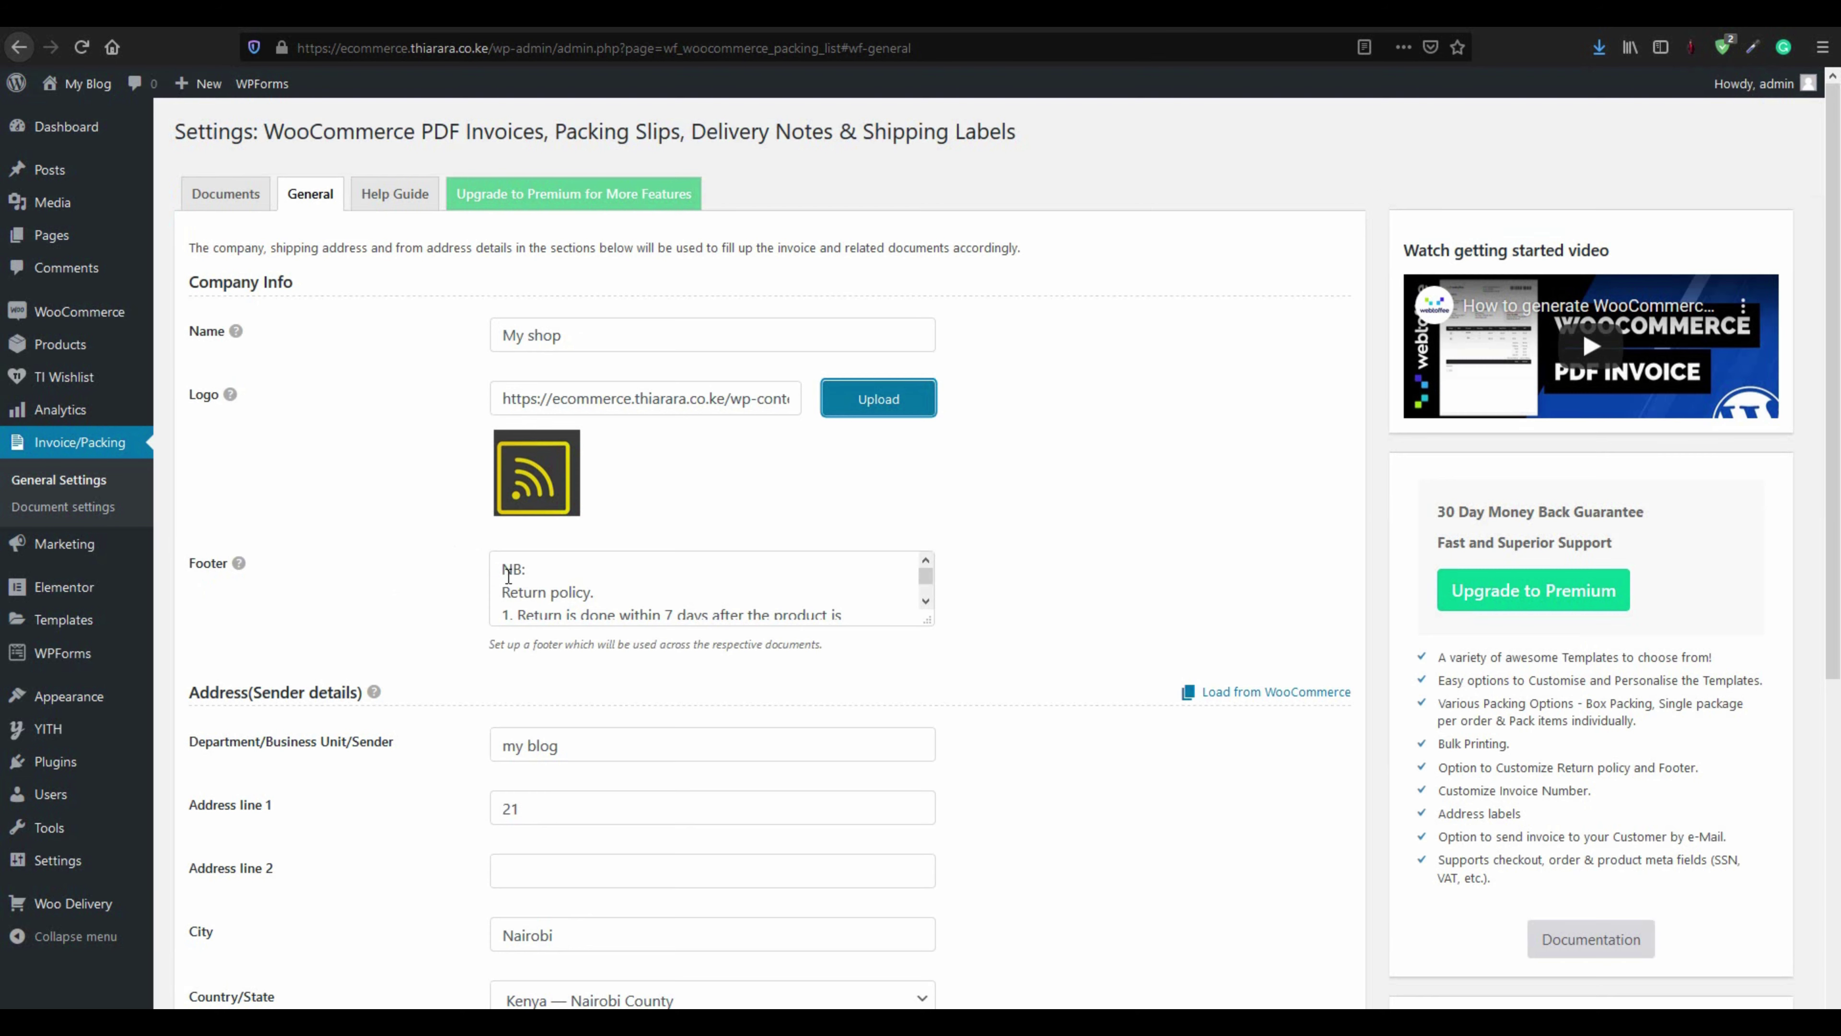
drag(508, 575, 715, 644)
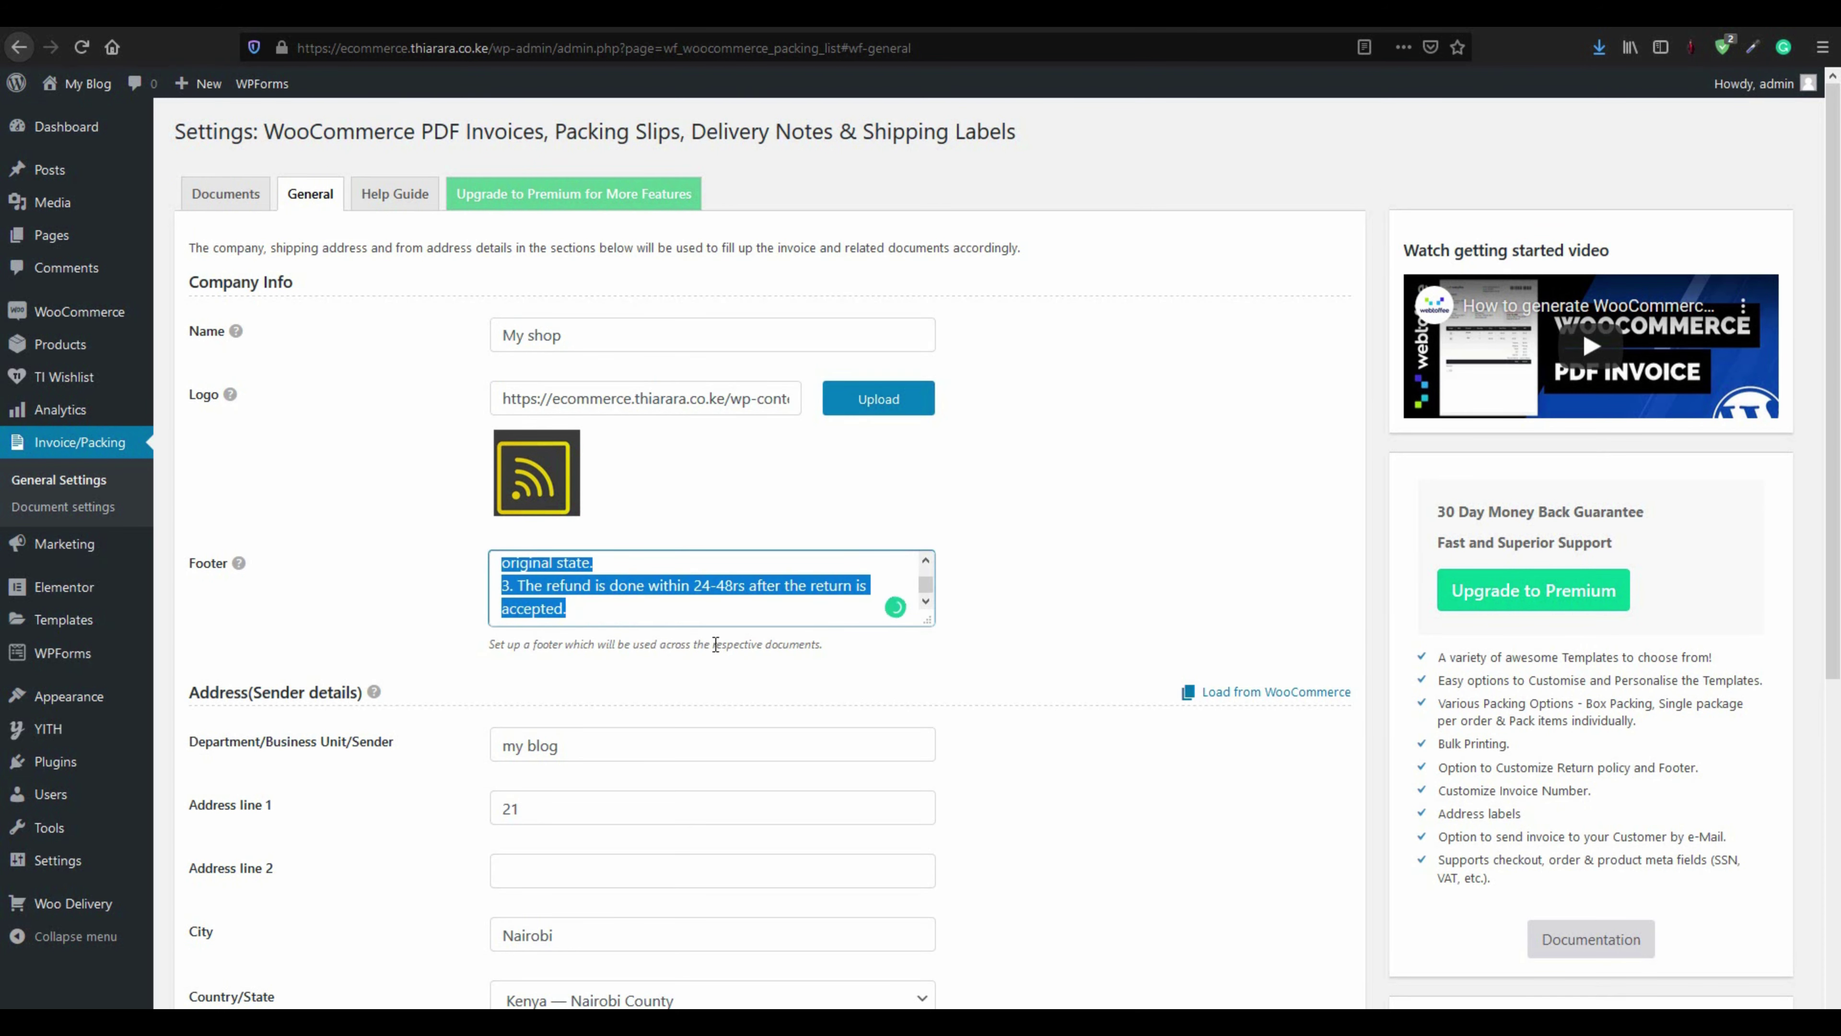
right_click(550, 591)
click(584, 580)
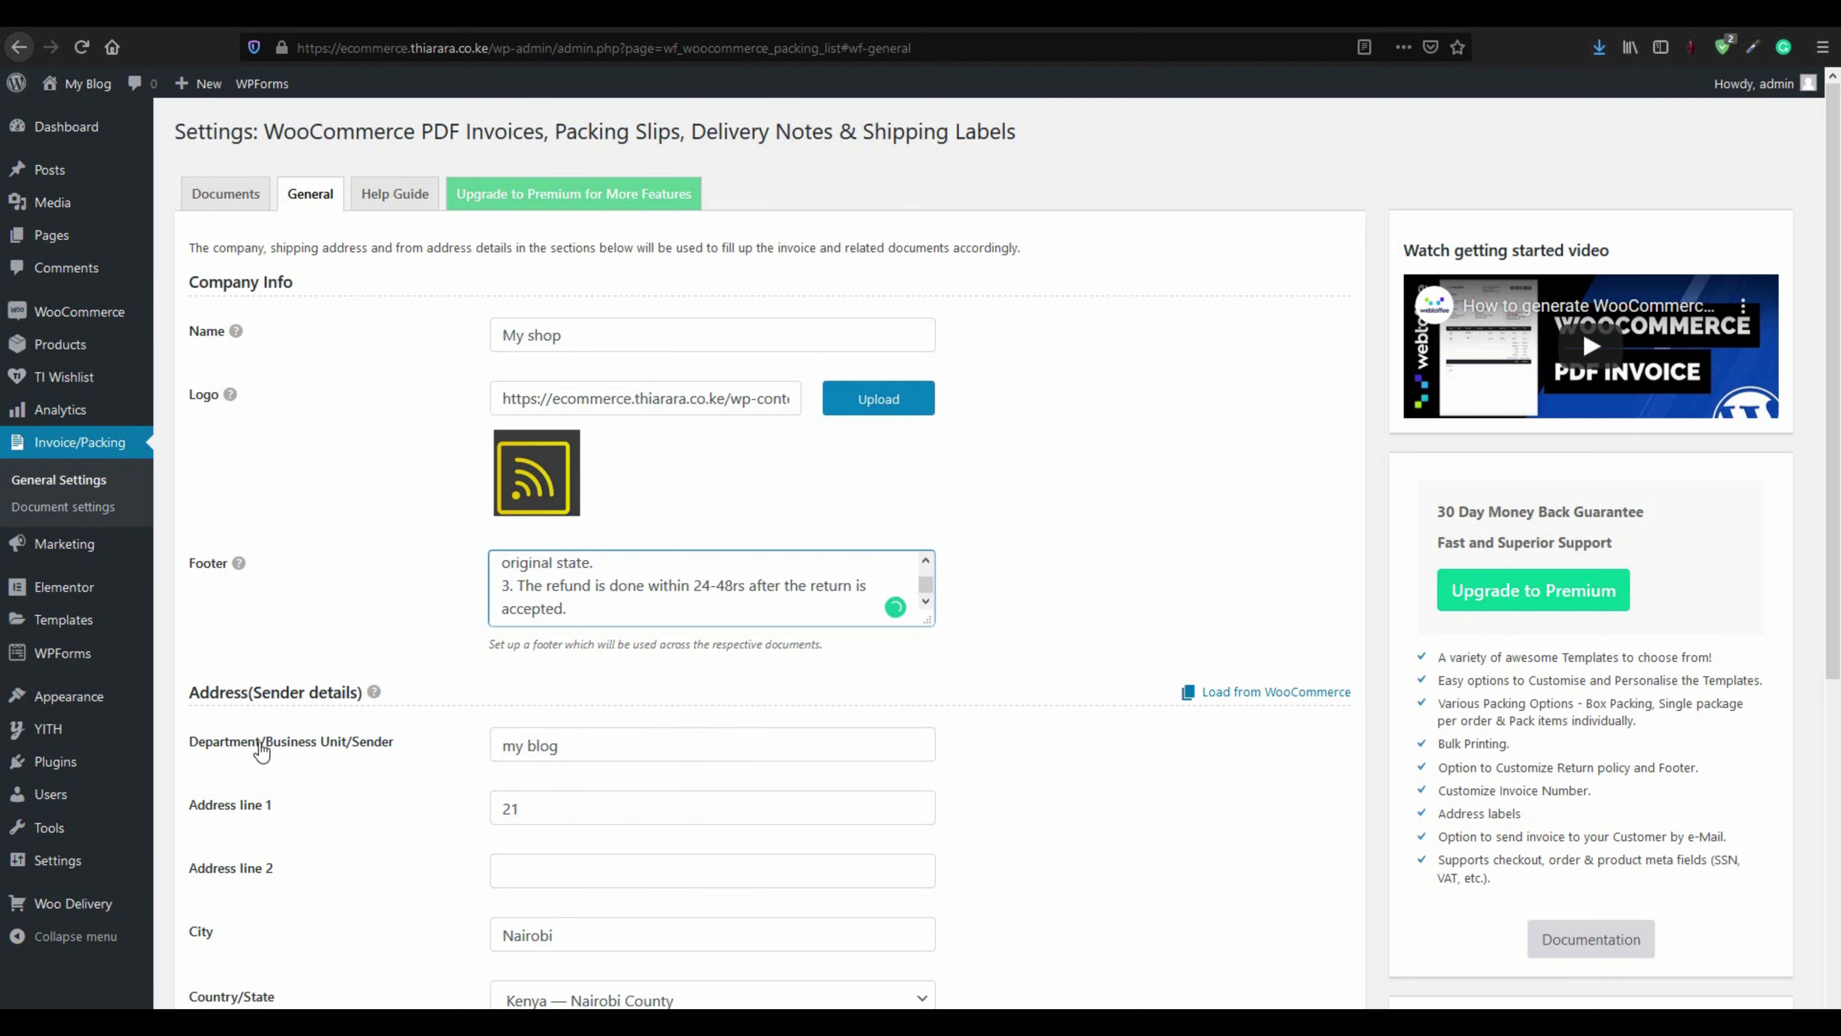
Review the sender details, checking the department or business unit name and address line 1
scroll(273, 740, down, 1)
click(205, 661)
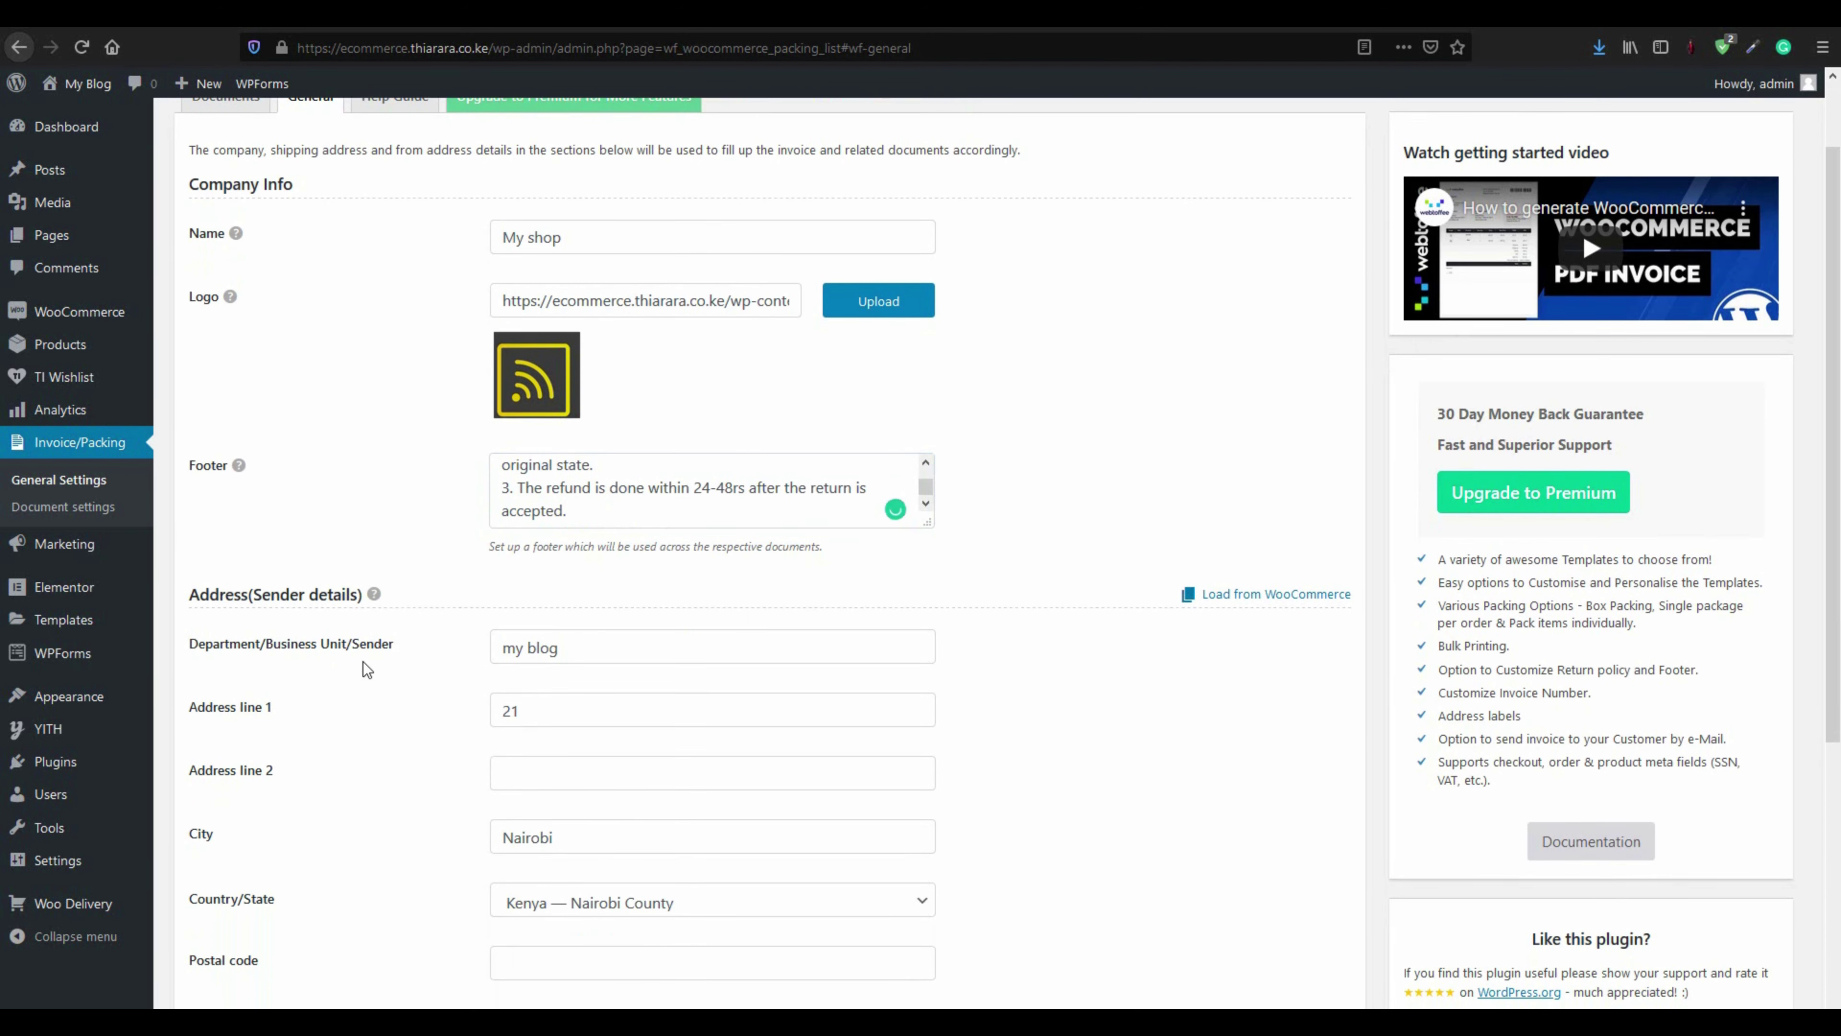
triple_click(527, 652)
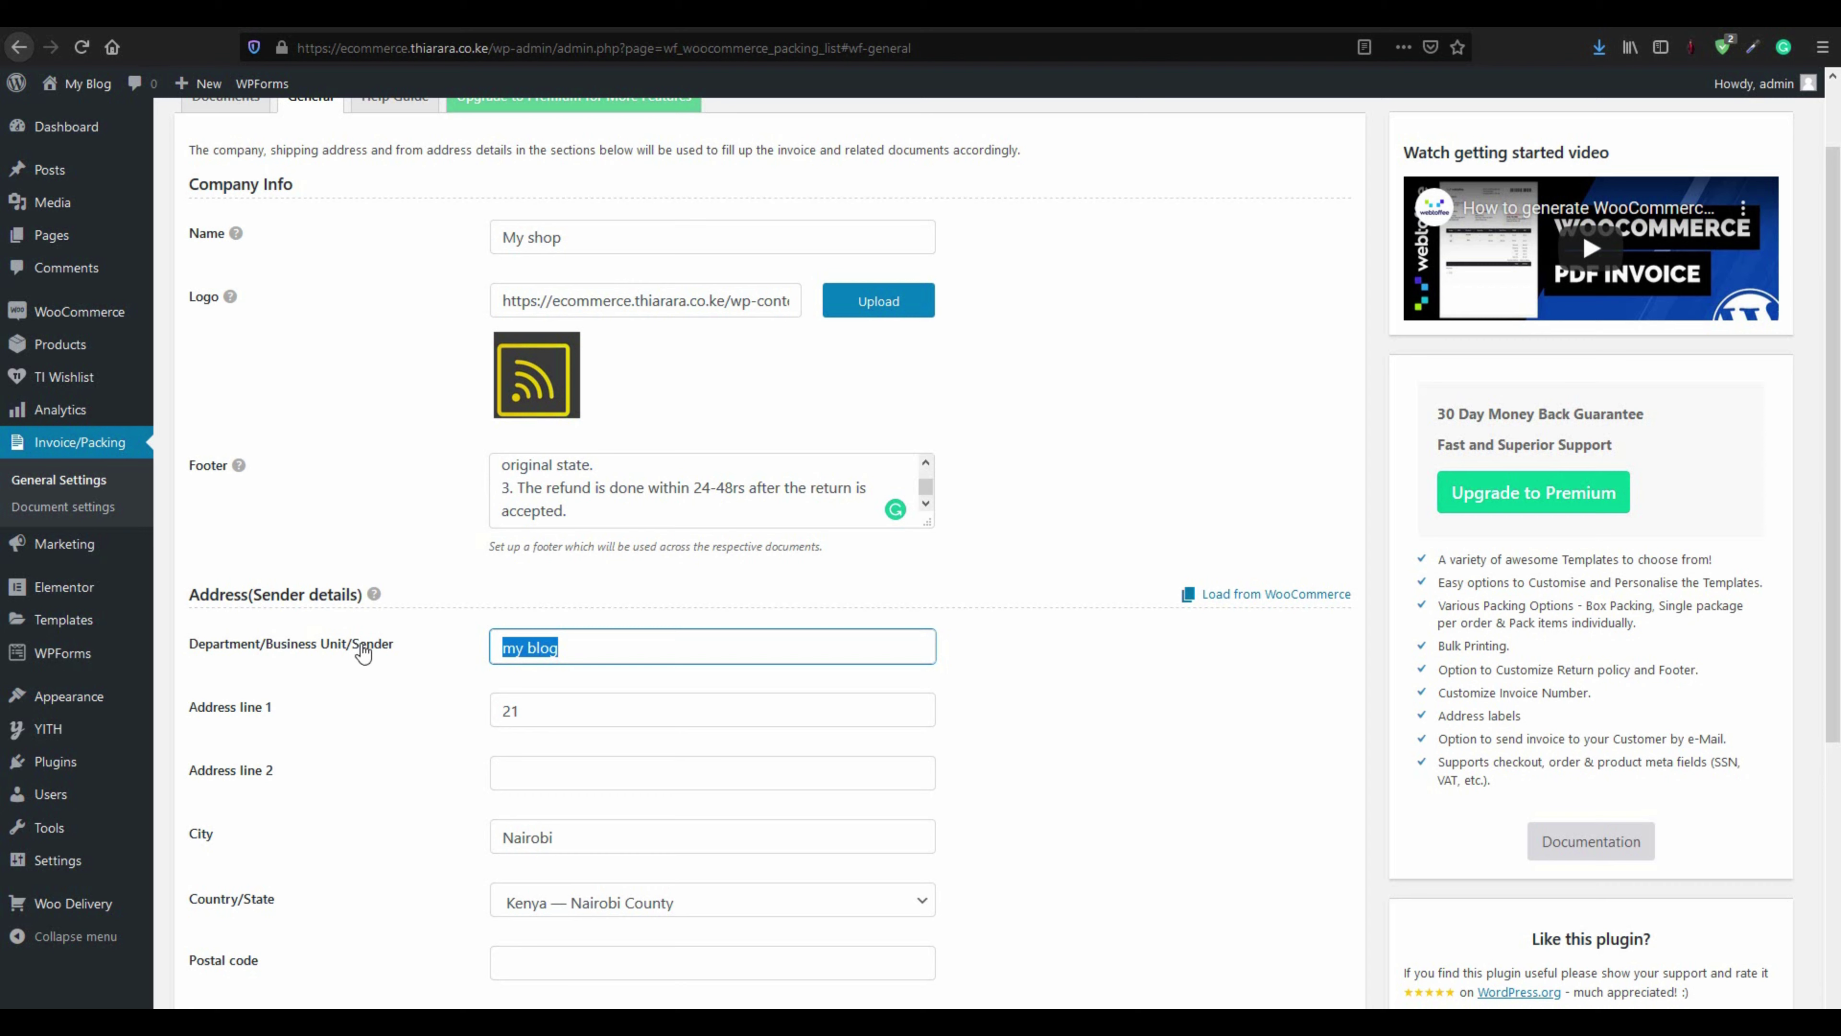
click(269, 718)
key(ctrl+a)
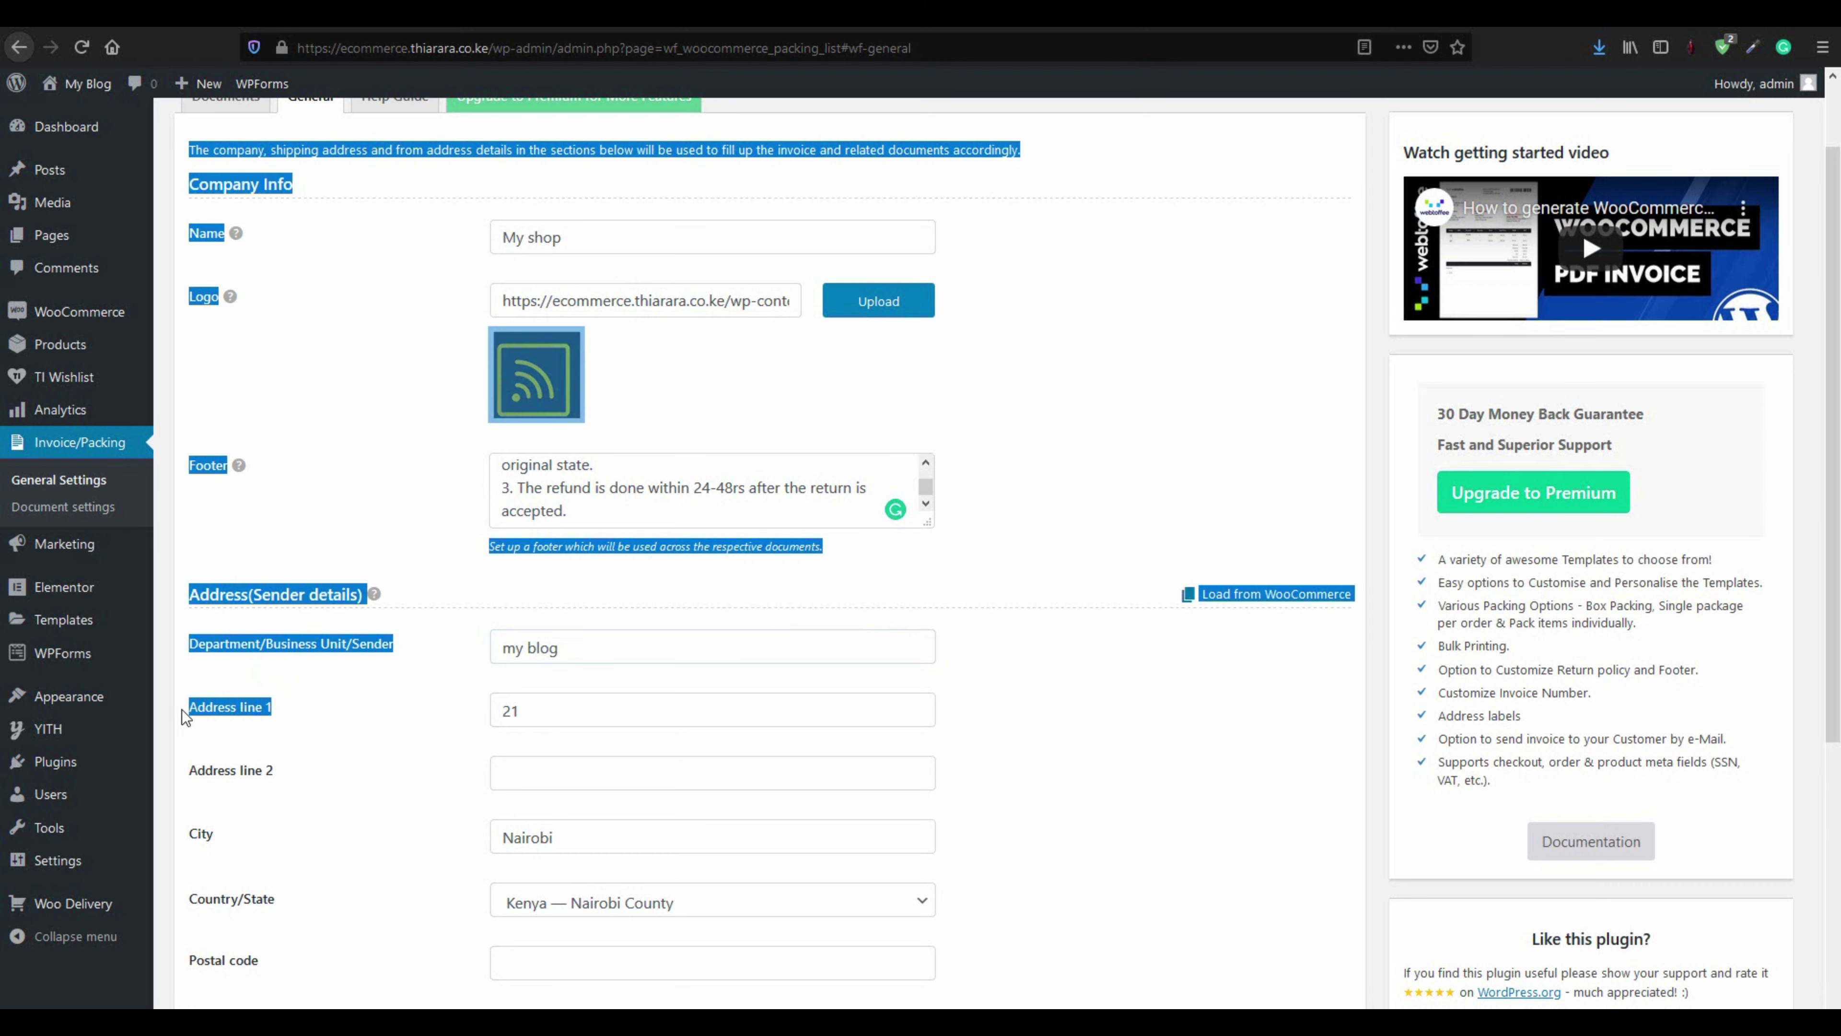
click(395, 721)
key(Tab)
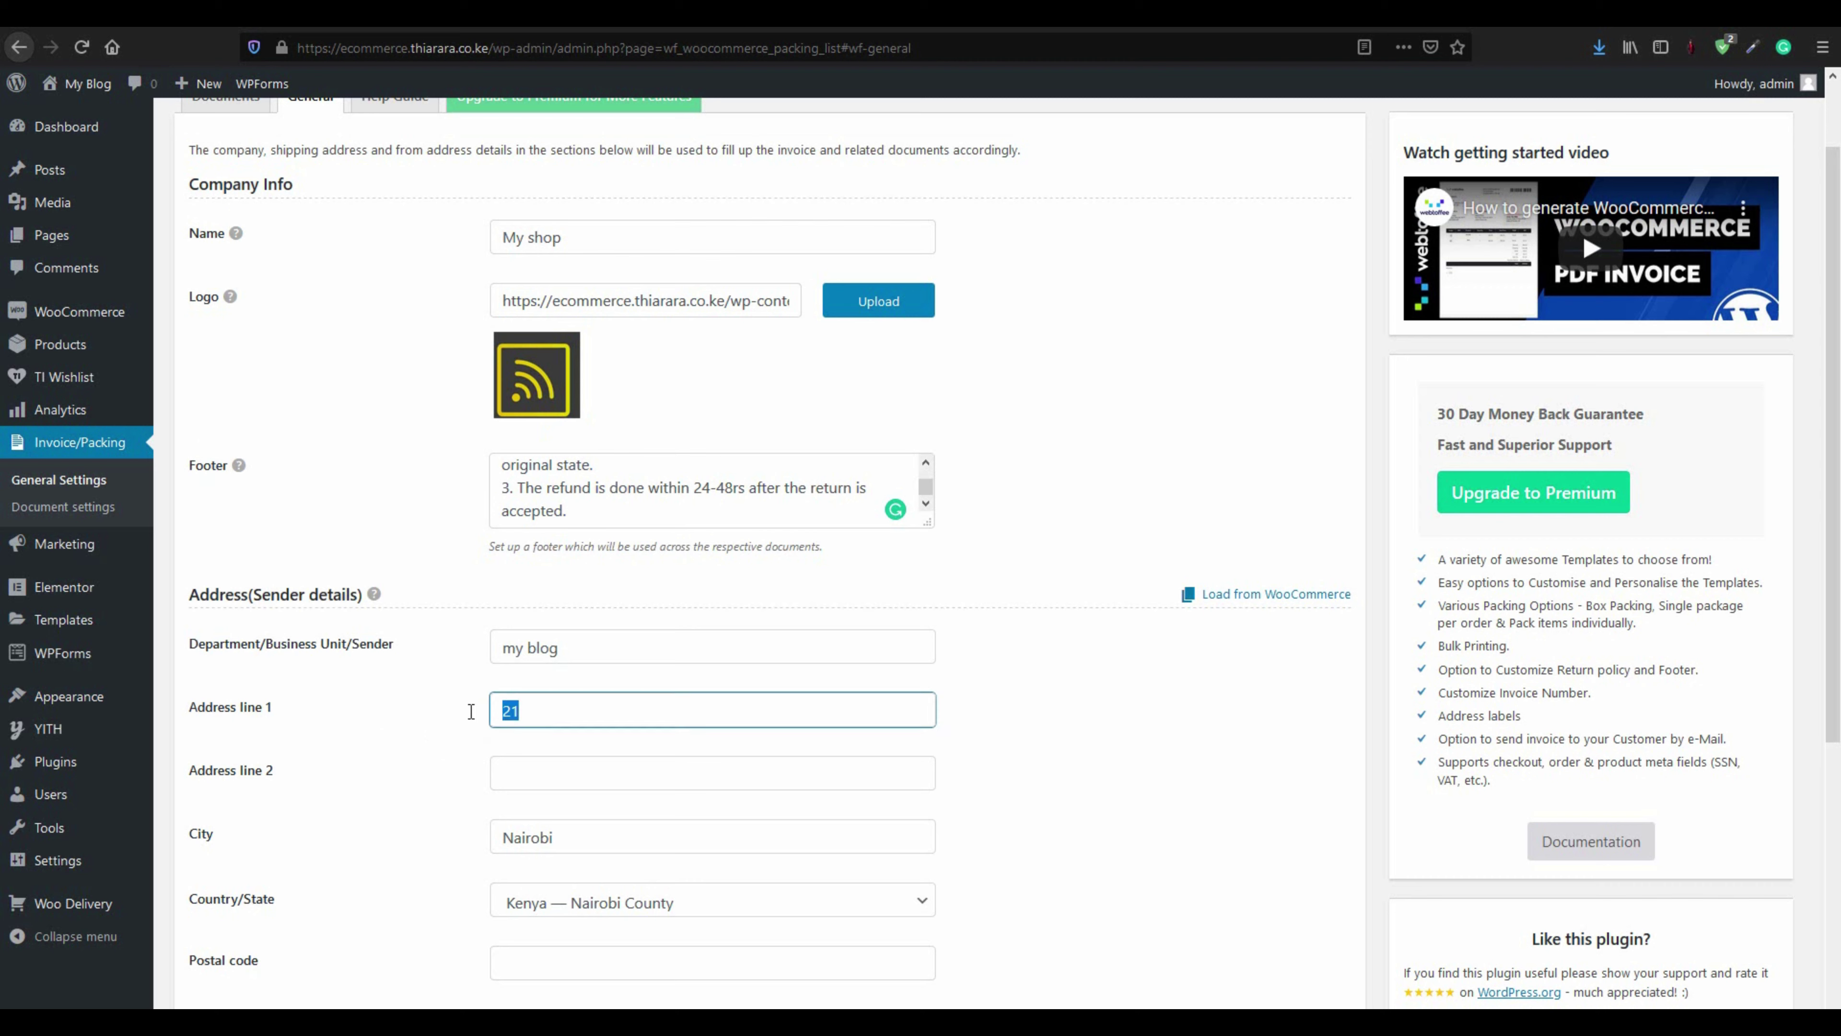
Review address line 2, the city and the country/state in the sender details
click(335, 760)
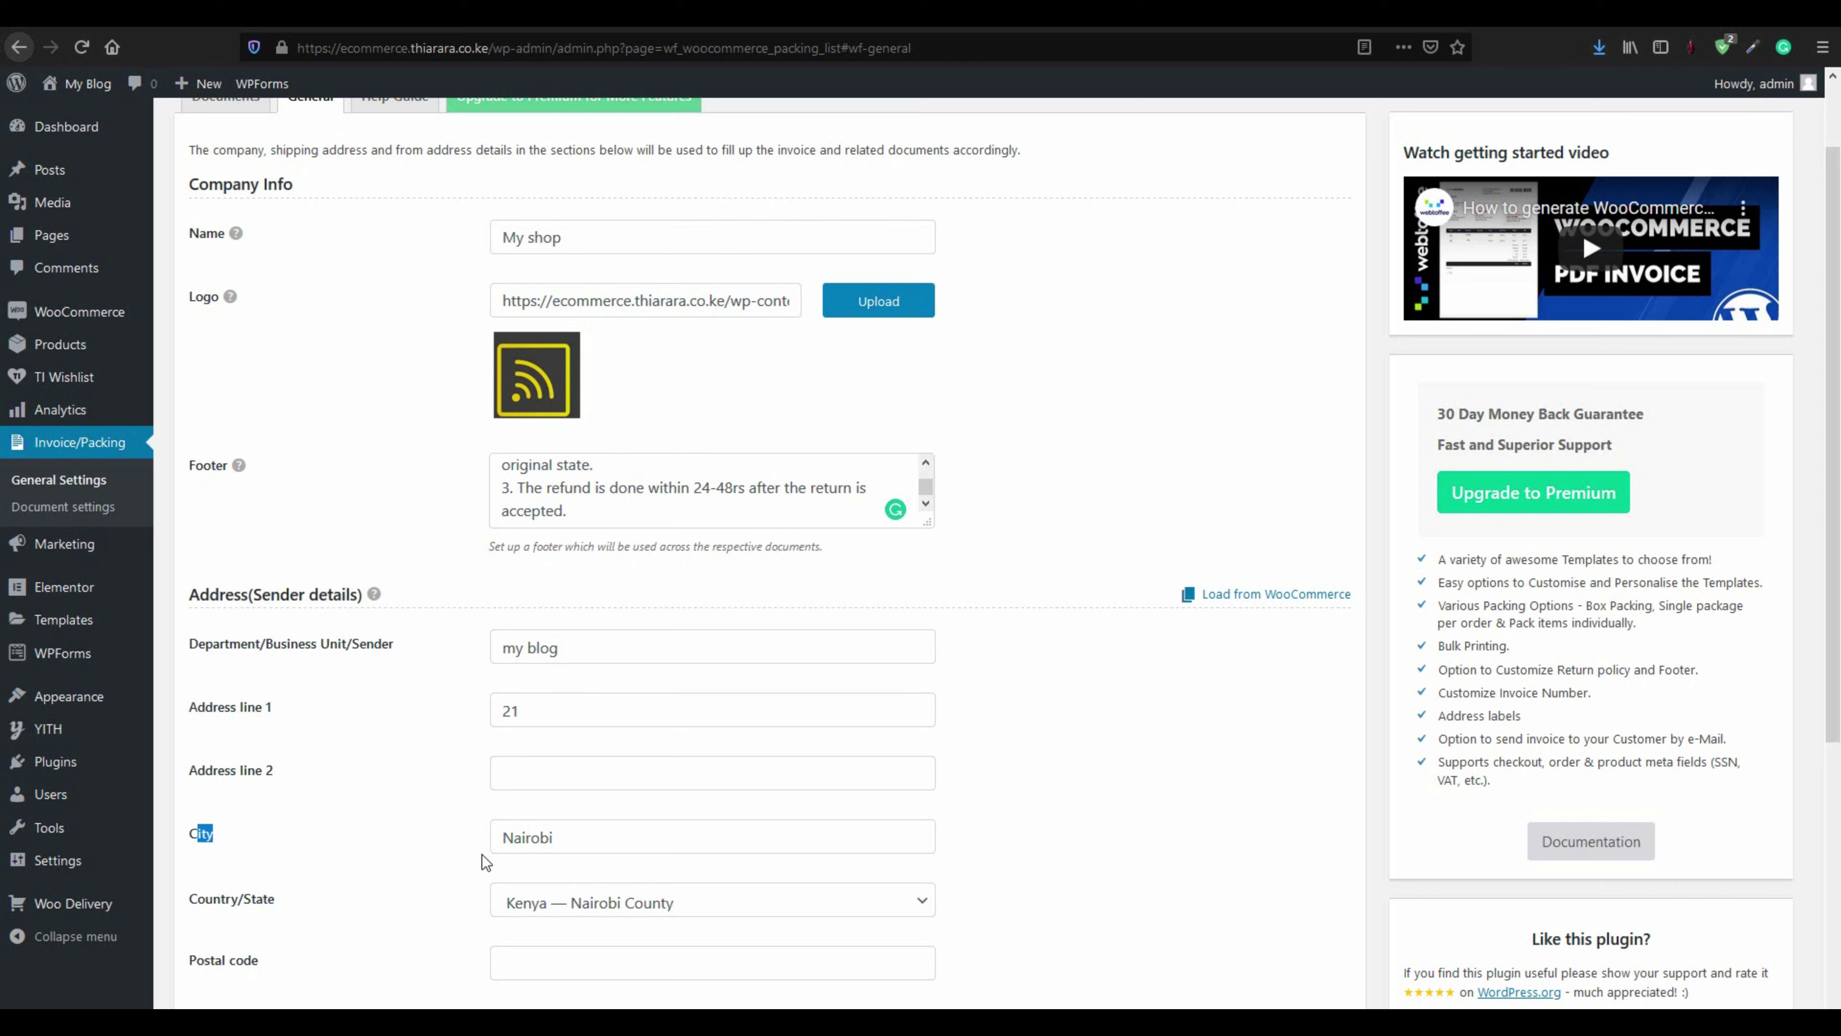
double_click(537, 841)
click(575, 849)
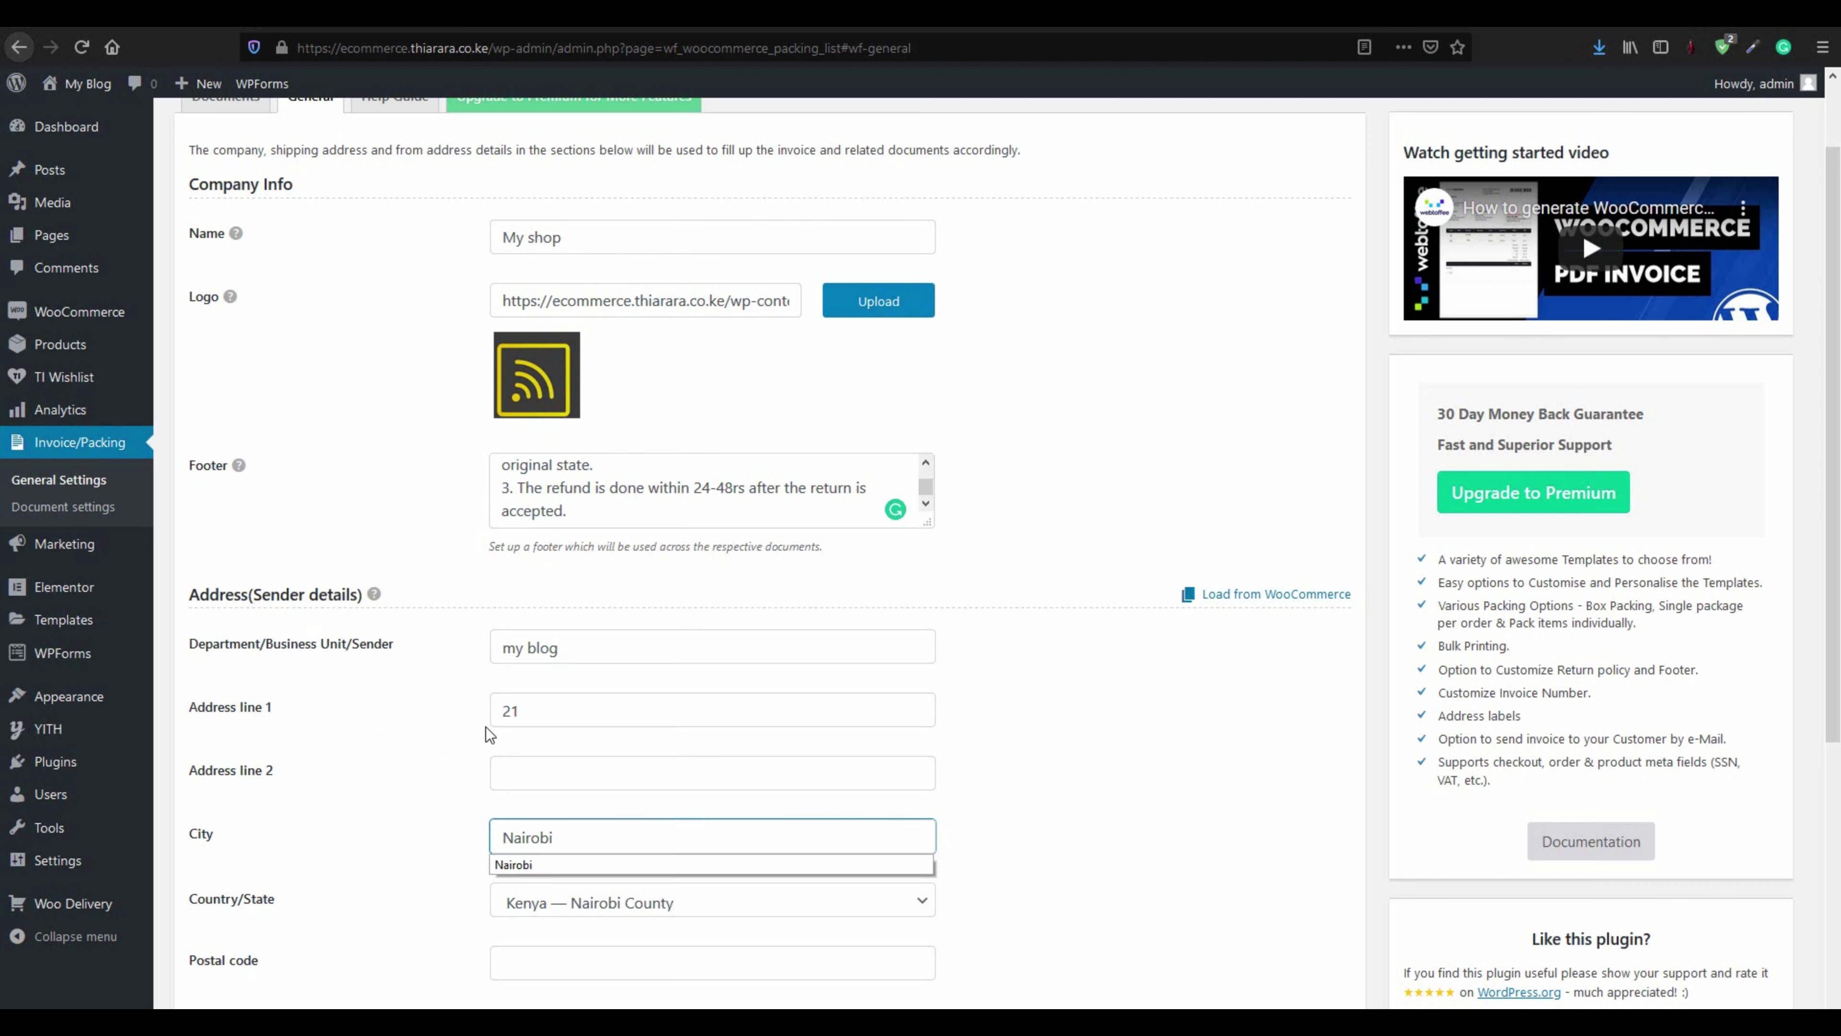
scroll(514, 703, down, 3)
click(559, 648)
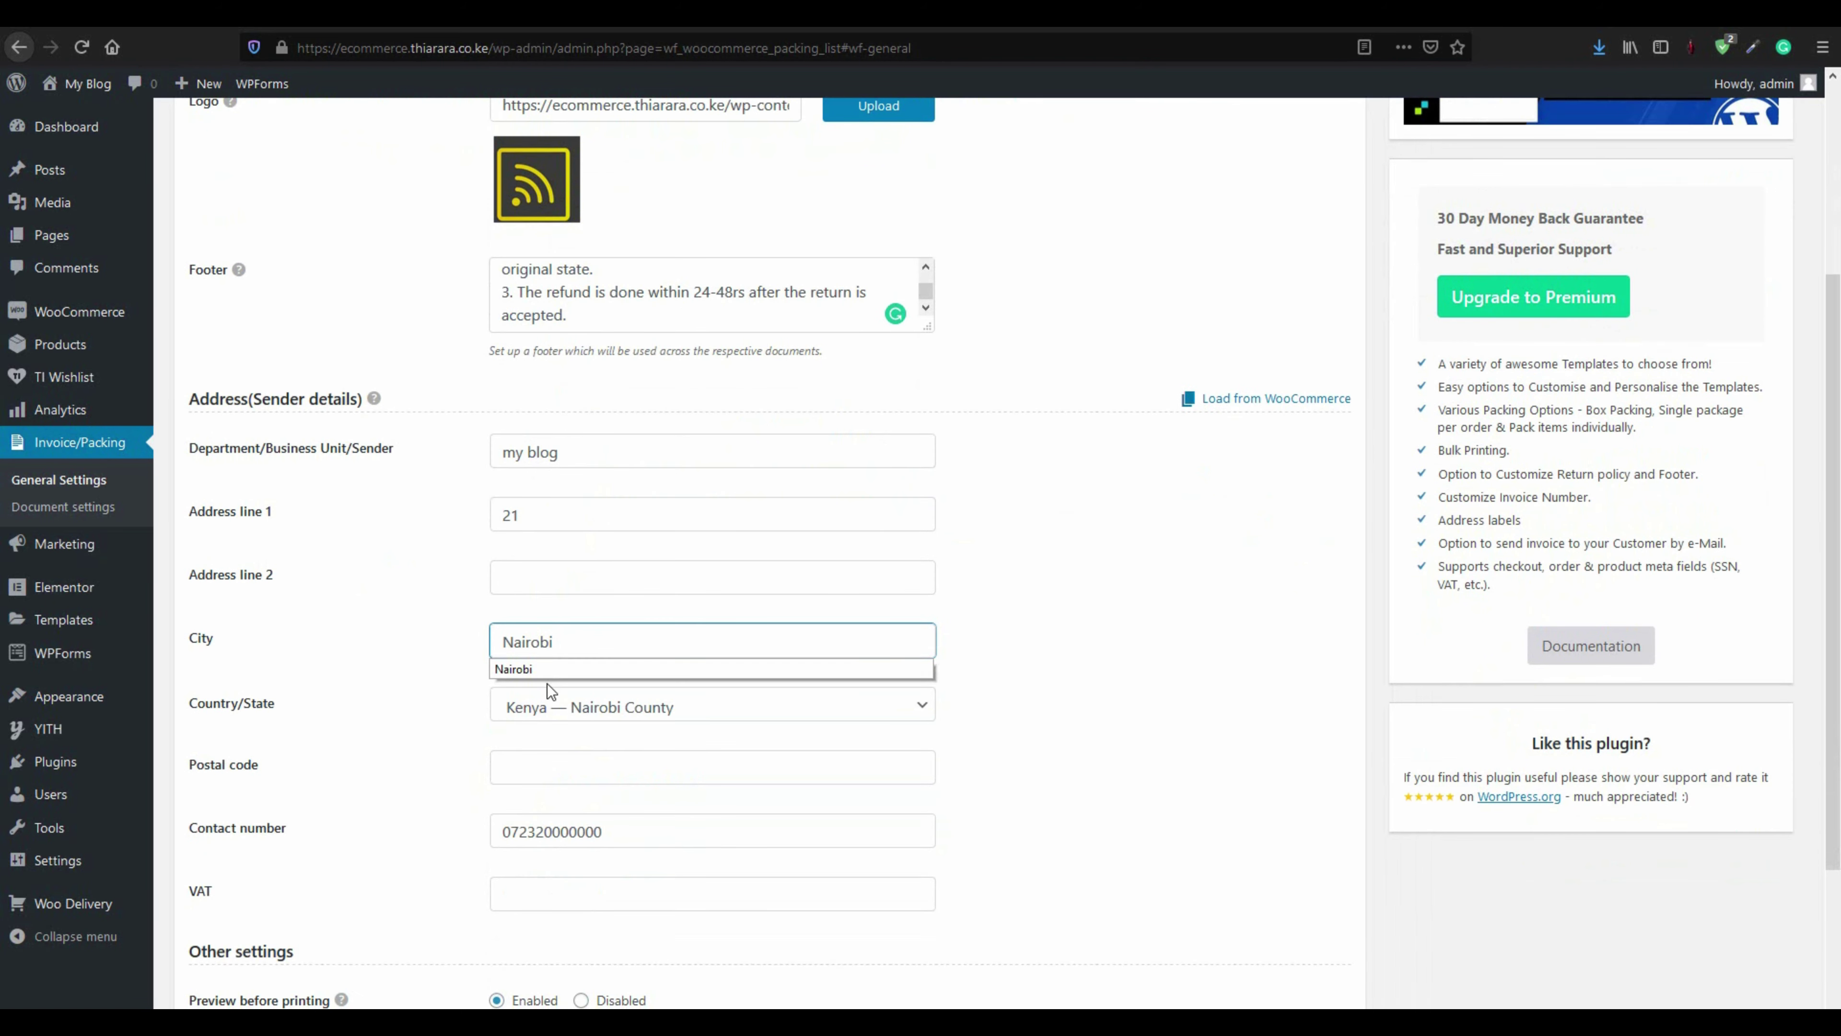
click(546, 682)
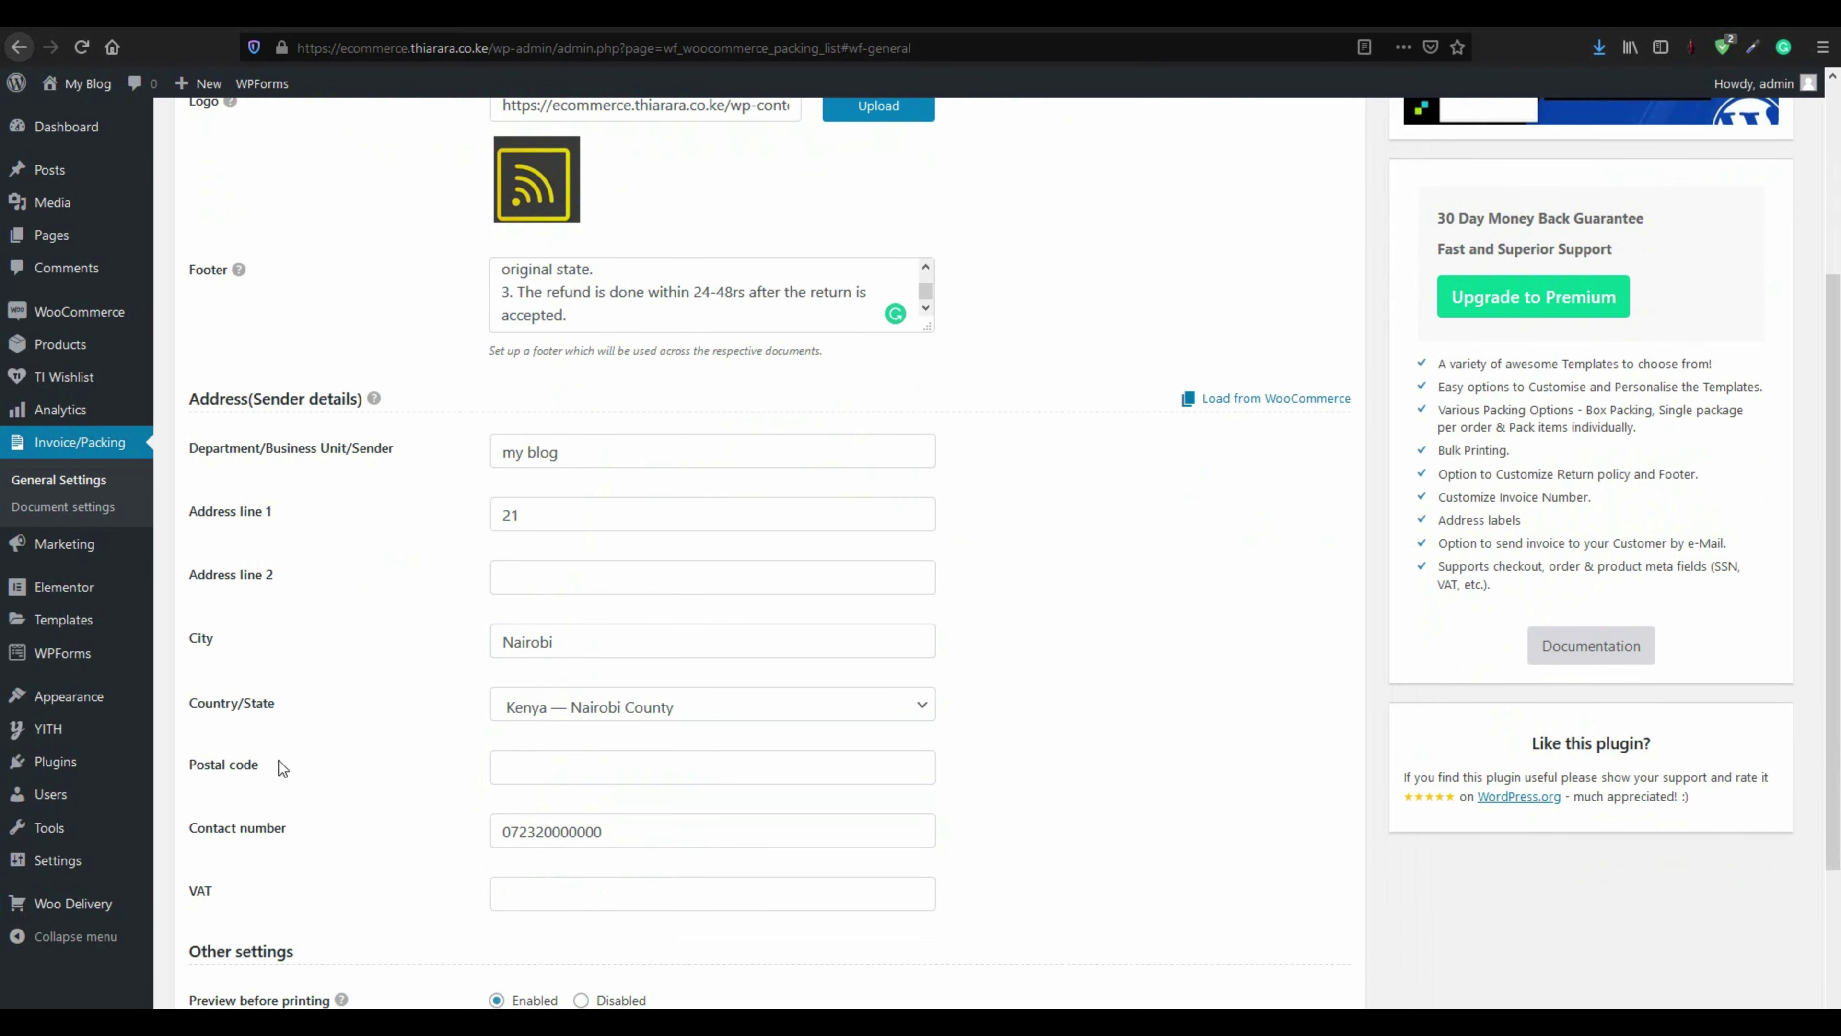
Review the preview before printing and RTL support options in the other settings, and update the general settings
scroll(282, 769, down, 3)
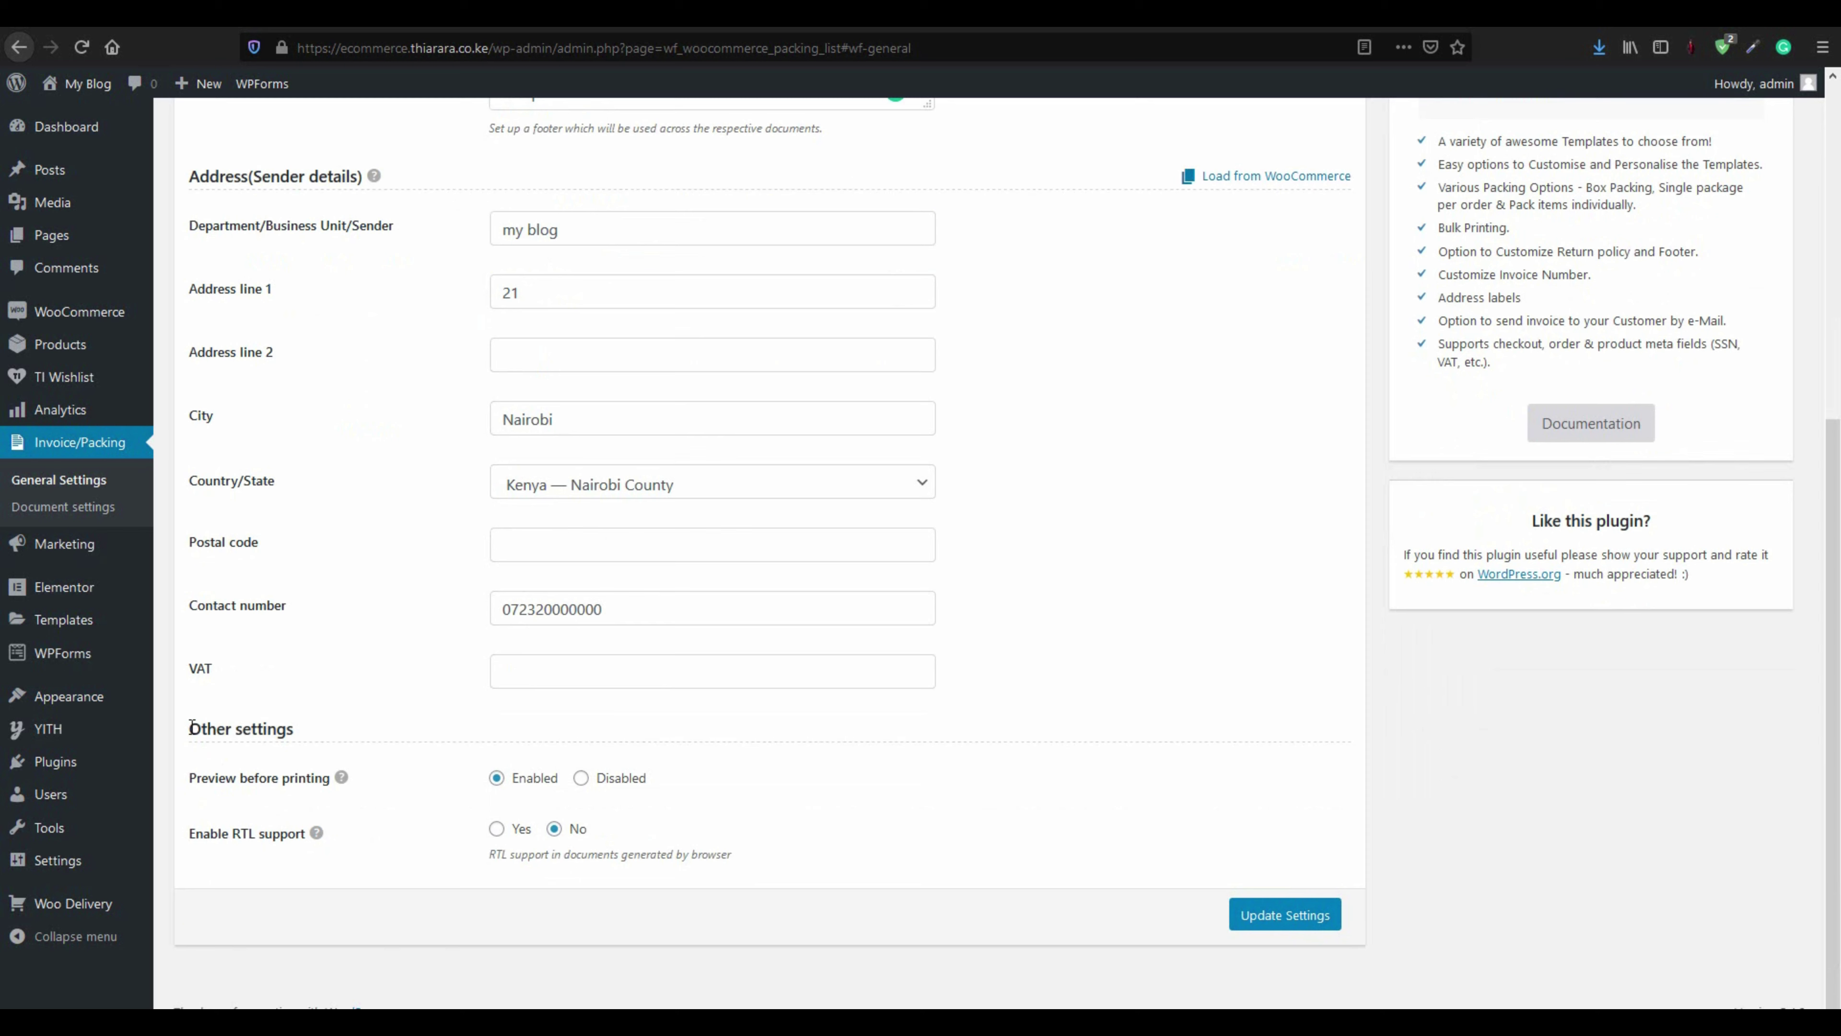
drag(191, 725, 372, 731)
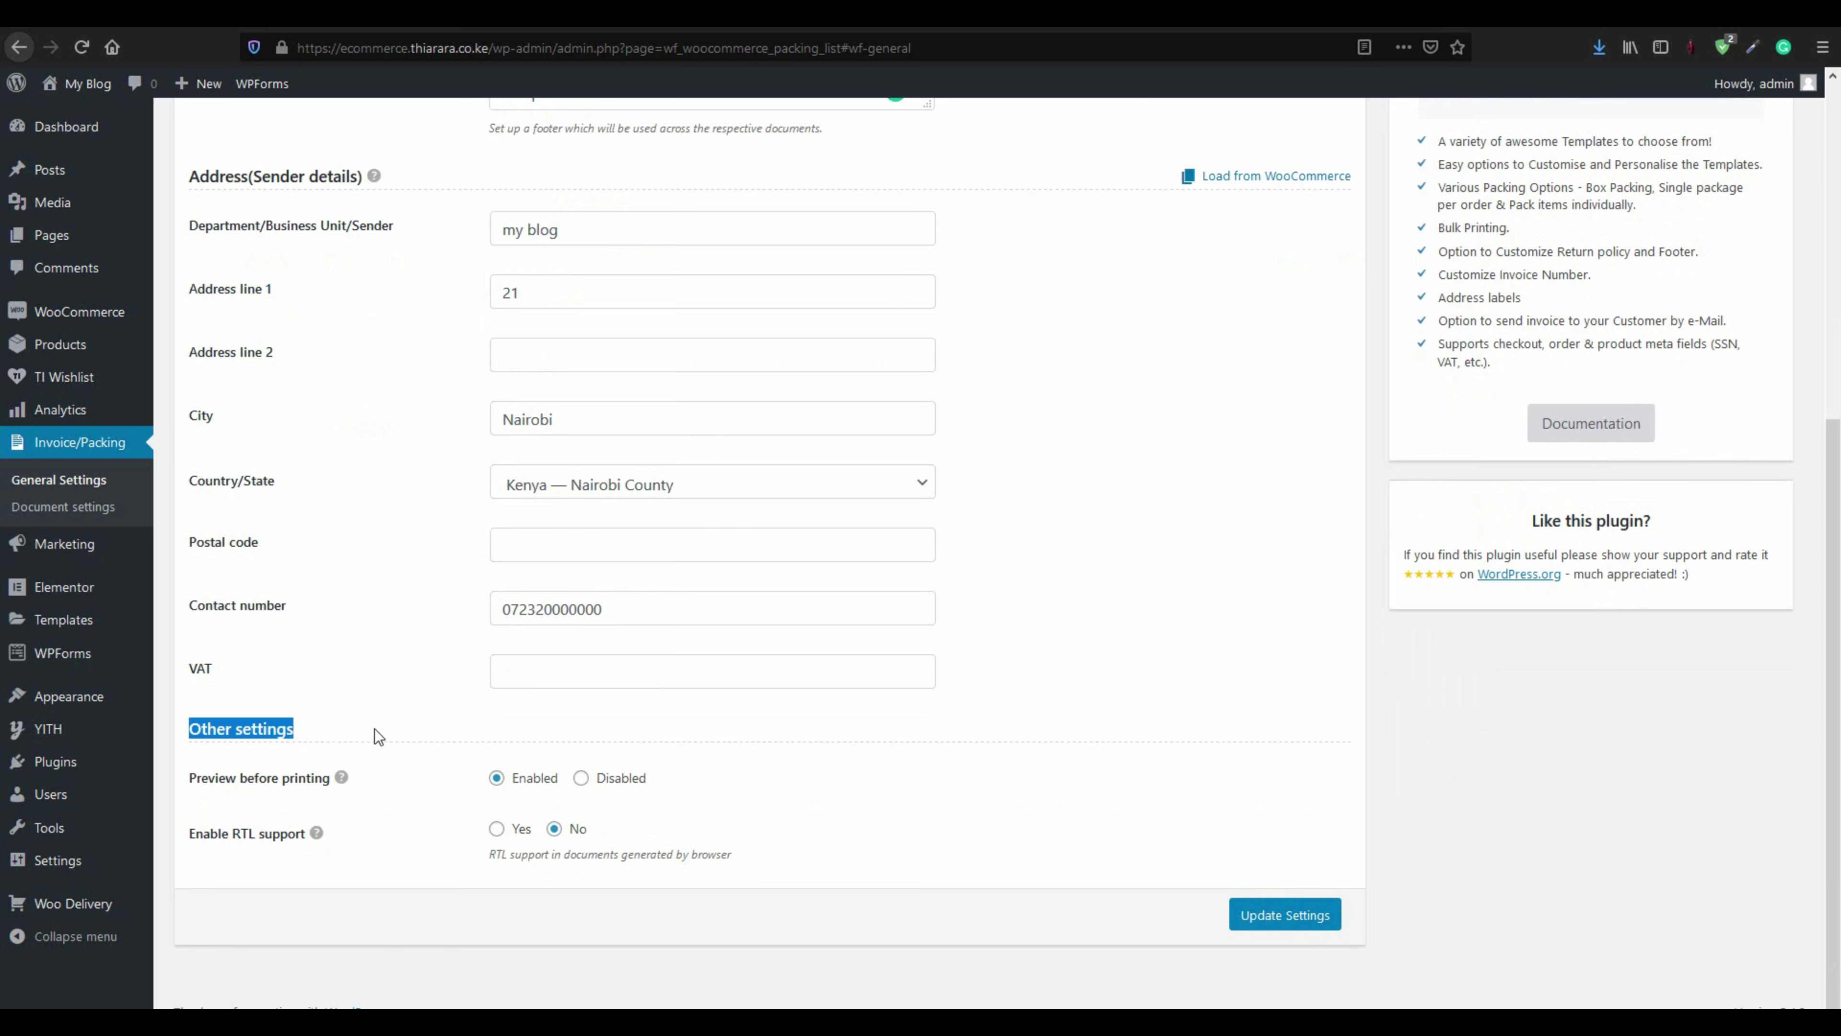
drag(203, 791, 463, 796)
click(464, 799)
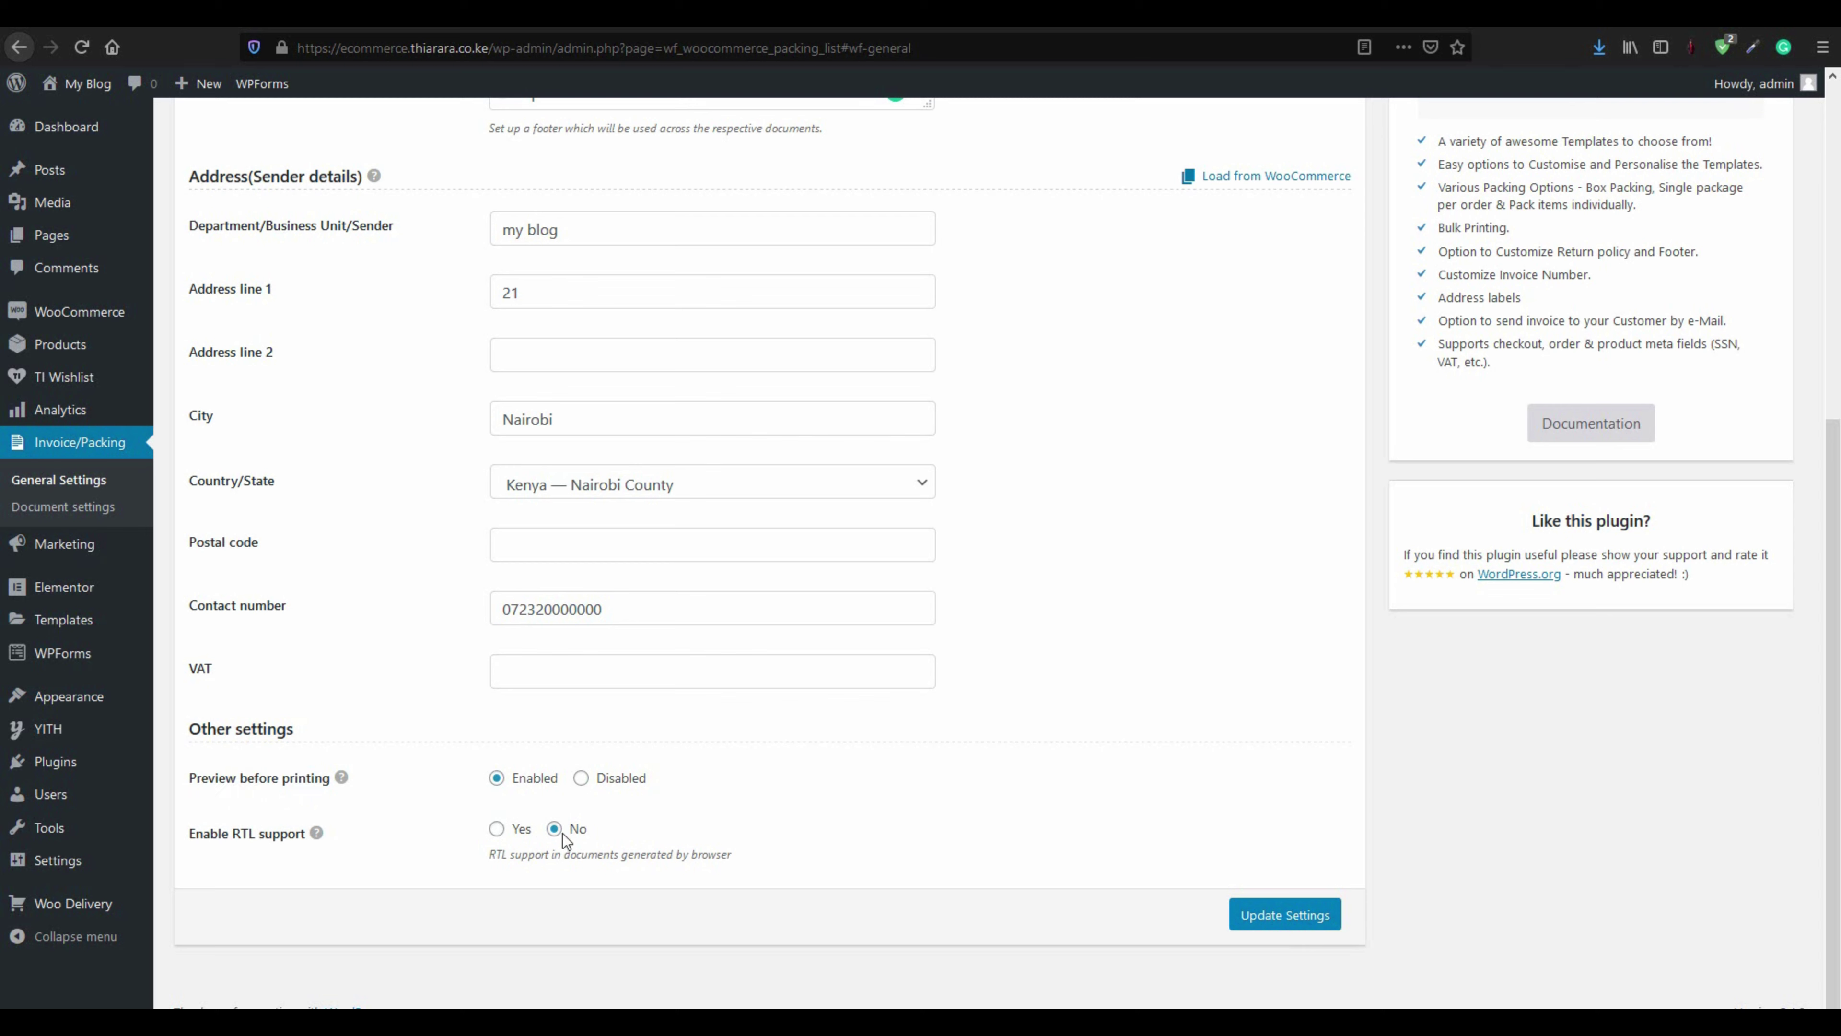
click(1243, 916)
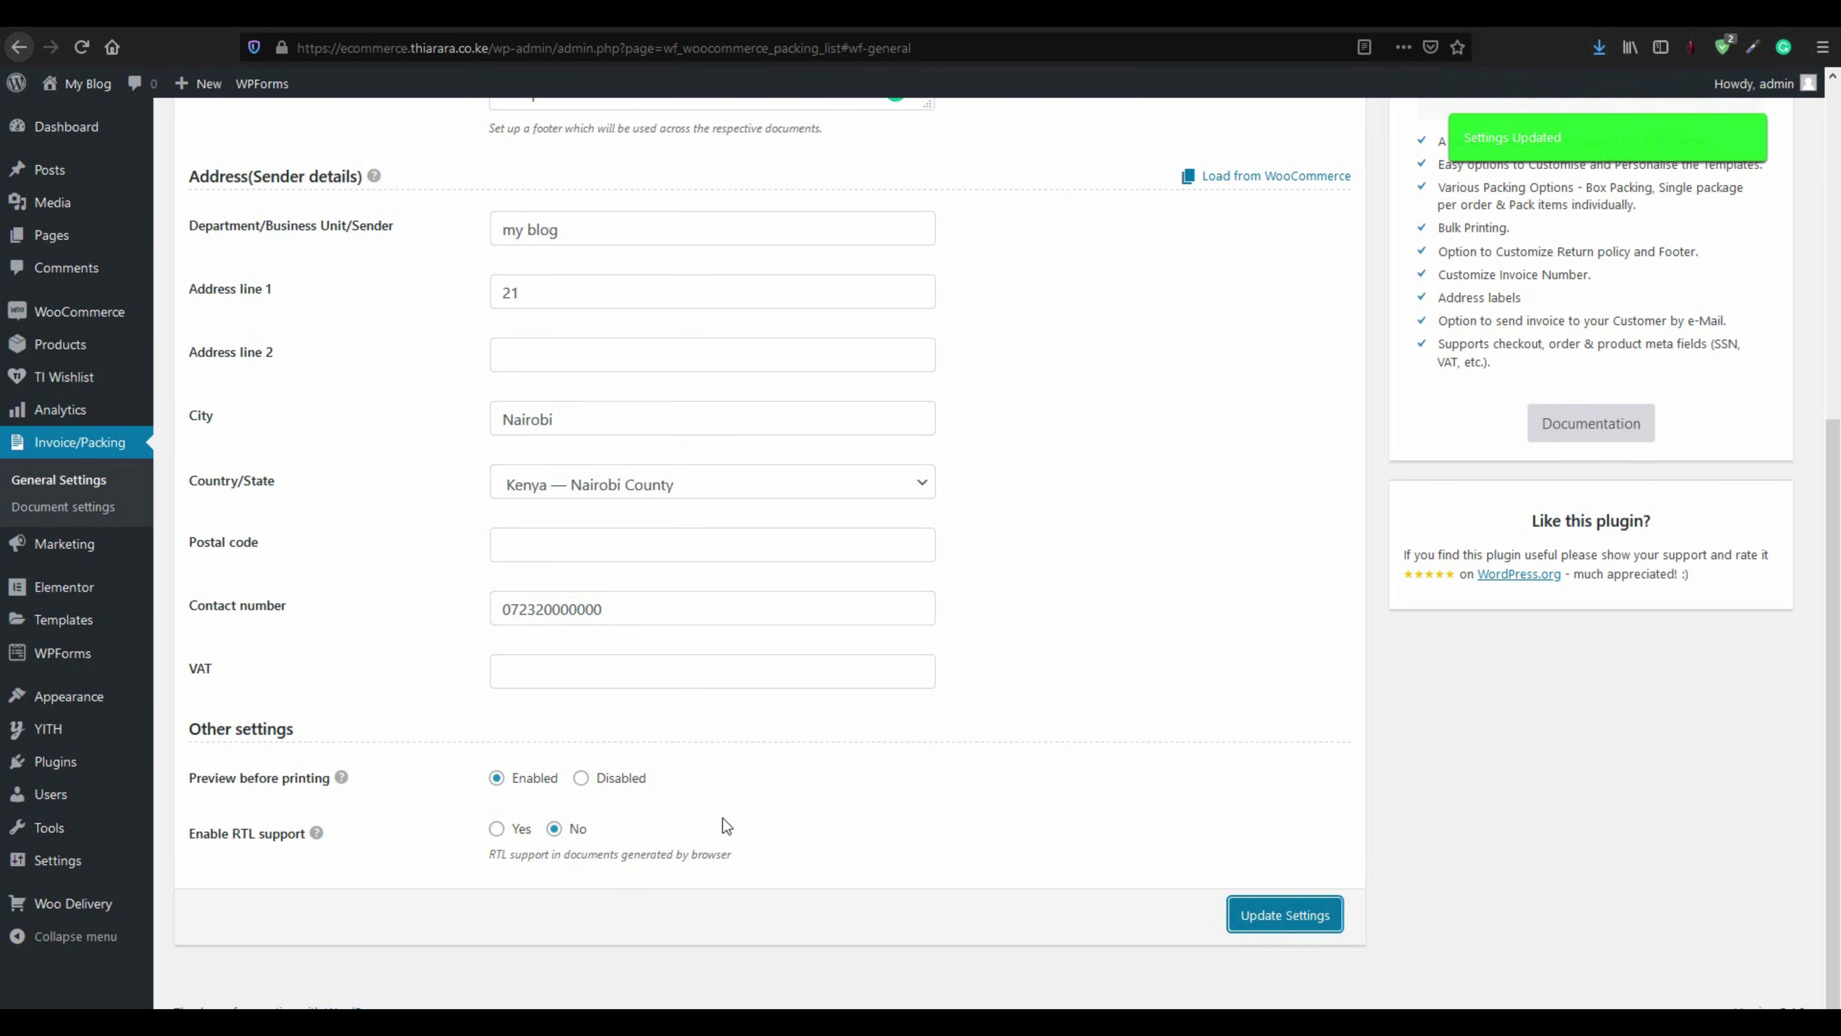
Go to the WooCommerce orders, view the details of the order with the 31.07.2020 delivery date, and return to the orders list
scroll(578, 669, up, 7)
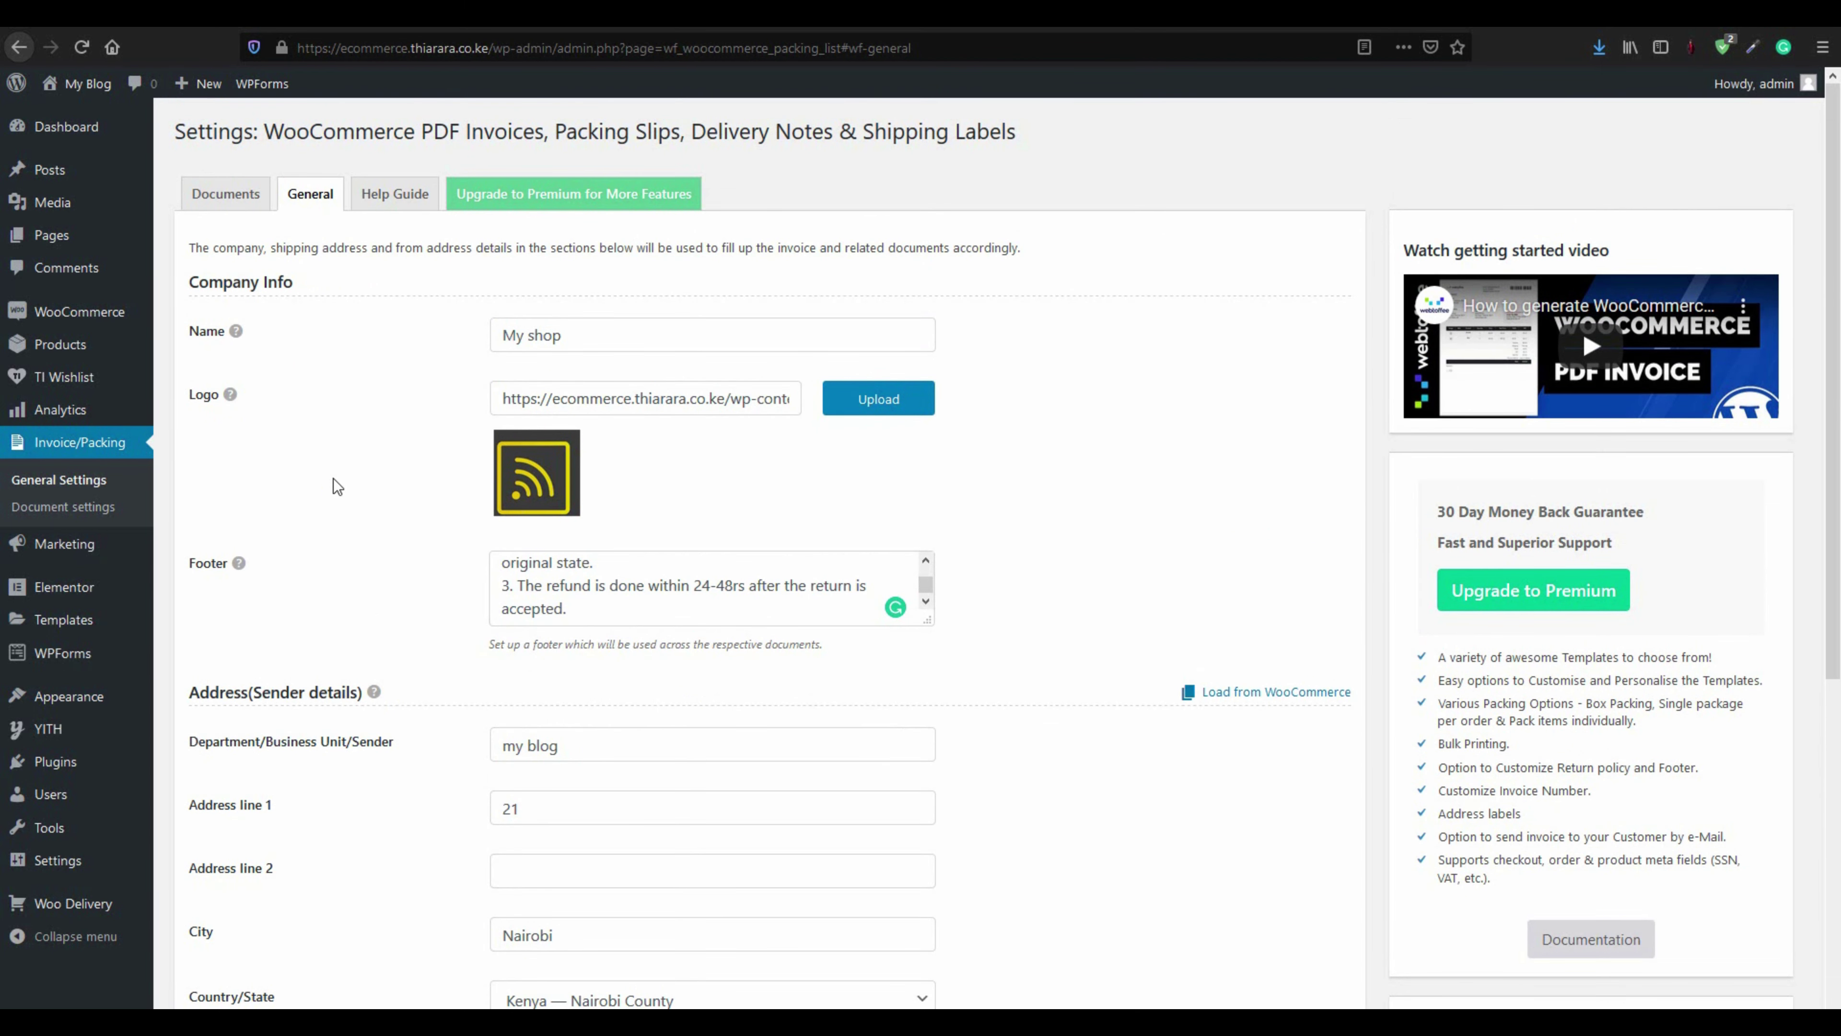
mouse_move(93, 359)
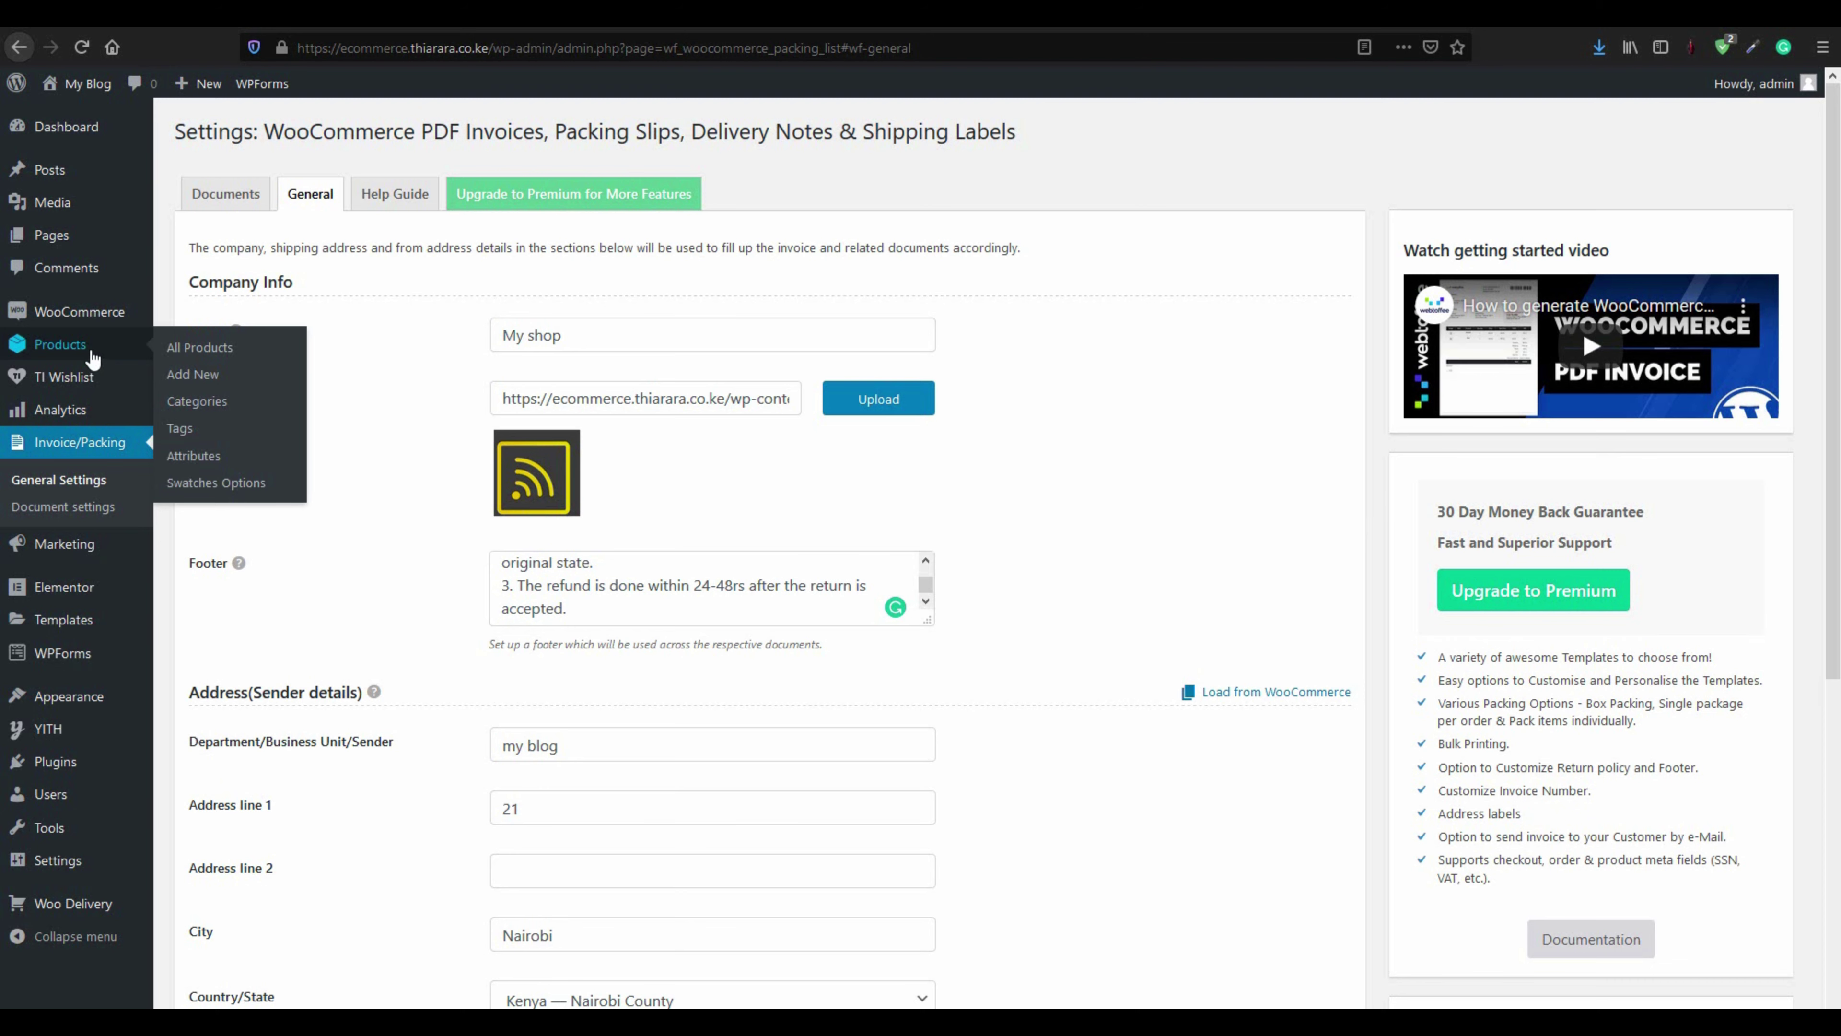
mouse_move(85, 320)
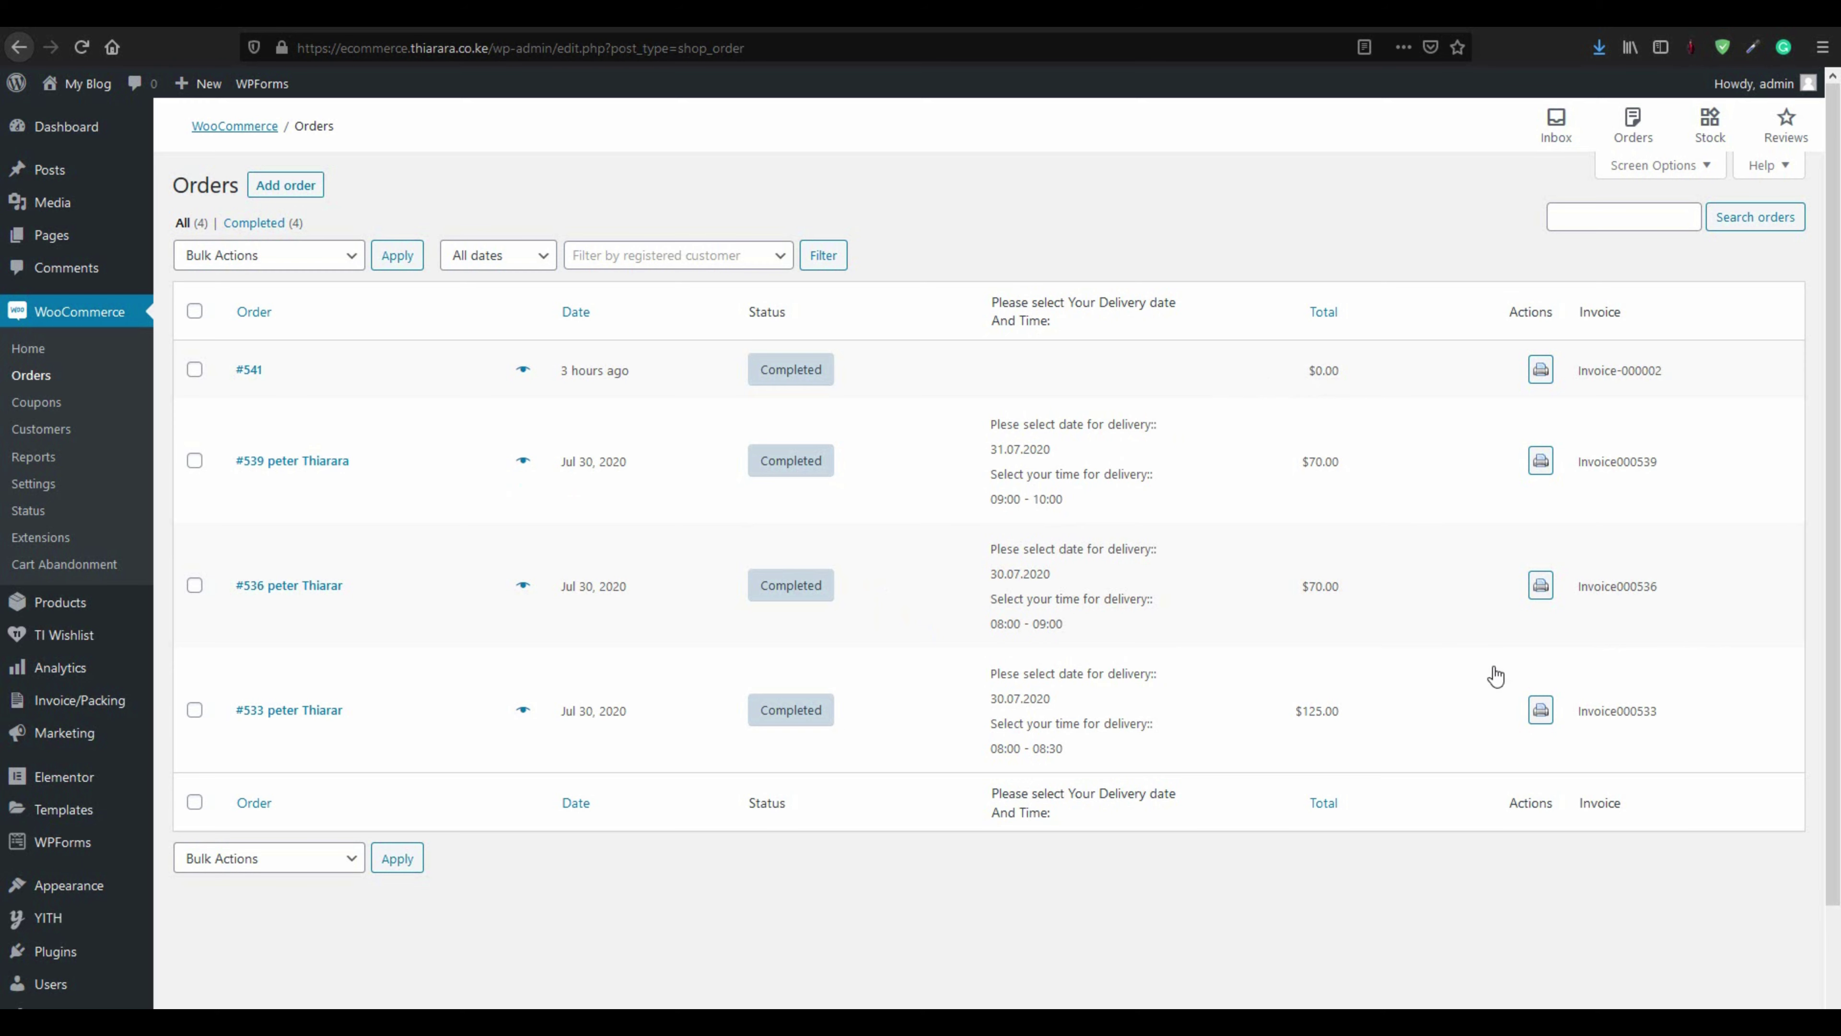
click(291, 461)
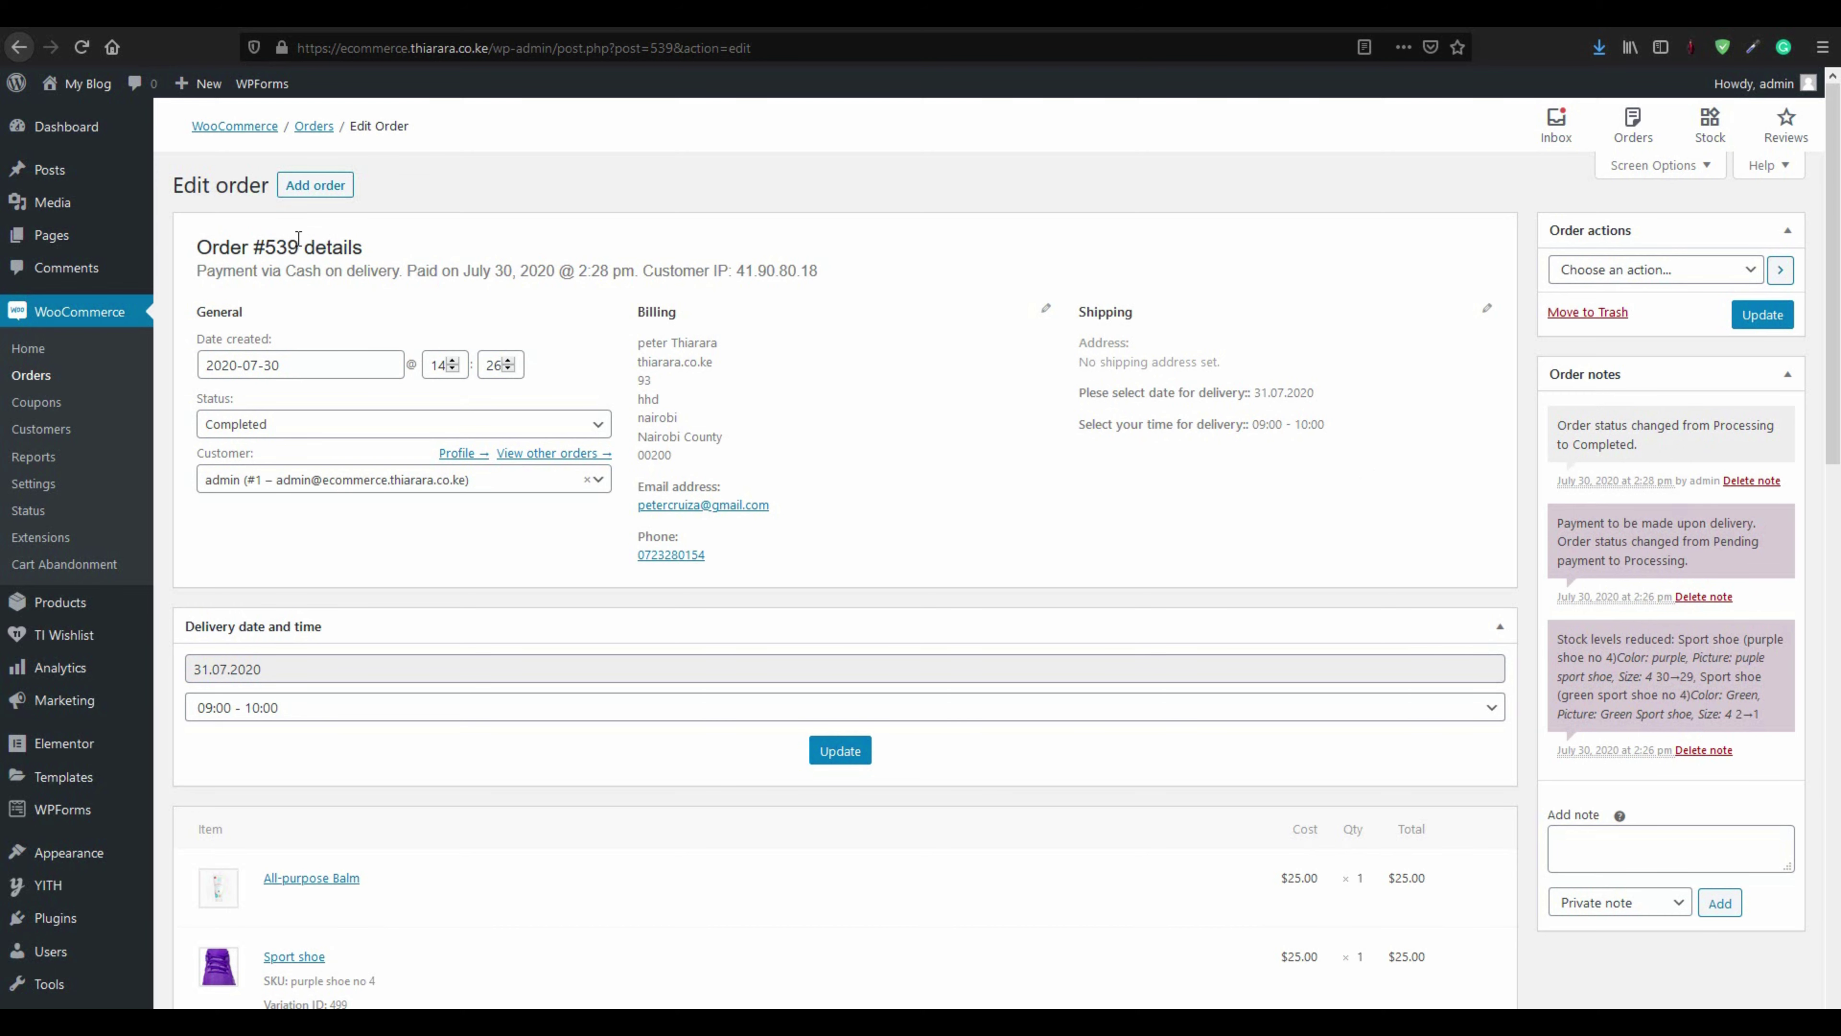
click(314, 125)
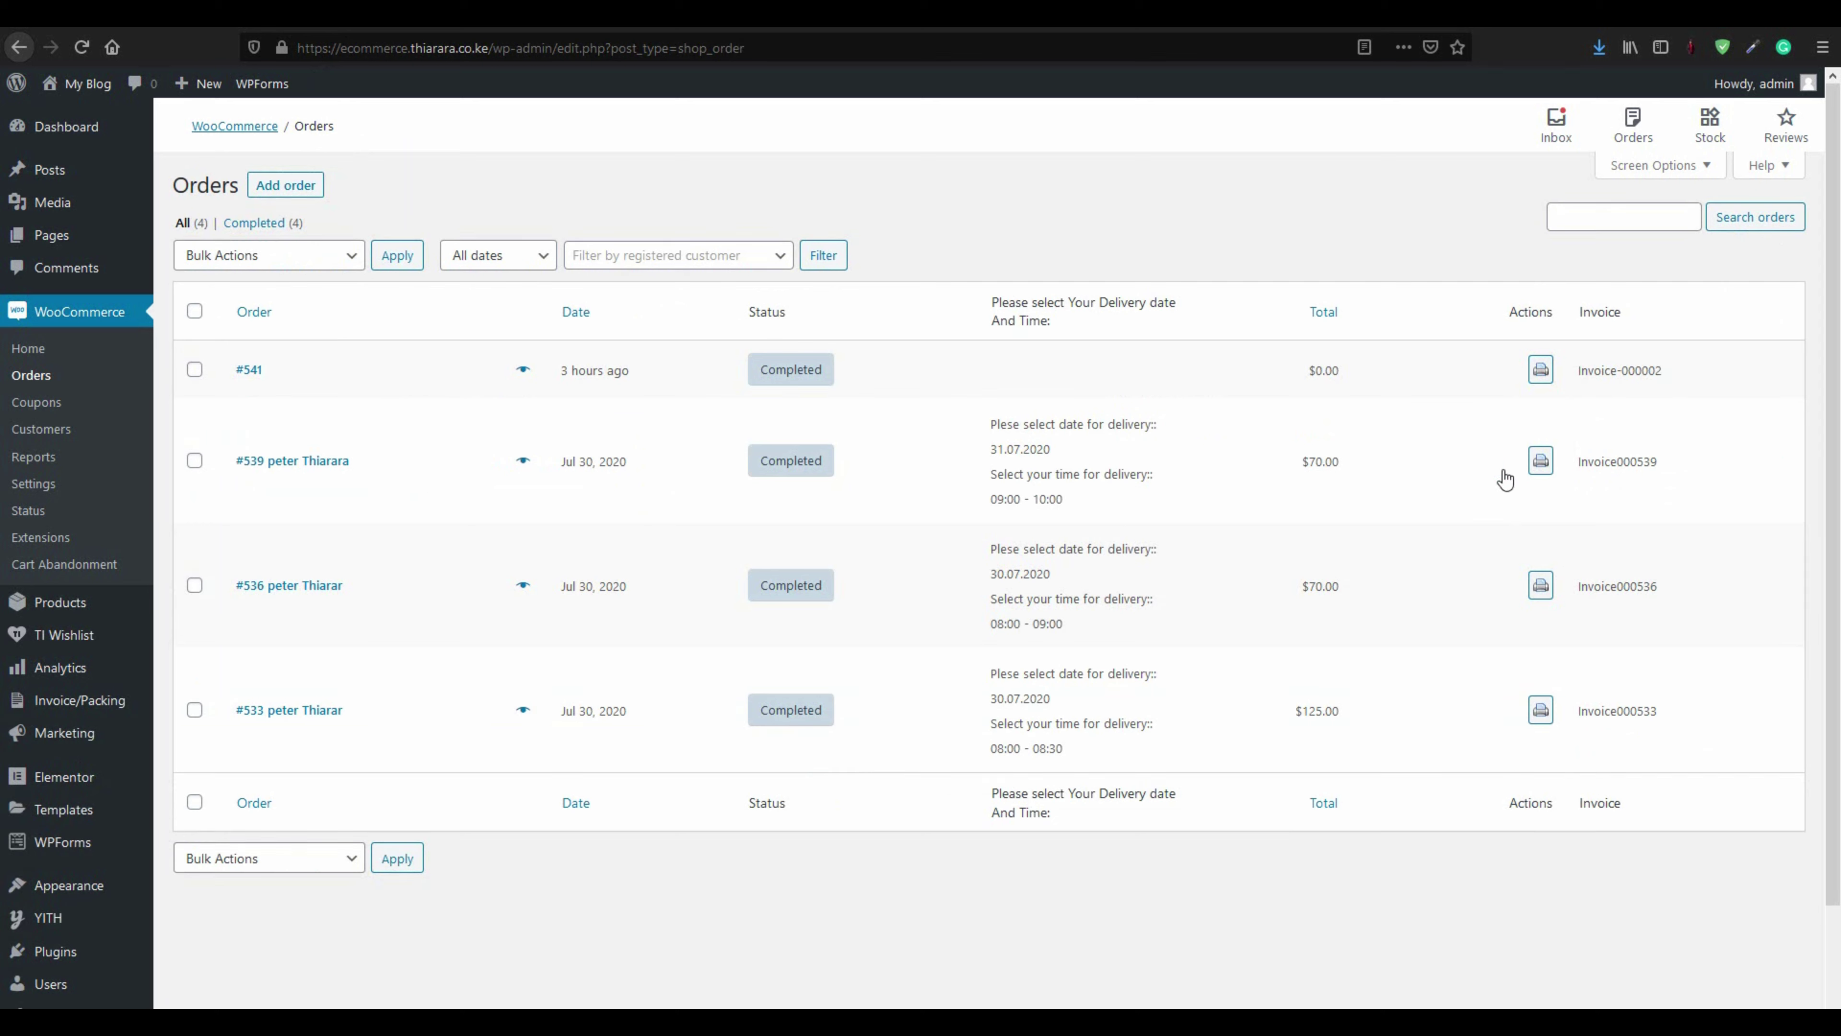
Review the orders' print actions in the list, and open the order with the 31.07.2020 delivery date to see its document printing options
drag(1518, 410, 1536, 718)
click(1117, 501)
click(317, 461)
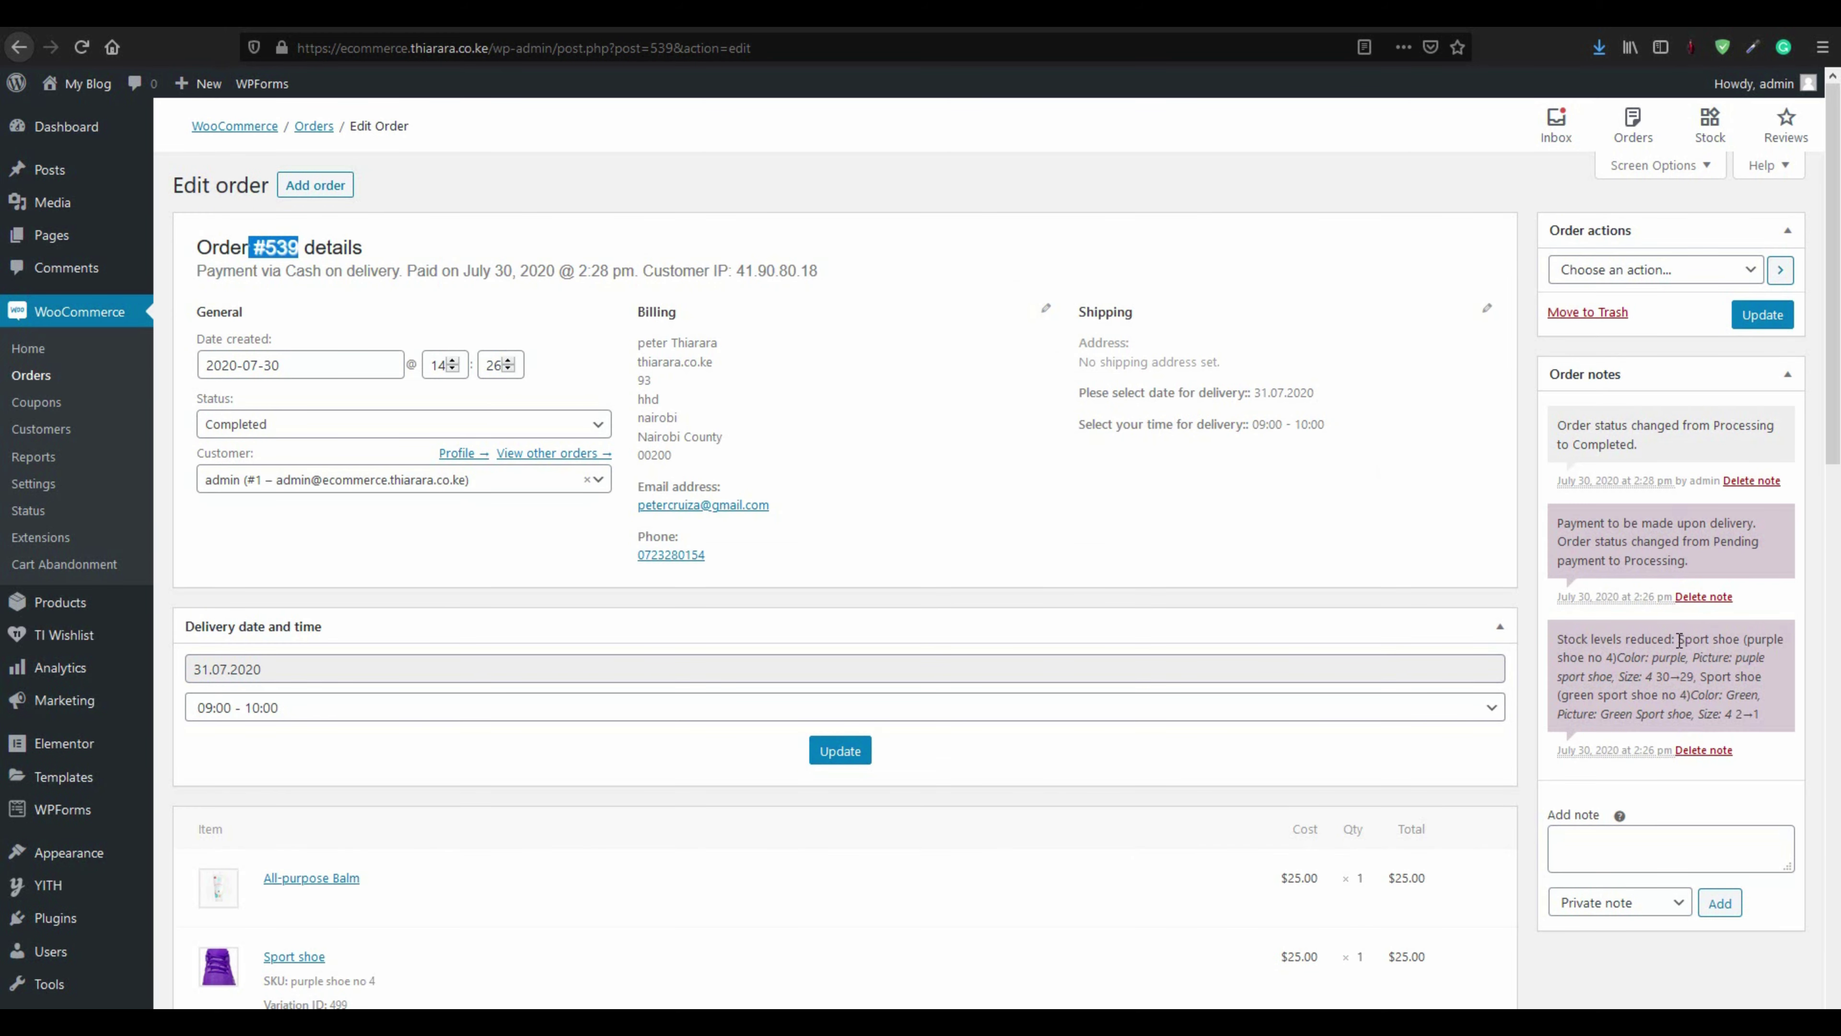
scroll(1659, 668, down, 4)
scroll(739, 481, up, 4)
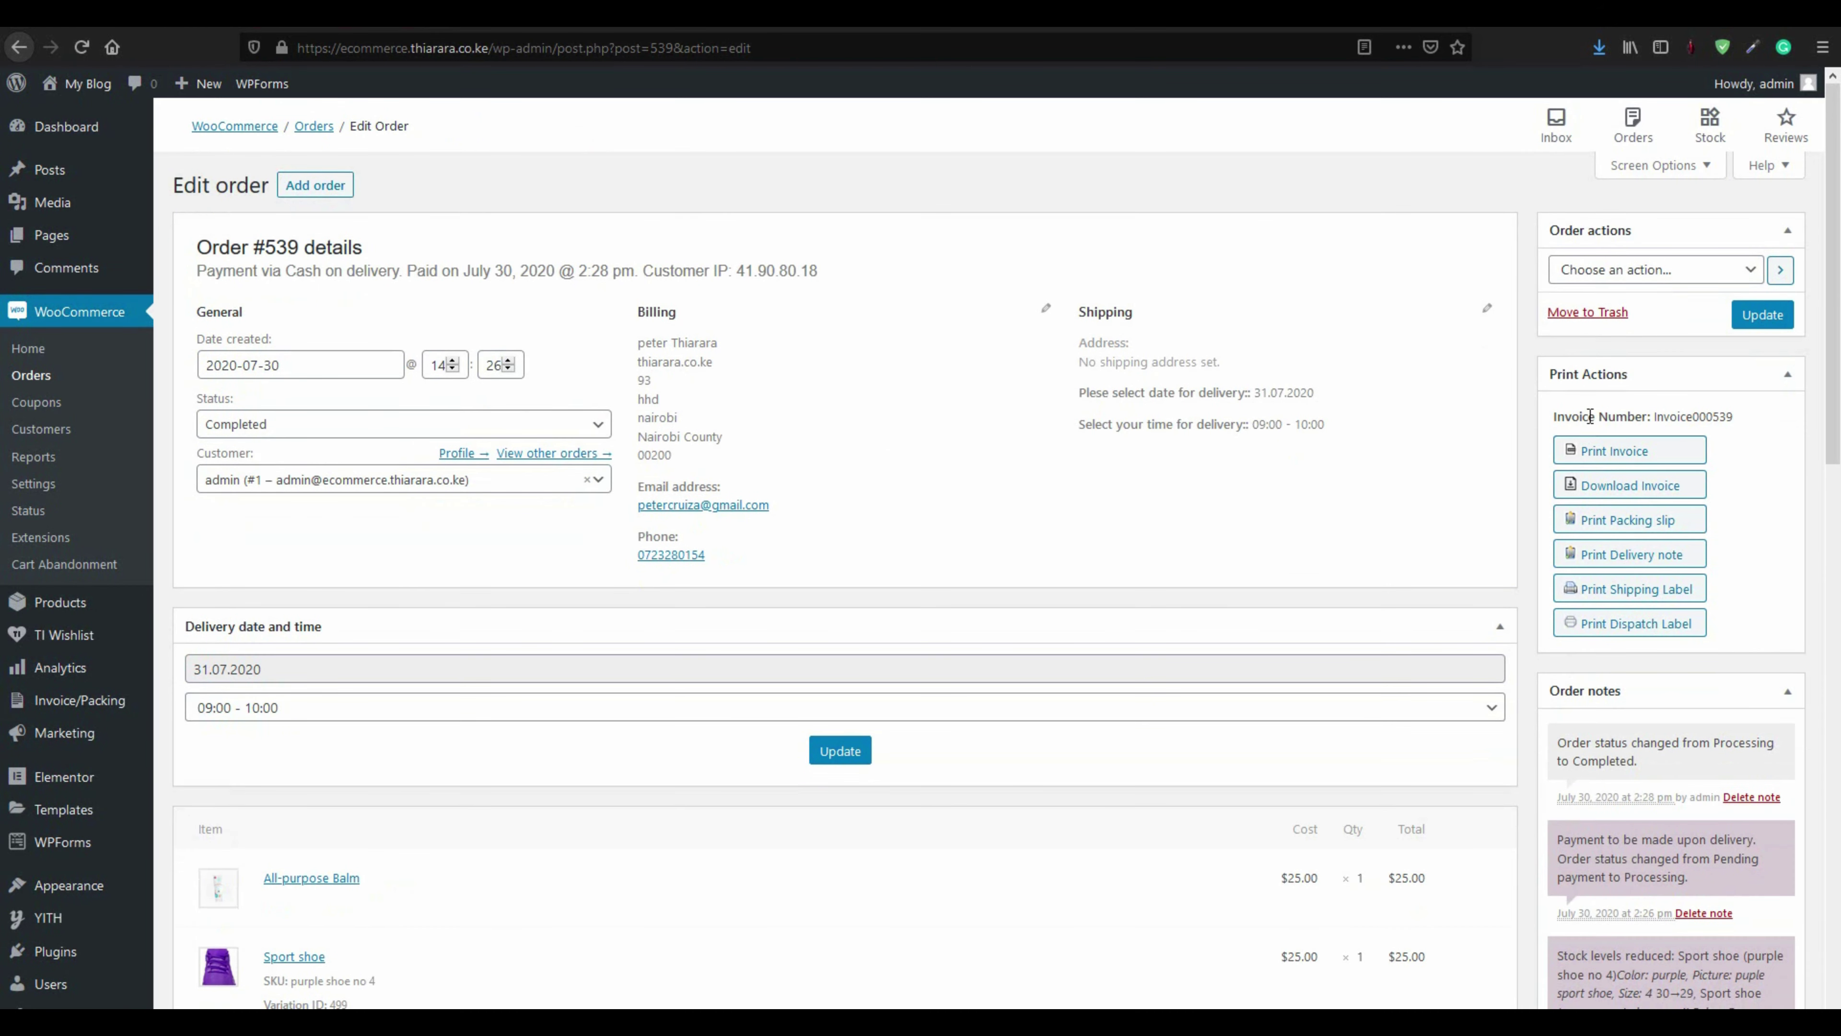
drag(1547, 378, 1592, 389)
Print the order's invoice with the Adobe PDF printer and save it as invoice_532
click(1599, 462)
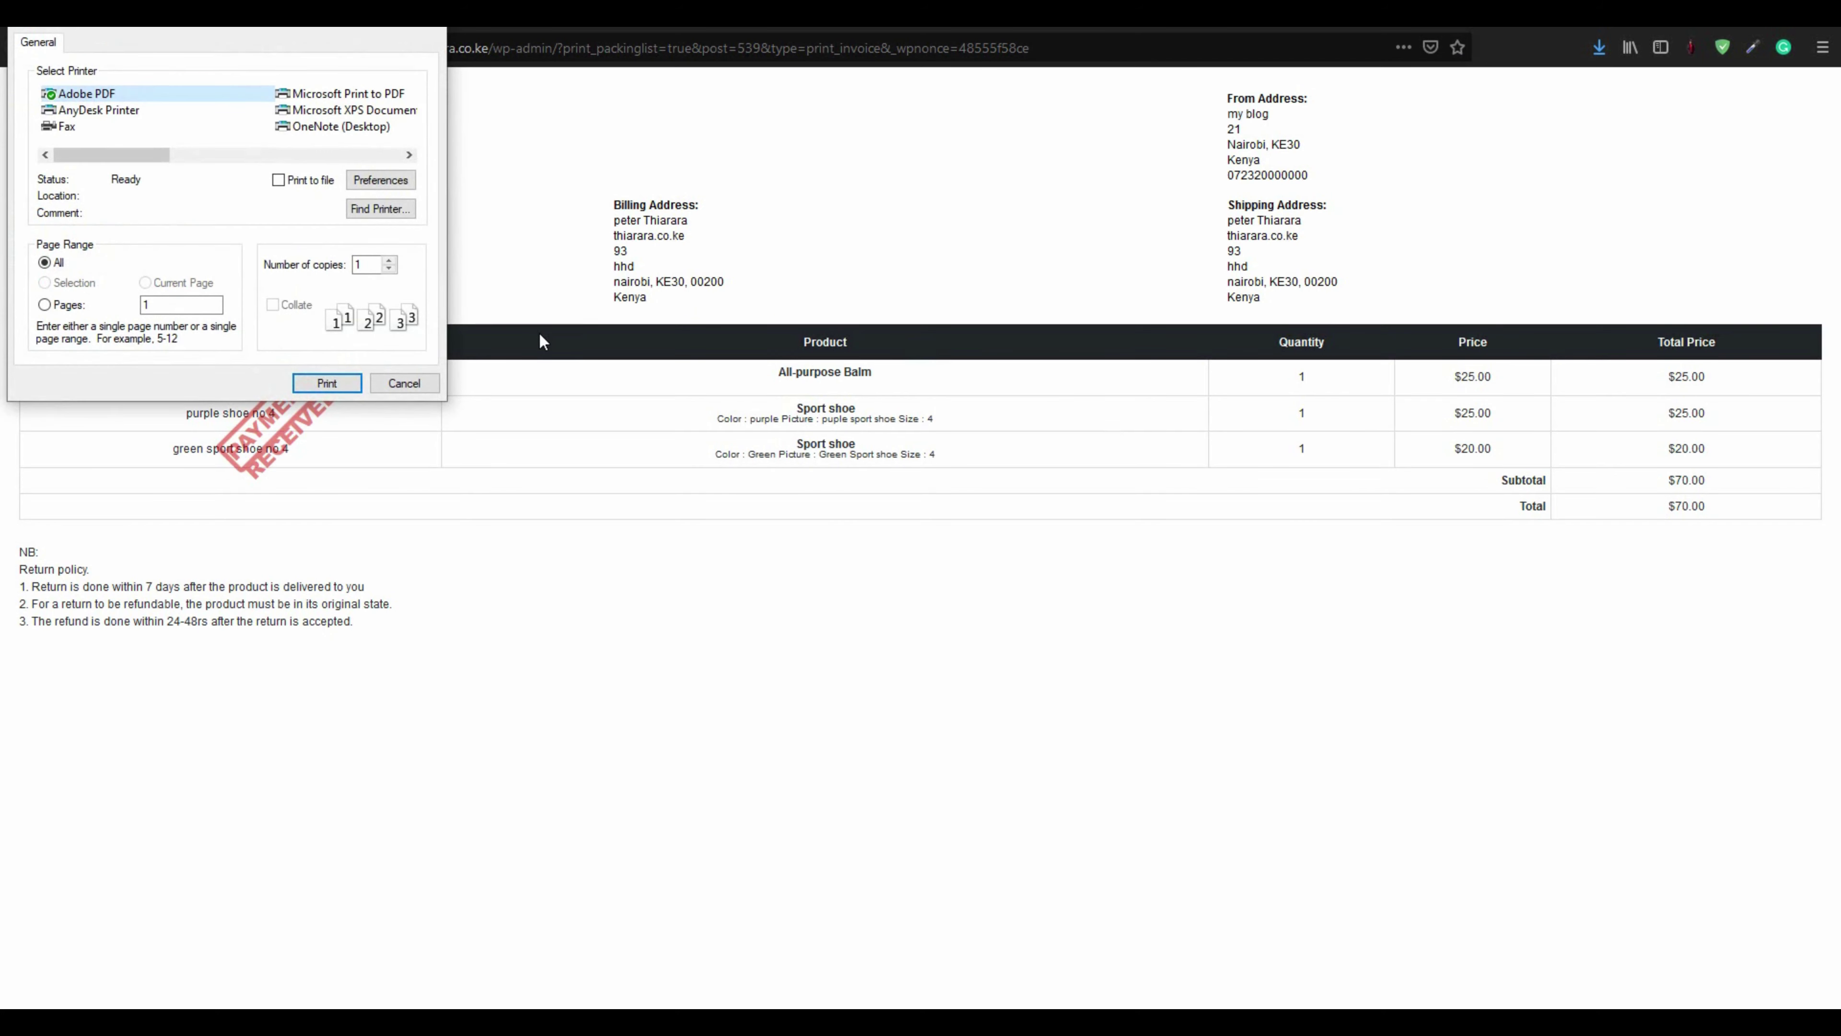
drag(296, 27, 780, 604)
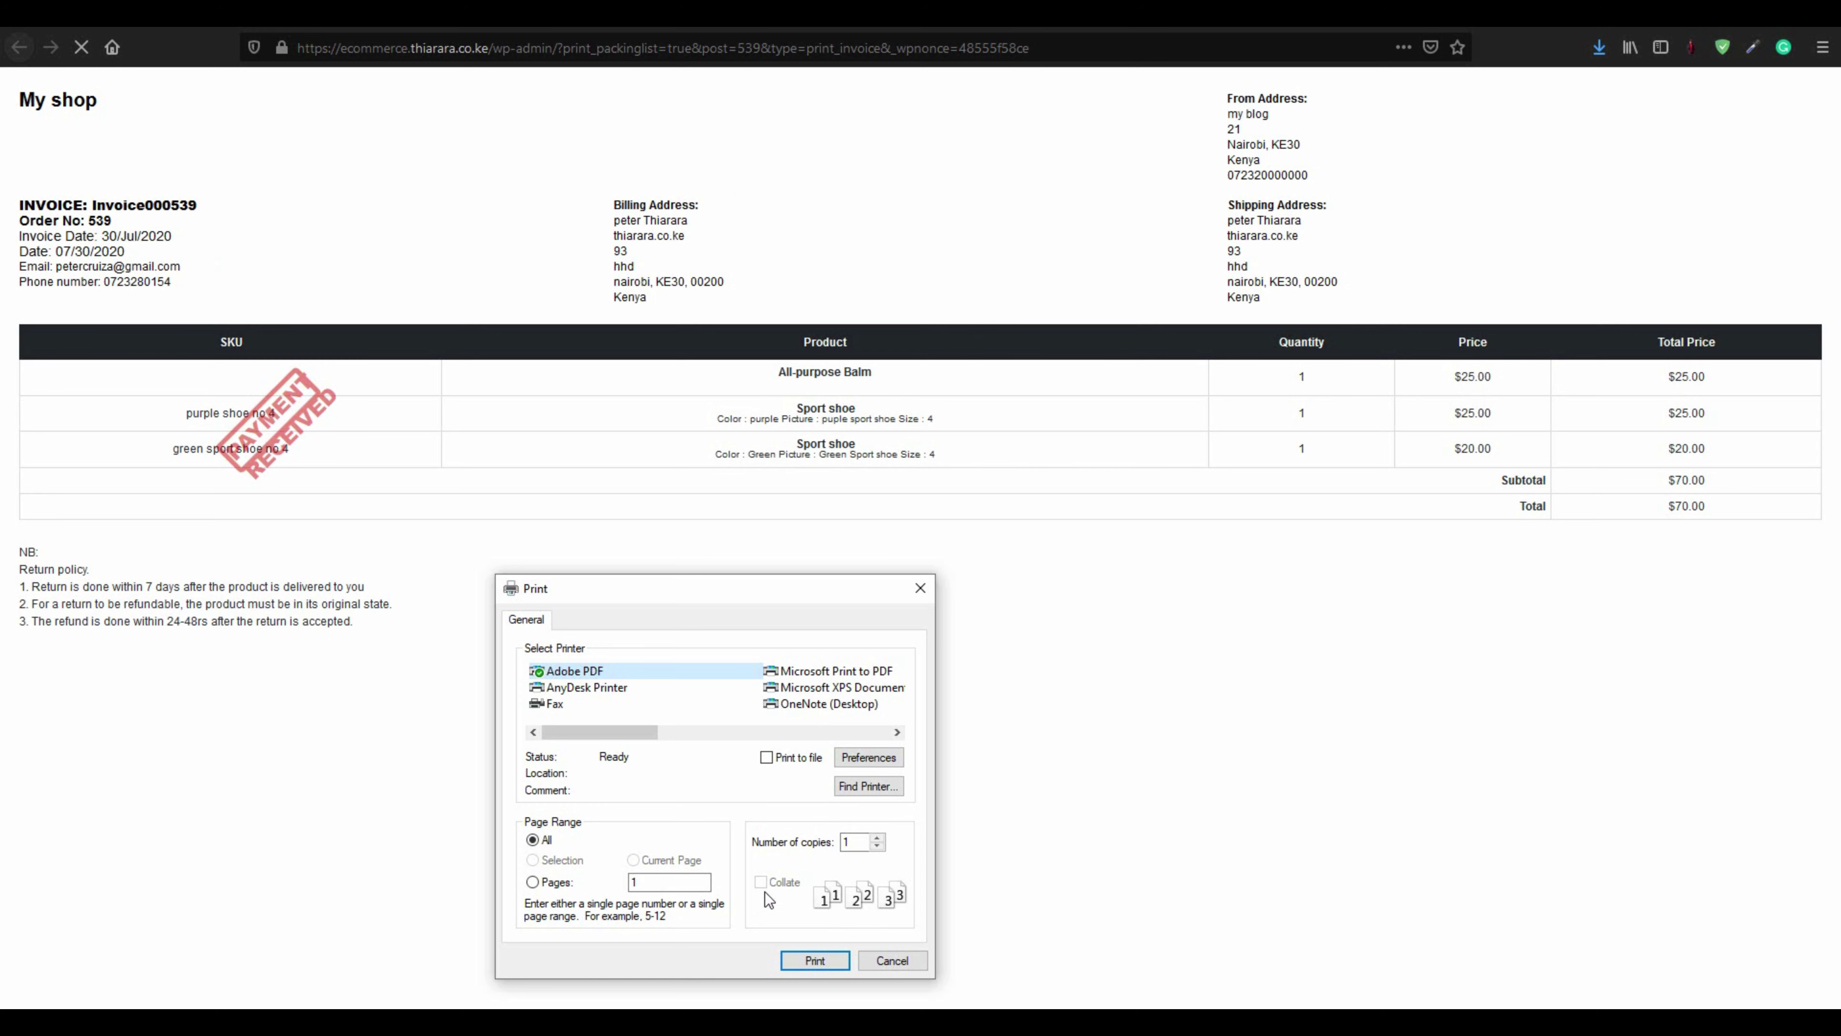
click(814, 960)
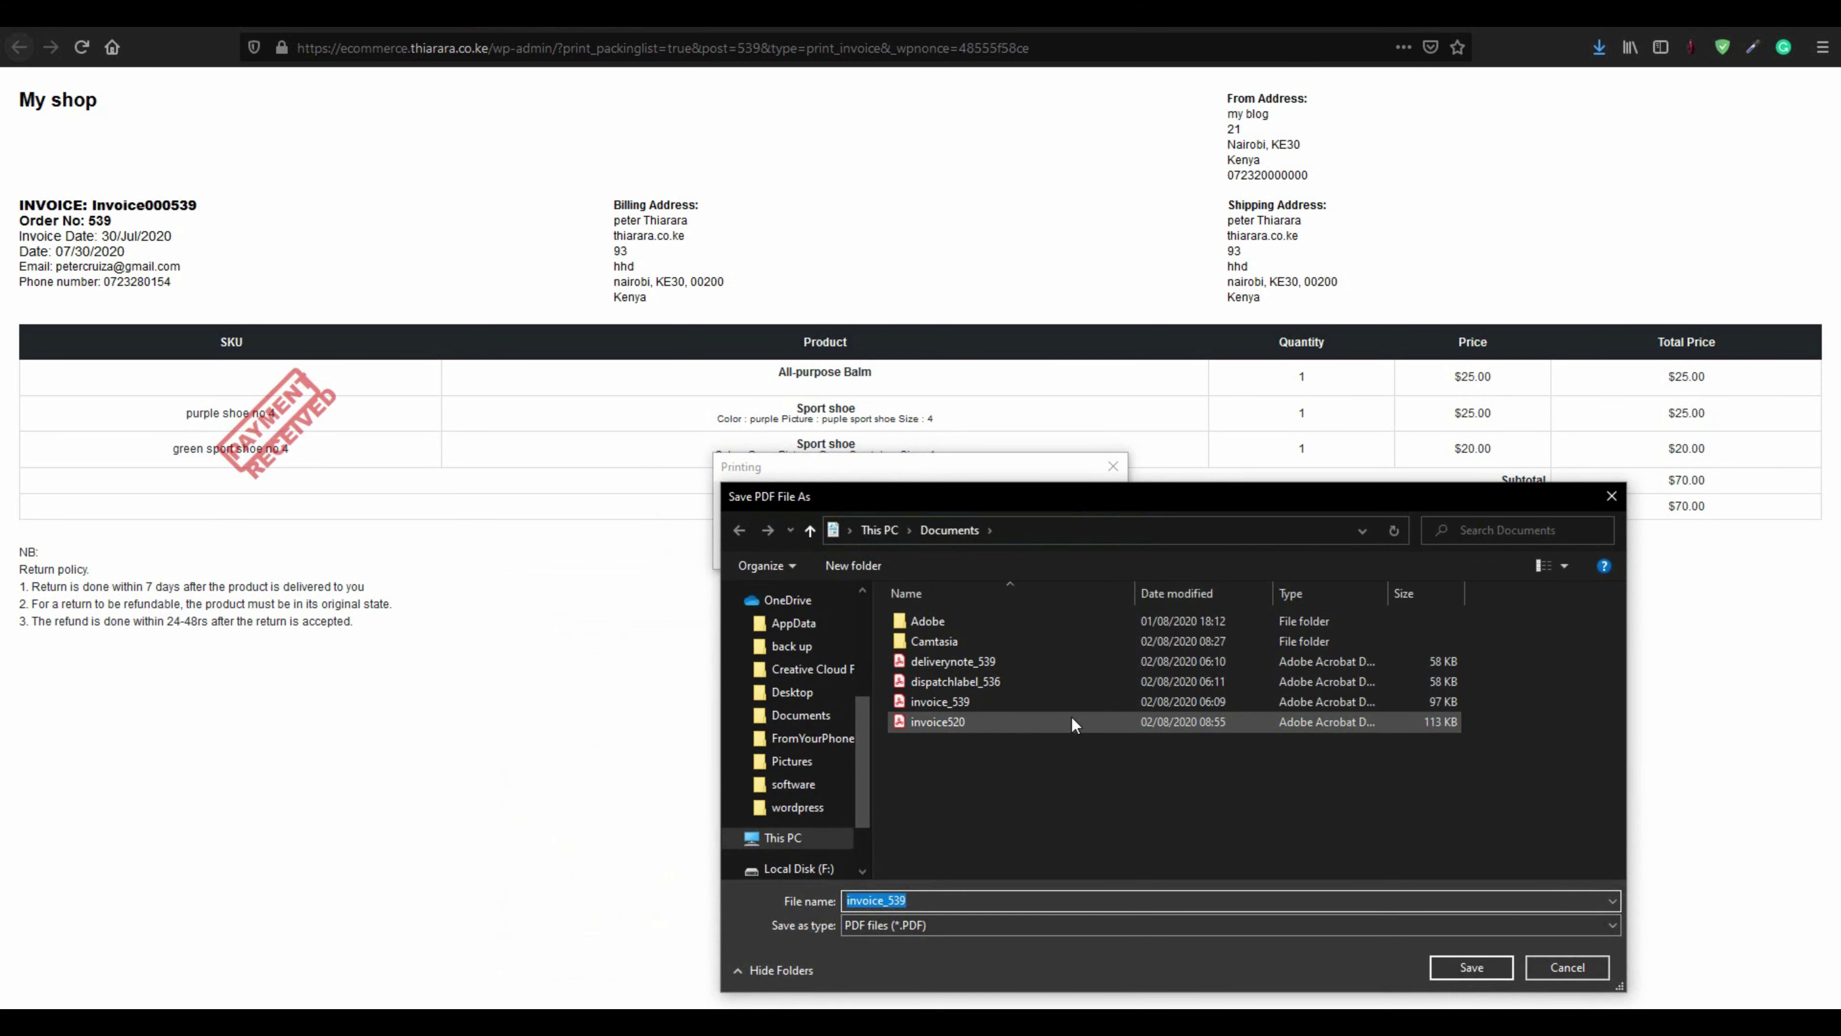
click(928, 898)
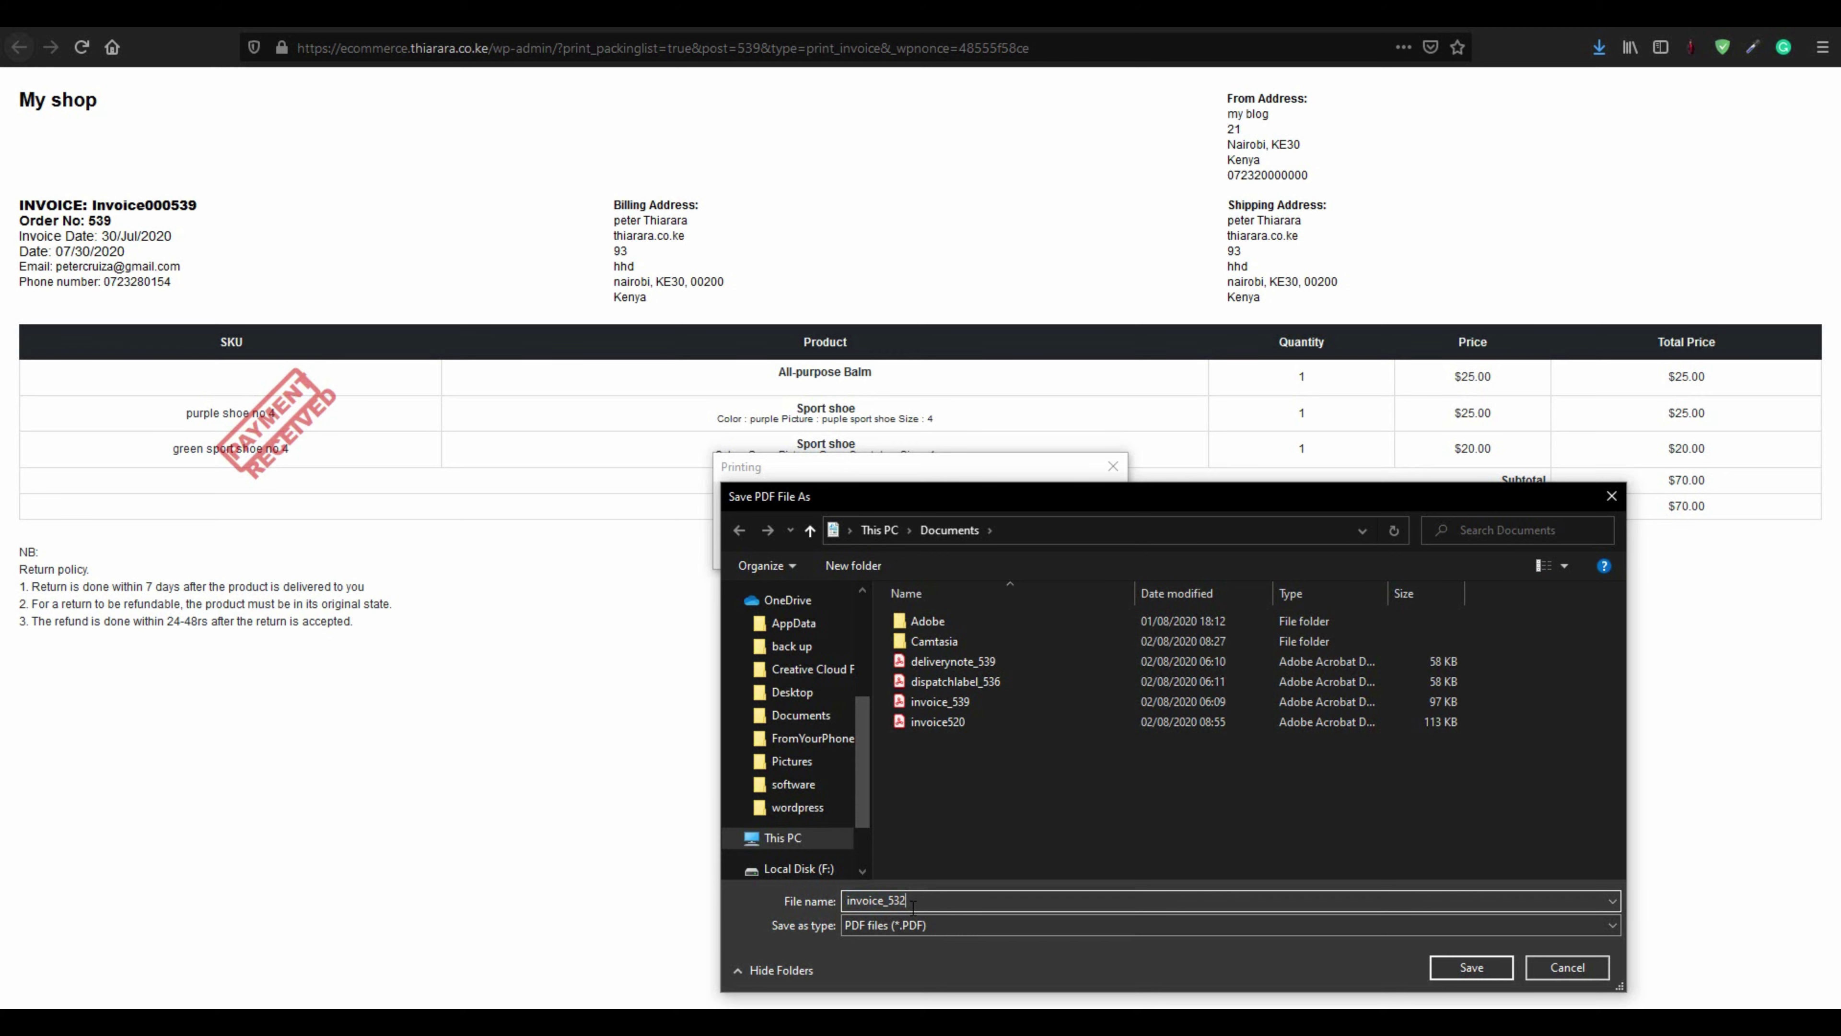
click(1469, 967)
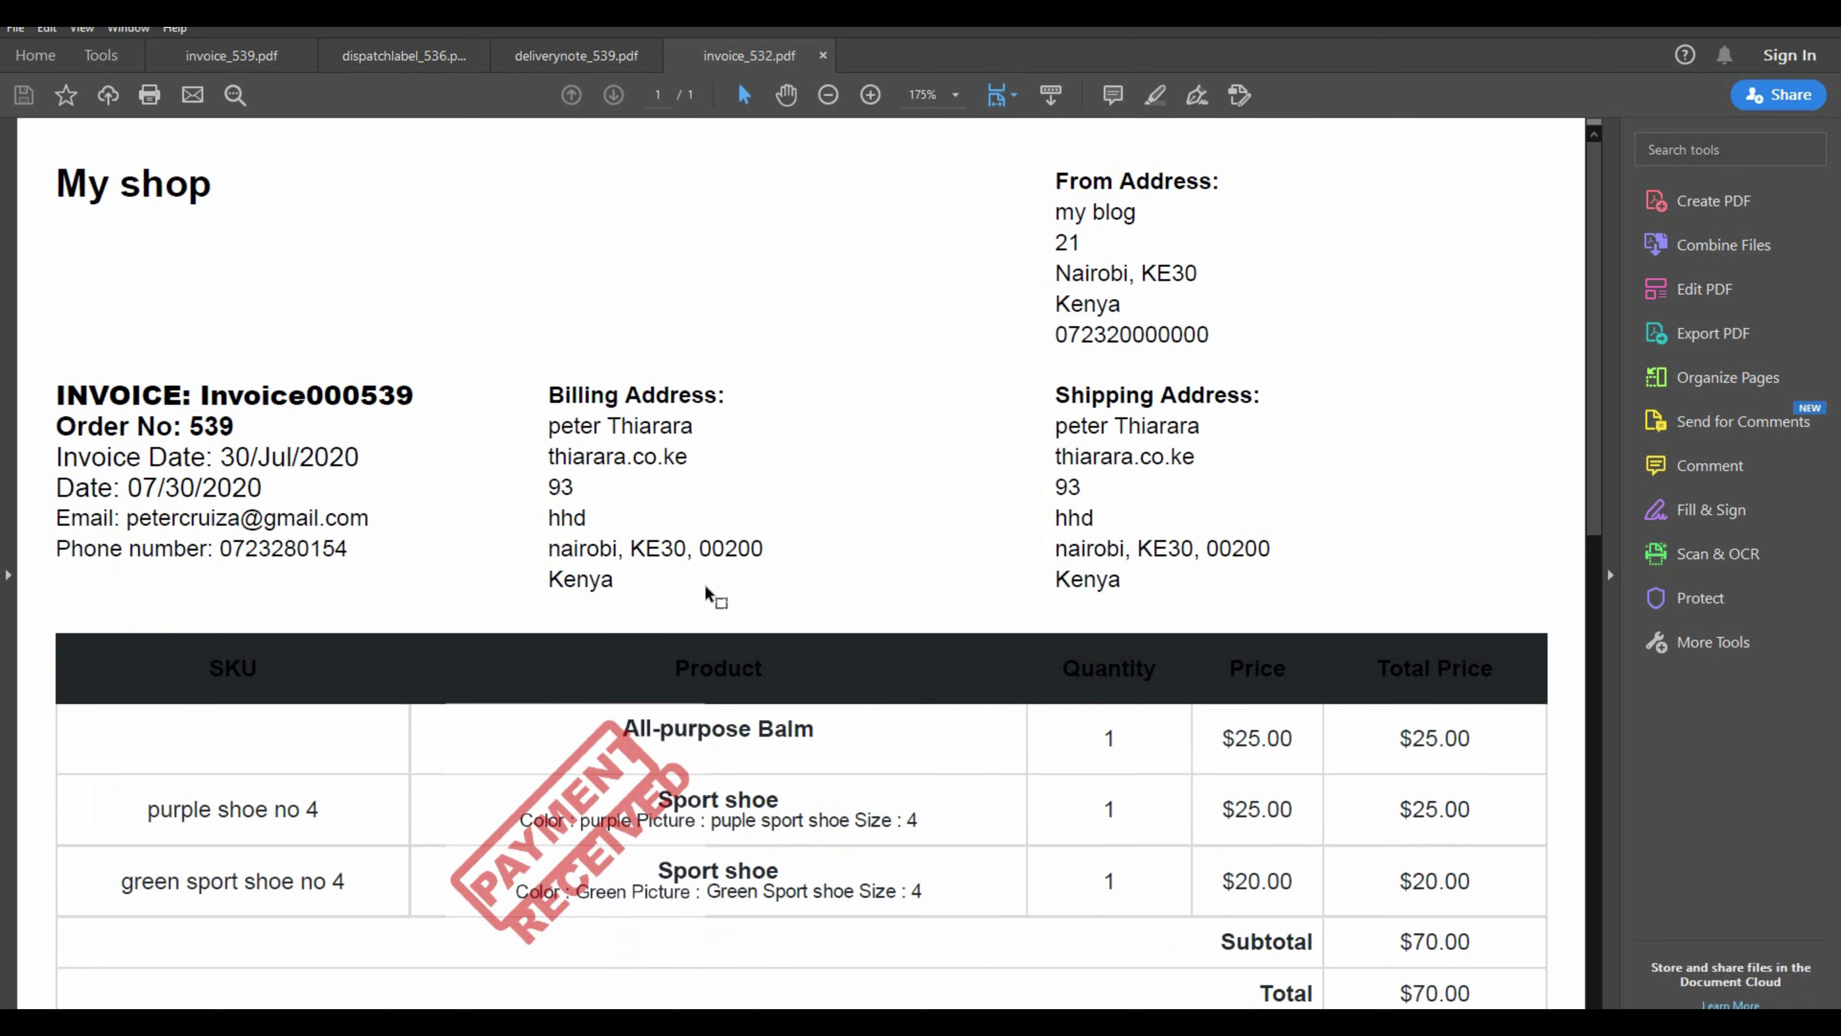
Examine the saved invoice PDF, checking the order details, addresses, product table and return policy footer
scroll(506, 547, down, 3)
scroll(596, 526, up, 2)
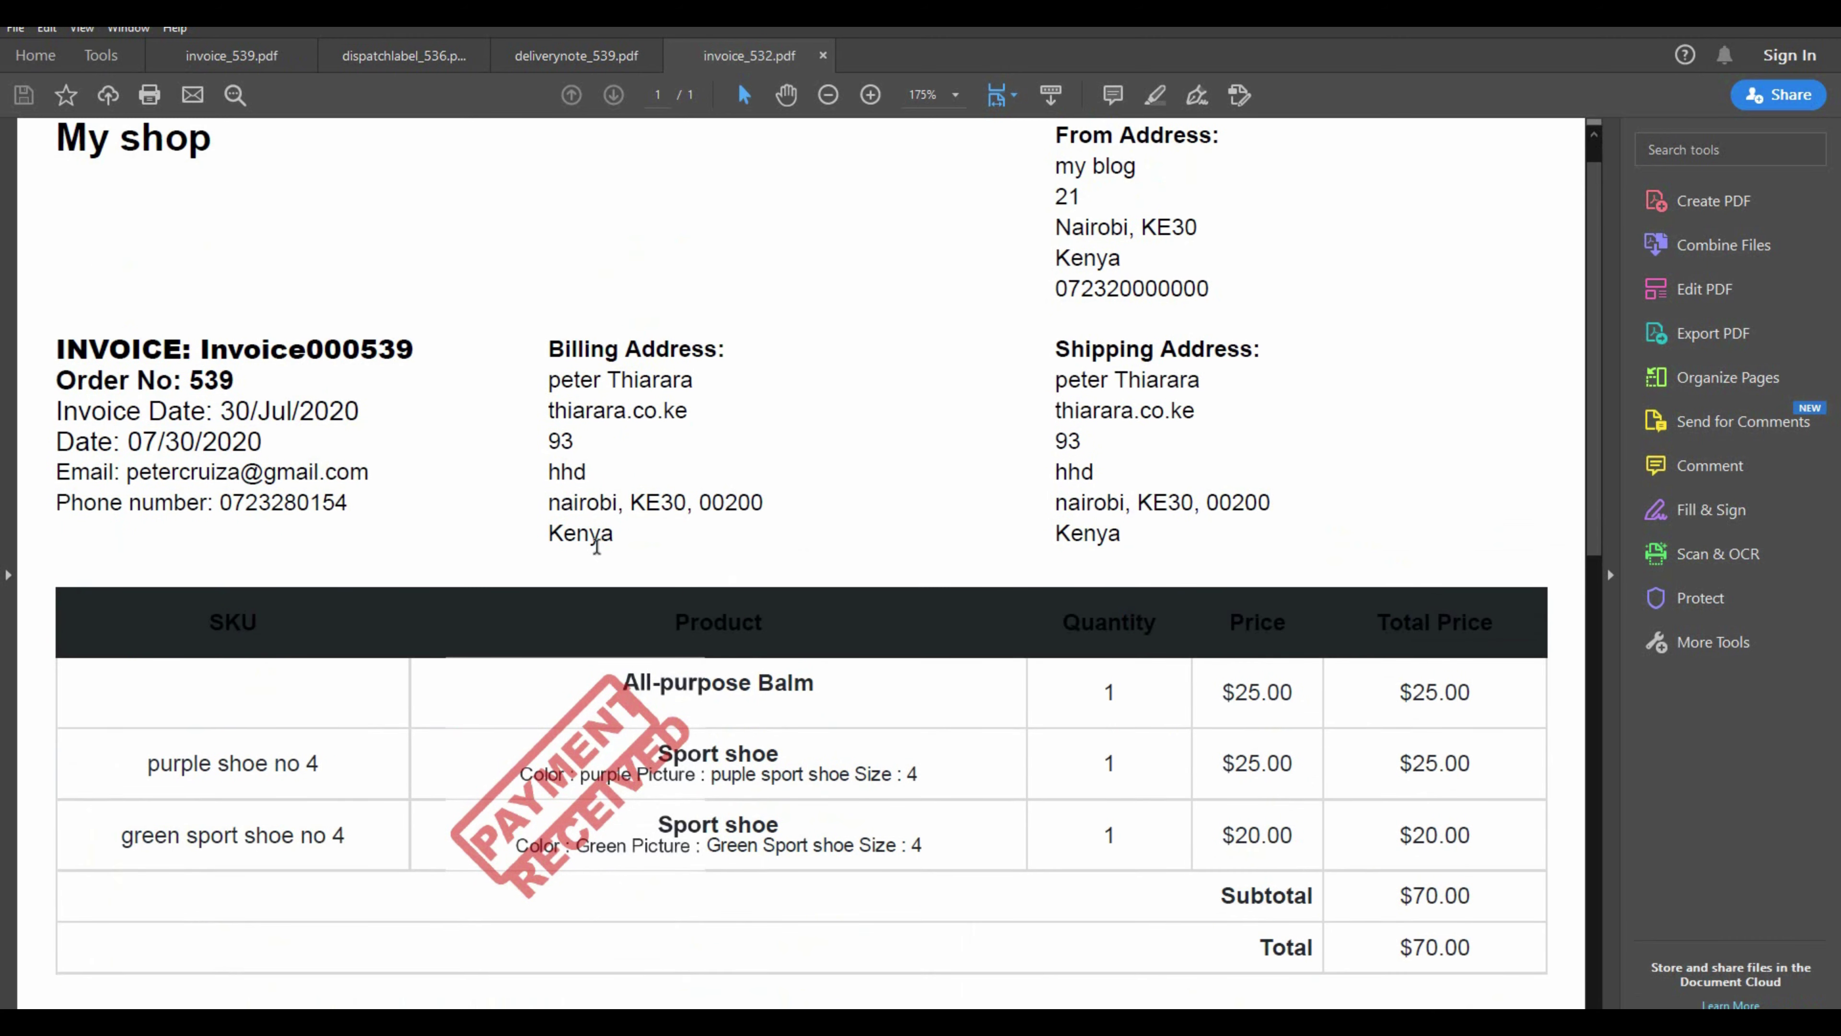
scroll(569, 544, down, 1)
scroll(566, 541, down, 3)
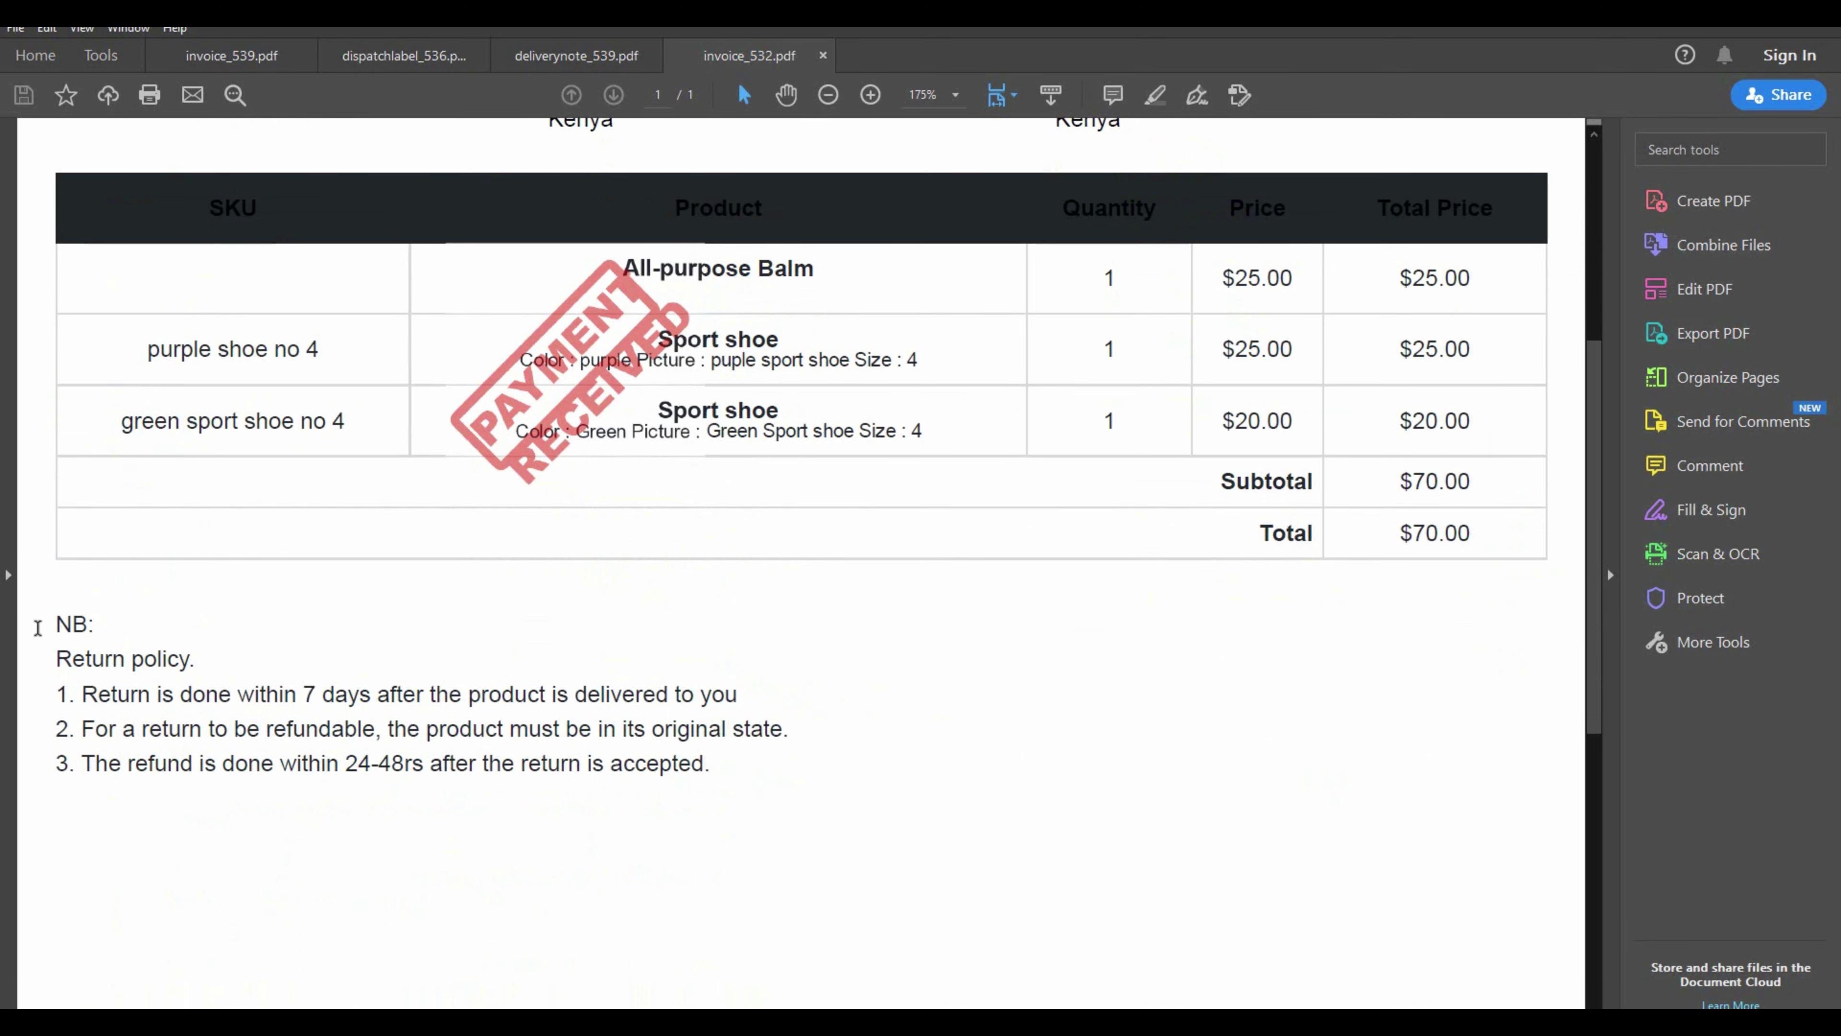
drag(49, 636, 707, 775)
click(886, 847)
drag(49, 611, 724, 775)
scroll(631, 660, up, 6)
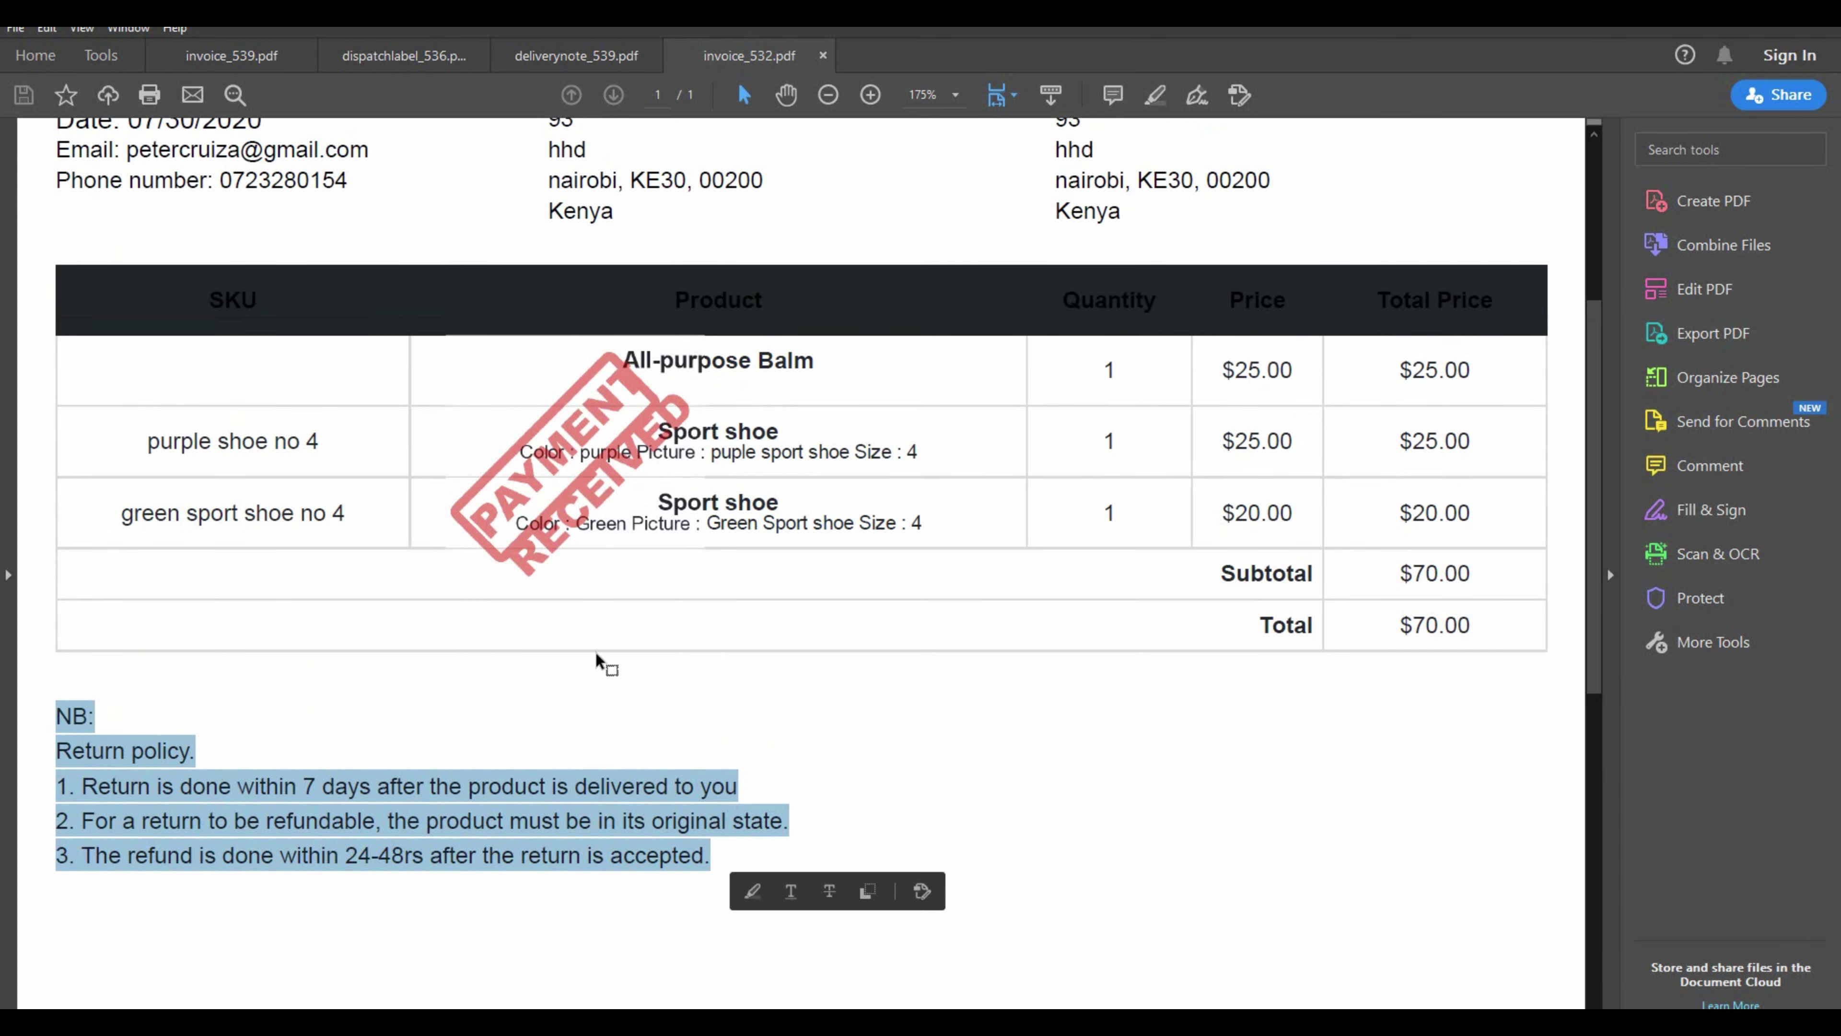
scroll(406, 484, up, 1)
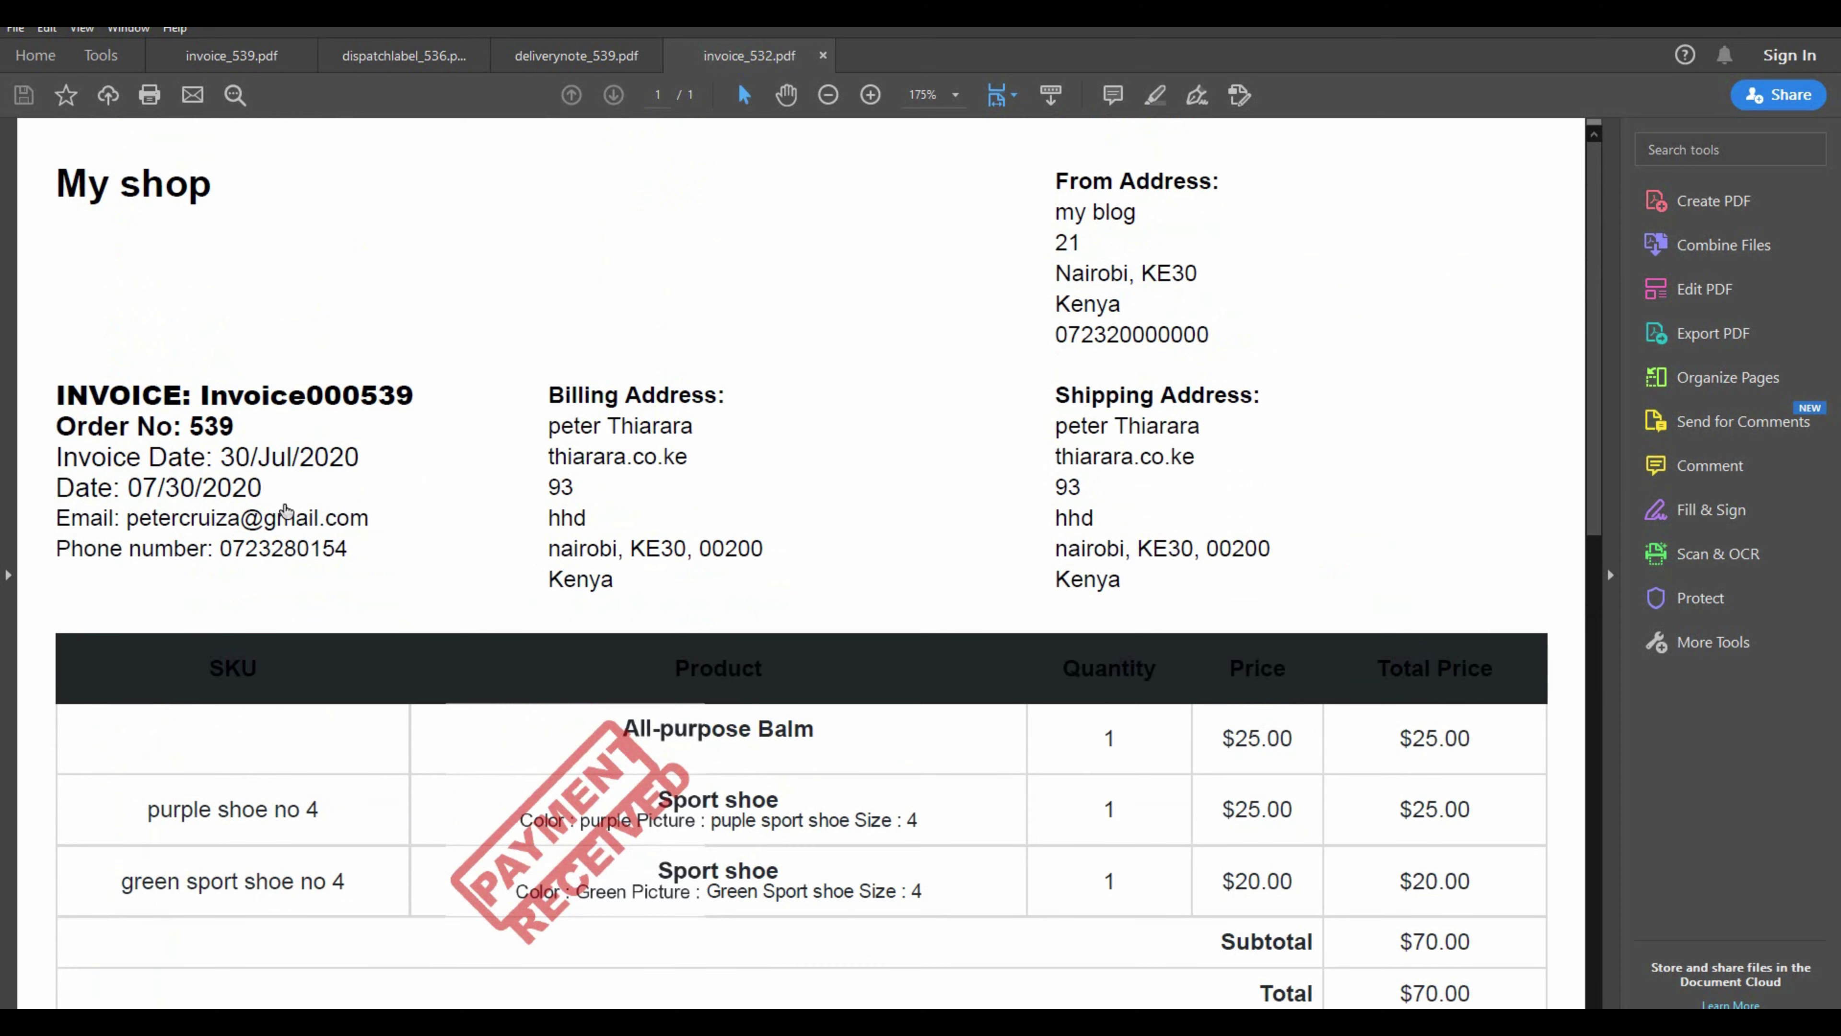
scroll(1060, 463, down, 5)
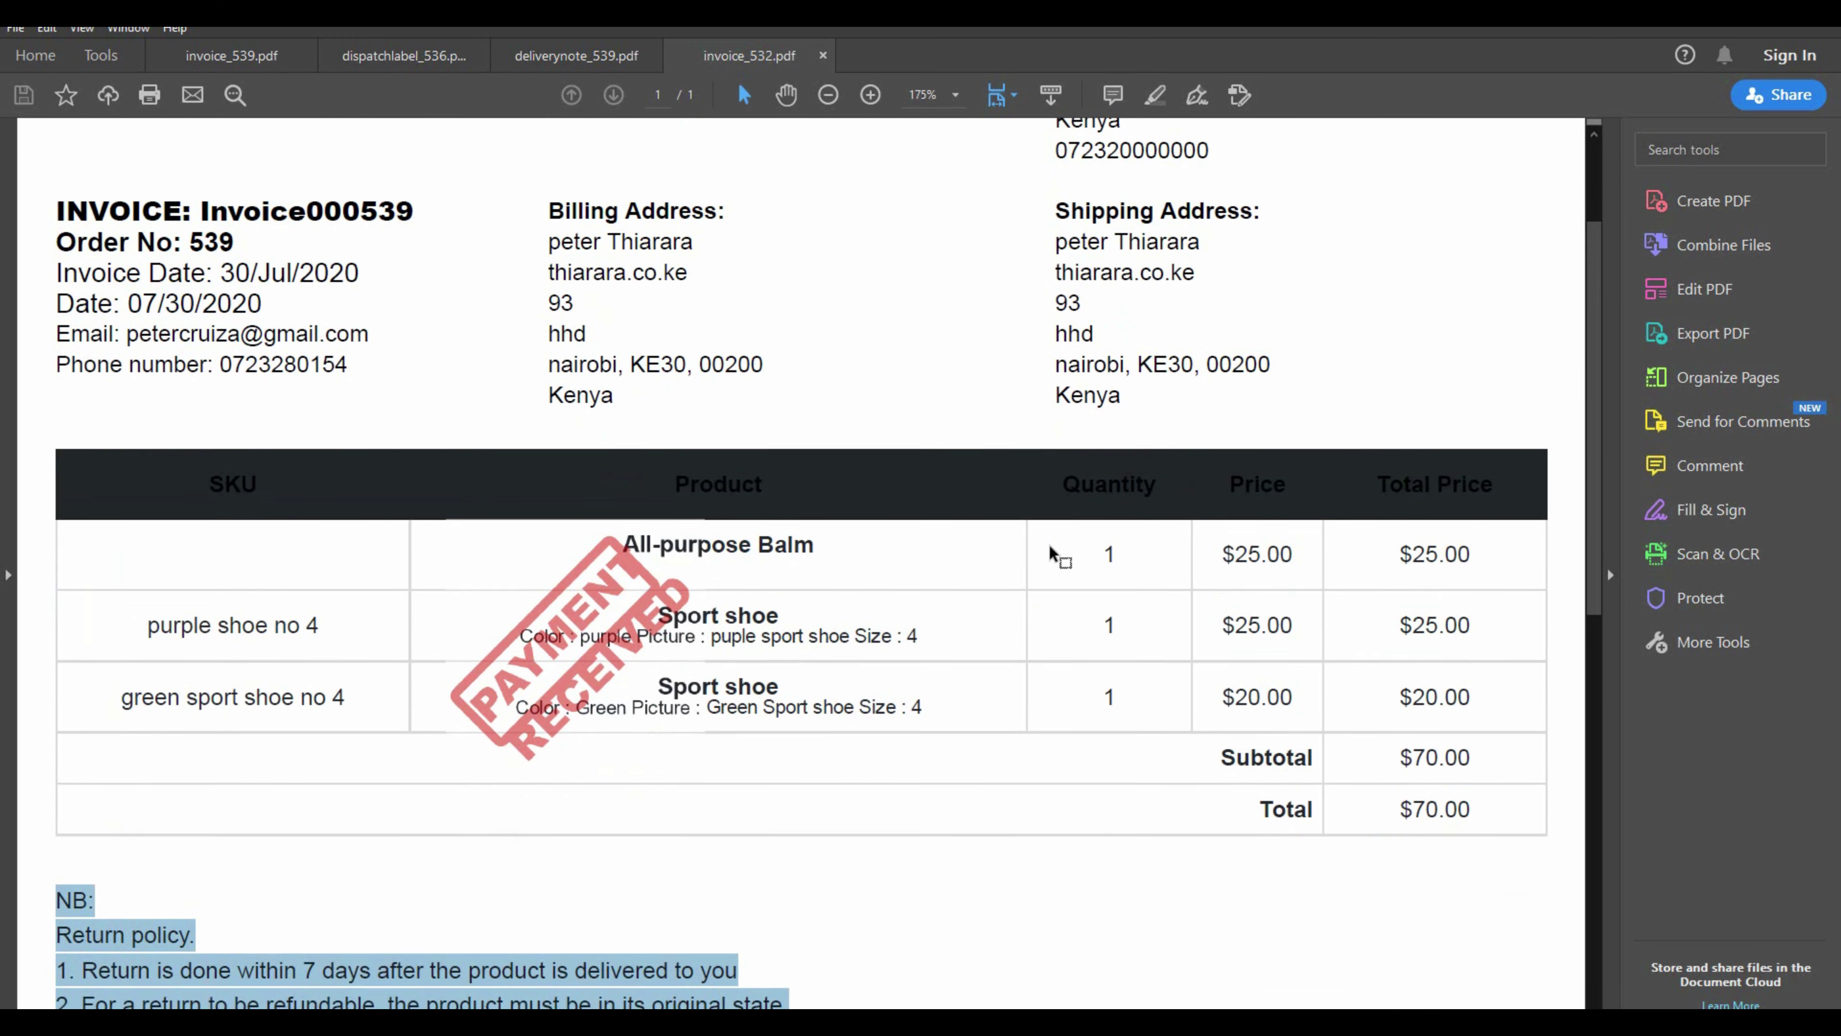
click(984, 700)
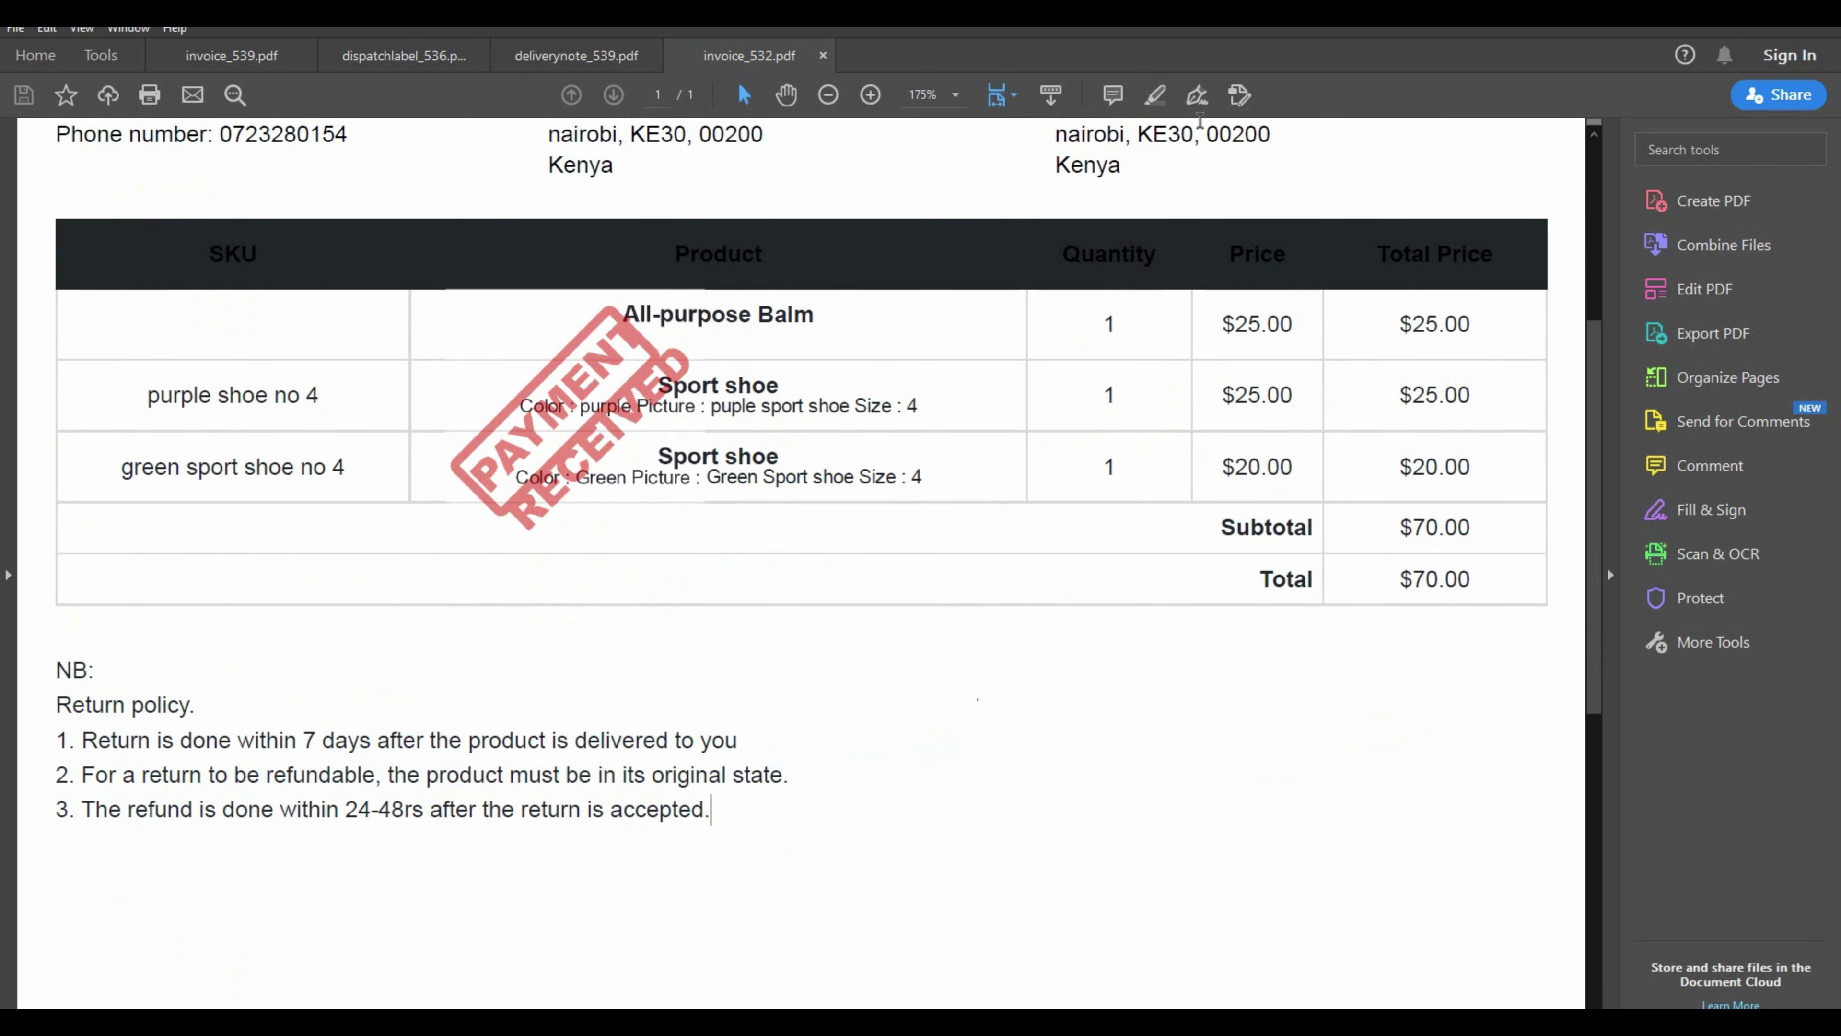
Switch back to the browser, close the invoice page, and print the order's packing slip to Adobe PDF under the suggested file name
key(alt+Tab)
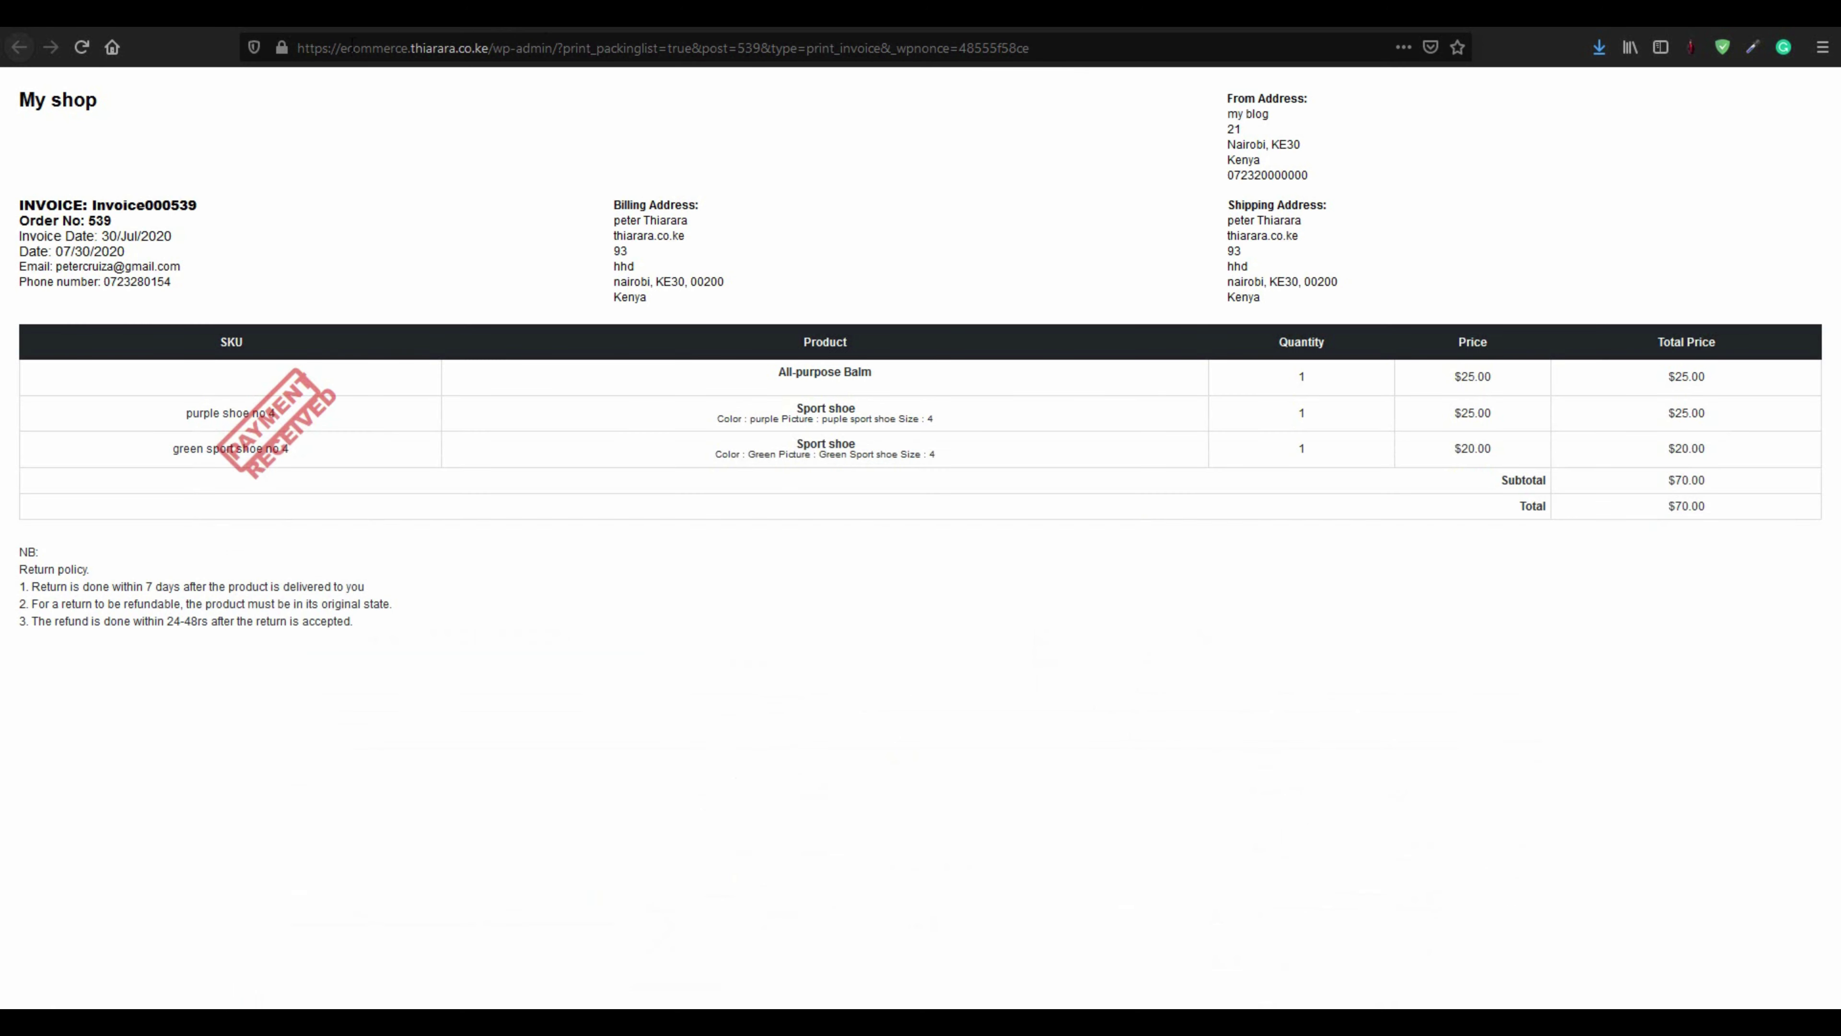
key(ctrl+w)
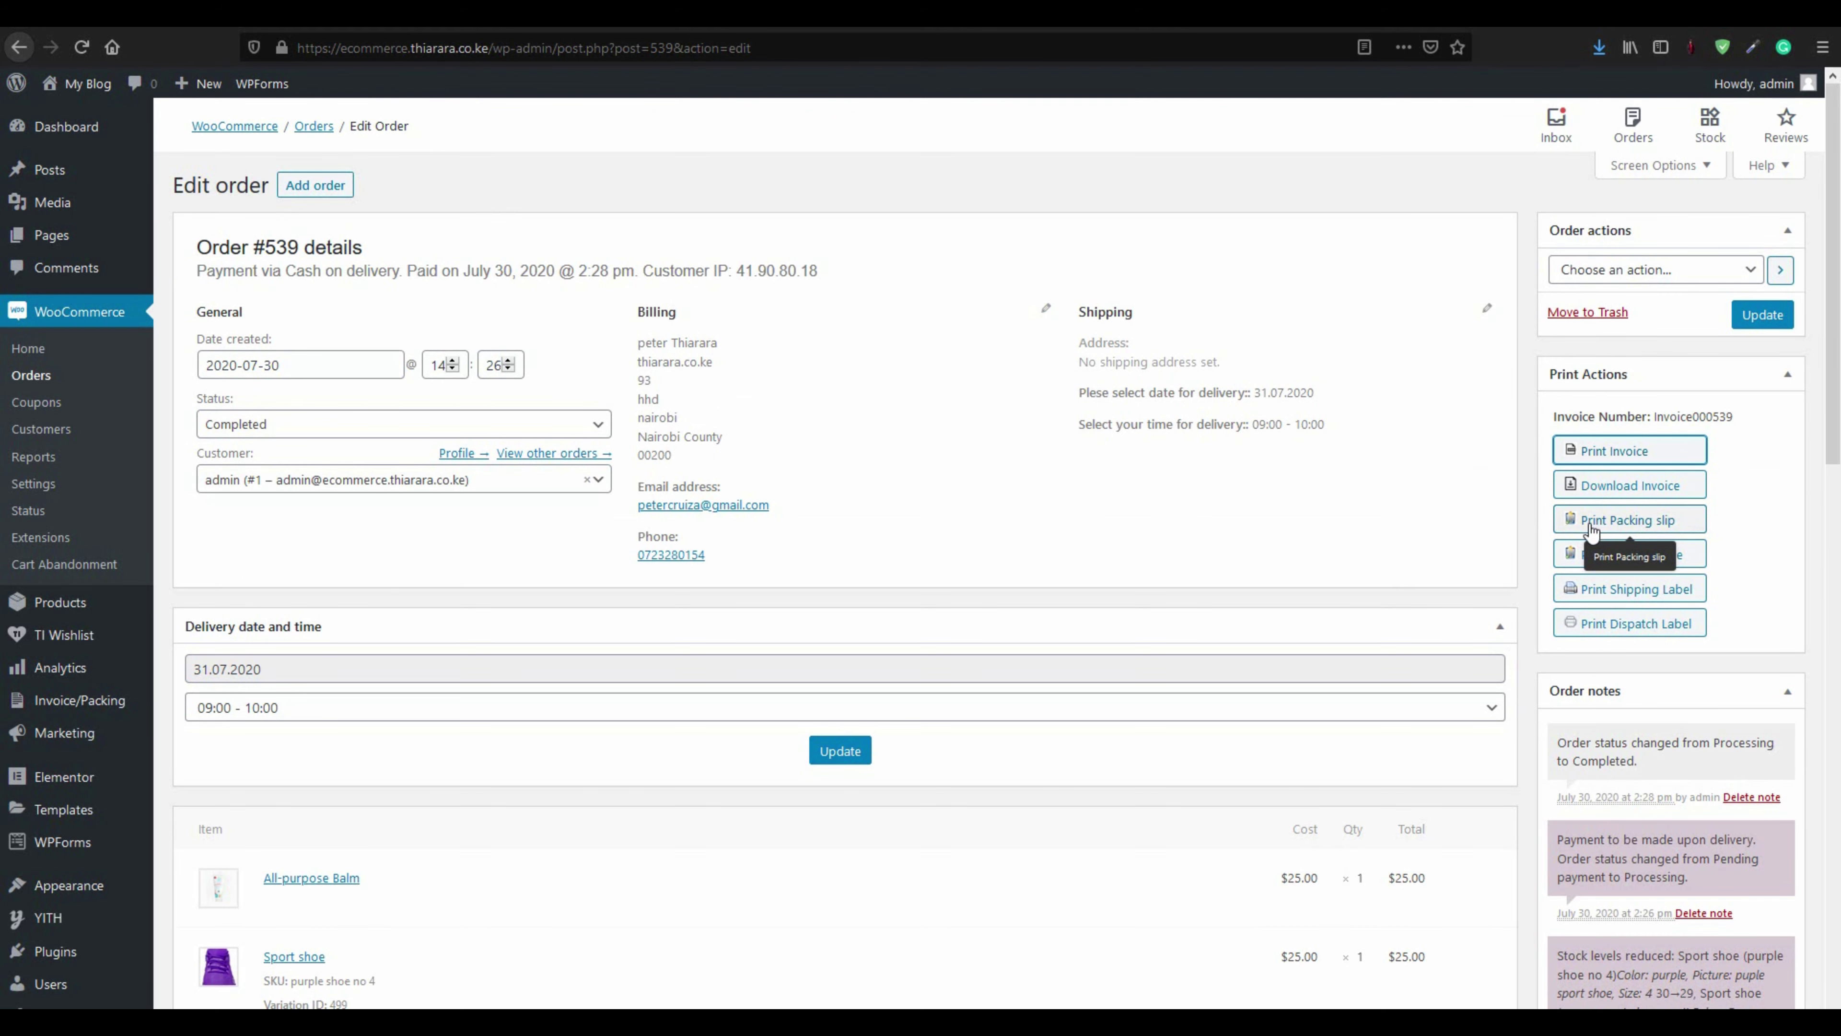
click(1613, 528)
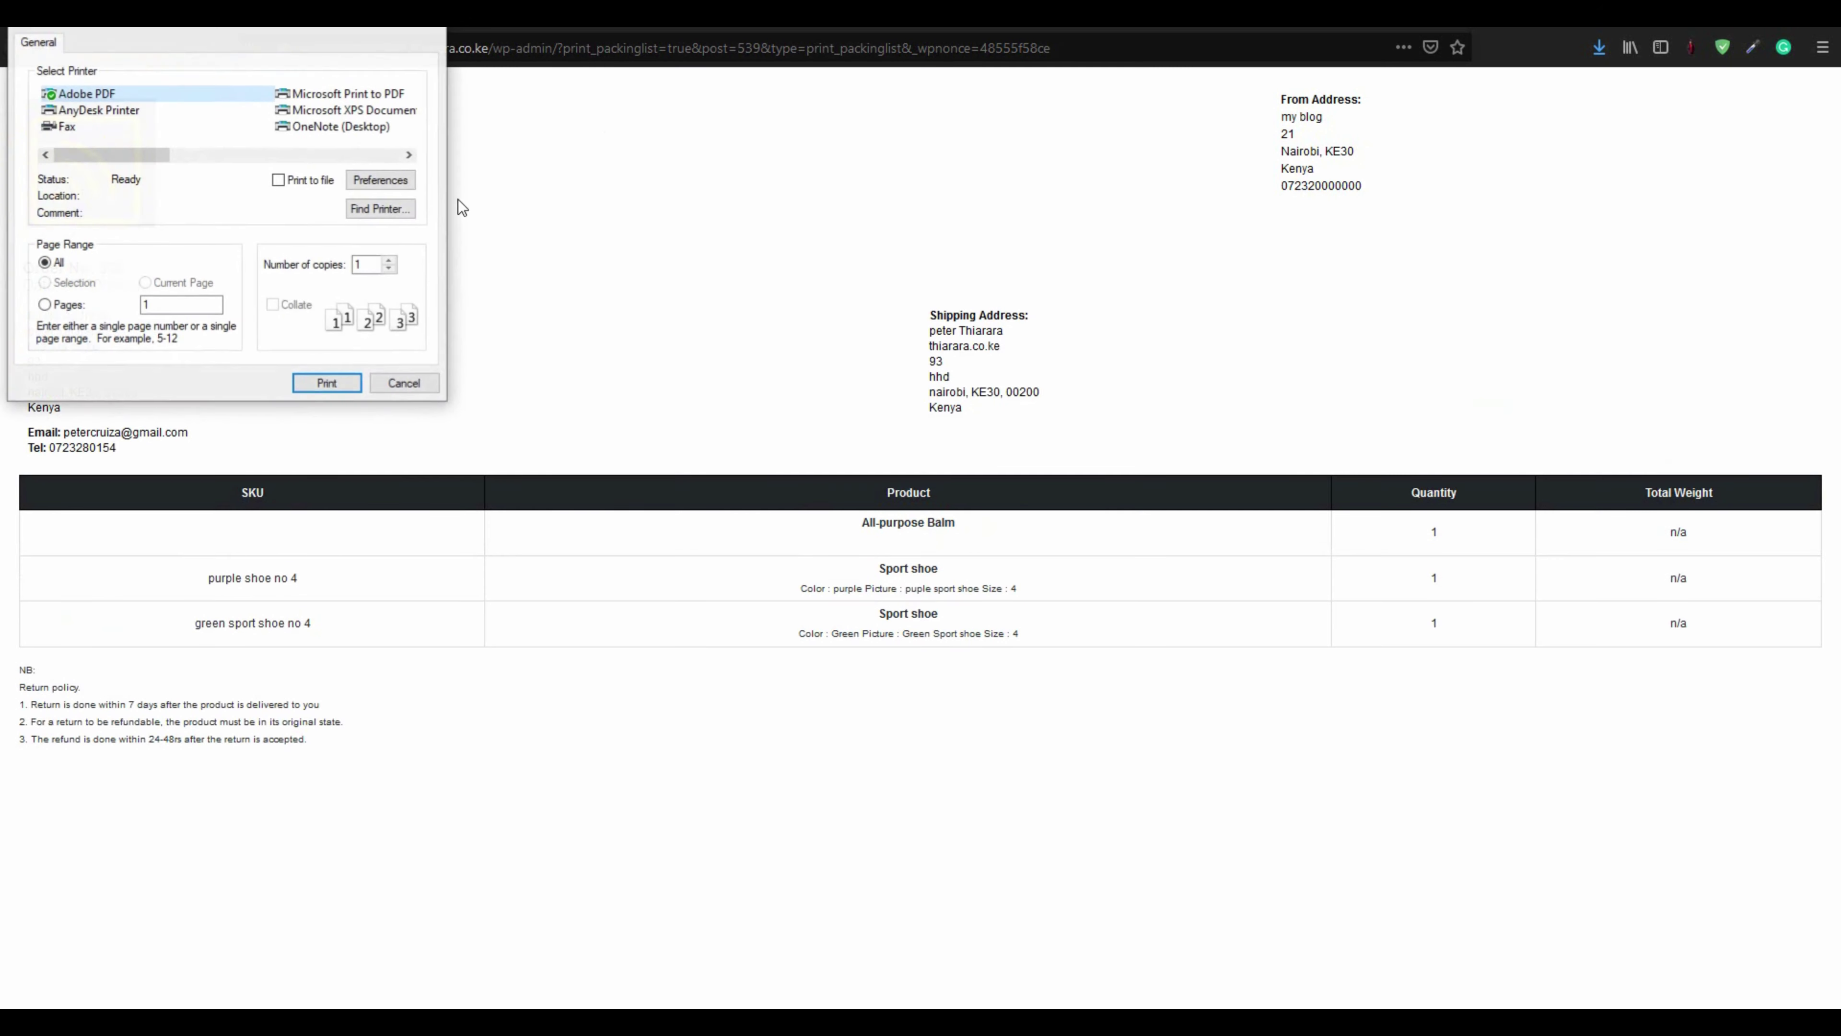
click(323, 382)
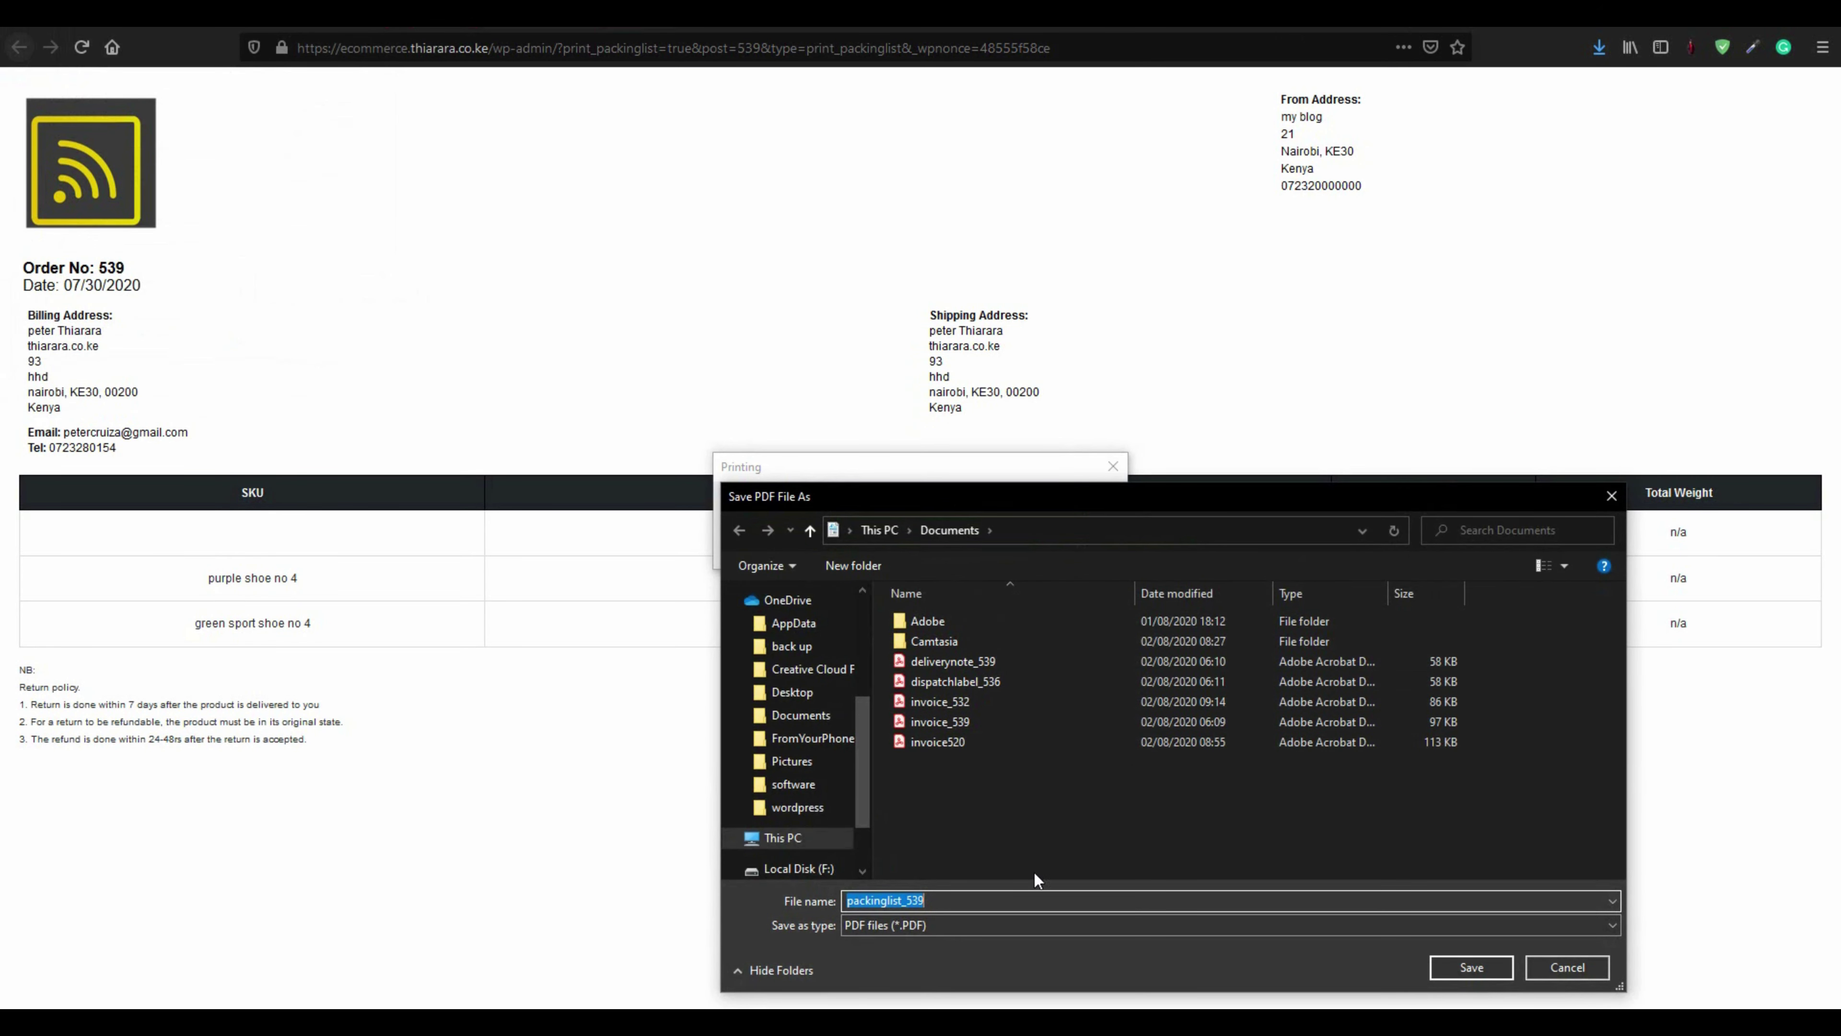
click(940, 897)
click(1470, 967)
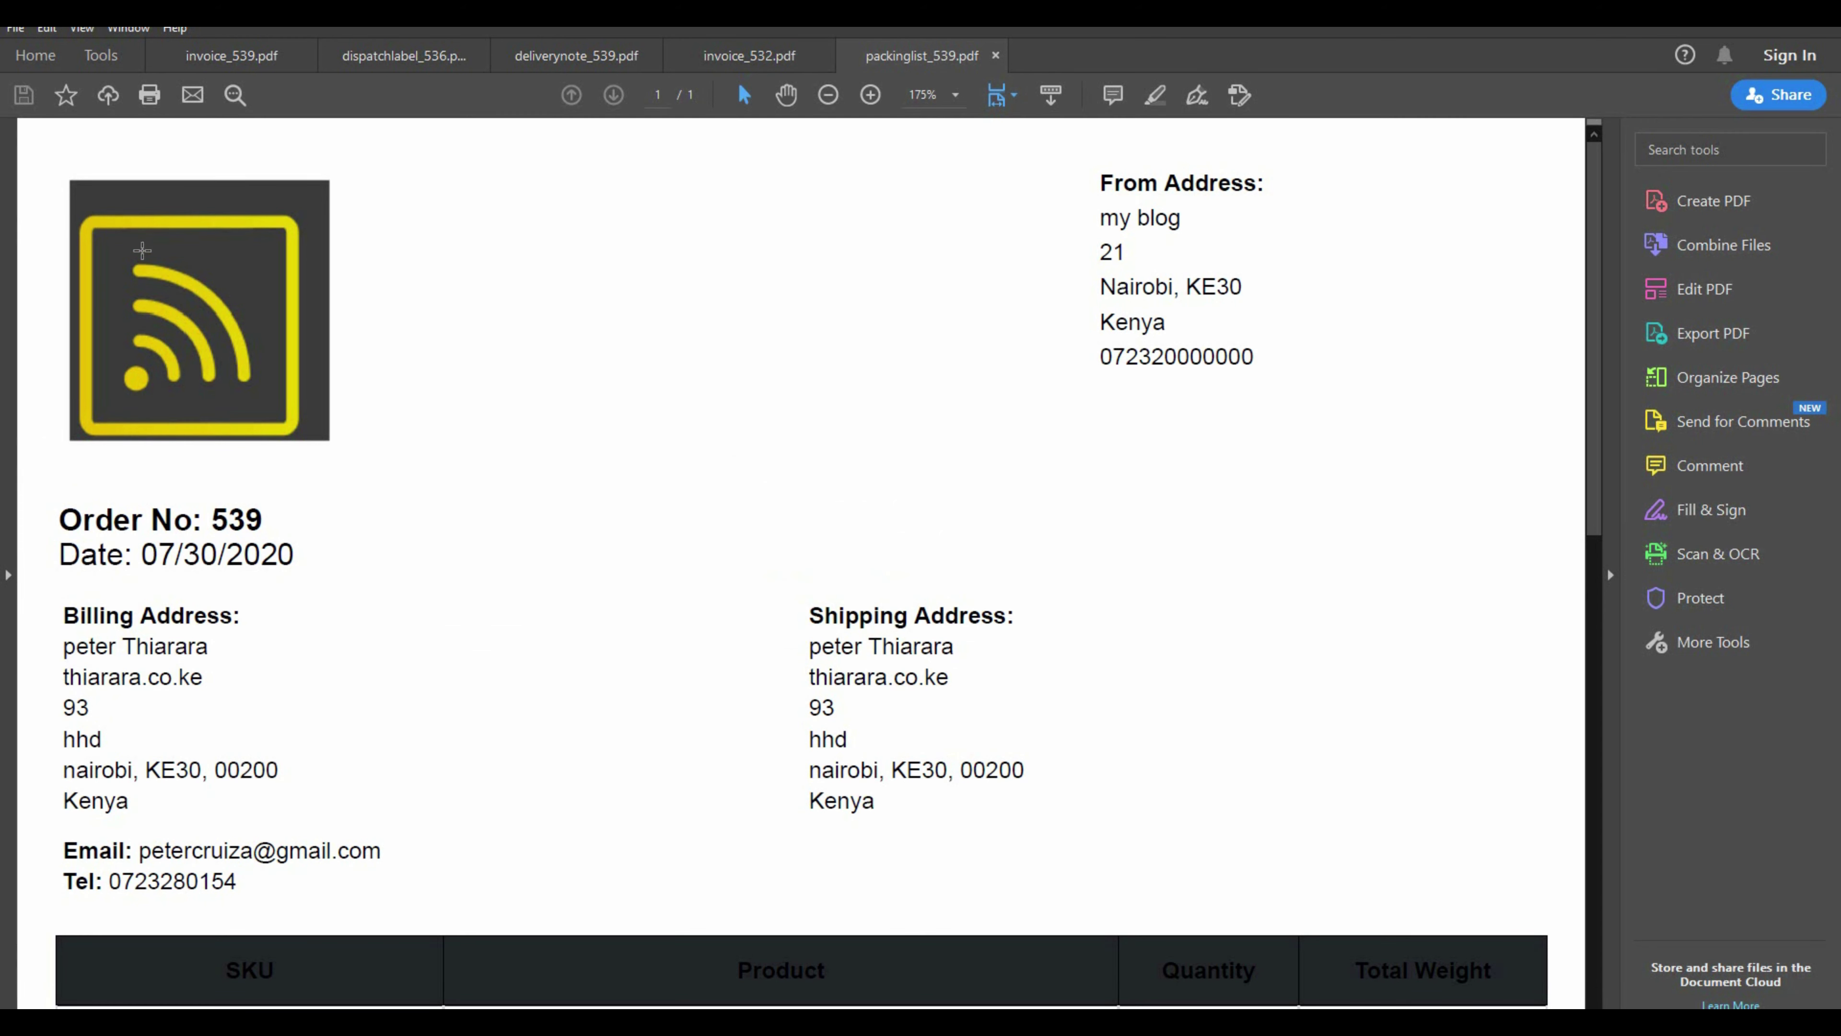
Examine the packing slip PDF, checking the logo, order number, date, customer contact details and shipping address
drag(171, 164, 348, 438)
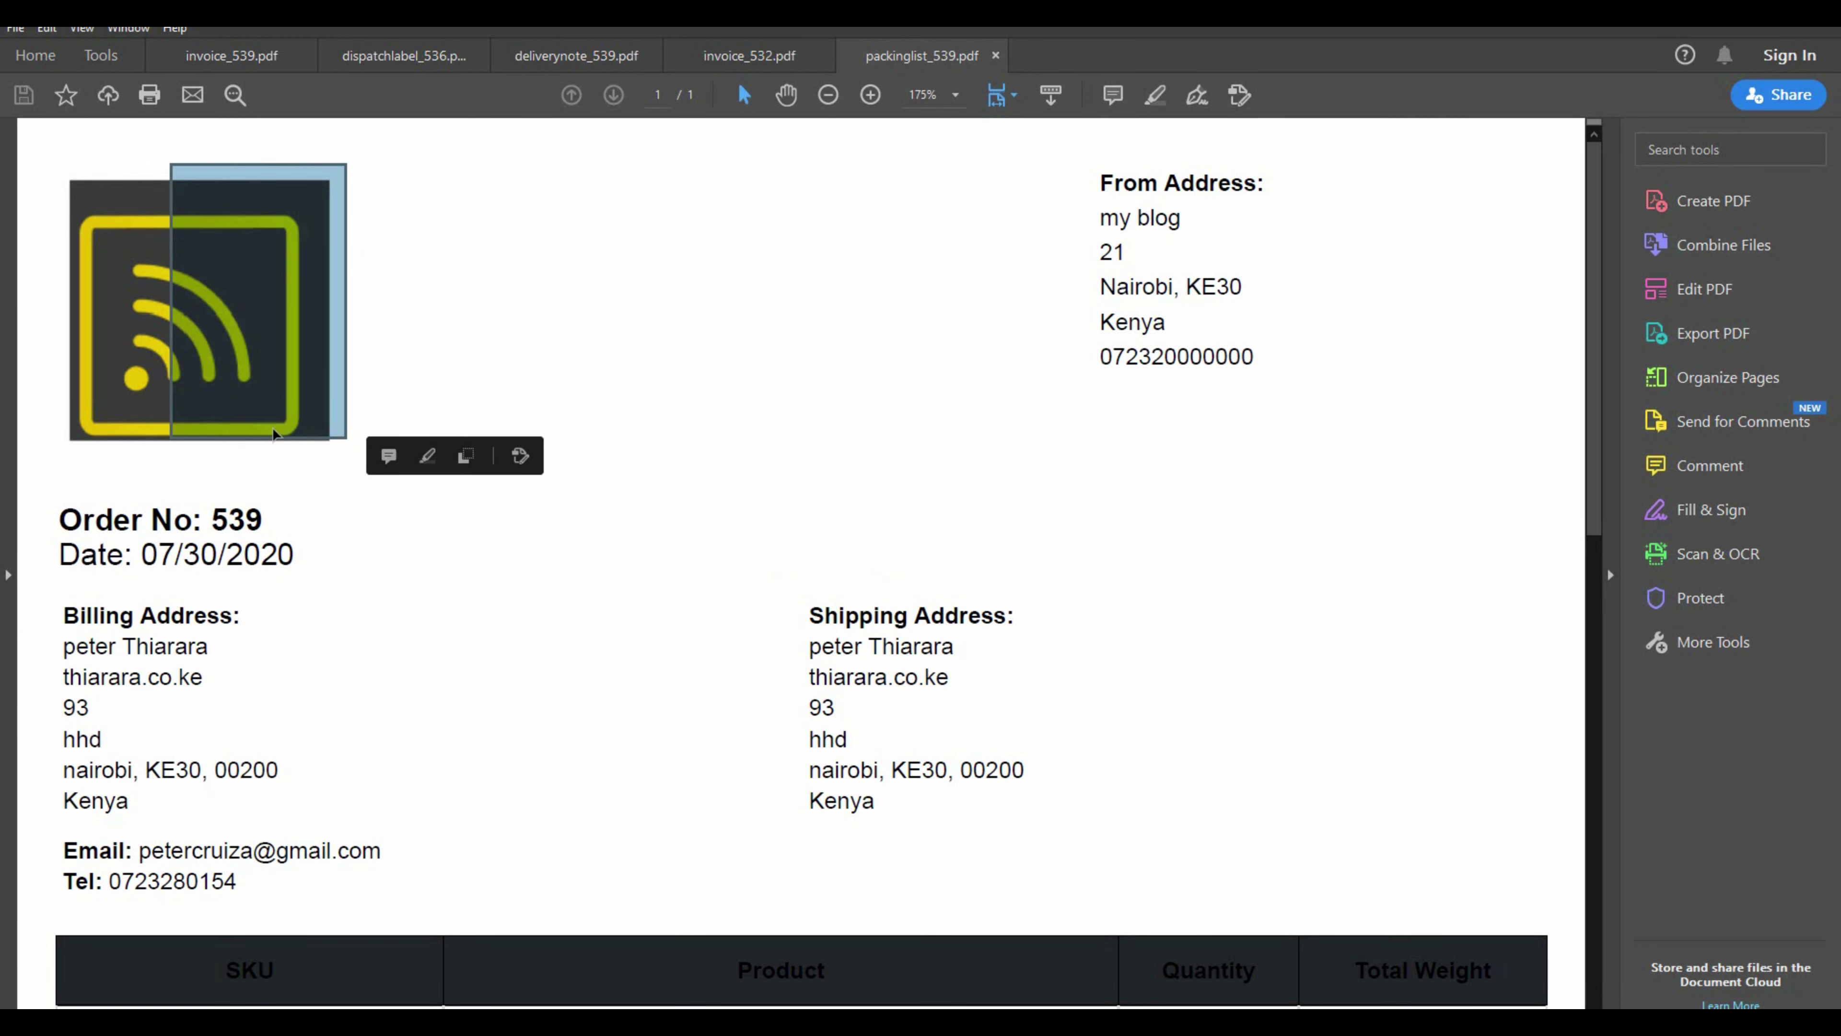
click(536, 354)
drag(56, 517, 262, 522)
drag(57, 572, 311, 559)
scroll(326, 573, down, 2)
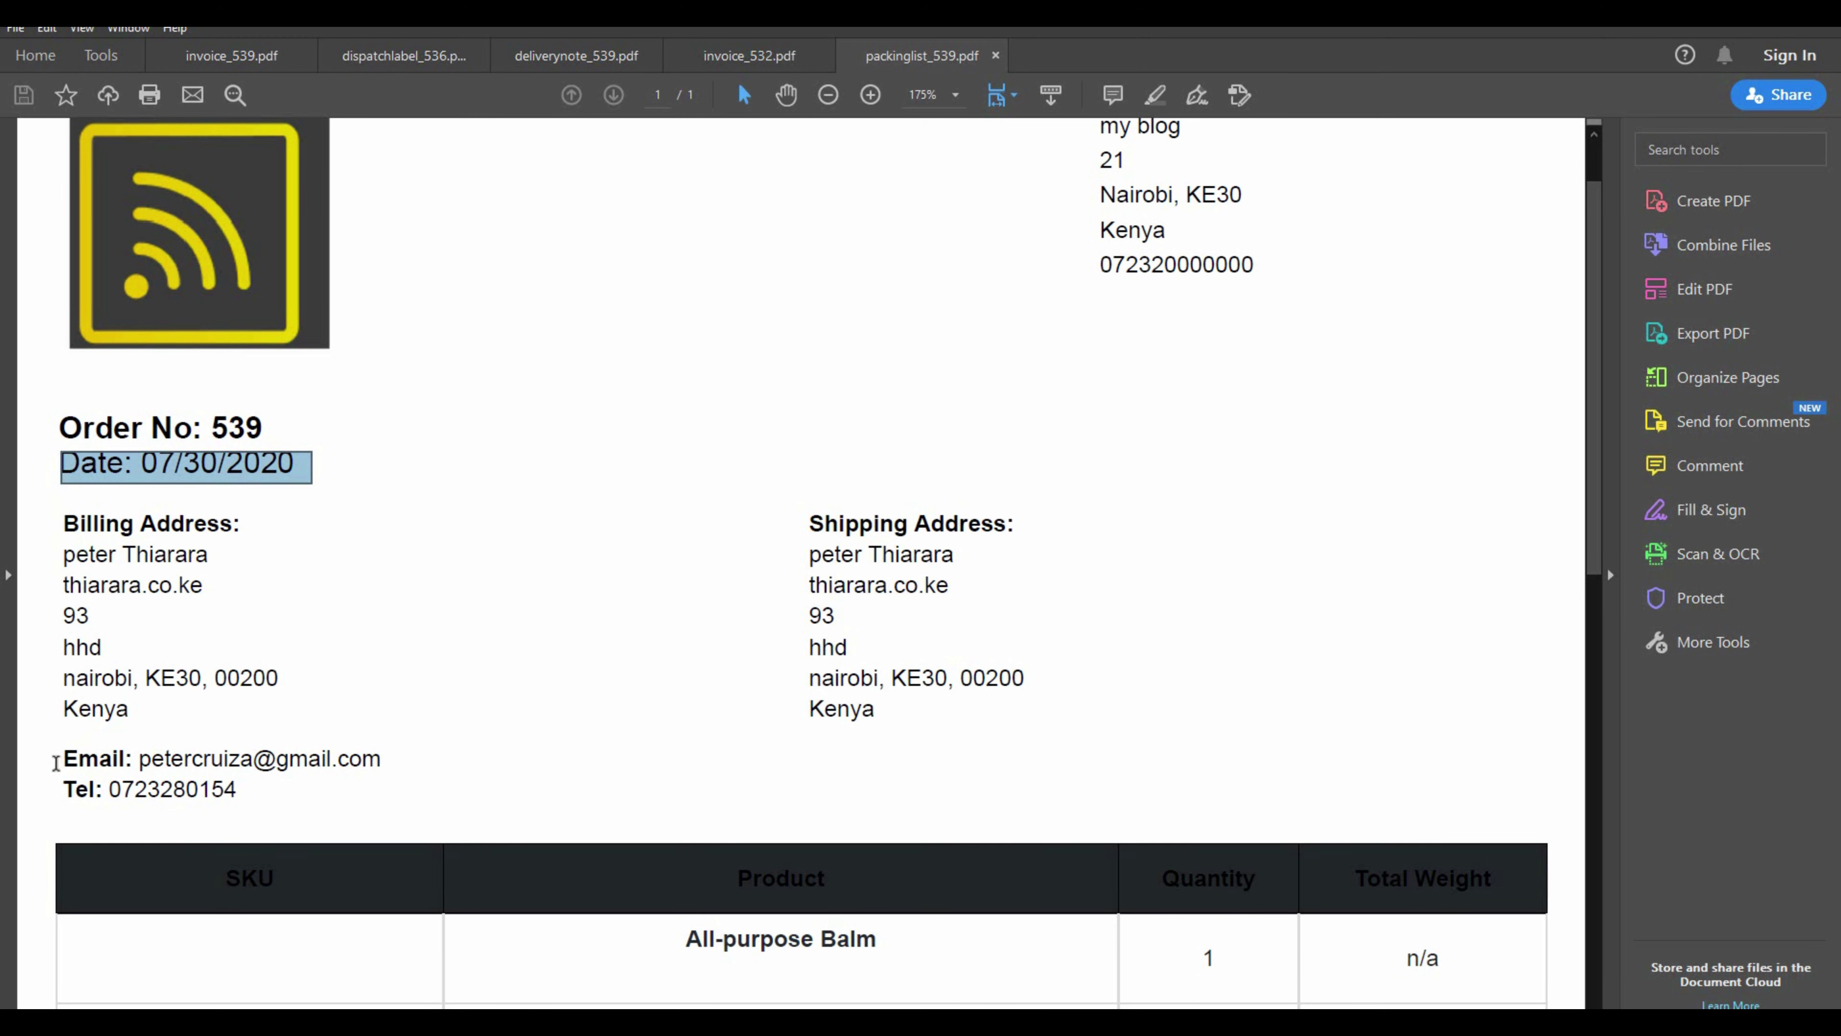
drag(72, 789, 338, 792)
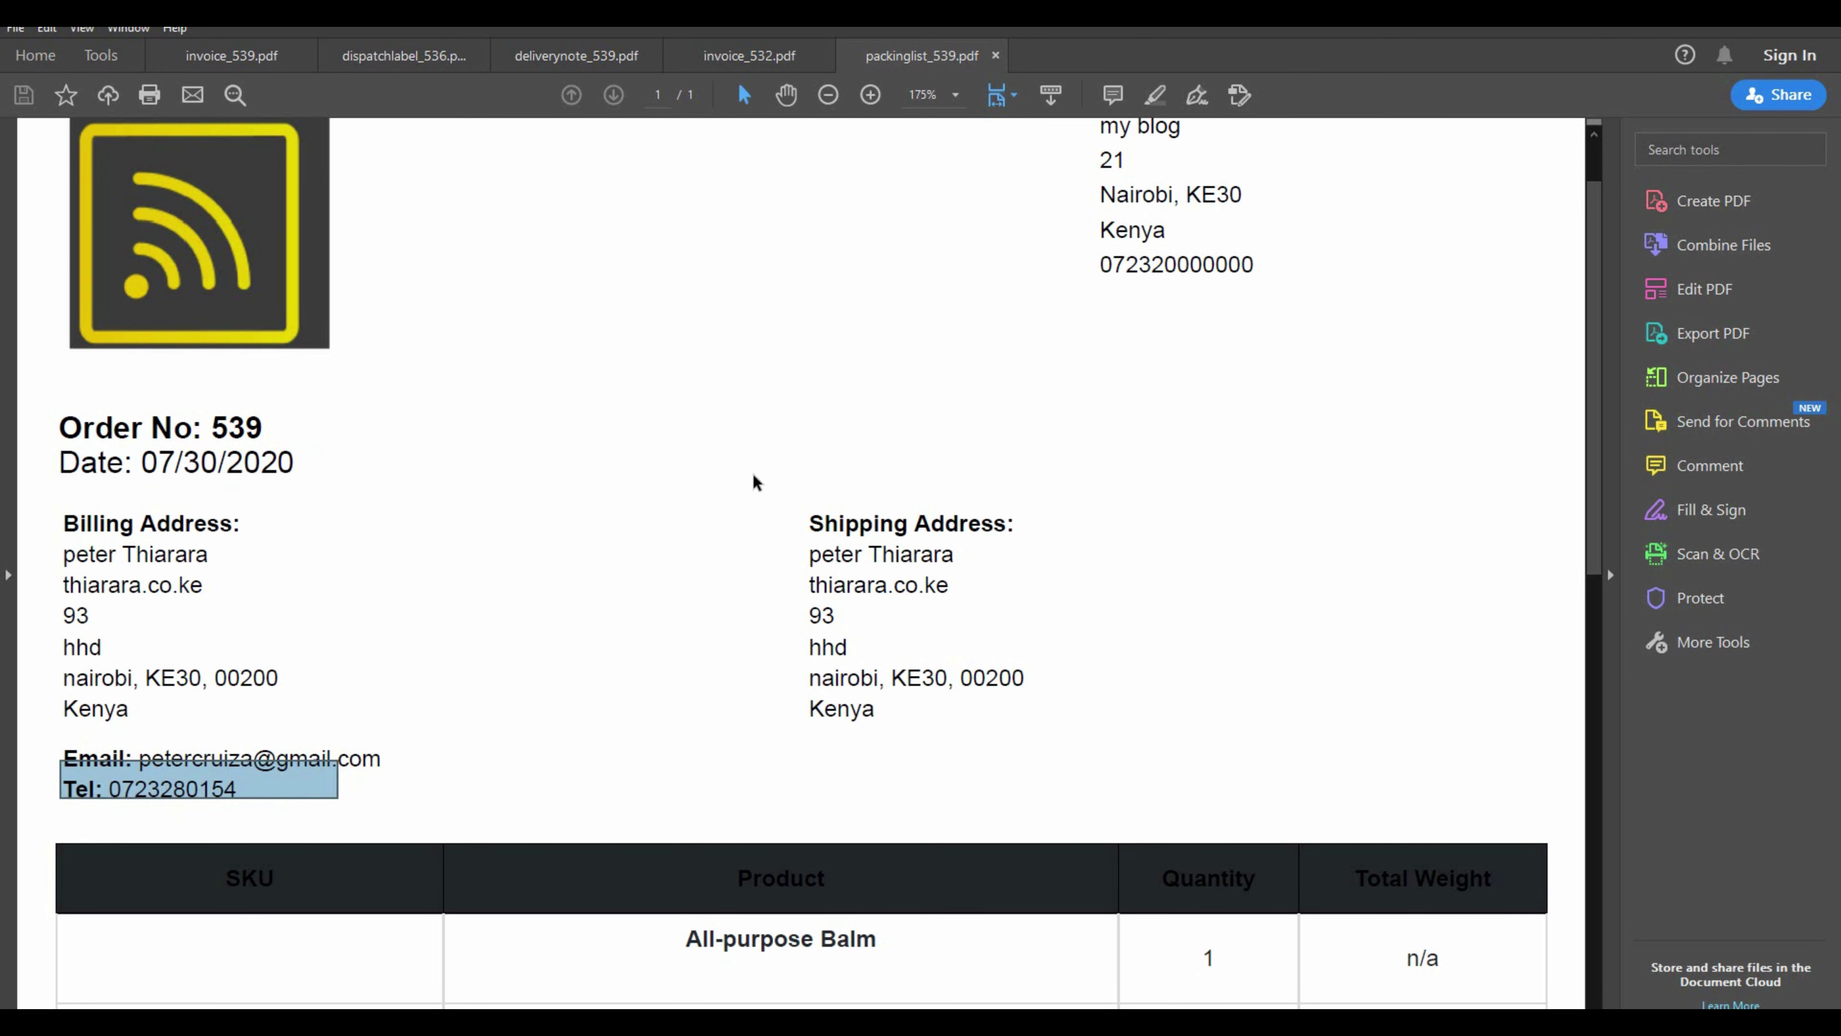
drag(753, 474, 1086, 727)
scroll(1033, 694, up, 2)
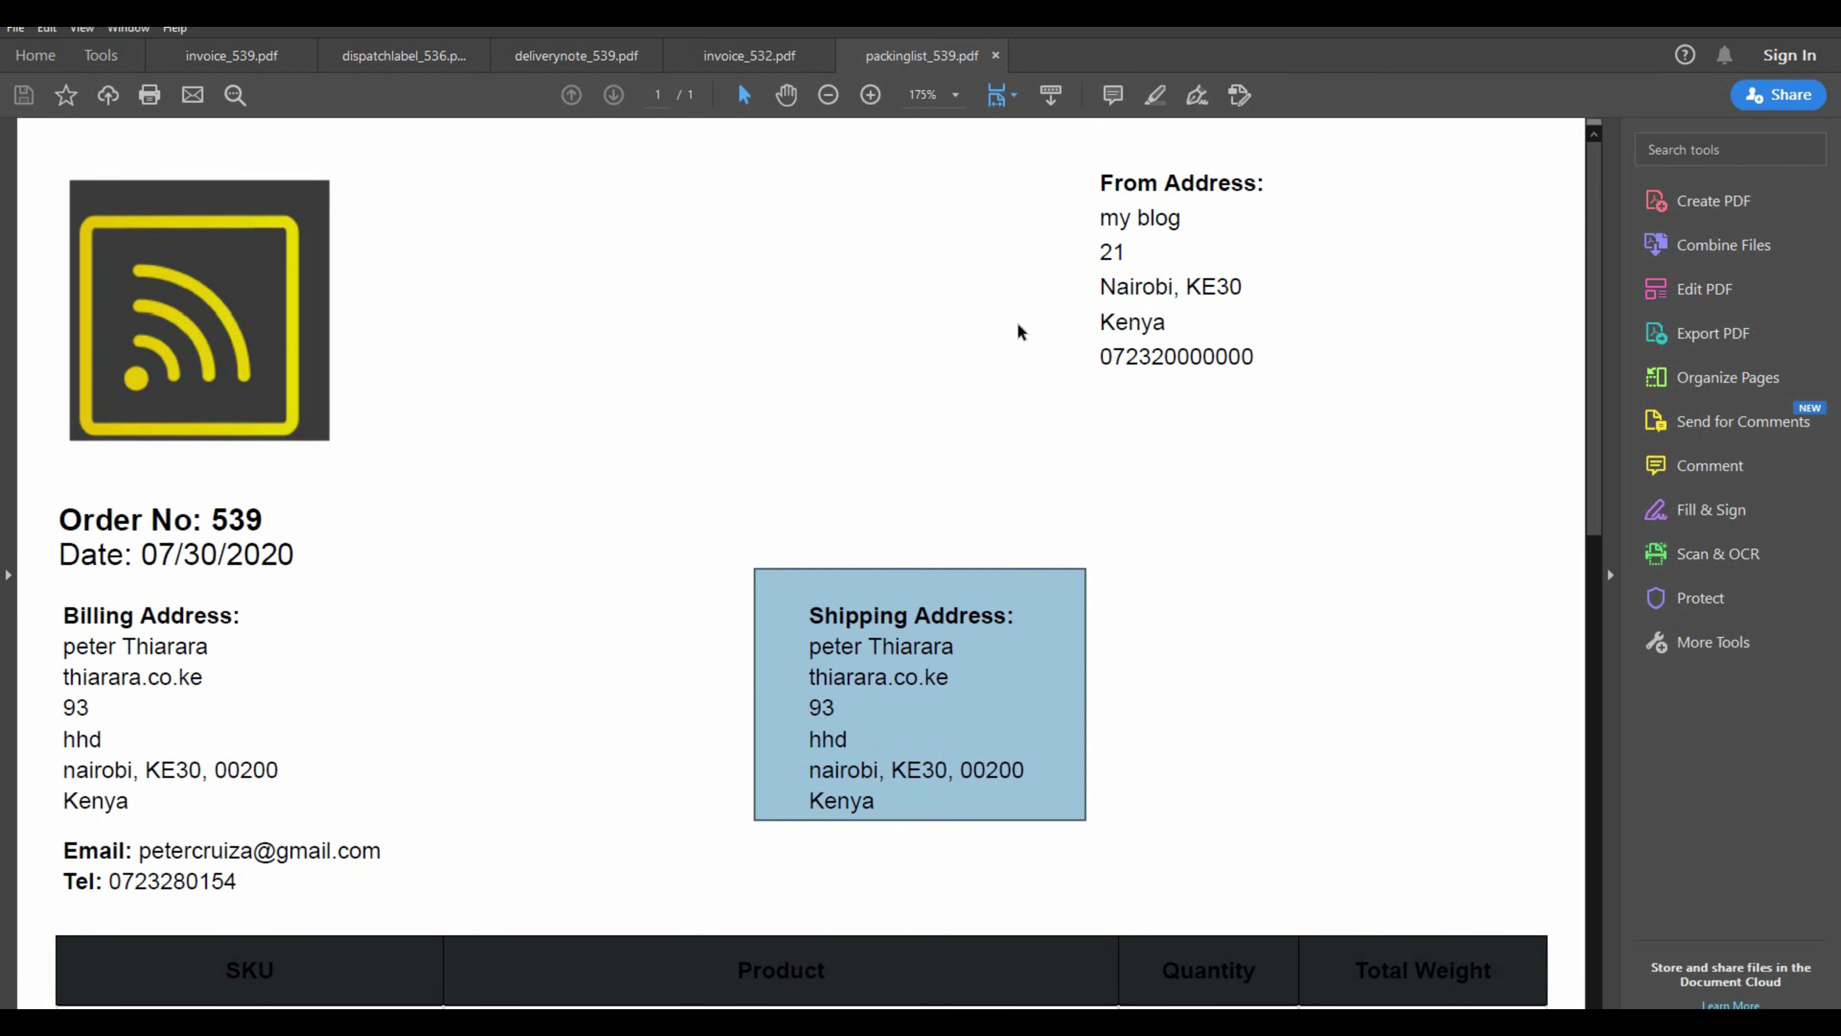
Examine the rest of the packing slip PDF, checking the sender address, product SKUs, variation details, quantities, weights and return policy footer
drag(1071, 151, 1276, 400)
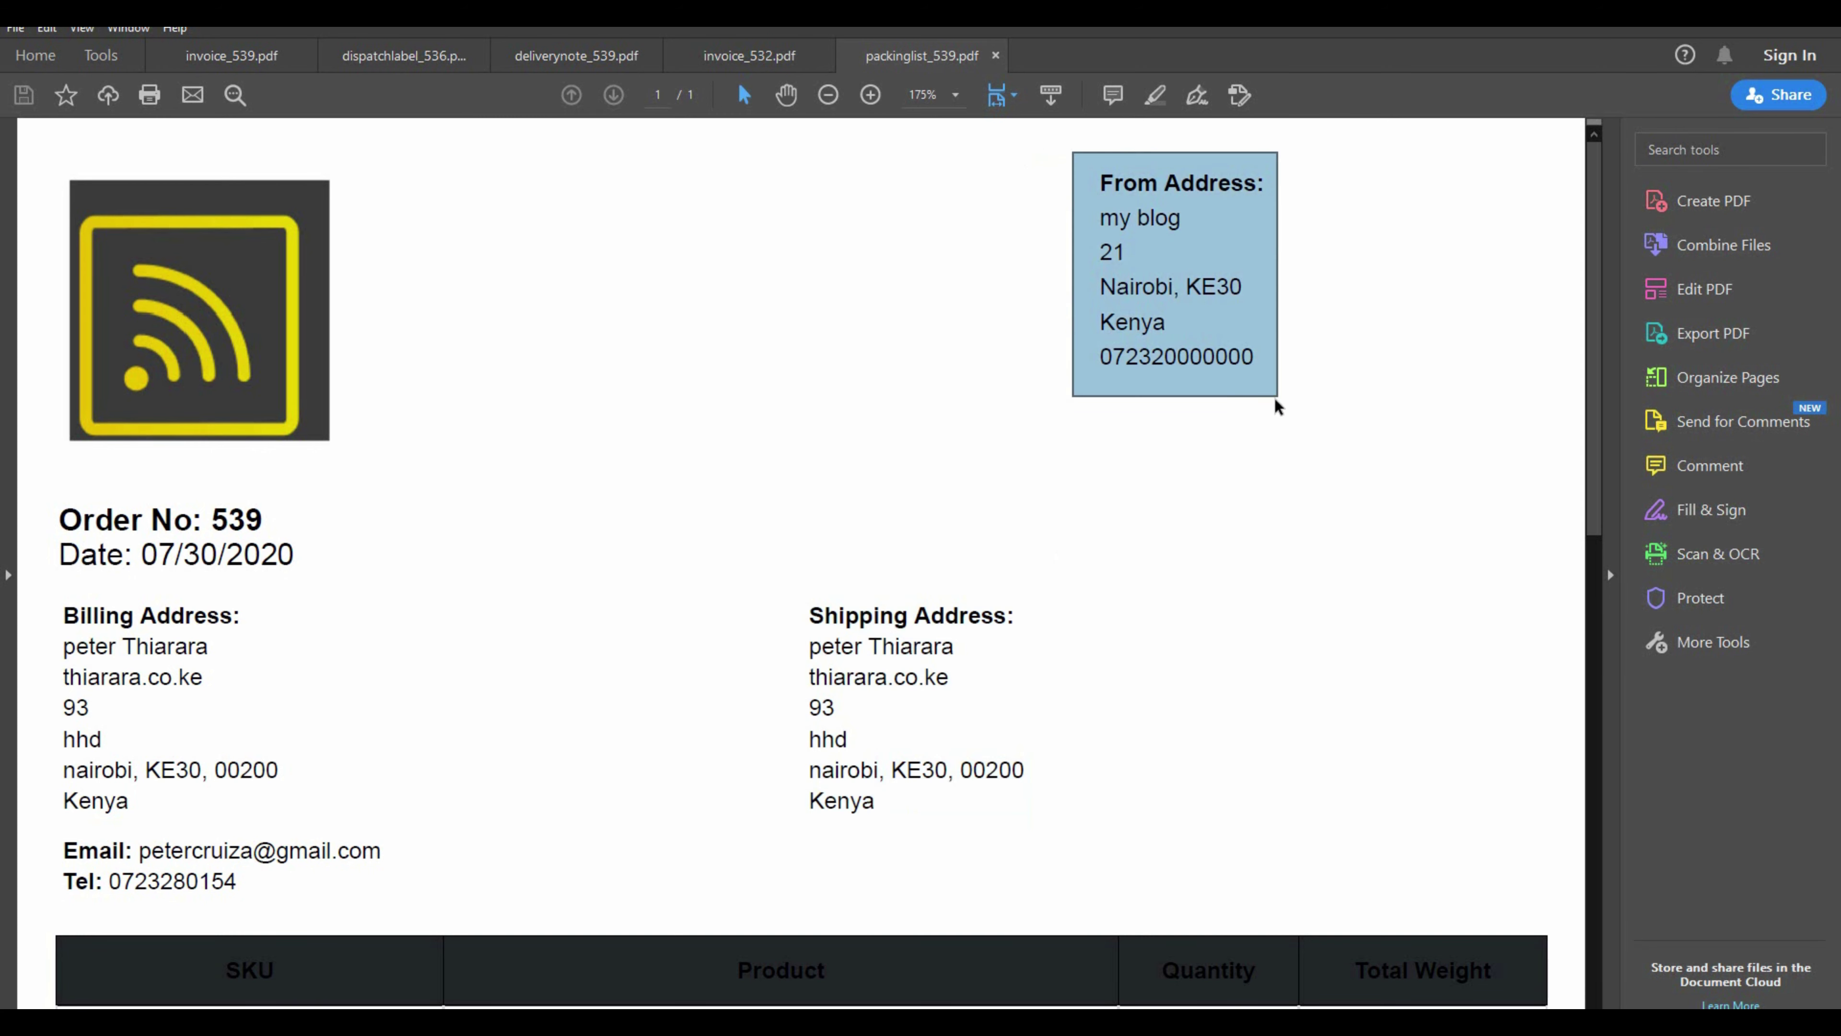
scroll(1039, 395, down, 8)
scroll(848, 445, down, 4)
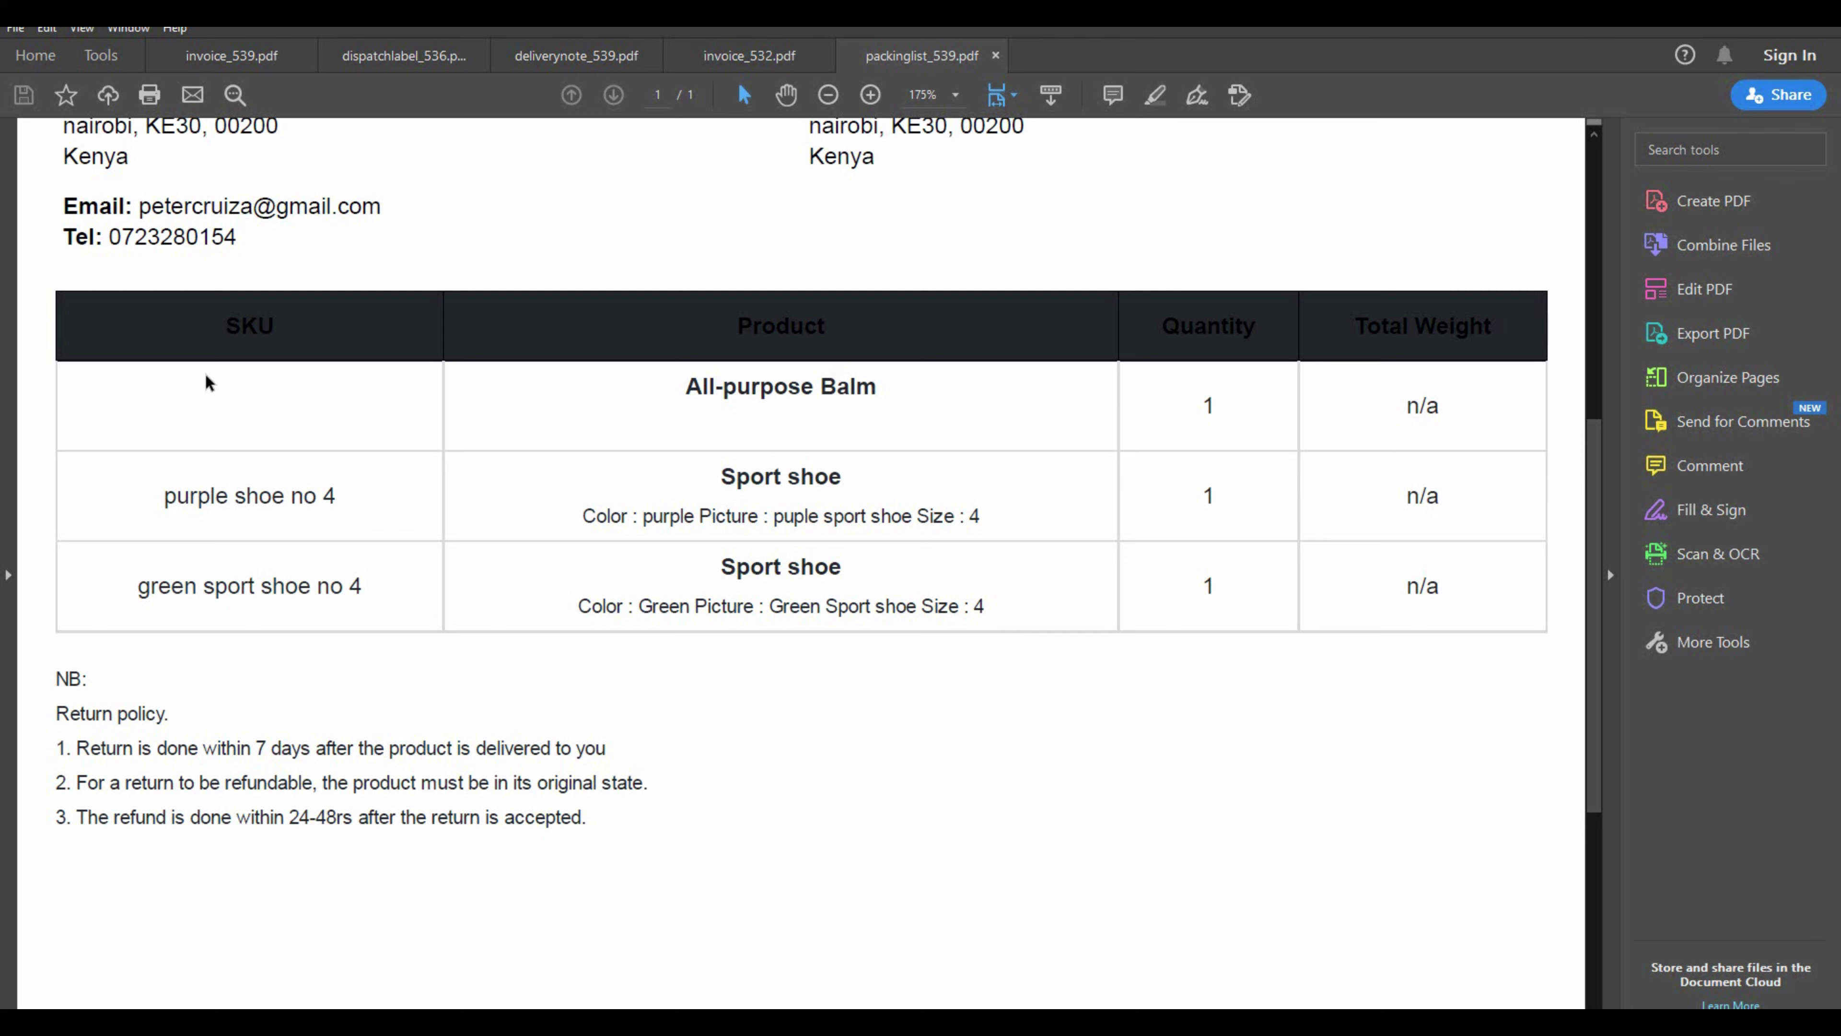
drag(147, 475, 411, 626)
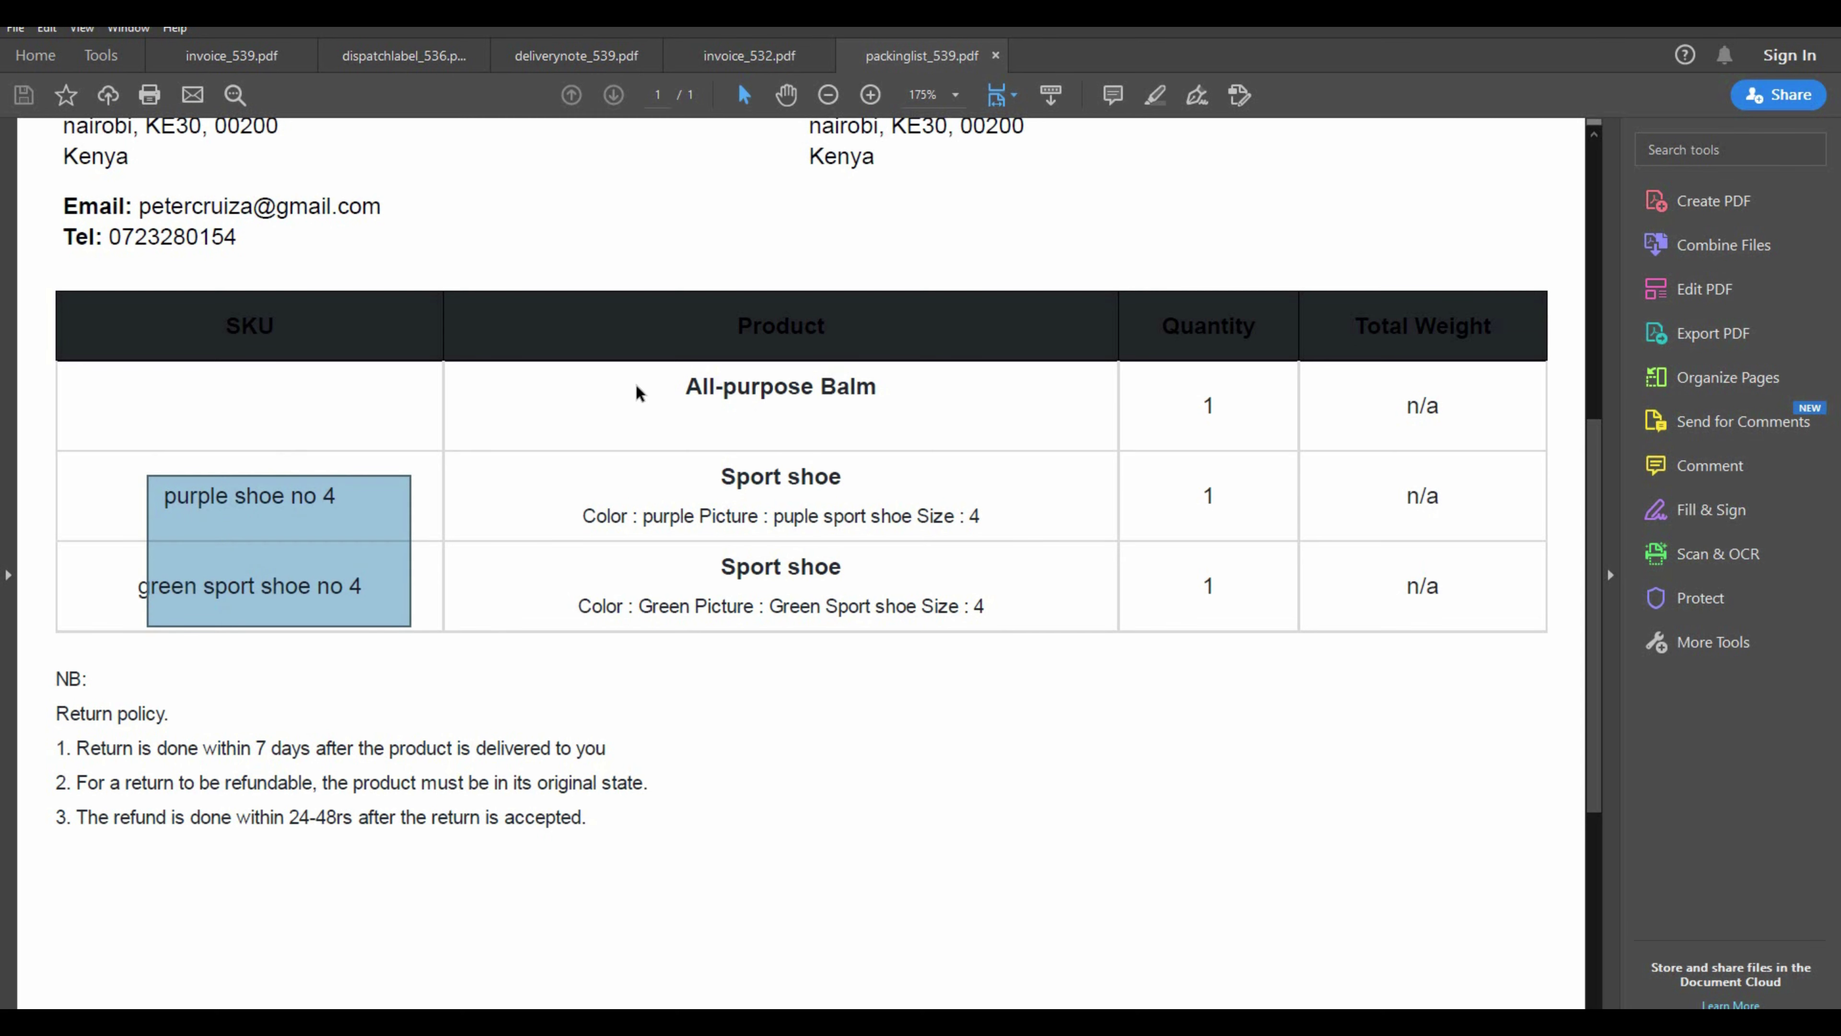
drag(576, 535, 984, 678)
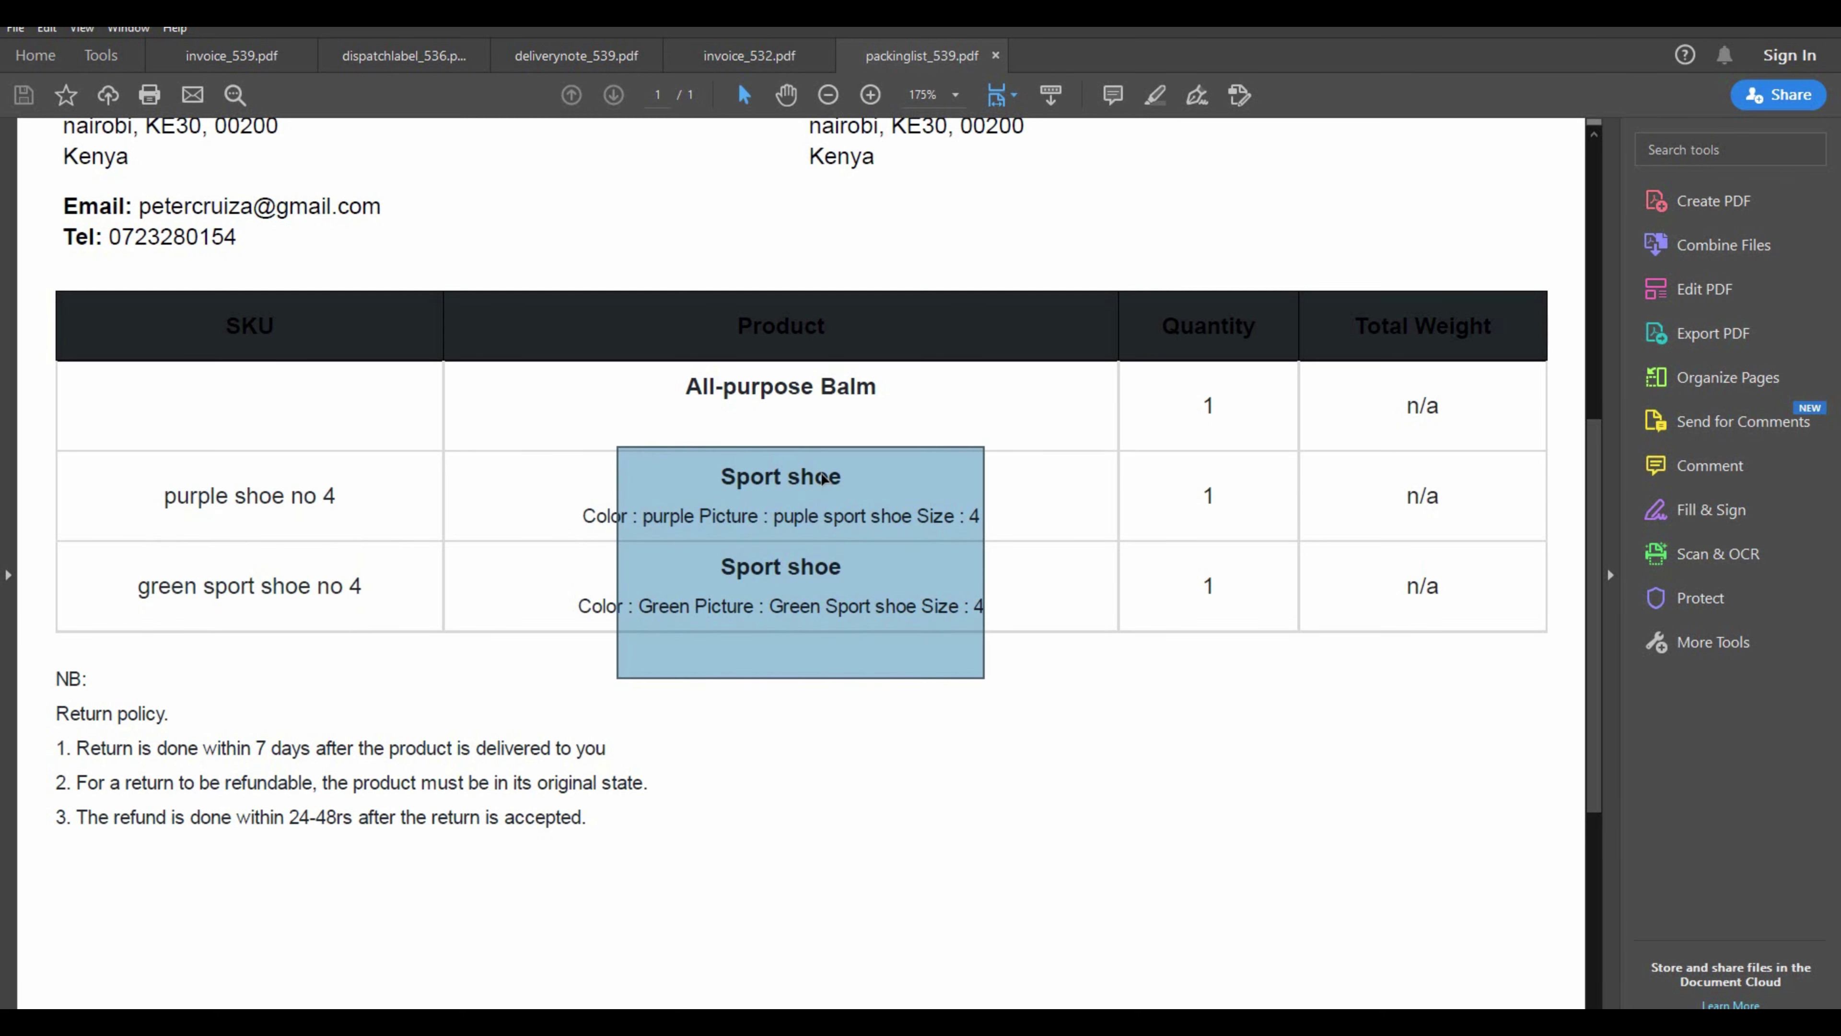
click(606, 518)
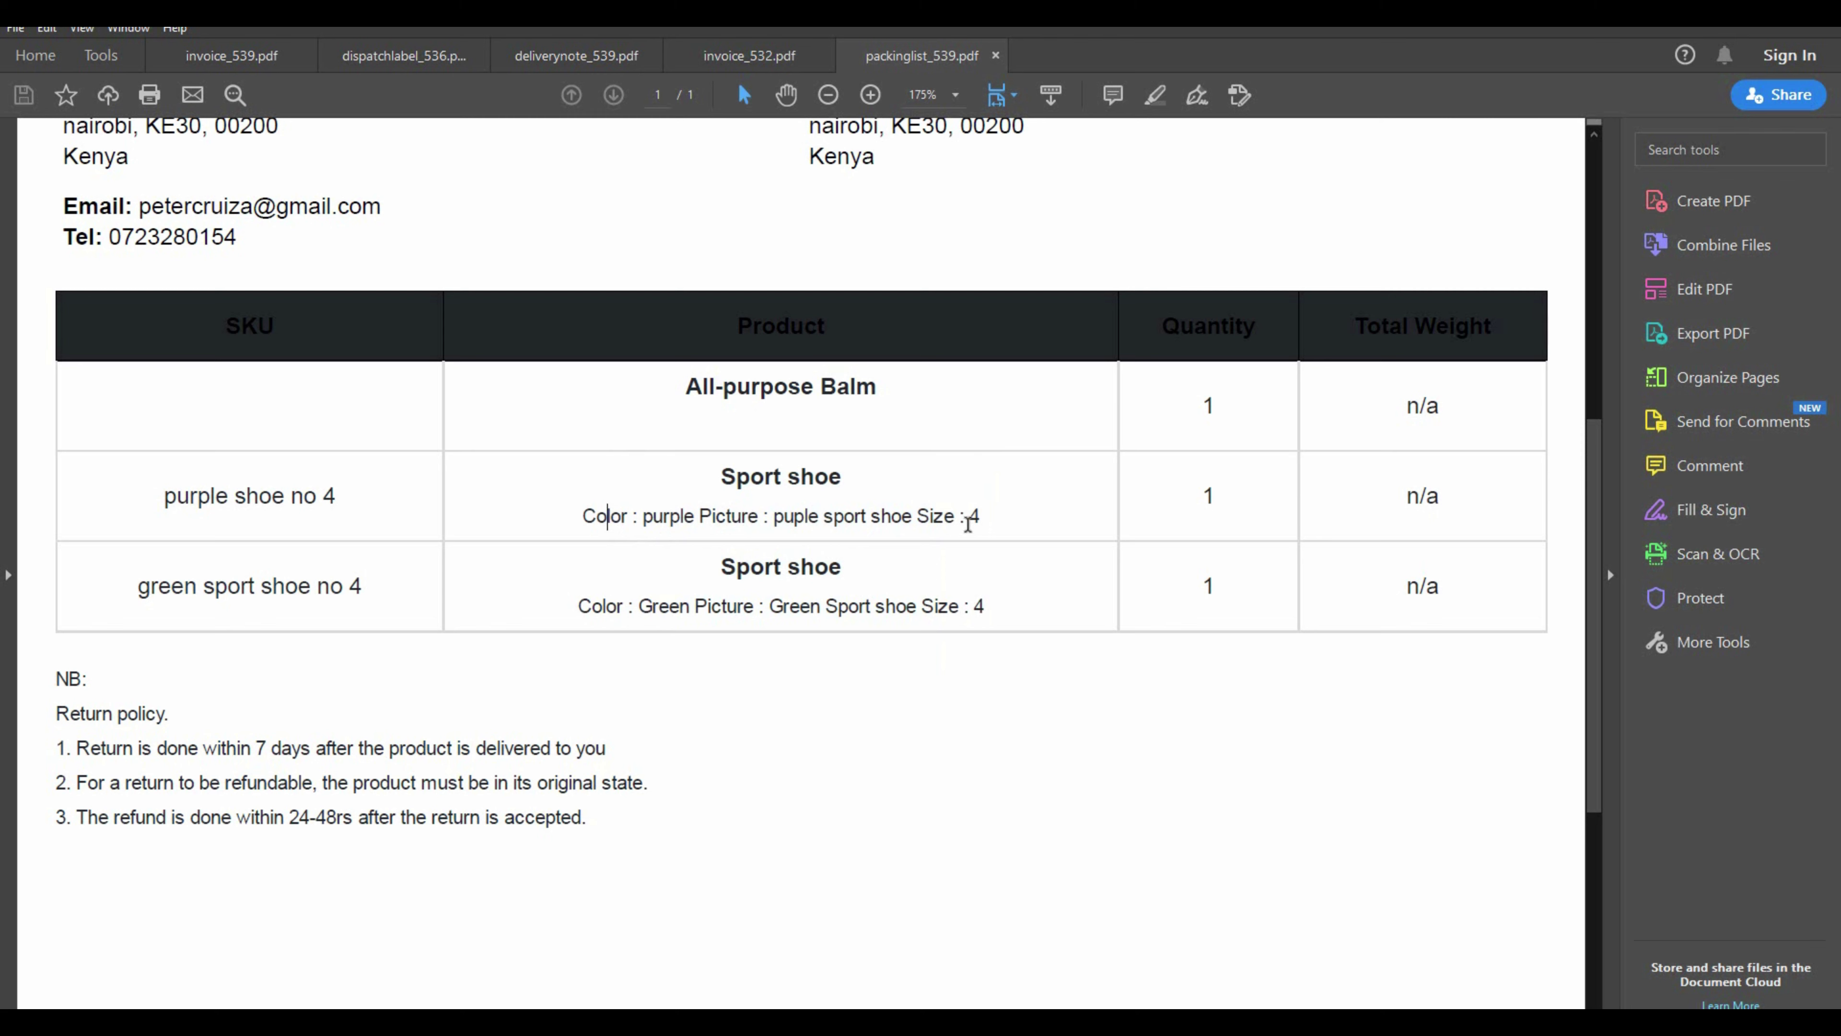
drag(580, 550, 1025, 652)
click(1157, 657)
drag(1207, 399, 1263, 647)
drag(1387, 404, 1469, 630)
click(878, 712)
drag(59, 659, 648, 901)
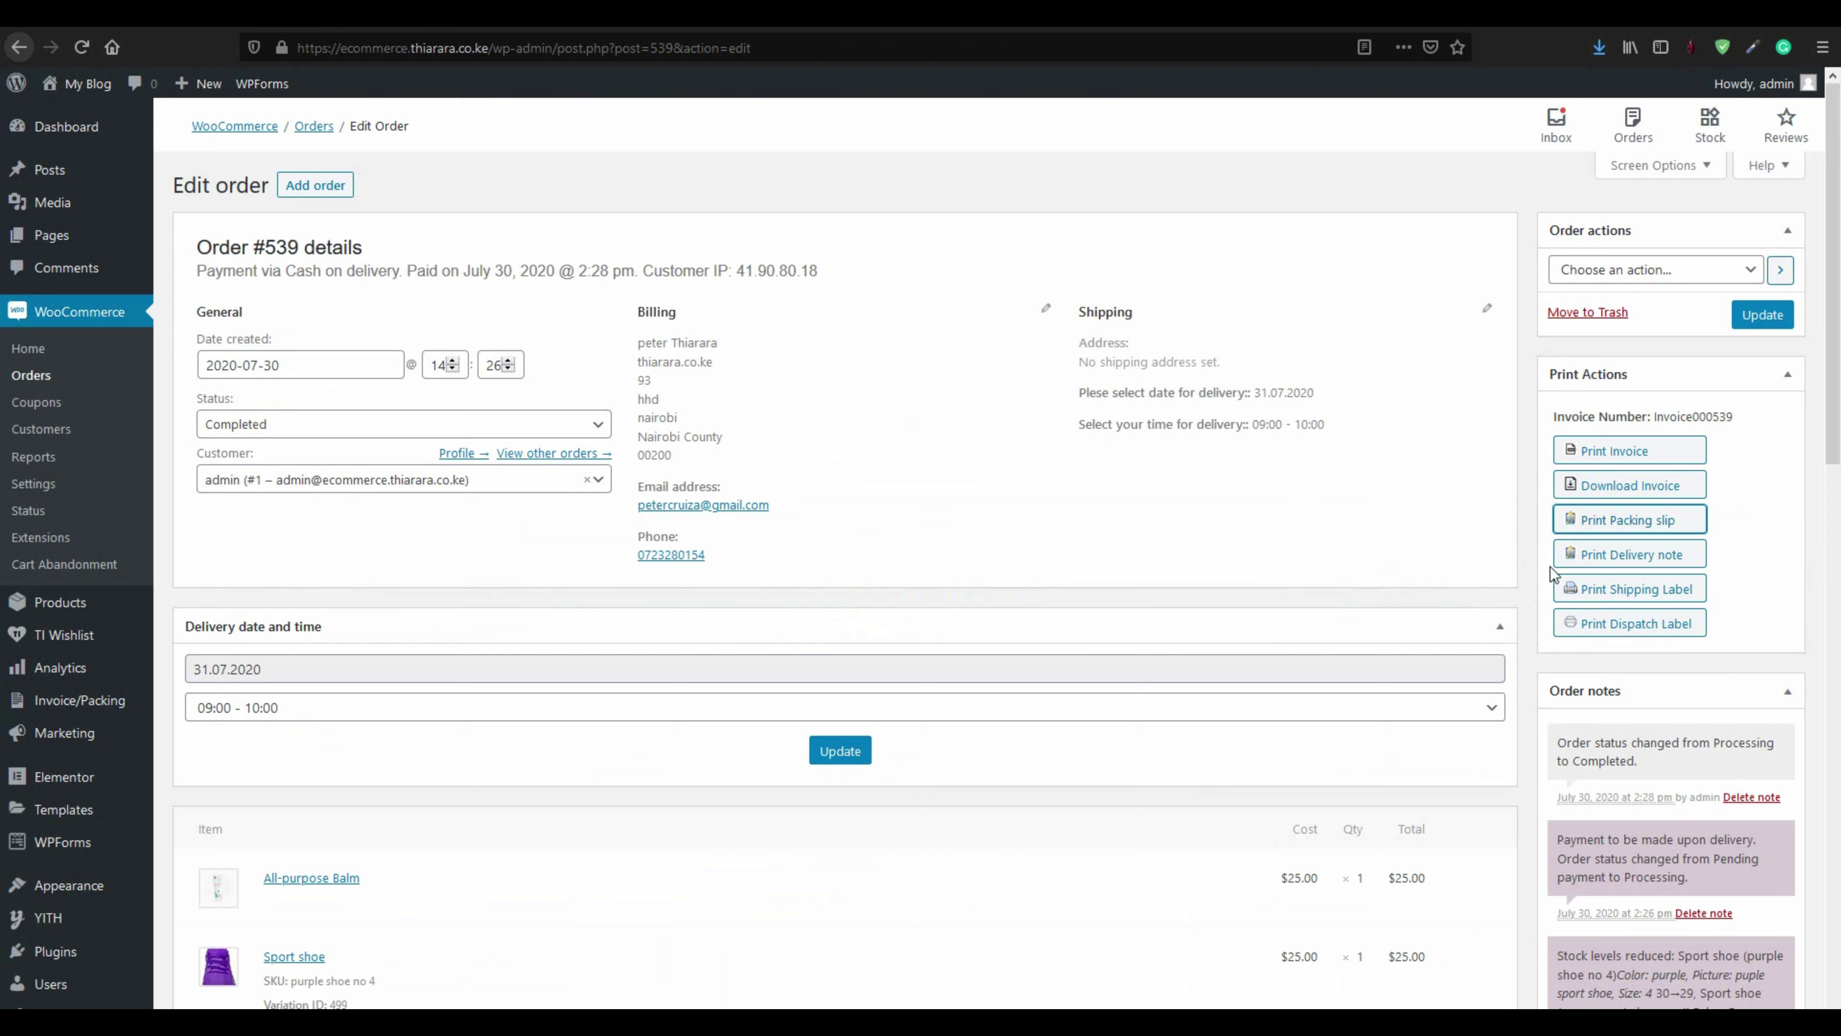
Print the order's delivery note with the Adobe PDF printer and save it as deliverynote_503
click(1617, 560)
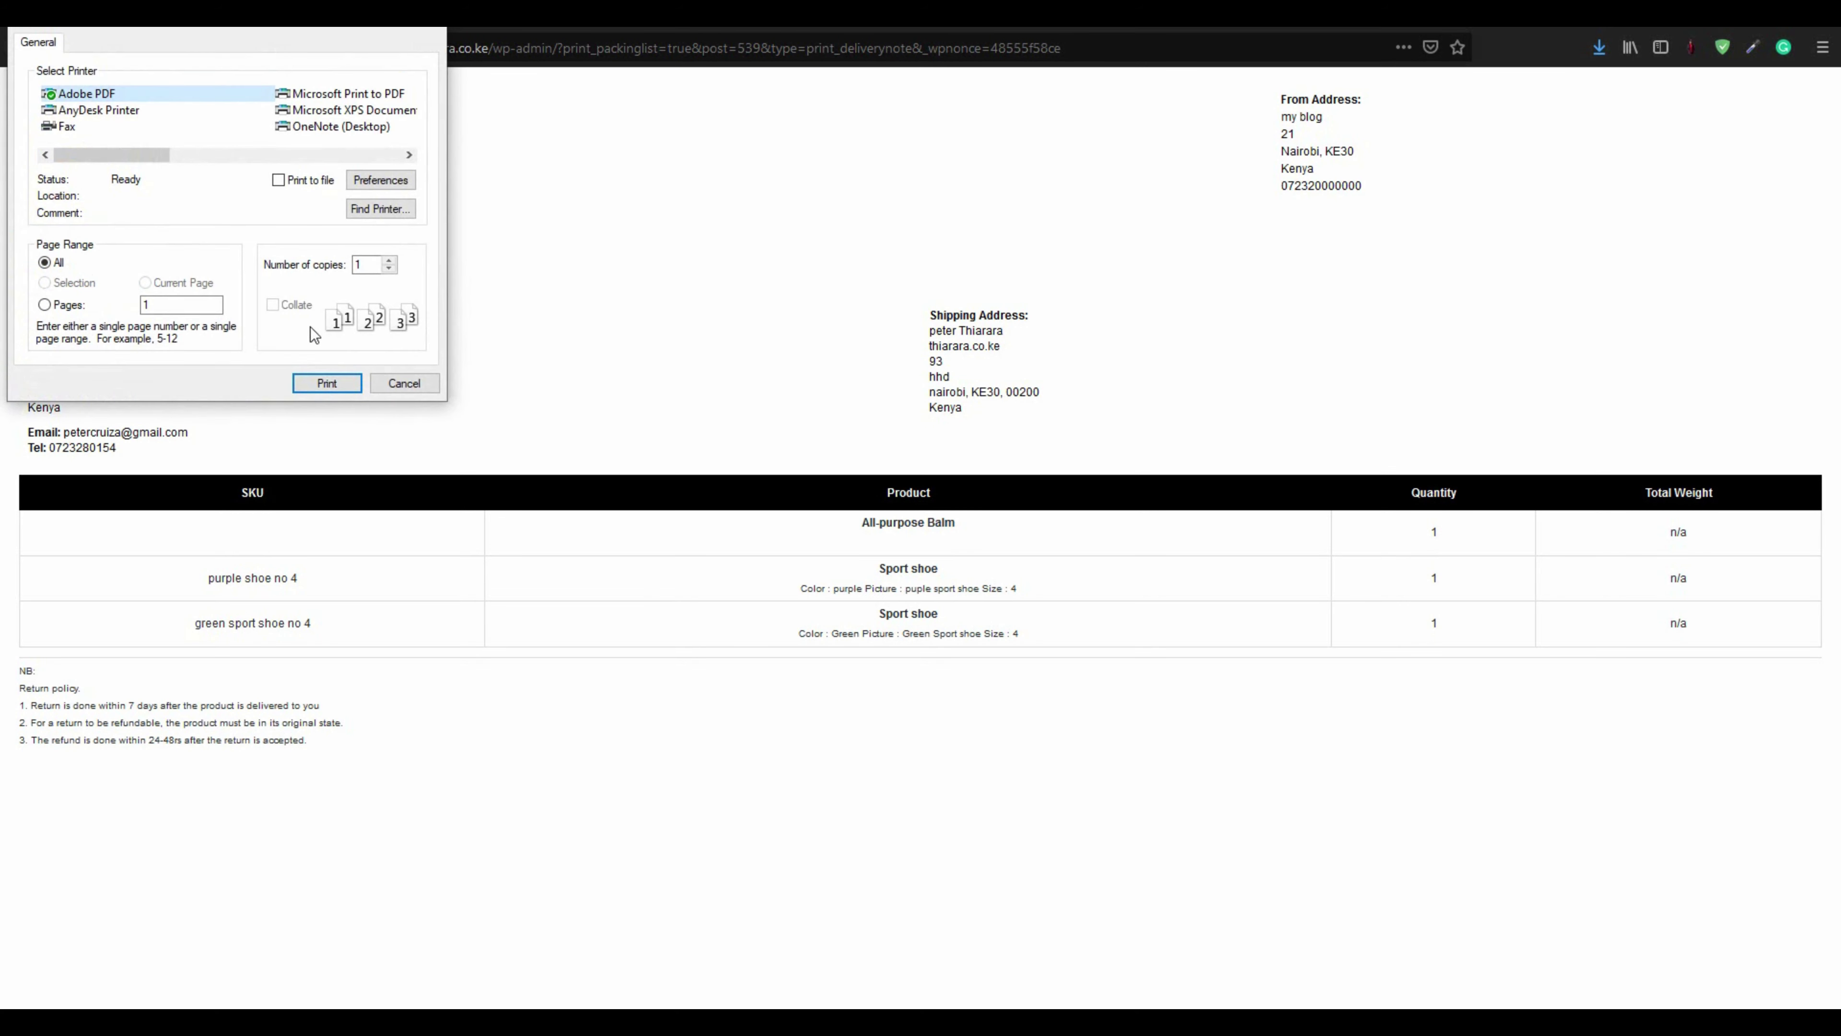
click(326, 382)
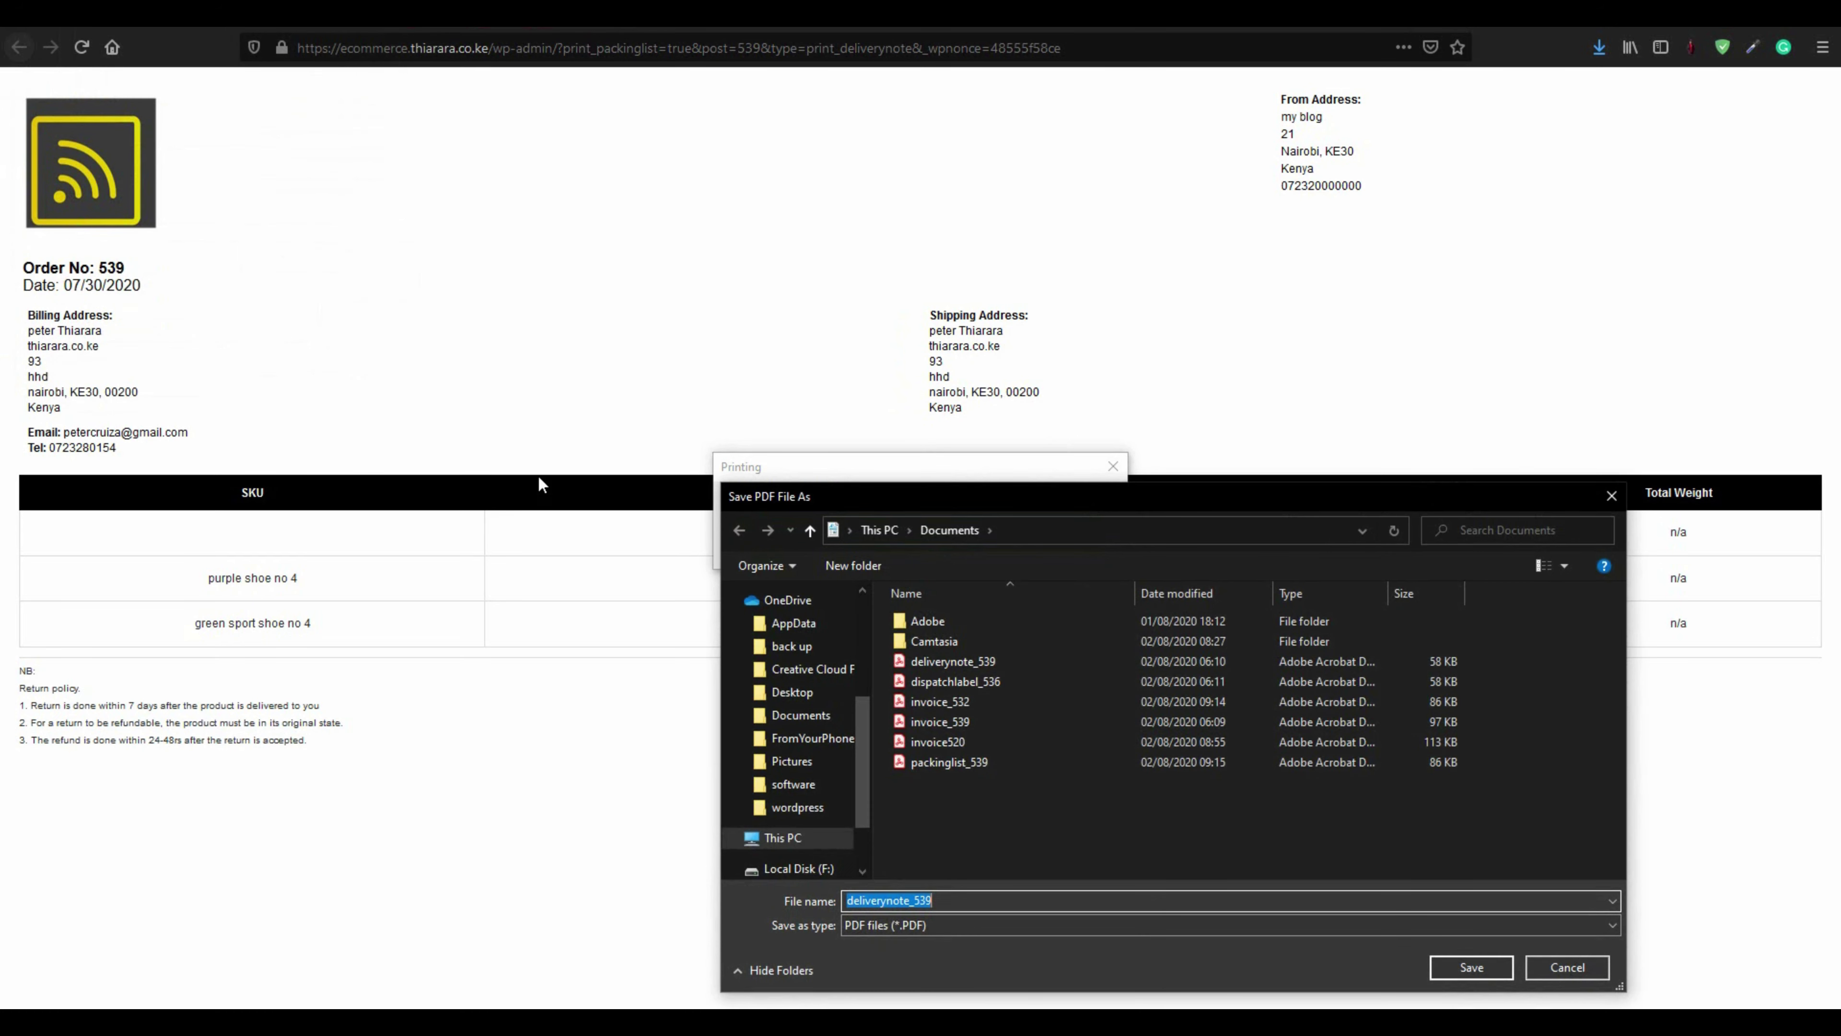
click(1471, 968)
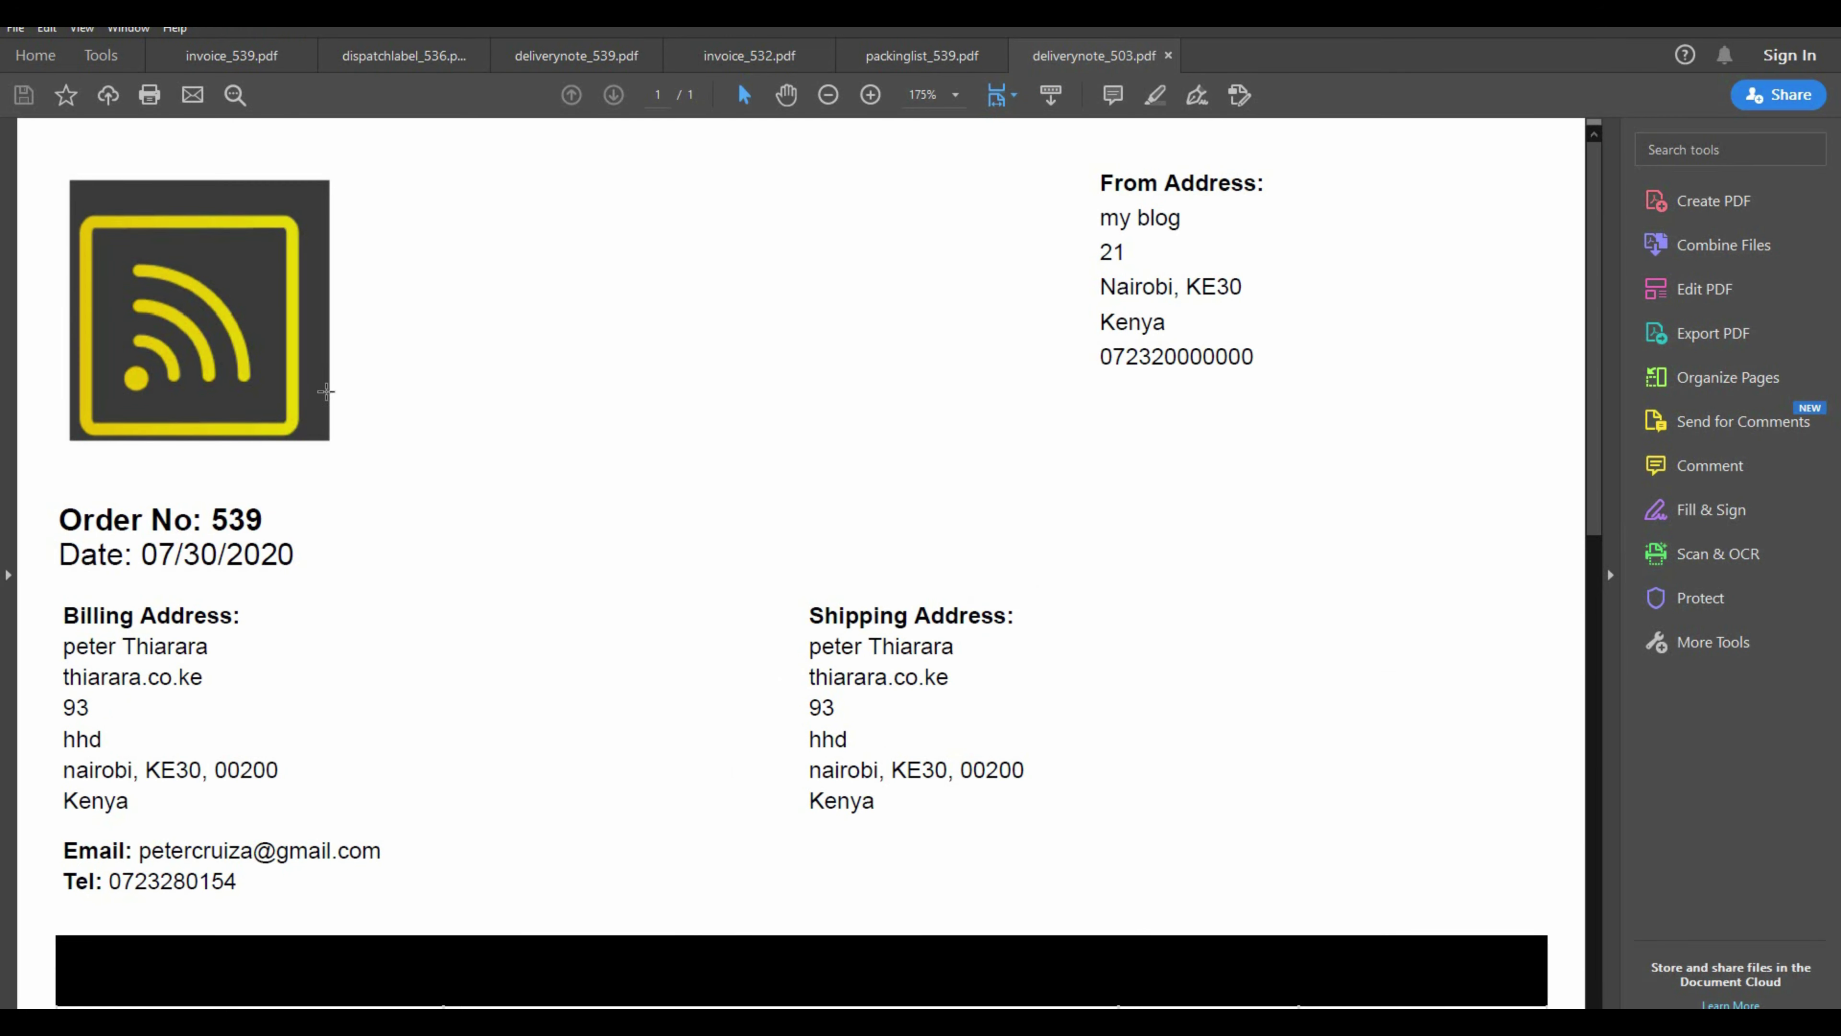
Examine the delivery note PDF, checking the logo, order details, addresses and product table
scroll(318, 562, down, 4)
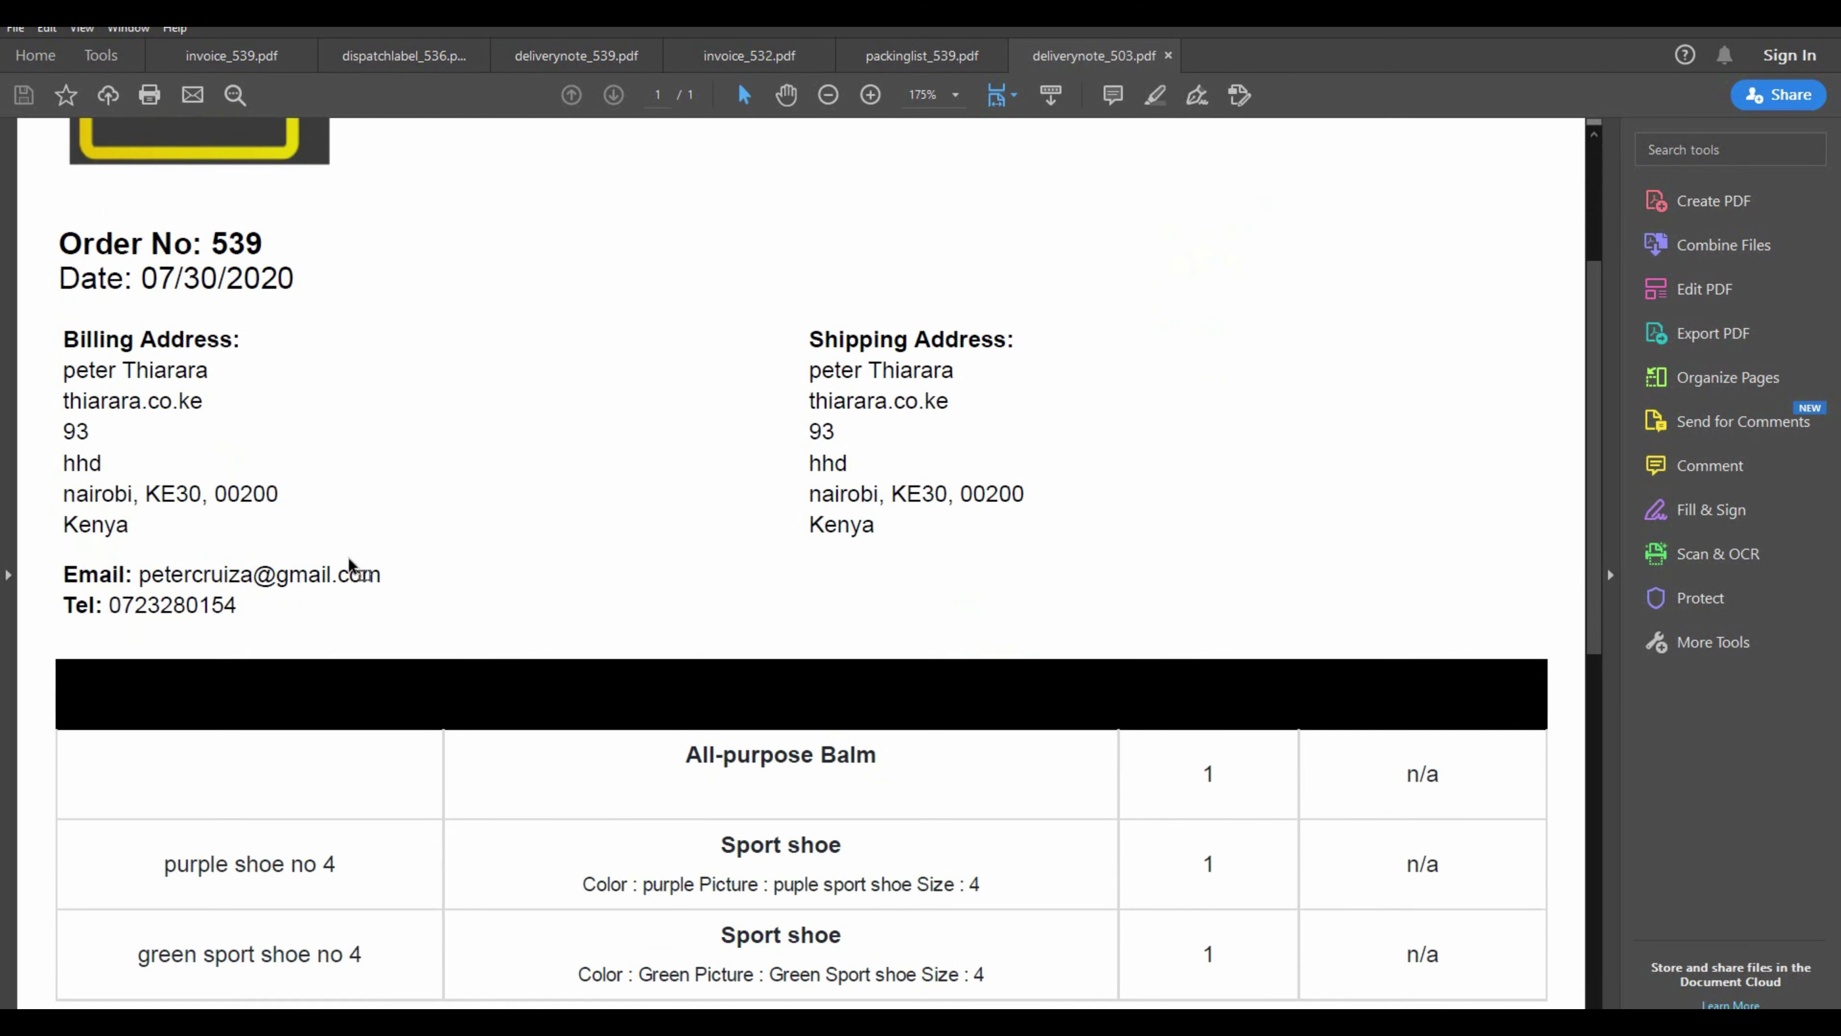
scroll(363, 566, down, 3)
scroll(382, 567, up, 6)
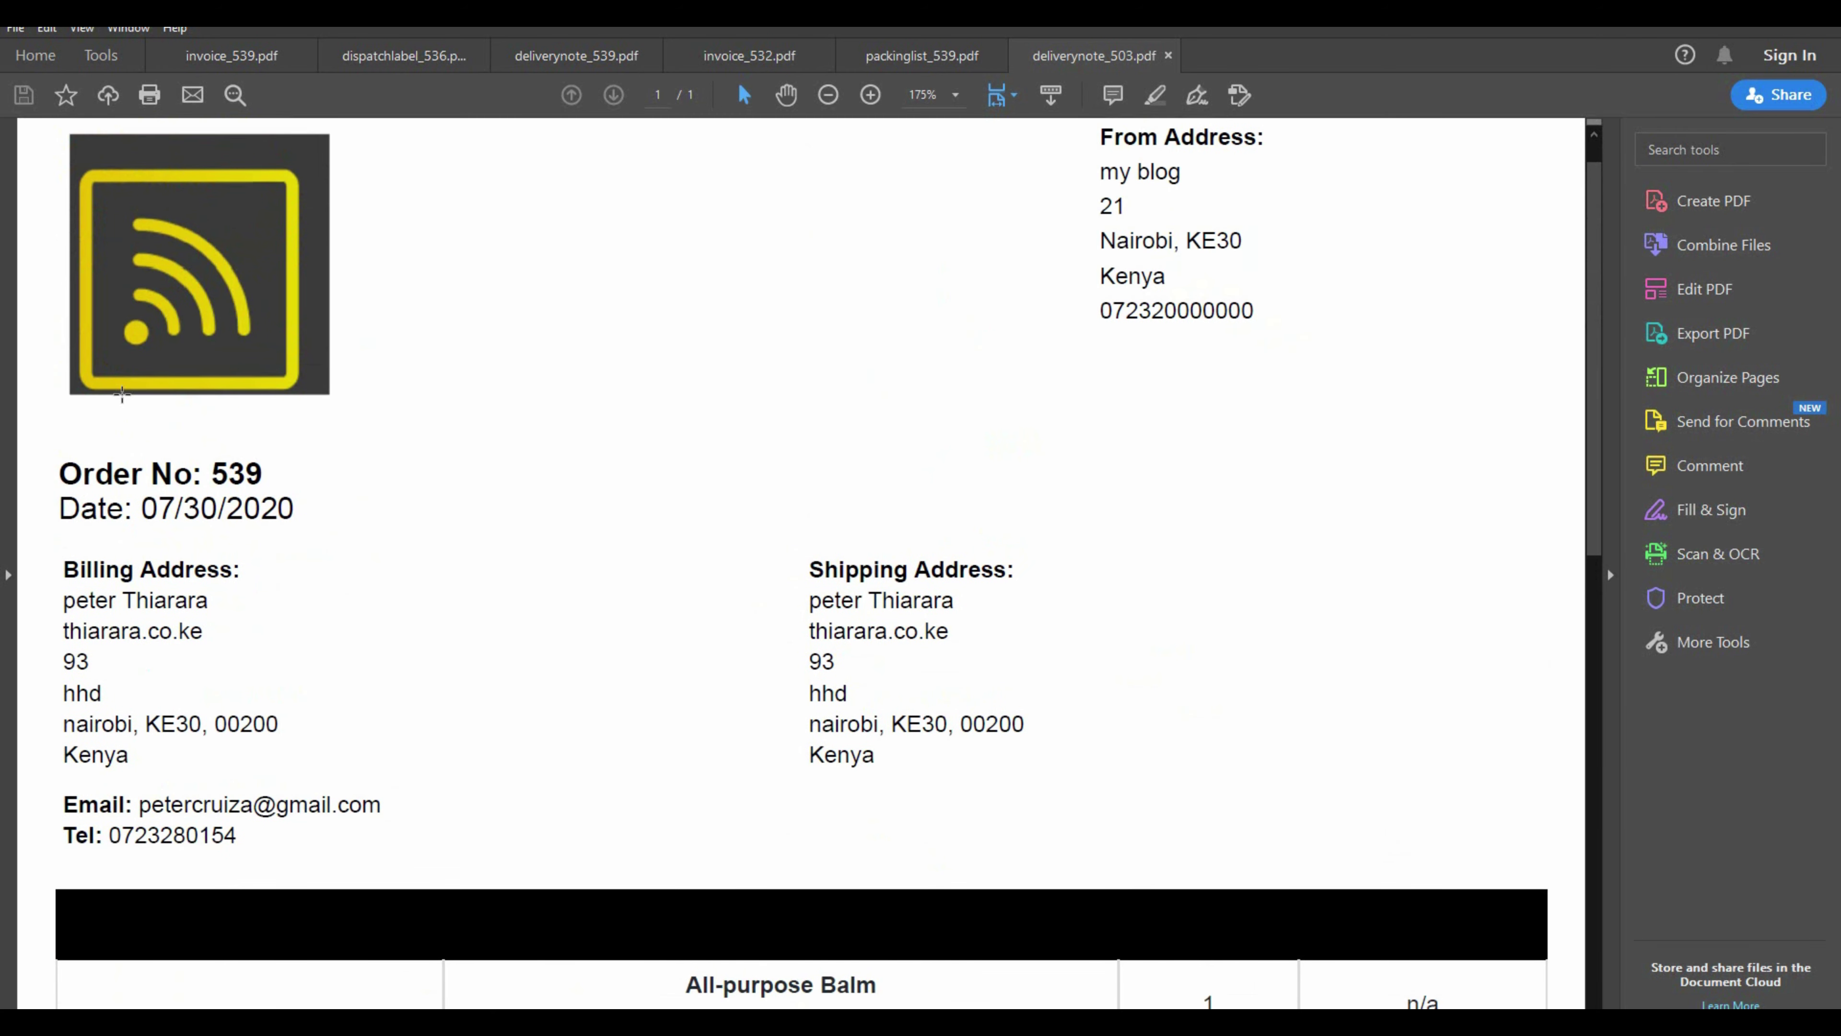
drag(78, 233, 505, 862)
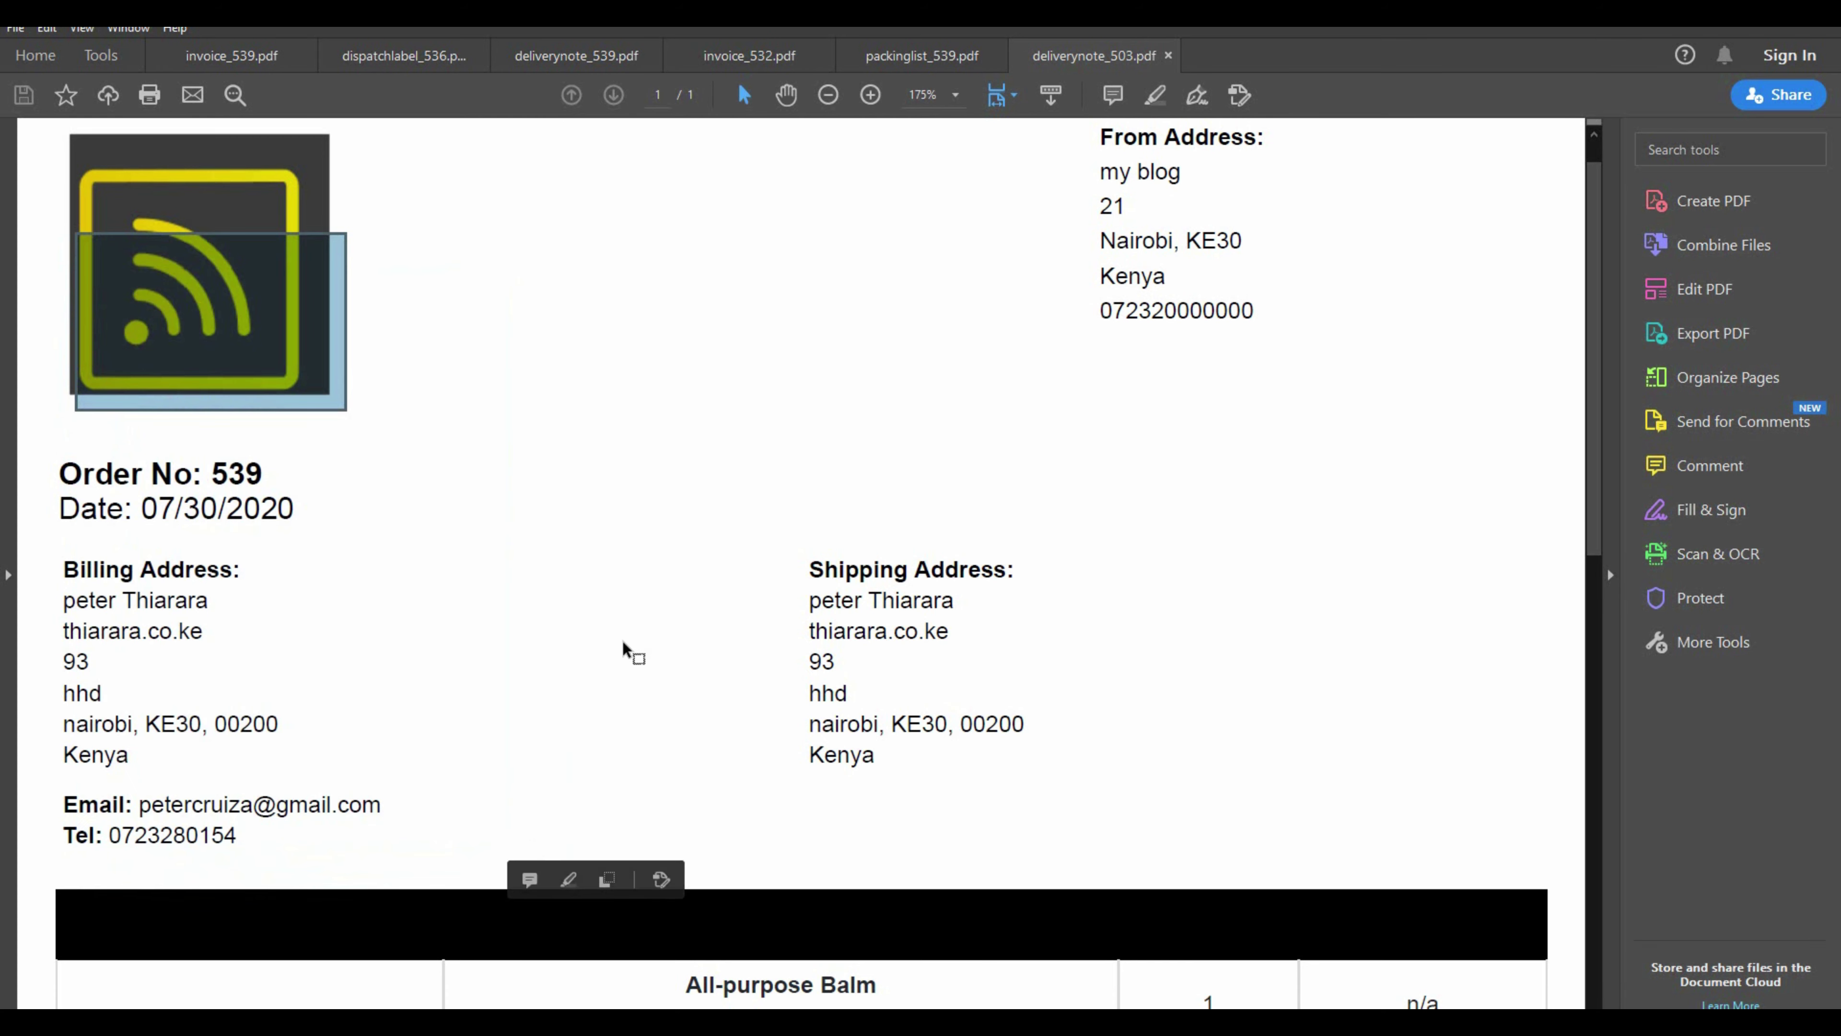
scroll(781, 616, down, 8)
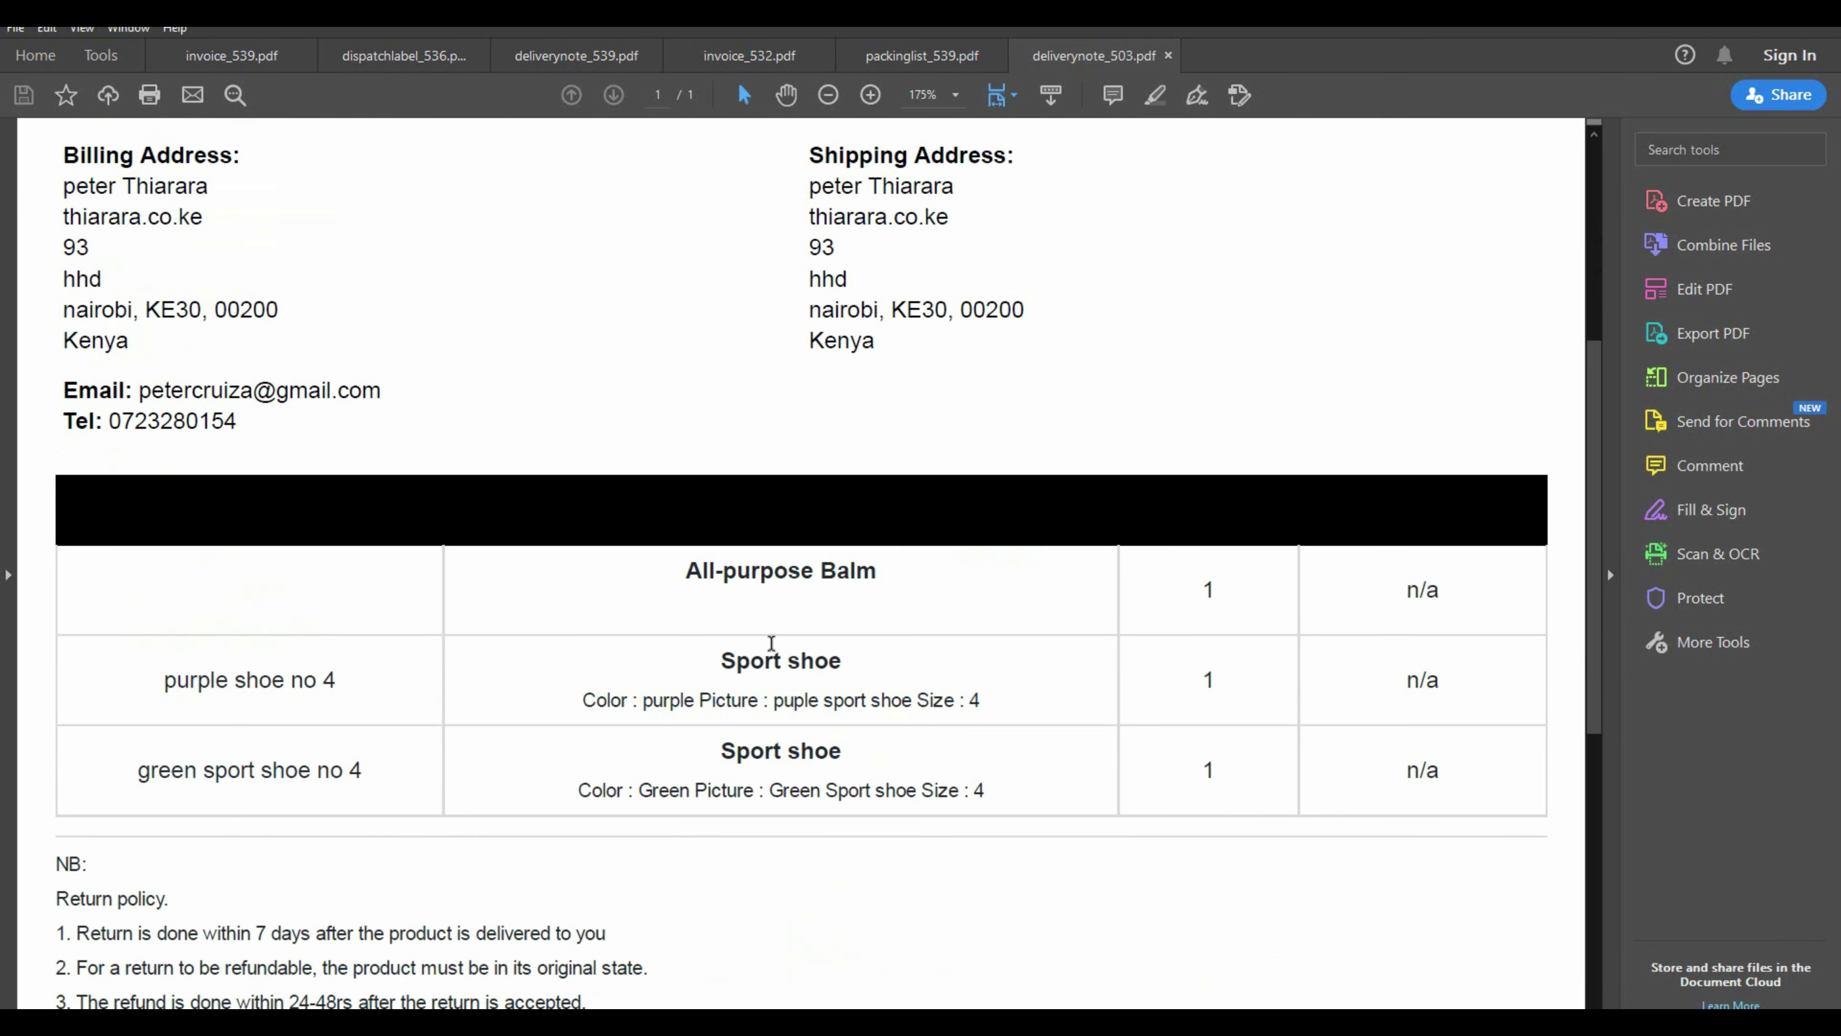
scroll(727, 656, up, 1)
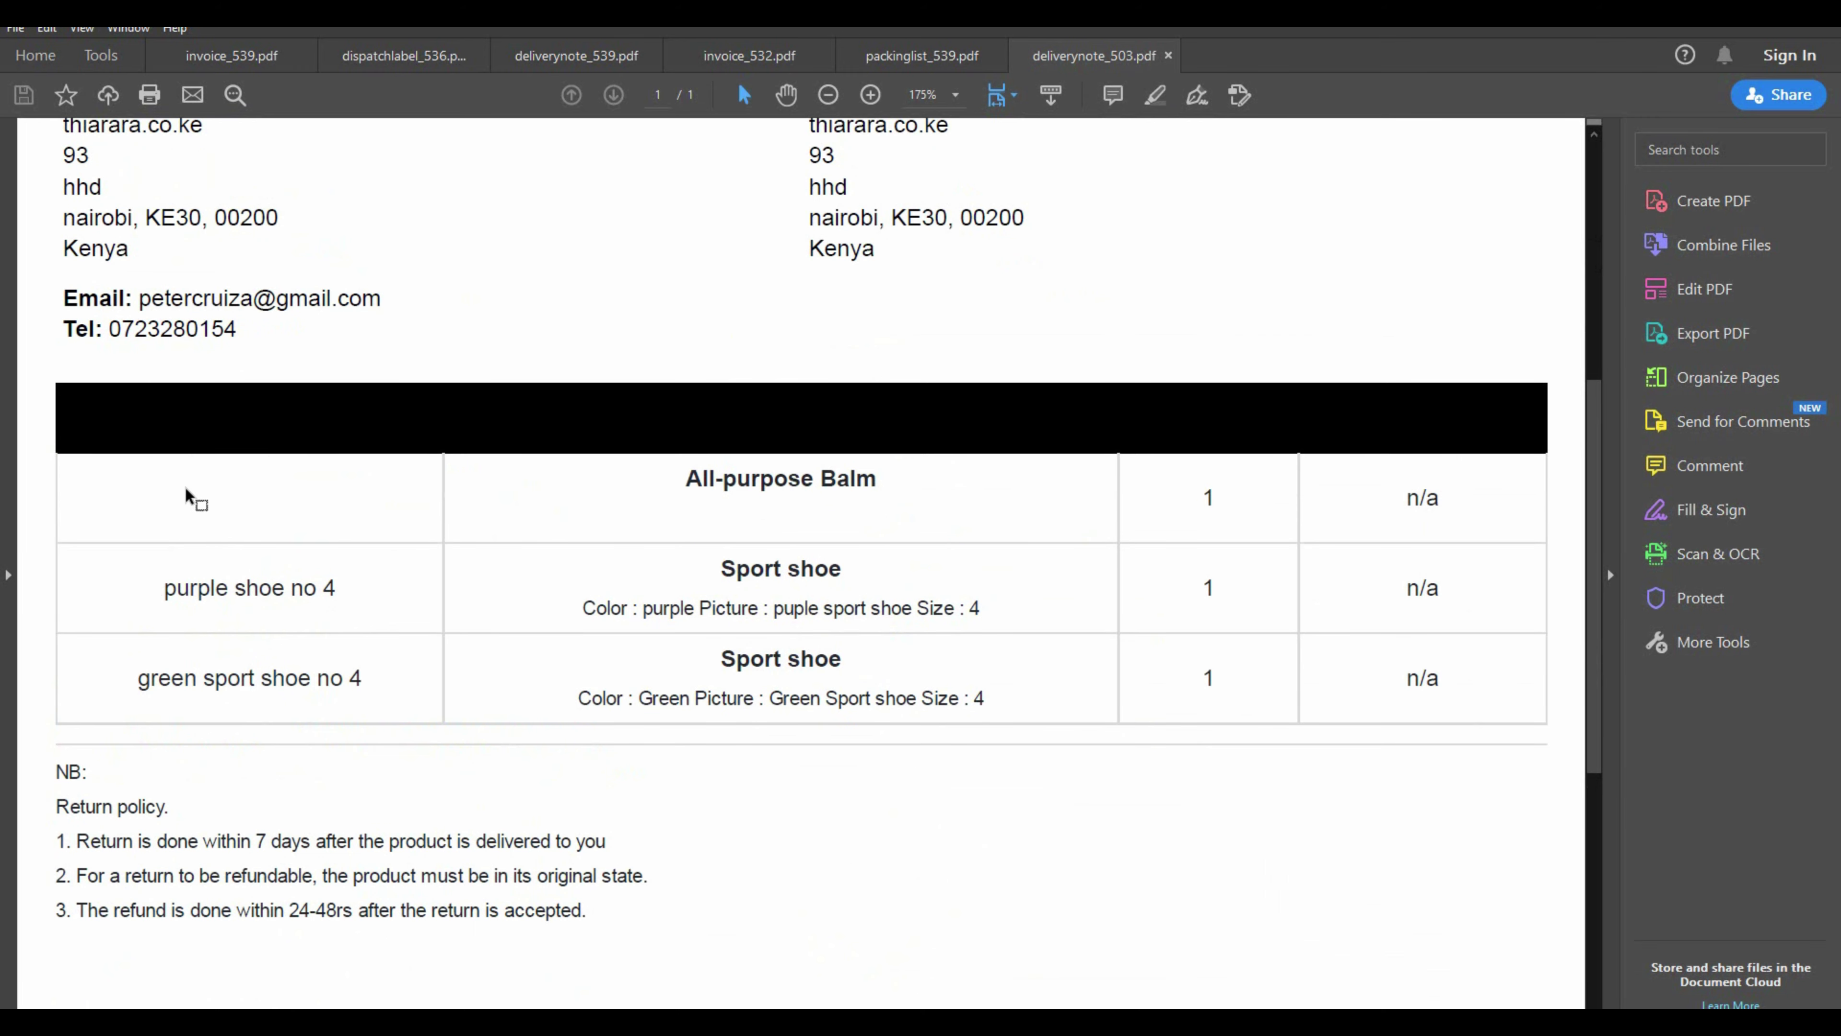
drag(161, 512, 355, 739)
drag(545, 530, 1160, 773)
scroll(1248, 598, up, 3)
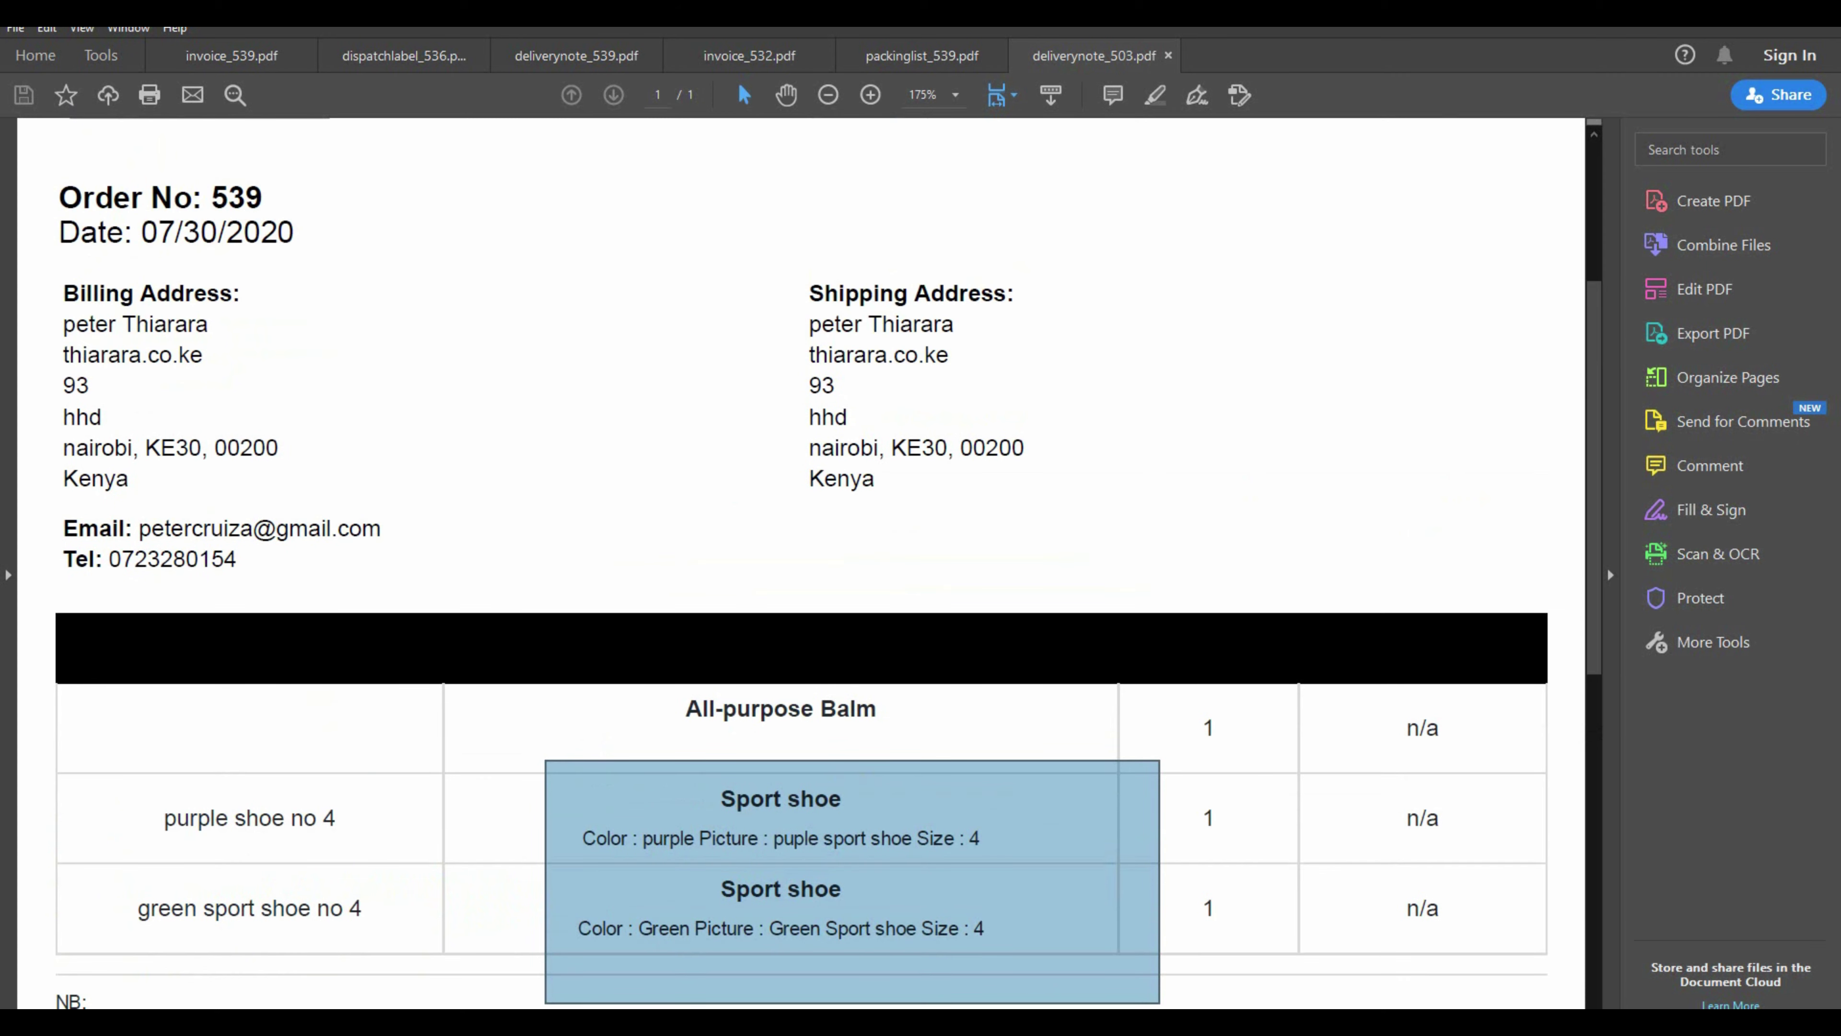
Switch back to the browser, close the delivery note page, and print the order's dispatch label to Adobe PDF as dispatchlabel_530
key(alt+Tab)
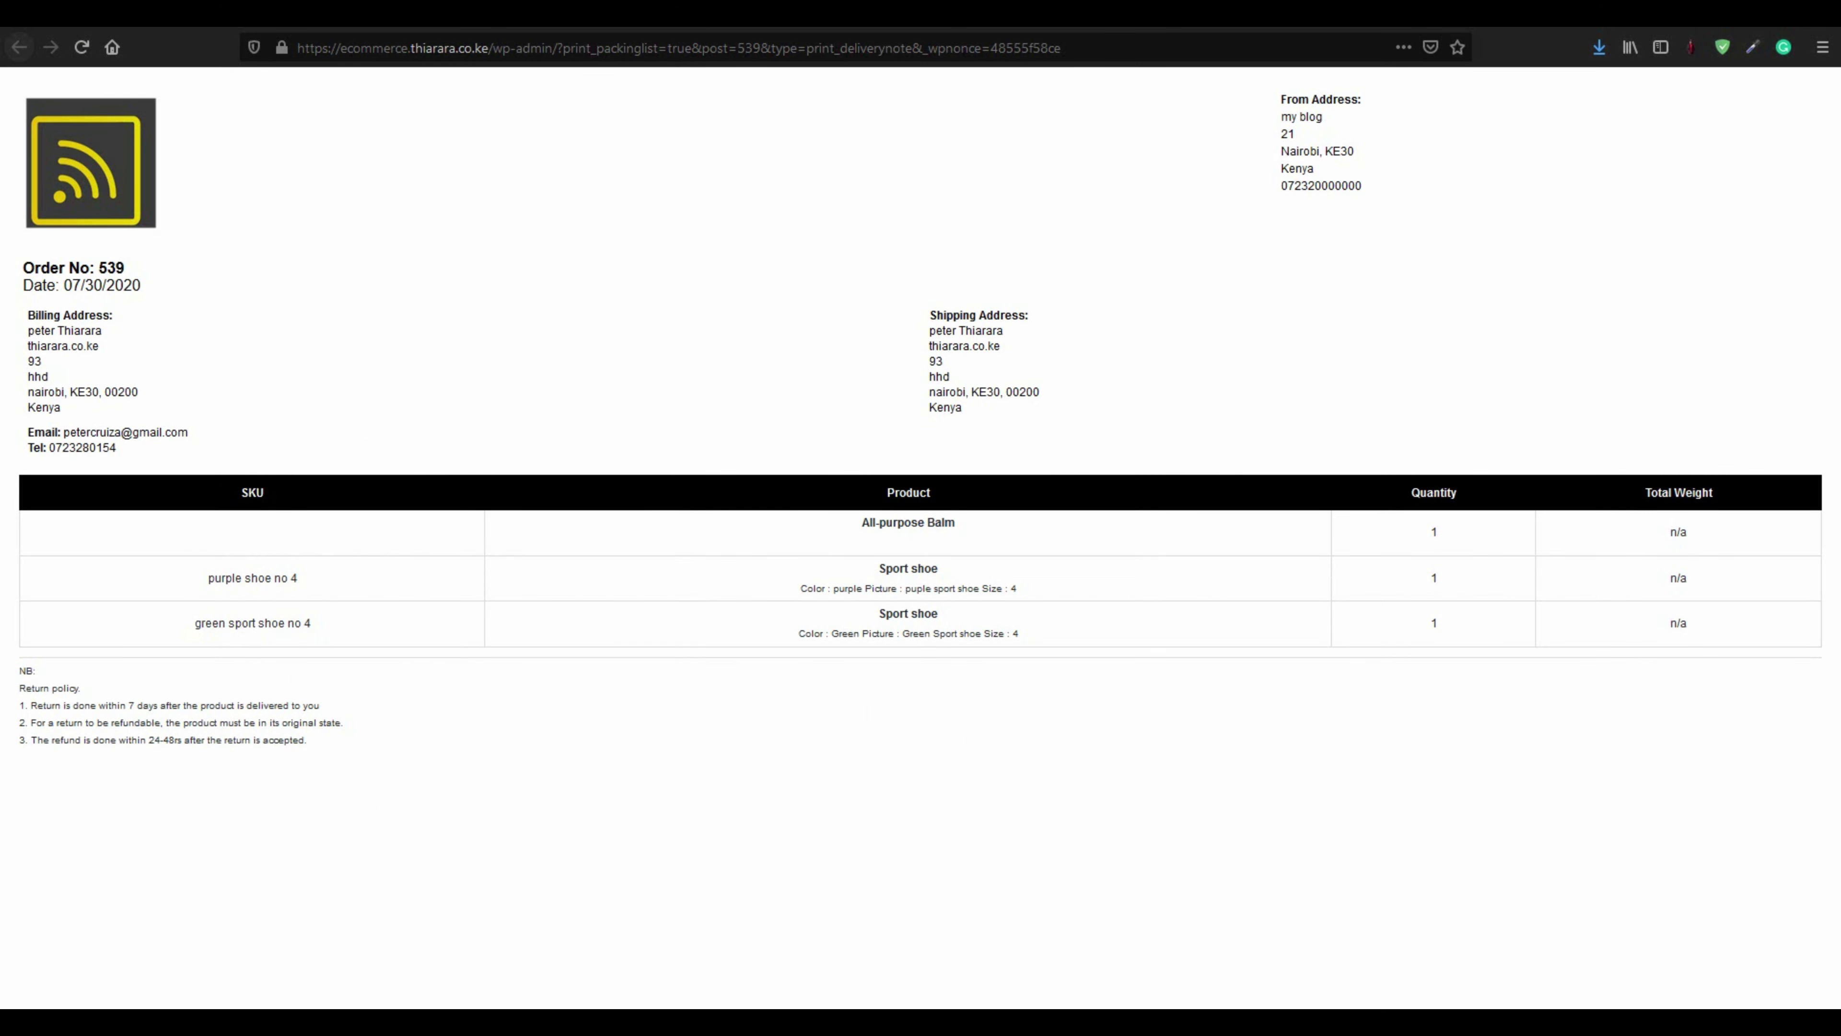
key(ctrl+w)
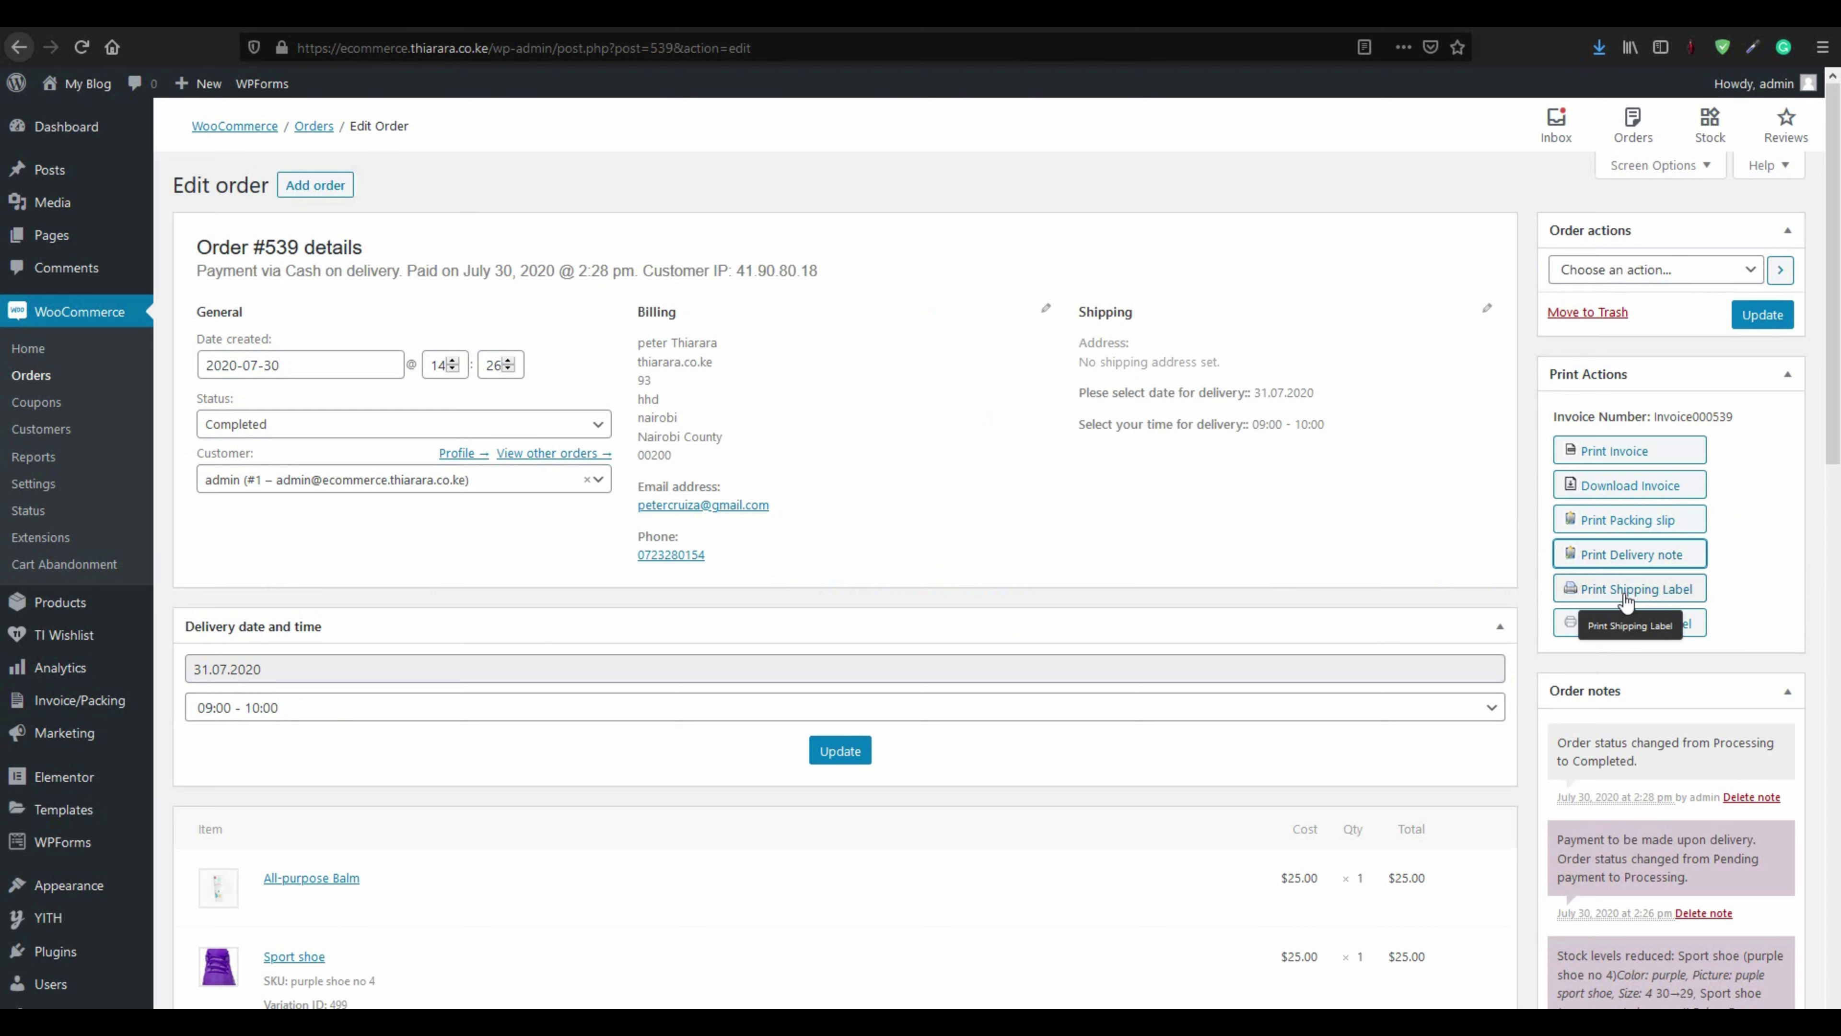
click(1602, 636)
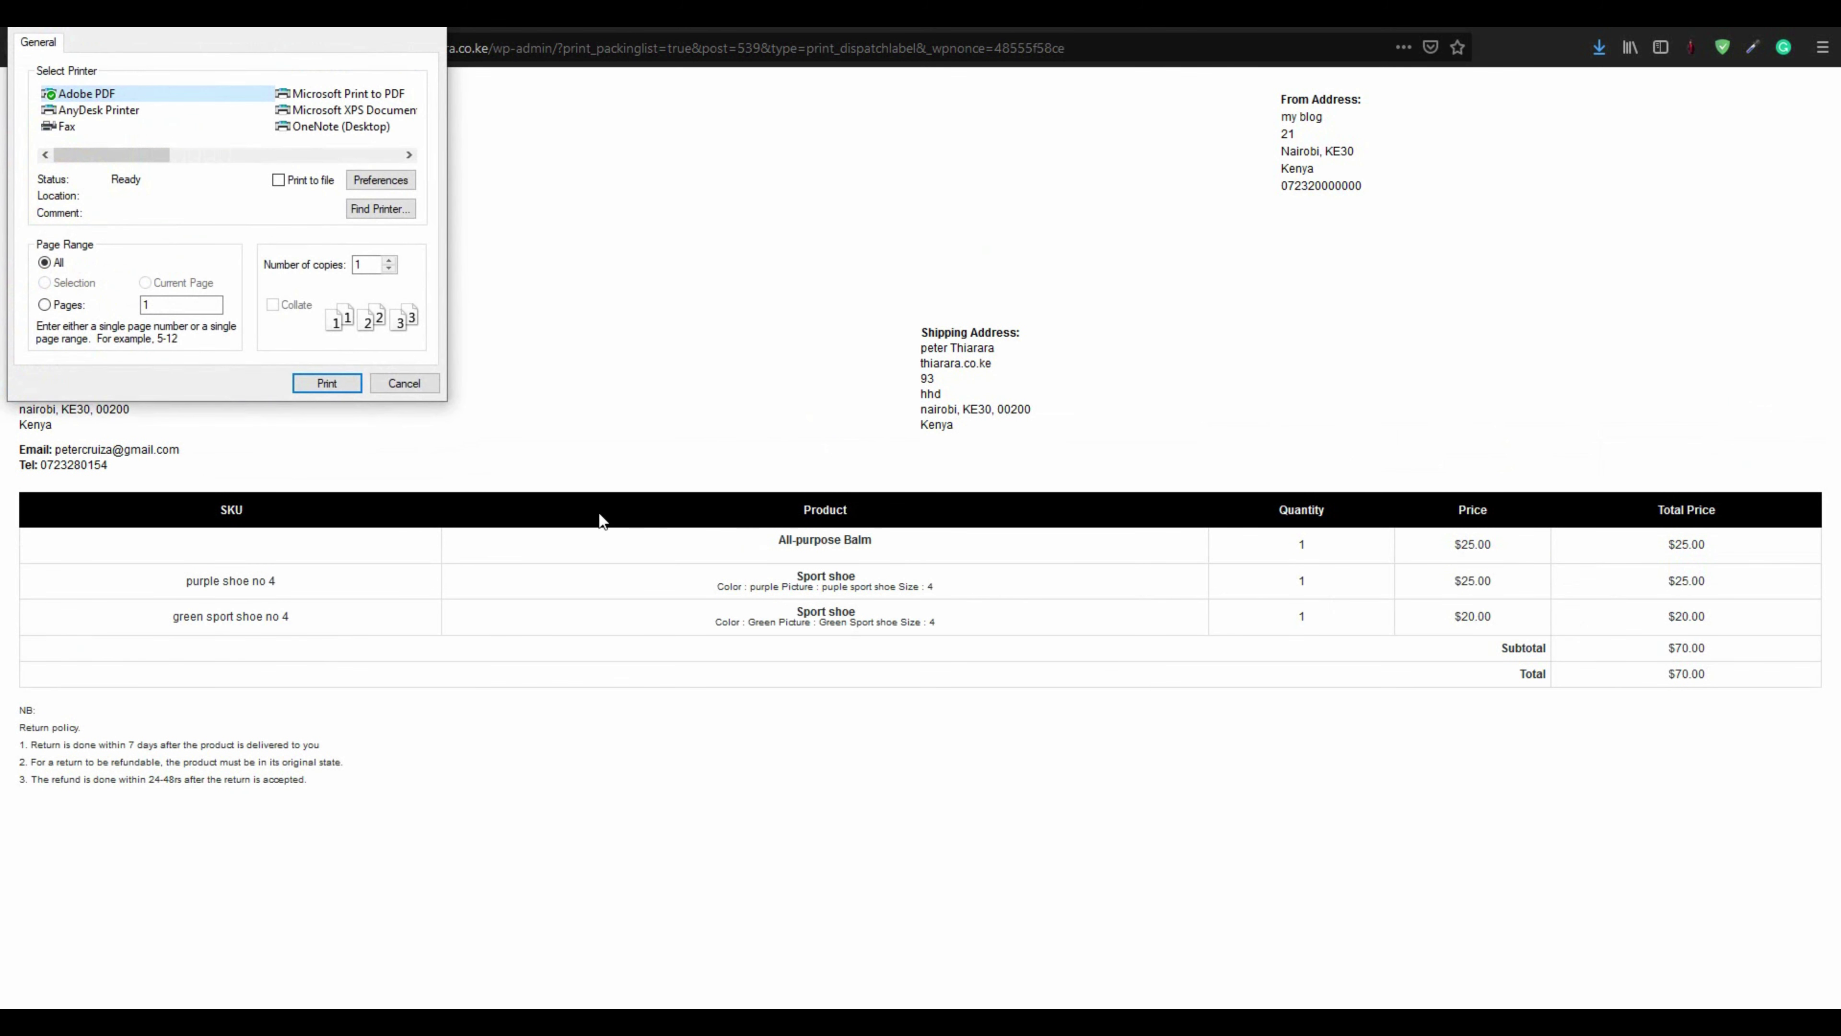
click(327, 383)
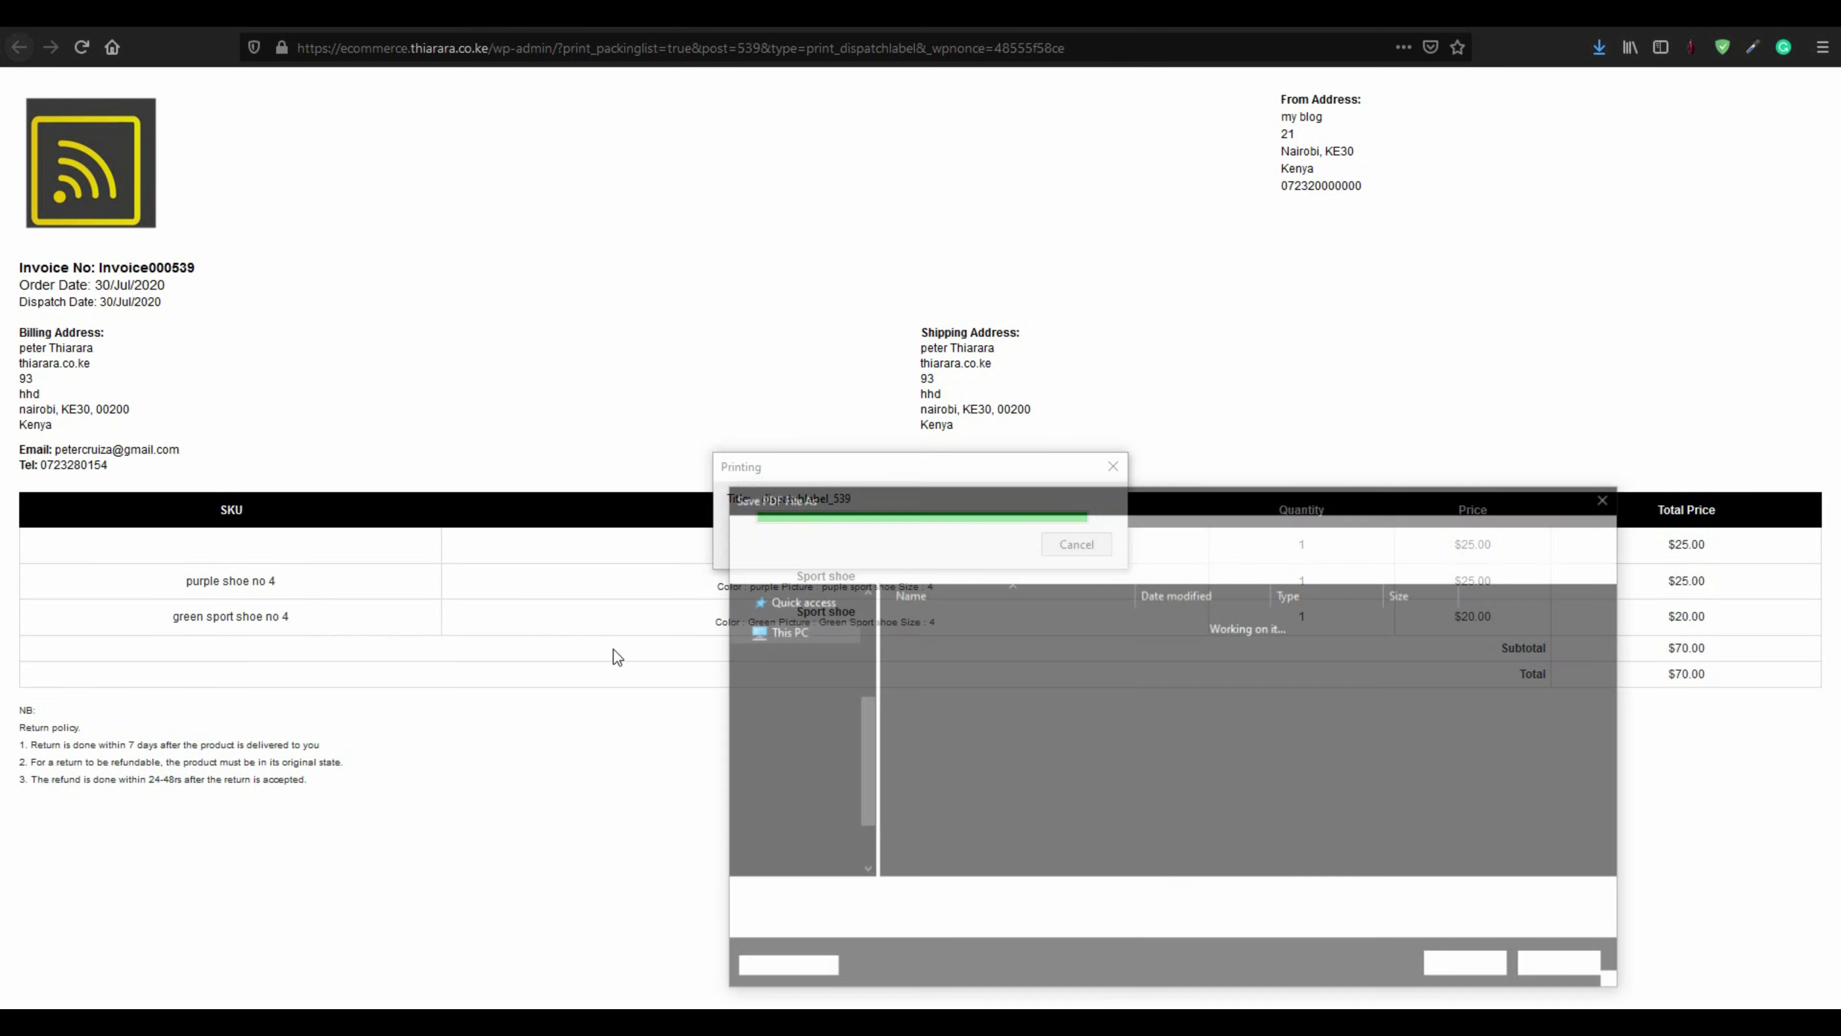
click(956, 899)
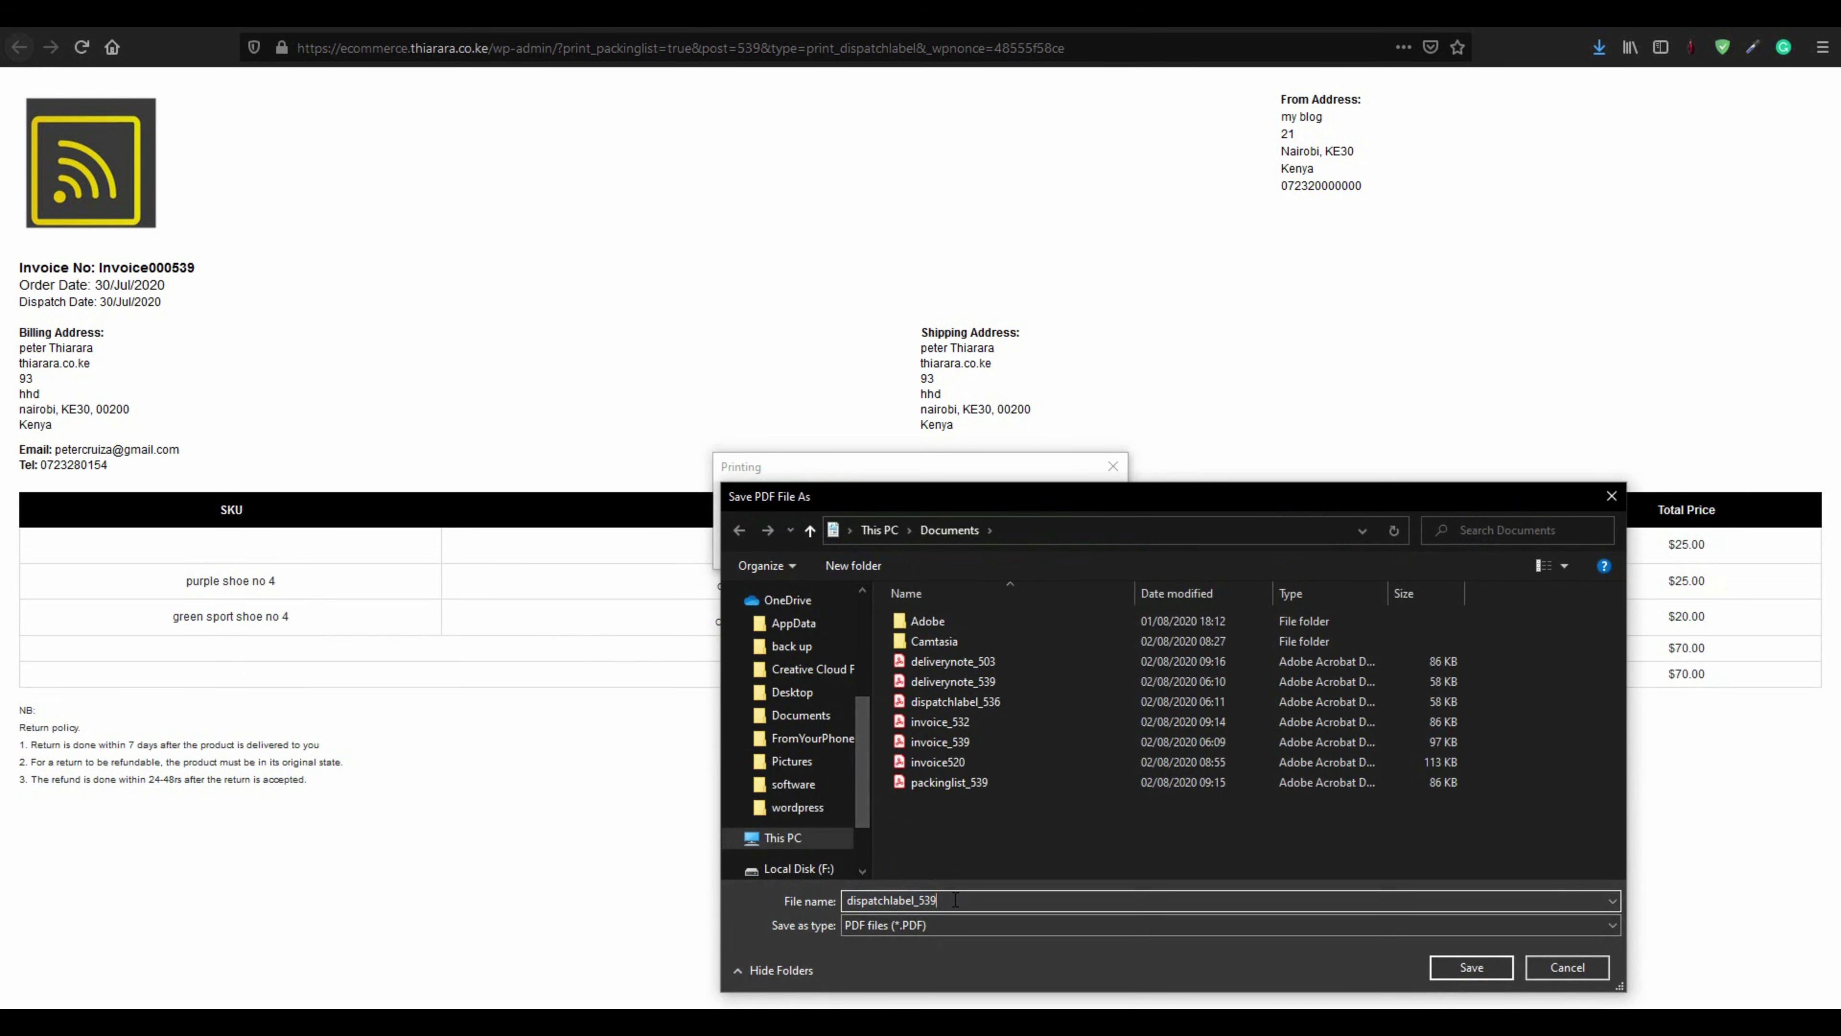
key(BackSpace)
text(0)
click(1452, 962)
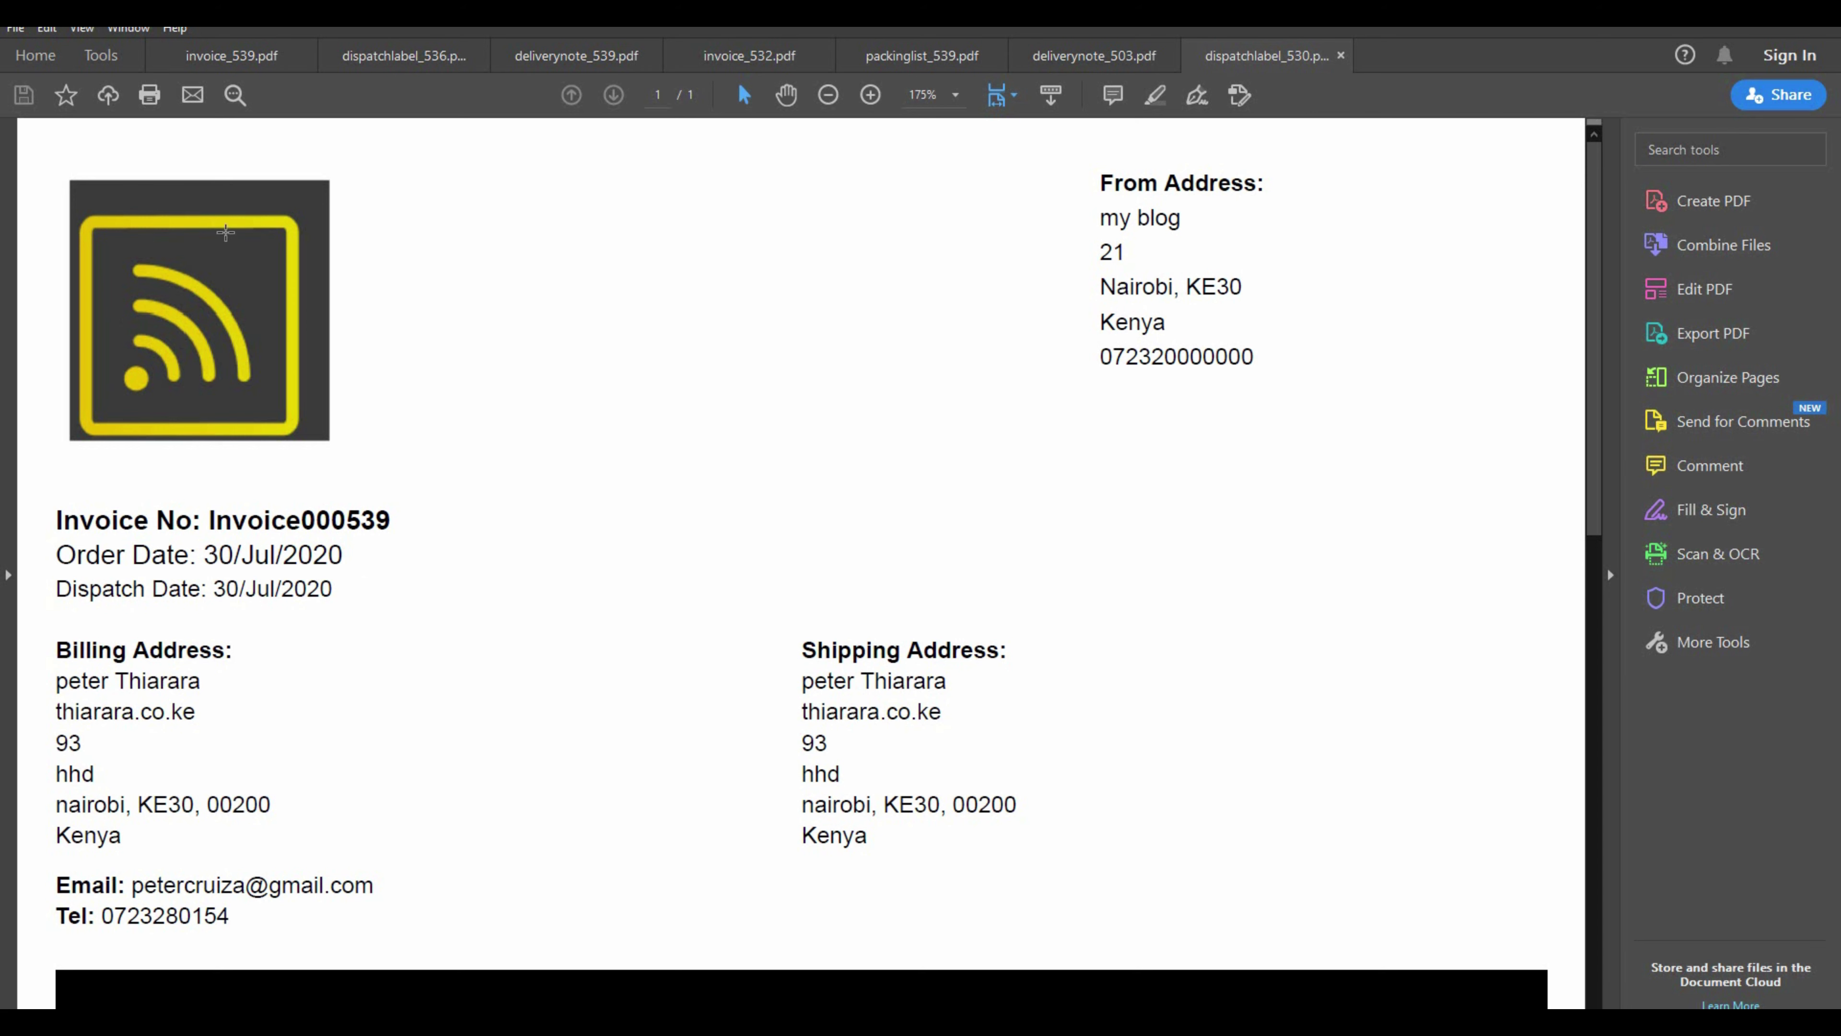
Examine the upper part of the dispatch label PDF, checking the logo, invoice number, dates, contact details and the billing, shipping and sender addresses
drag(86, 151, 520, 513)
click(52, 520)
drag(52, 528, 428, 631)
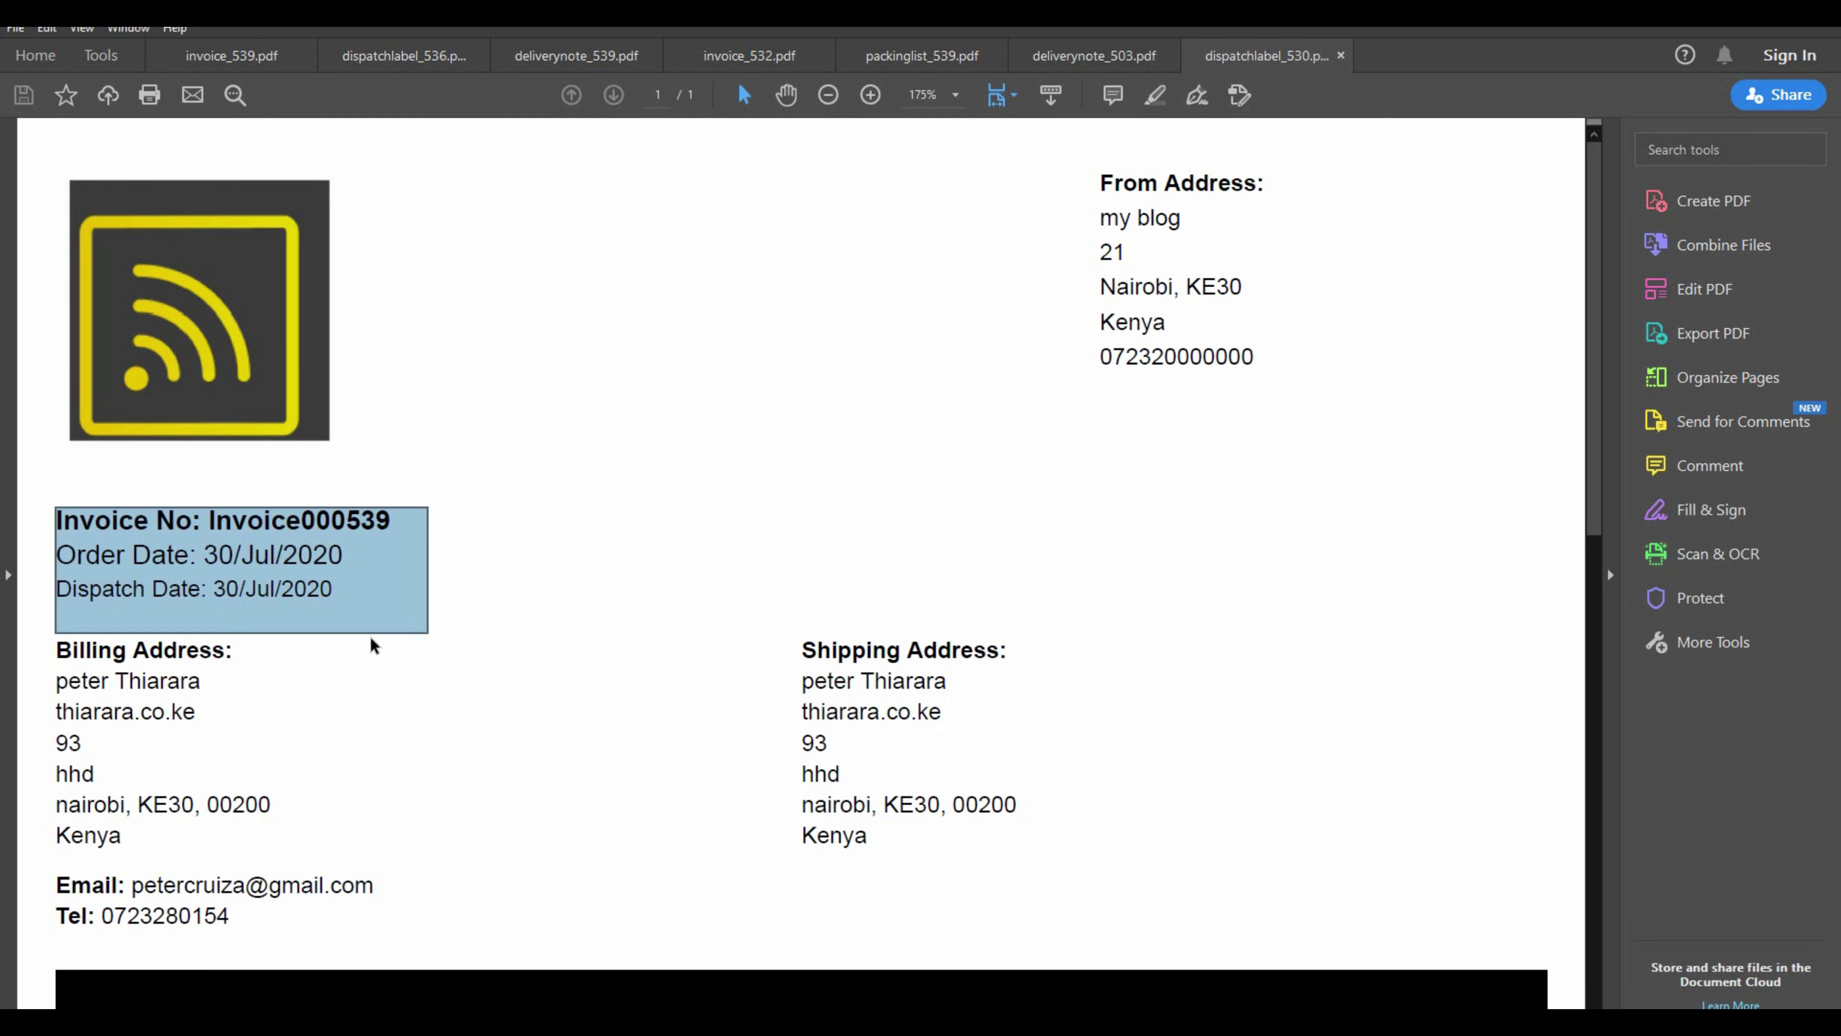
click(587, 672)
scroll(409, 592, down, 3)
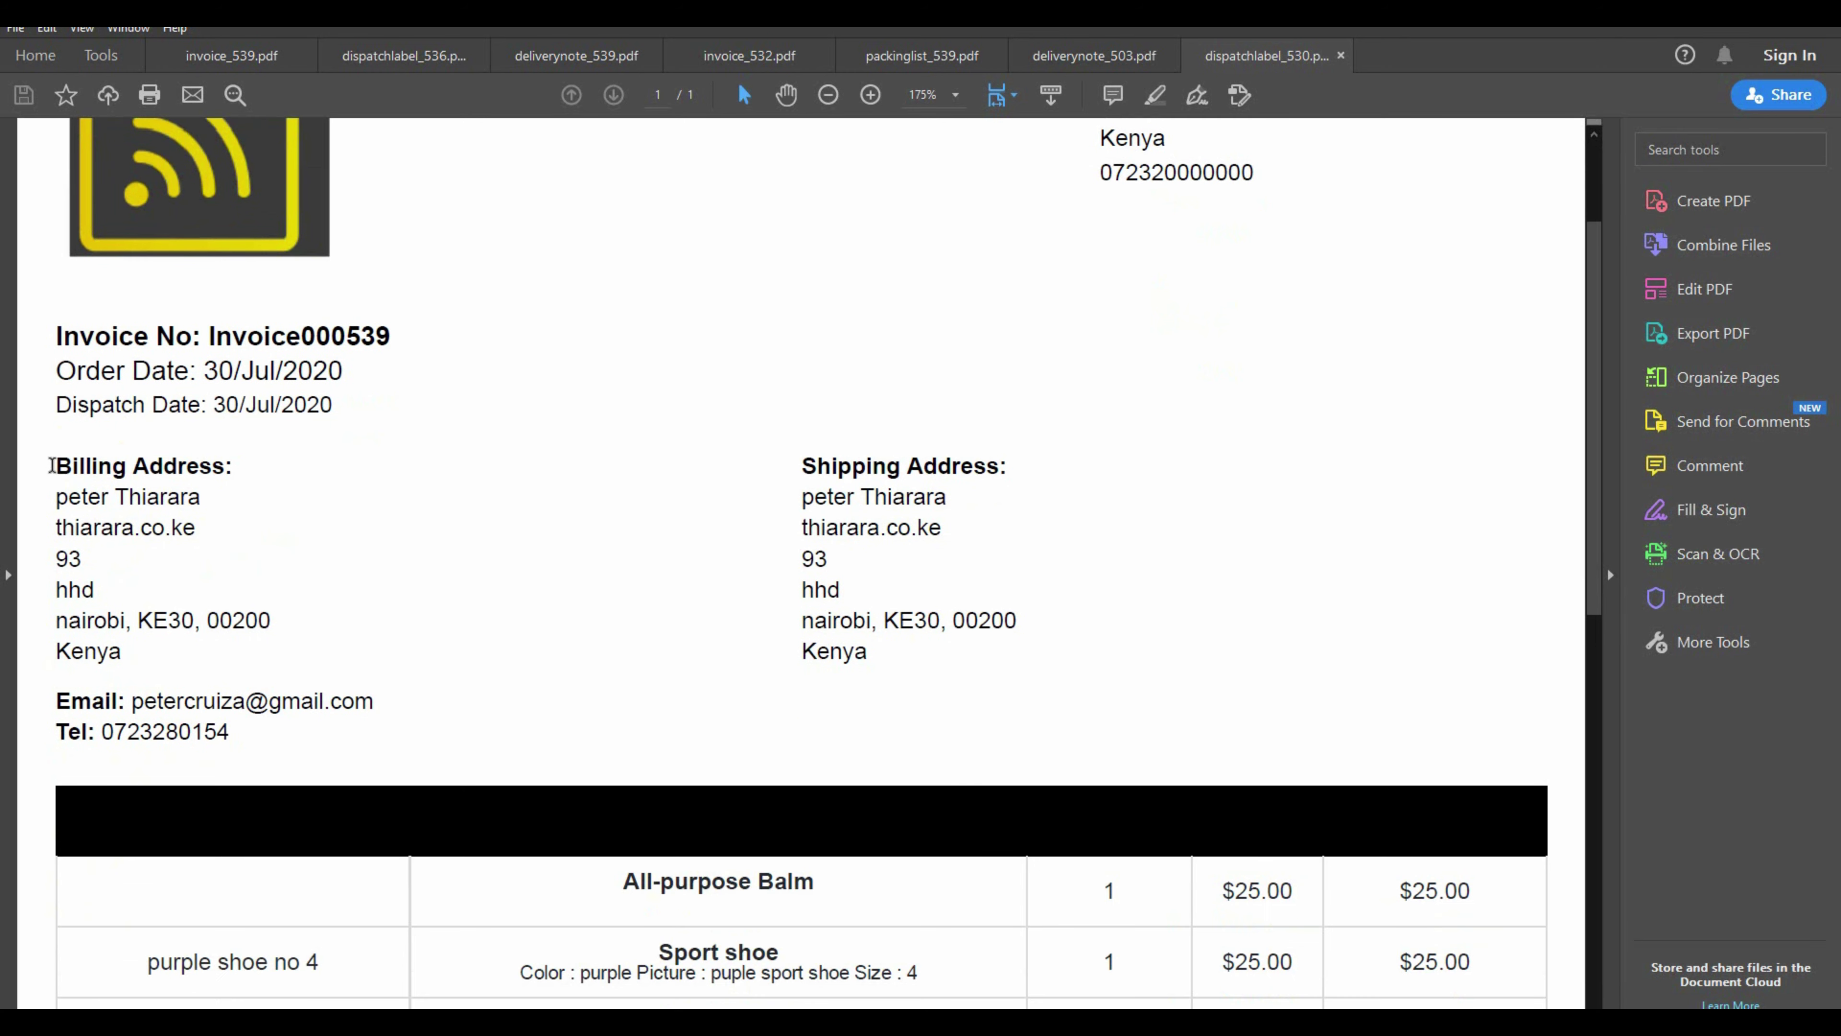
drag(52, 465, 325, 673)
click(246, 700)
drag(52, 694, 353, 767)
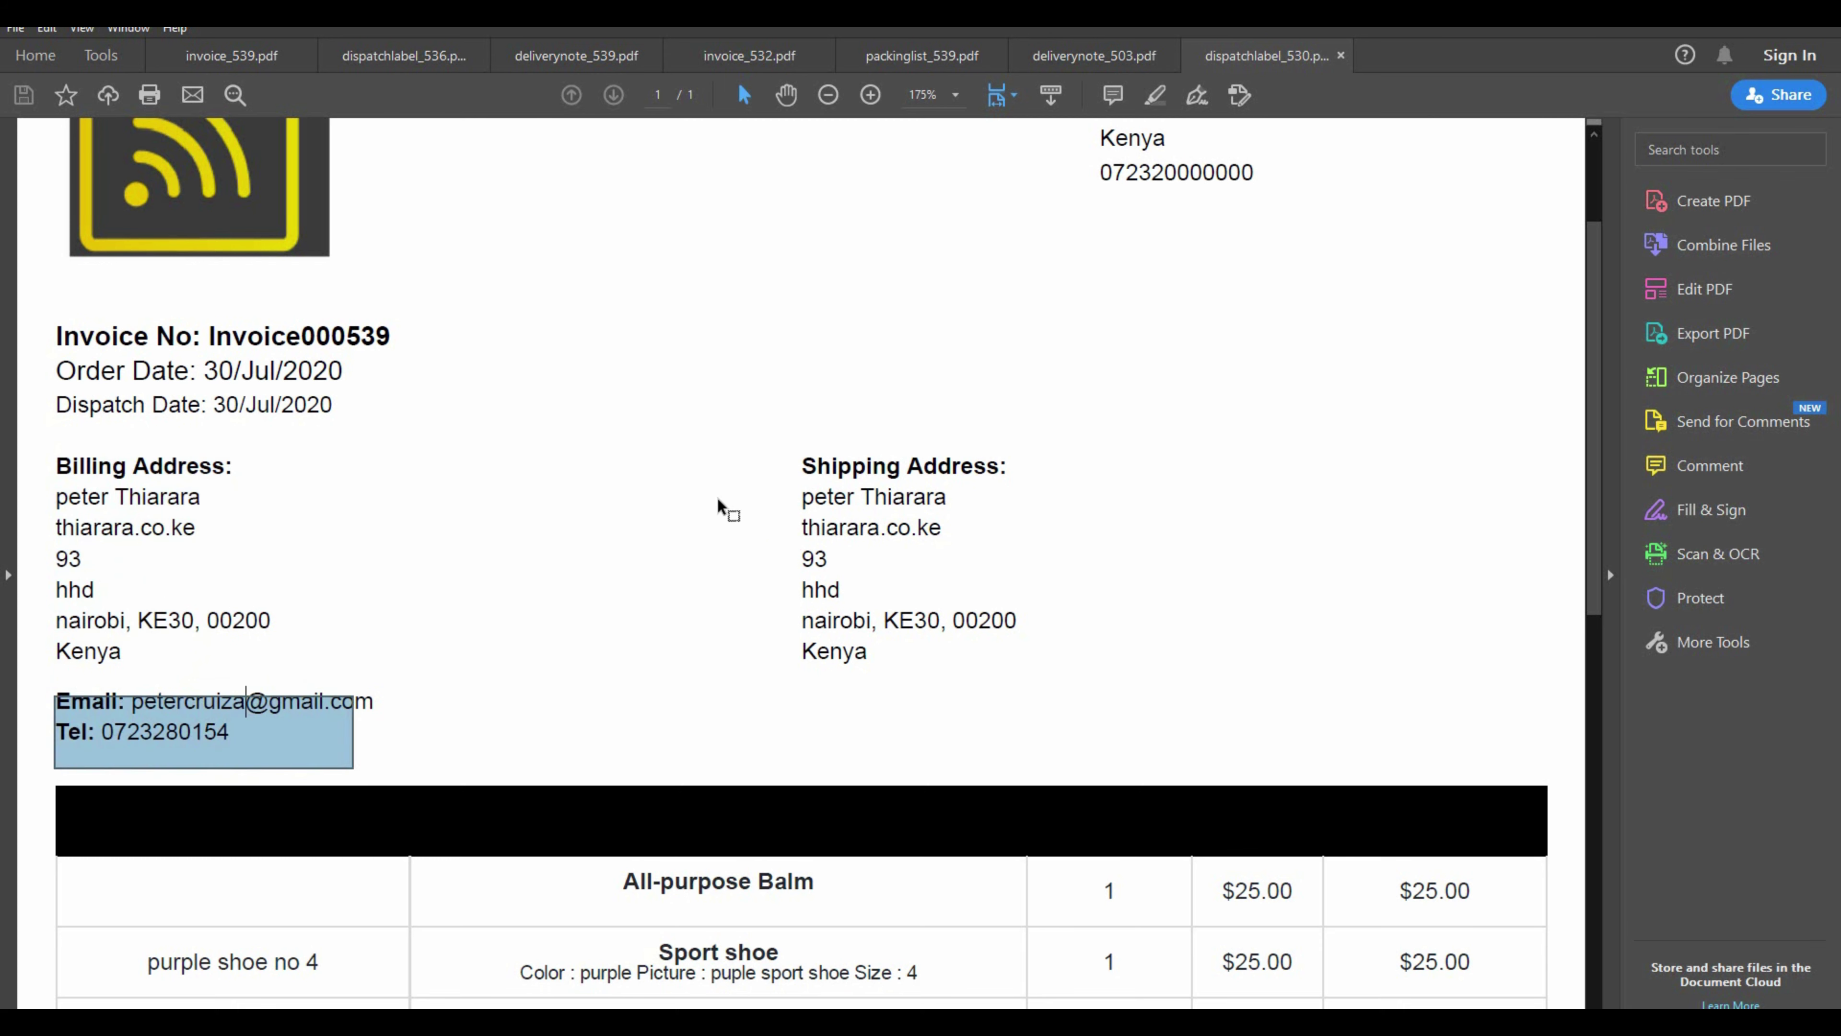
drag(760, 425, 1006, 728)
scroll(1051, 646, up, 3)
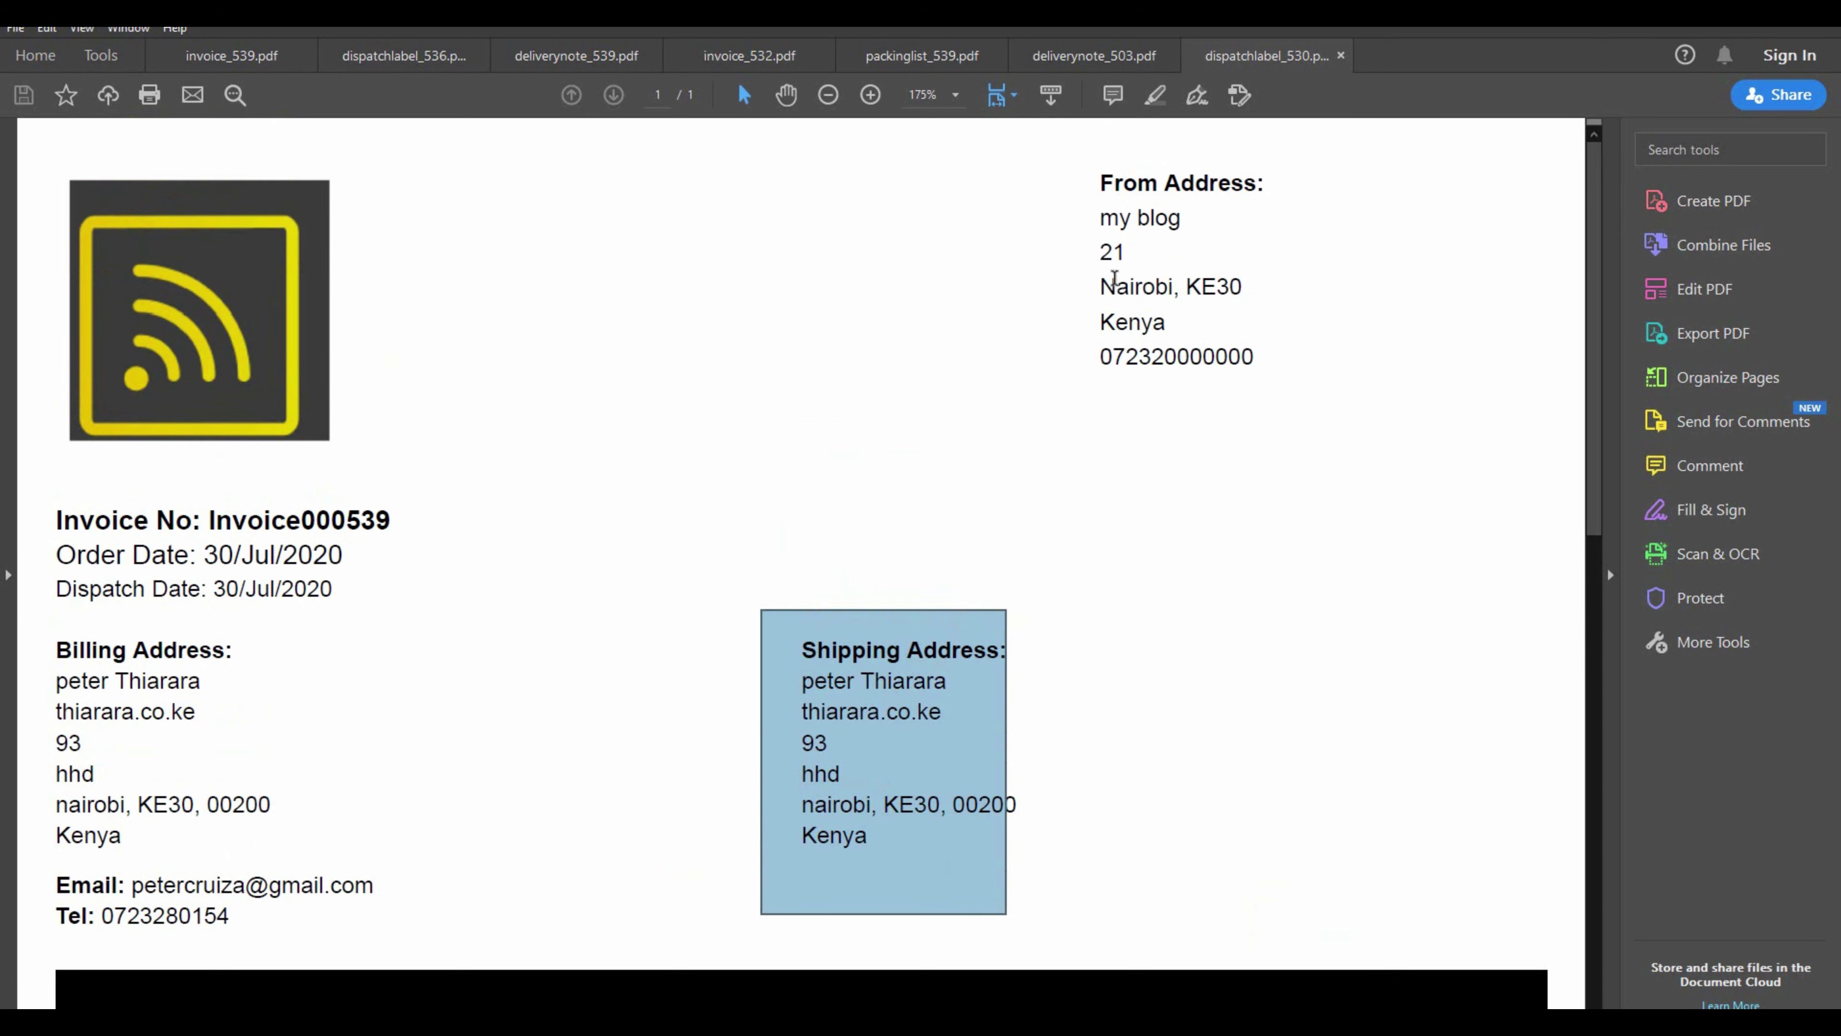
drag(1097, 168, 1297, 449)
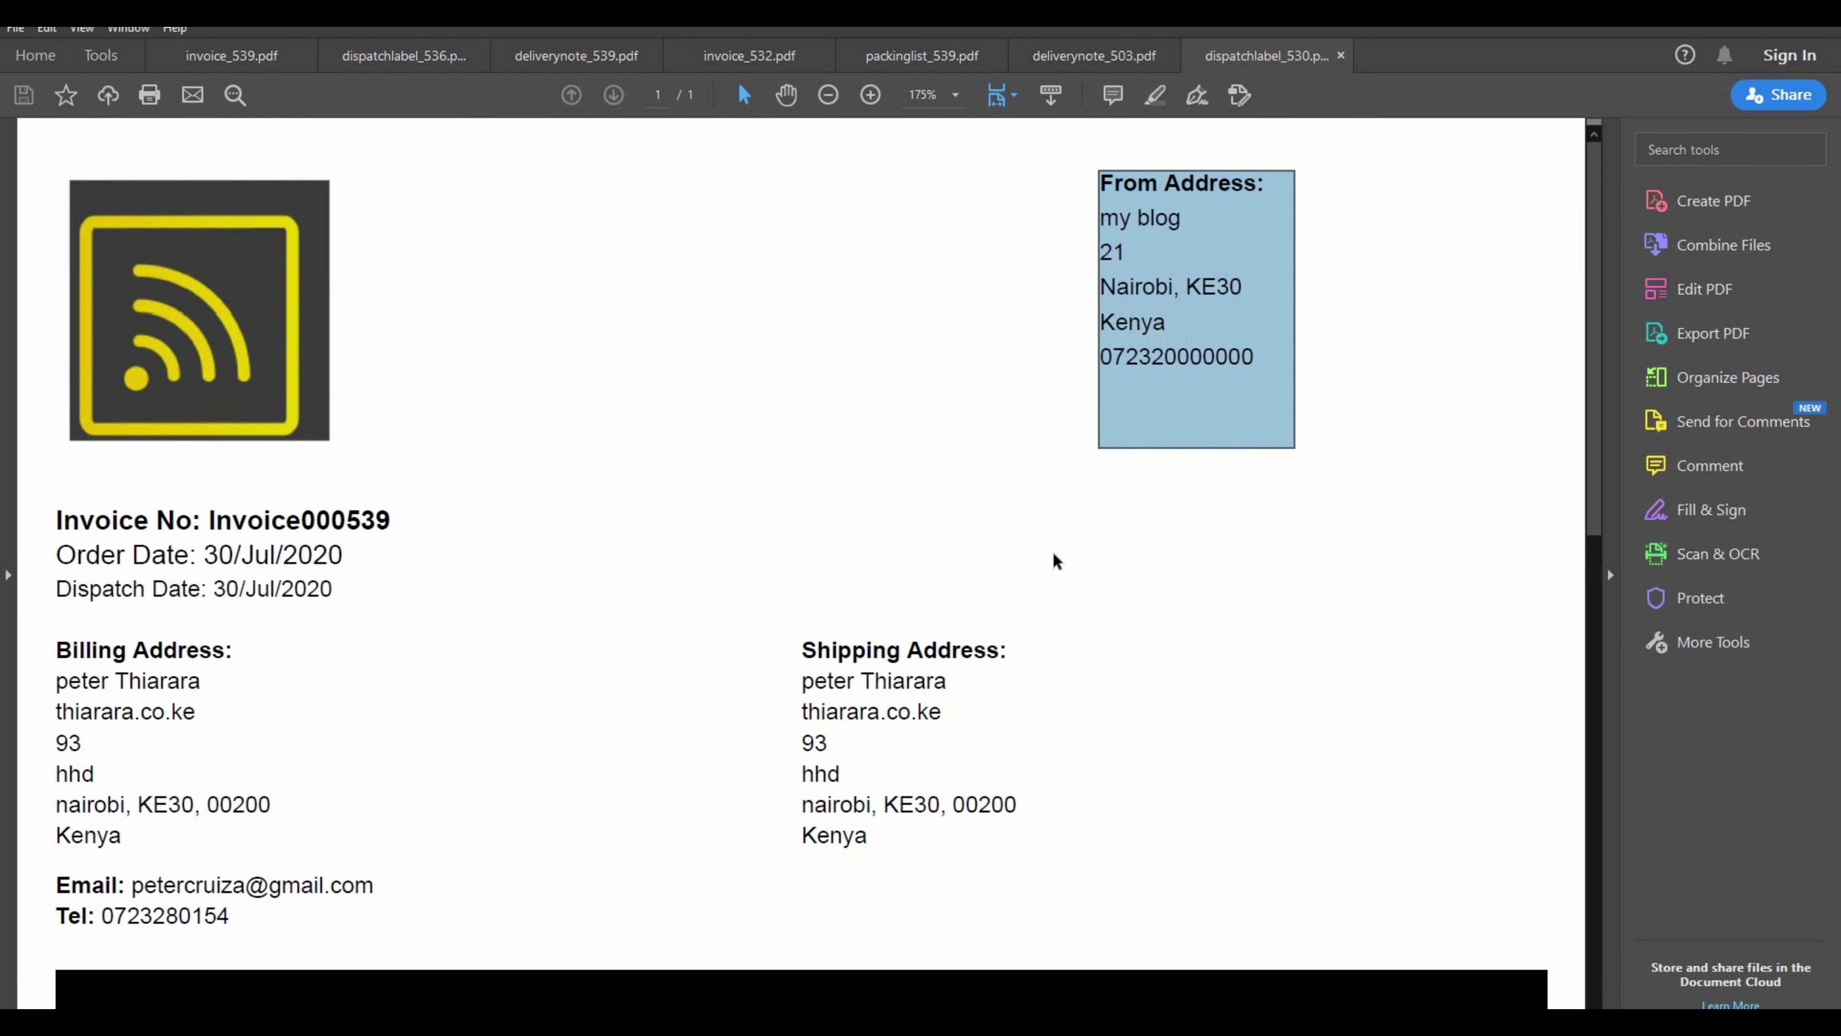
Check the dispatch label's product table with prices and totals, and the return policy footer beneath it
scroll(1053, 553, down, 10)
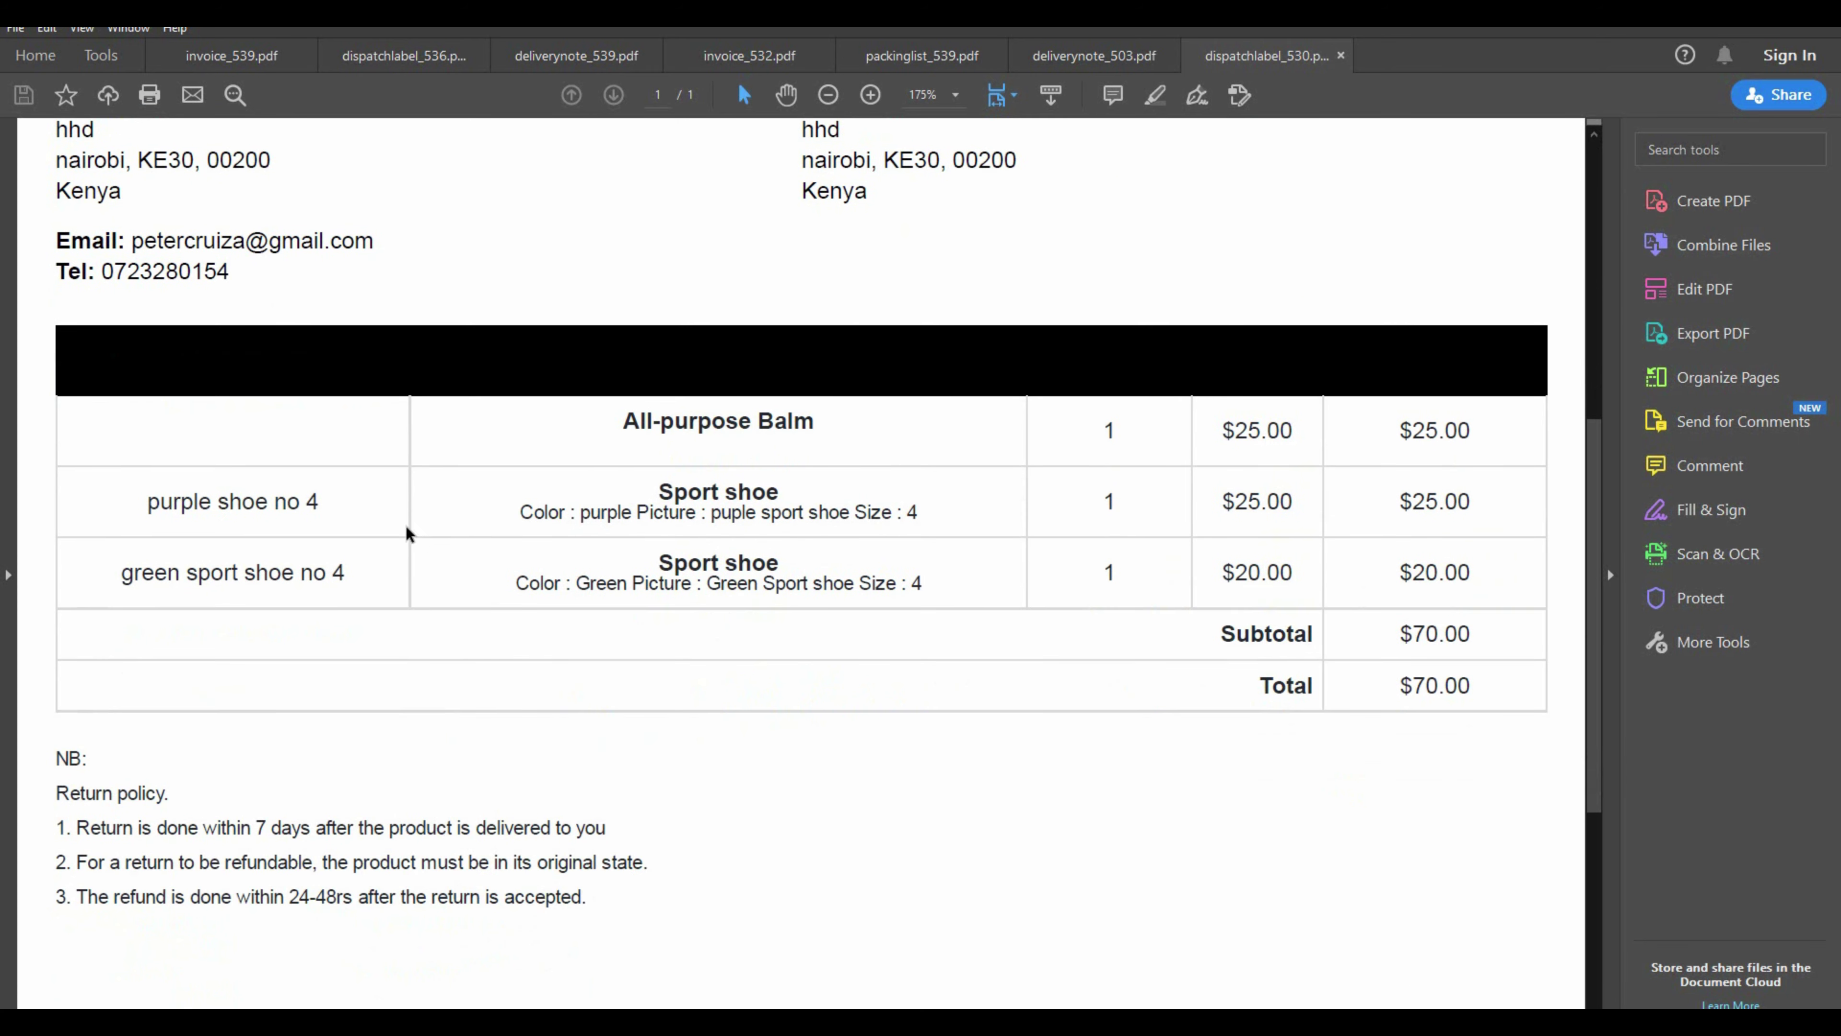
drag(143, 400, 1538, 700)
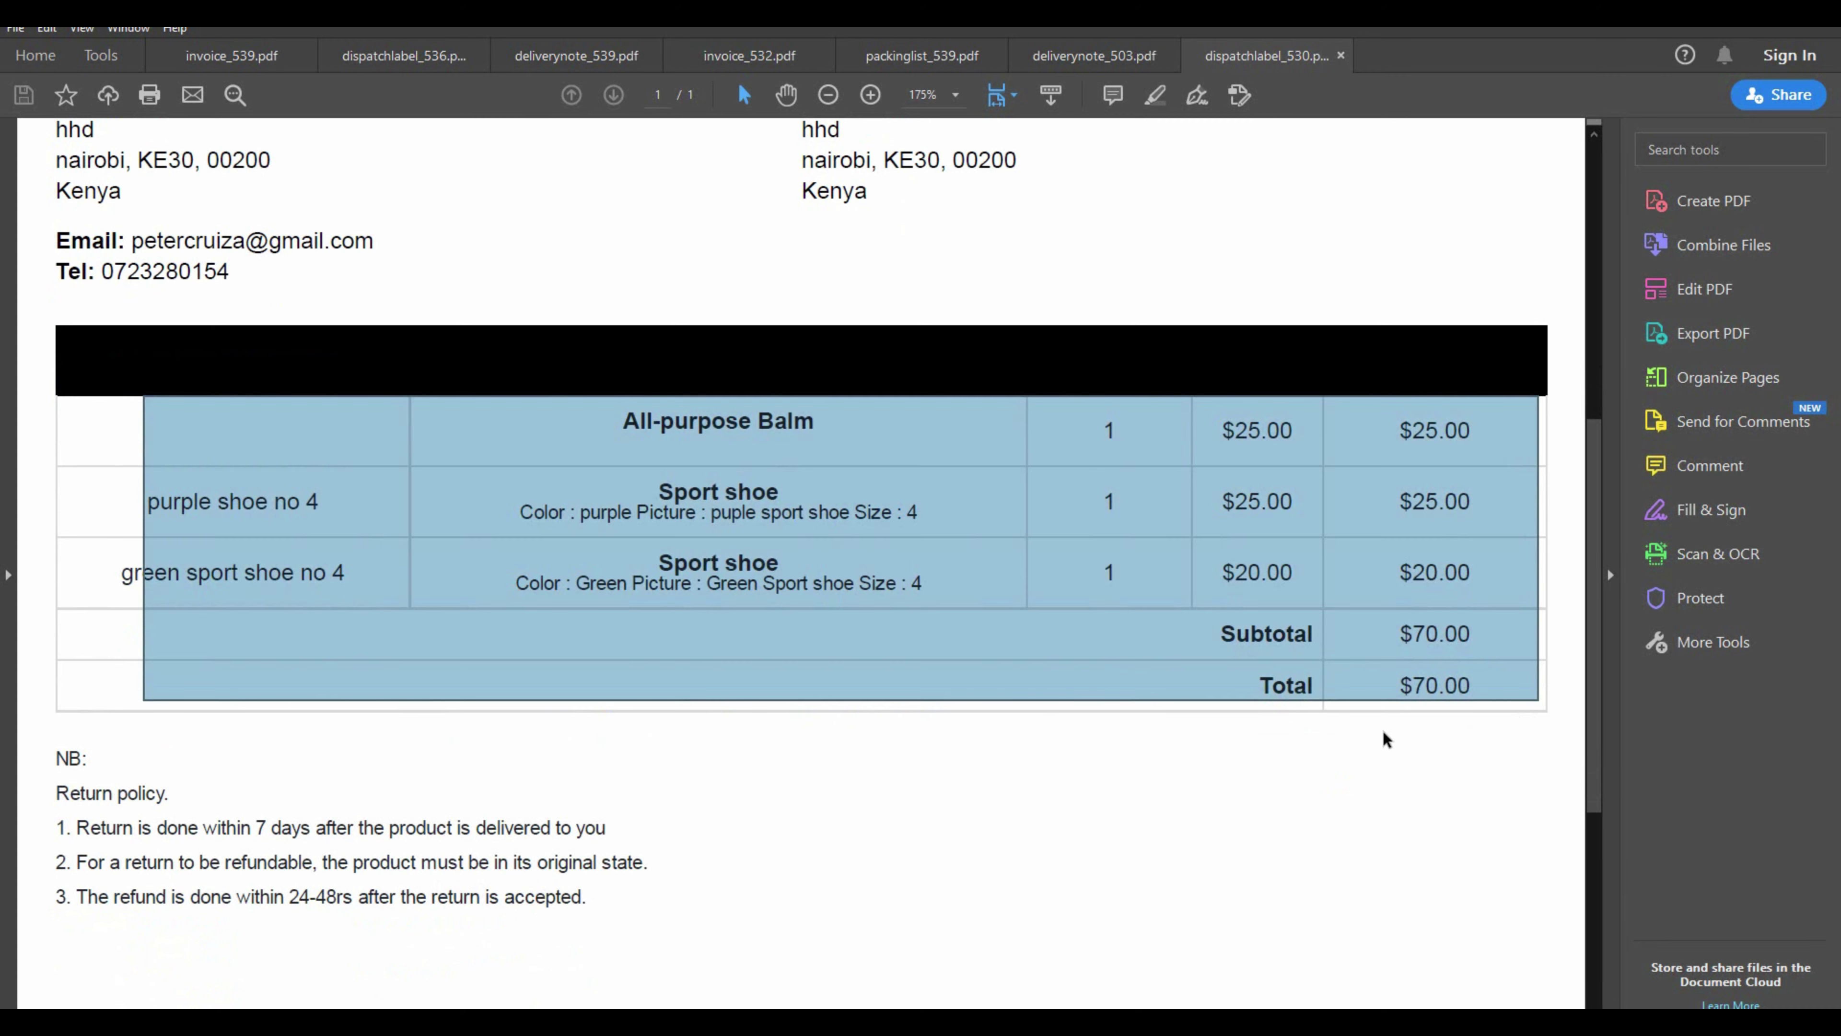
scroll(1018, 686, down, 2)
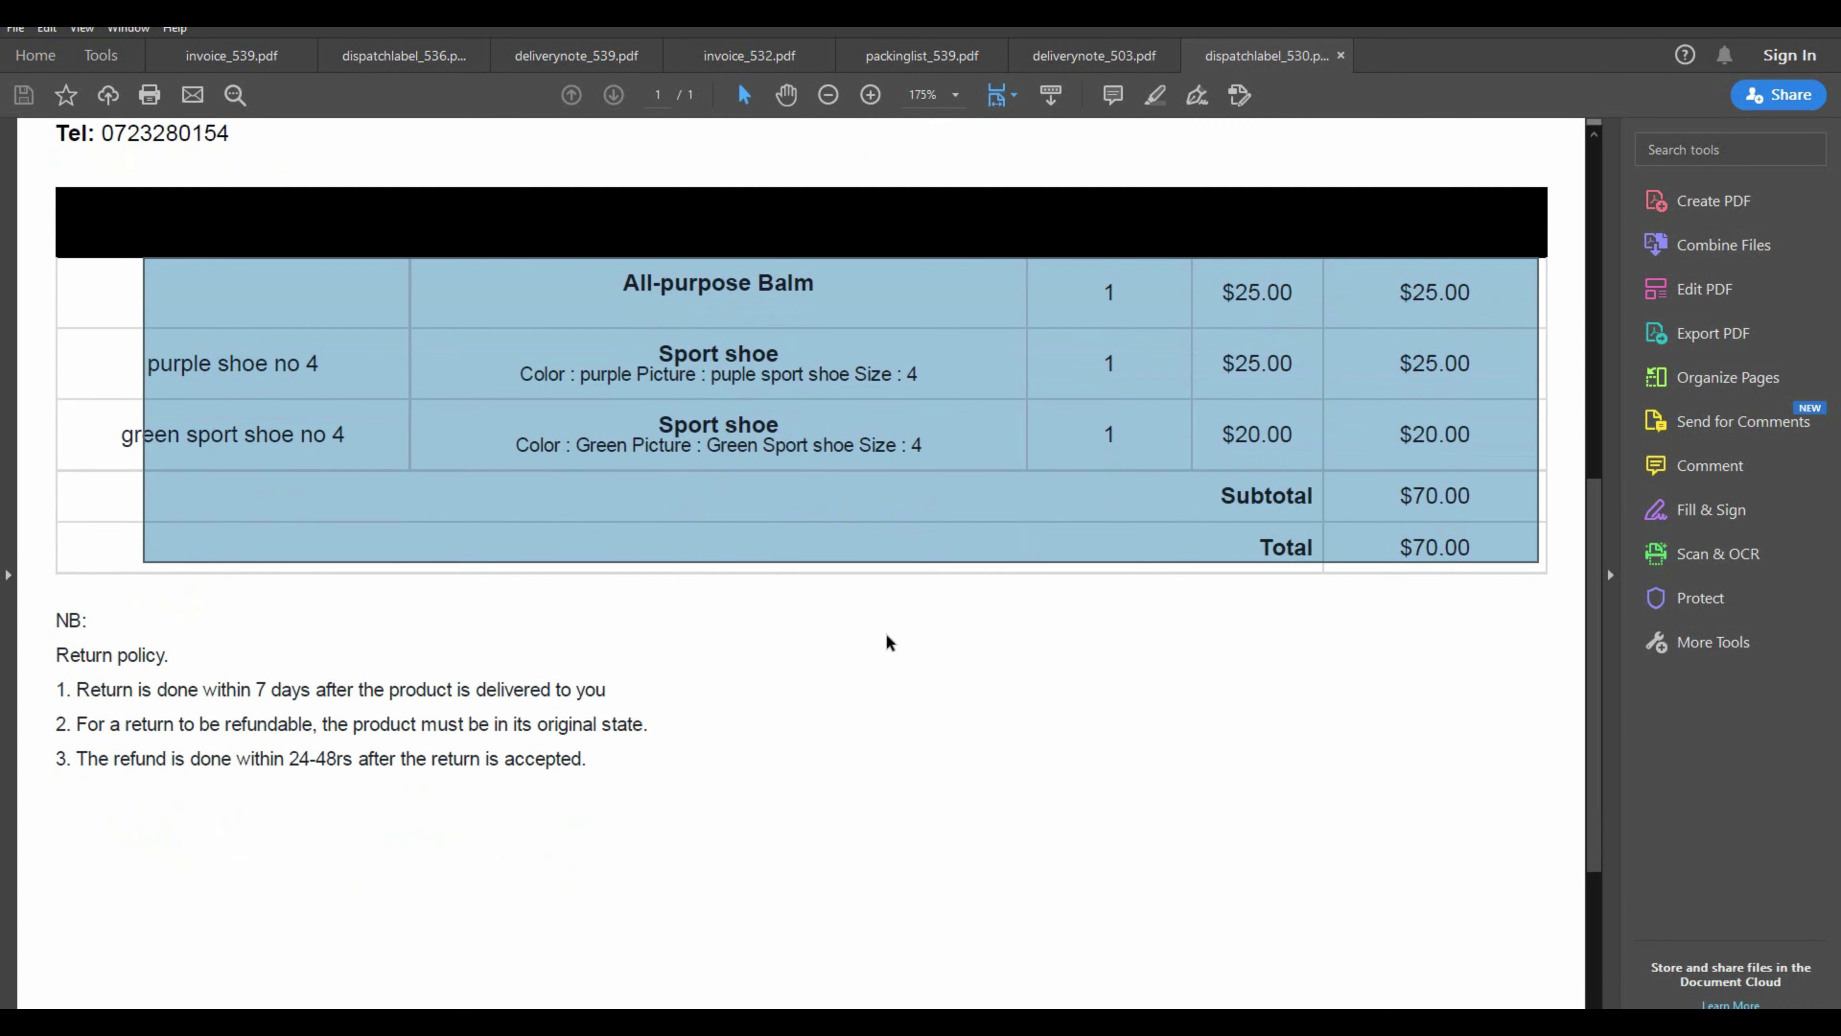
drag(45, 594, 665, 831)
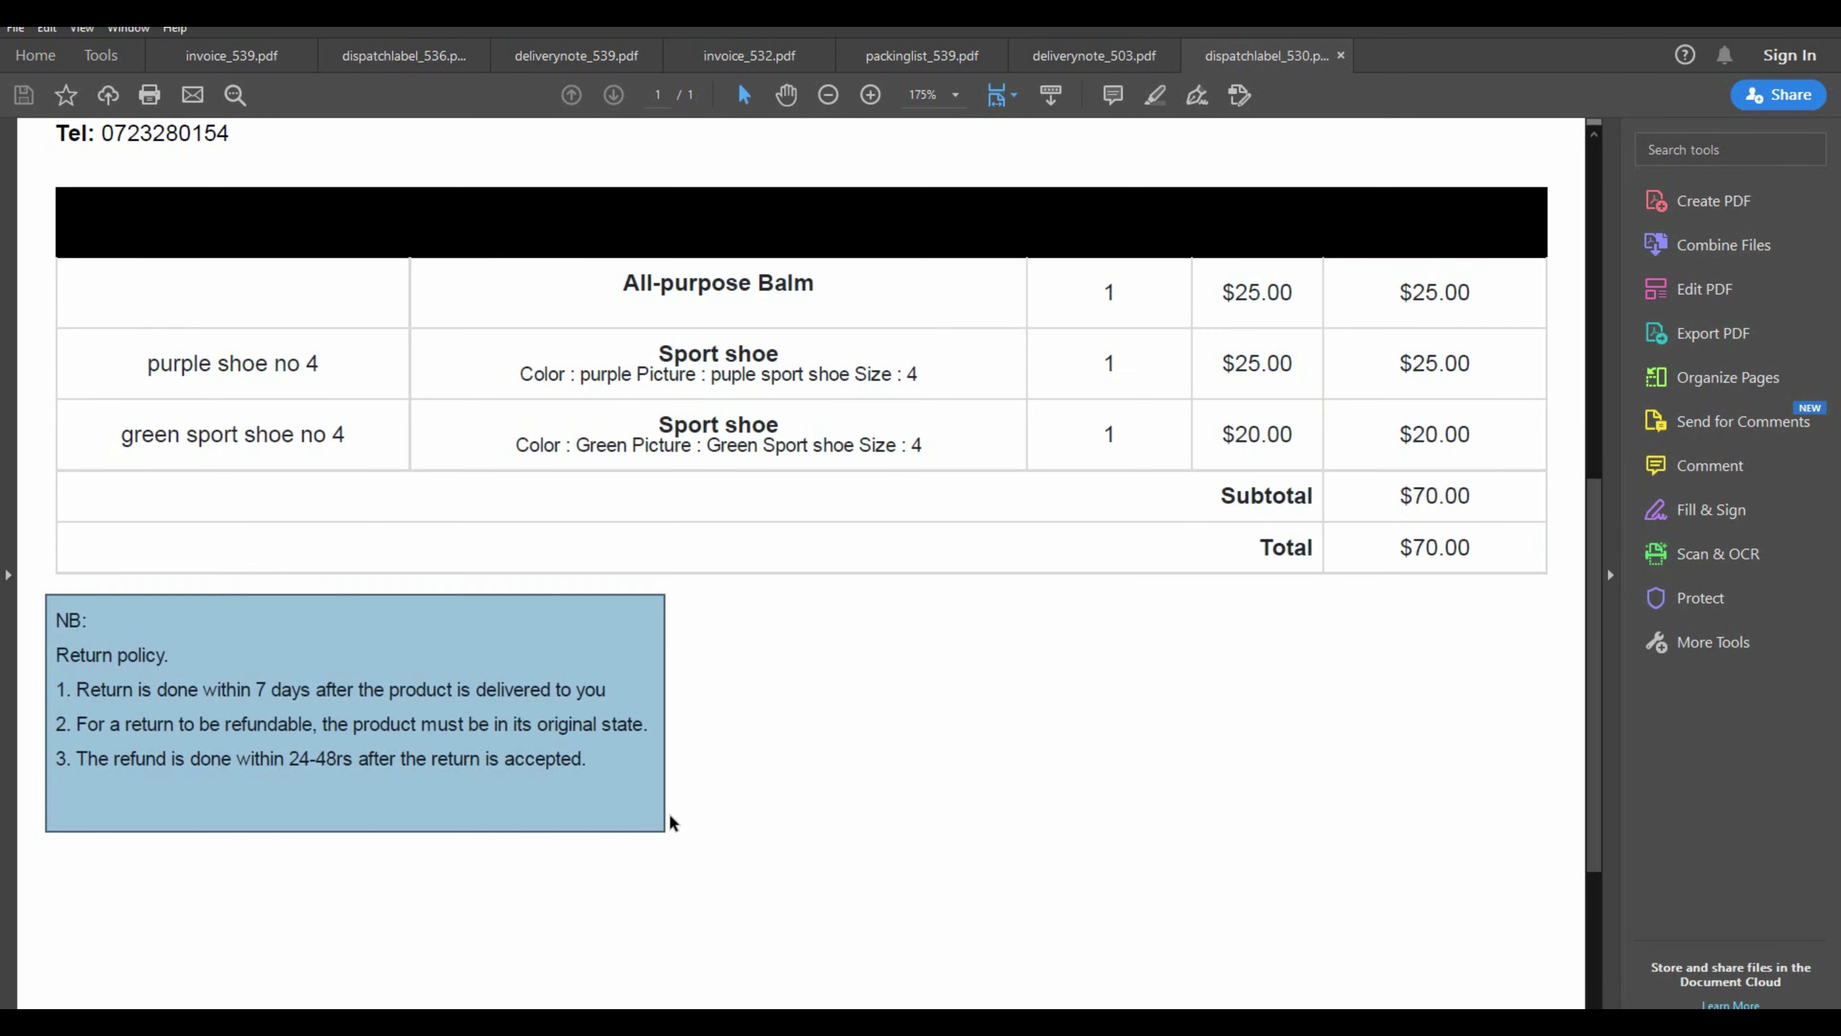
click(1029, 793)
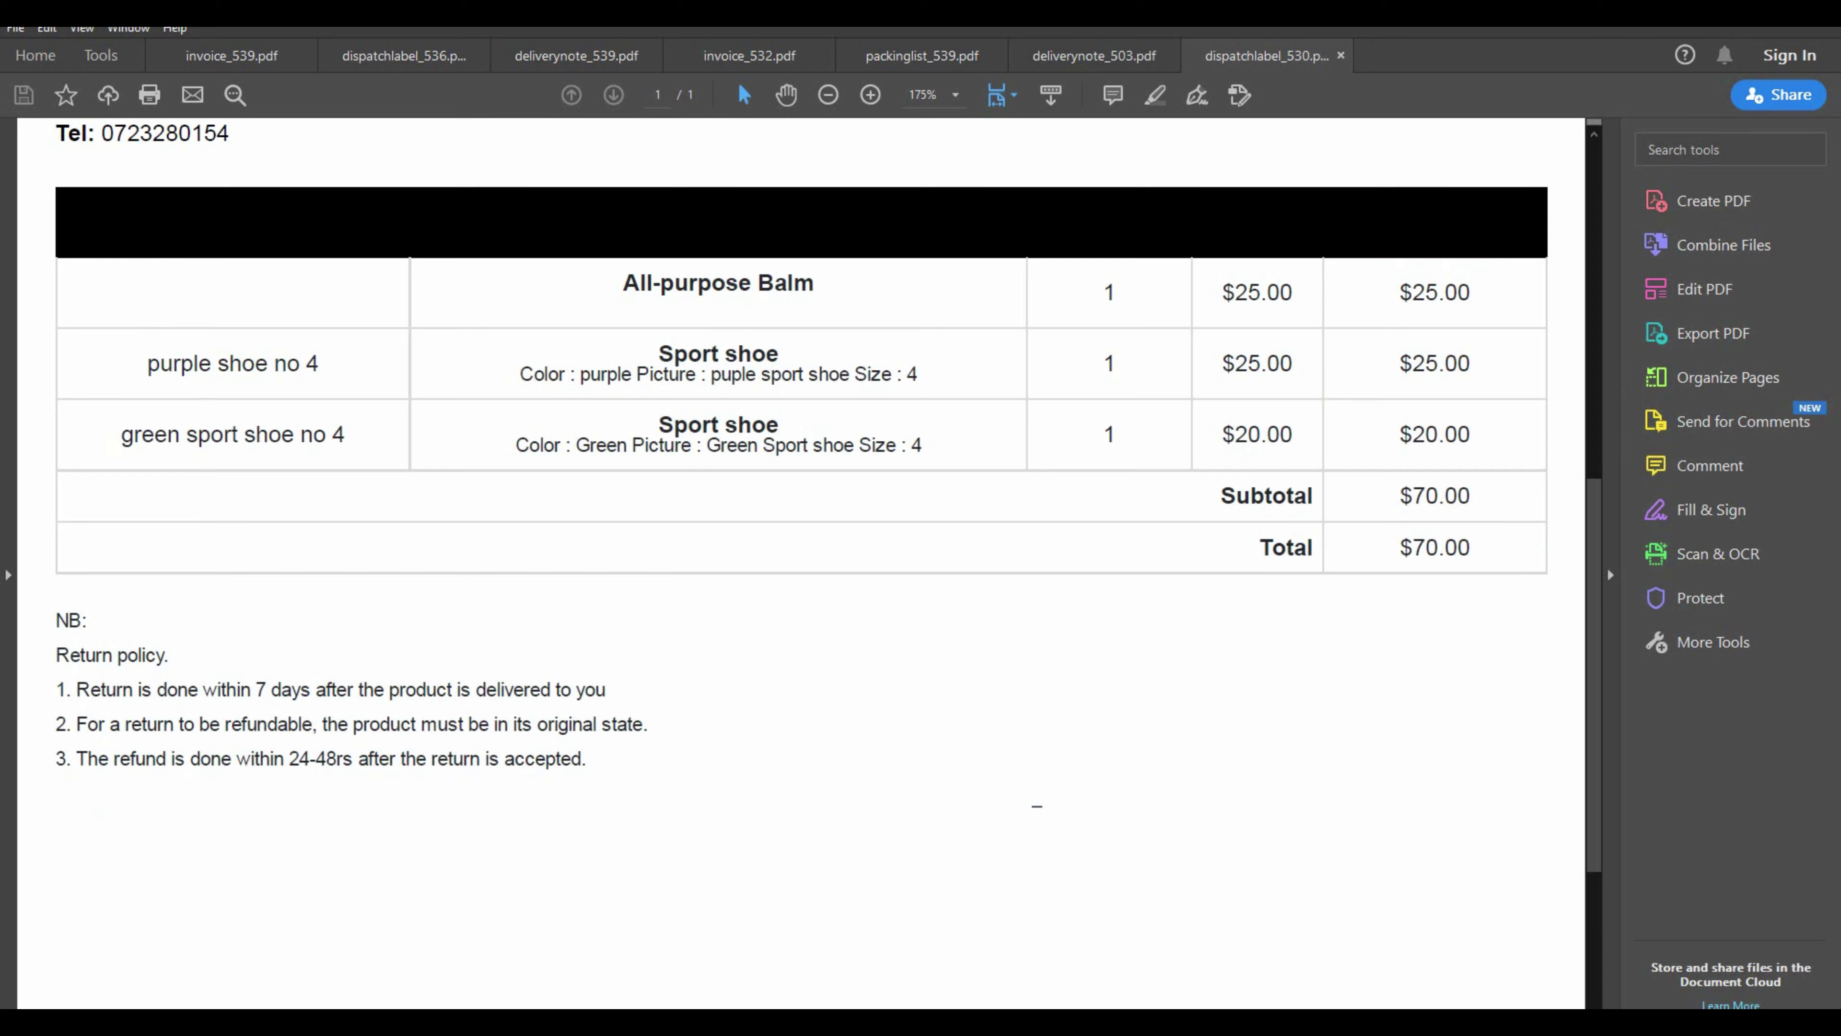
Switch back to the browser and close the dispatch label page to return to the order's edit page
key(alt+Tab)
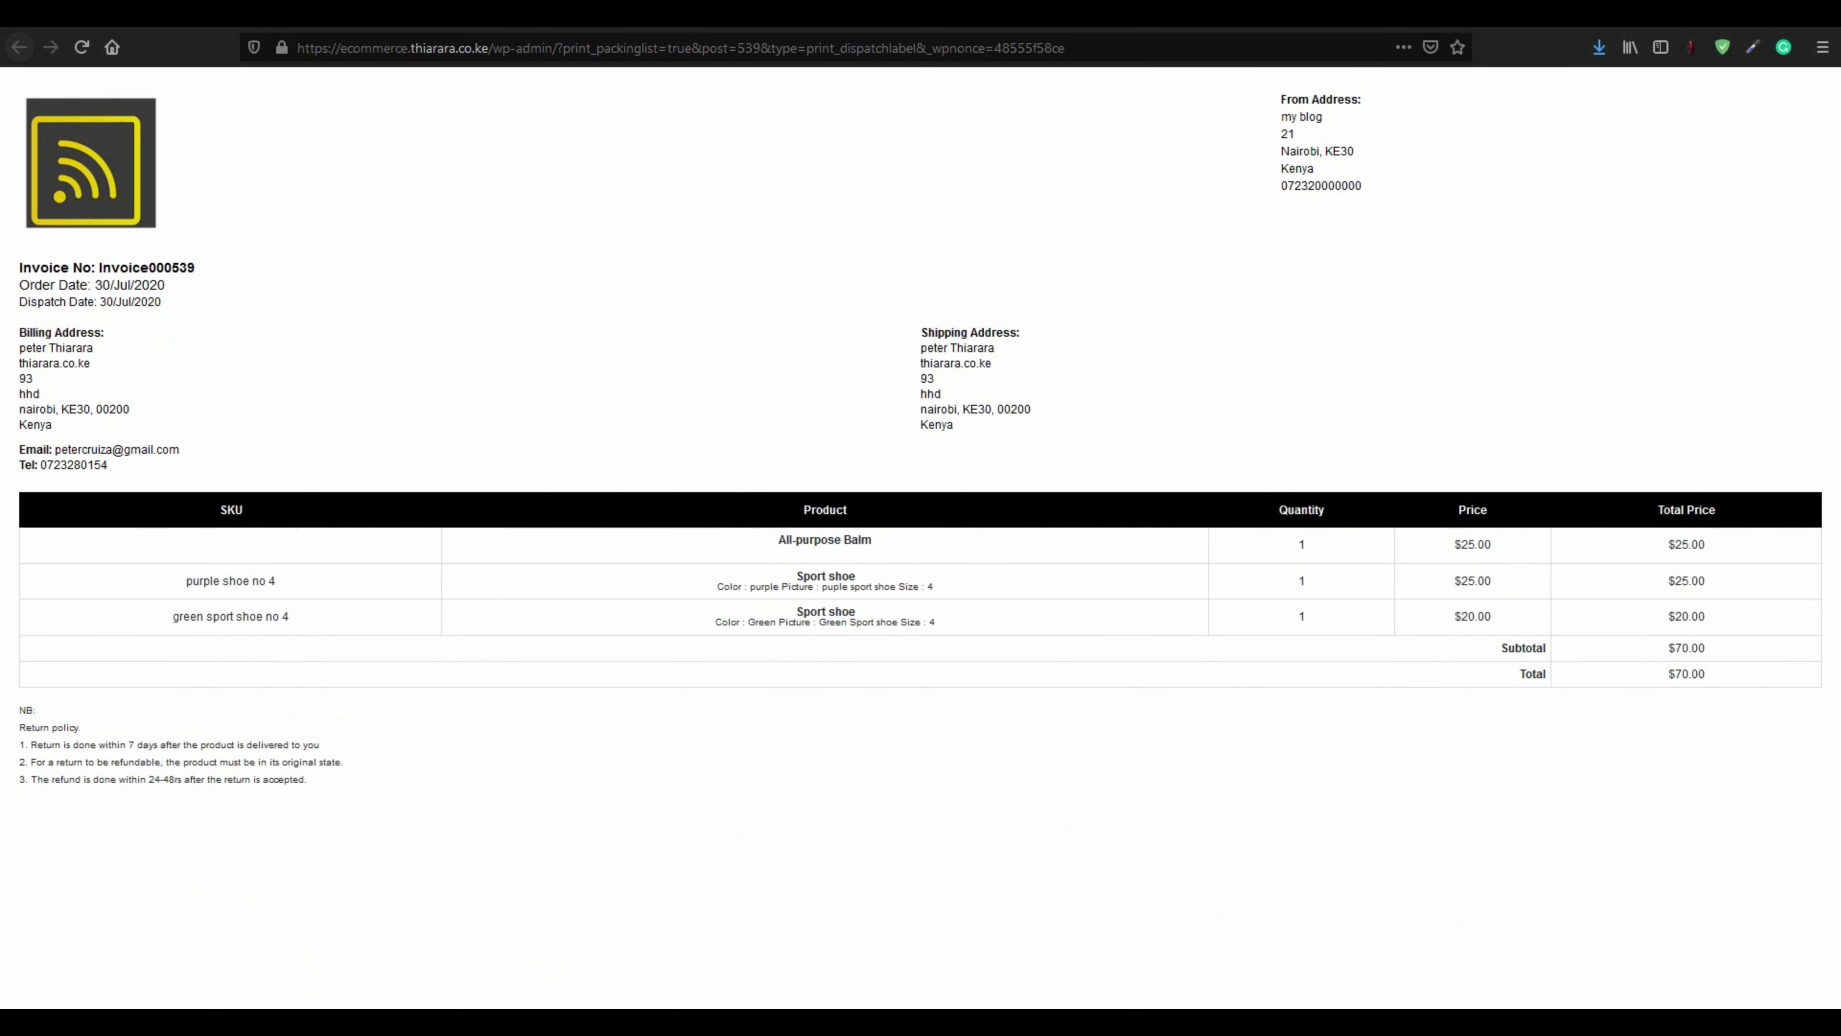
key(ctrl+w)
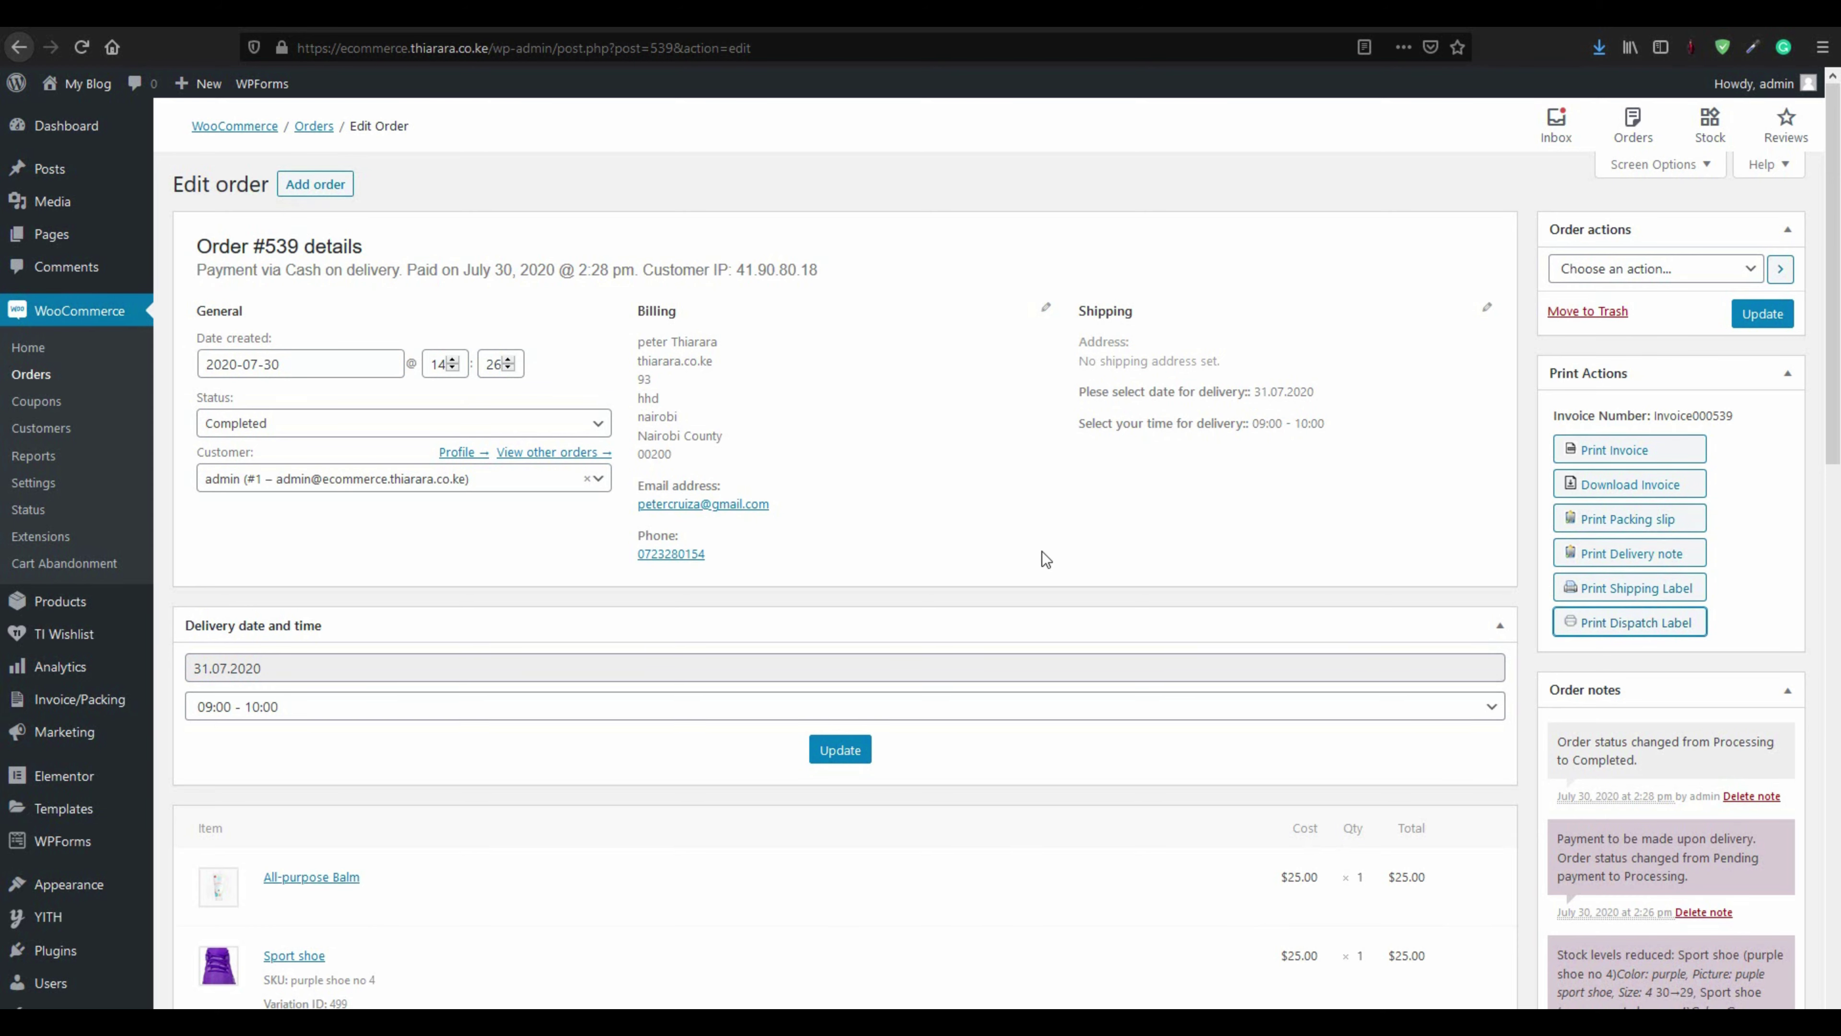
scroll(1030, 559, down, 4)
scroll(1015, 573, up, 4)
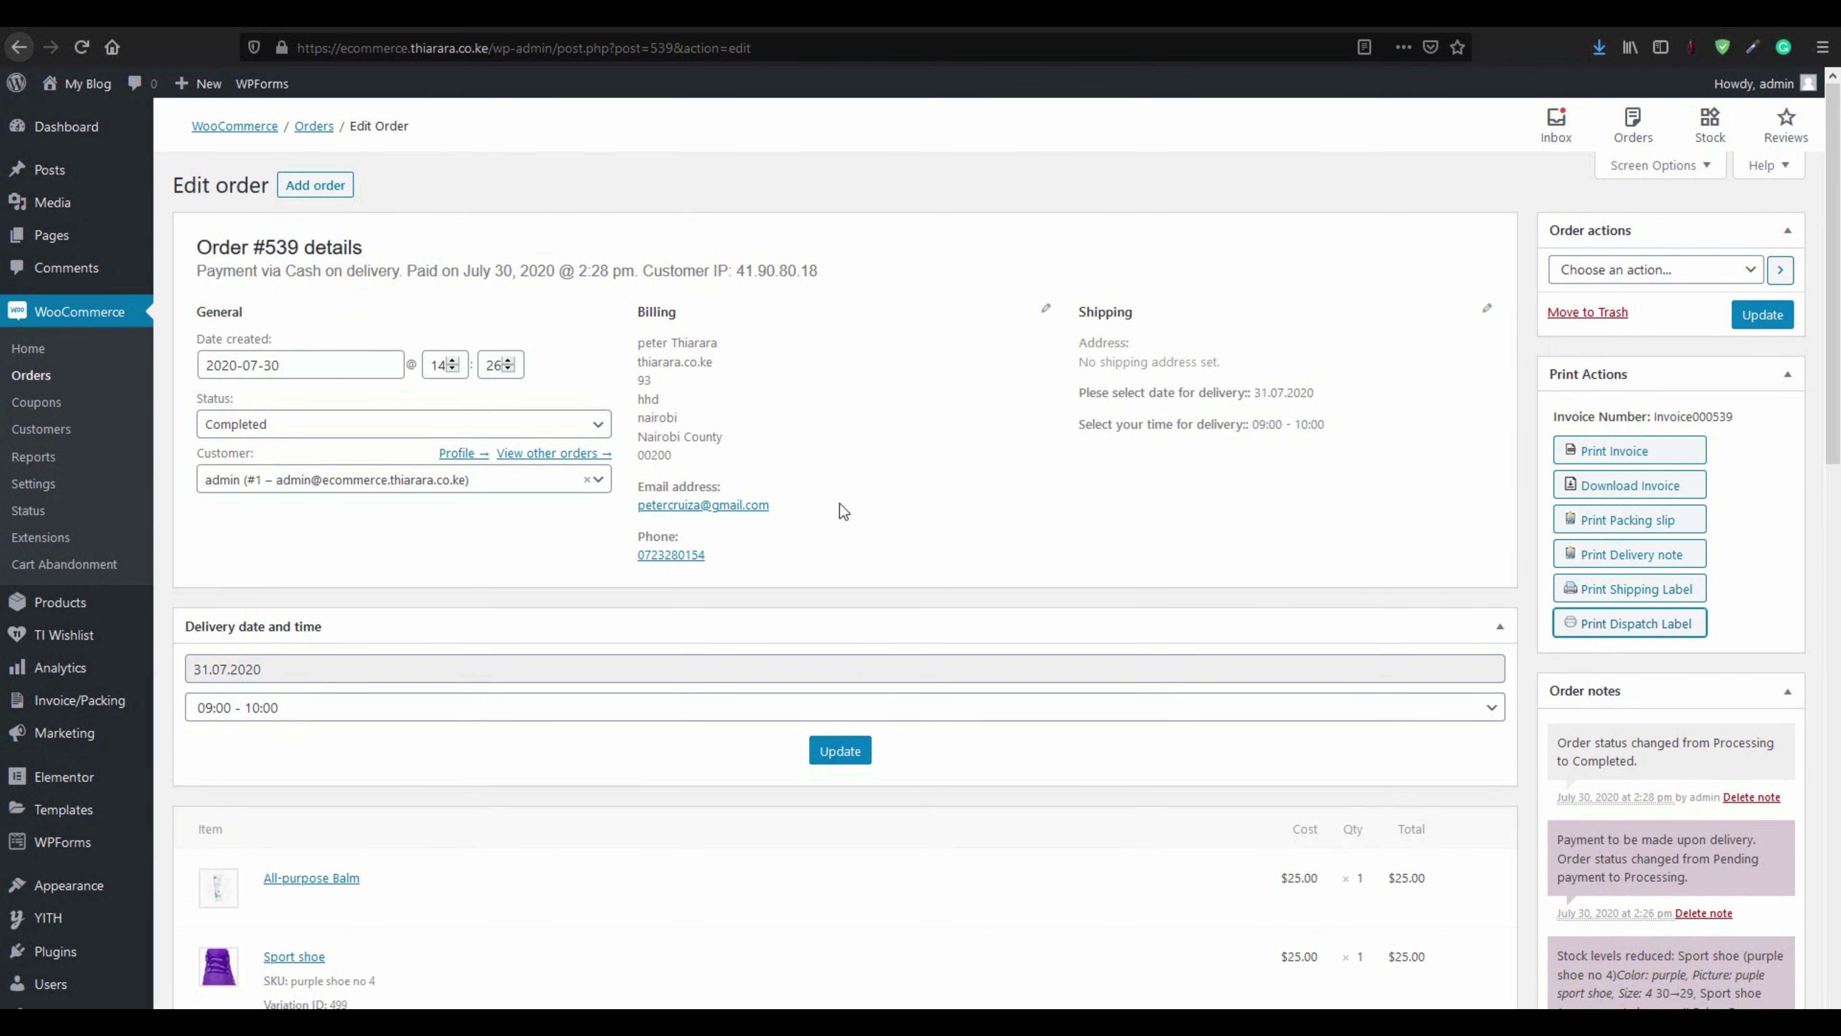